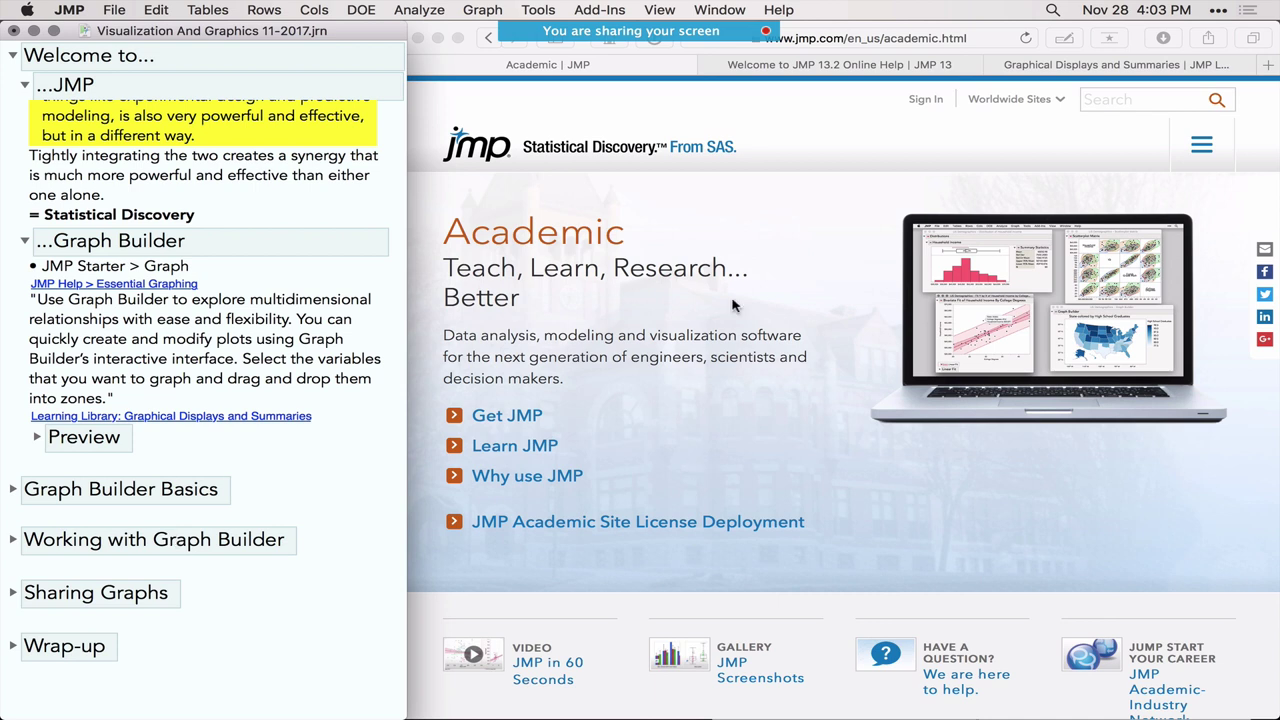
Review the Graph category of the JMP Starter, including its Graph Builder and platform entries, and close the JMP Starter window.
left_click(711, 9)
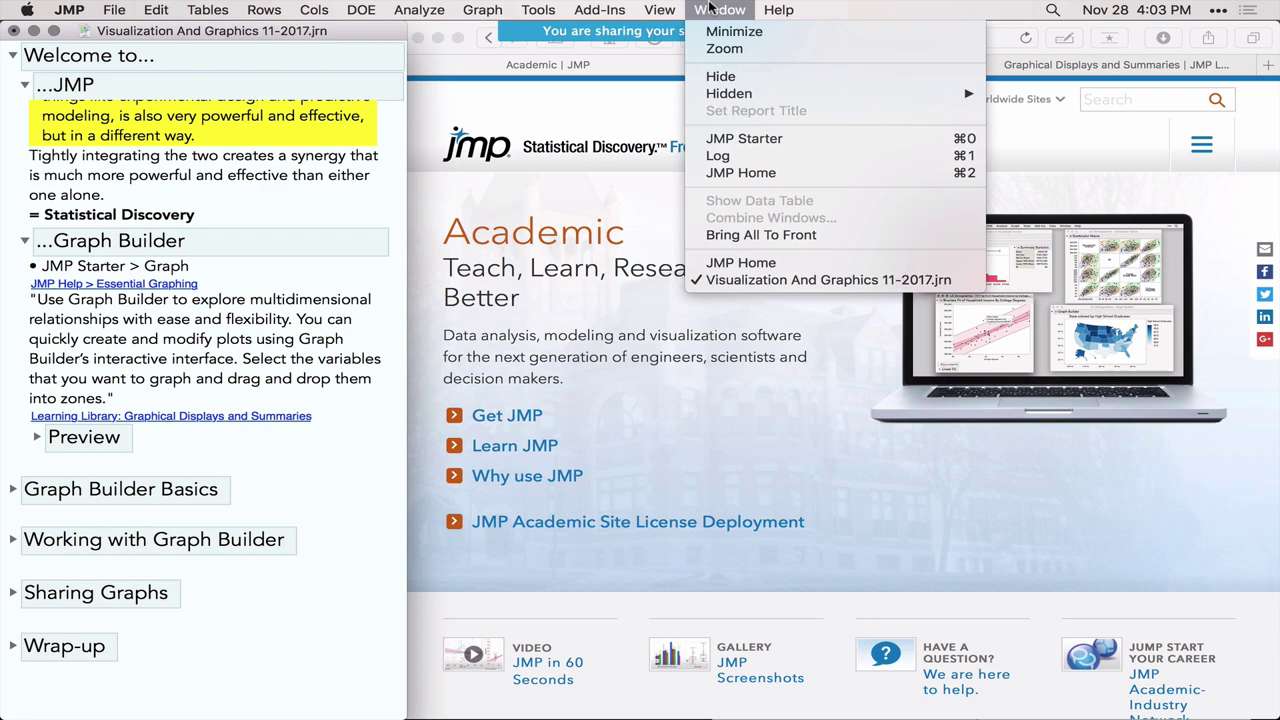
left_click(728, 138)
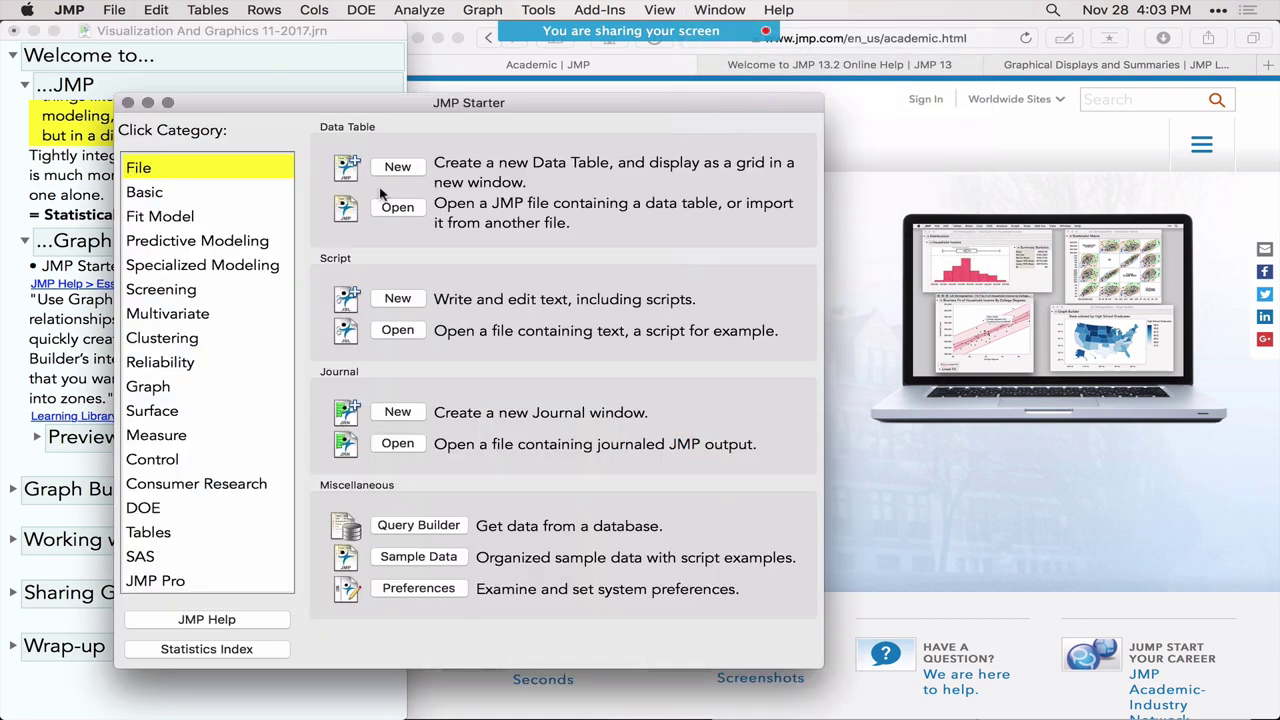
left_click(168, 386)
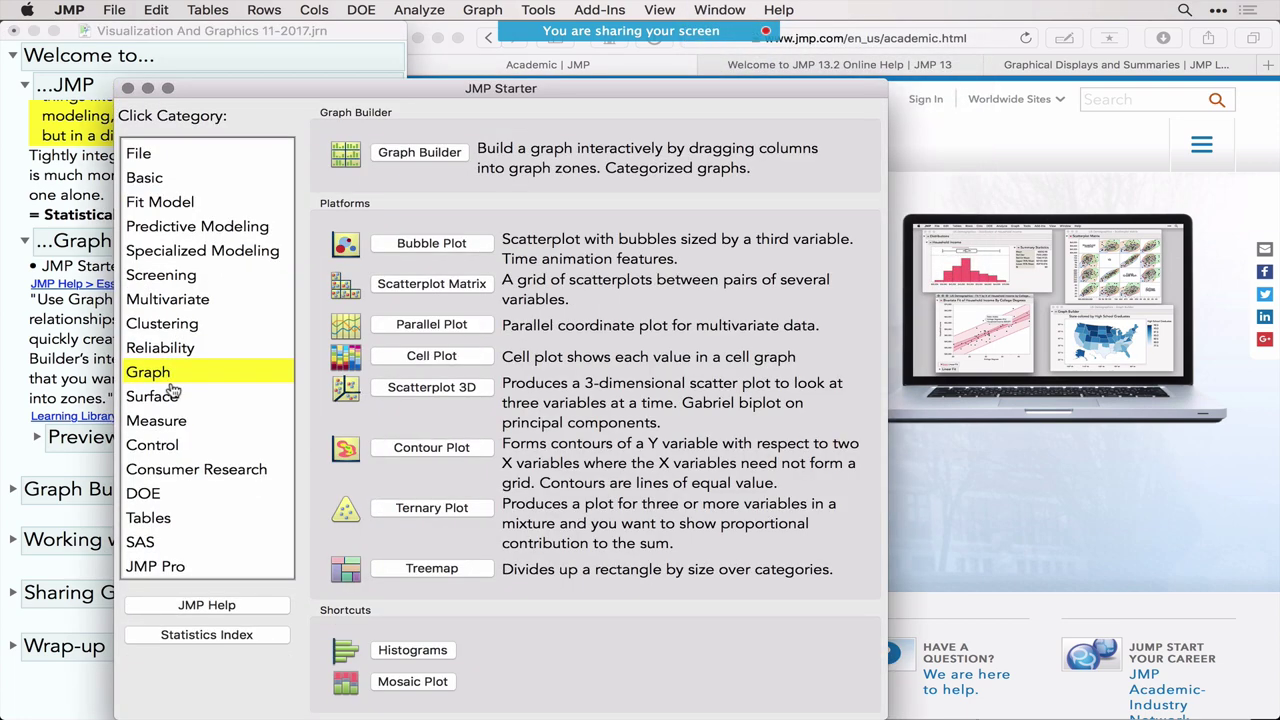
mouse_move(404, 188)
left_mouse_down()
mouse_move(304, 151)
mouse_move(324, 87)
mouse_move(467, 101)
mouse_move(494, 177)
mouse_move(372, 203)
left_mouse_up()
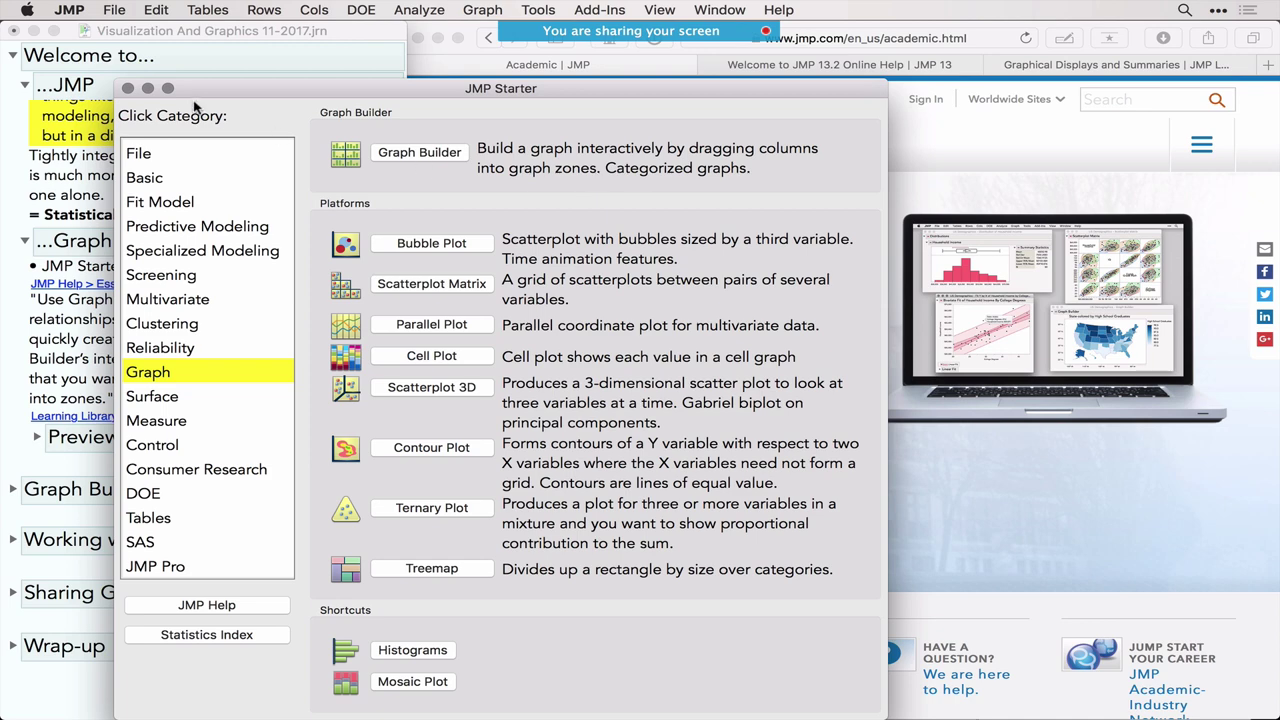
left_click(128, 89)
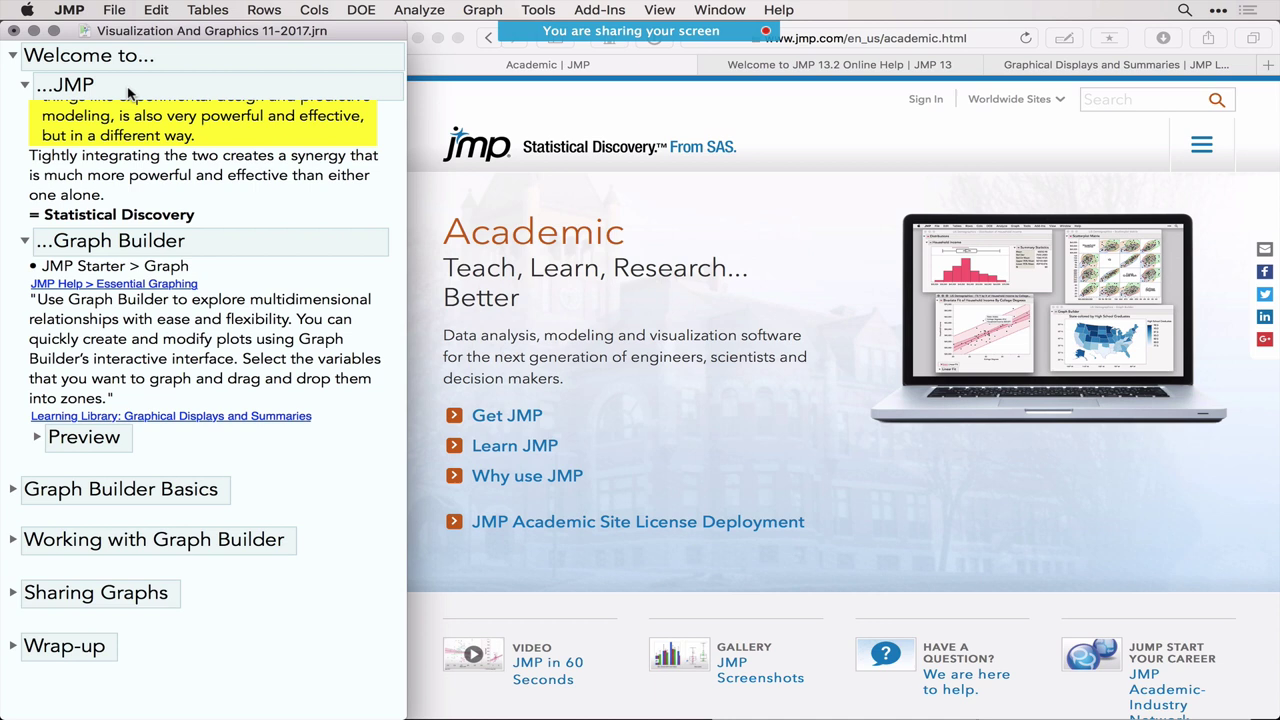
Switch to Safari and view the Graph Builder page under Essential Graphing in the JMP 13.2 help, comparing it with the journal's quoted description.
left_click(829, 64)
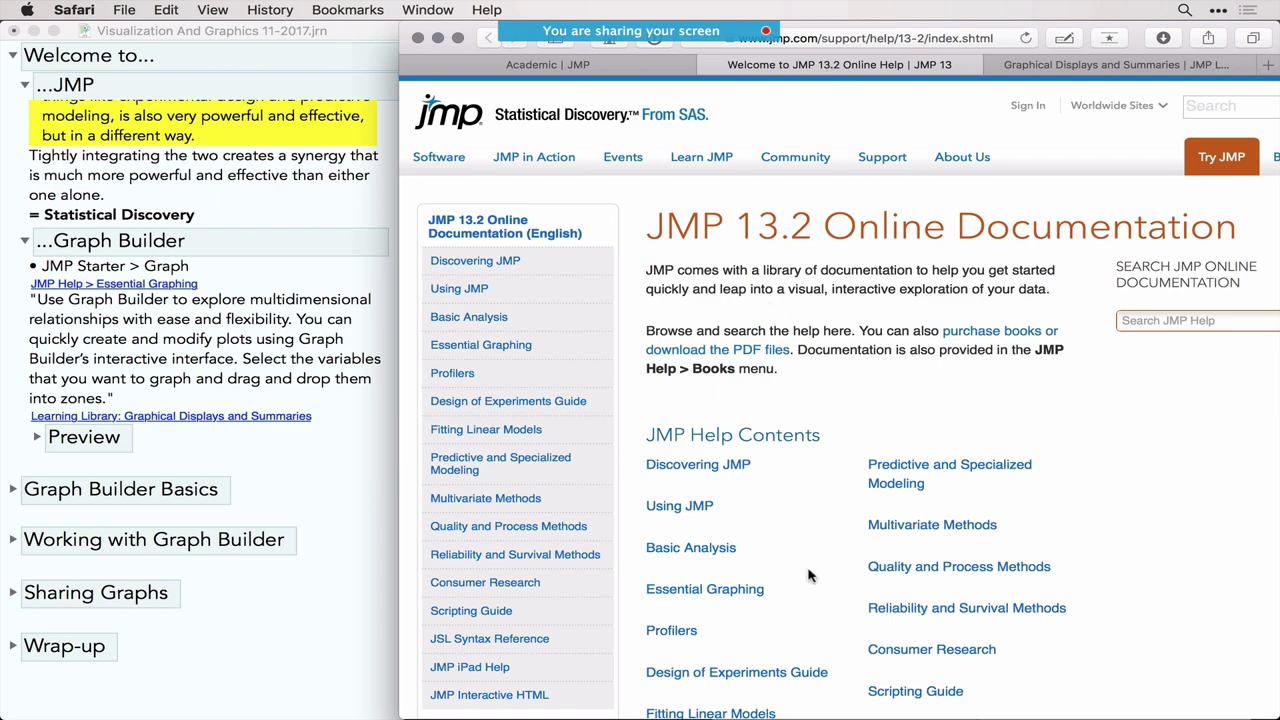
left_click(711, 592)
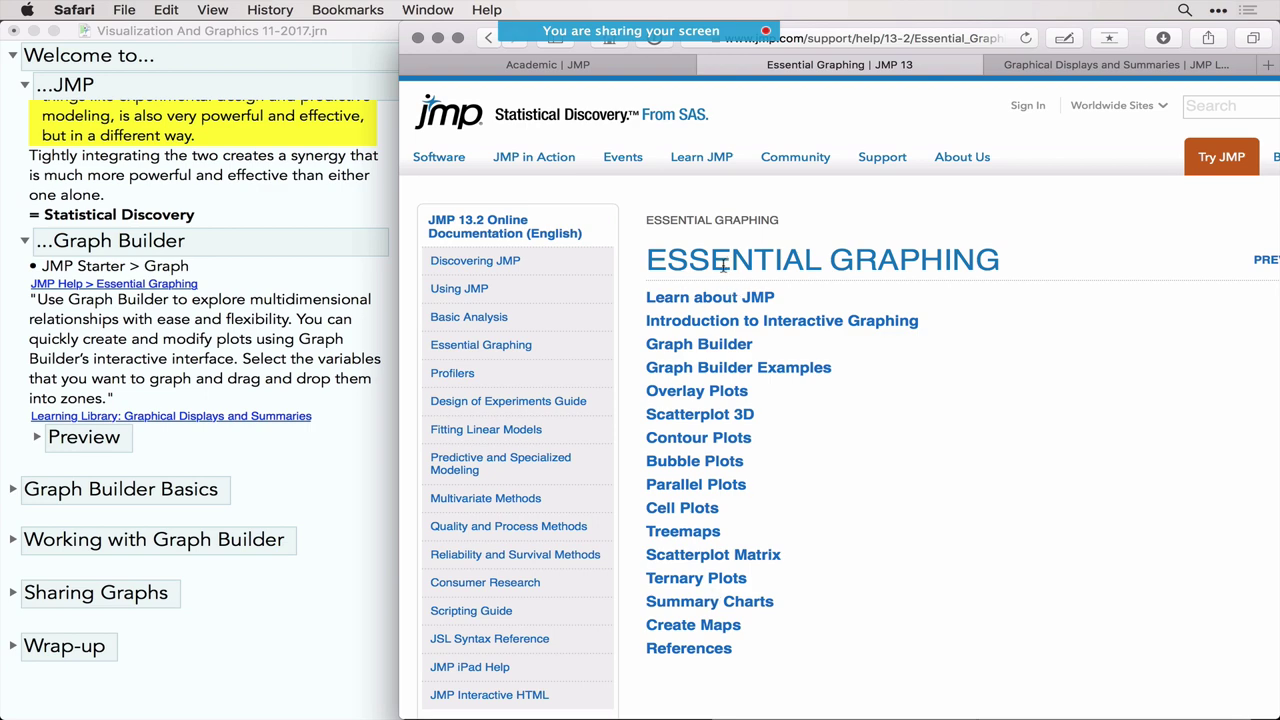
left_click(718, 345)
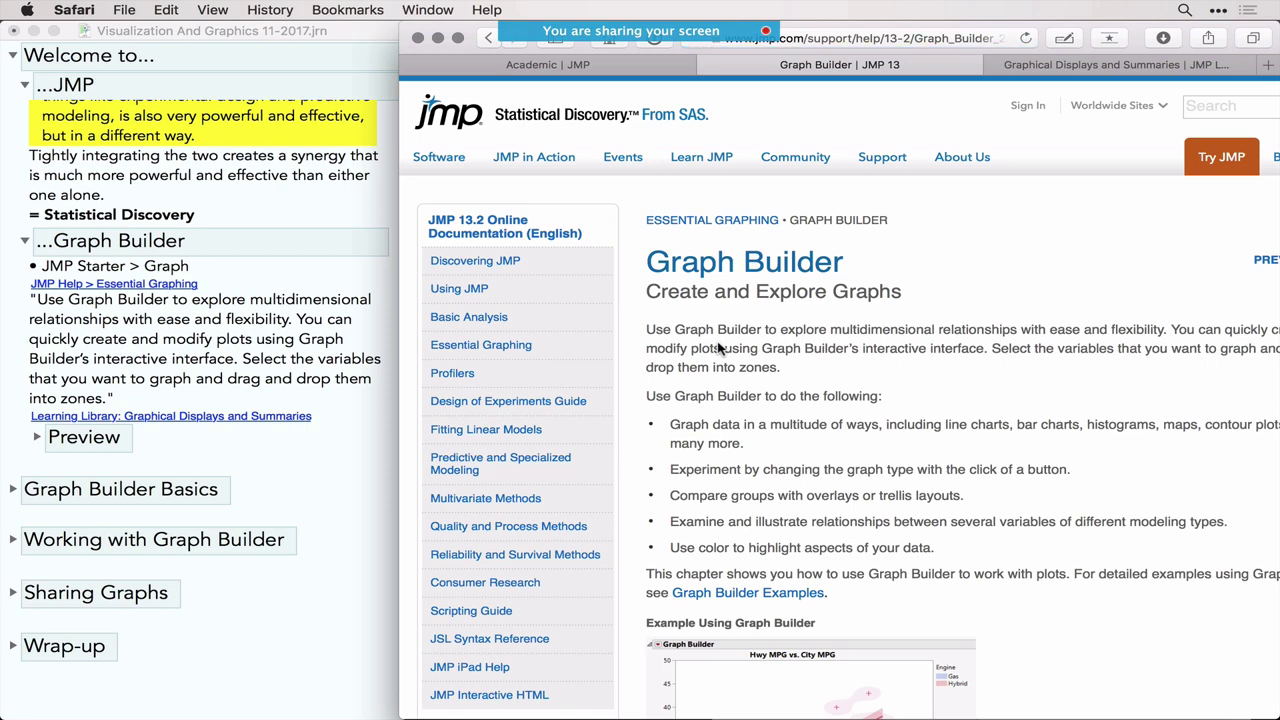
left_click(240, 345)
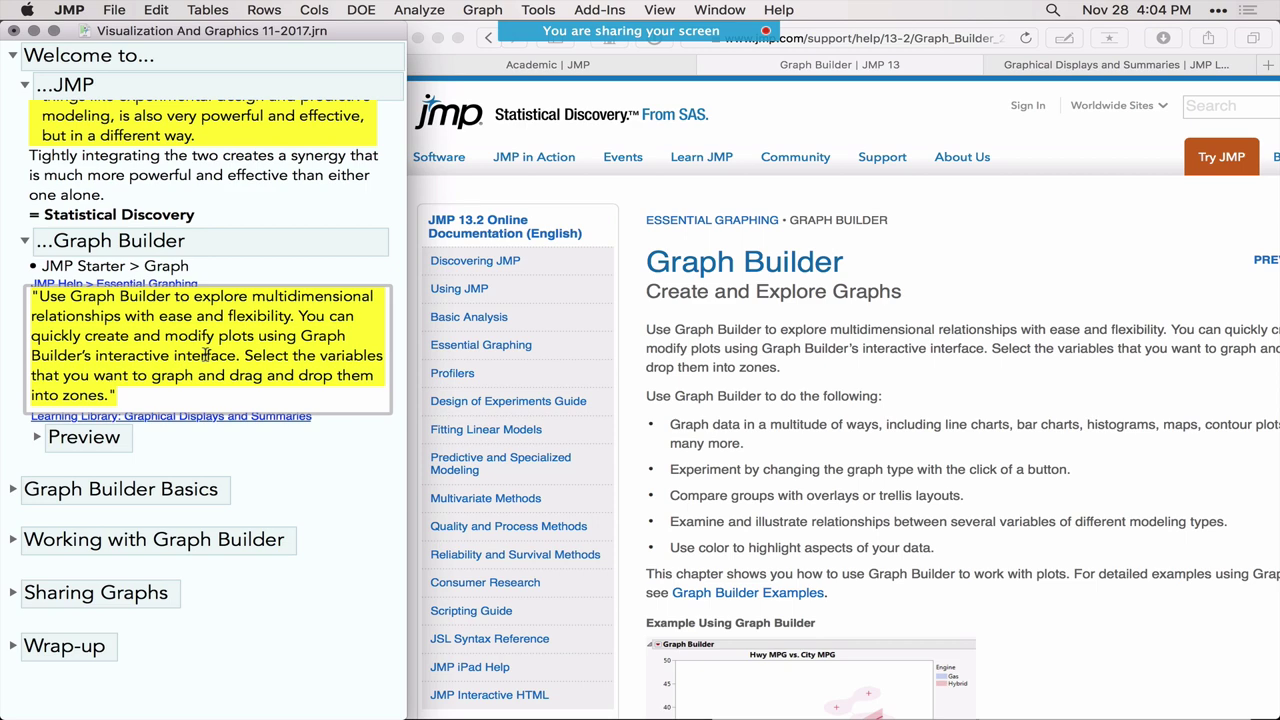
left_click(330, 438)
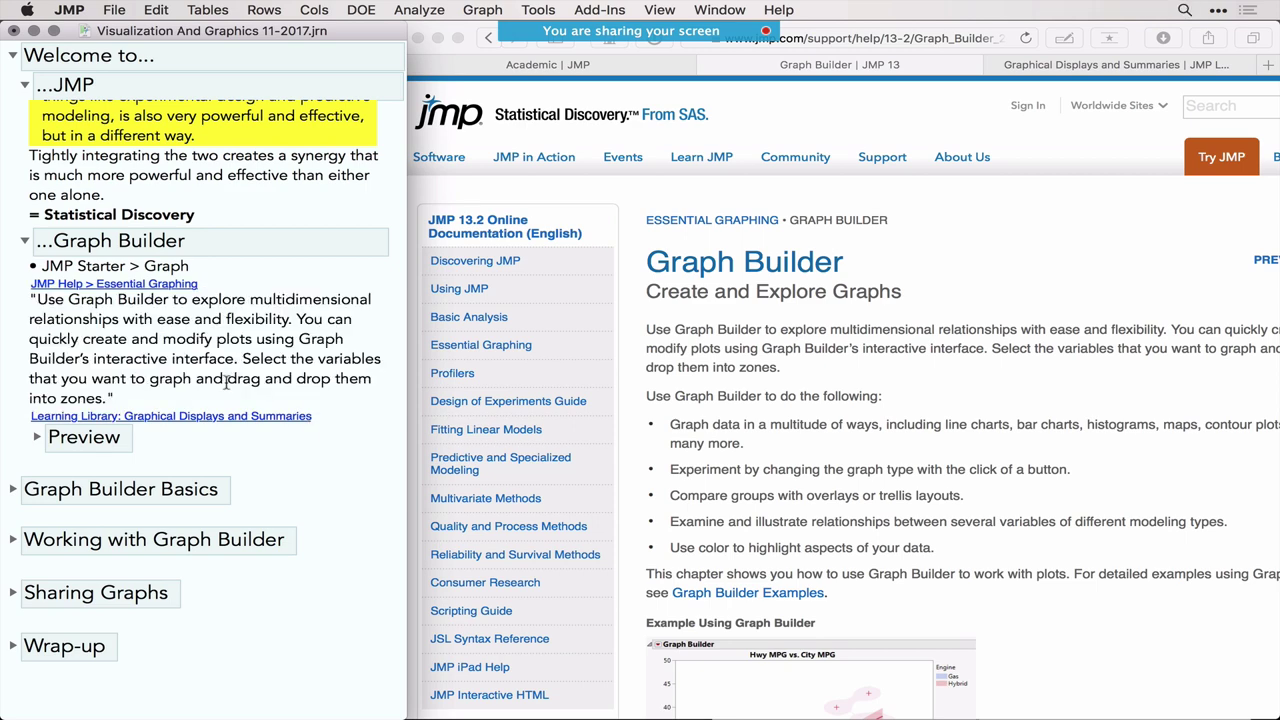
Examine the Graphical Displays and Summaries topics in the JMP Learning Library page in Safari, and put the browser window away.
left_click(1058, 66)
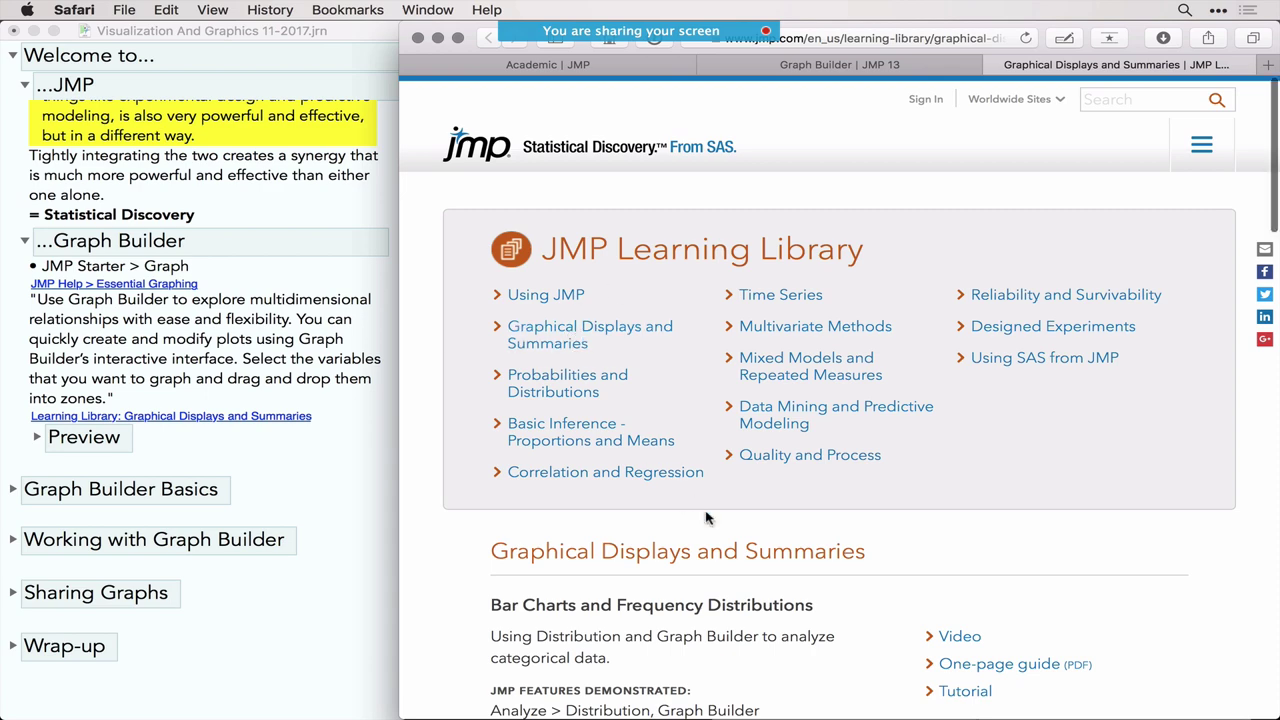
scroll(705, 517, "down", 5)
scroll(705, 517, "up", 2)
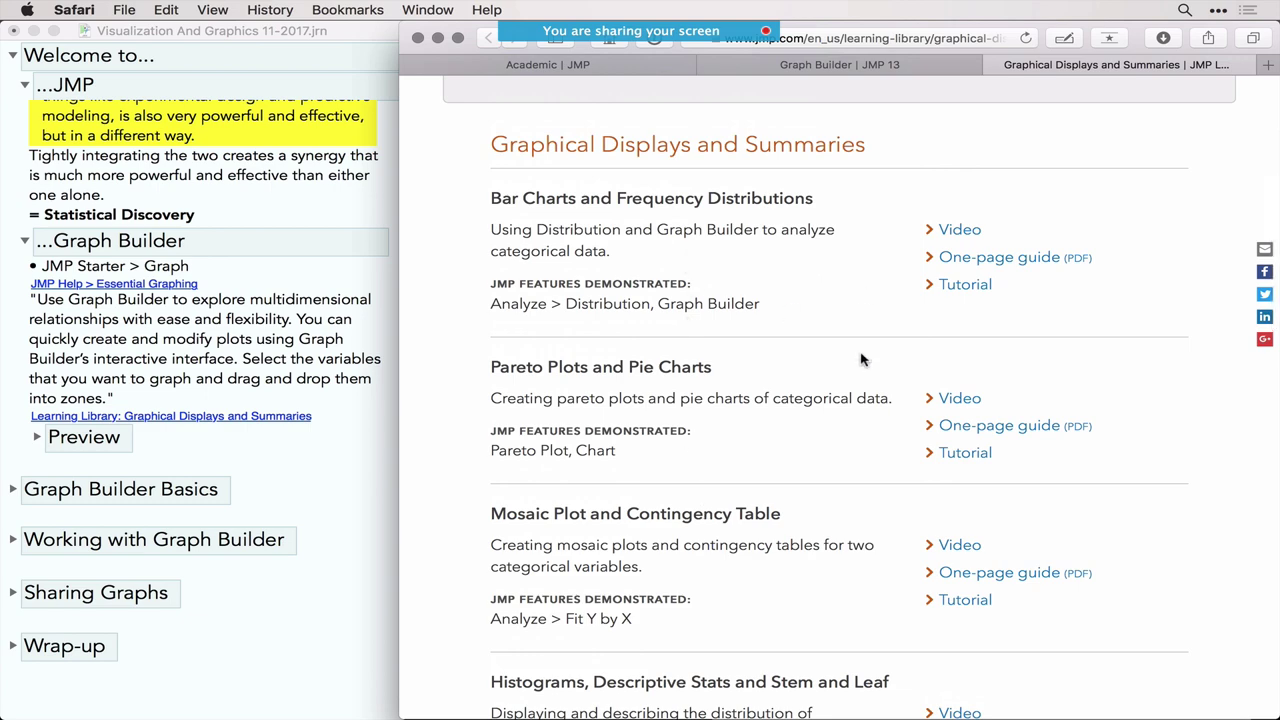
scroll(845, 500, "down", 4)
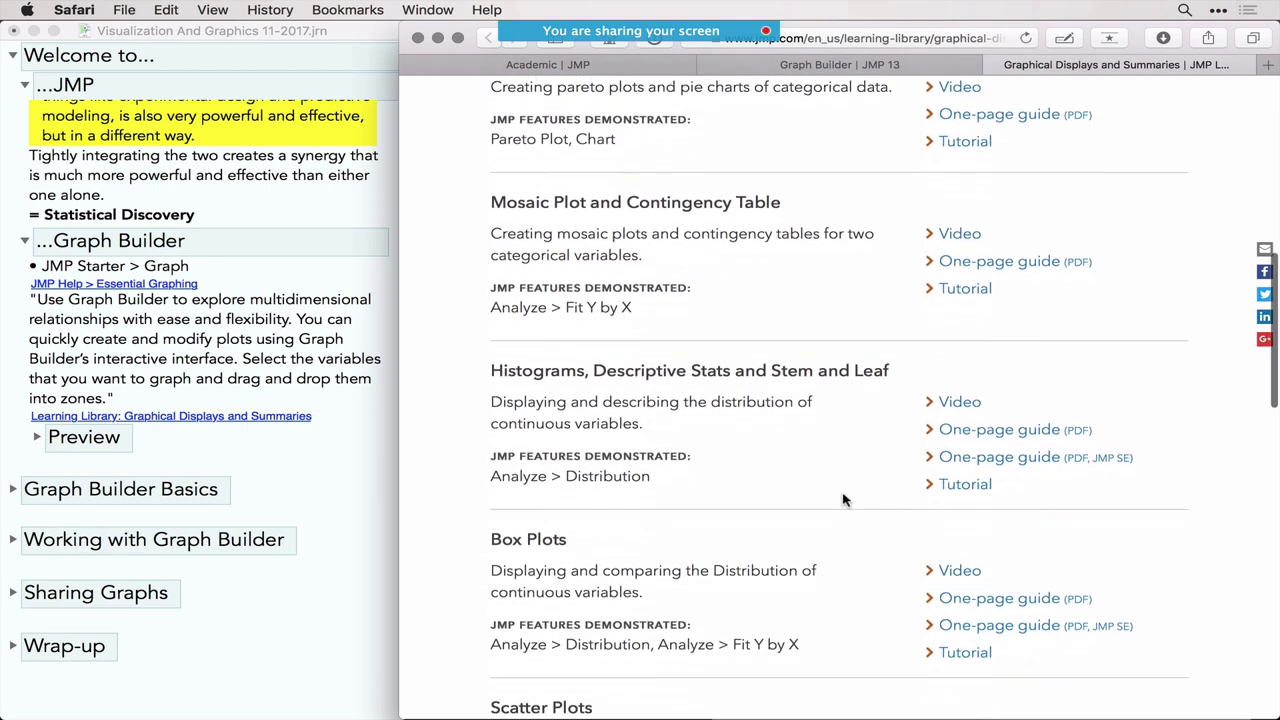
scroll(845, 500, "down", 3)
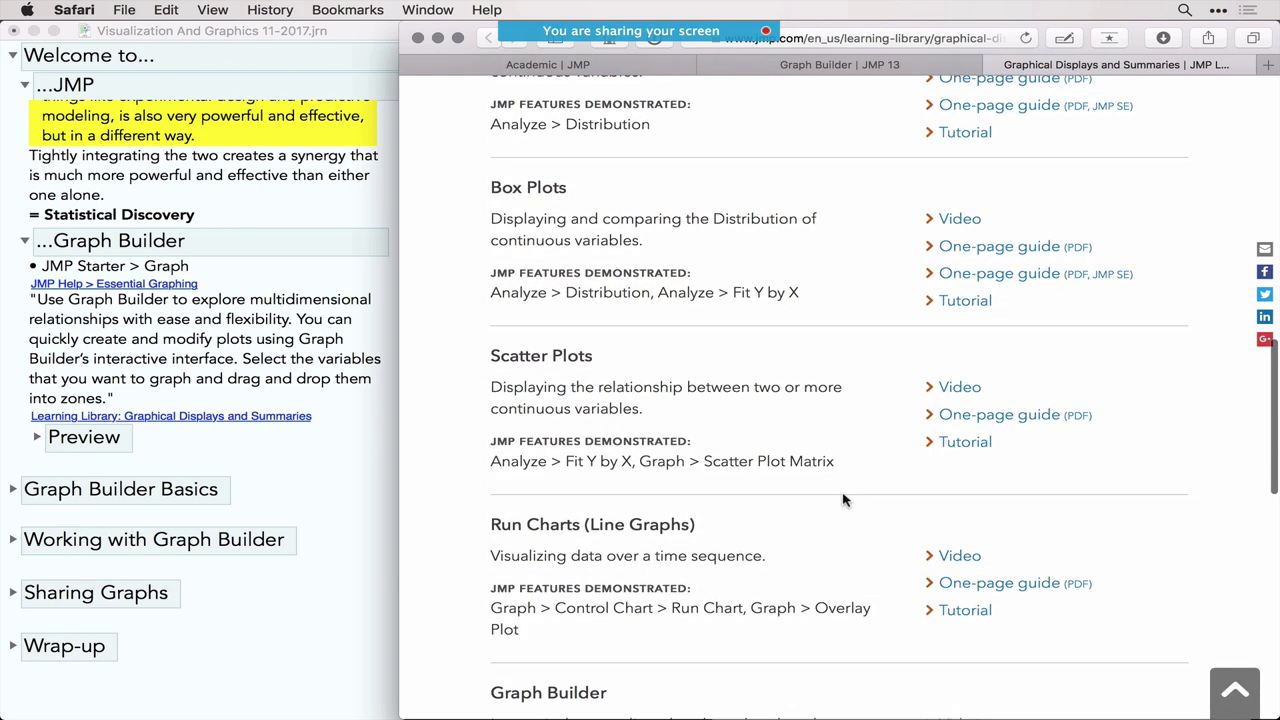
scroll(843, 500, "down", 6)
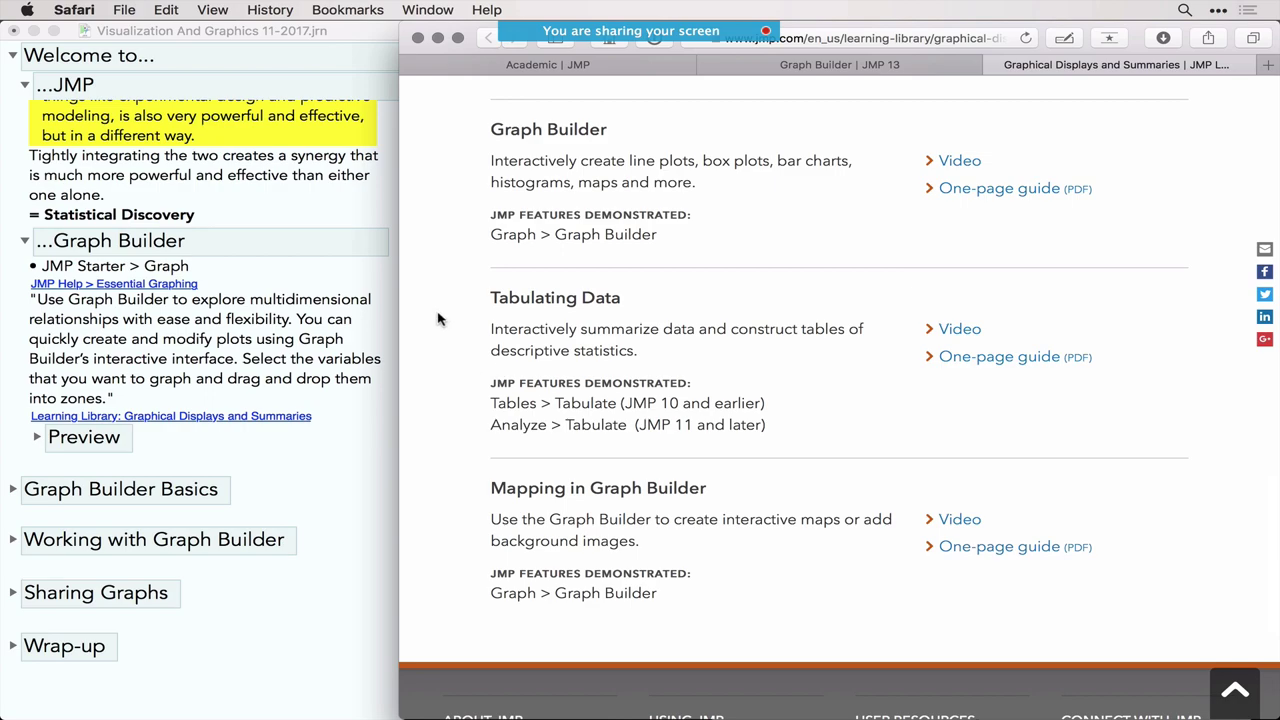
scroll(437, 318, "up", 17)
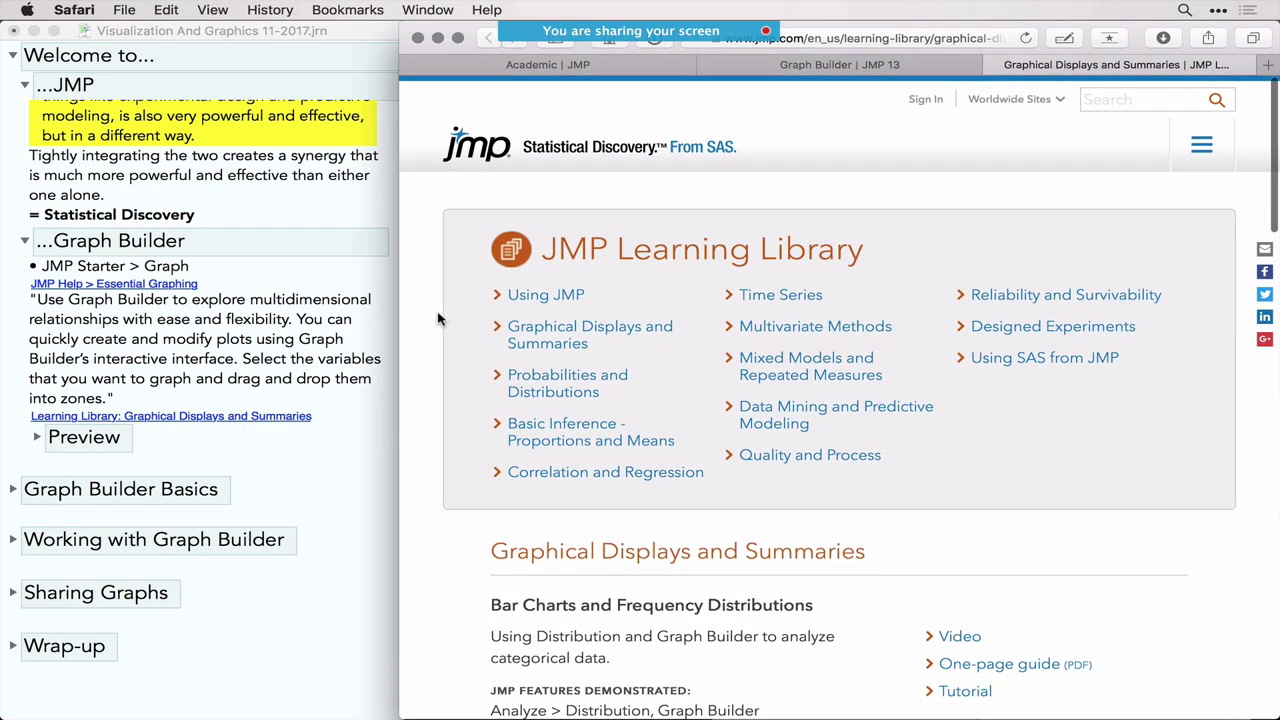
left_click(437, 37)
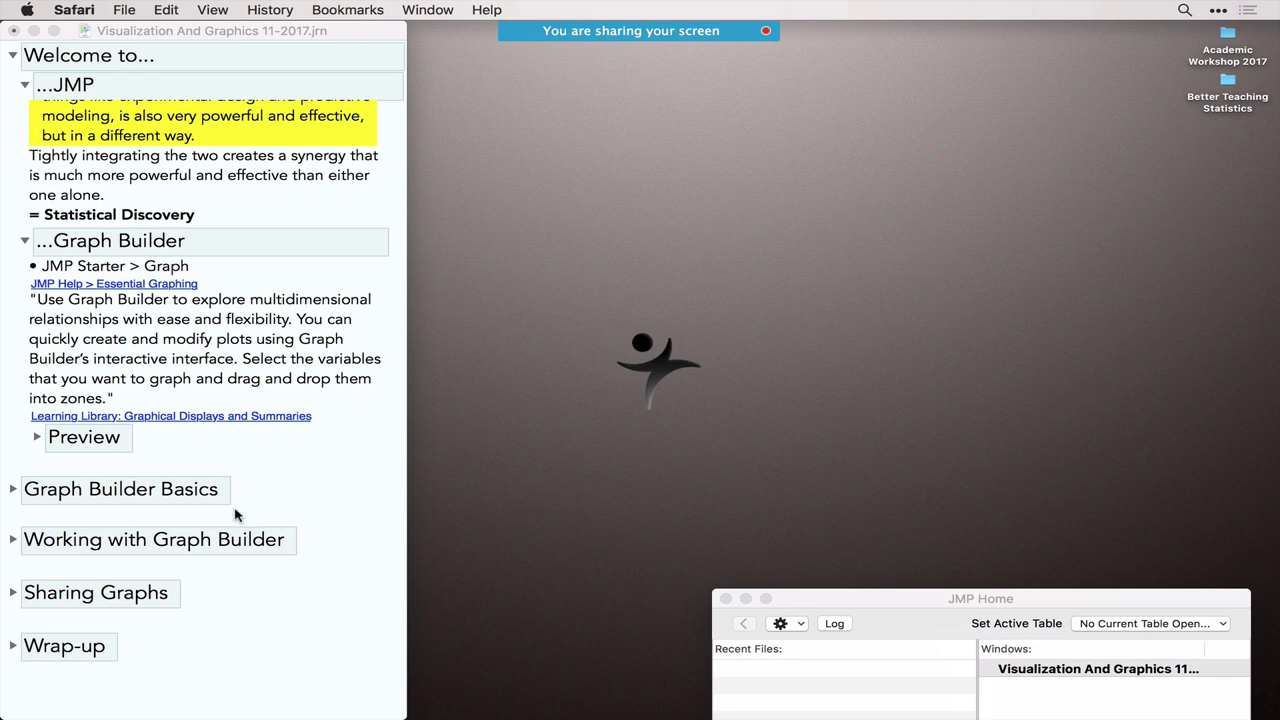
Expand the Preview section under Graph Builder and the Graph Builder Basics section in the journal.
left_click(38, 437)
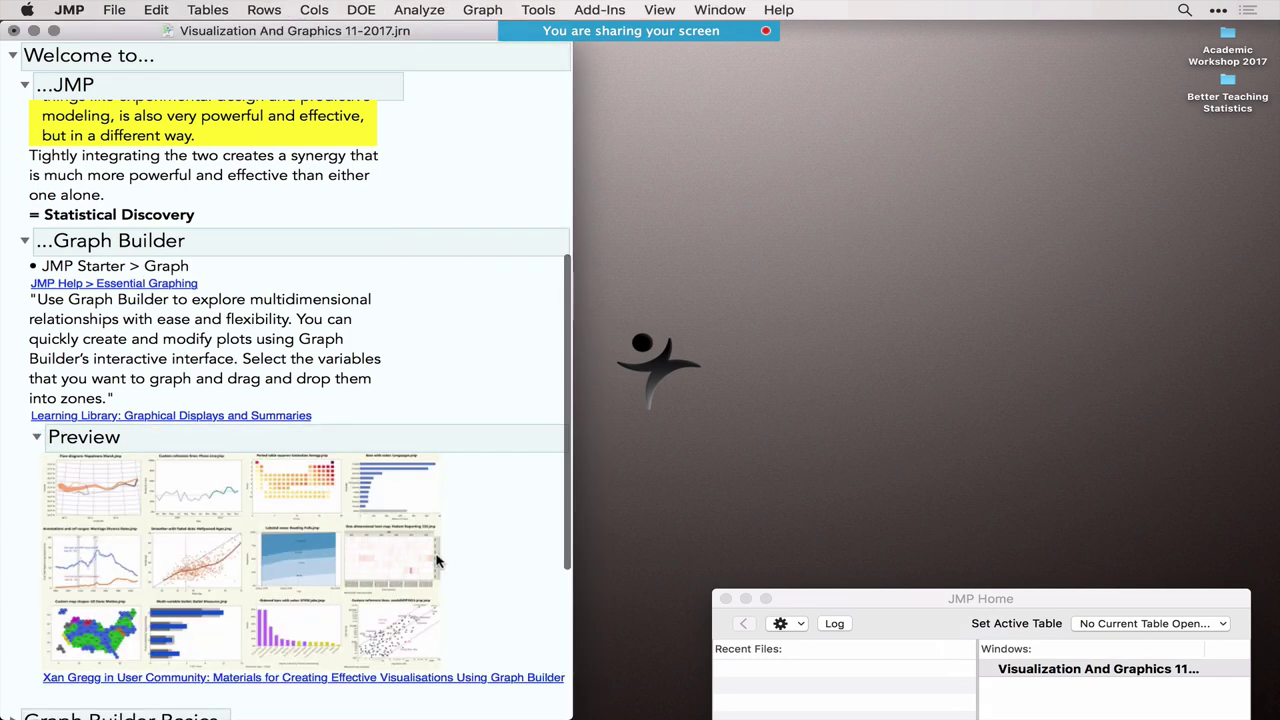
scroll(443, 562, "down", 5)
scroll(447, 564, "down", 1)
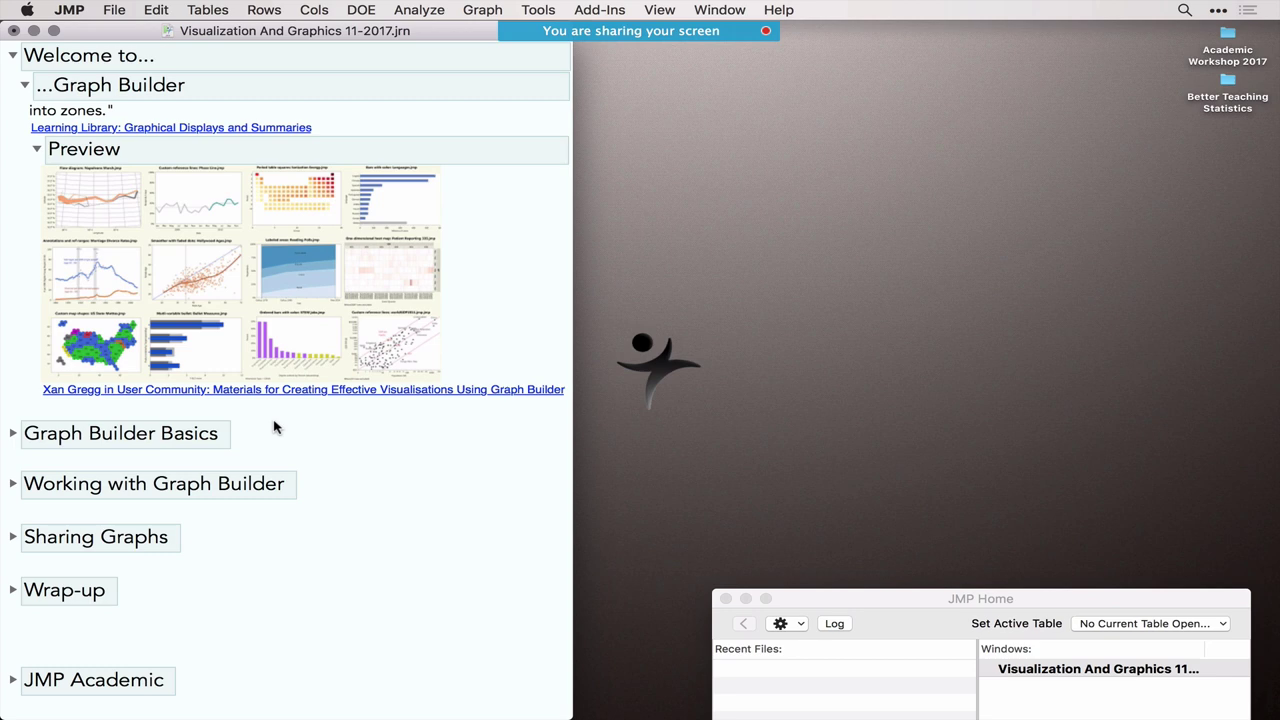
left_click(13, 433)
scroll(222, 544, "down", 10)
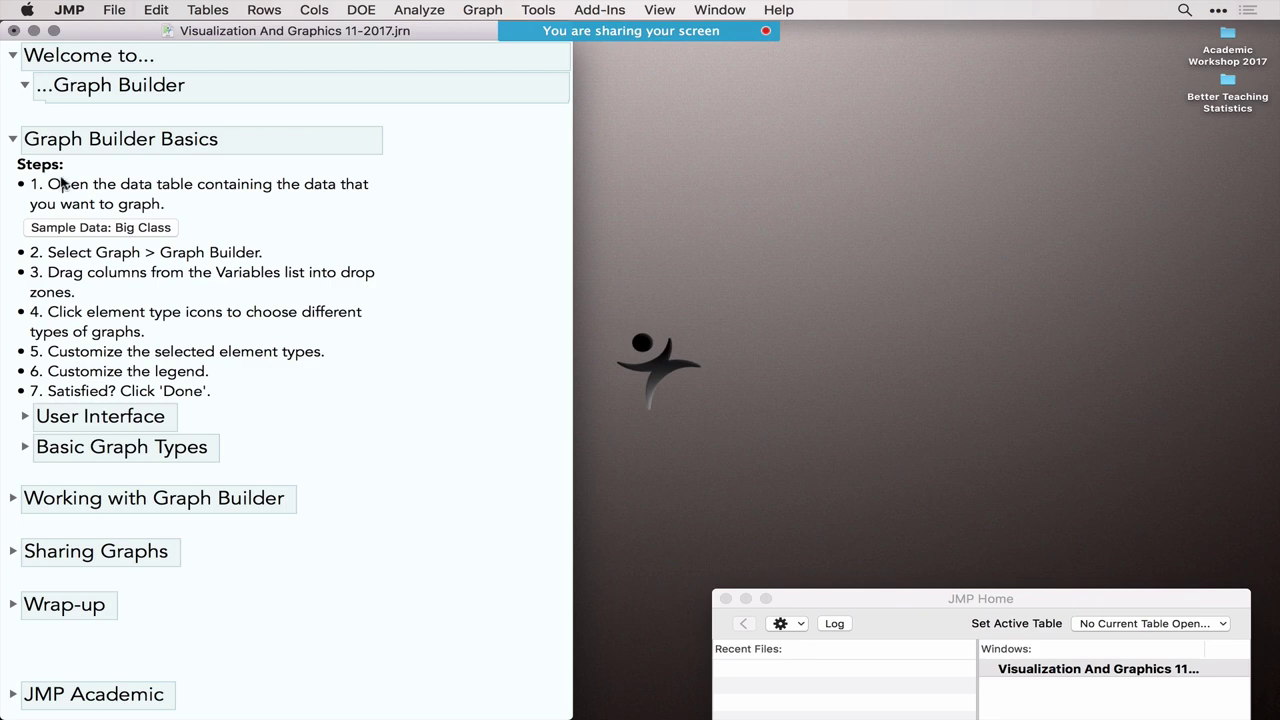
Open the Big Class sample data table from the Graph Builder Basics steps and place its window beside the journal.
left_click(105, 201)
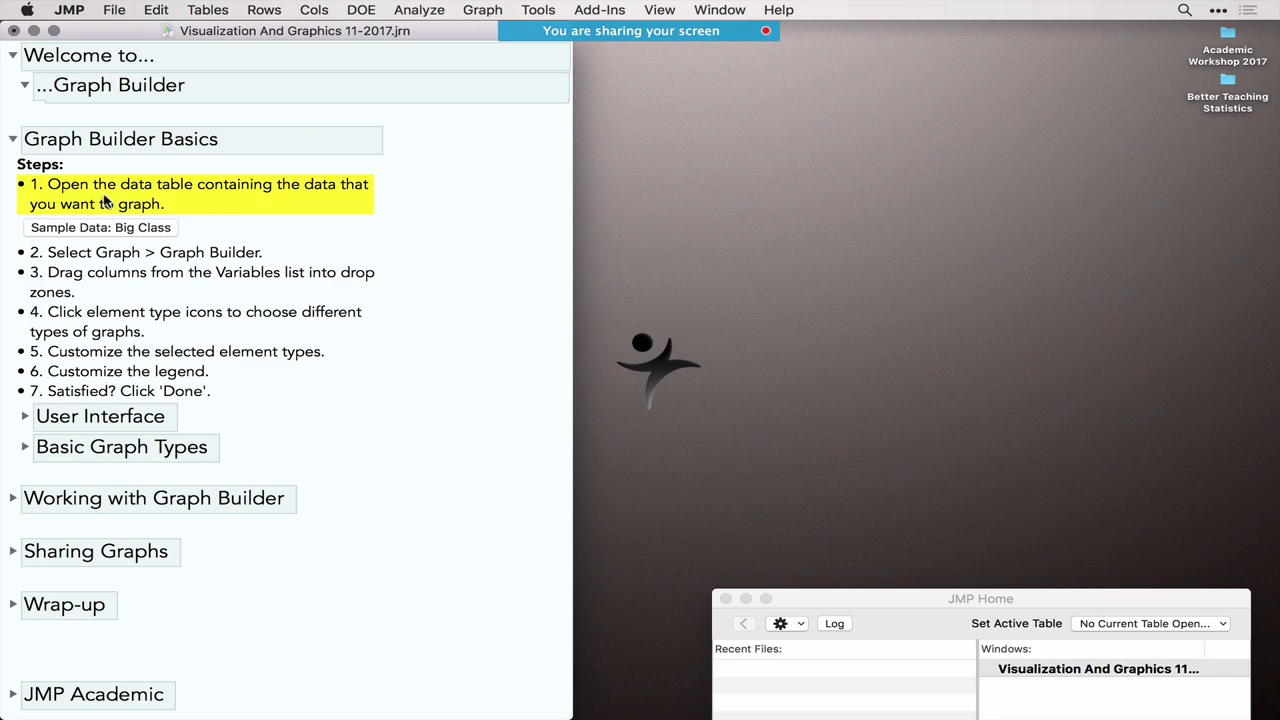
left_click(127, 228)
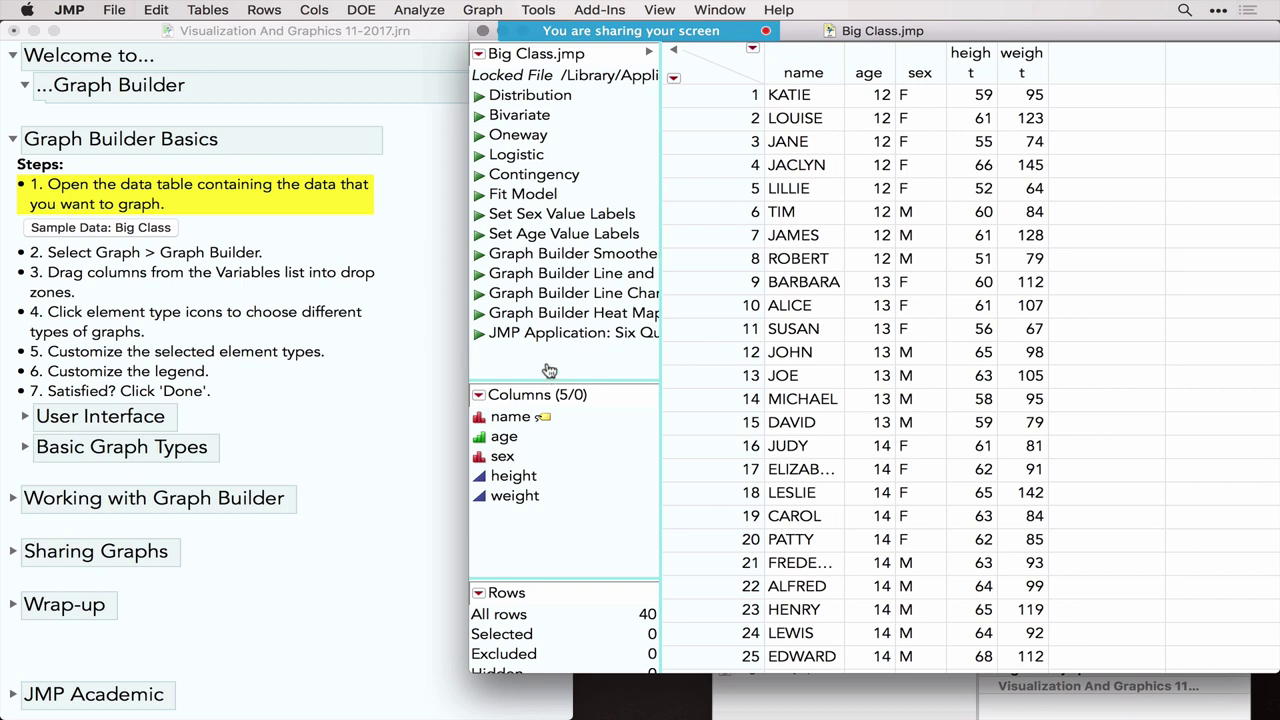
left_click_drag(474, 360, 585, 351)
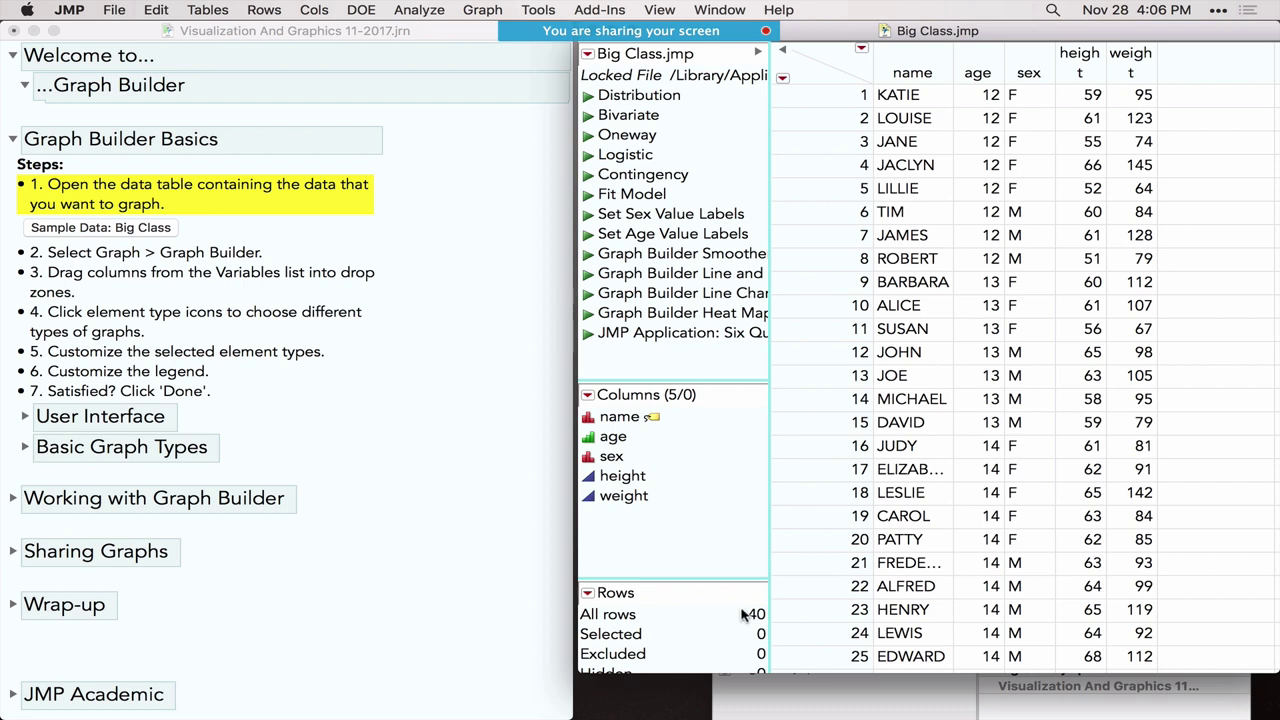
Examine the row count of the Big Class table and its name, age, sex, height and weight columns one by one.
mouse_move(758, 592)
left_mouse_down()
mouse_move(715, 604)
mouse_move(789, 606)
mouse_move(752, 582)
left_mouse_up()
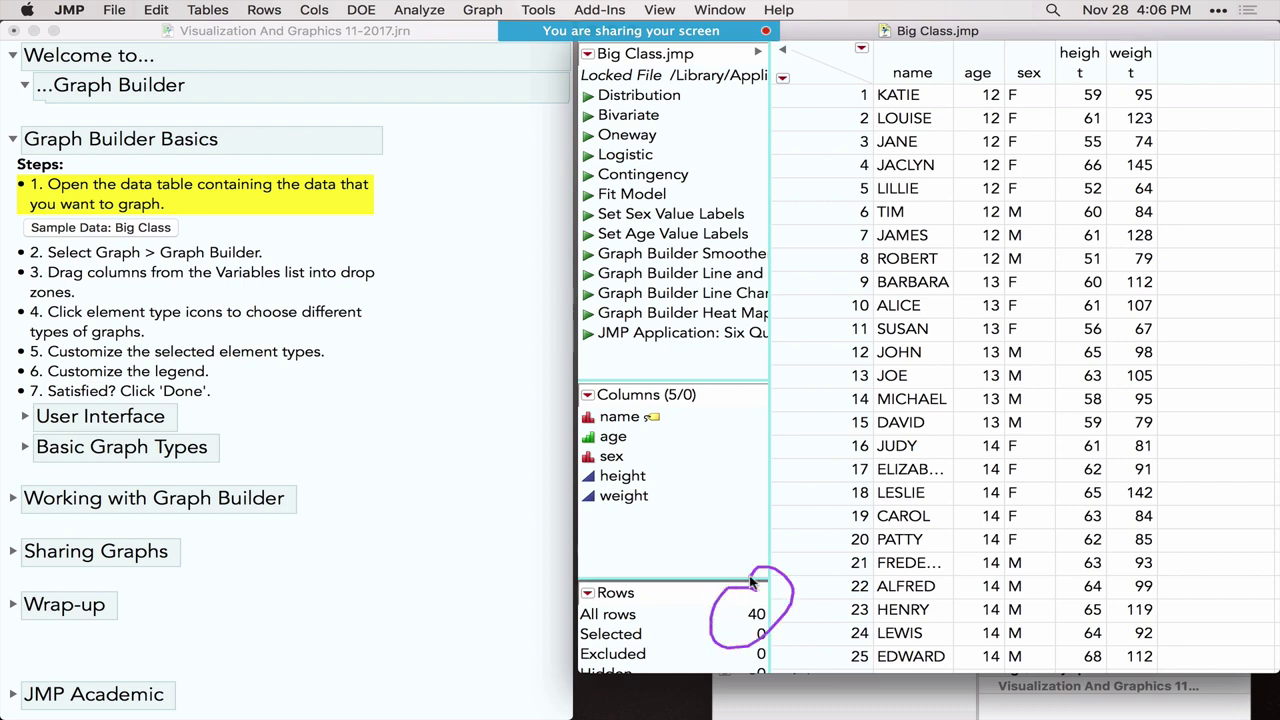
left_click(620, 420)
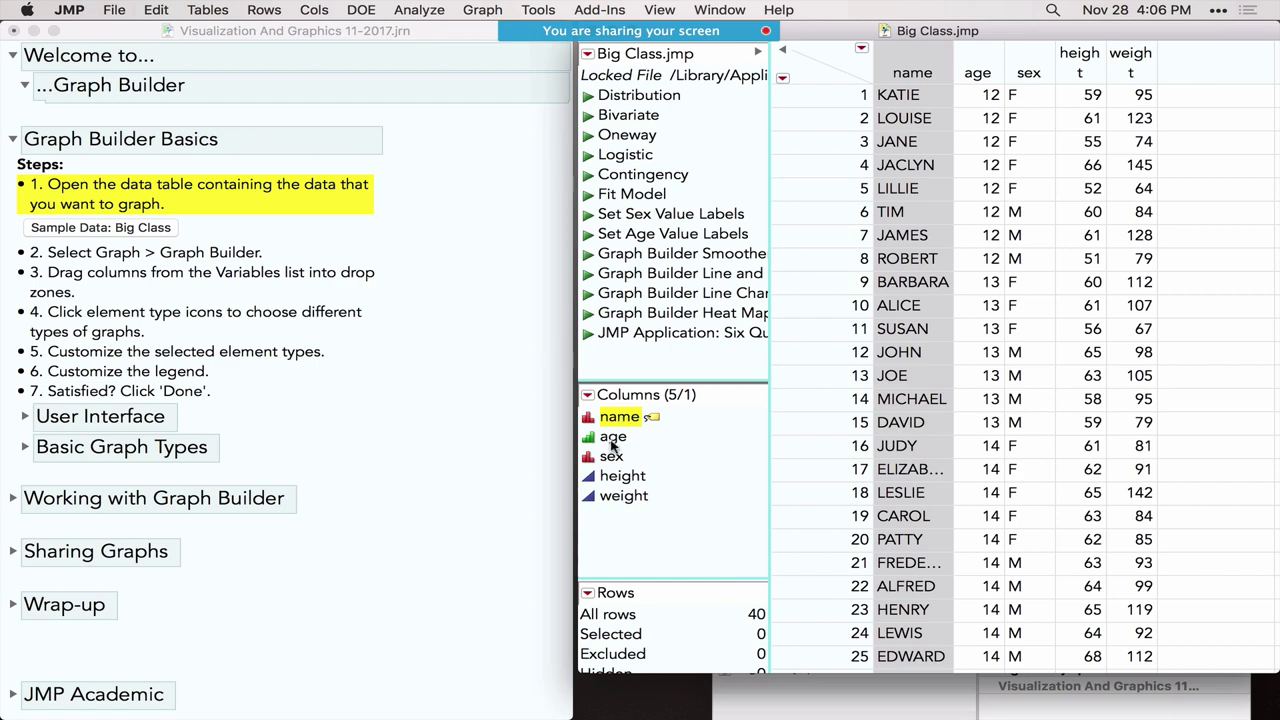
left_click(614, 440)
left_click(614, 458)
left_click(620, 477)
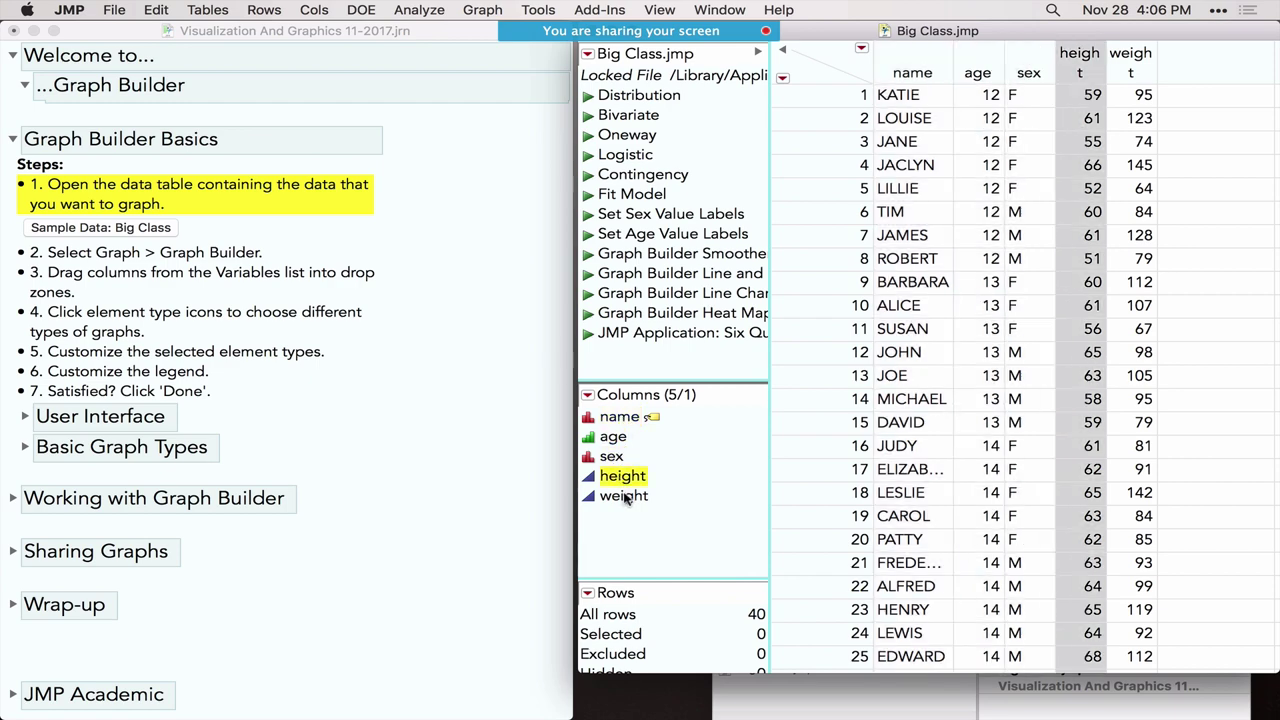
left_click(624, 497)
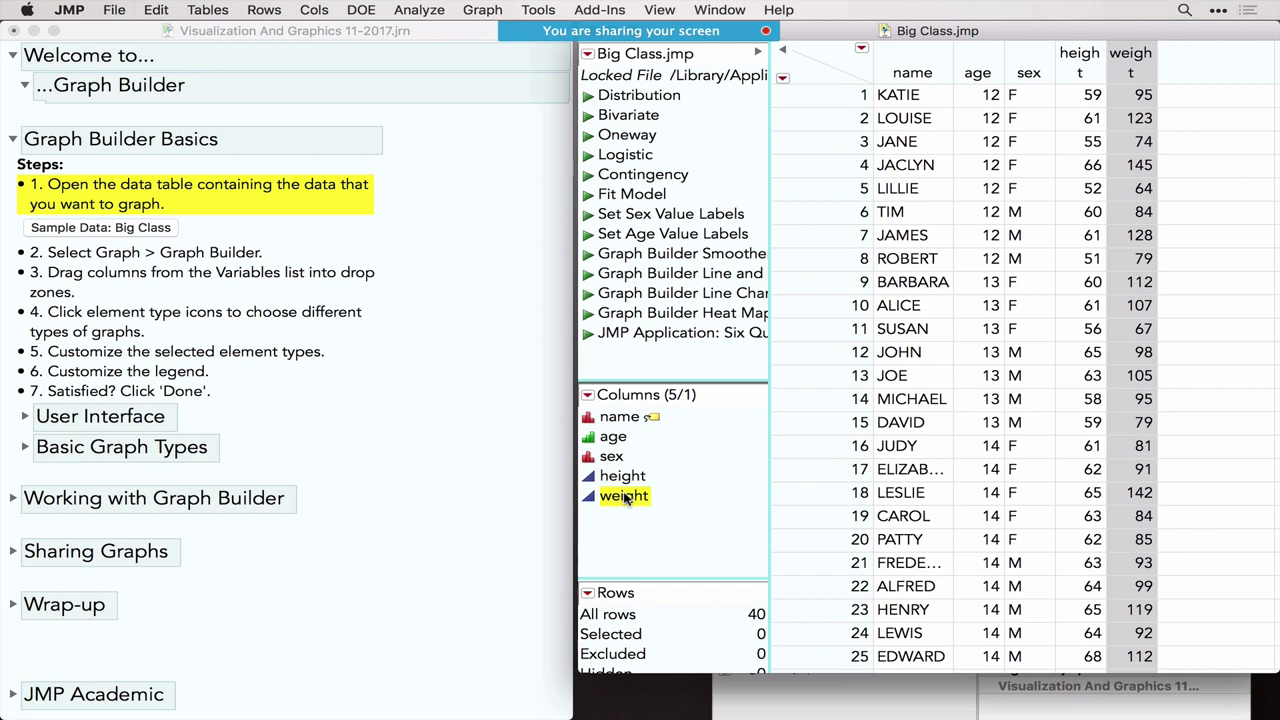
Launch Graph Builder on the Big Class table and position its window so the variables list and drop zones are in view.
left_click(100, 252)
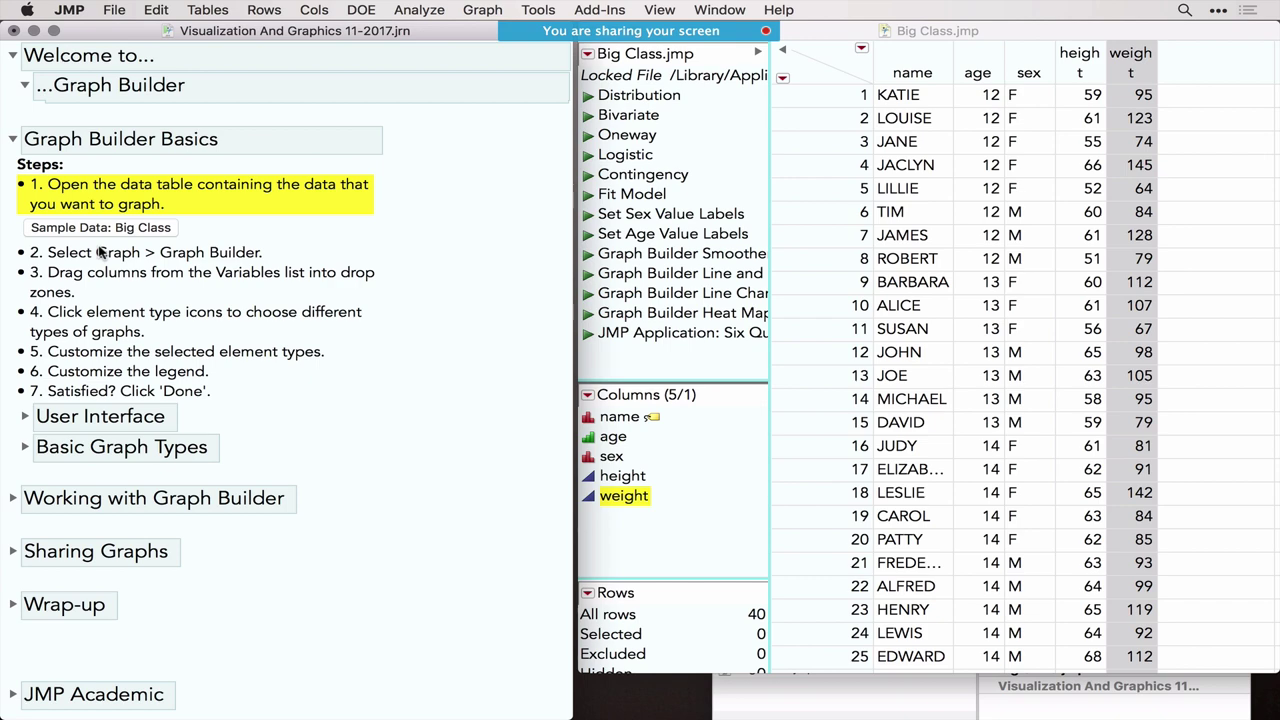
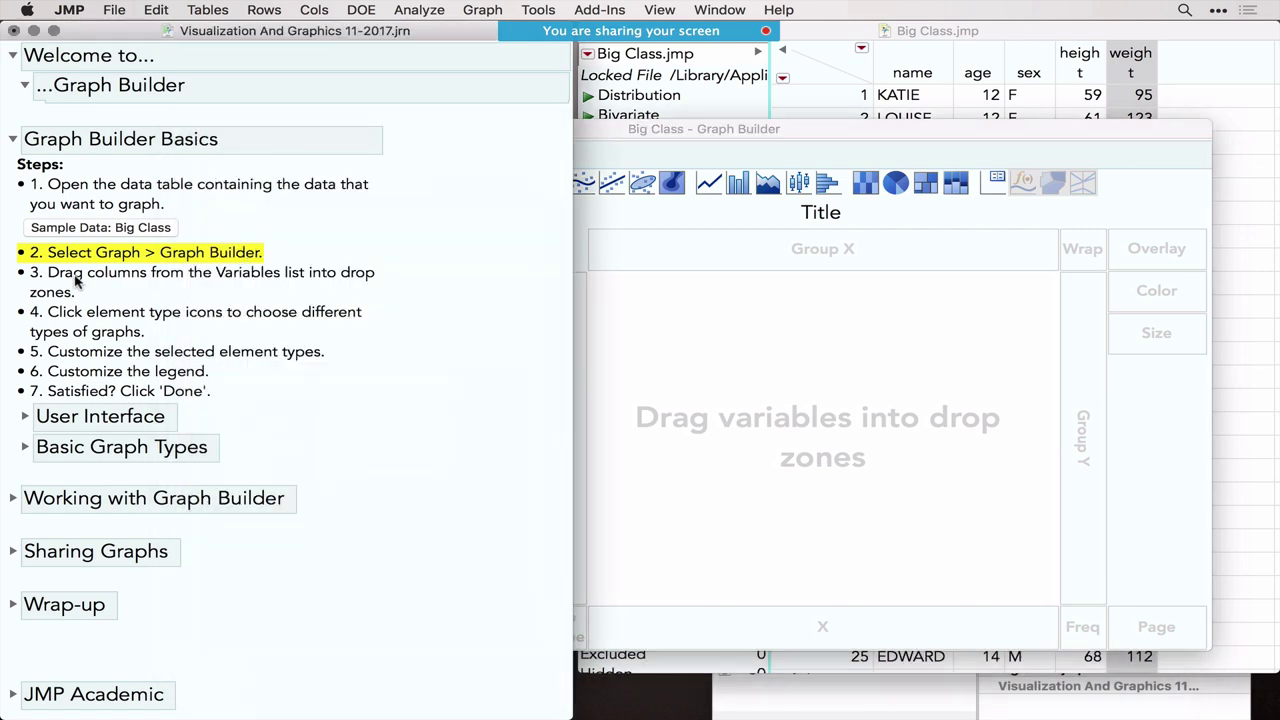
left_click(77, 282)
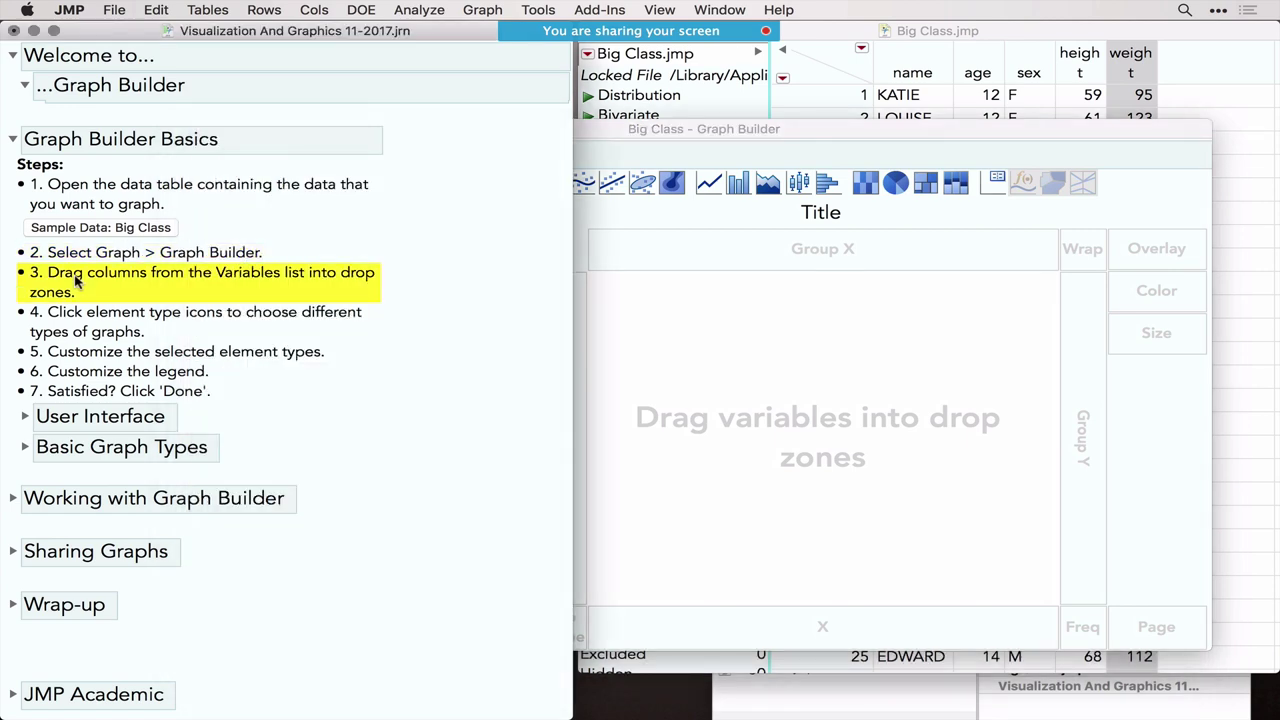
left_click(705, 129)
left_click_drag(645, 131, 722, 120)
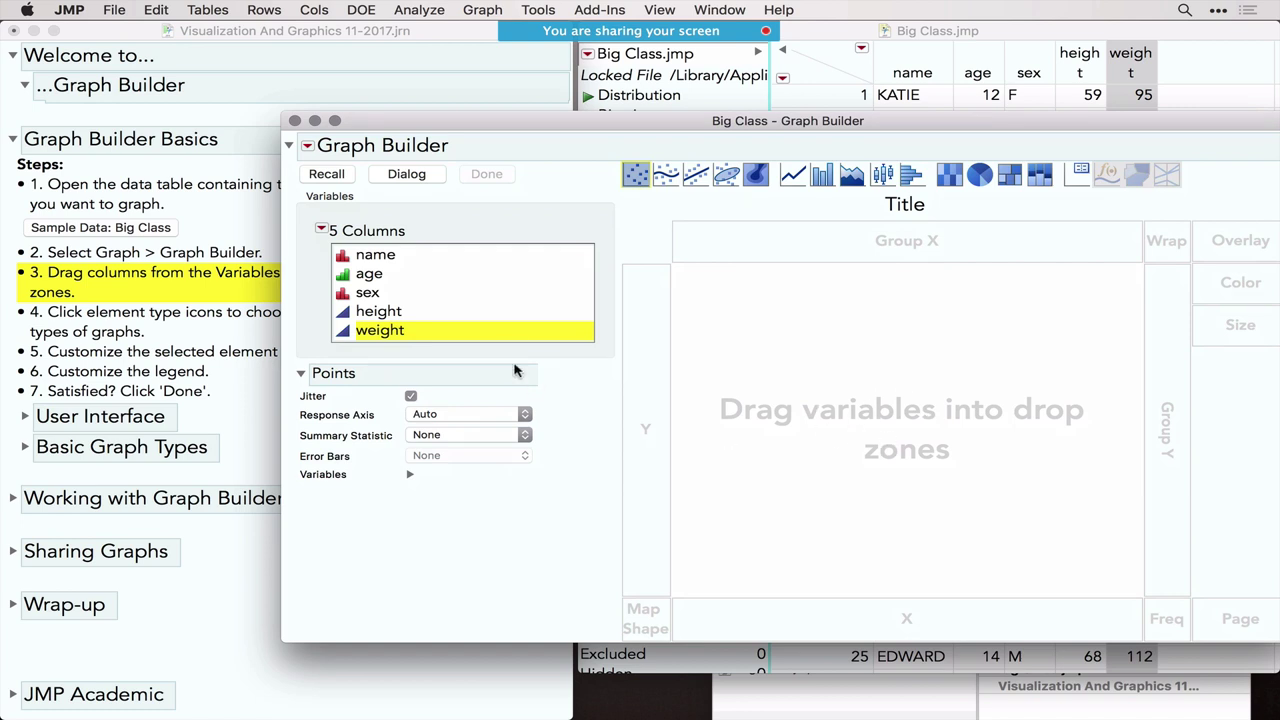
left_click_drag(293, 237, 298, 347)
Drop the height column into the graph area to plot it as points on the Y axis, and inspect a point and the axis.
left_click(381, 316)
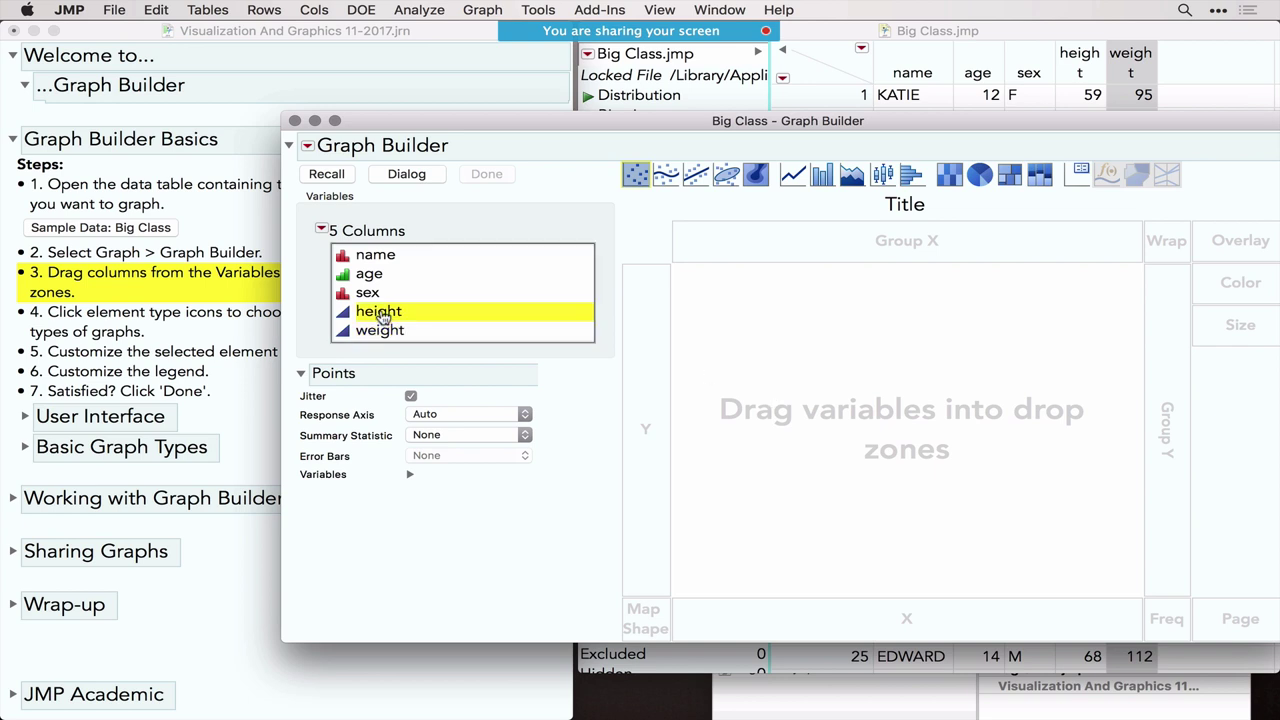
left_click_drag(381, 313, 826, 419)
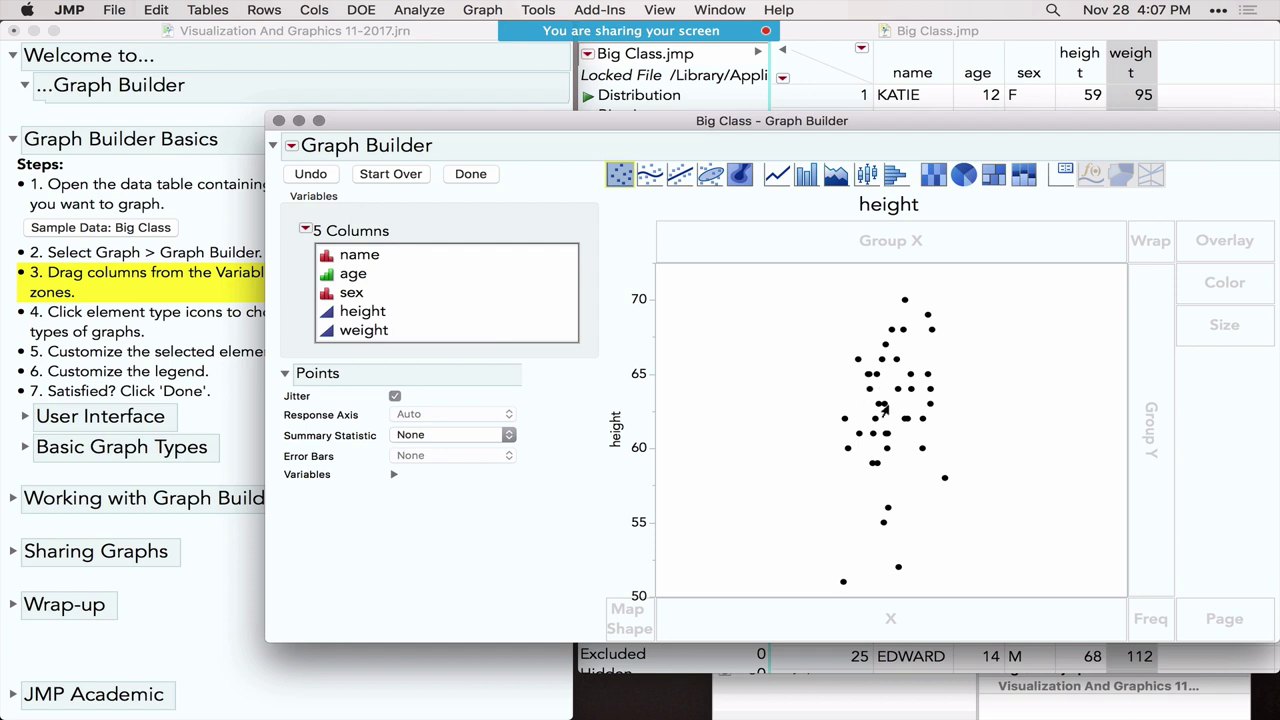
mouse_move(884, 410)
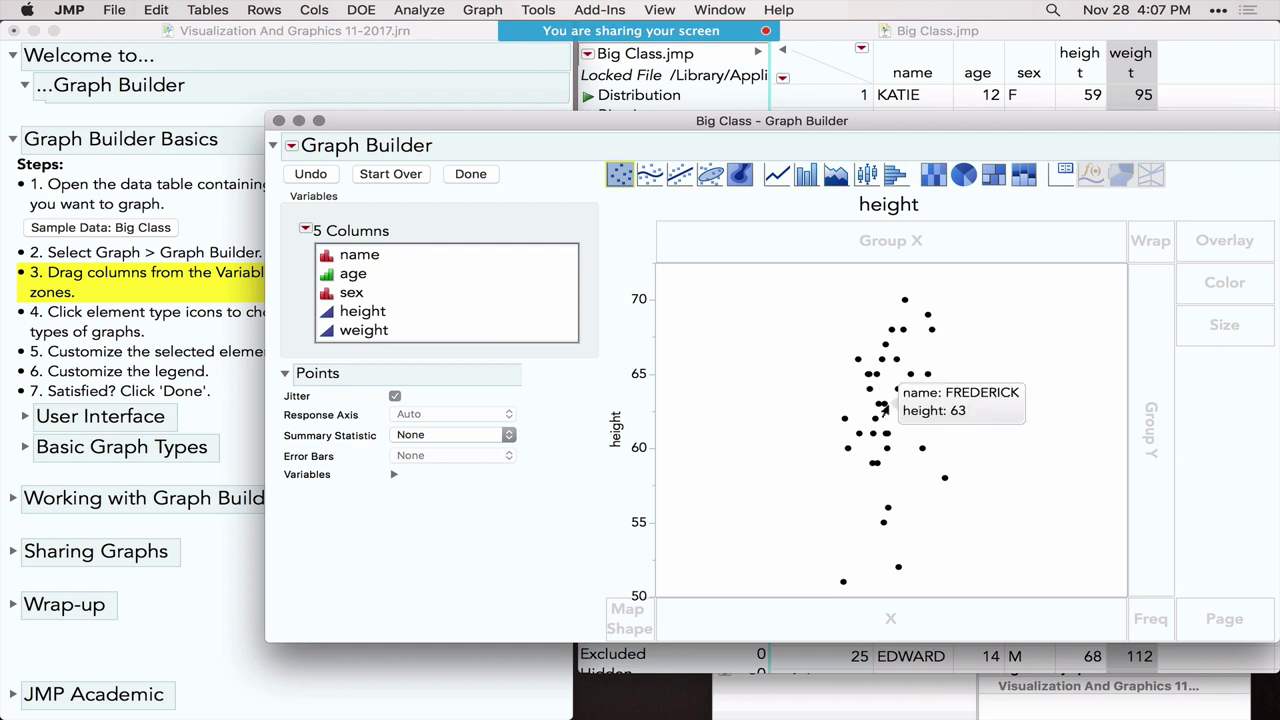
mouse_move(534, 517)
left_mouse_down()
mouse_move(606, 382)
mouse_move(686, 413)
mouse_move(596, 515)
mouse_move(572, 438)
left_mouse_up()
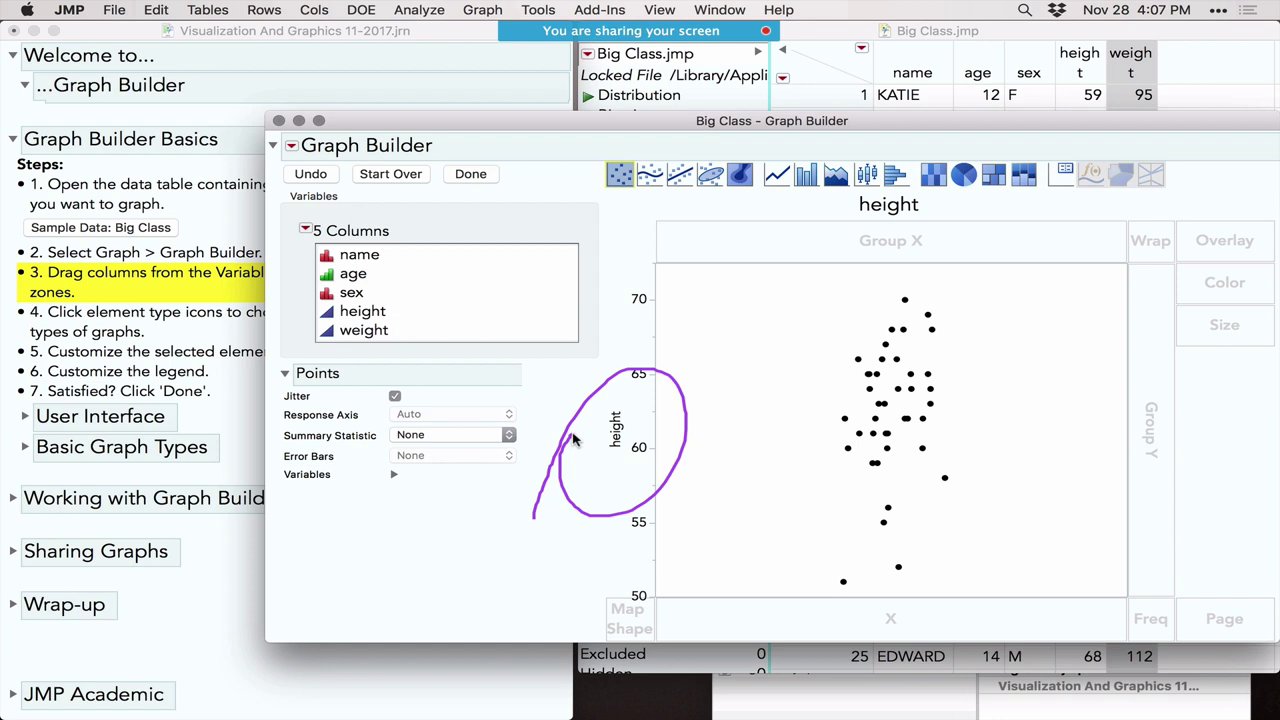
Switch the jitter of the height points off and back on to compare how they spread.
key("Escape")
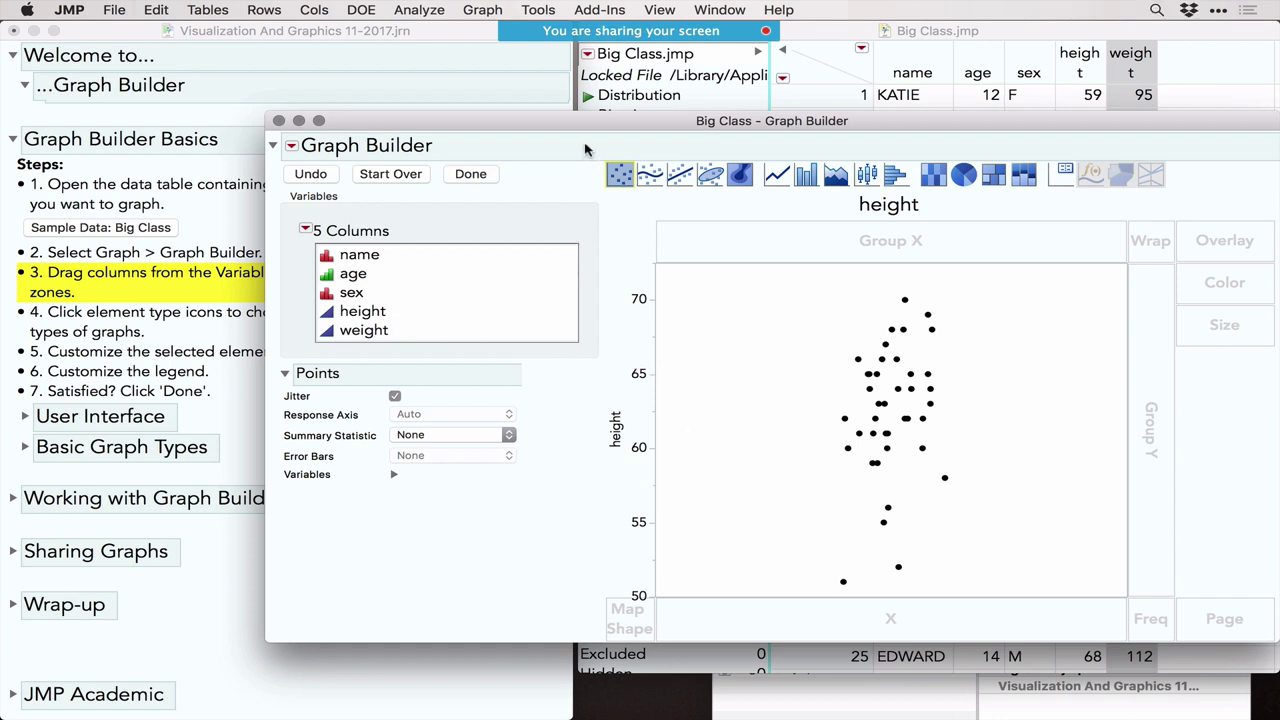
mouse_move(587, 144)
left_mouse_down()
mouse_move(590, 205)
mouse_move(654, 203)
mouse_move(659, 157)
mouse_move(641, 139)
mouse_move(587, 148)
left_mouse_up()
left_click(395, 397)
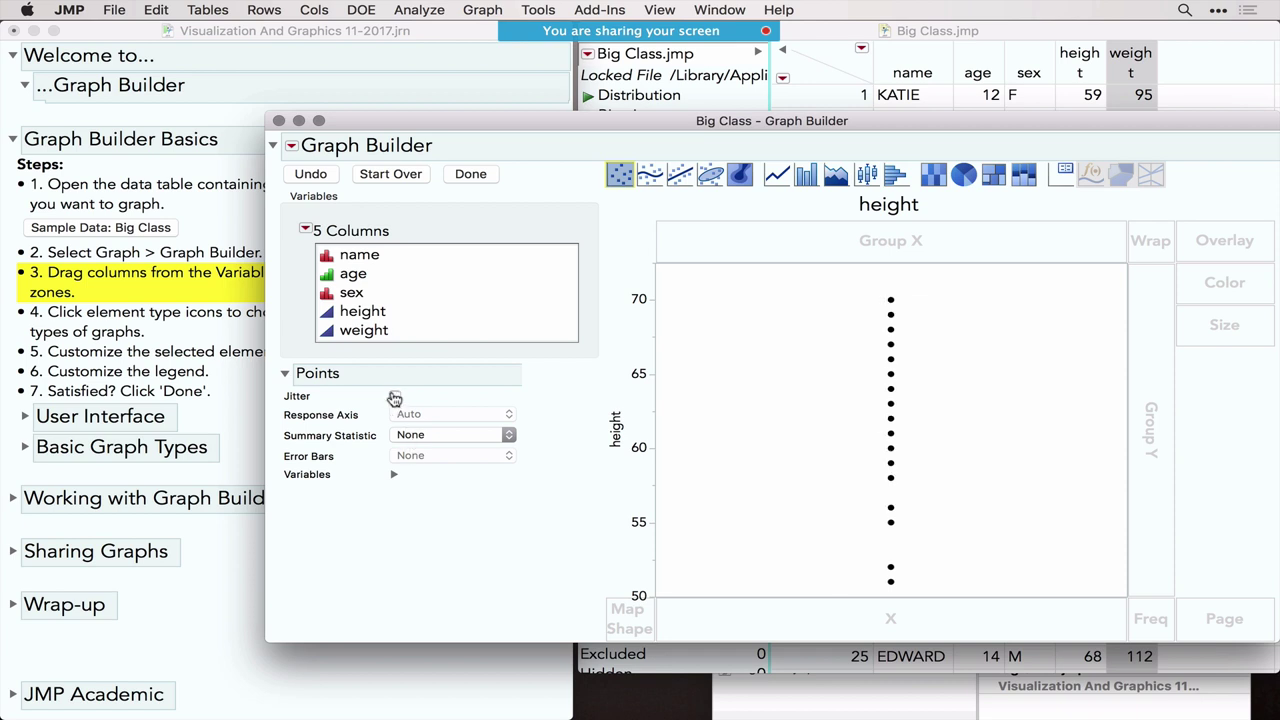
left_click(395, 397)
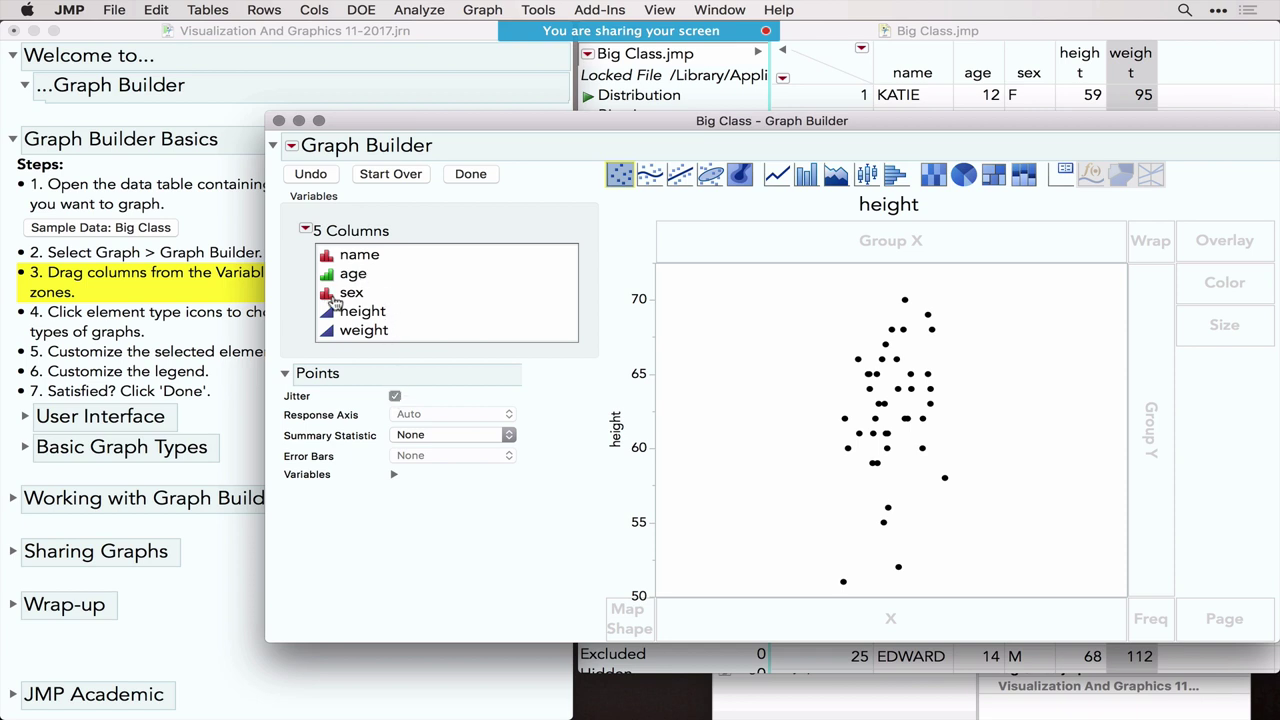
Preview the weight column in the Group X zone, and drop it in the graph's centre to plot height against weight.
left_click(360, 333)
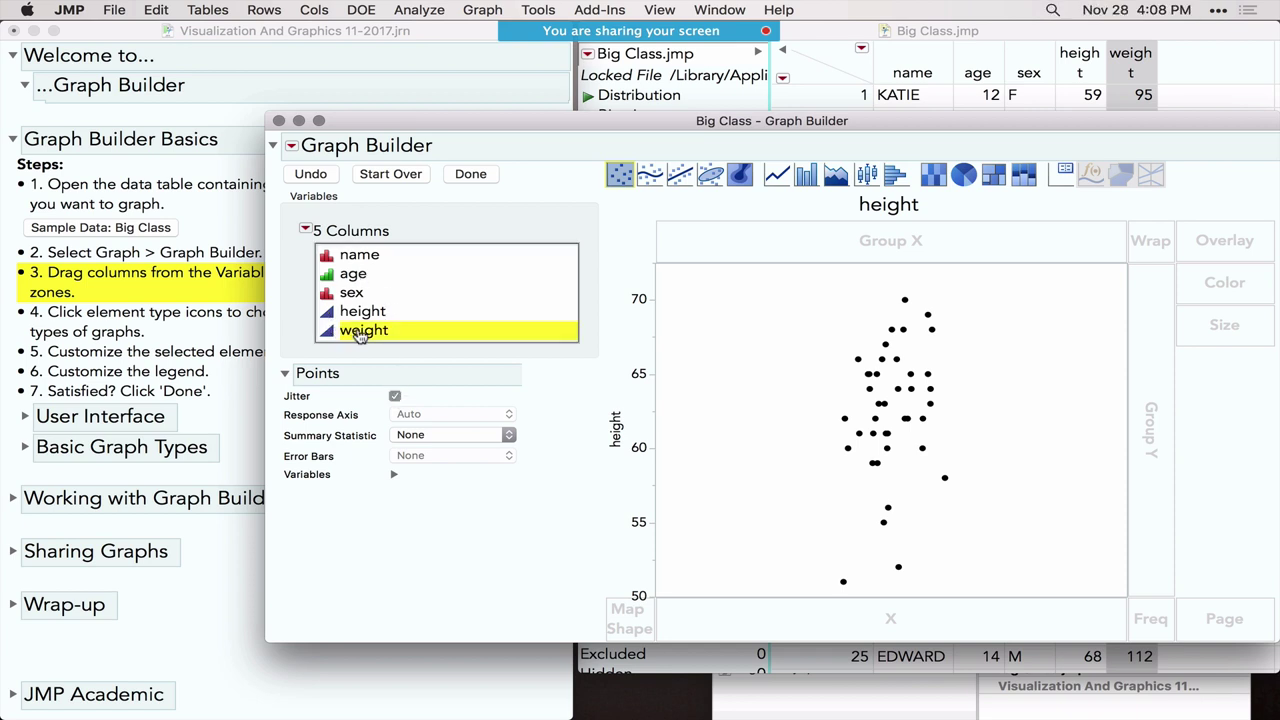
left_click_drag(360, 335, 436, 346)
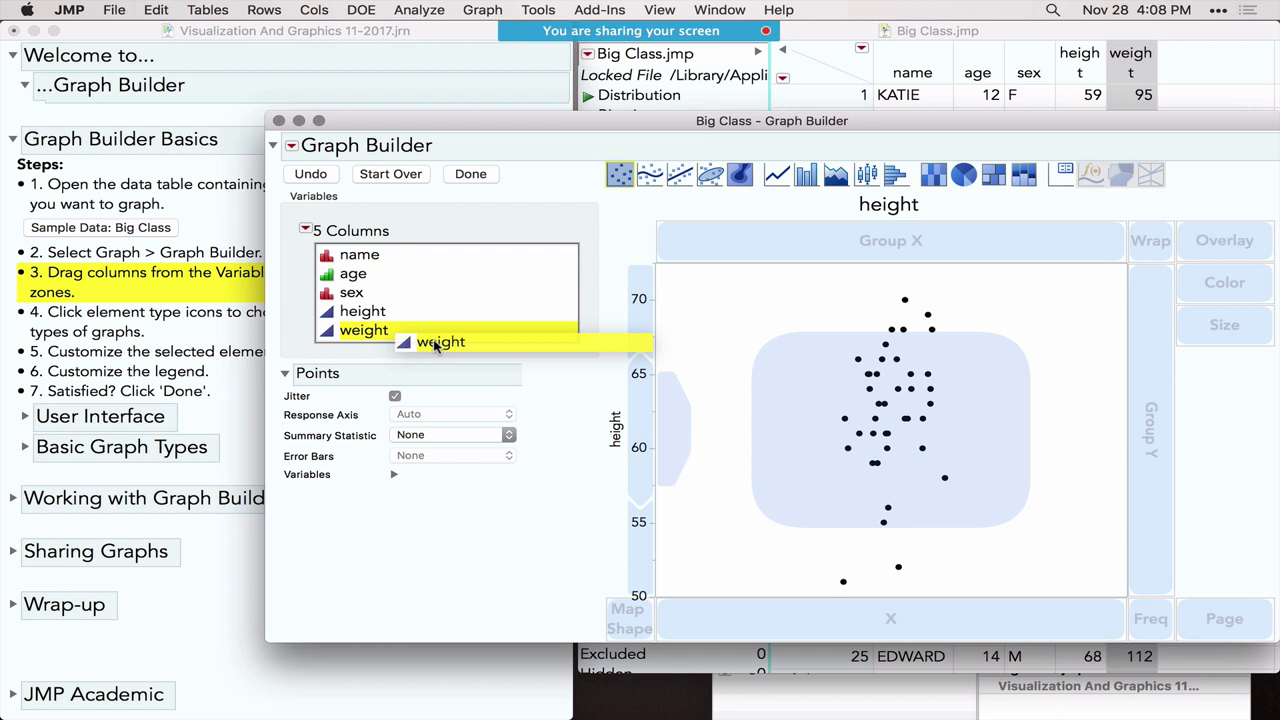
left_click_drag(436, 346, 881, 250)
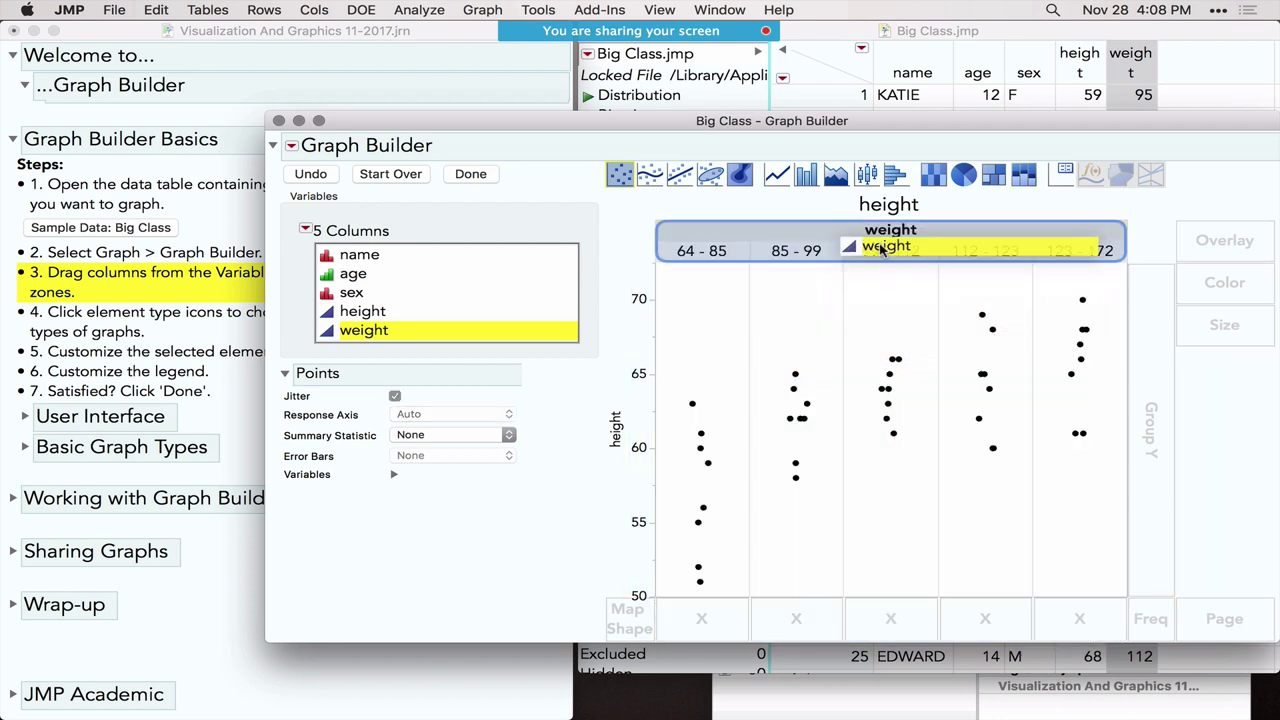
left_click_drag(881, 248, 933, 405)
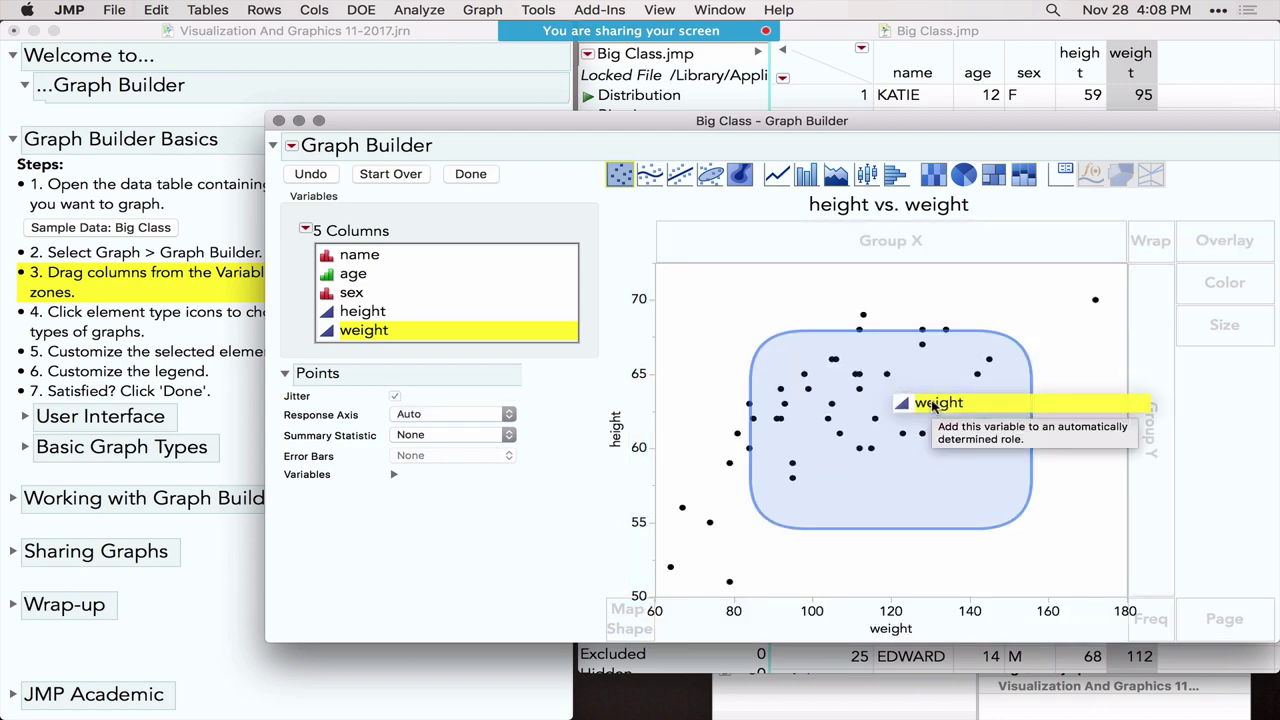
left_click_drag(933, 405, 933, 405)
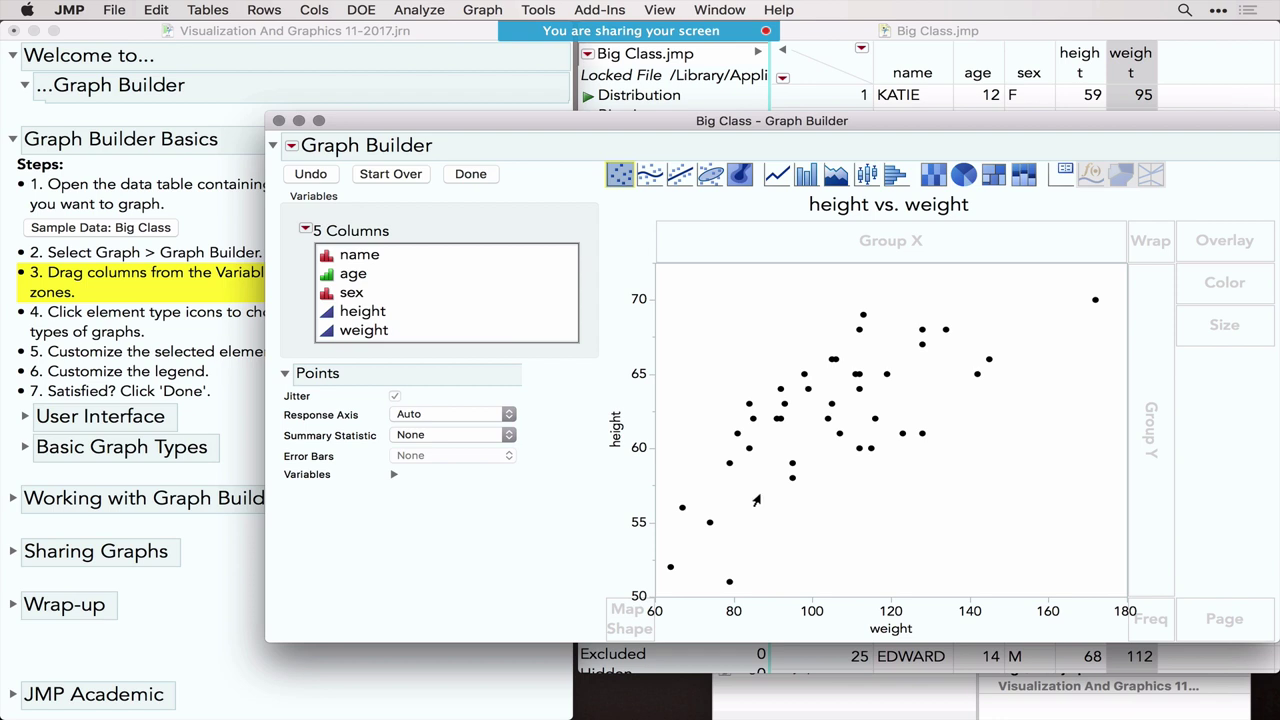
Add a smoother curve to the height vs. weight points and reduce its lambda slightly for a more flexible fit.
left_click(651, 175)
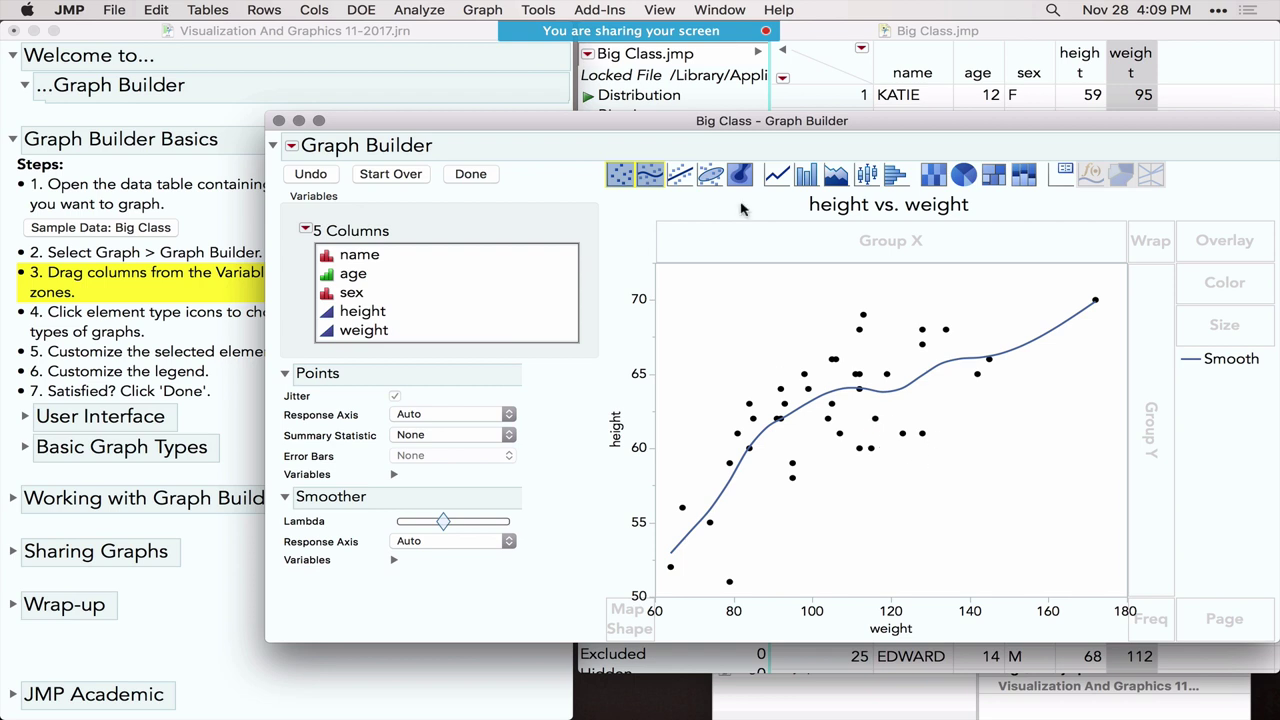
left_click_drag(648, 142, 660, 145)
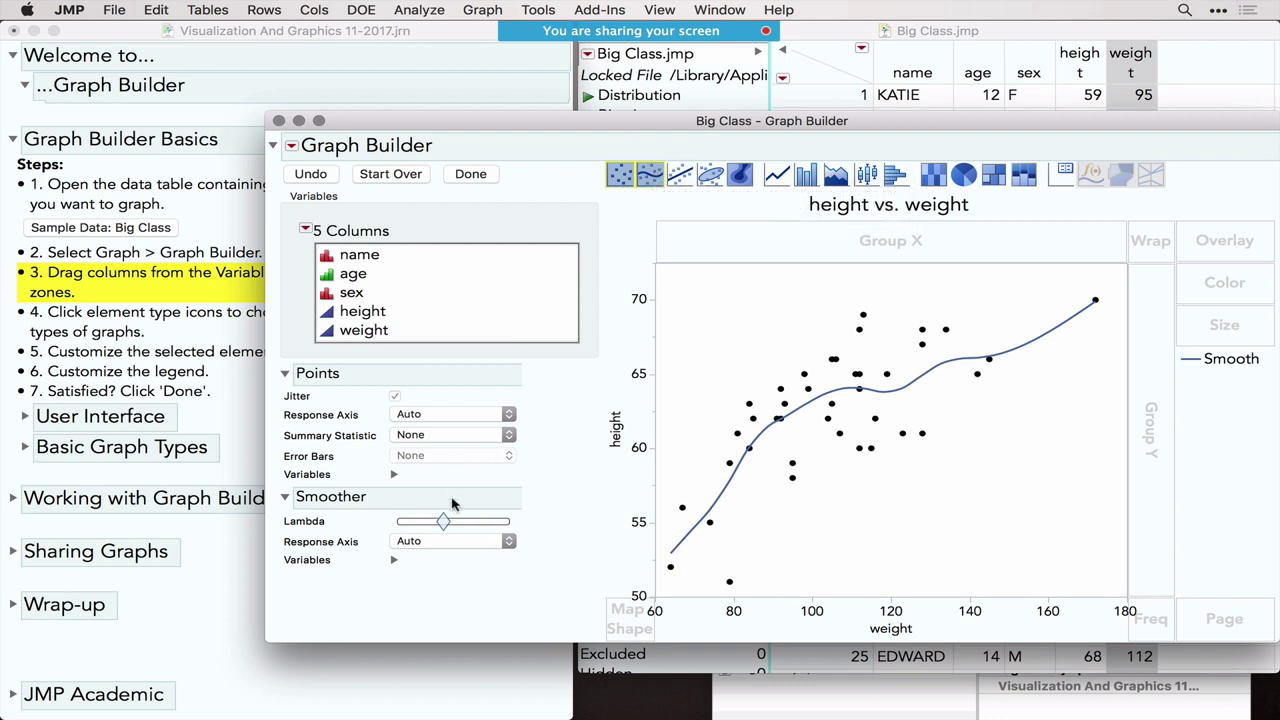
mouse_move(437, 528)
left_mouse_down()
mouse_move(418, 525)
mouse_move(498, 527)
mouse_move(398, 525)
mouse_move(459, 524)
mouse_move(438, 524)
left_mouse_up()
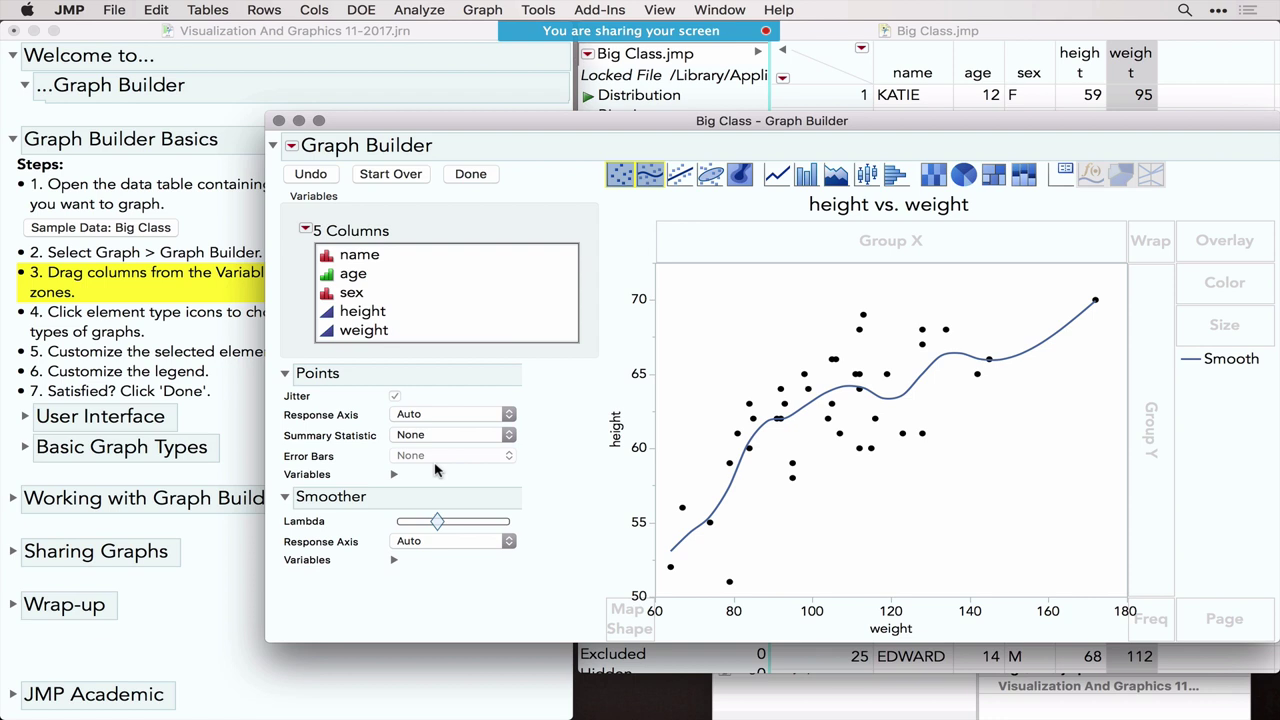
Overlay the graph by the age column and inspect the separate curves and the age legend.
left_click(353, 277)
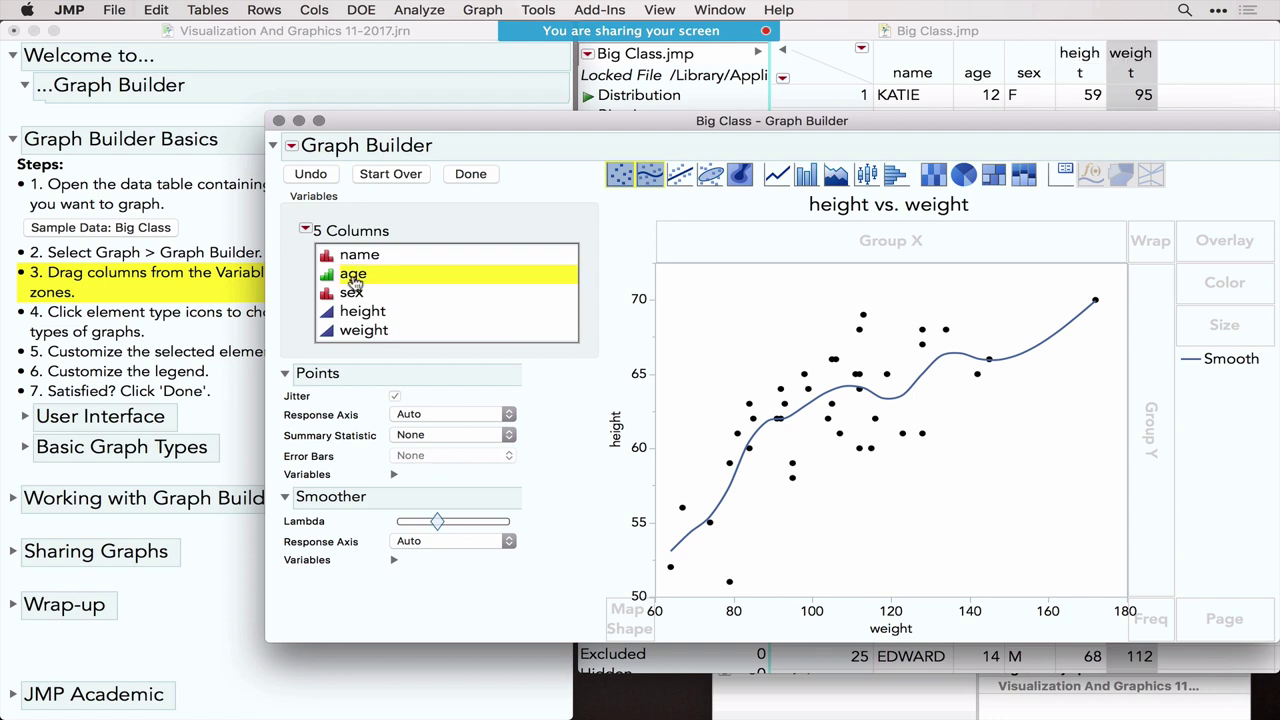
left_click_drag(356, 280, 468, 307)
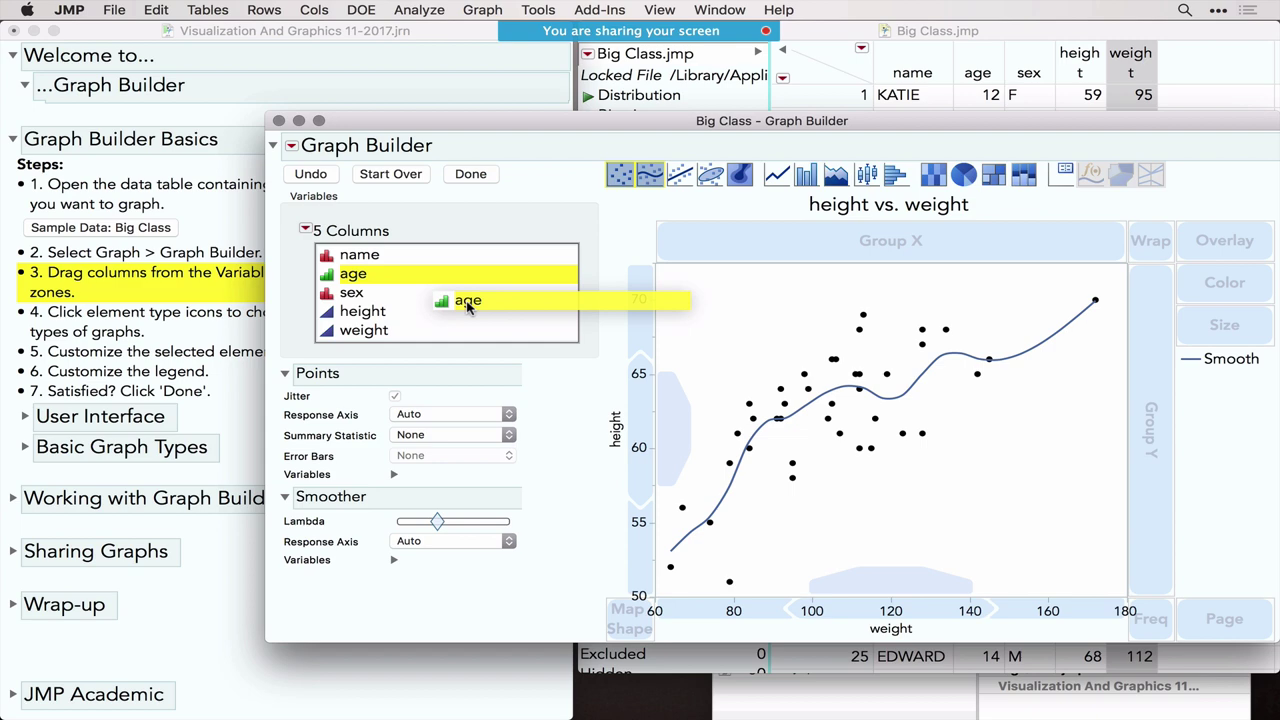
left_click_drag(468, 307, 1218, 244)
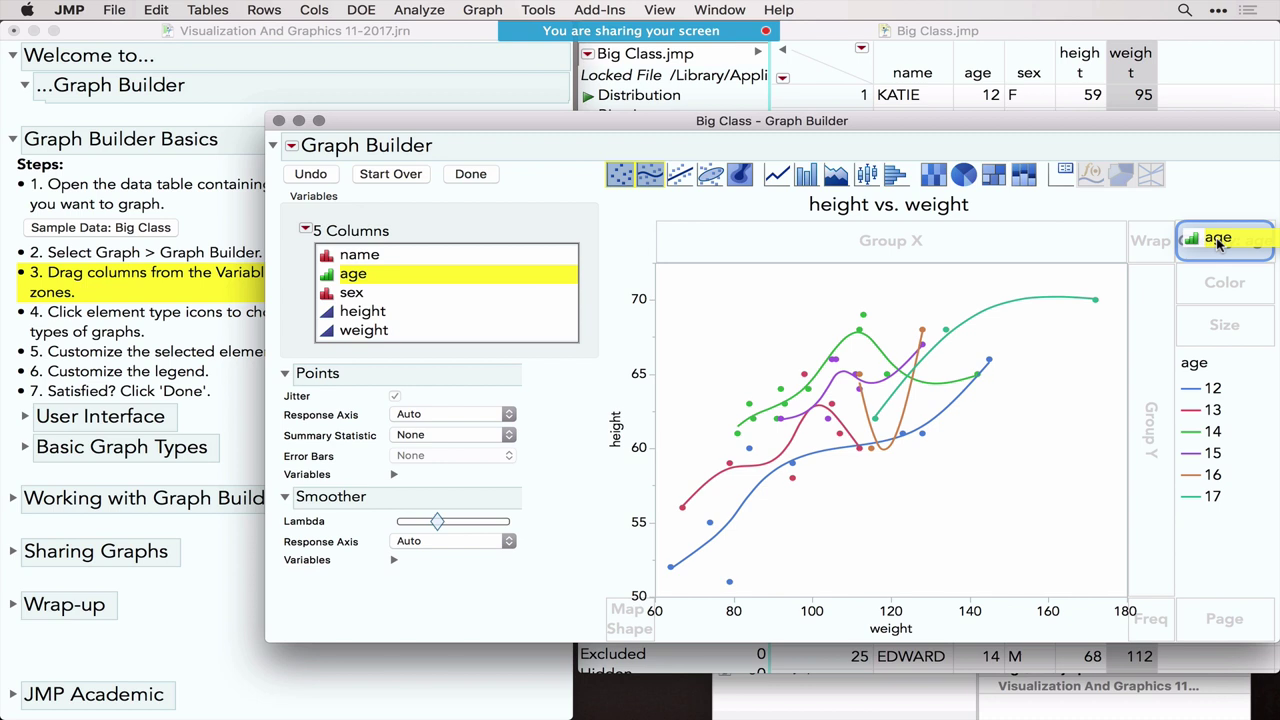
left_click_drag(1218, 243, 1218, 245)
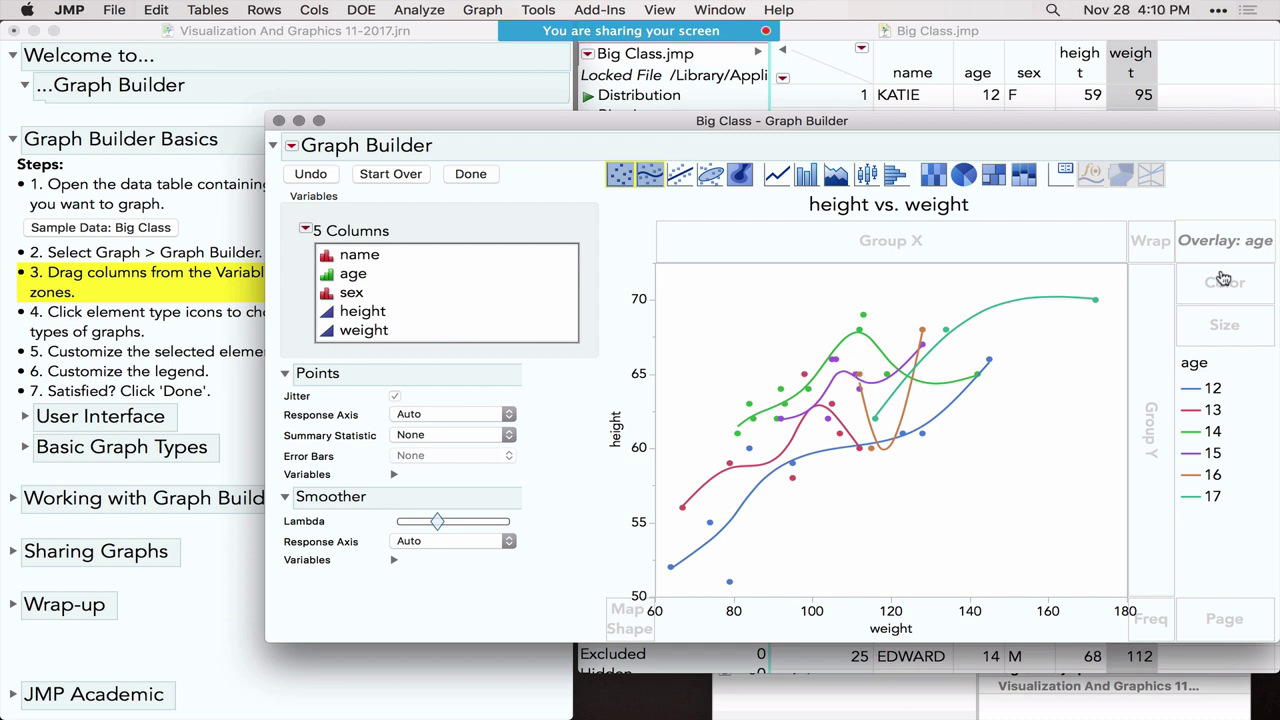
mouse_move(1230, 548)
left_mouse_down()
mouse_move(1257, 425)
mouse_move(1229, 352)
mouse_move(1171, 385)
mouse_move(1155, 557)
mouse_move(1237, 533)
left_mouse_up()
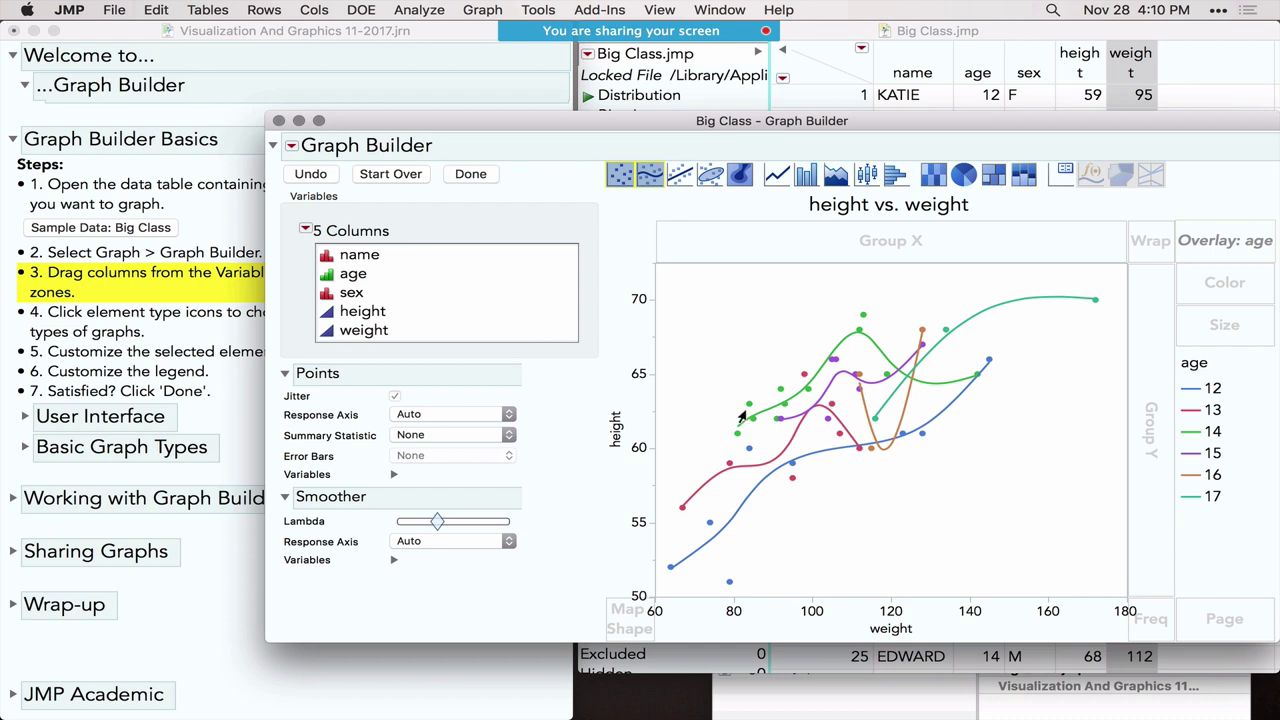
mouse_move(1214, 527)
left_mouse_down()
mouse_move(1257, 403)
mouse_move(1190, 340)
mouse_move(1146, 508)
mouse_move(1240, 540)
left_mouse_up()
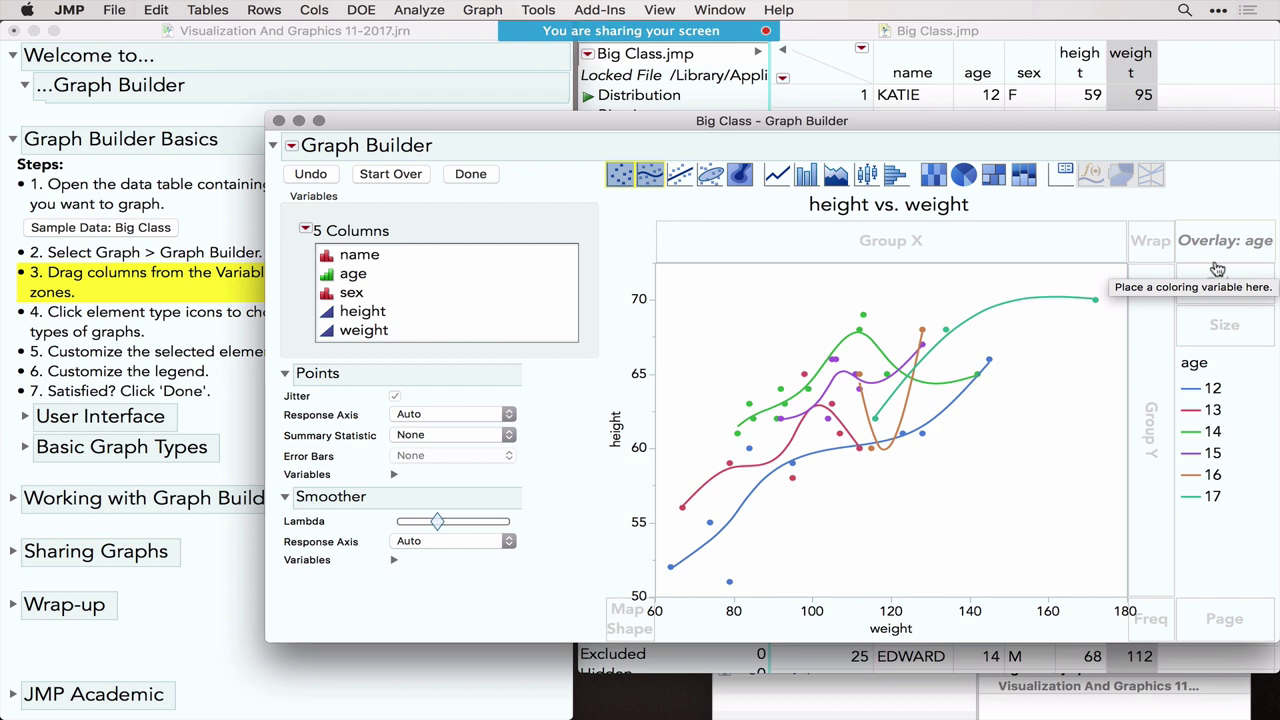
Move the journal's highlight to step 4 on element types and on to step 5 on customizing them.
left_click(105, 316)
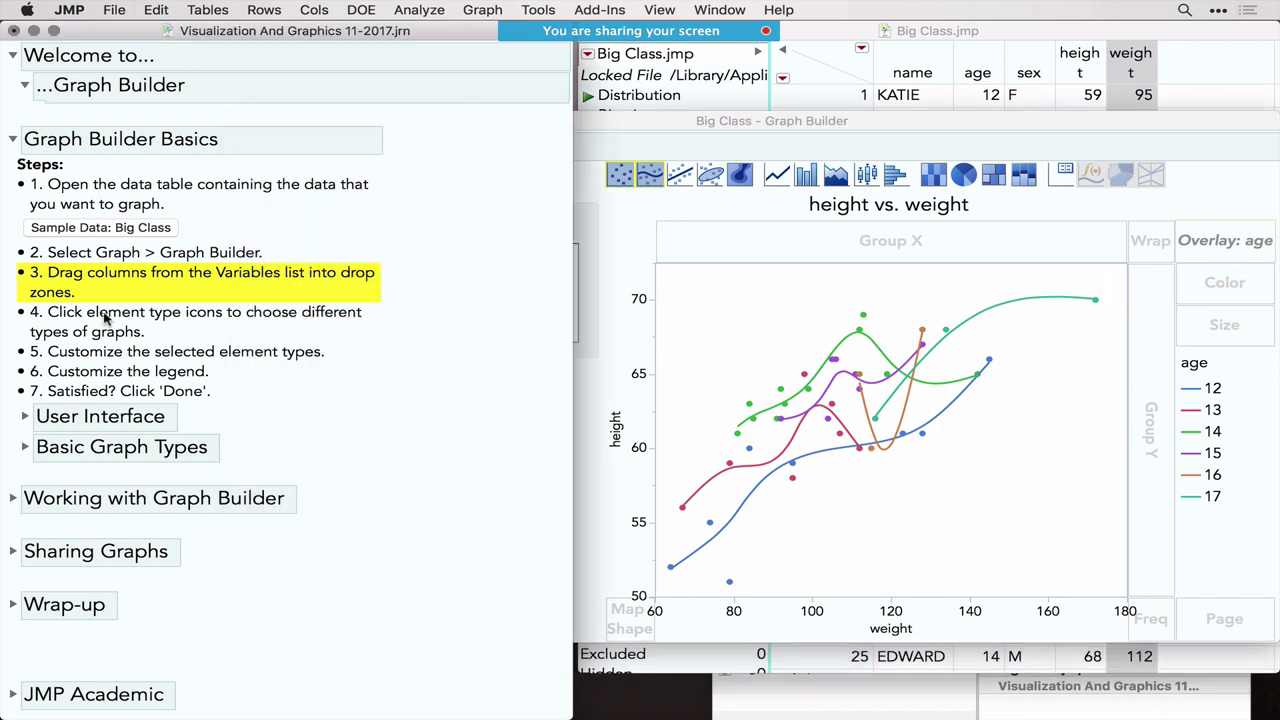
left_click(105, 316)
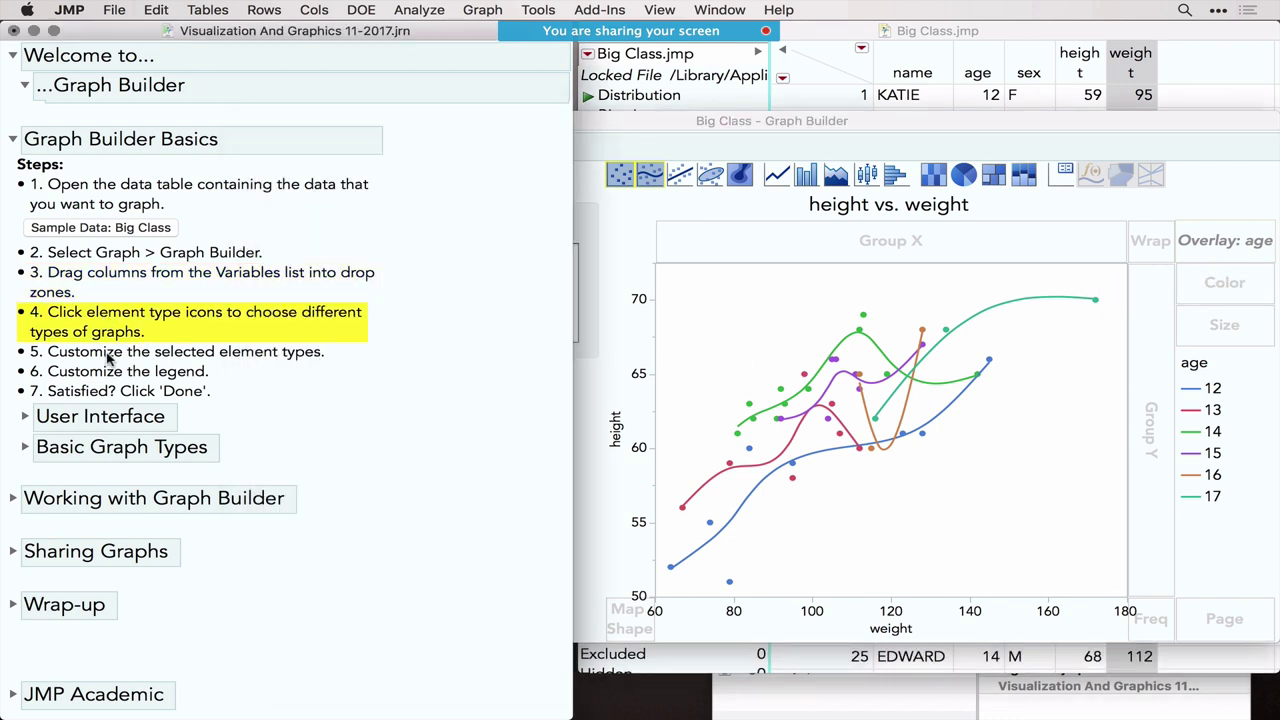
left_click(110, 356)
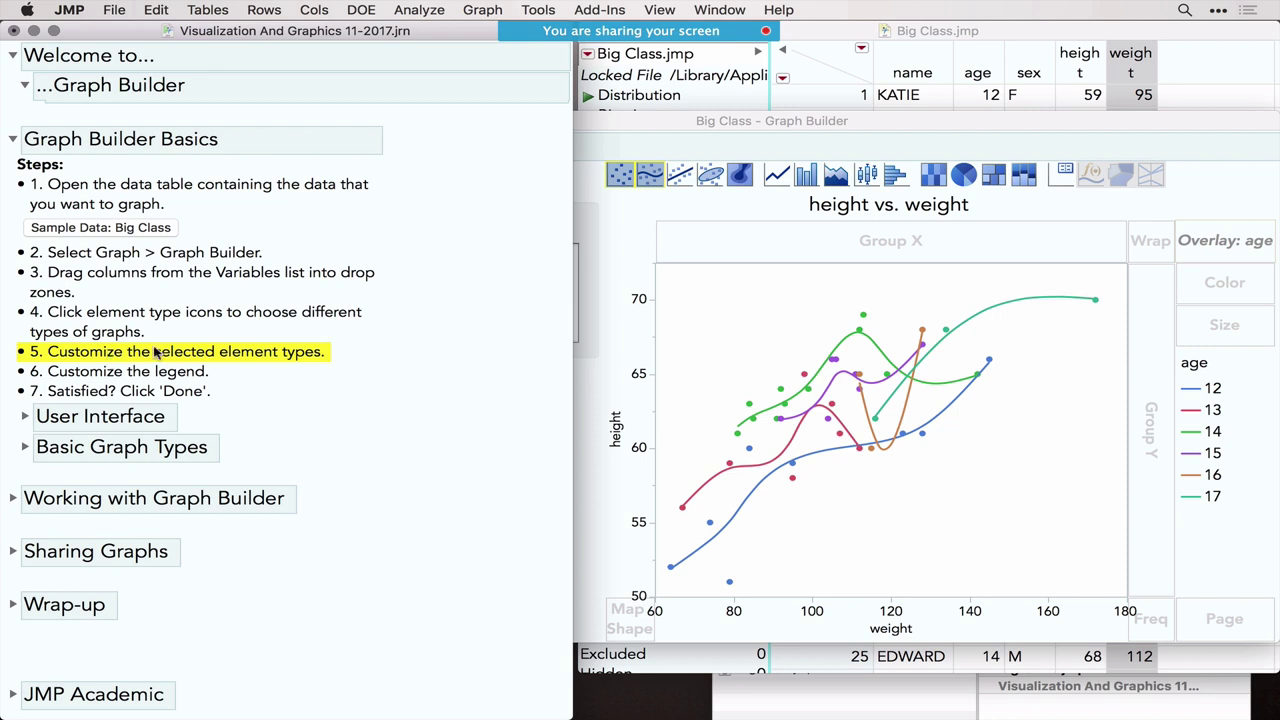
Return to Graph Builder and set the graph's background color to light yellow.
left_click(660, 124)
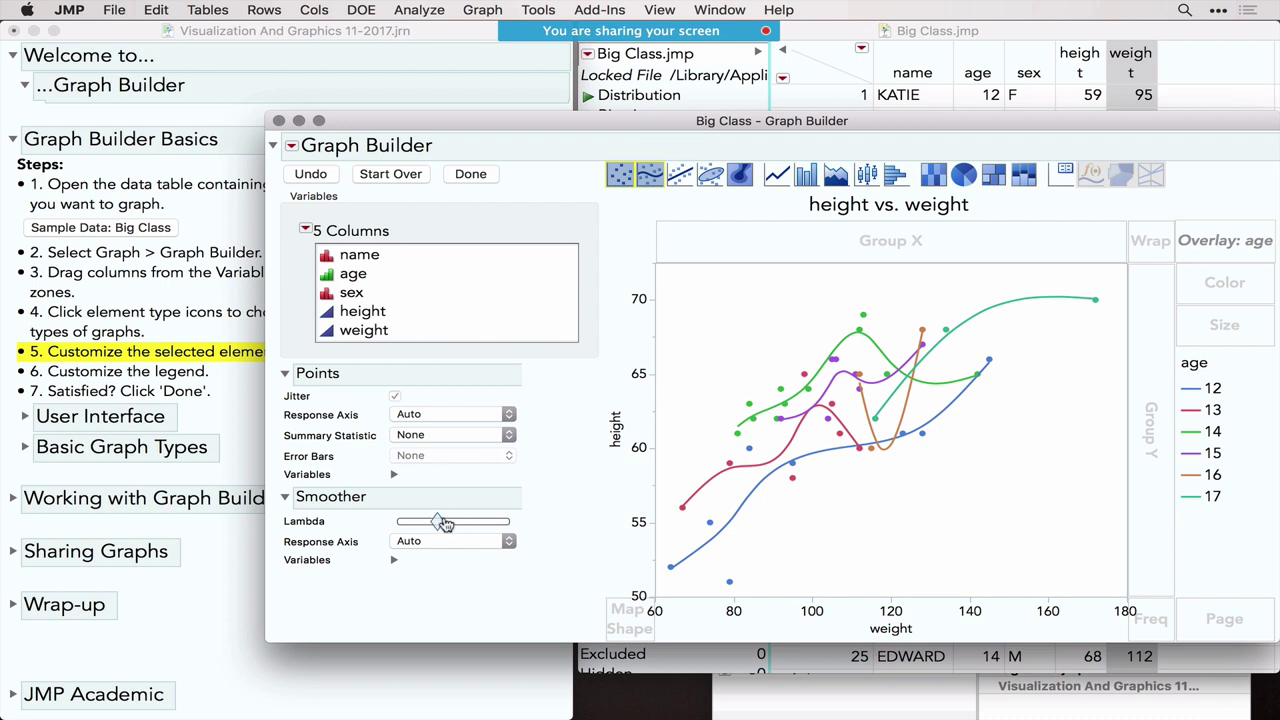
right_click(705, 362)
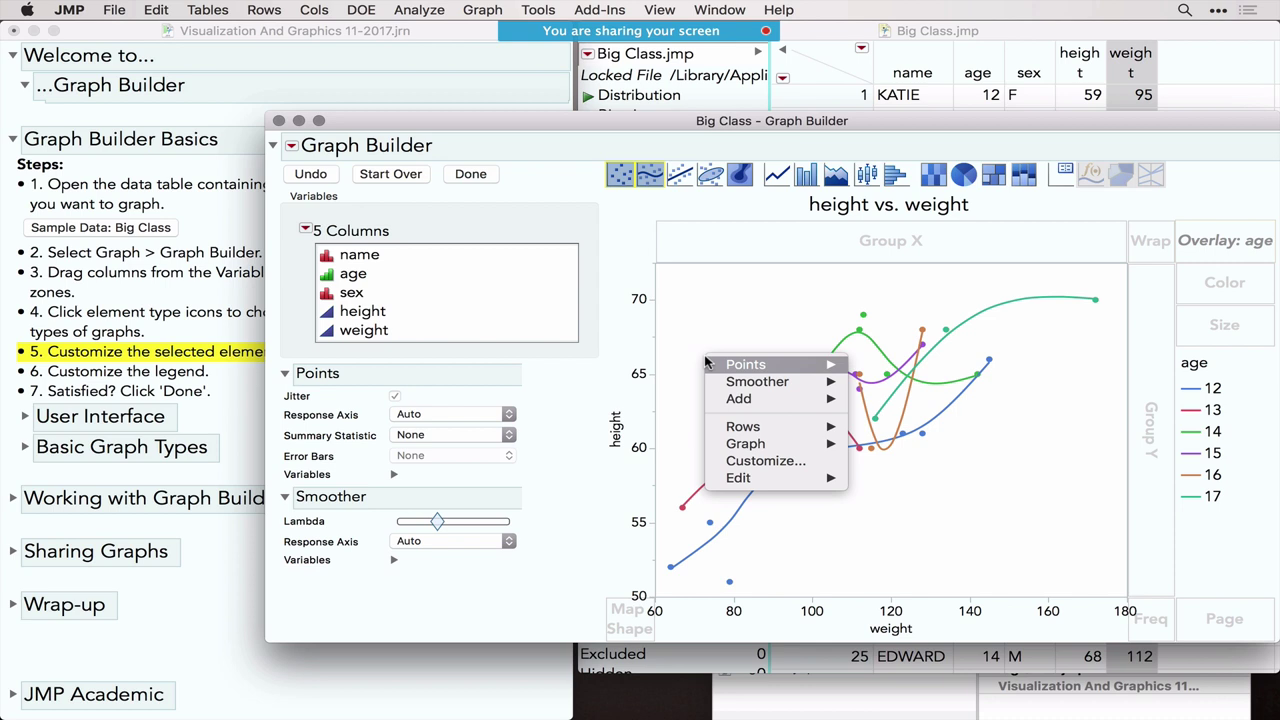
mouse_move(770, 447)
mouse_move(920, 447)
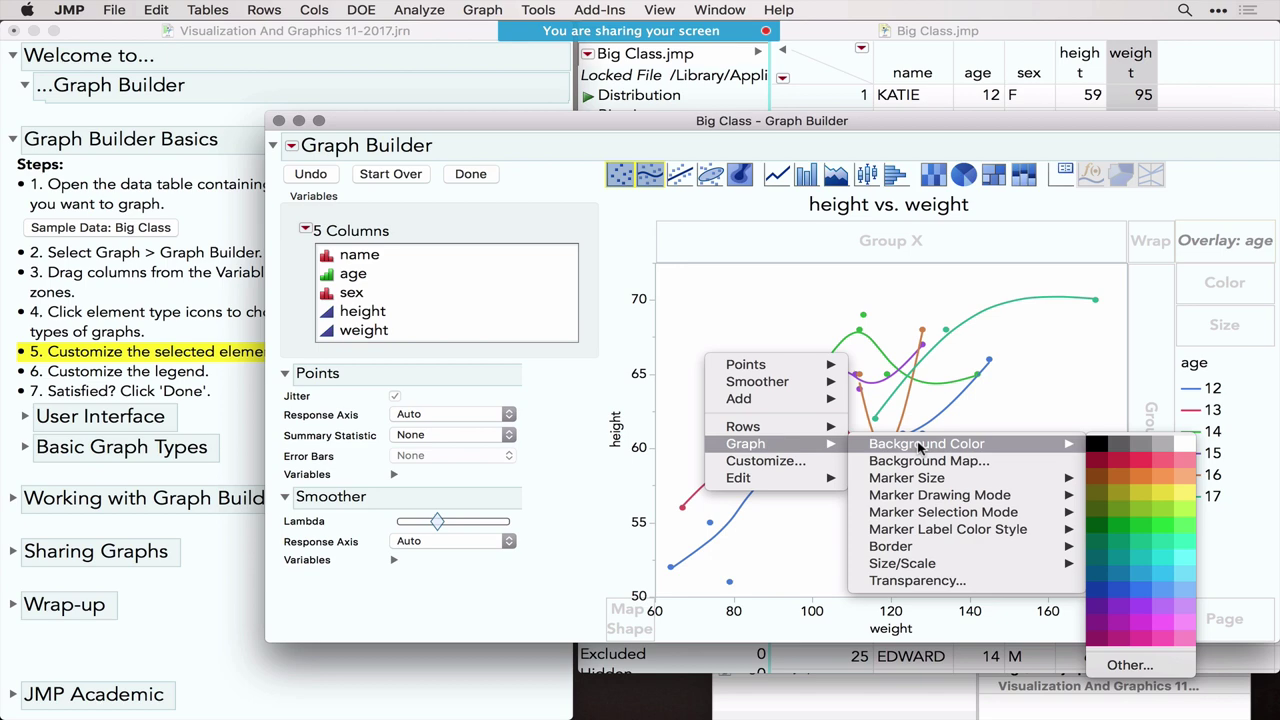
left_click(1187, 493)
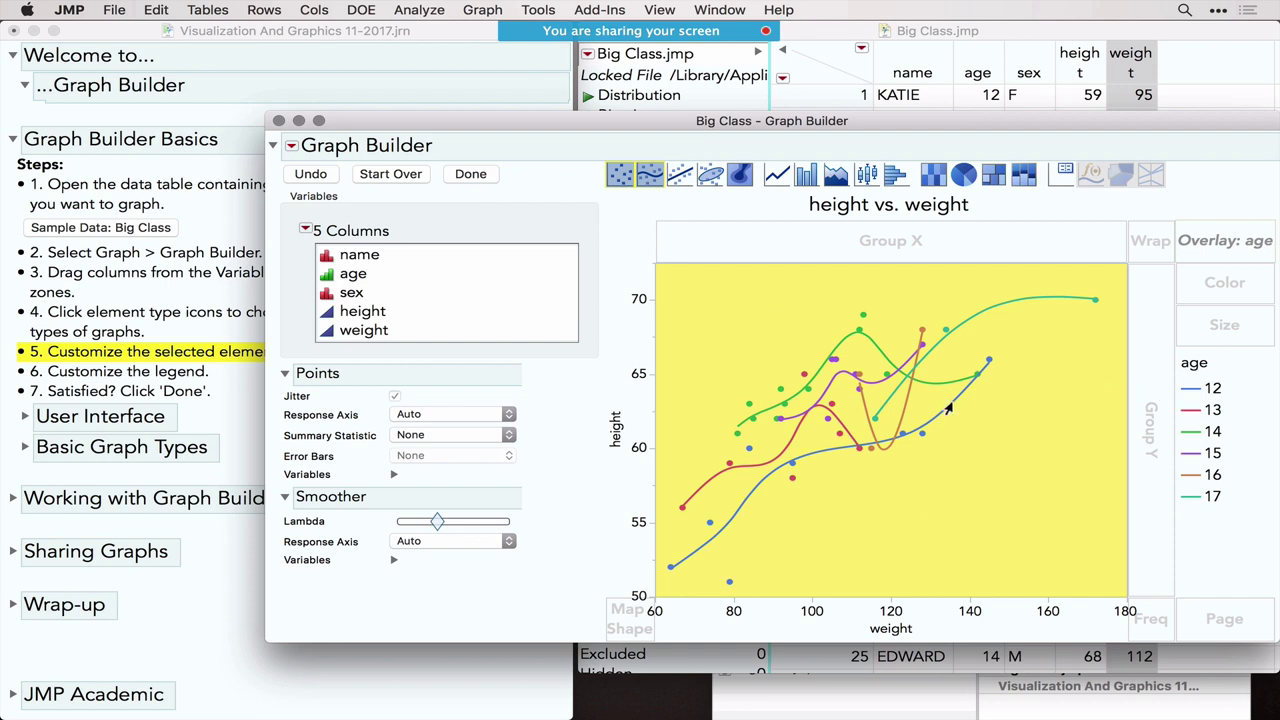
Set the legend position to Inside Left.
left_click(294, 147)
mouse_move(358, 198)
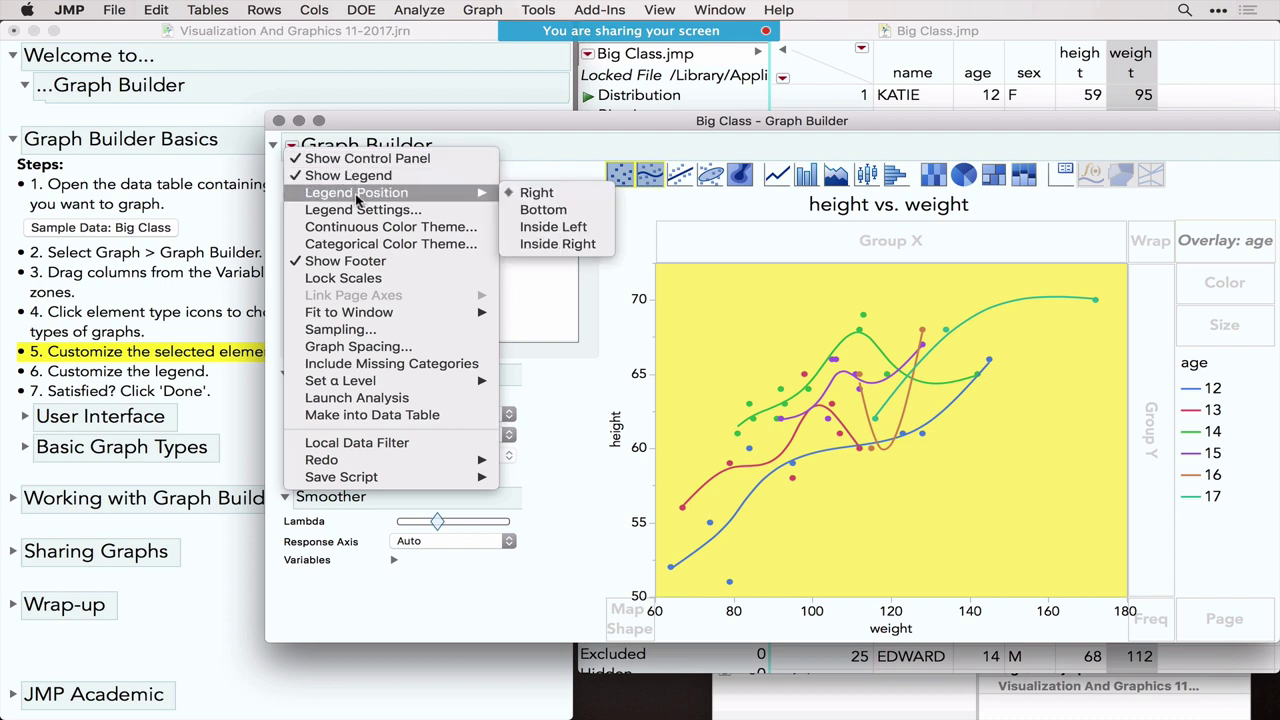
left_click(549, 229)
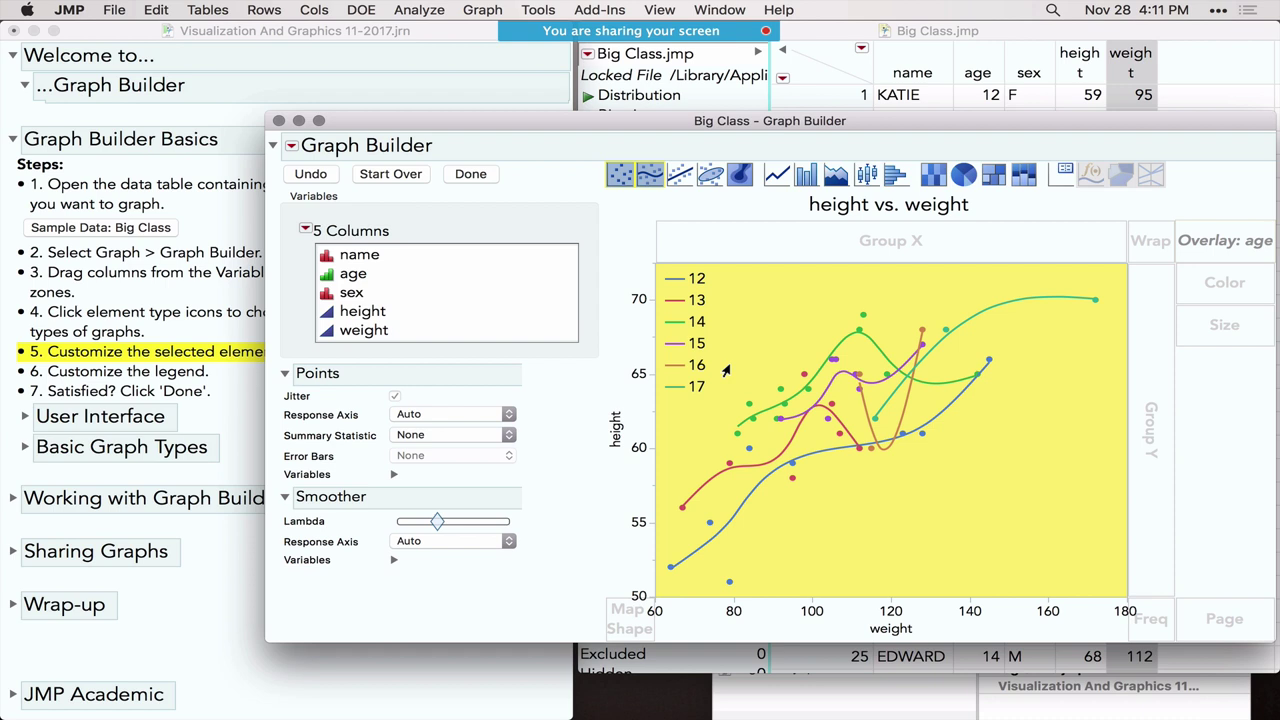
Change the graph title to "Class 7a: height vs. weight".
left_click(862, 200)
type("Class 7a")
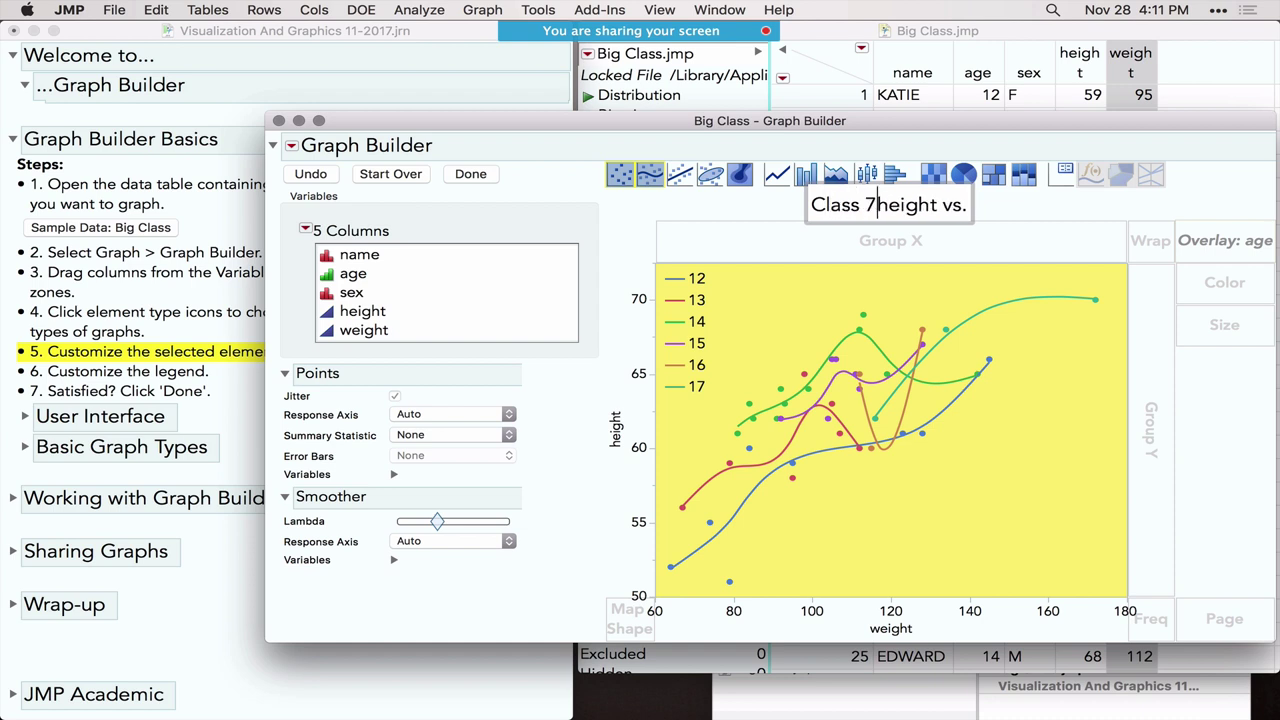
type(":")
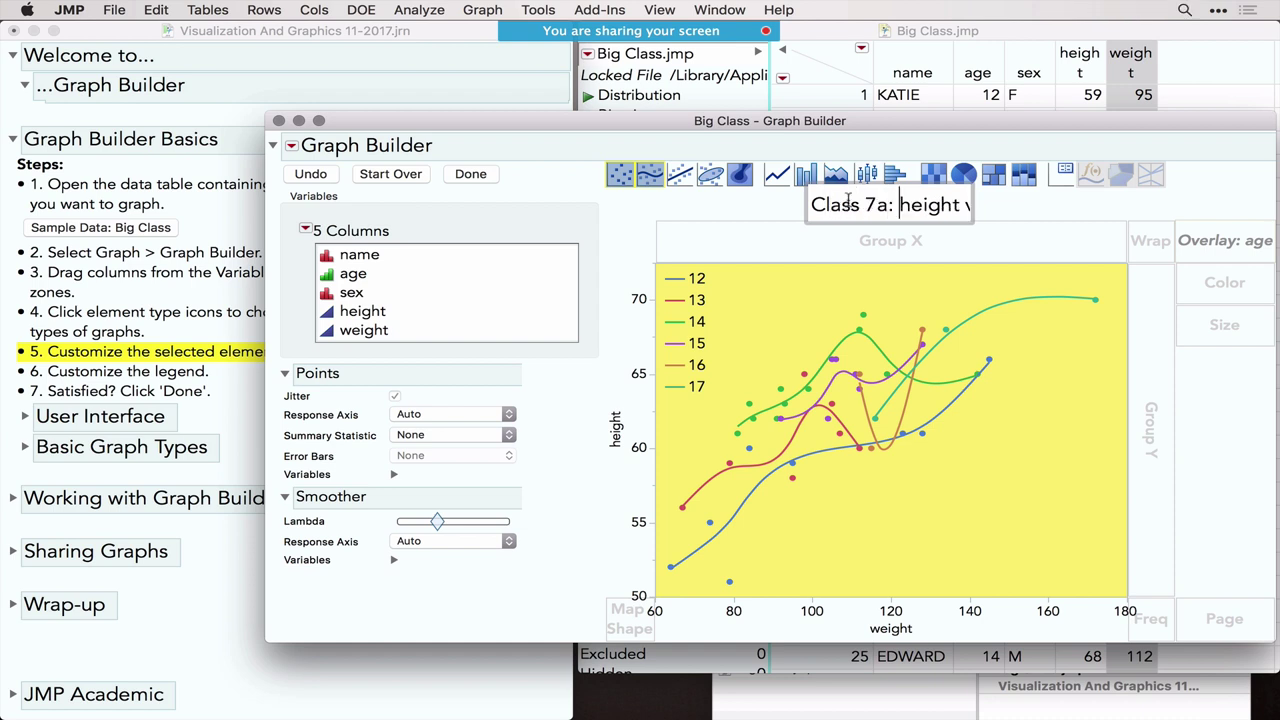
left_click(675, 205)
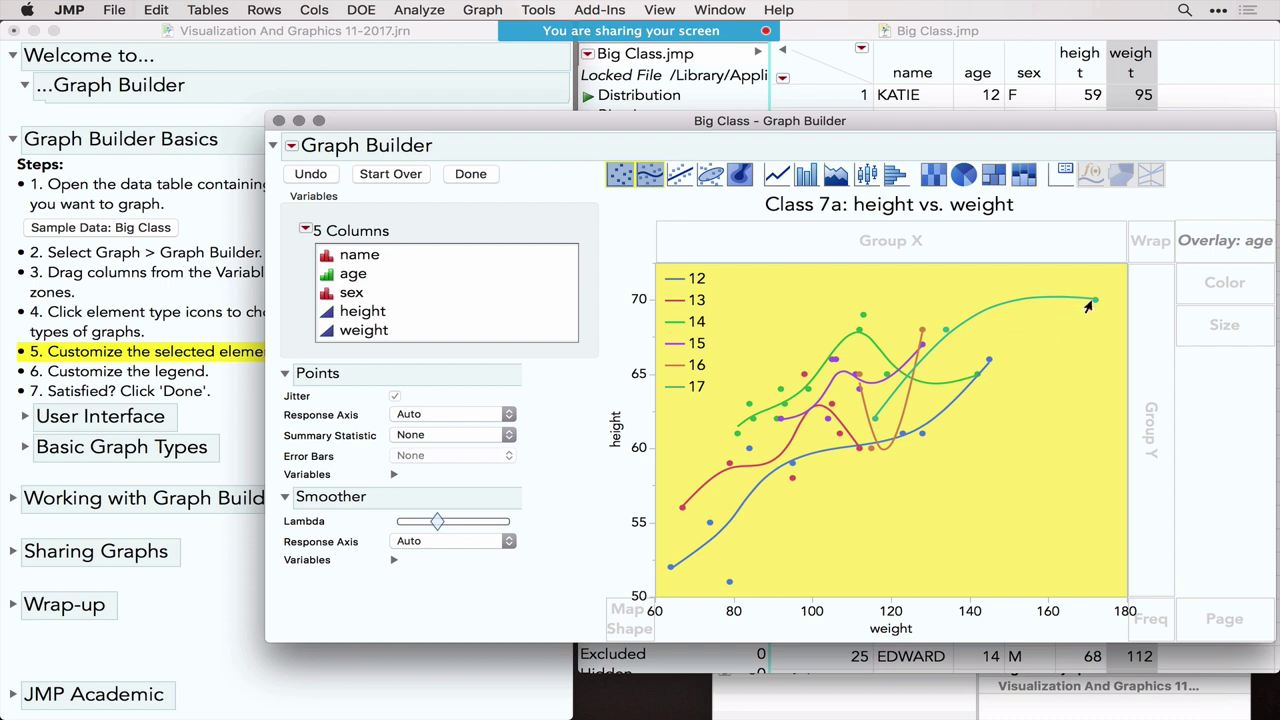
Inspect individual points in the graph, and turn on the label for row 40 in the Big Class table.
mouse_move(1091, 307)
mouse_move(790, 484)
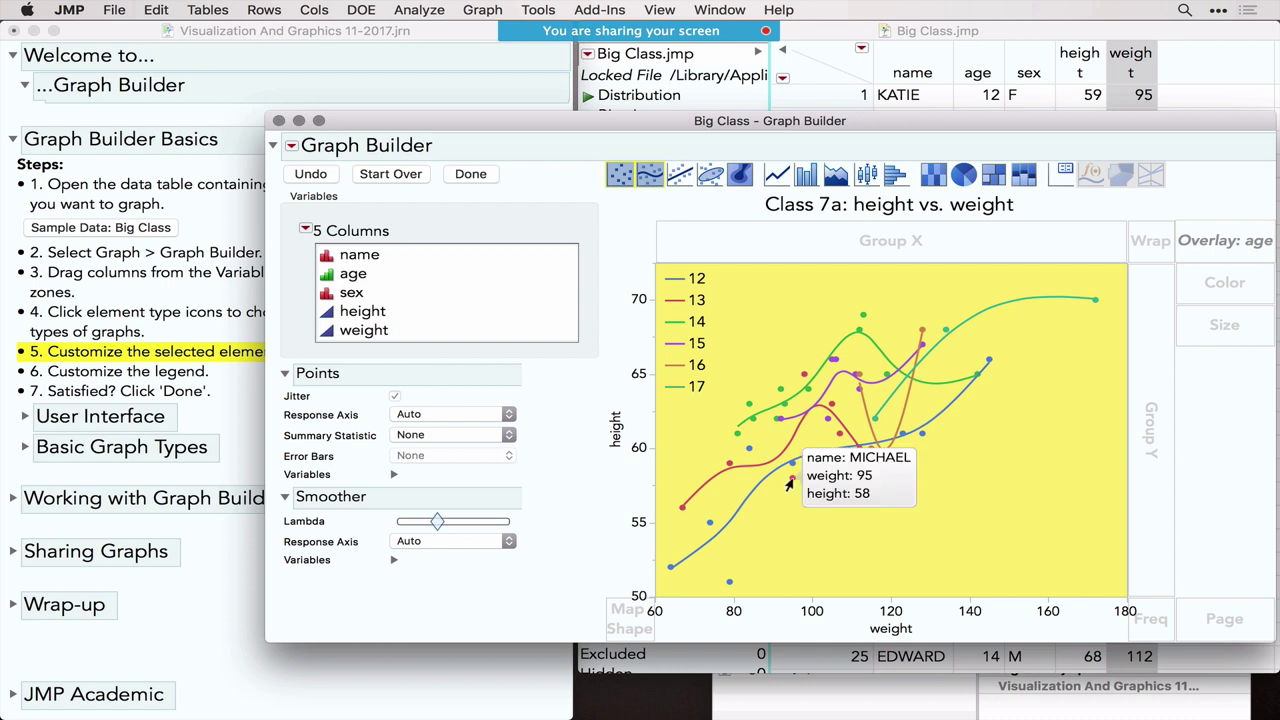
left_click(716, 660)
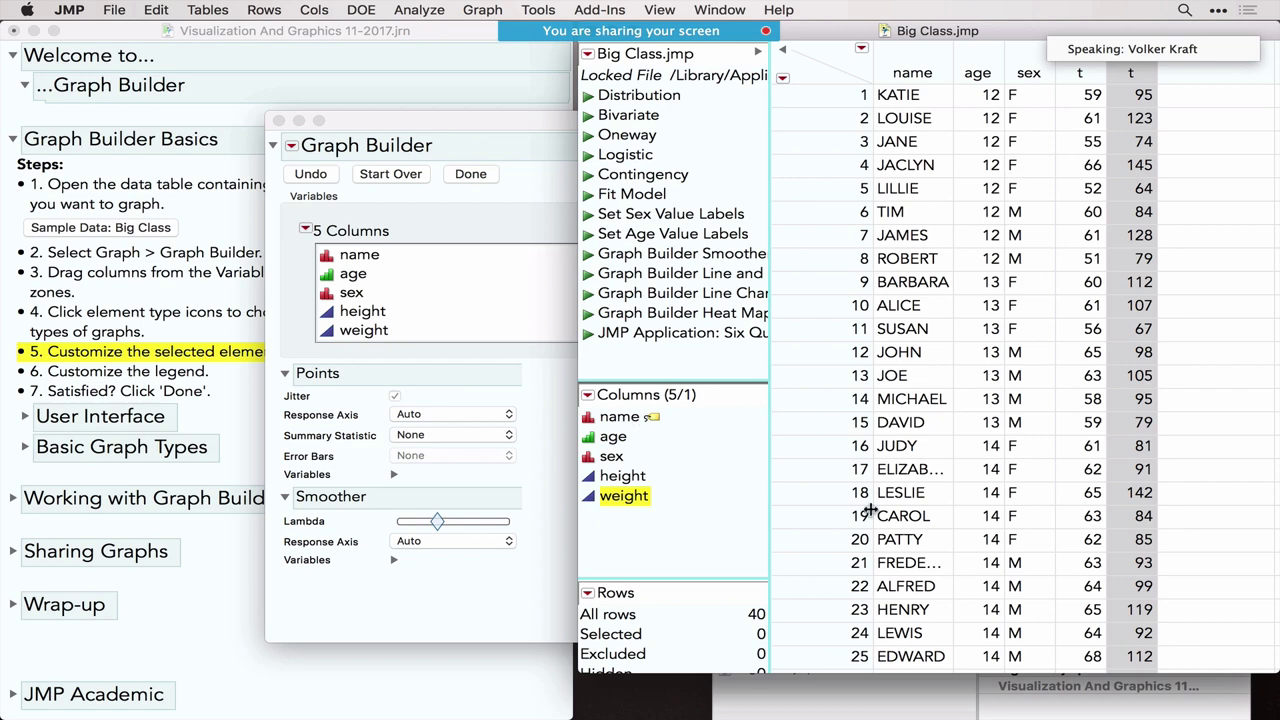
scroll(906, 534, "down", 8)
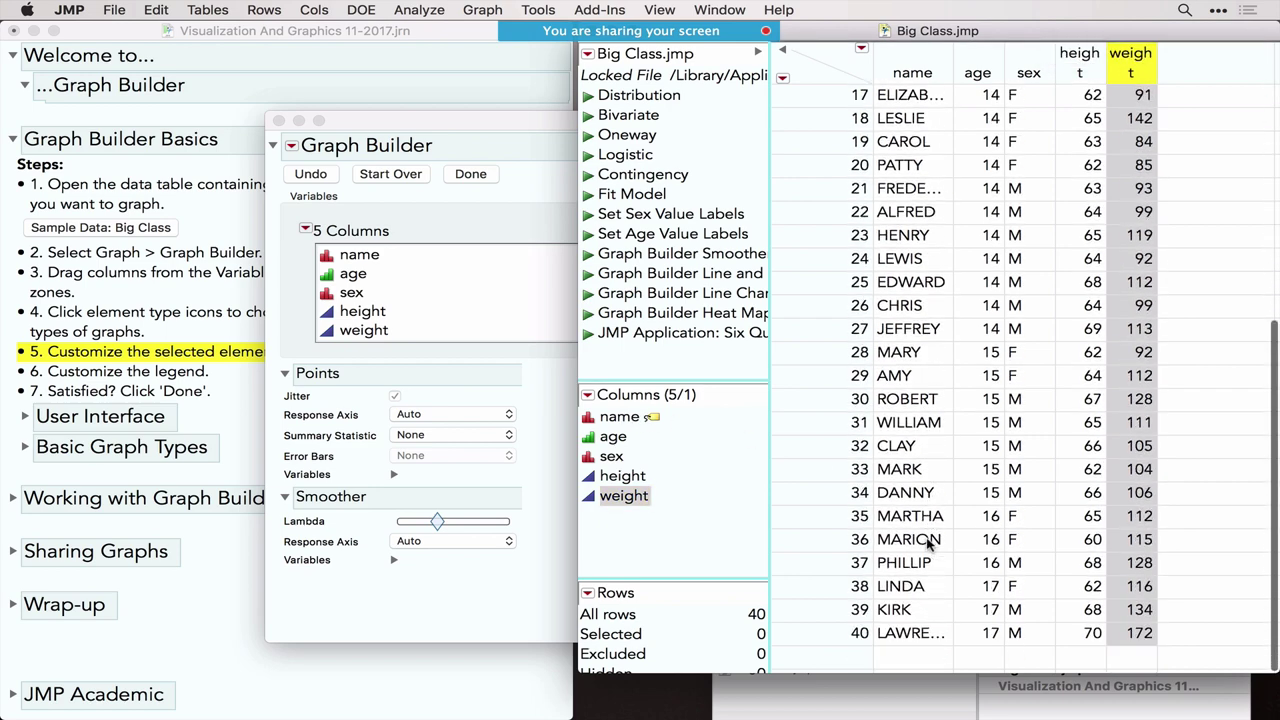
left_click(822, 633)
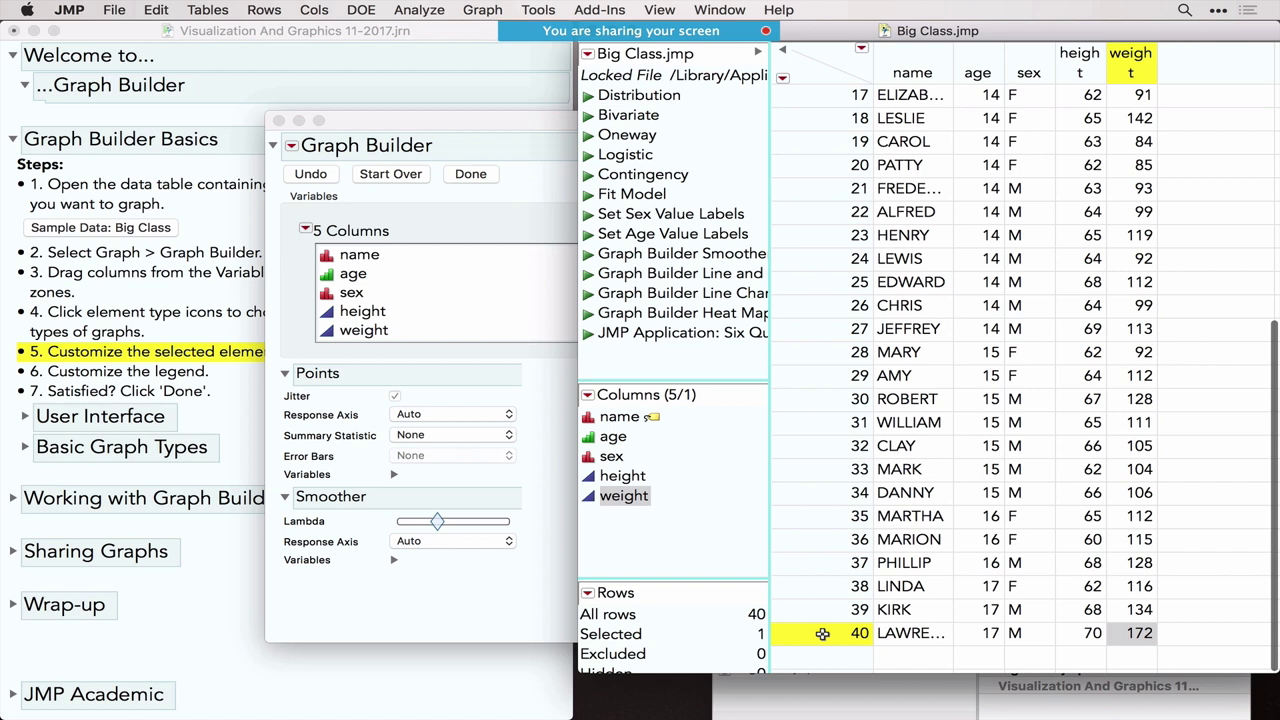
right_click(822, 633)
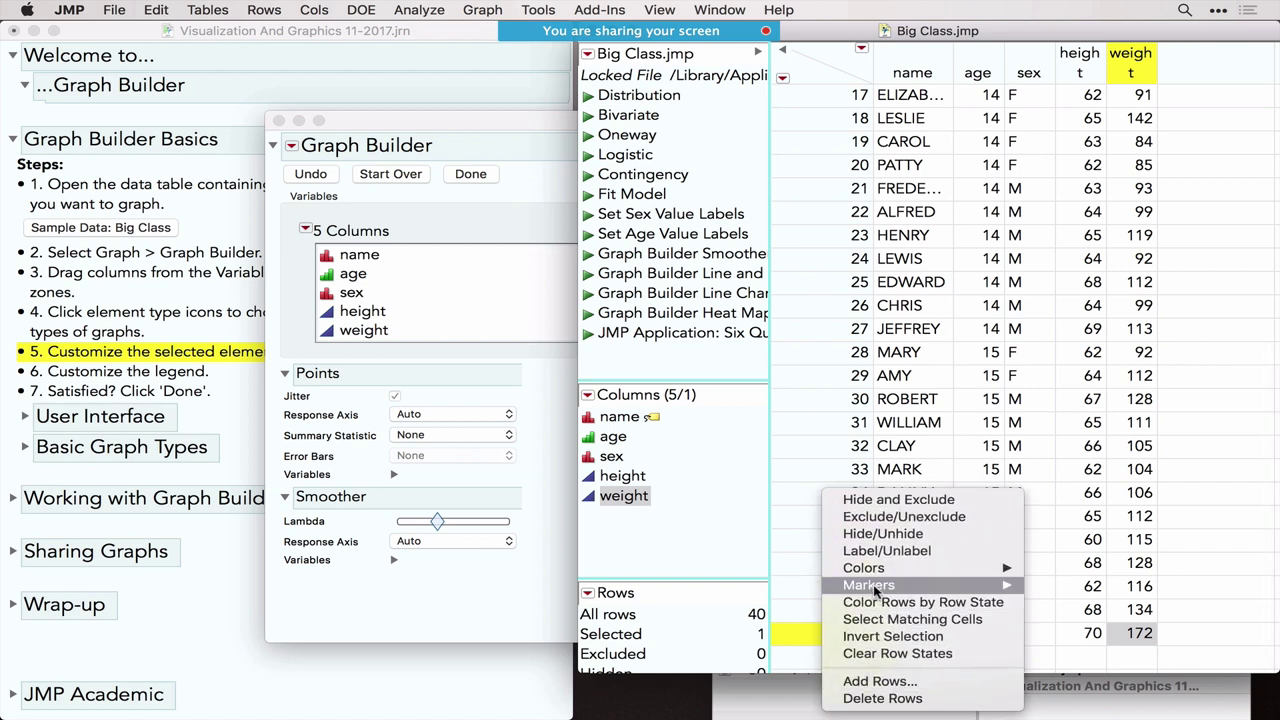
left_click(875, 551)
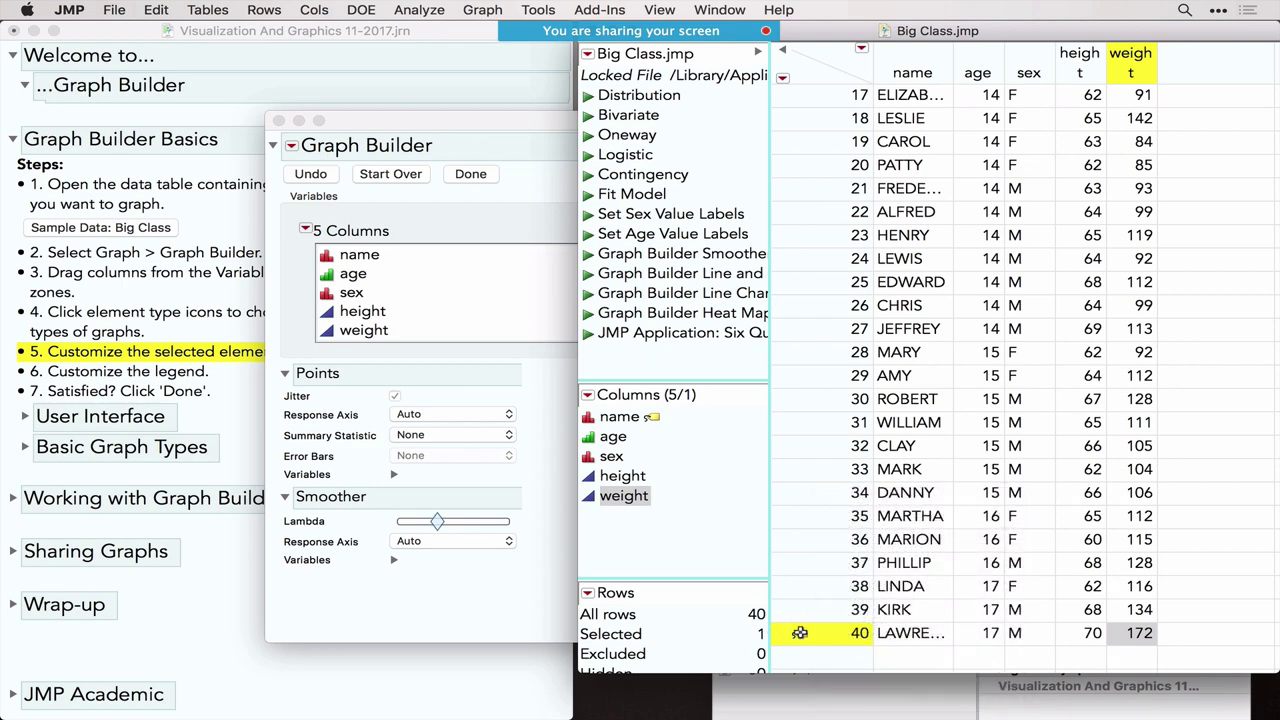
Return to Graph Builder and clear the selection of the age 17 series in the graph.
left_click(511, 576)
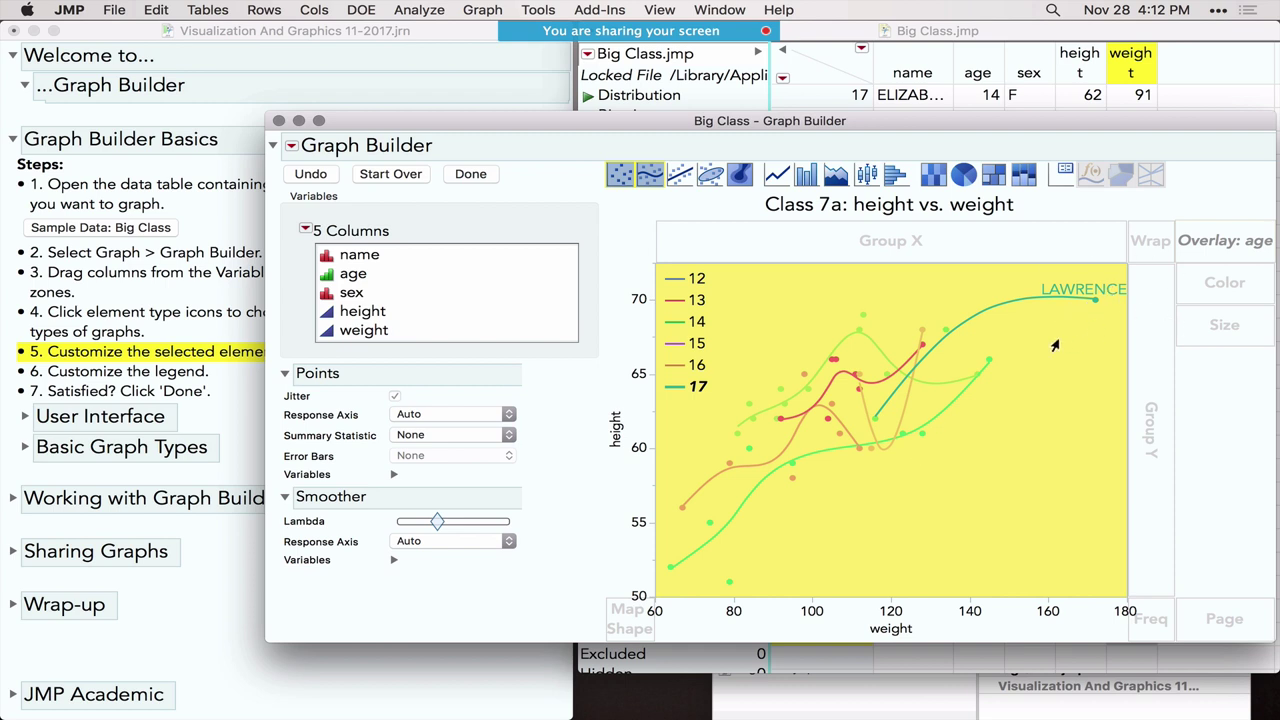
left_click(1047, 408)
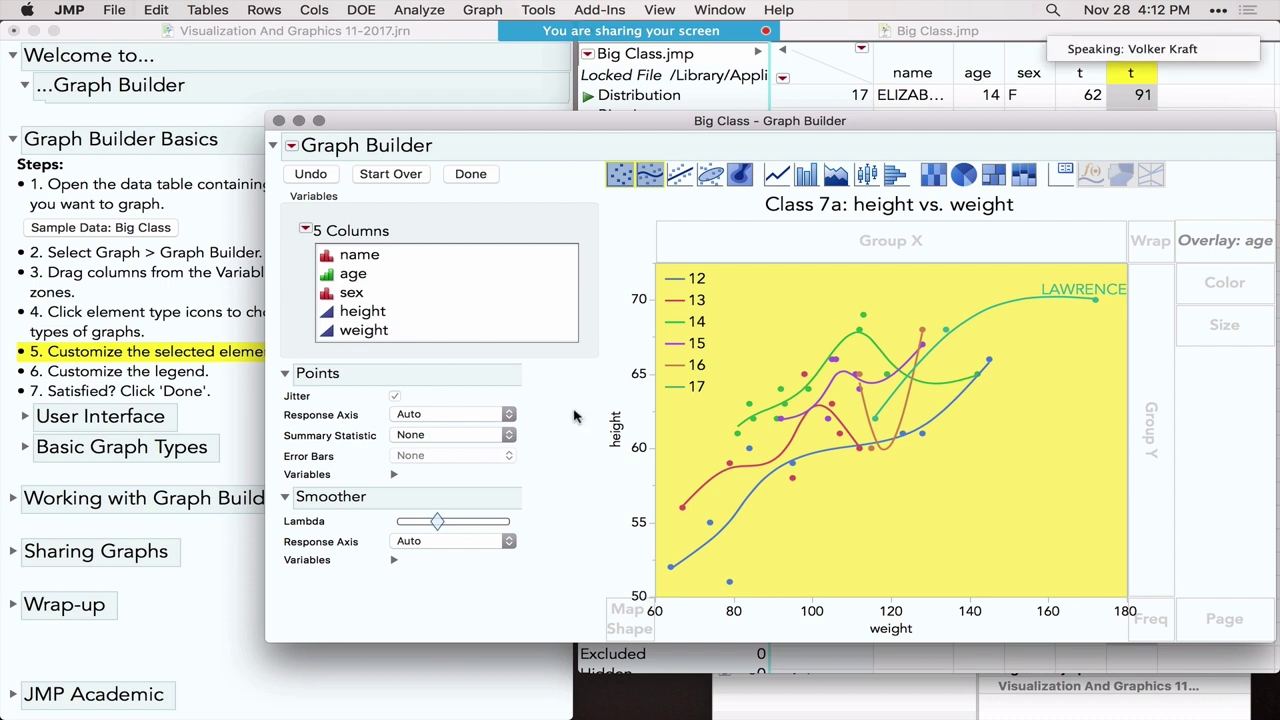
Mark step 7 in the journal's Graph Builder Basics list, and finish the graph to hide its control panel.
left_click(112, 382)
left_click(104, 393)
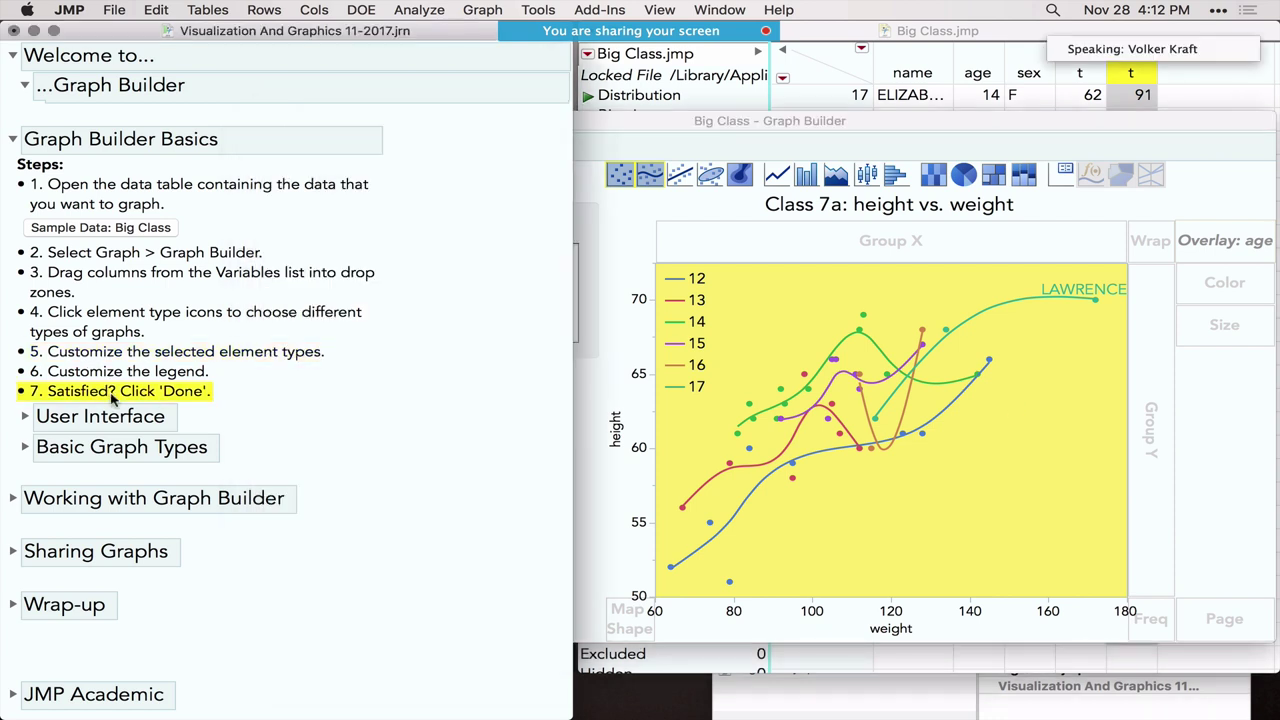
left_click(623, 251)
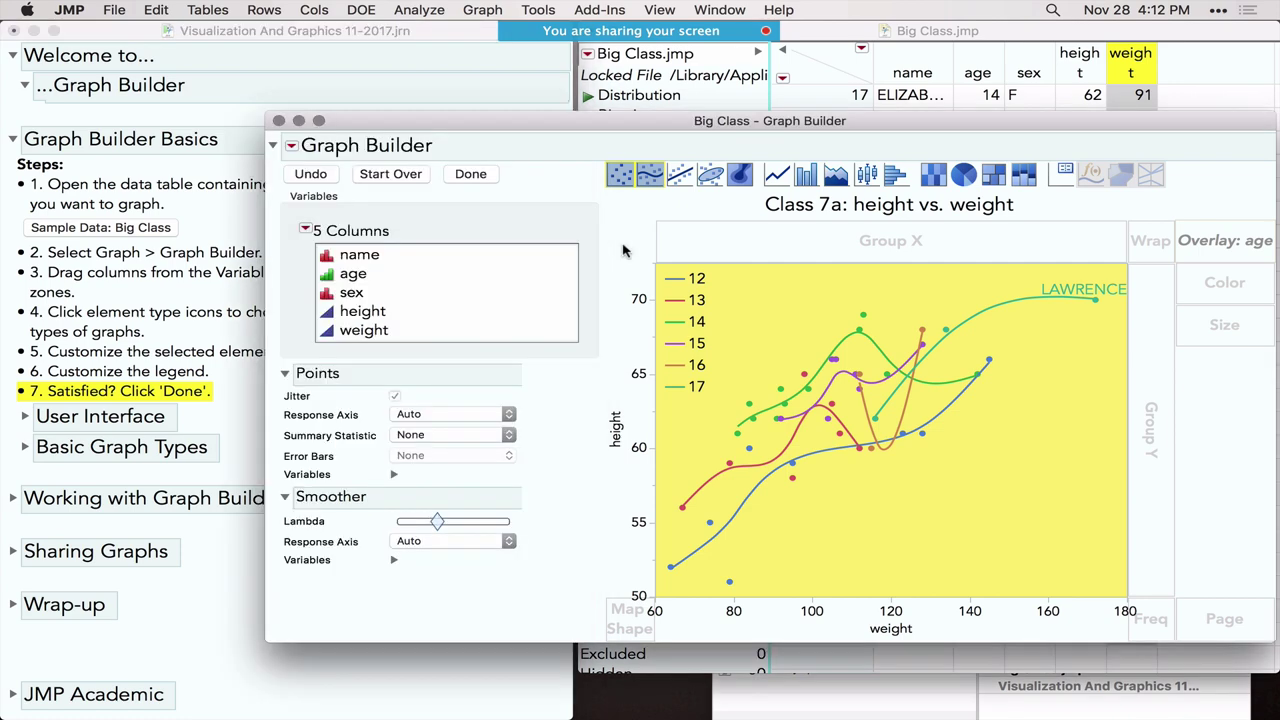
left_click(476, 174)
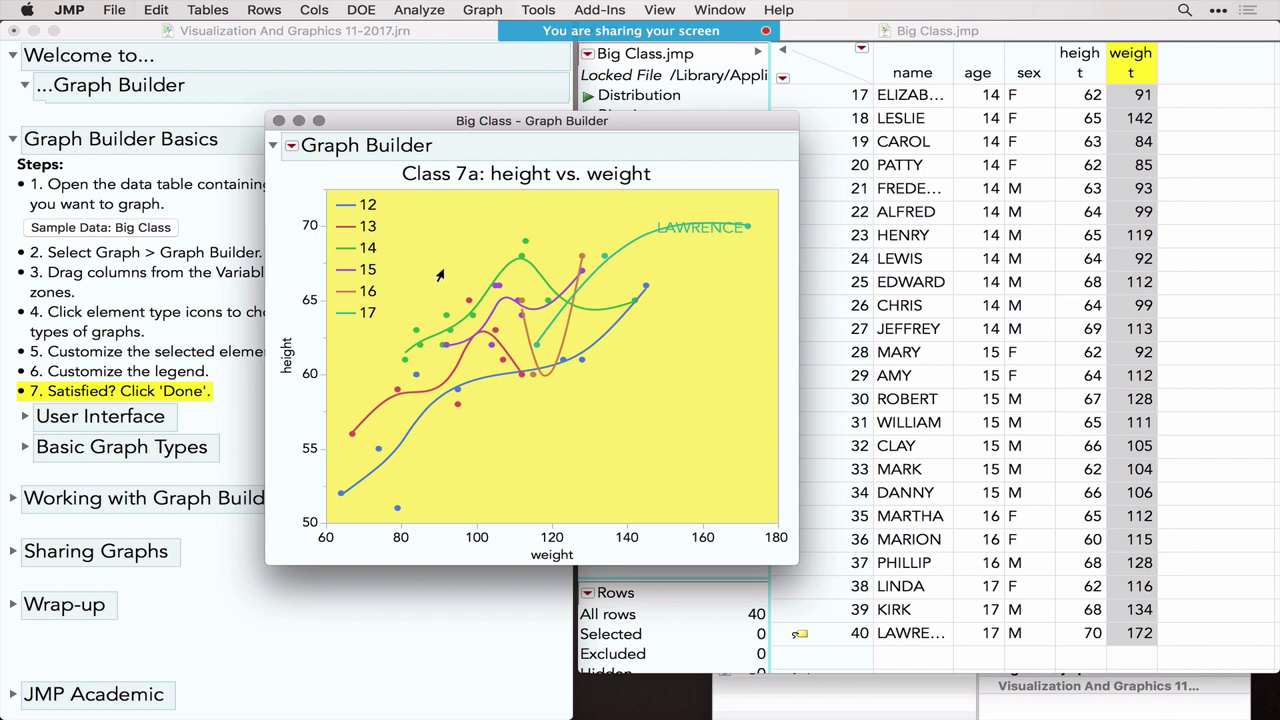
Show the control panel again and replace the smoother with a line of fit of degree Quadratic.
left_click(292, 146)
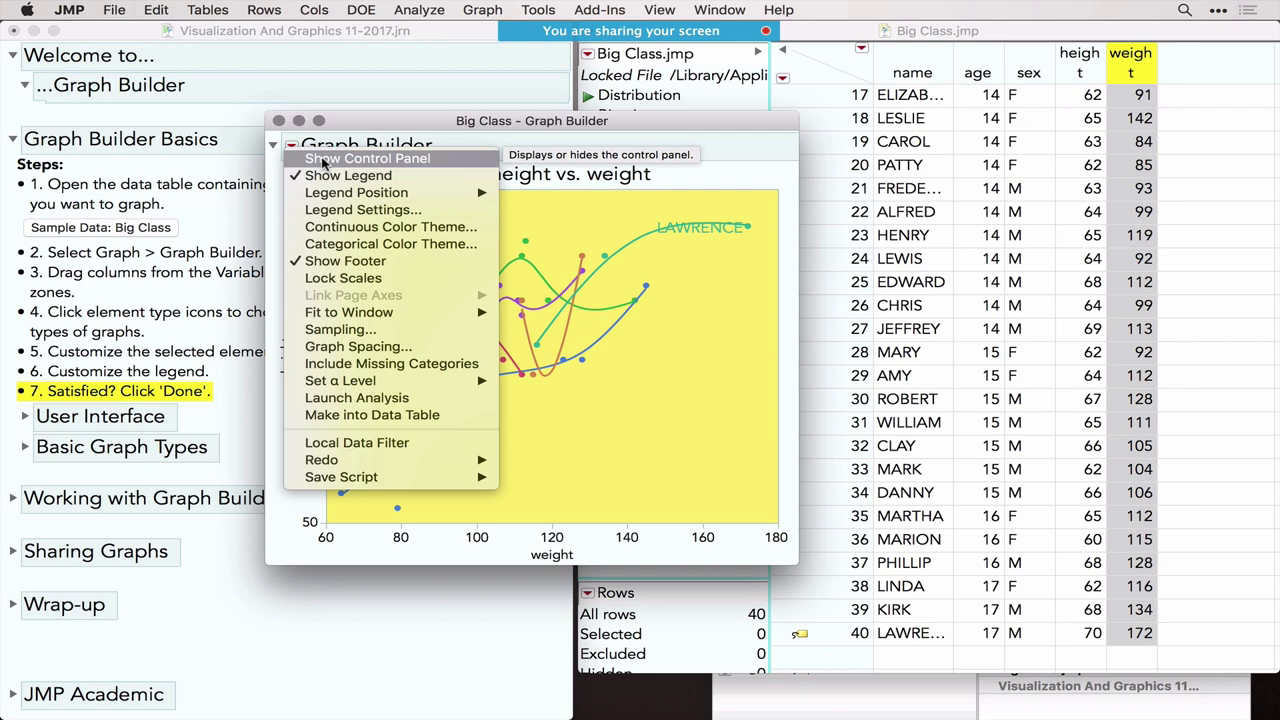
left_click(322, 160)
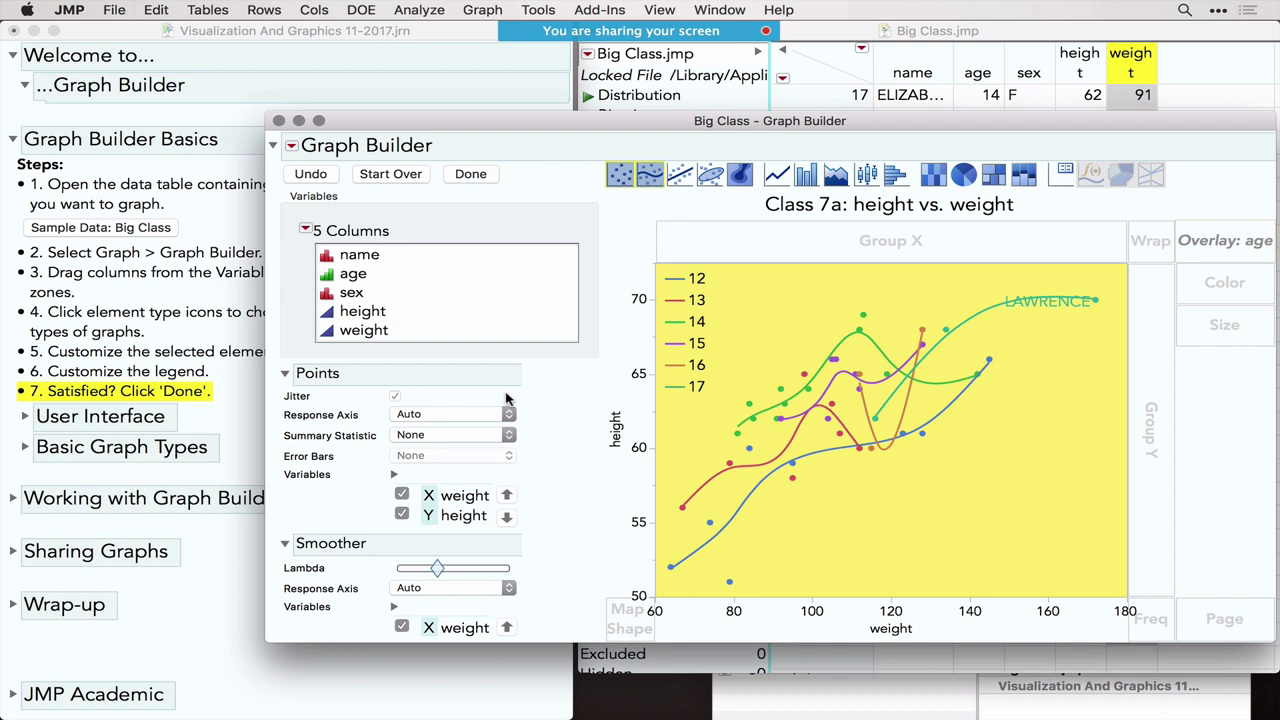
left_click(681, 176)
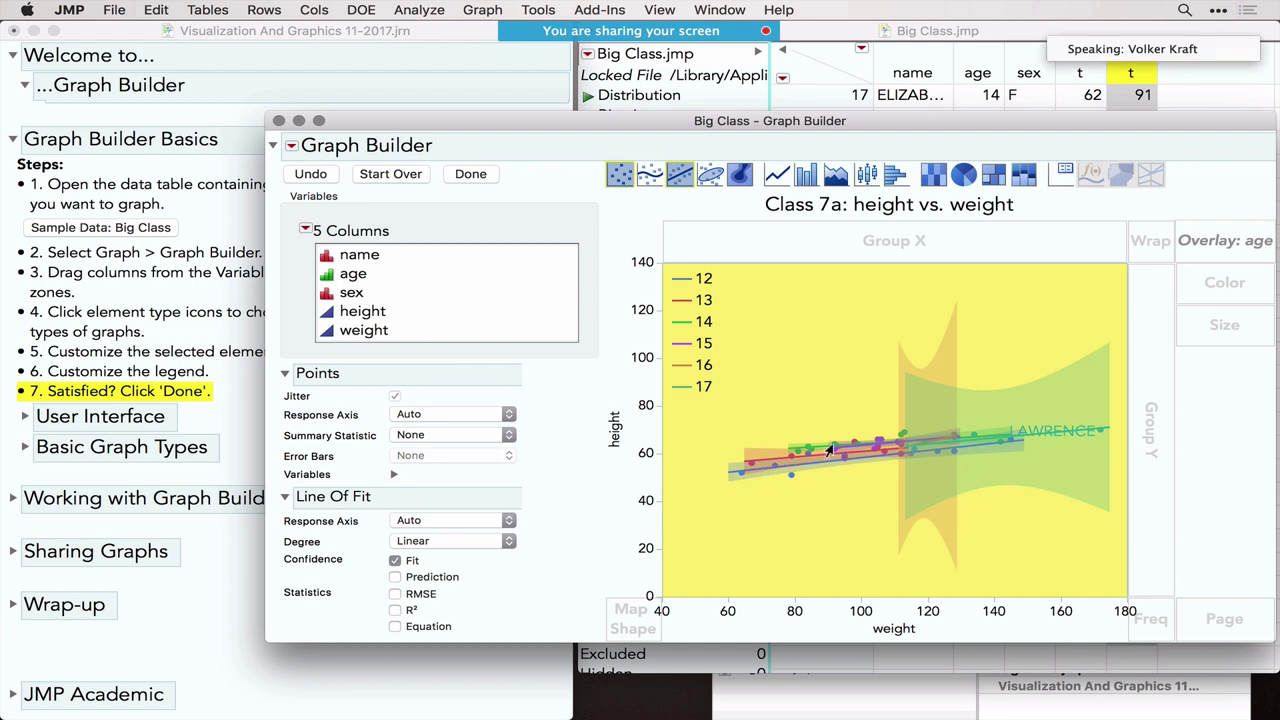
left_click(458, 540)
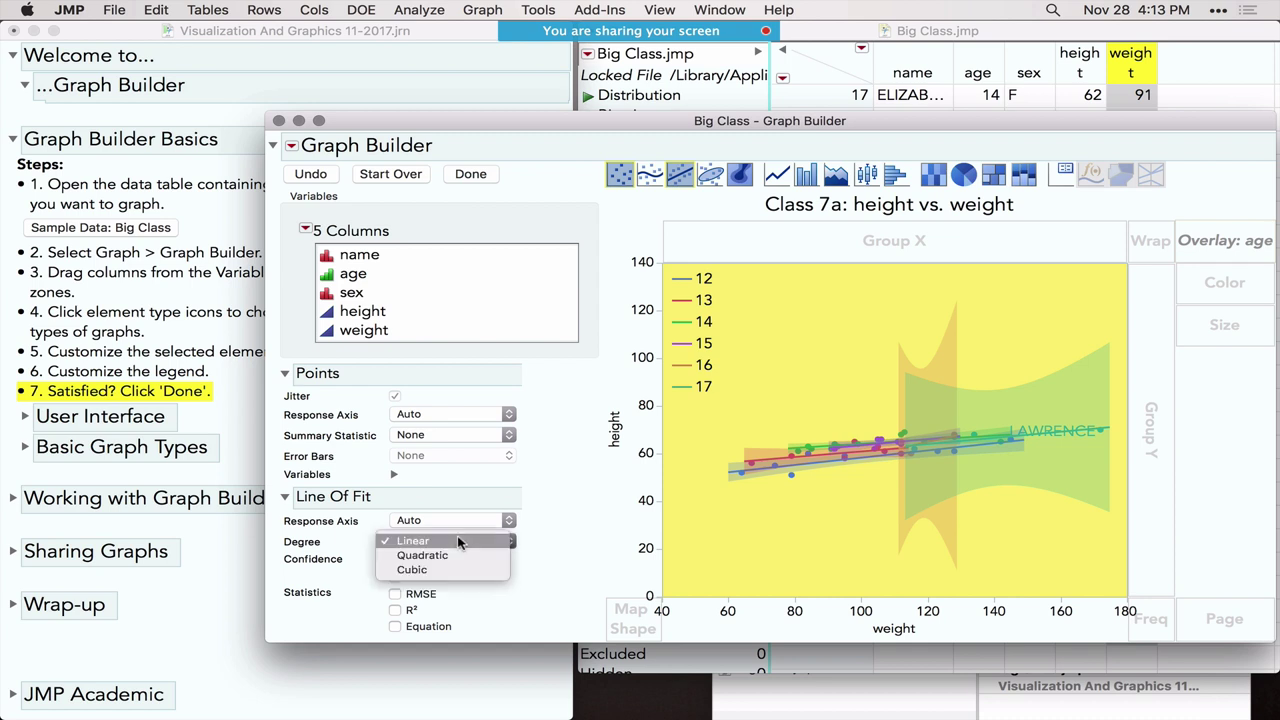
left_click(454, 555)
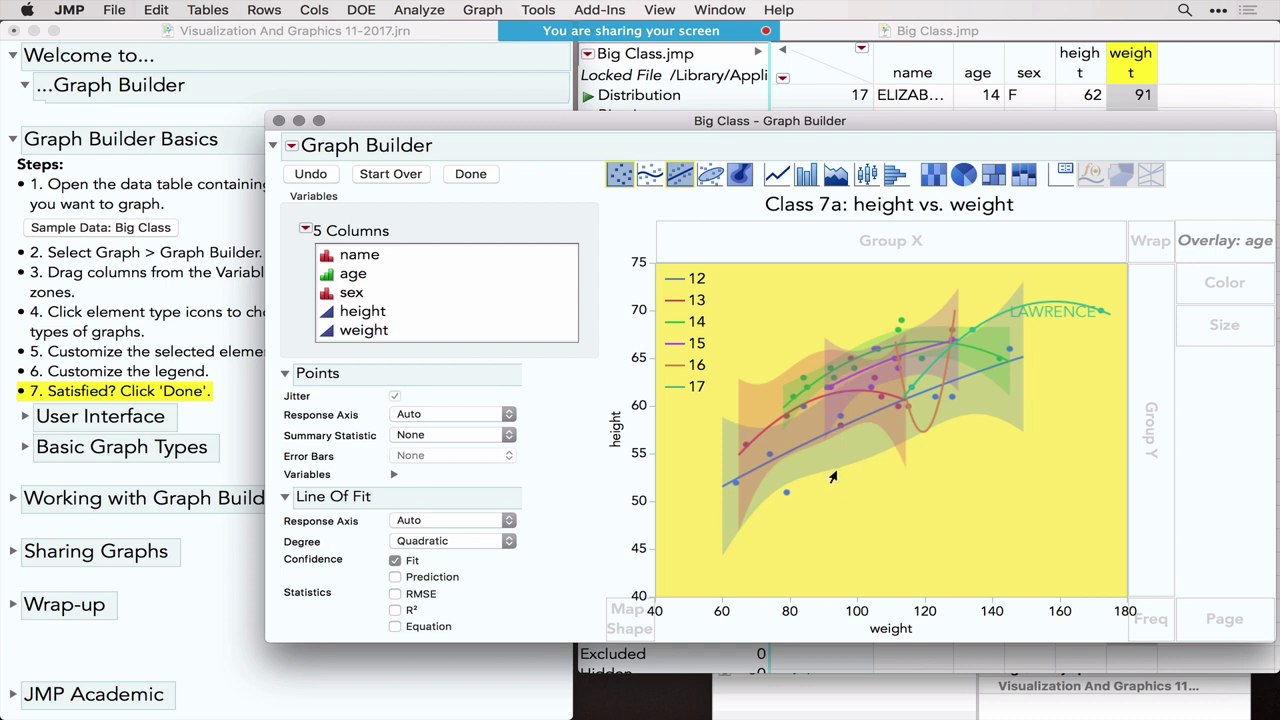
Show the R² statistic for the fitted lines and set the legend position to Right.
left_click(395, 610)
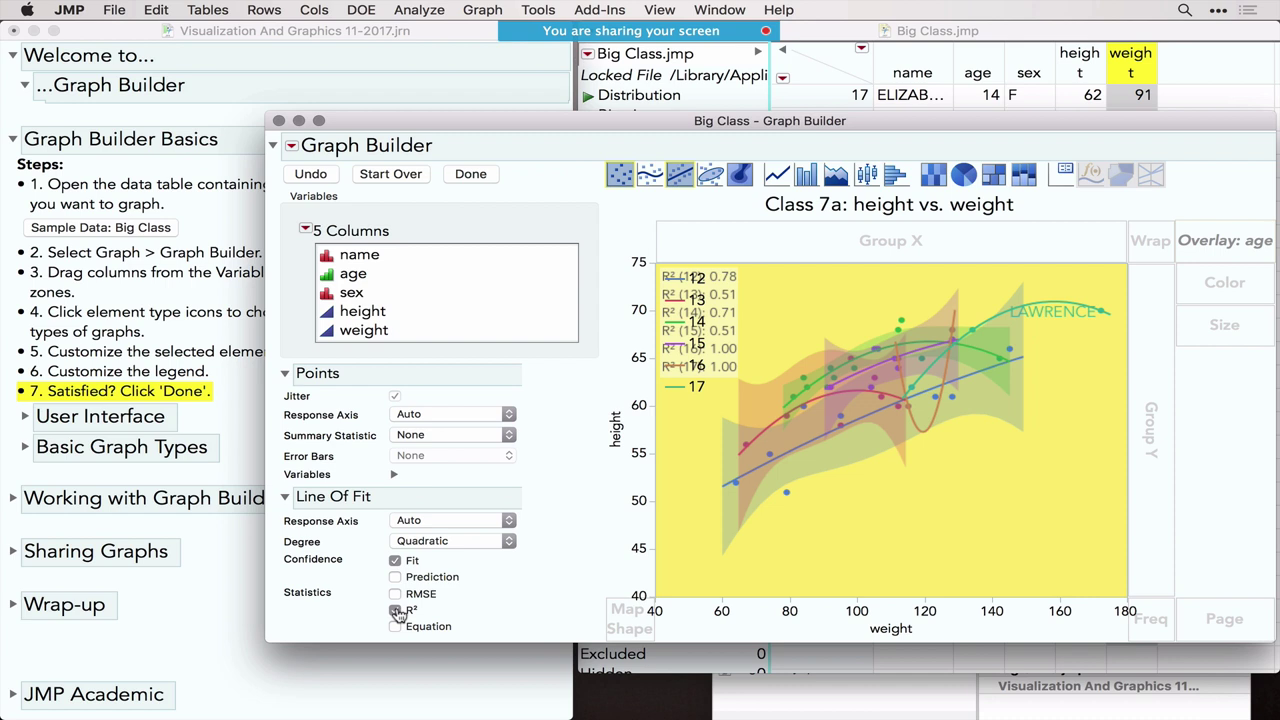
left_click(293, 147)
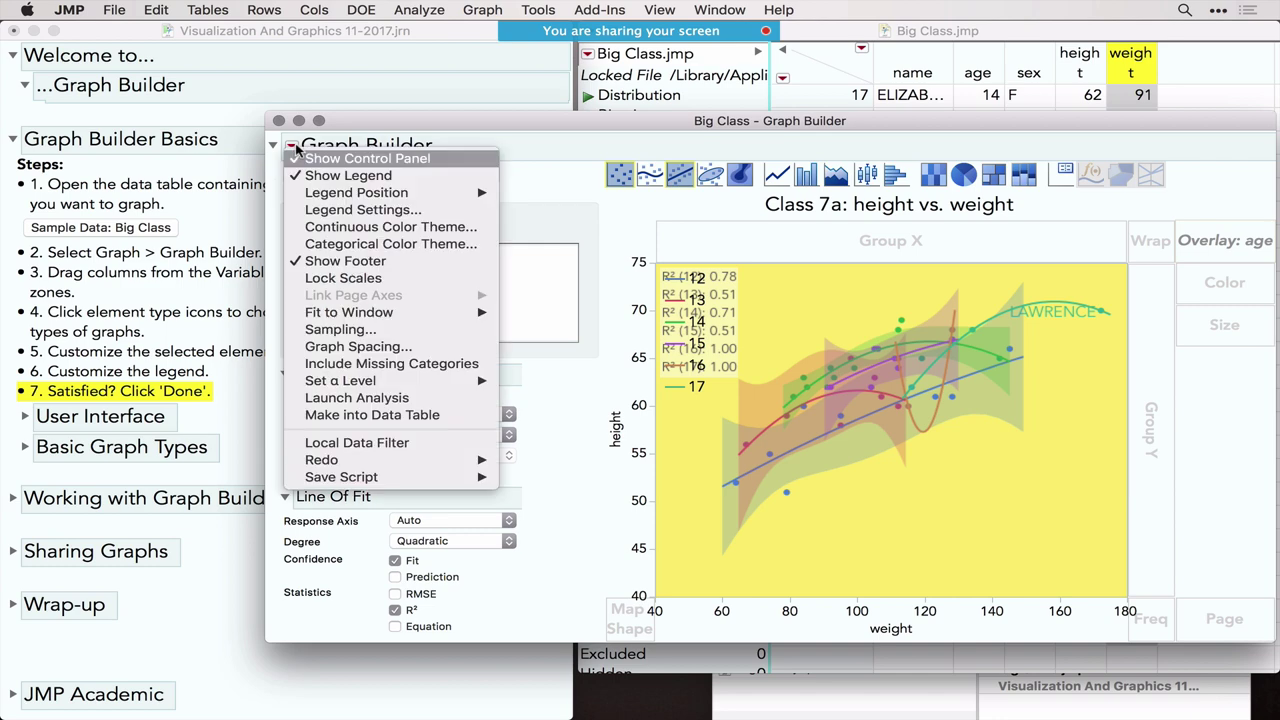
mouse_move(430, 195)
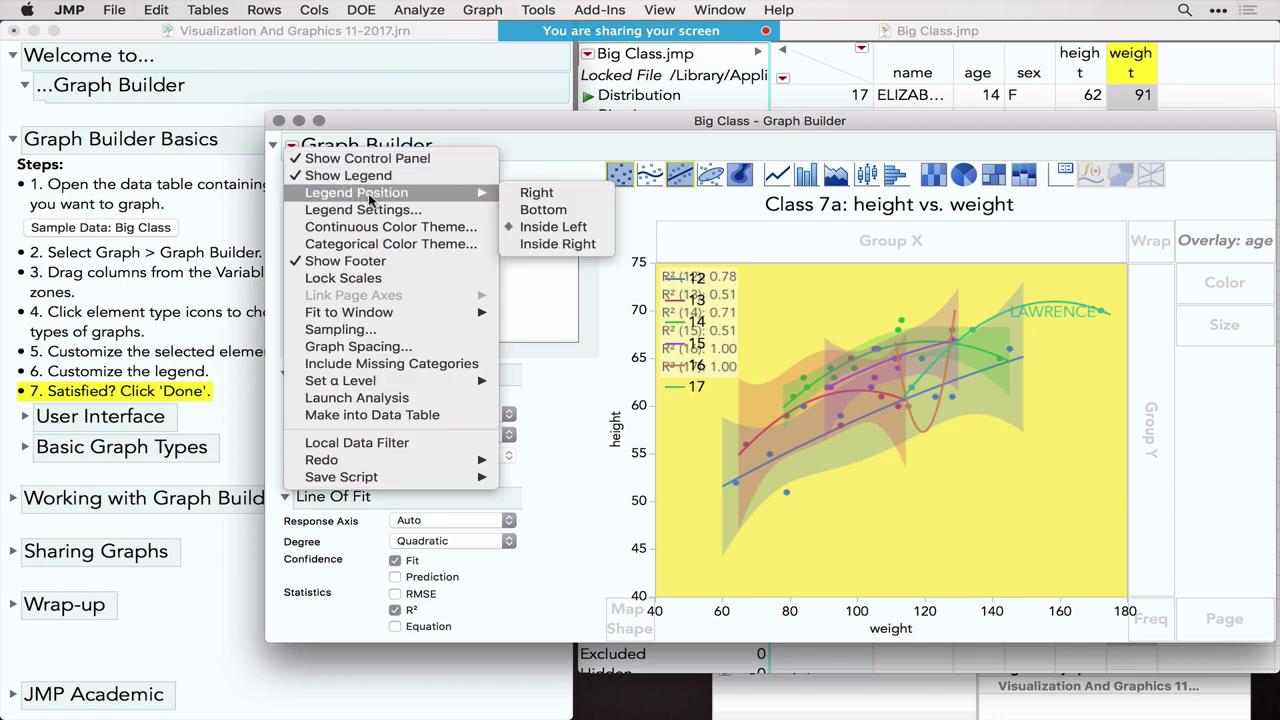
left_click(557, 192)
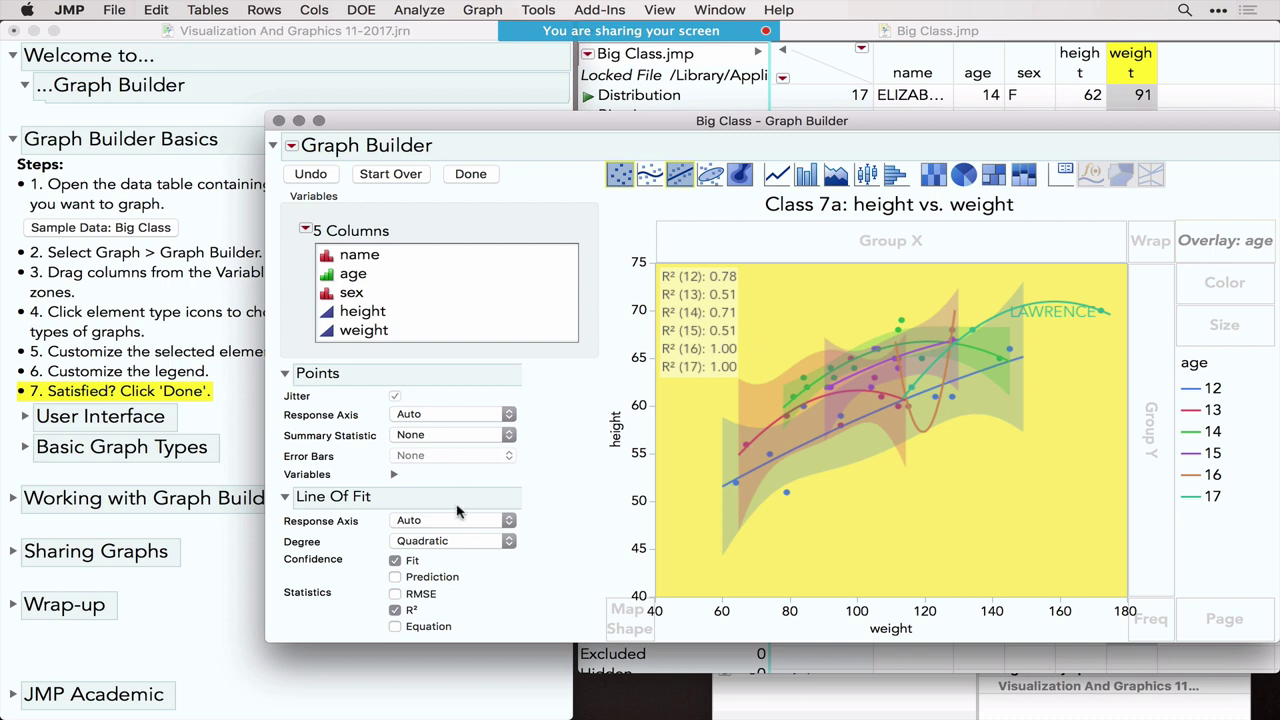
Add a caption box to the graph and set its summary statistic to N.
left_click(1064, 176)
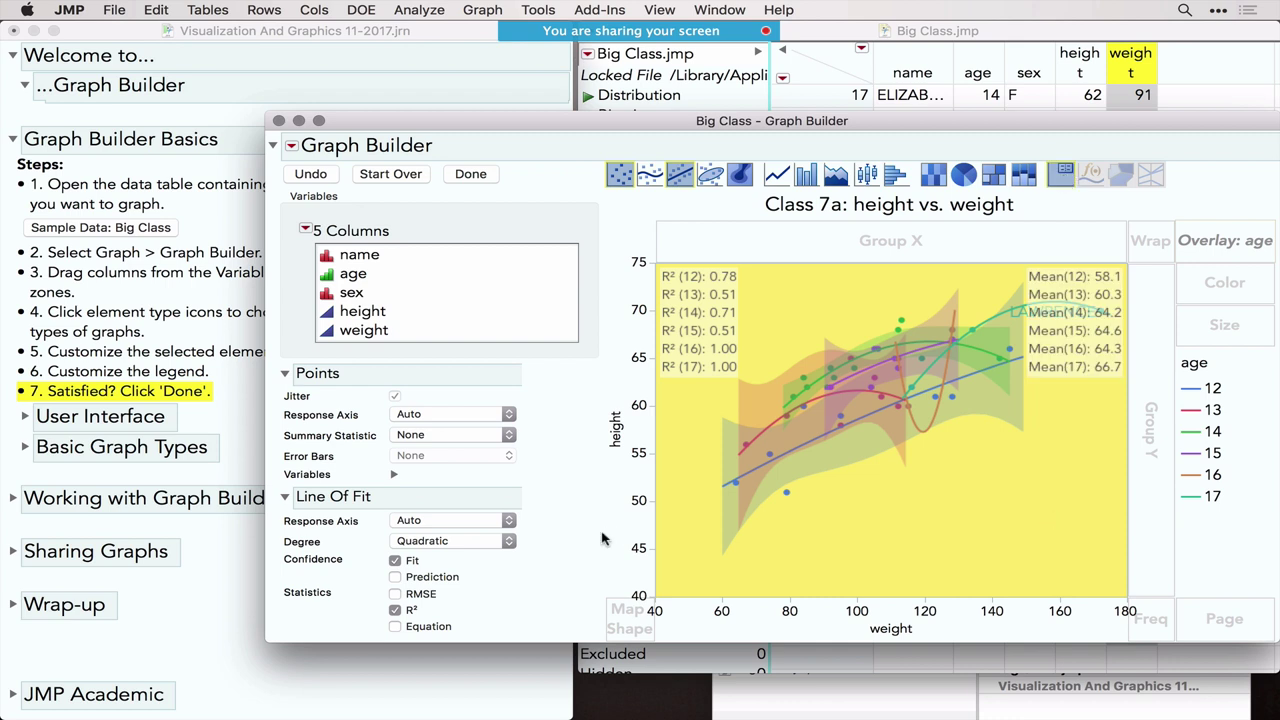
scroll(446, 588, "down", 3)
scroll(446, 588, "down", 2)
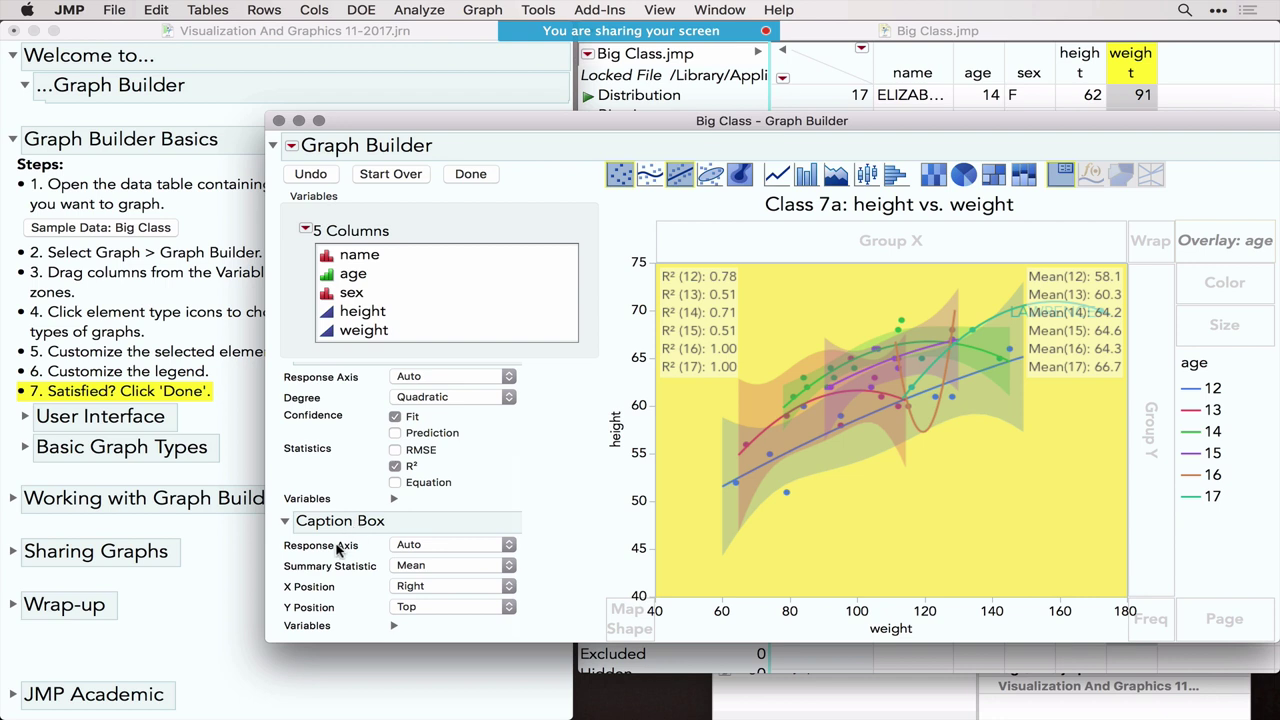
left_click(431, 569)
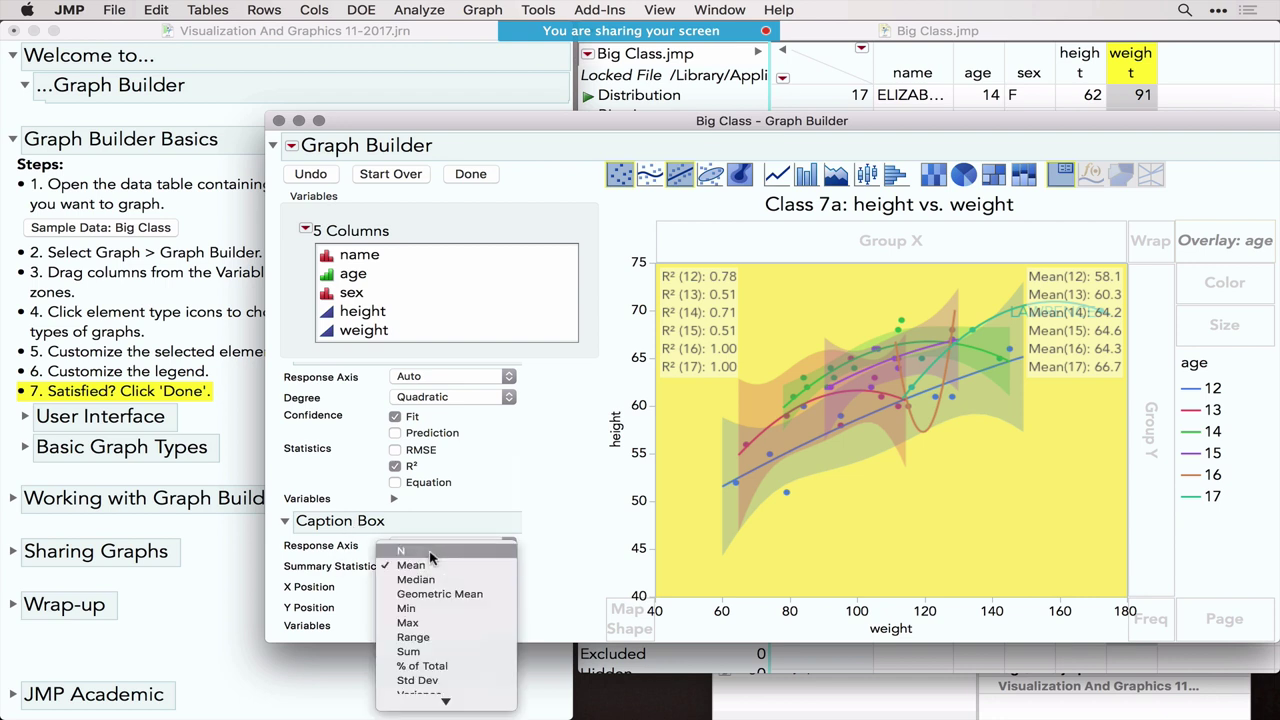
left_click(431, 553)
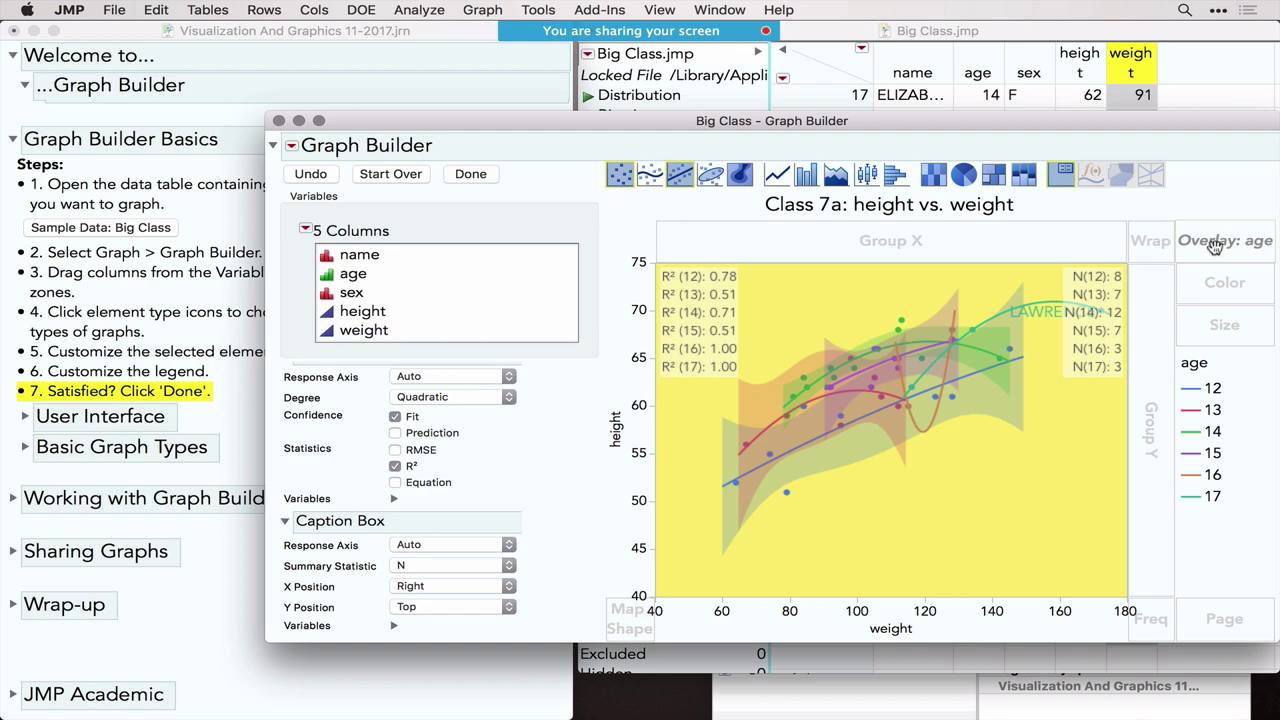
Move age from the Overlay zone to the Wrap zone, and finish the graph with its window clear of the journal.
left_click_drag(1213, 247, 1162, 249)
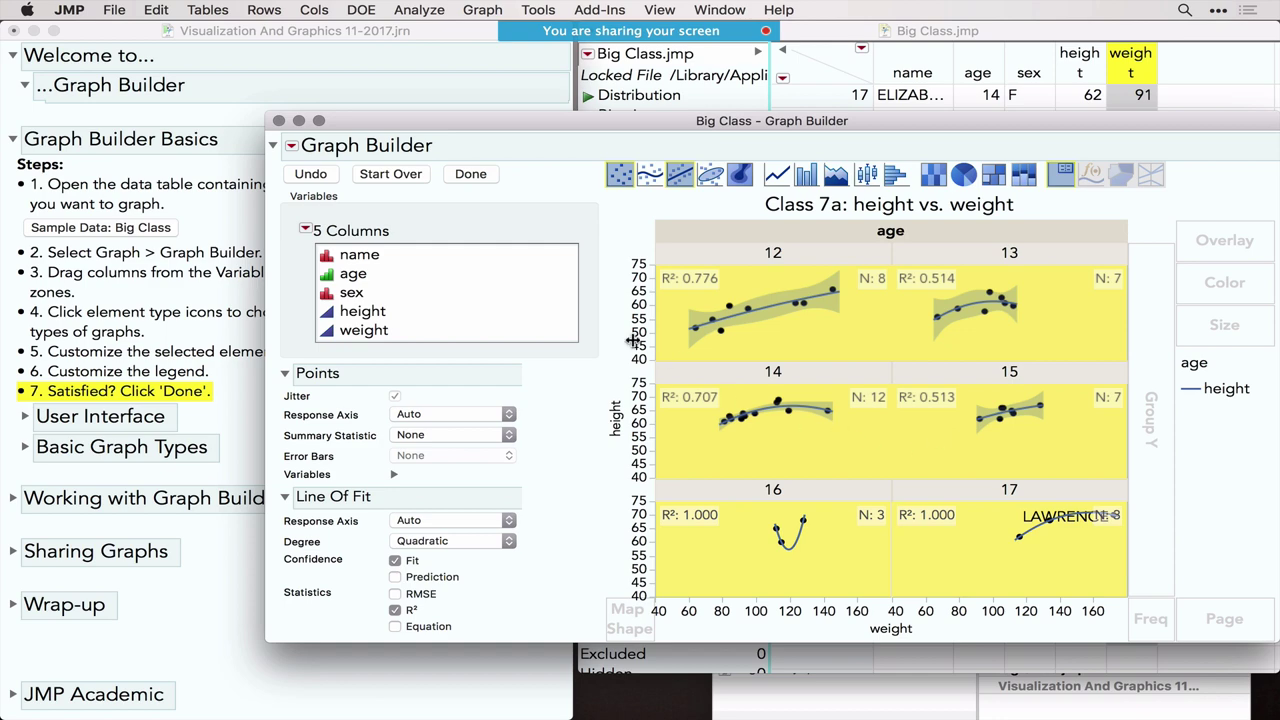
left_click(470, 174)
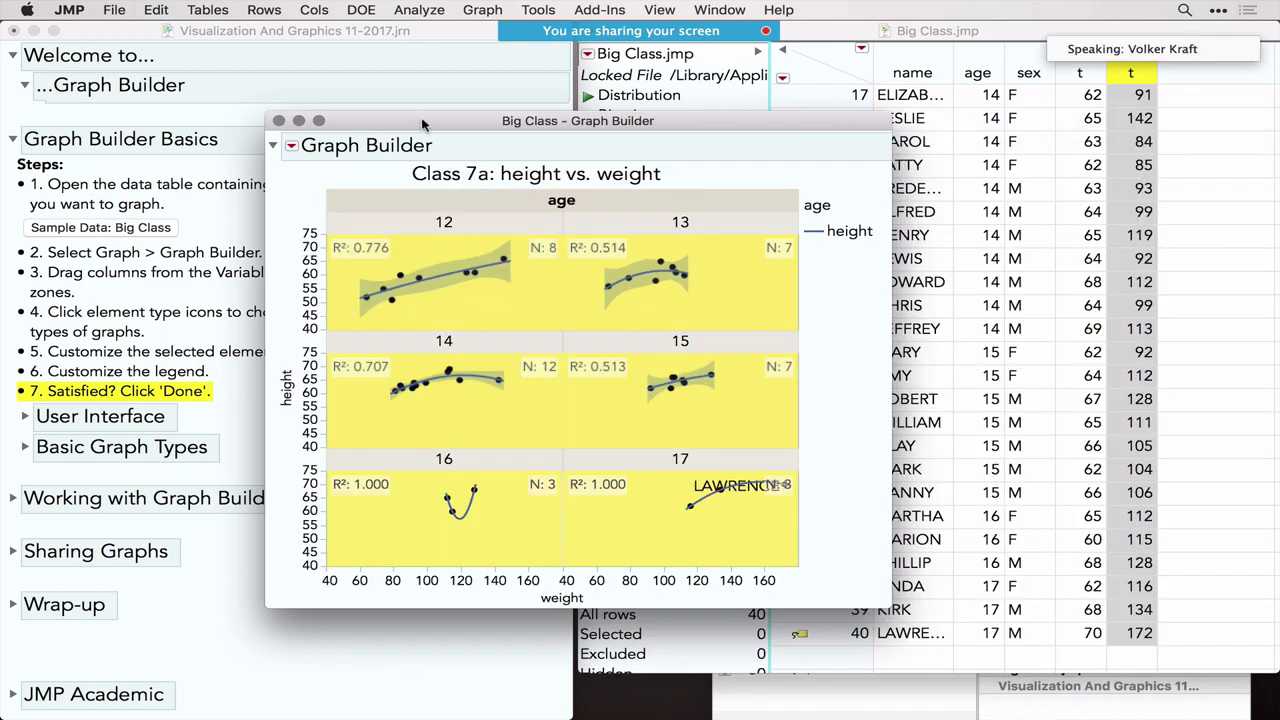
left_click_drag(421, 124, 745, 91)
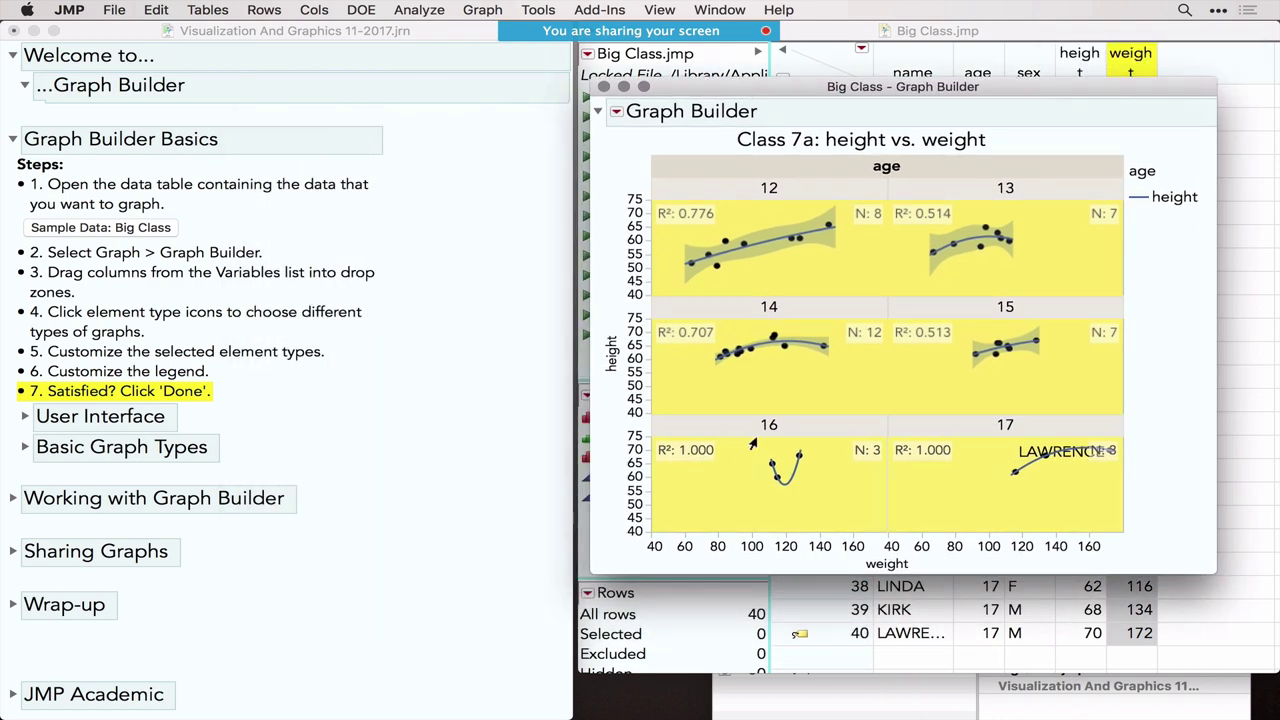
Expand the journal's User Interface section and highlight its control panel item, followed by the item on Recall, Undo, Start Over and Done.
left_click(27, 422)
left_click(27, 422)
scroll(197, 500, "down", 5)
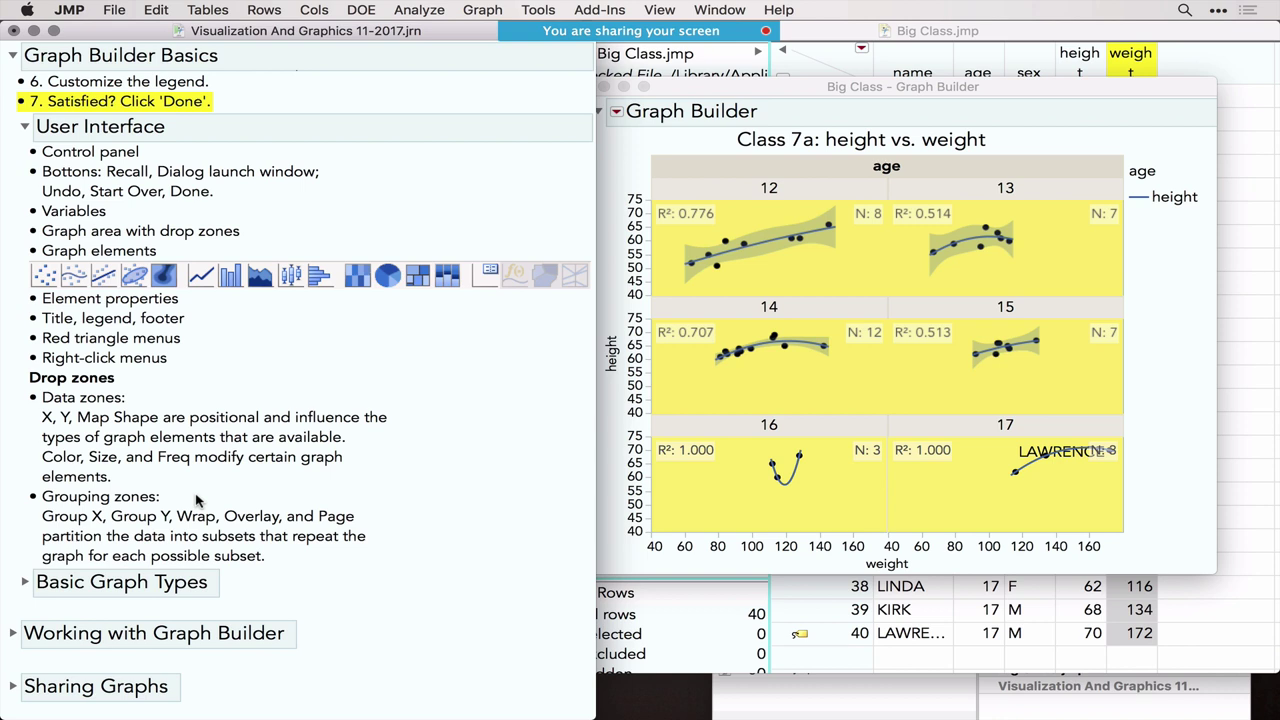
left_click(75, 152)
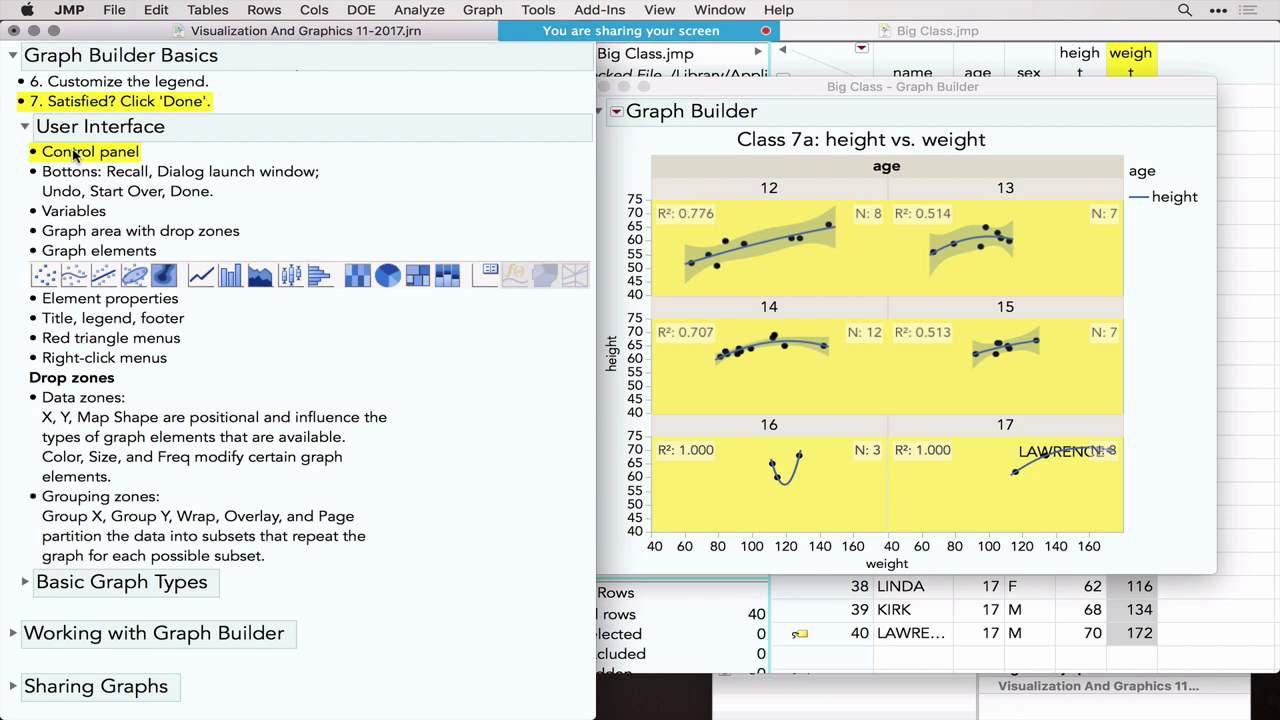
left_click(116, 181)
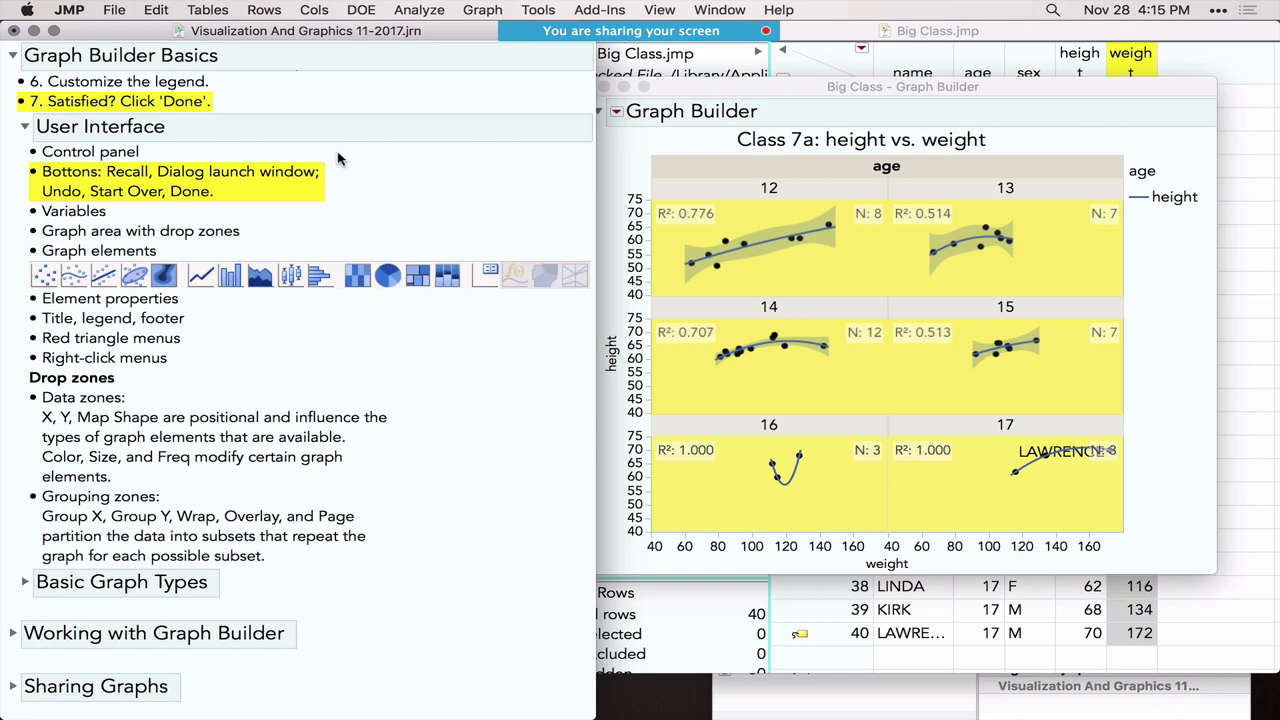
Show the Graph Builder control panel again and narrow the window so it uncovers the journal's User Interface list.
left_click(743, 88)
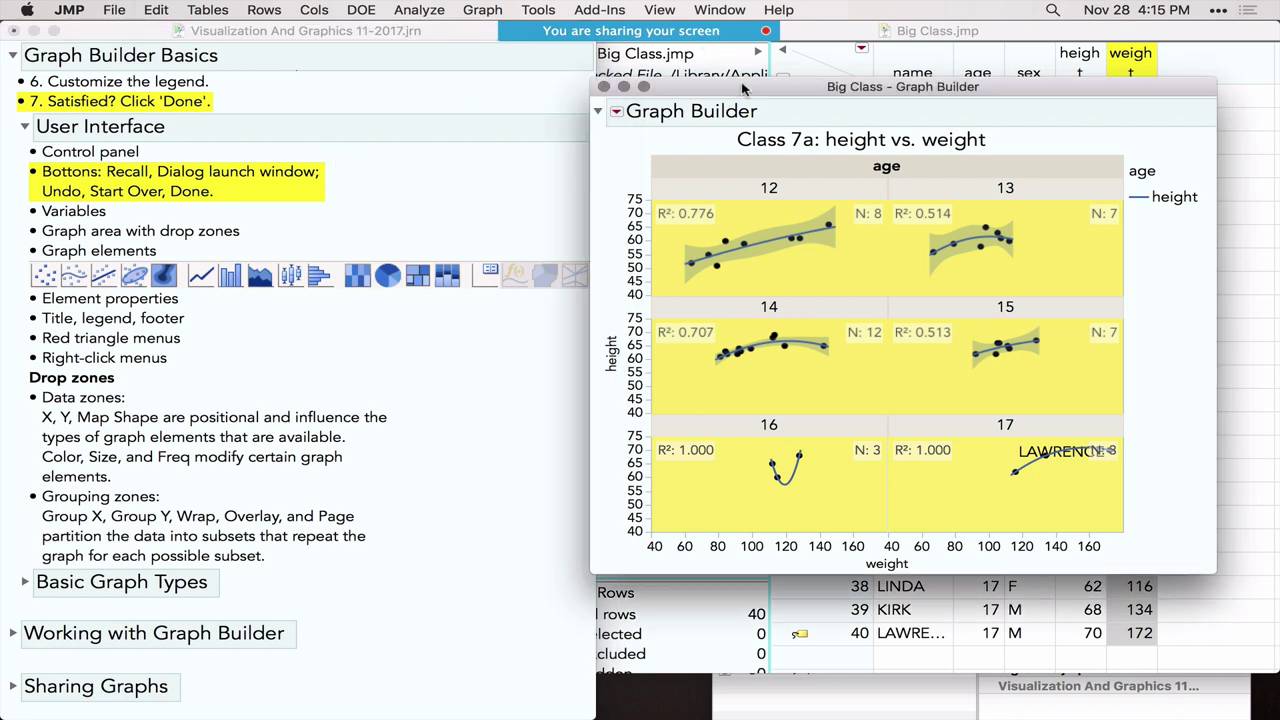
left_click(616, 111)
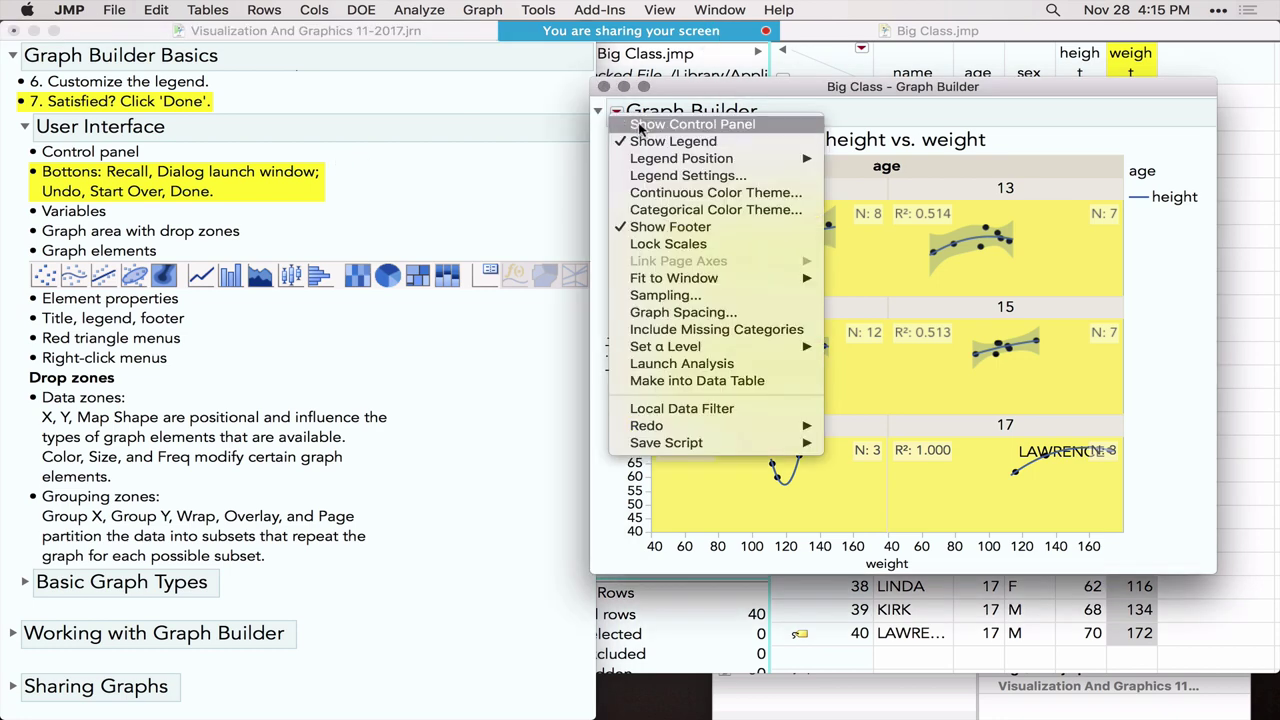
left_click(640, 127)
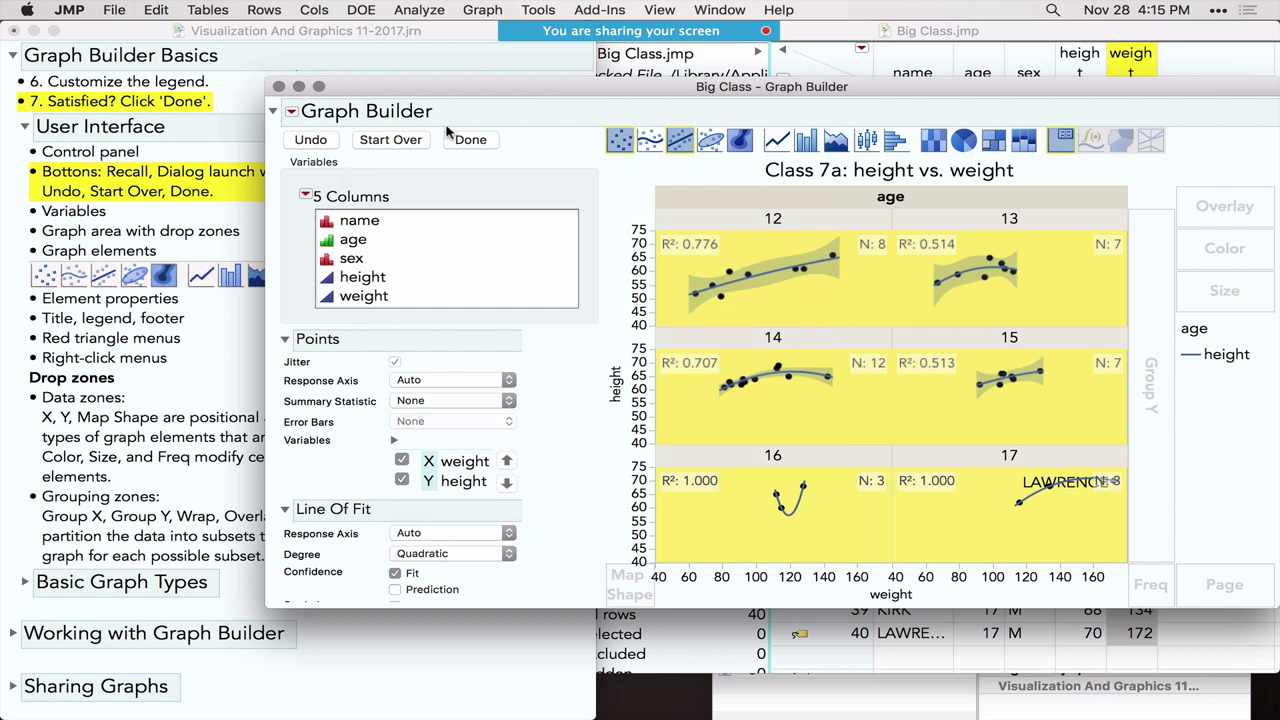
mouse_move(370, 165)
left_mouse_down()
mouse_move(306, 163)
mouse_move(274, 136)
mouse_move(338, 162)
left_mouse_up()
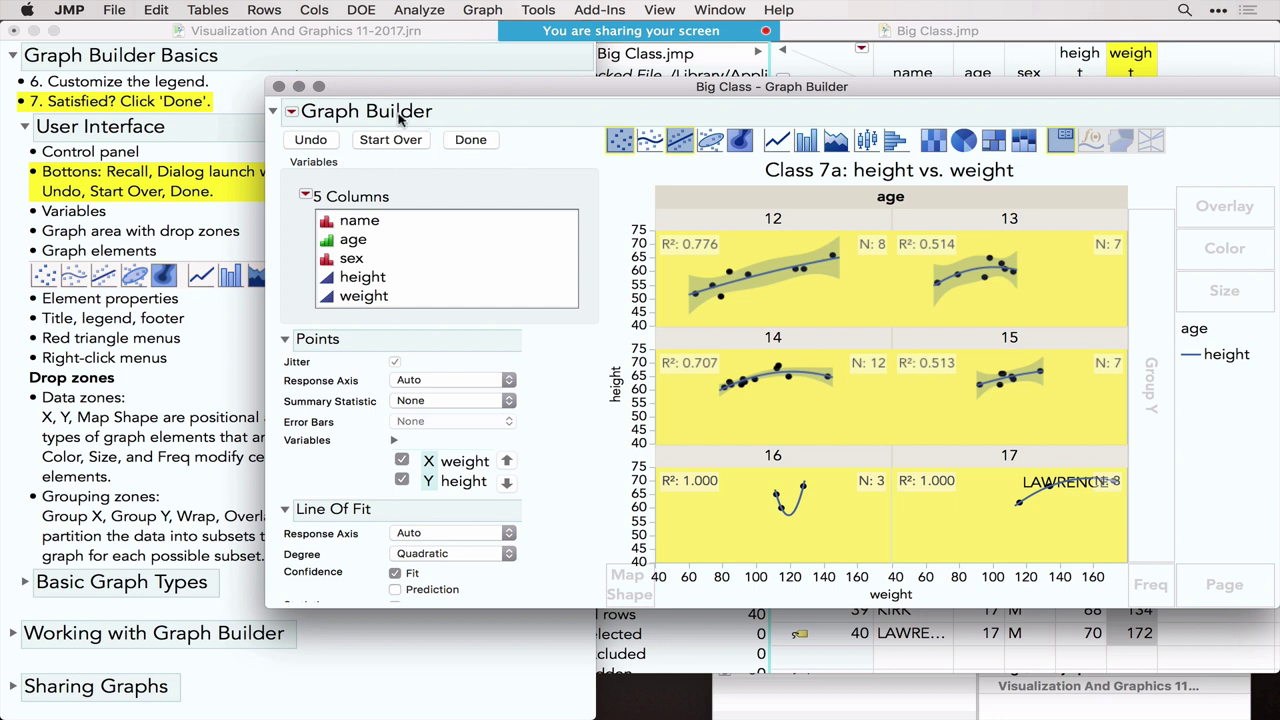
left_click_drag(266, 138, 507, 135)
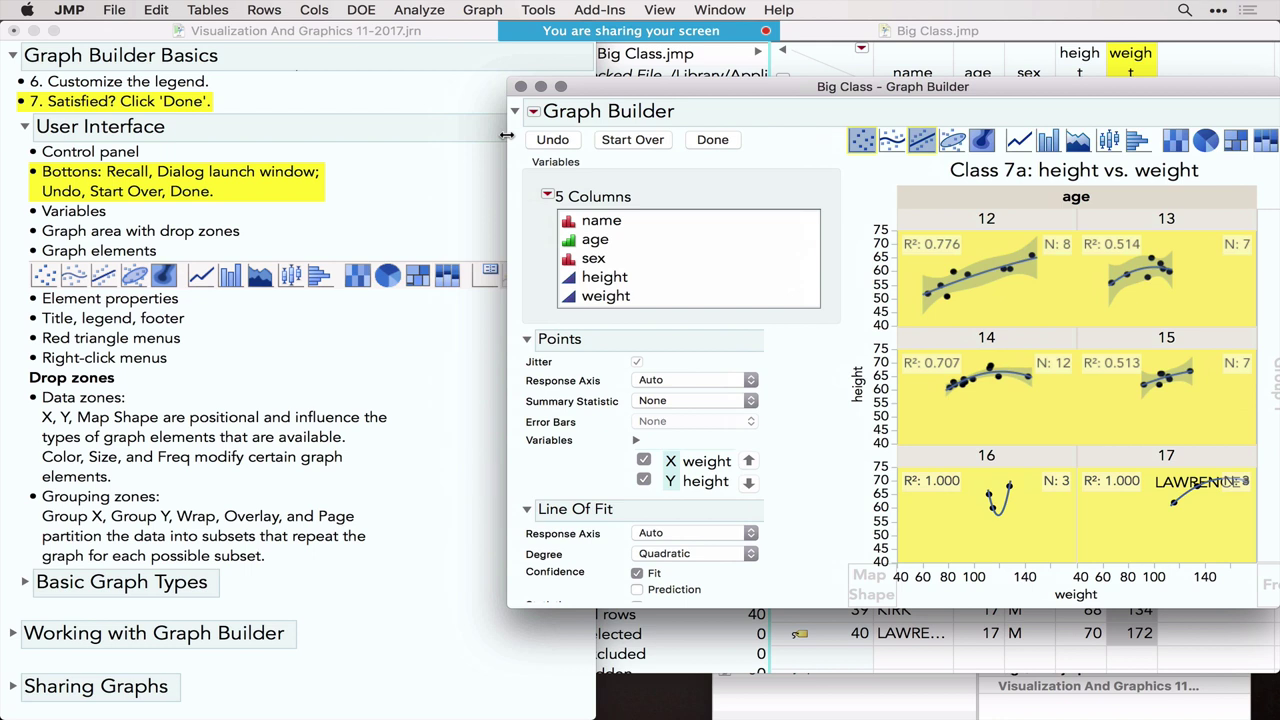
Highlight the journal's User Interface items on variables, the graph area with drop zones, and graph elements one after another.
left_click(84, 217)
left_click(84, 217)
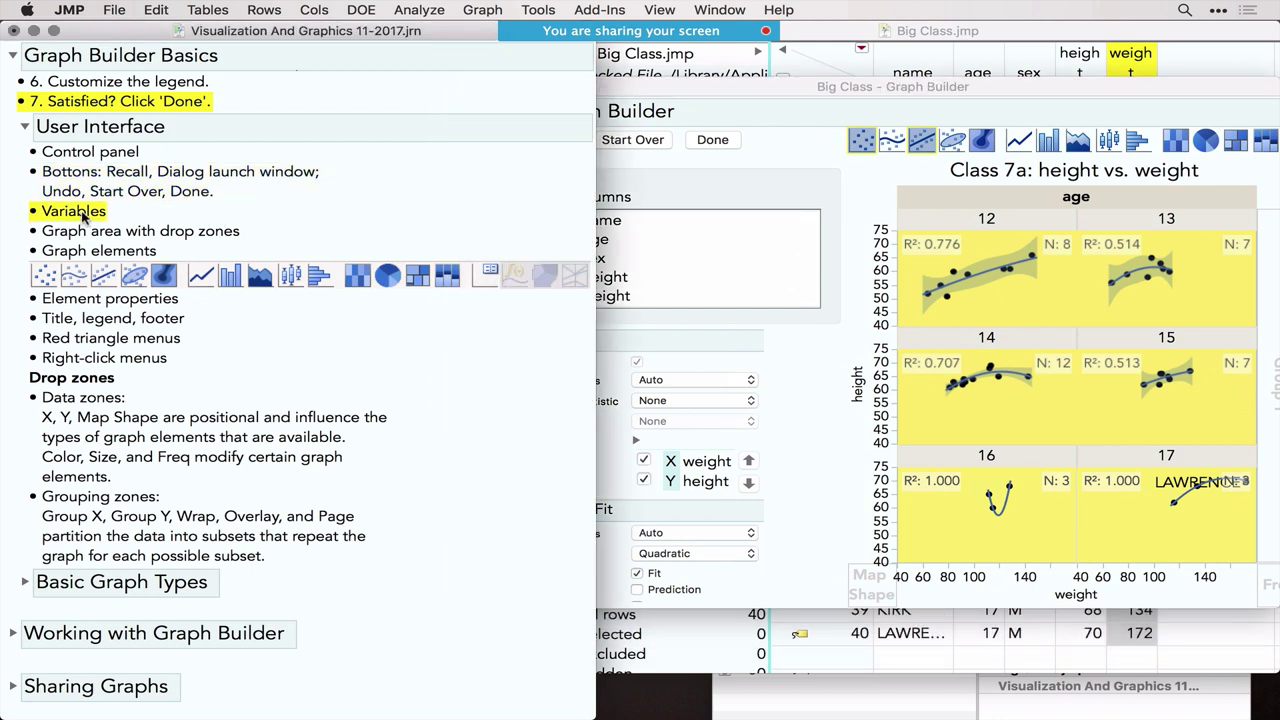
left_click(86, 236)
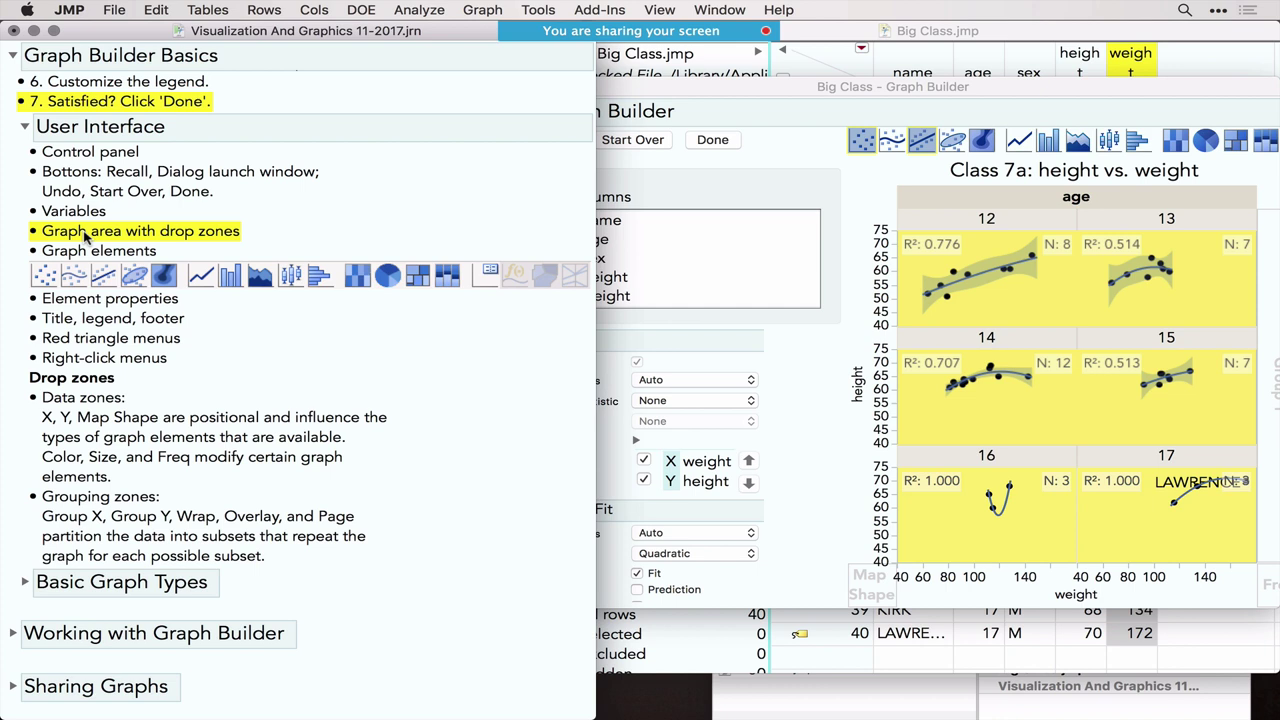
left_click(101, 256)
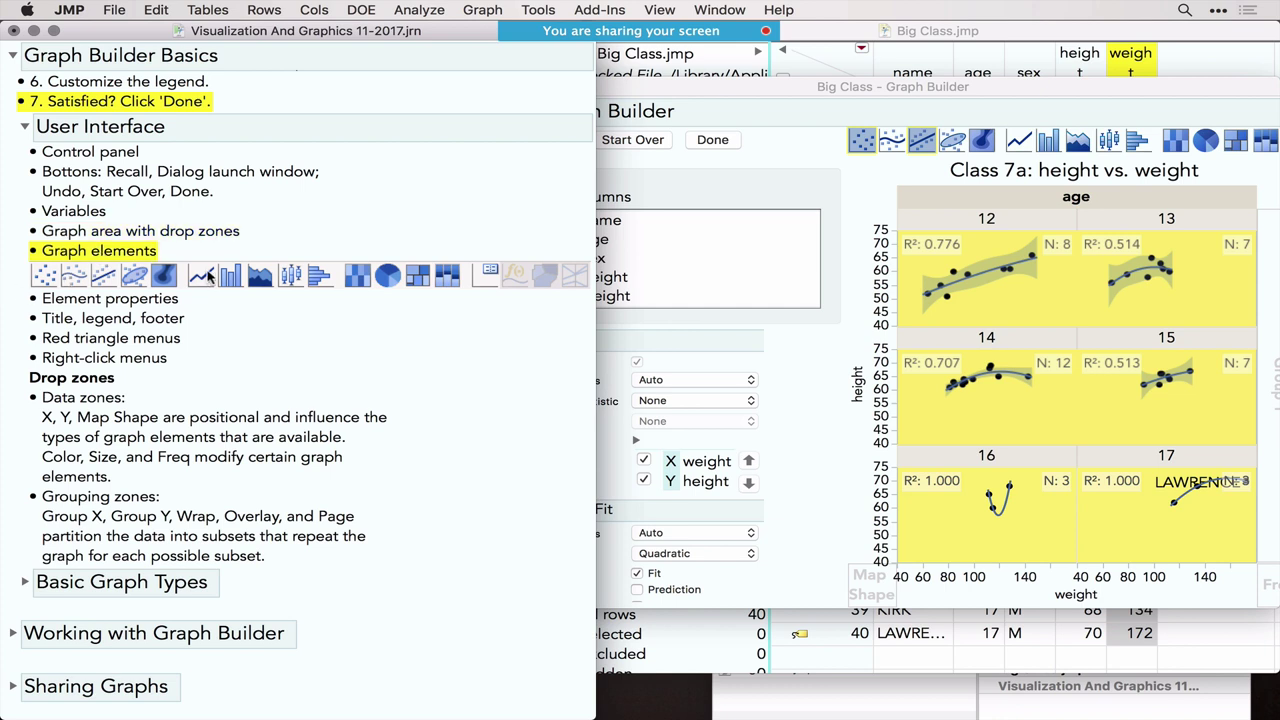
Highlight the items on element properties, title/legend/footer, red triangle menus and right-click menus in turn, and clear the highlight.
left_click(84, 307)
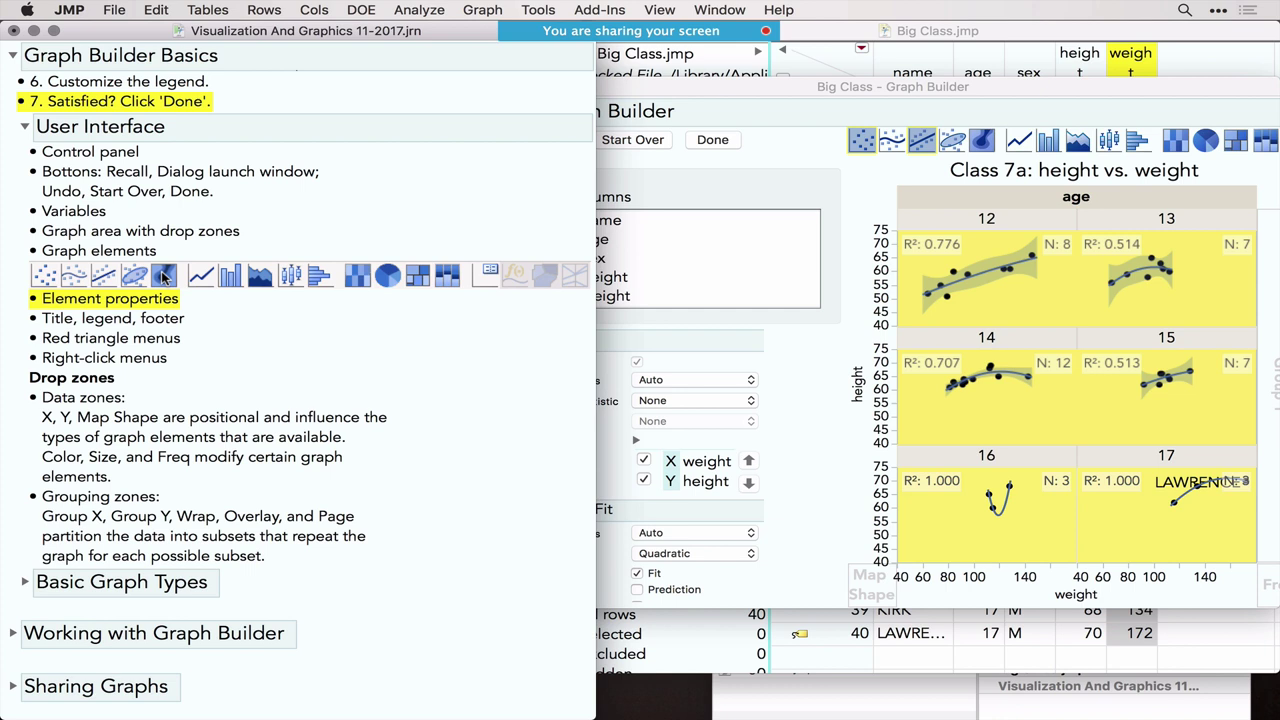
left_click(130, 319)
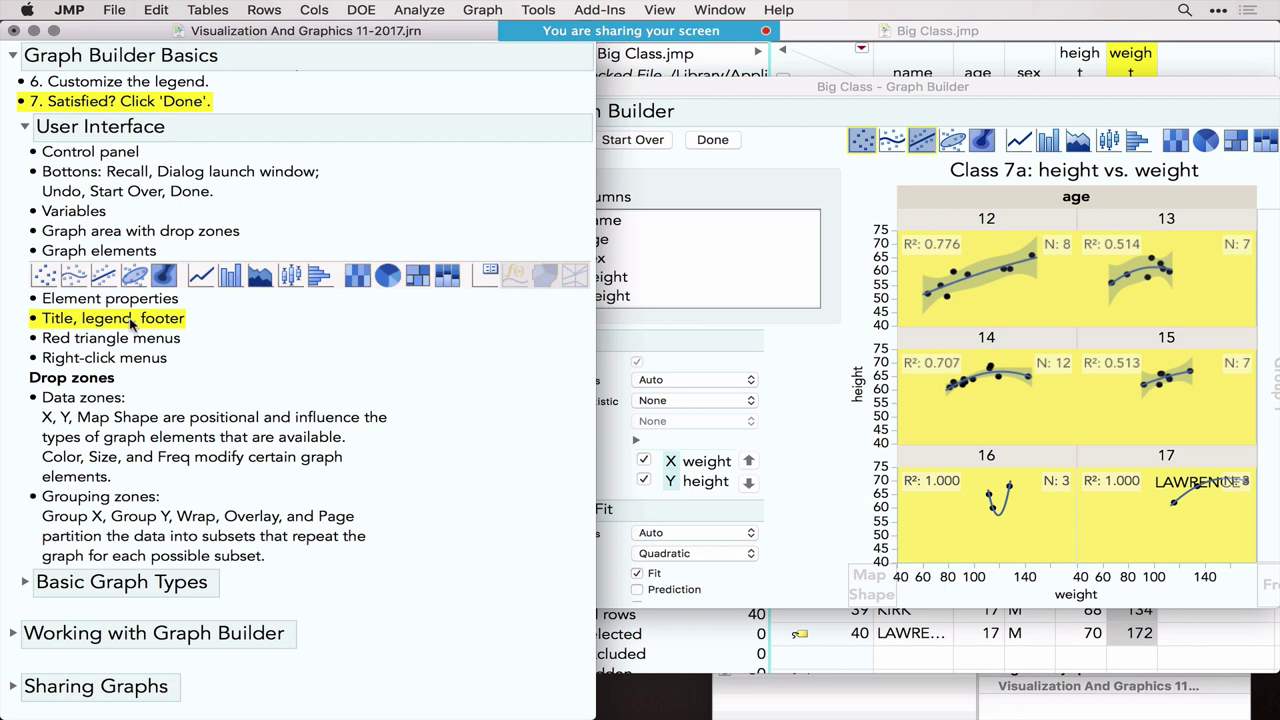
left_click(114, 341)
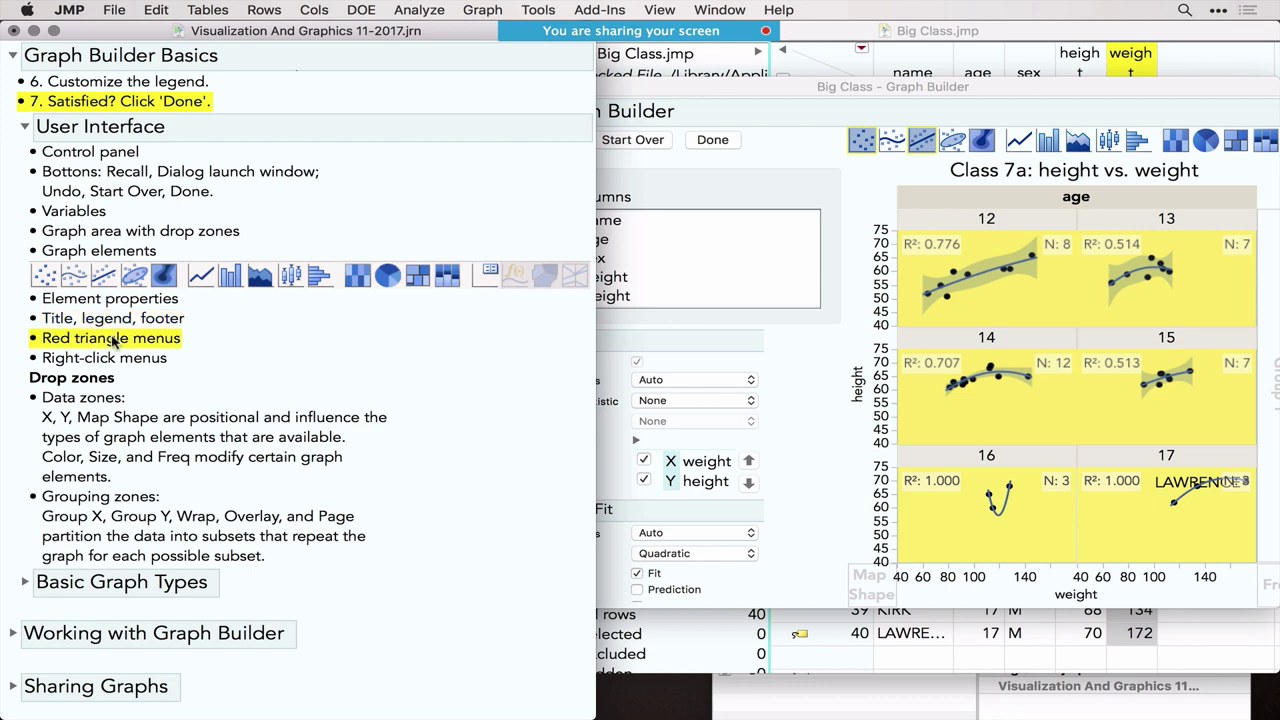
left_click(101, 360)
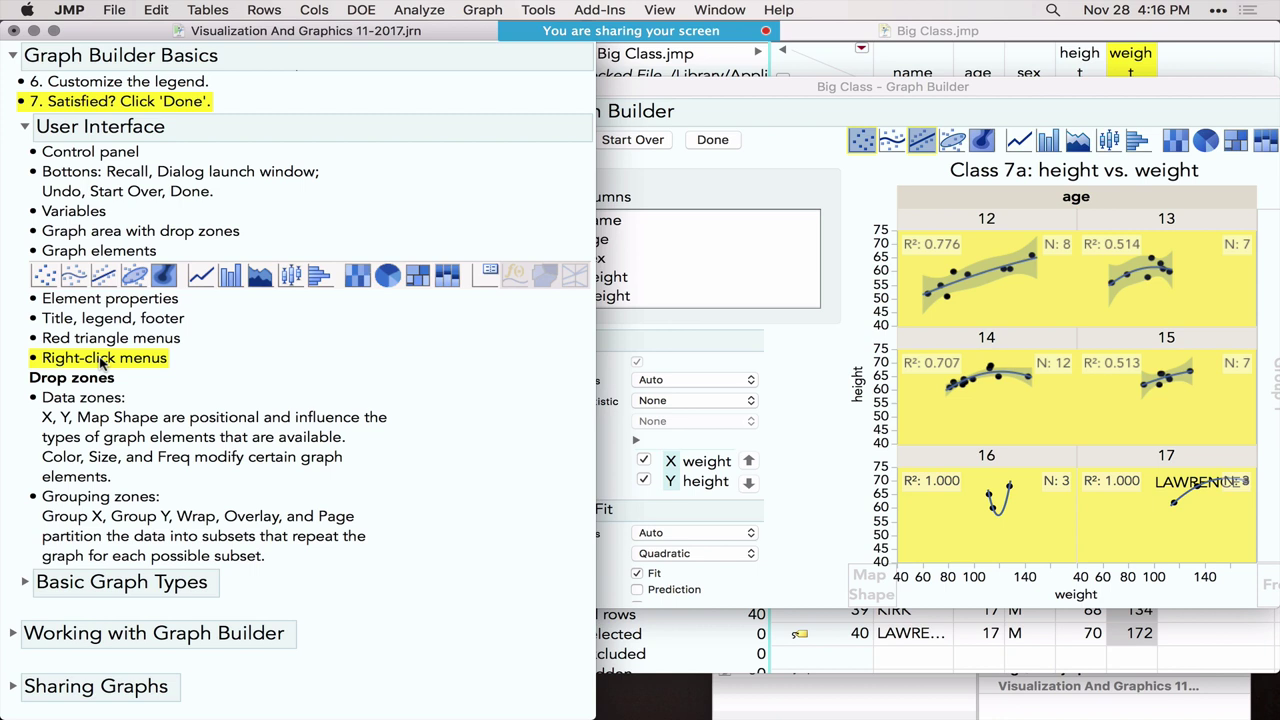
left_click(103, 365)
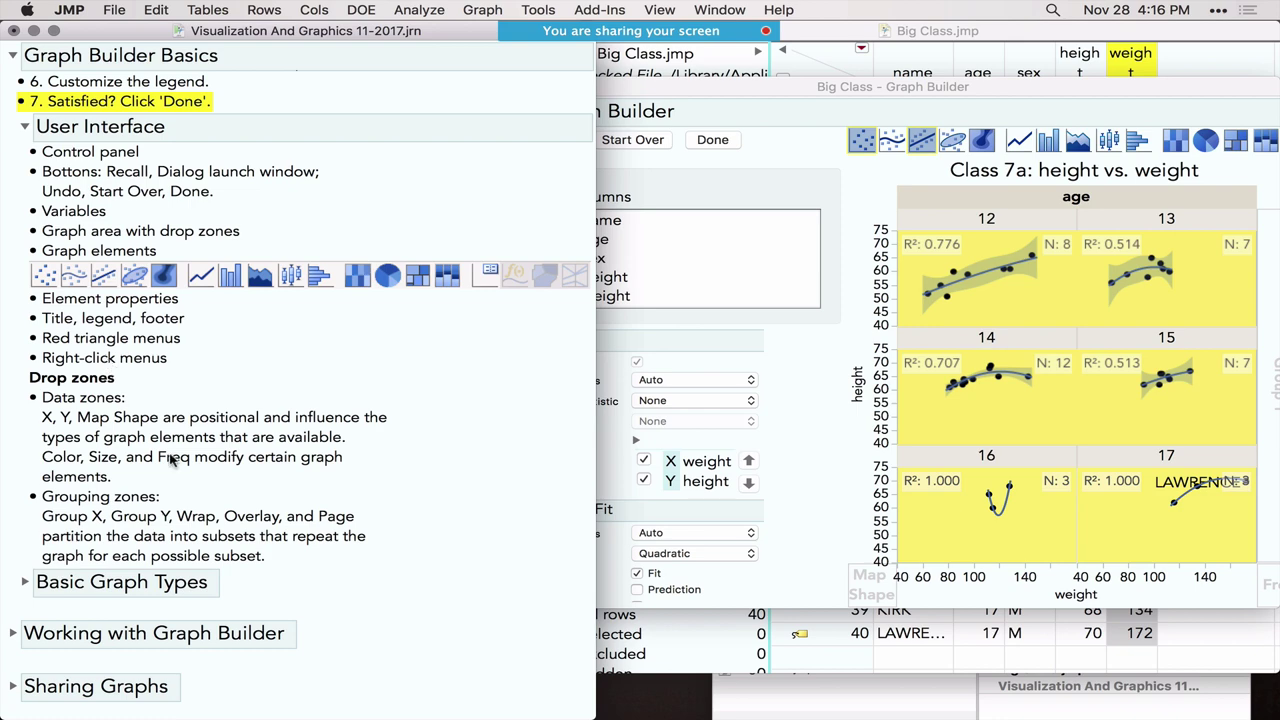
Bring the Big Class Graph Builder window forward and widen it until the Overlay, Color, Size, Freq and Page zones show.
scroll(172, 458, "down", 4)
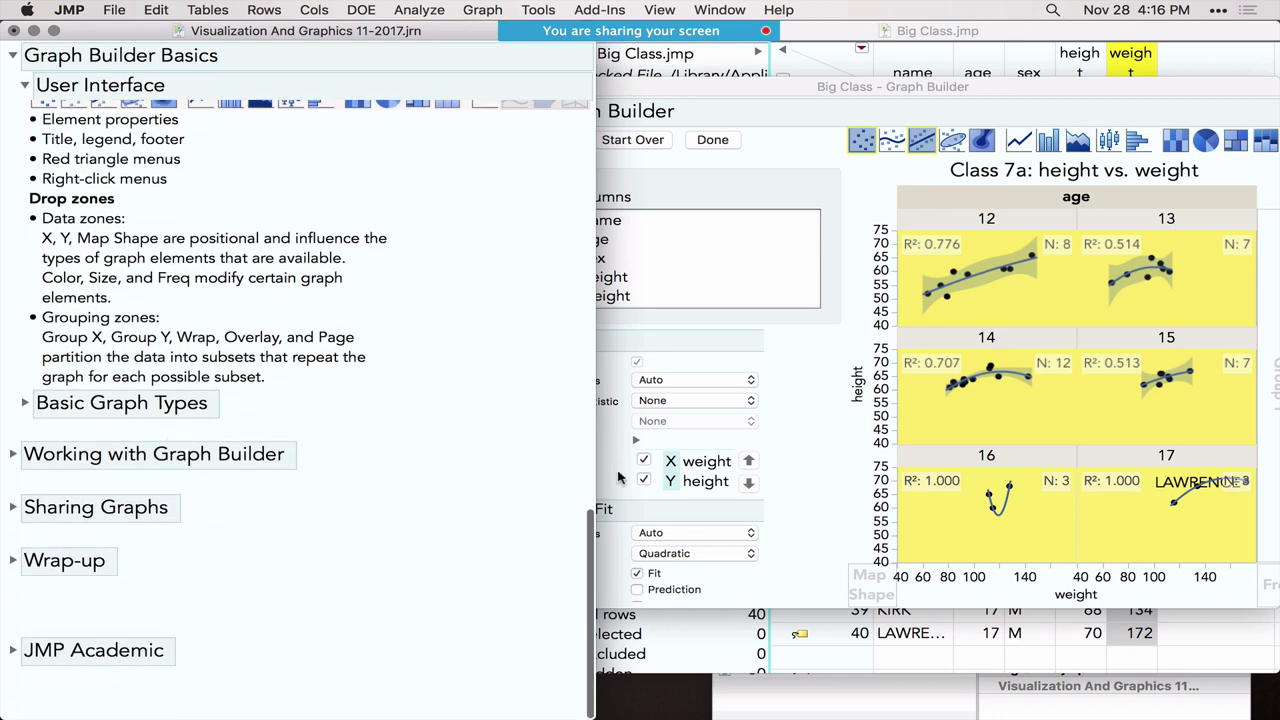
left_click(864, 442)
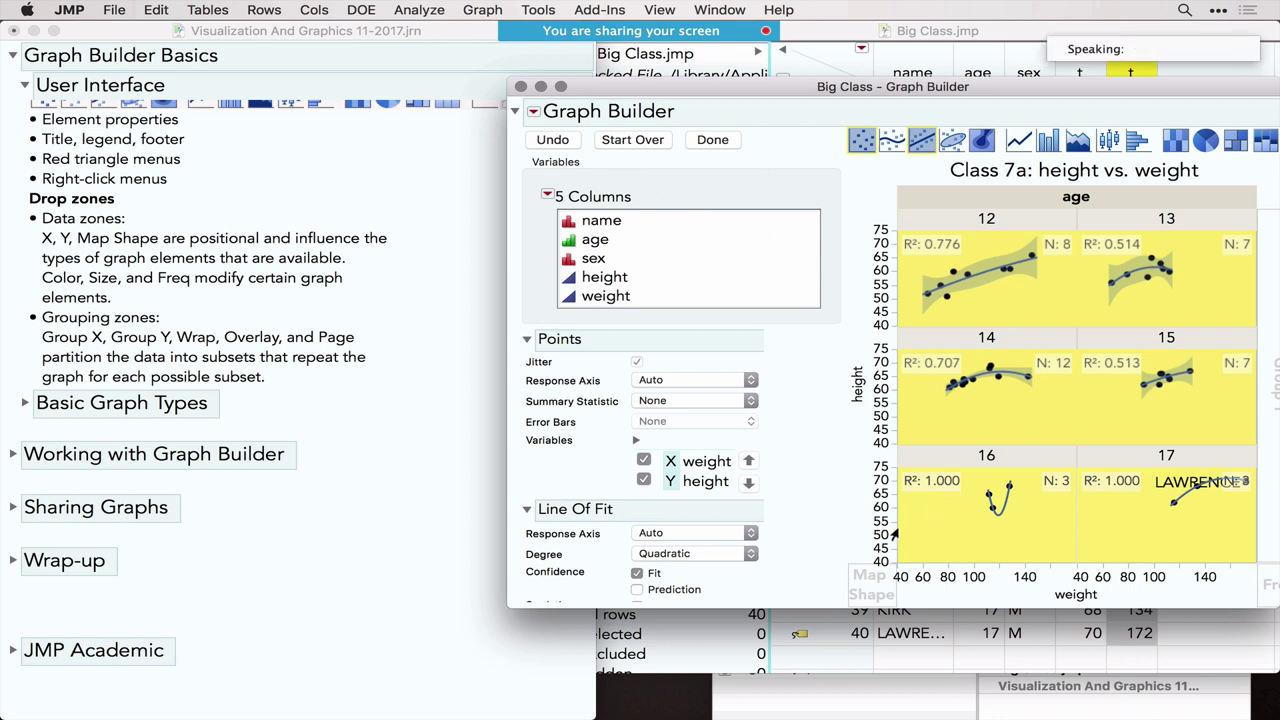
left_click_drag(507, 232, 386, 231)
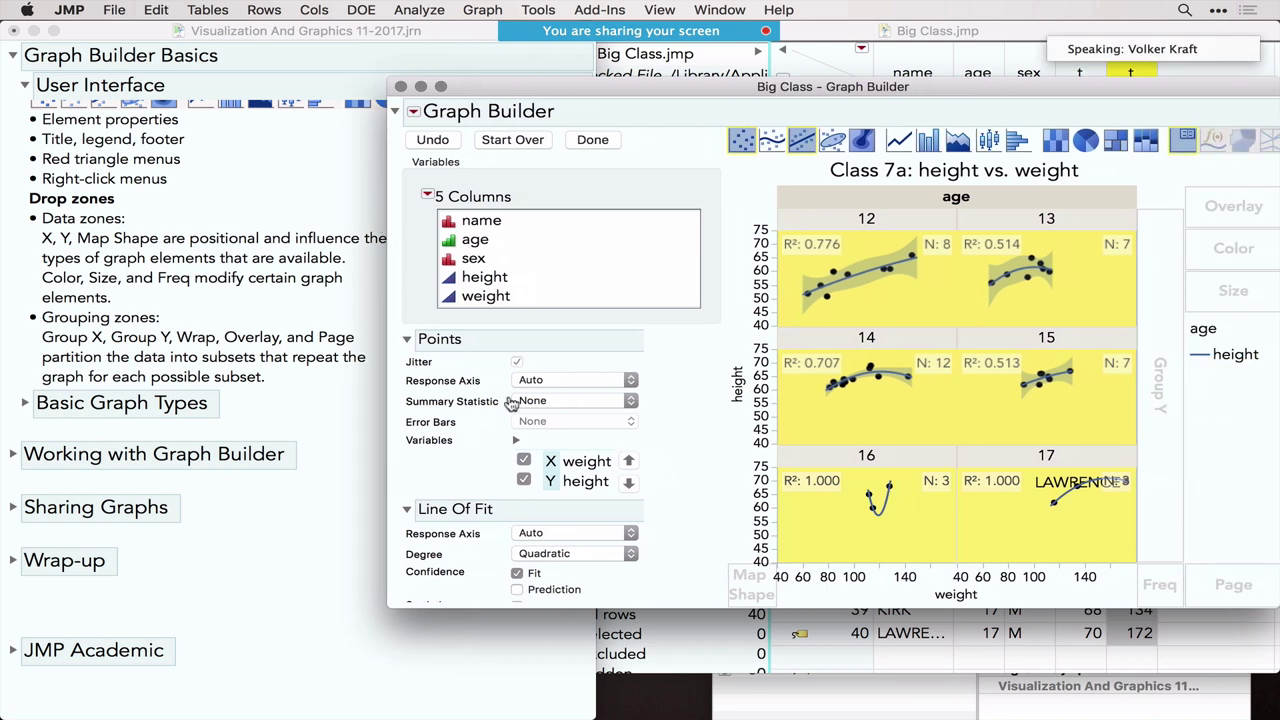
Review the journal's Drop zones notes, highlighting the data zones and grouping zones paragraphs alternately and clearing the highlight.
left_click(98, 259)
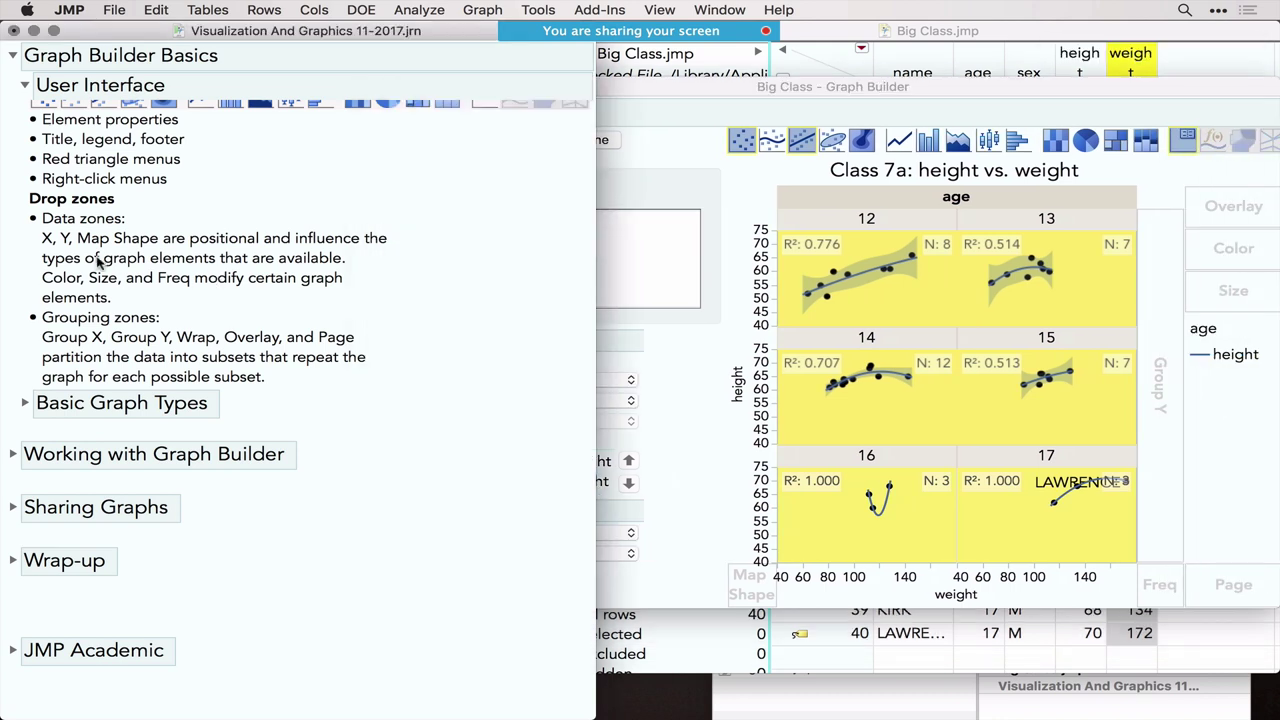
left_click(98, 259)
left_click(97, 340)
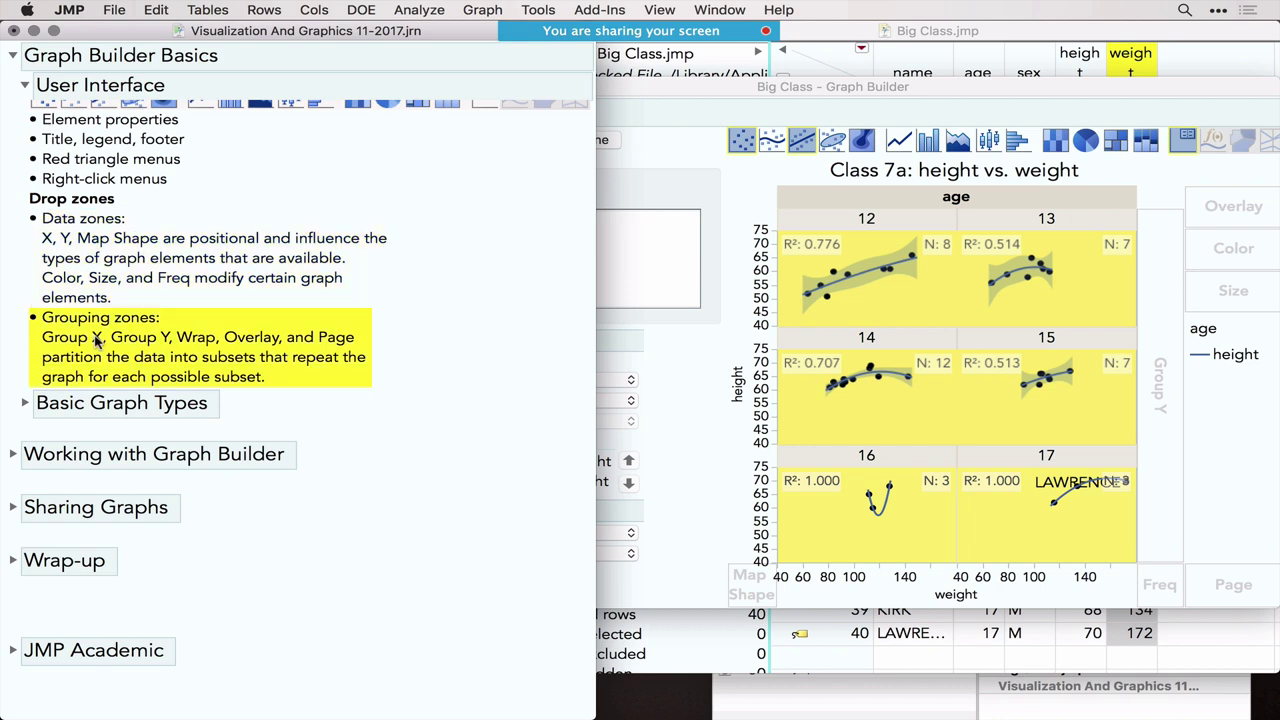
left_click(92, 258)
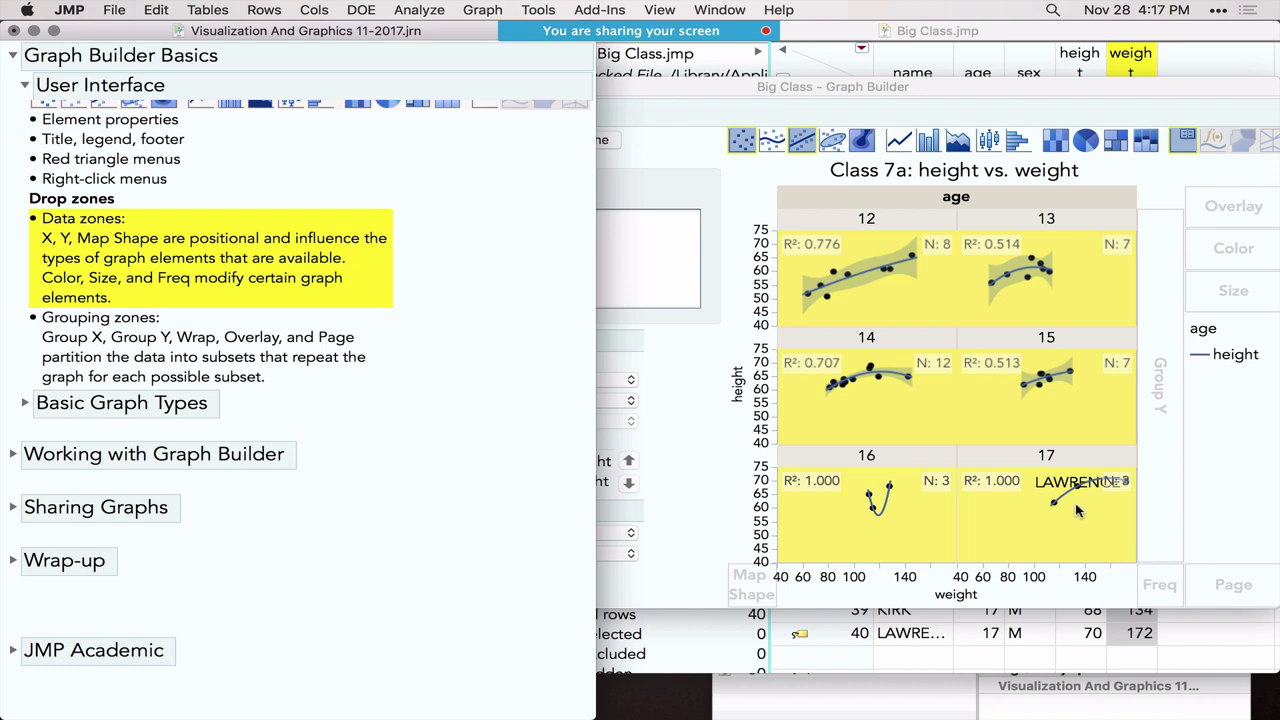
left_click(155, 350)
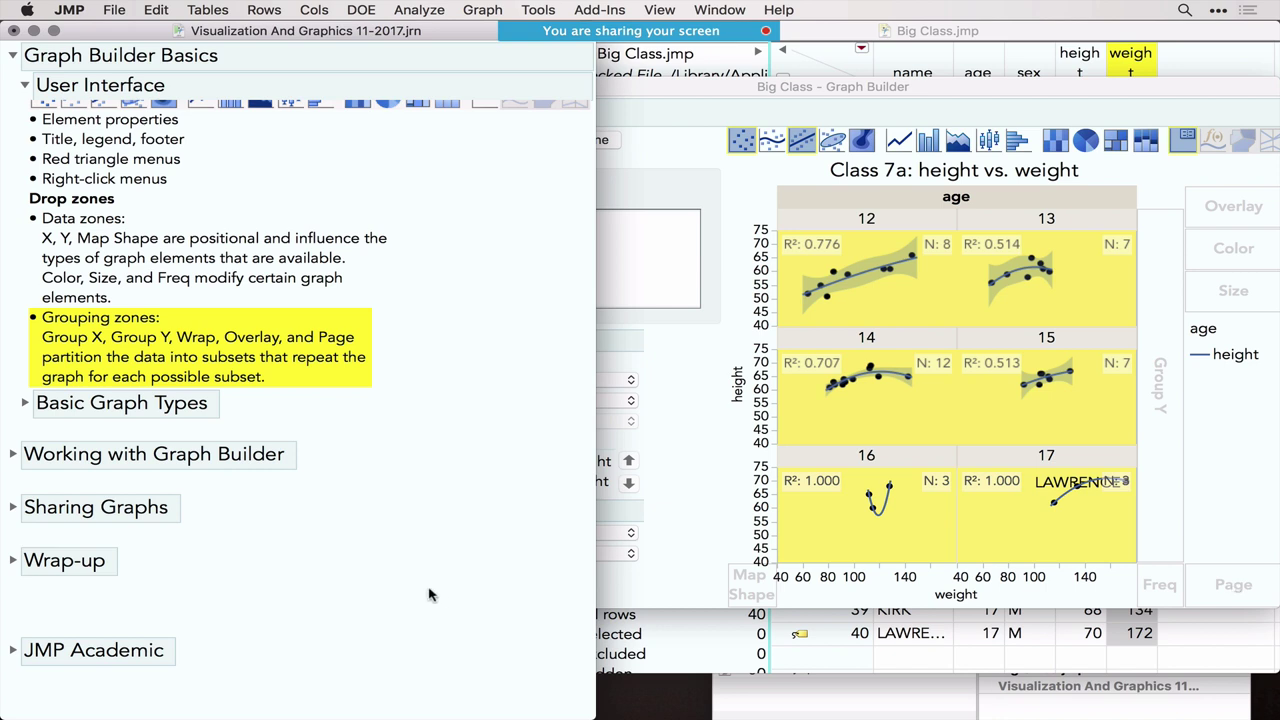
left_click(122, 350)
Expand the journal's Basic Graph Types section and clear the Big Class graph and data table windows off the screen.
left_click(24, 404)
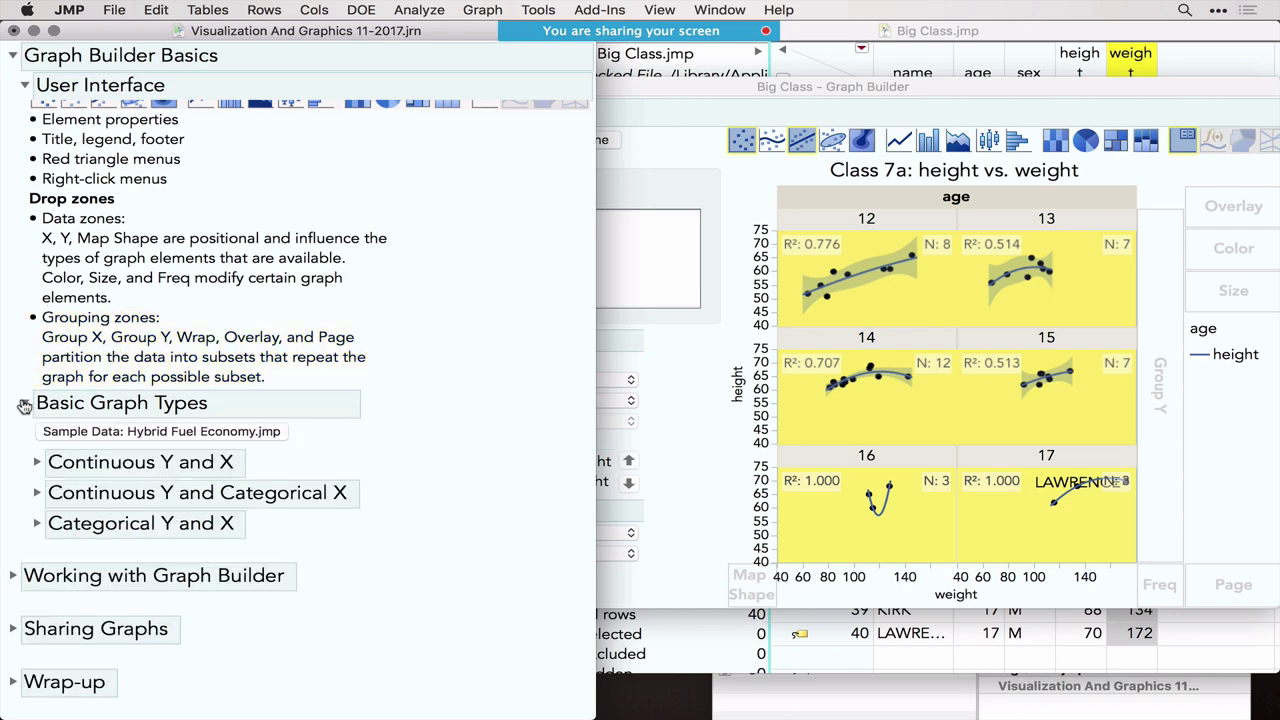
left_click(741, 441)
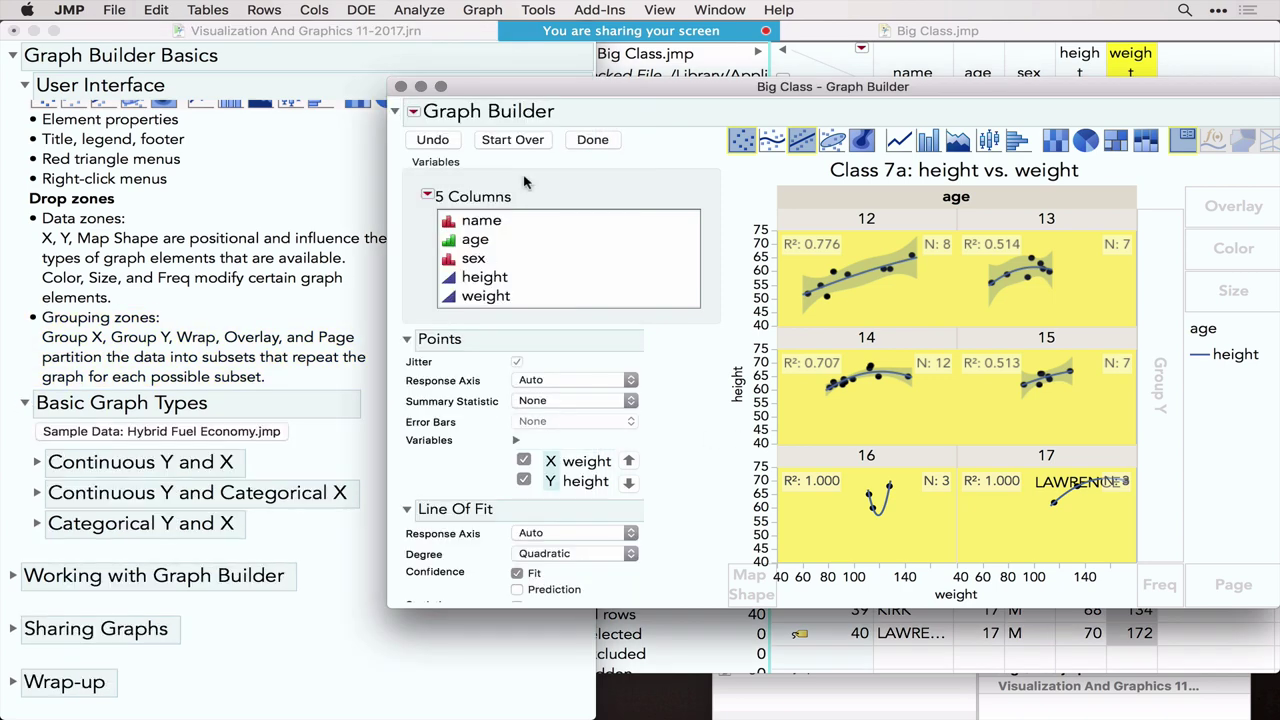
left_click(401, 87)
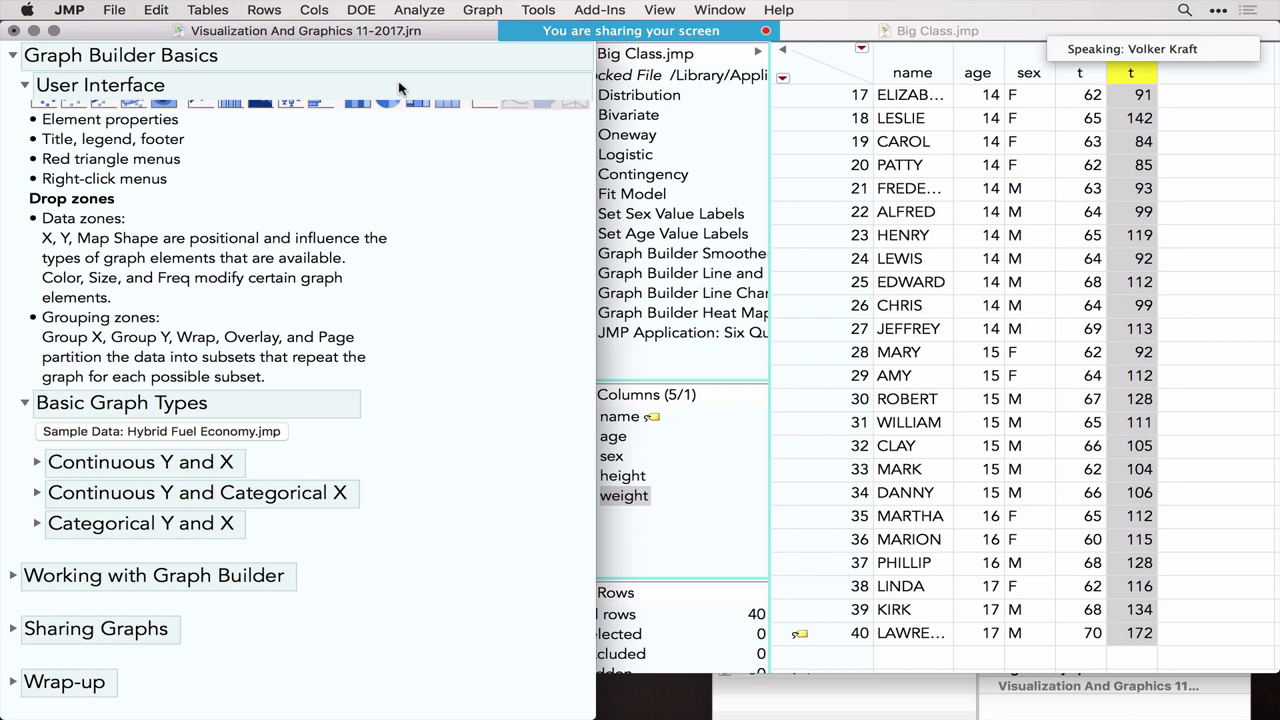
left_click(730, 342)
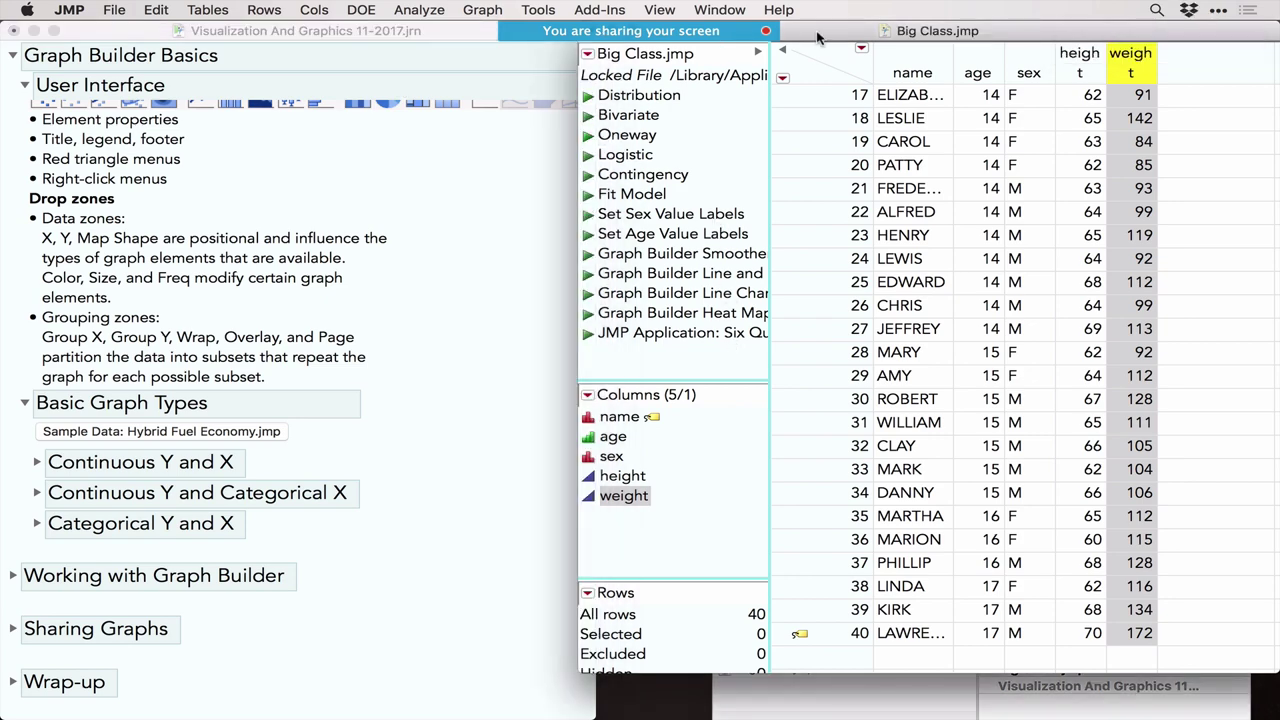
left_click_drag(816, 40, 818, 128)
left_click(592, 119)
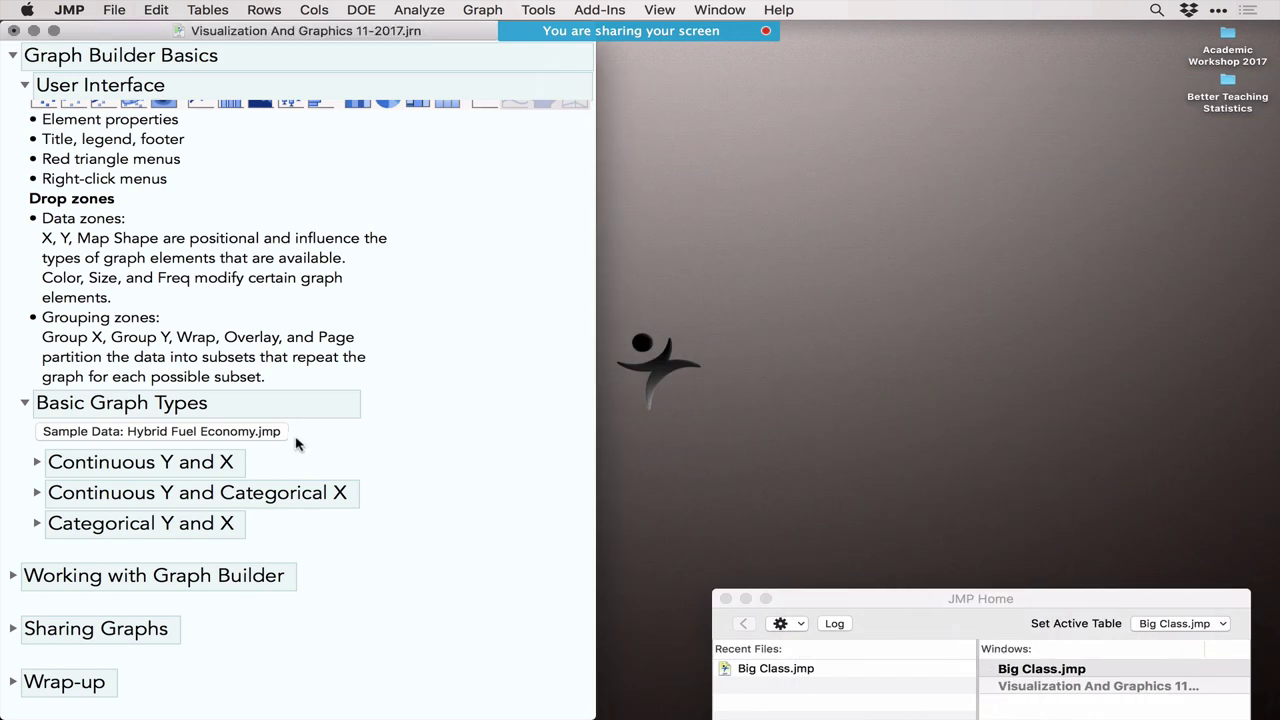
Open the Hybrid Fuel Economy.jmp sample data from the journal and narrow its window to uncover the journal's text.
left_click(146, 438)
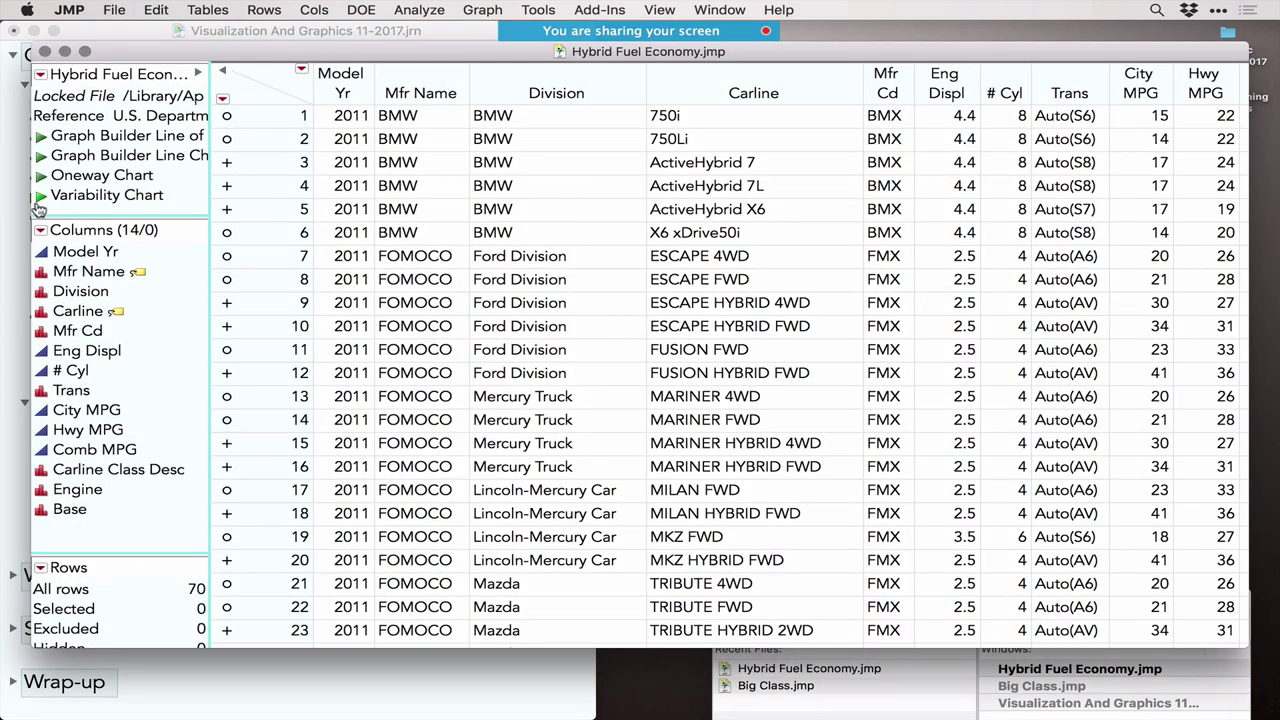
left_click_drag(30, 205, 470, 198)
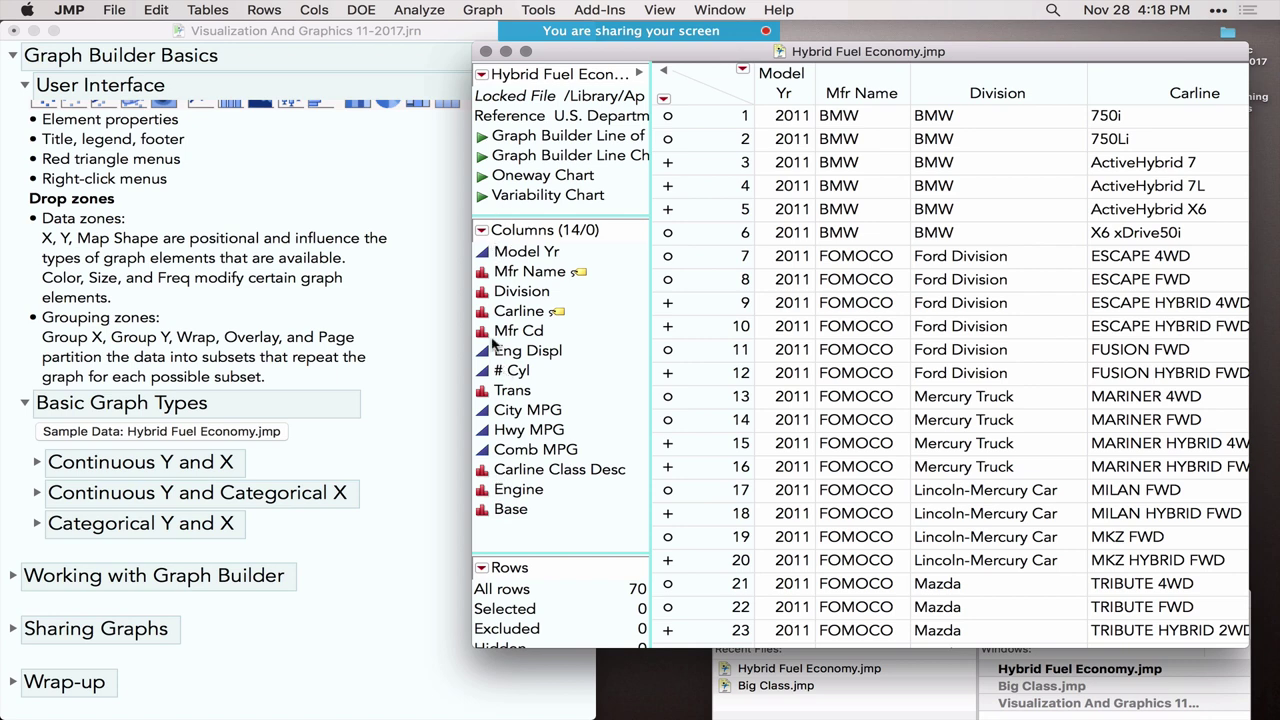
Examine the table's columns by selecting City MPG, Hwy MPG, Comb MPG, Trans, Mfr Cd, Carline and Division in turn, and clear the selection.
left_click(507, 412)
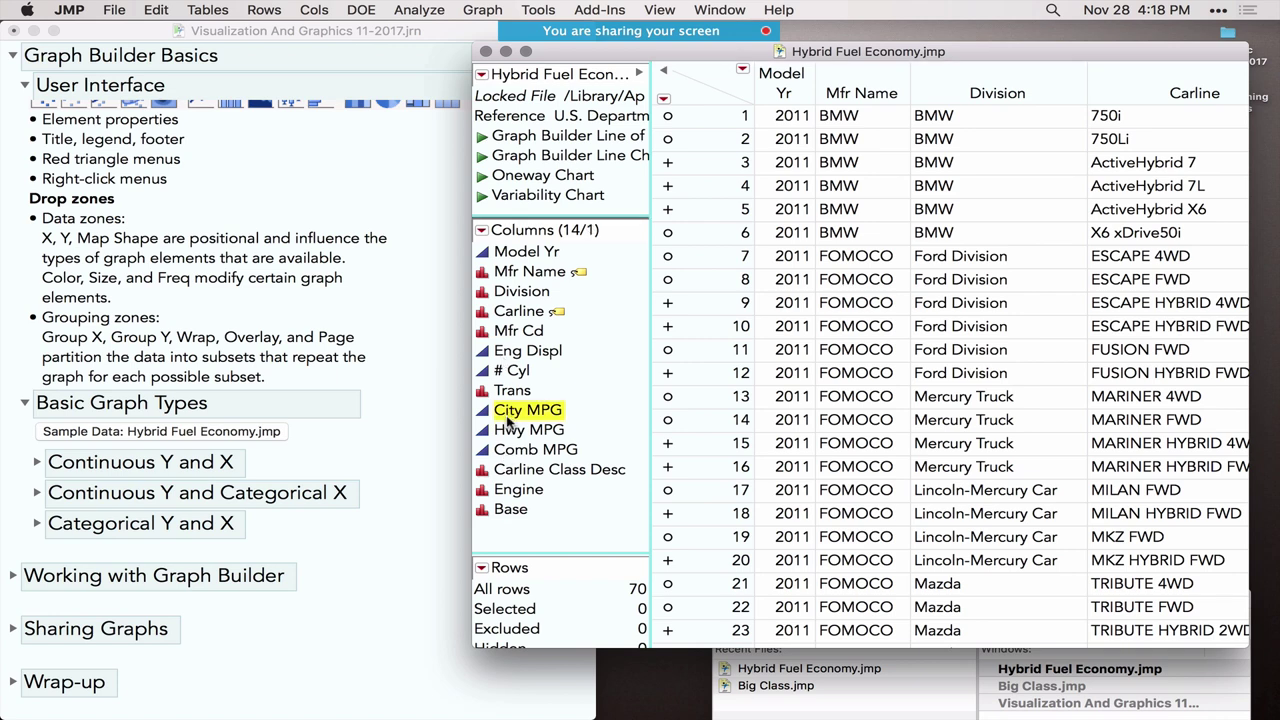
left_click(509, 432)
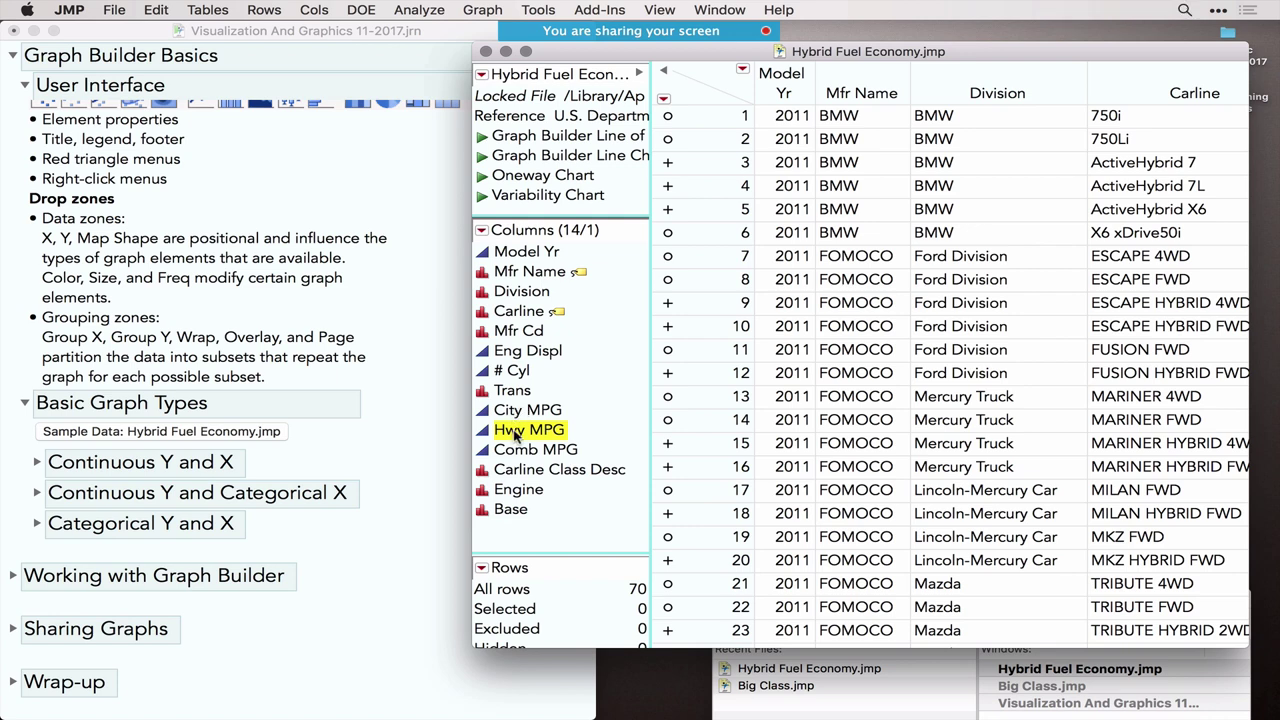
left_click(521, 452)
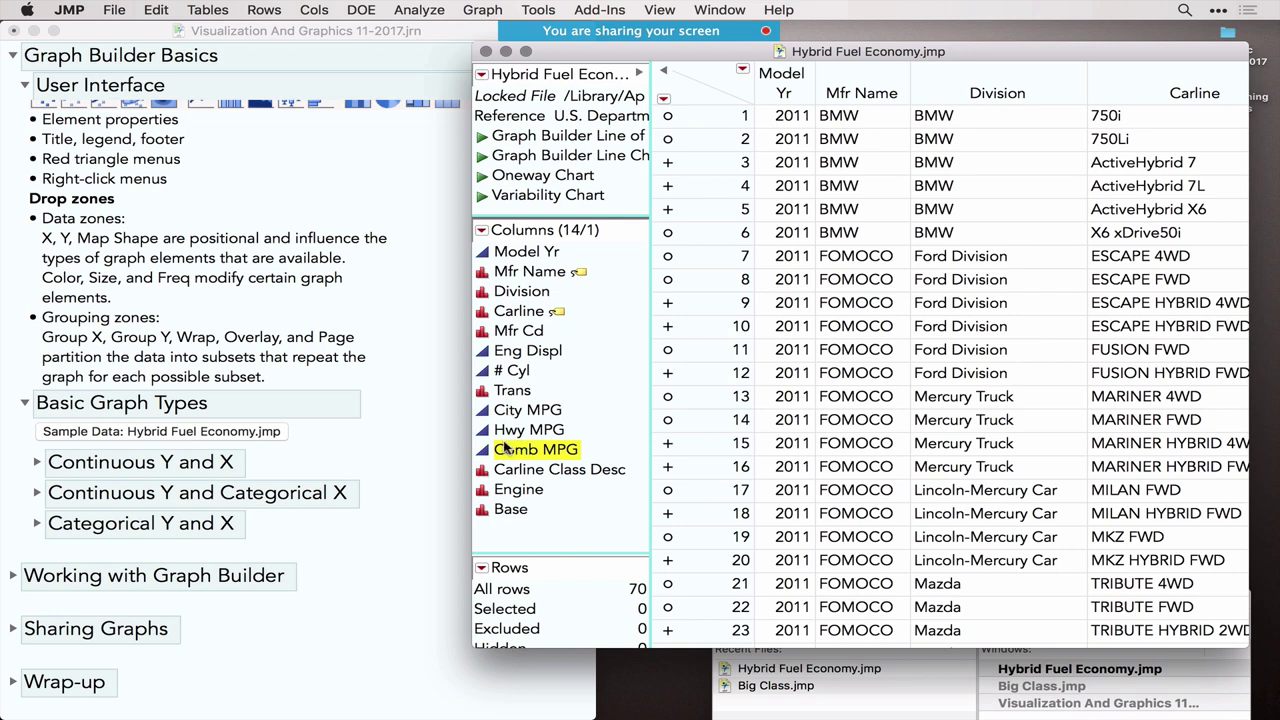
left_click(505, 392)
left_click(507, 330)
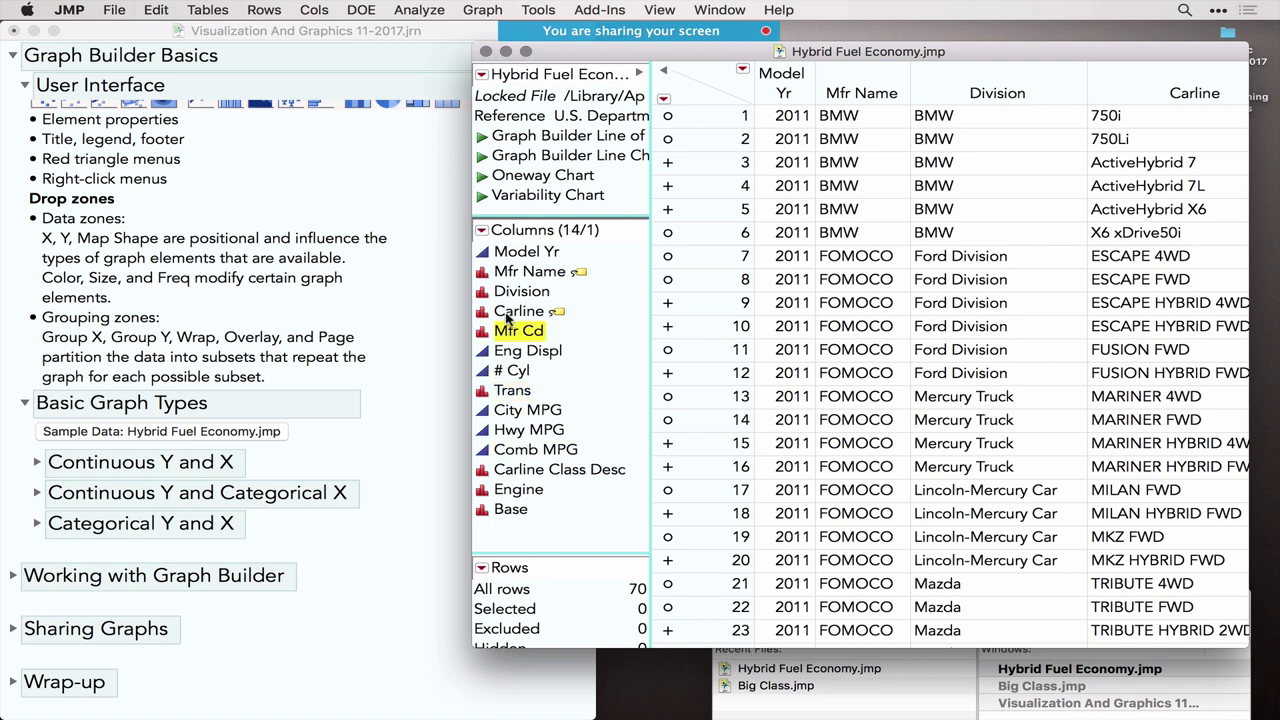
left_click(507, 312)
left_click(507, 291)
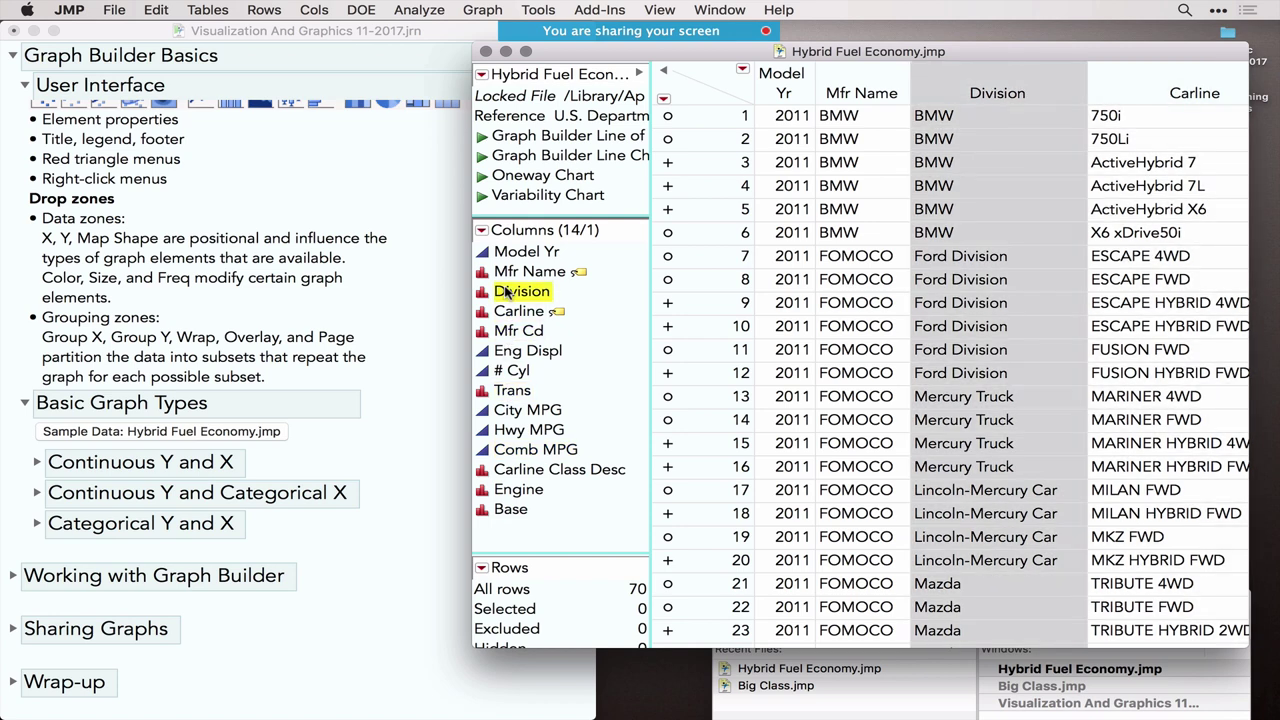
left_click(512, 537)
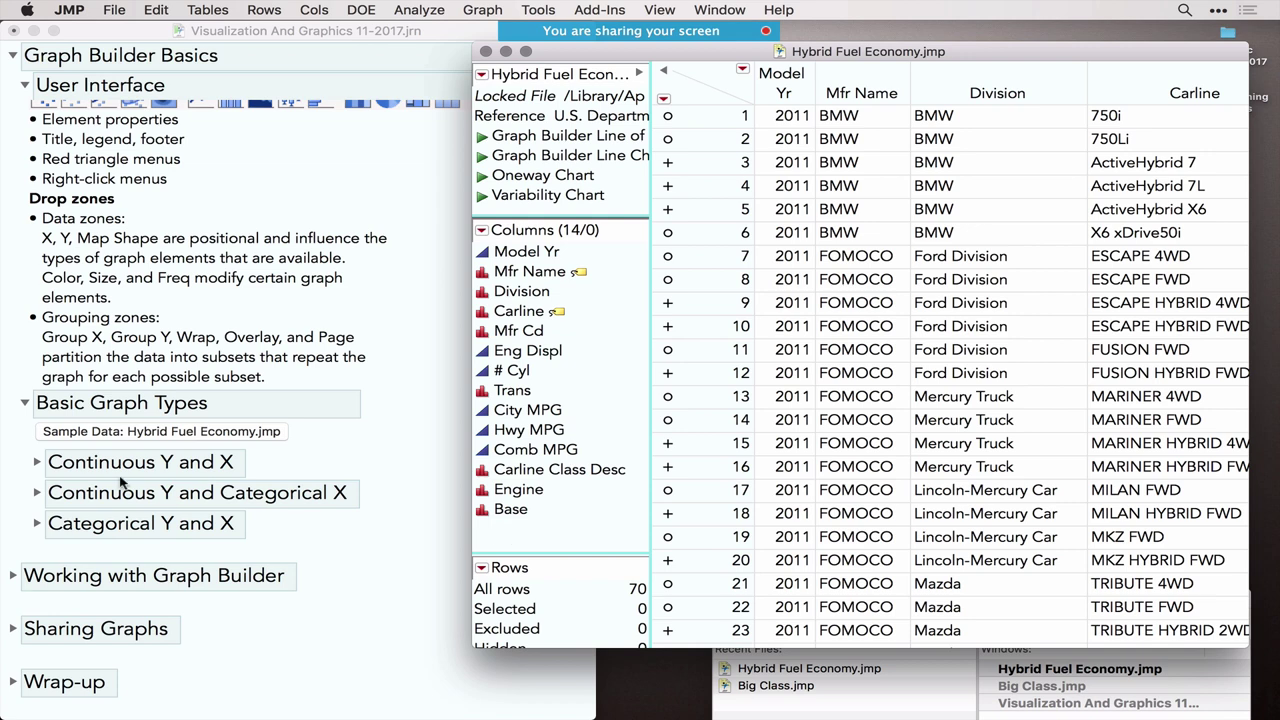
Expand the journal's Continuous Y and X topic, and launch Graph Builder on the Hybrid Fuel Economy table with its window moved fully into view.
left_click(34, 466)
left_click(35, 464)
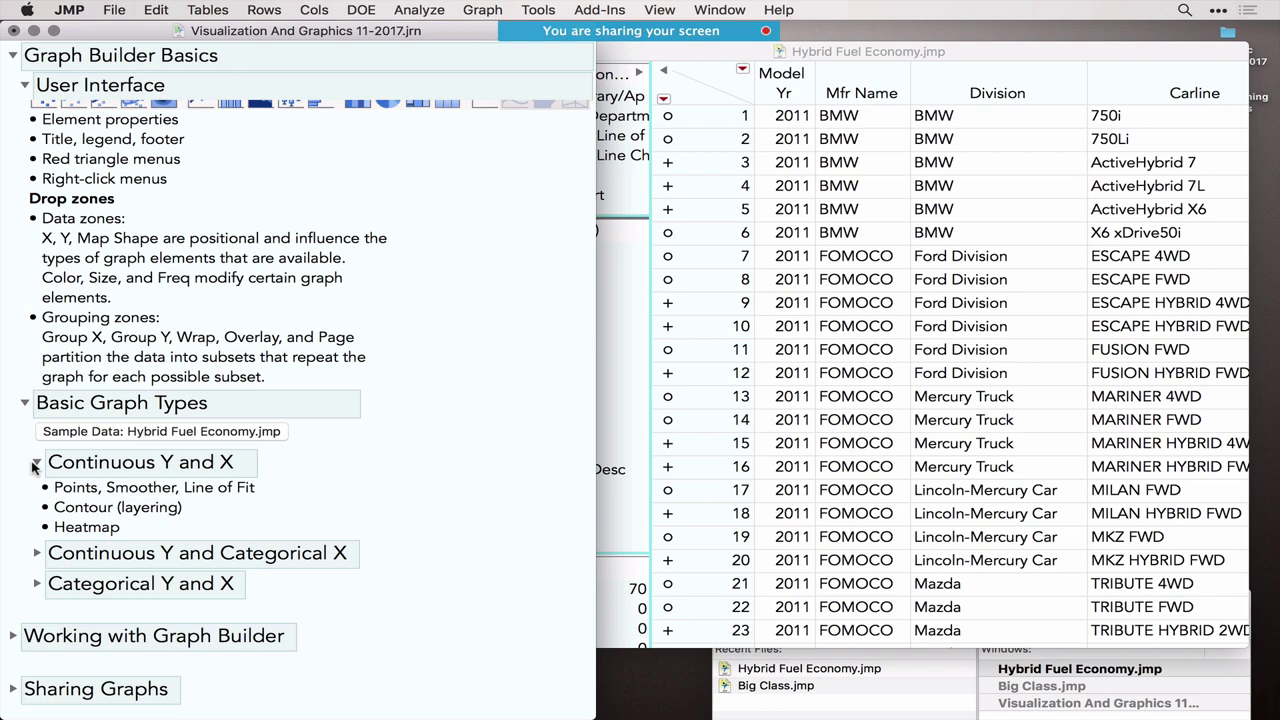
left_click(716, 58)
left_click(481, 9)
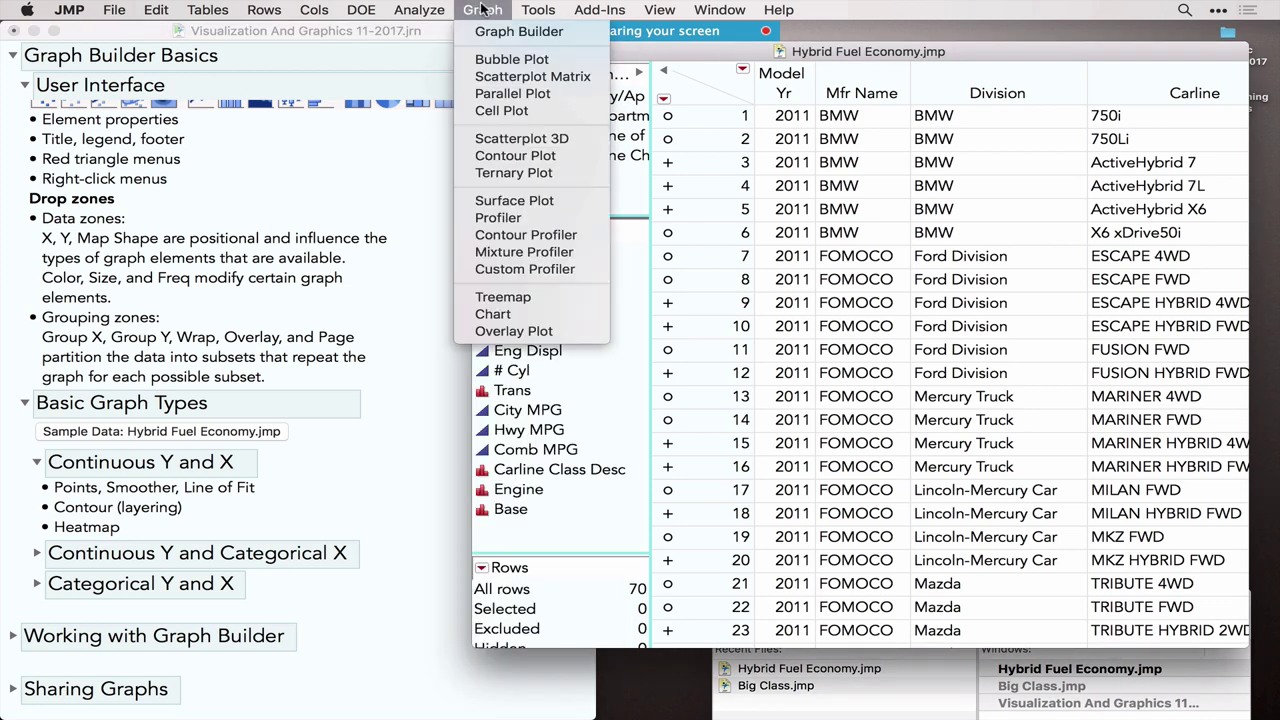
left_click(510, 31)
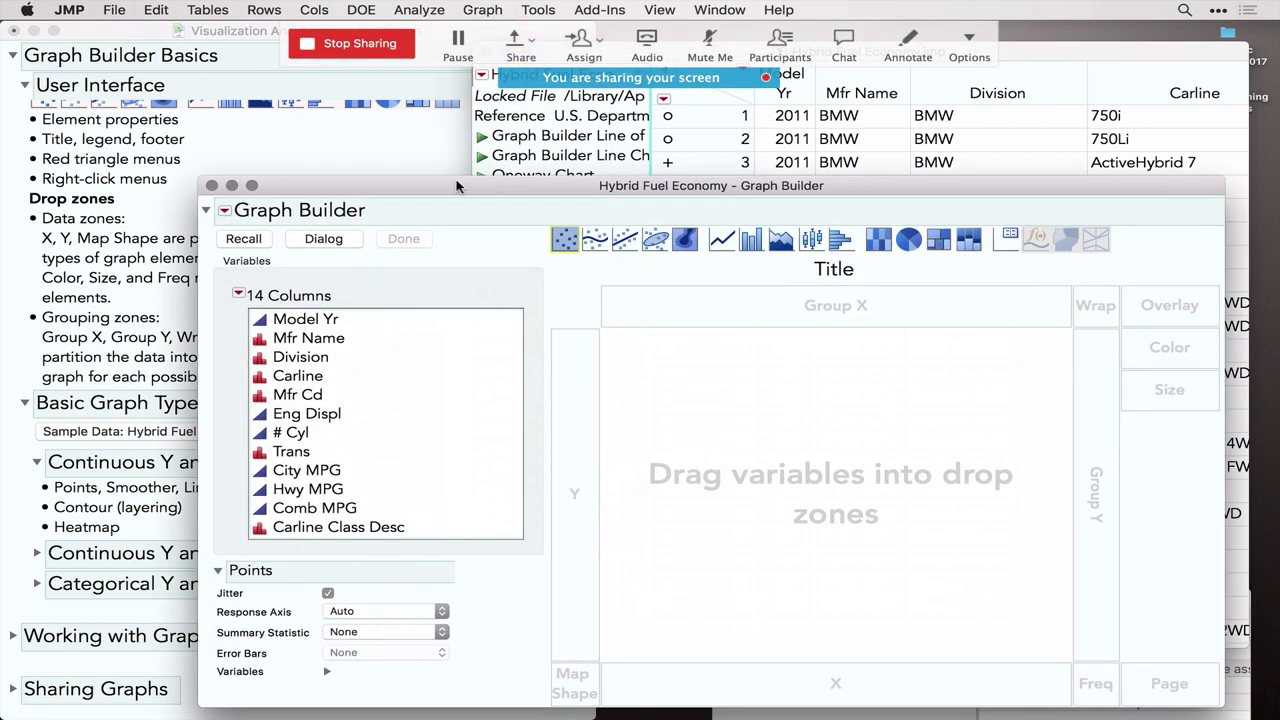
left_click_drag(462, 185, 517, 92)
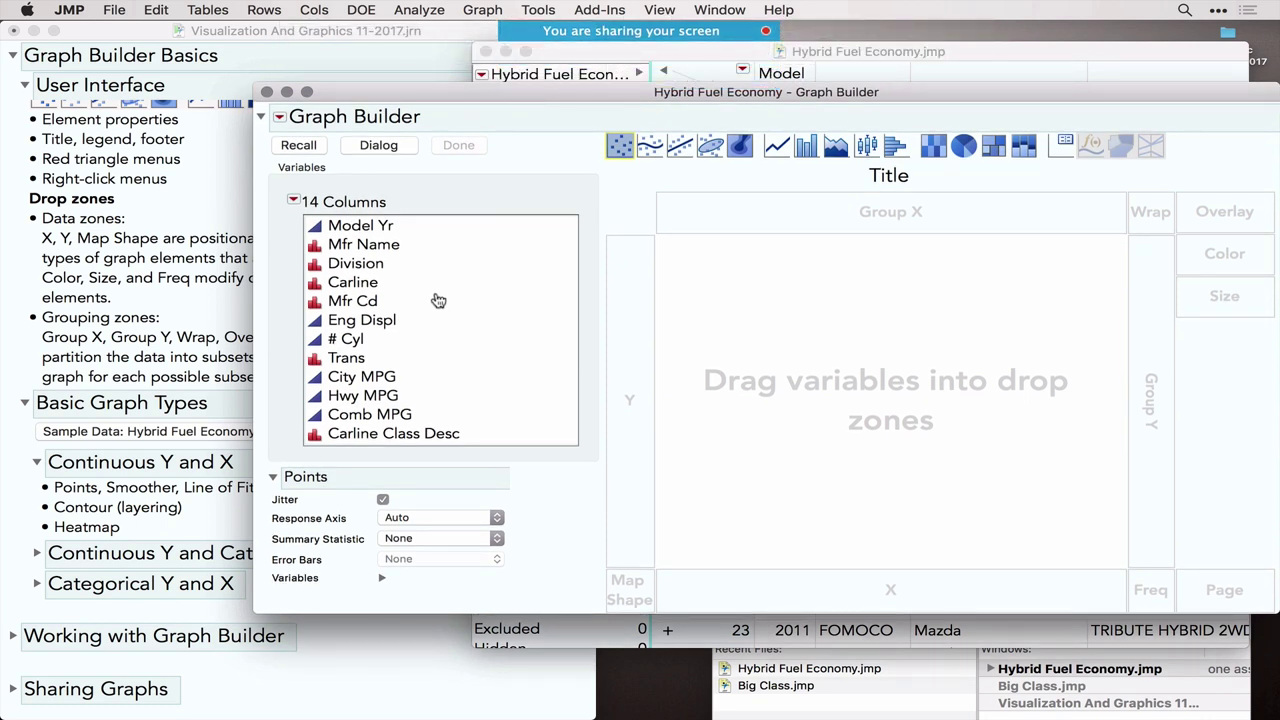
Assign City MPG to the Y zone, and bring the Hybrid Fuel Economy data table forward to show its row markers.
left_click(346, 381)
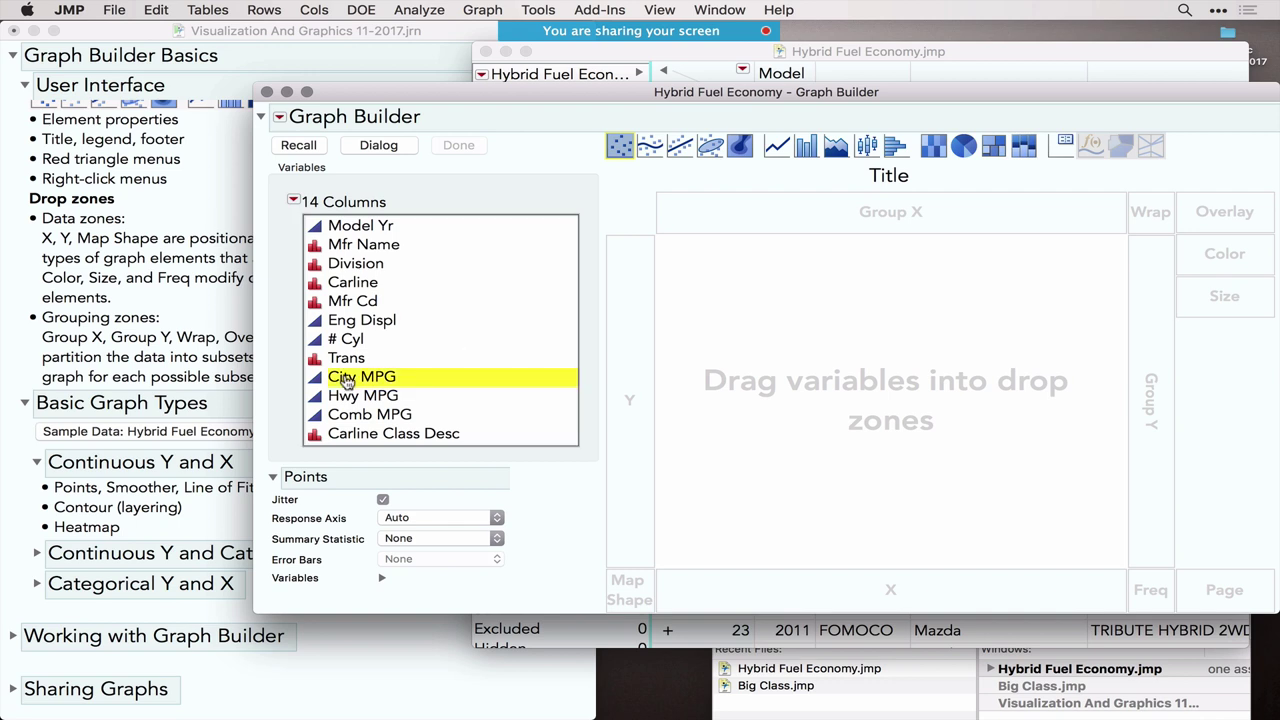
left_click_drag(346, 381, 620, 395)
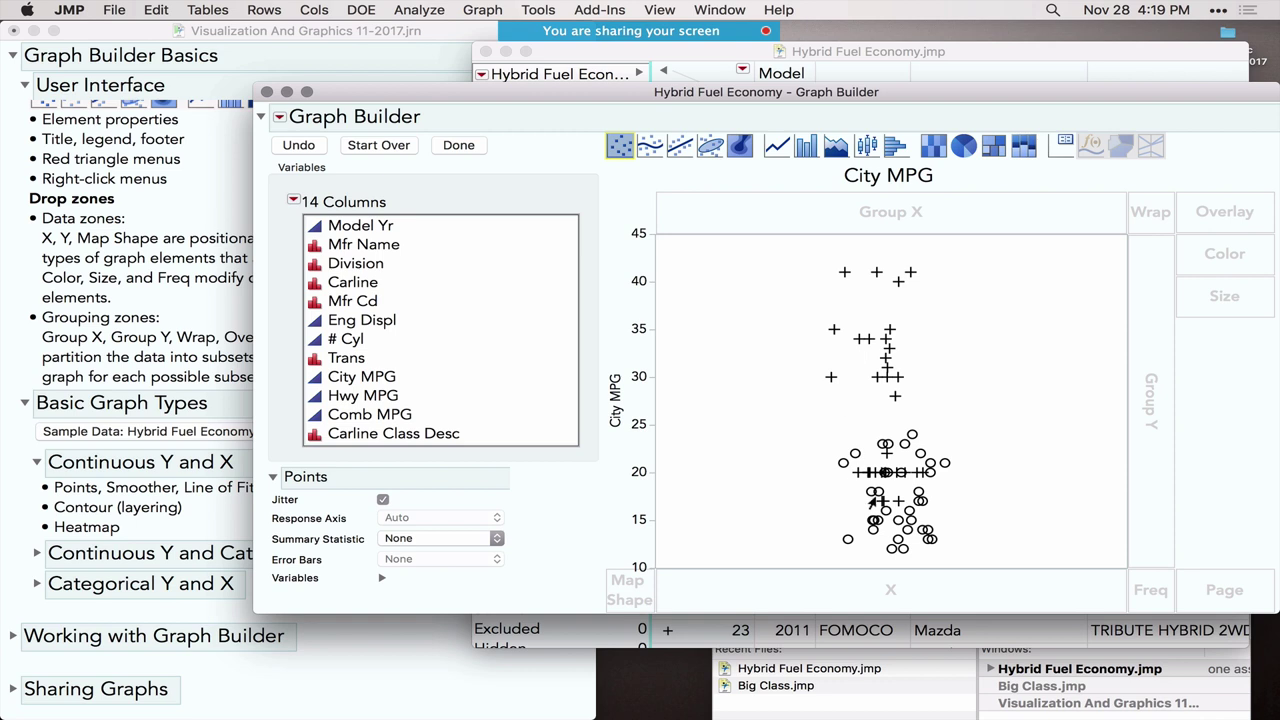
mouse_move(832, 331)
left_click(722, 56)
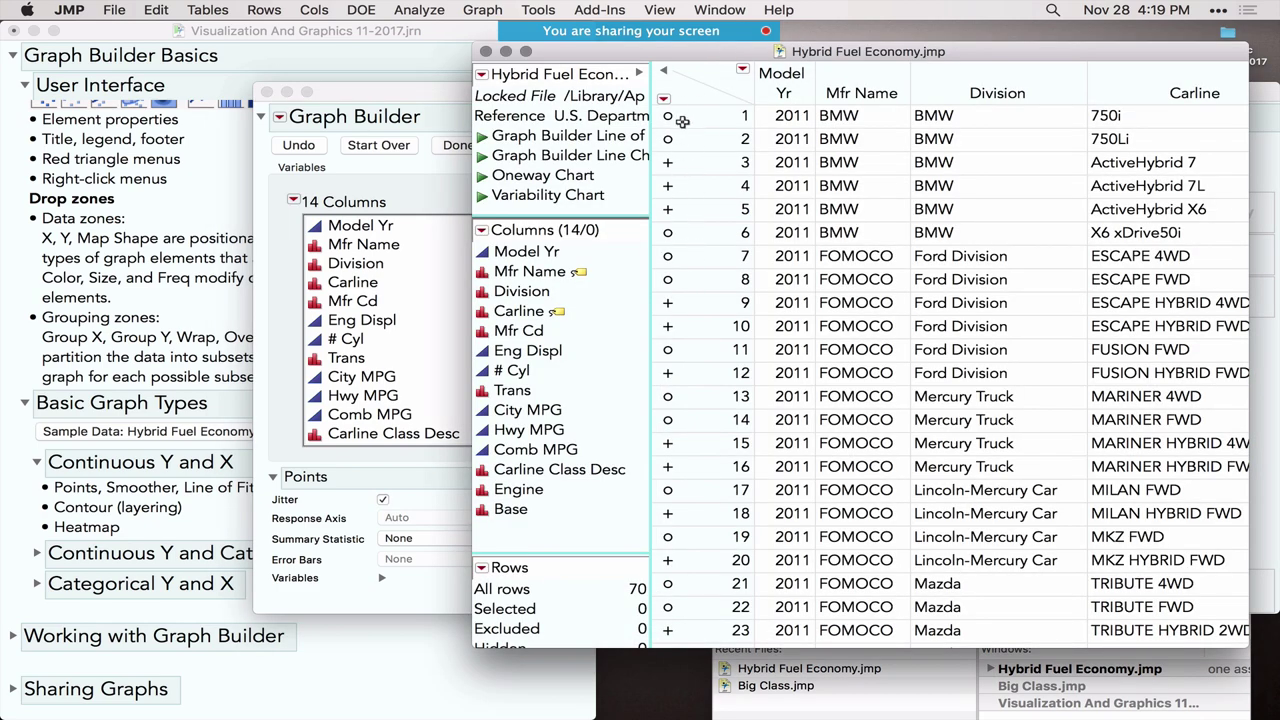
Look over the row commands of the Hybrid Fuel Economy table, and select the Engine column to compare it with the row markers.
left_click(663, 99)
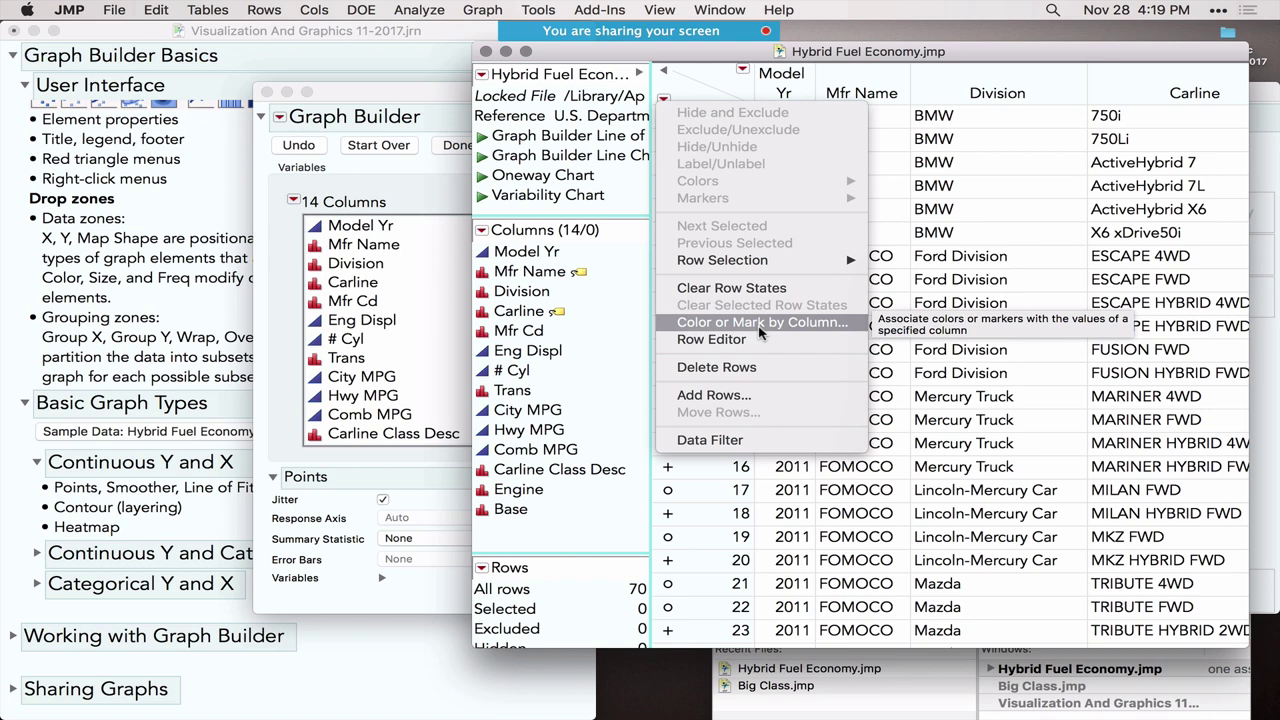
left_click(553, 539)
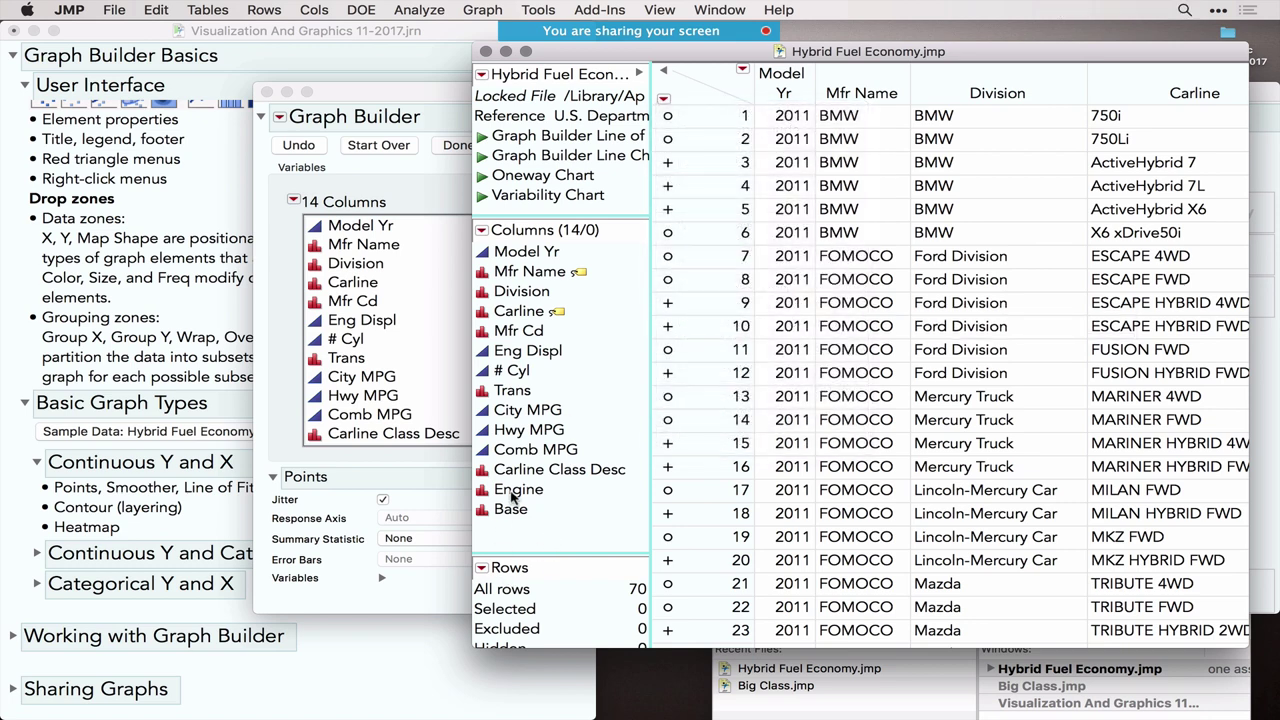
left_click(512, 492)
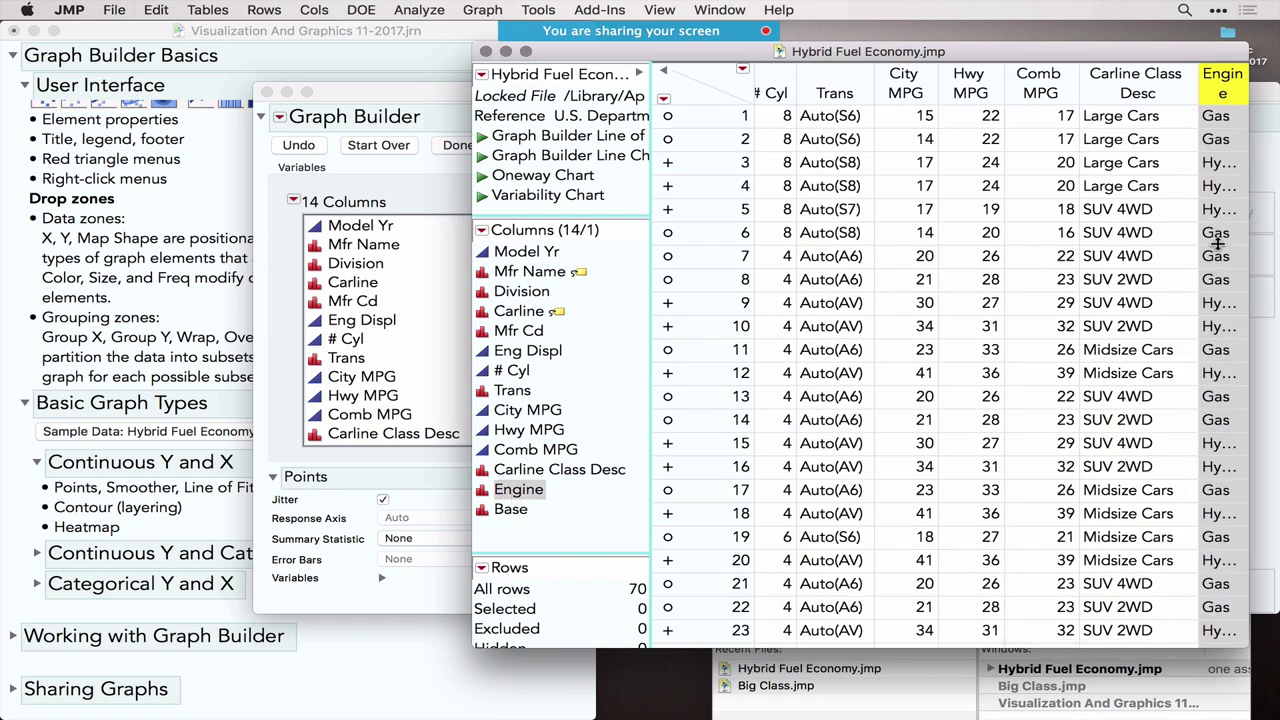
Return to Graph Builder, assign Eng Displ to the X zone, and replace the smoother with a line of fit.
left_click(430, 101)
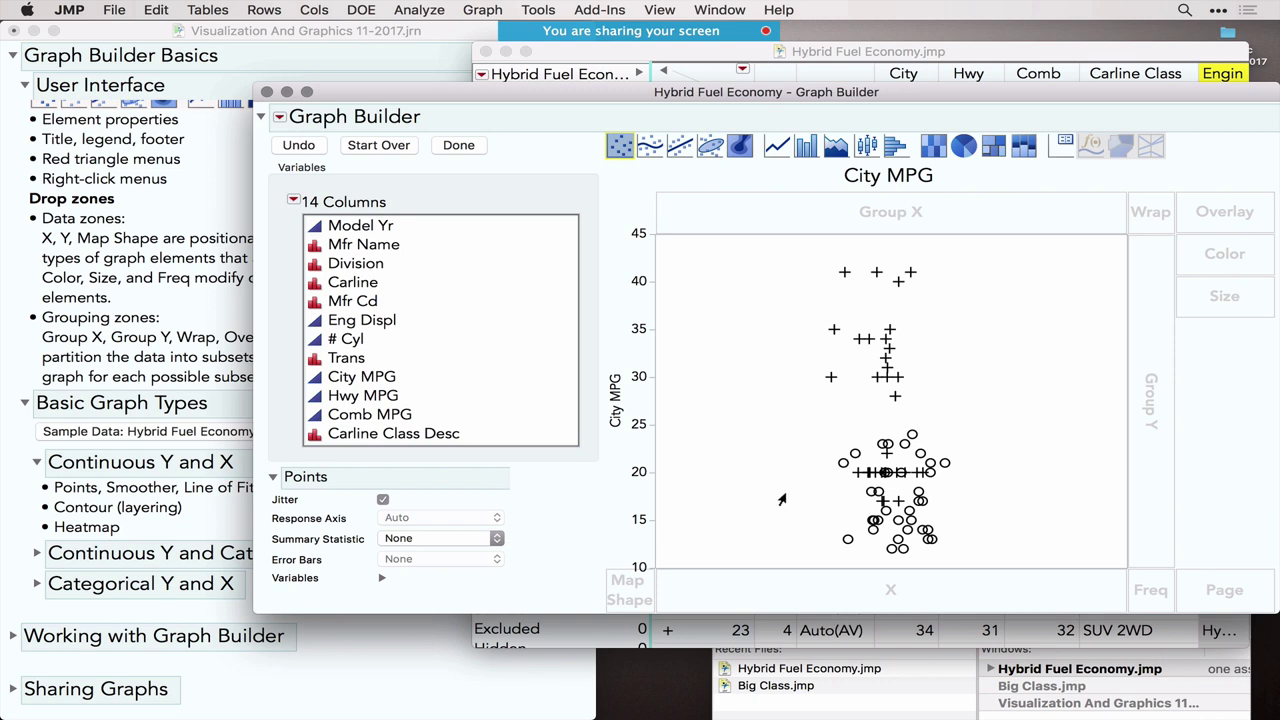
left_click(350, 327)
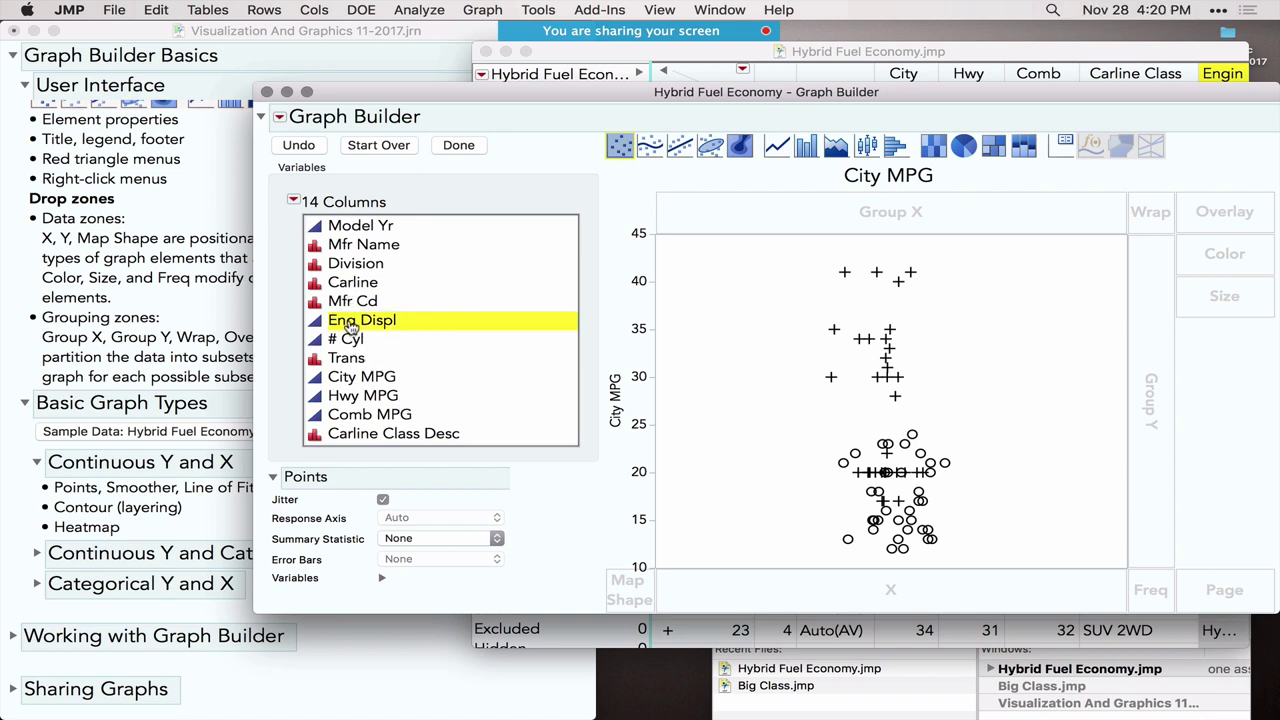
left_click_drag(350, 327, 903, 597)
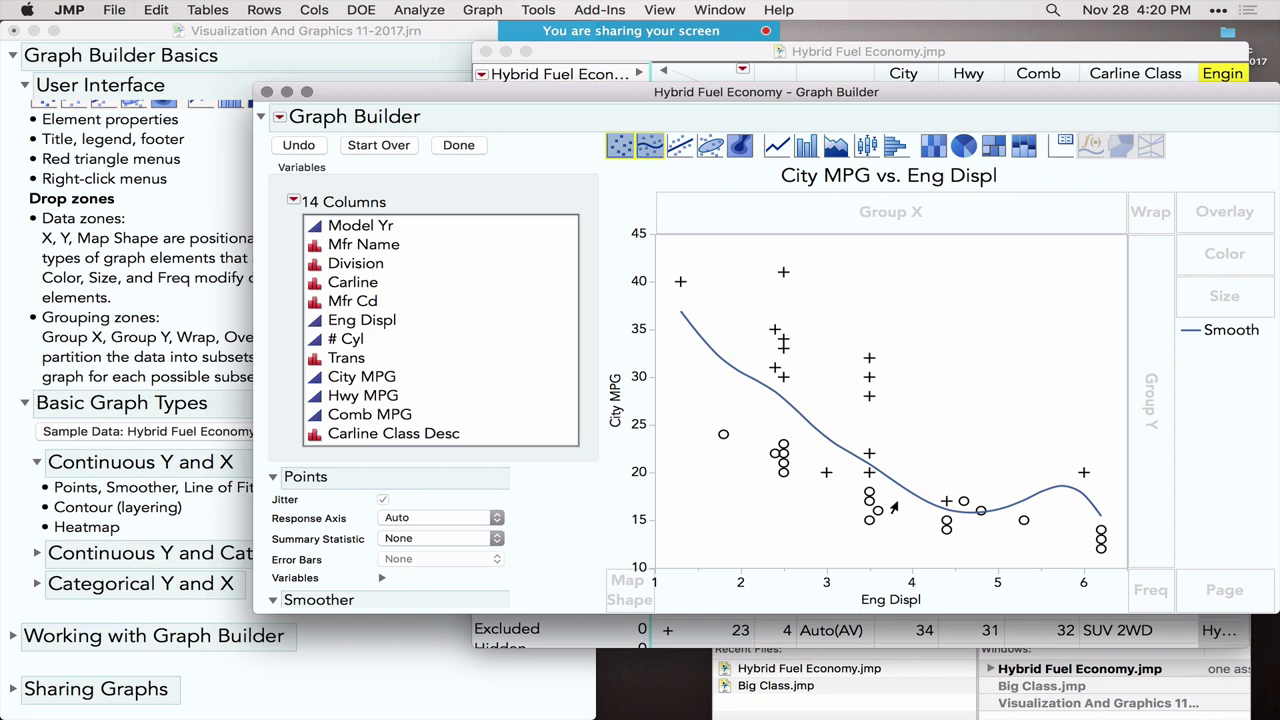
left_click(683, 148)
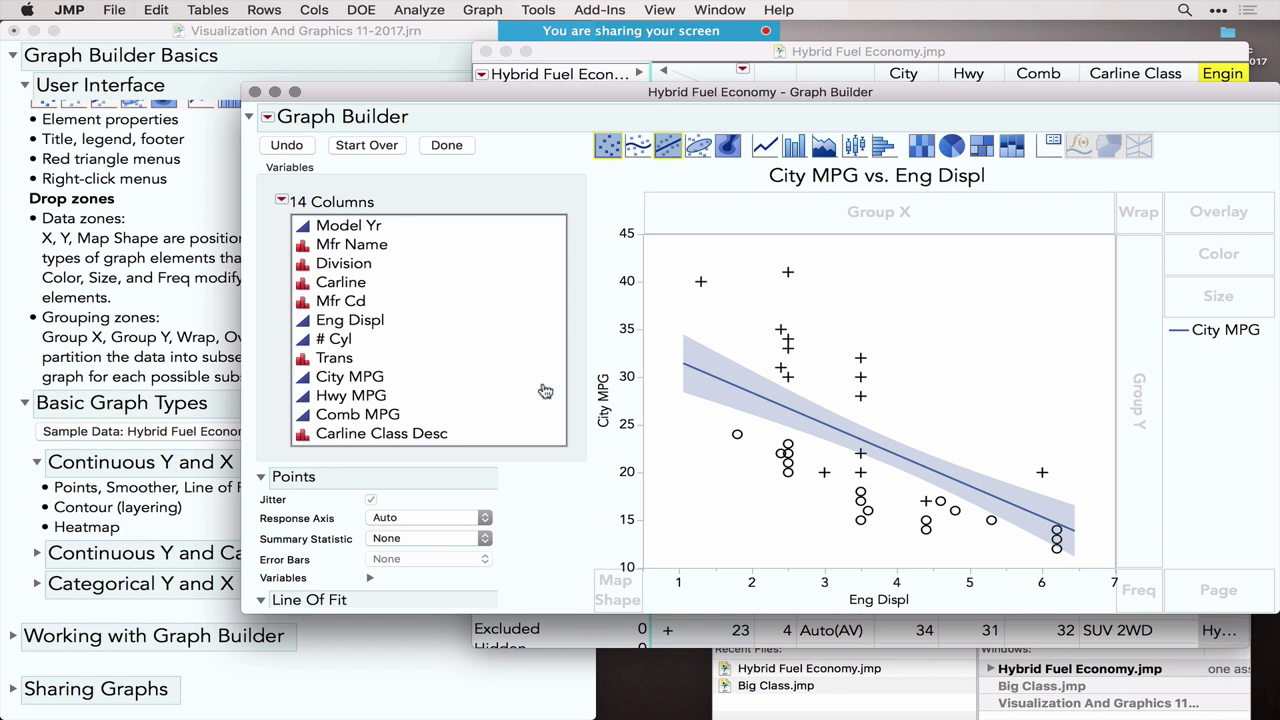
Split the graph by assigning Engine to the Wrap zone, and move Engine from there to the Overlay zone.
scroll(341, 336, "down", 1)
scroll(341, 332, "down", 1)
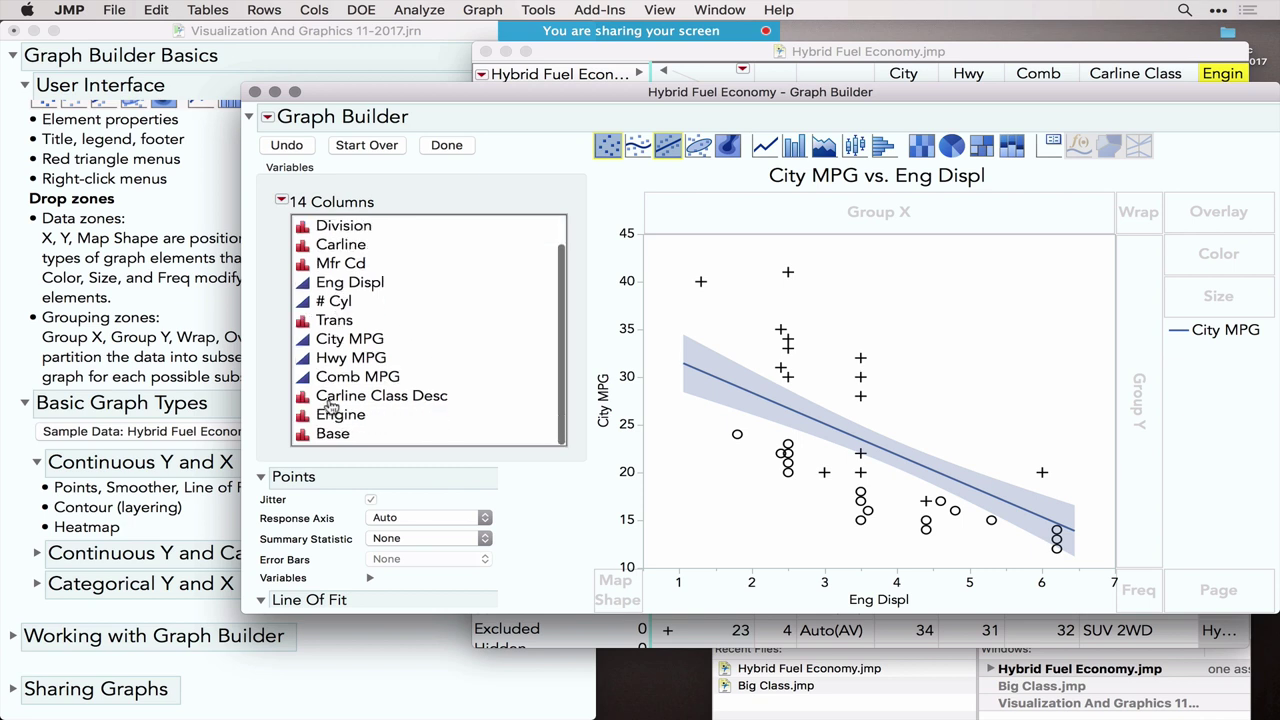
left_click(341, 416)
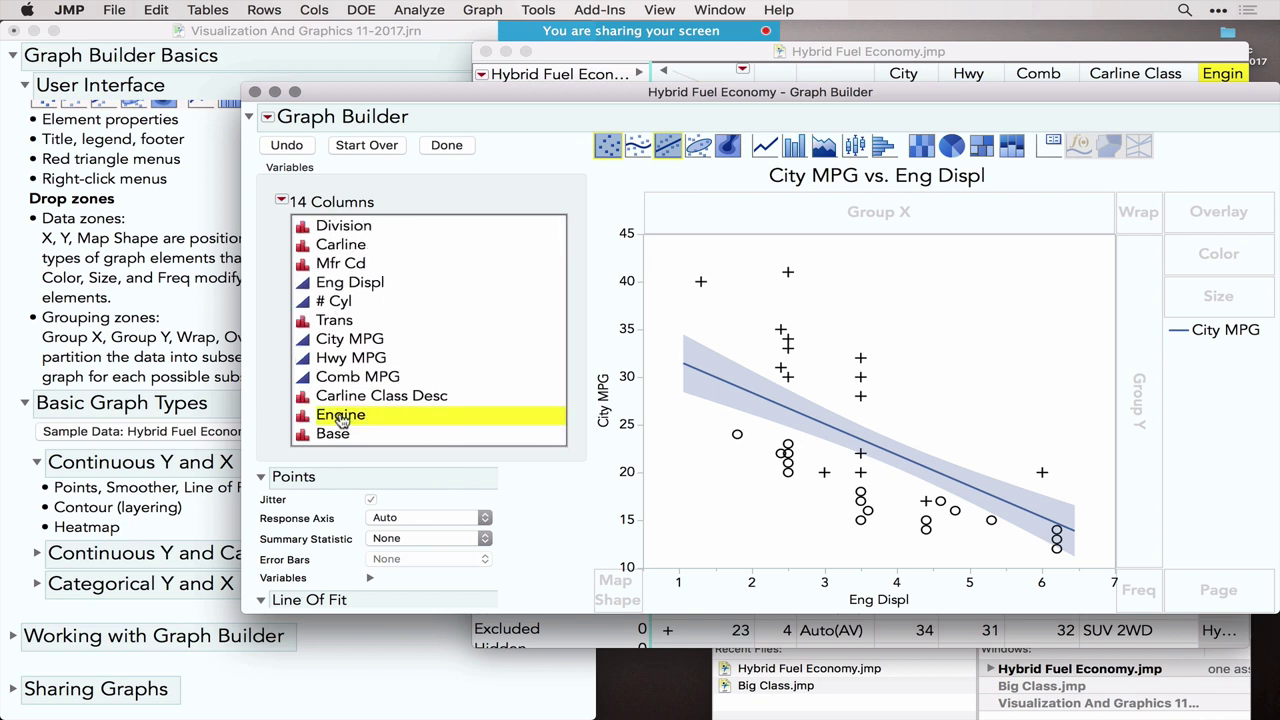
left_click_drag(341, 420, 1135, 213)
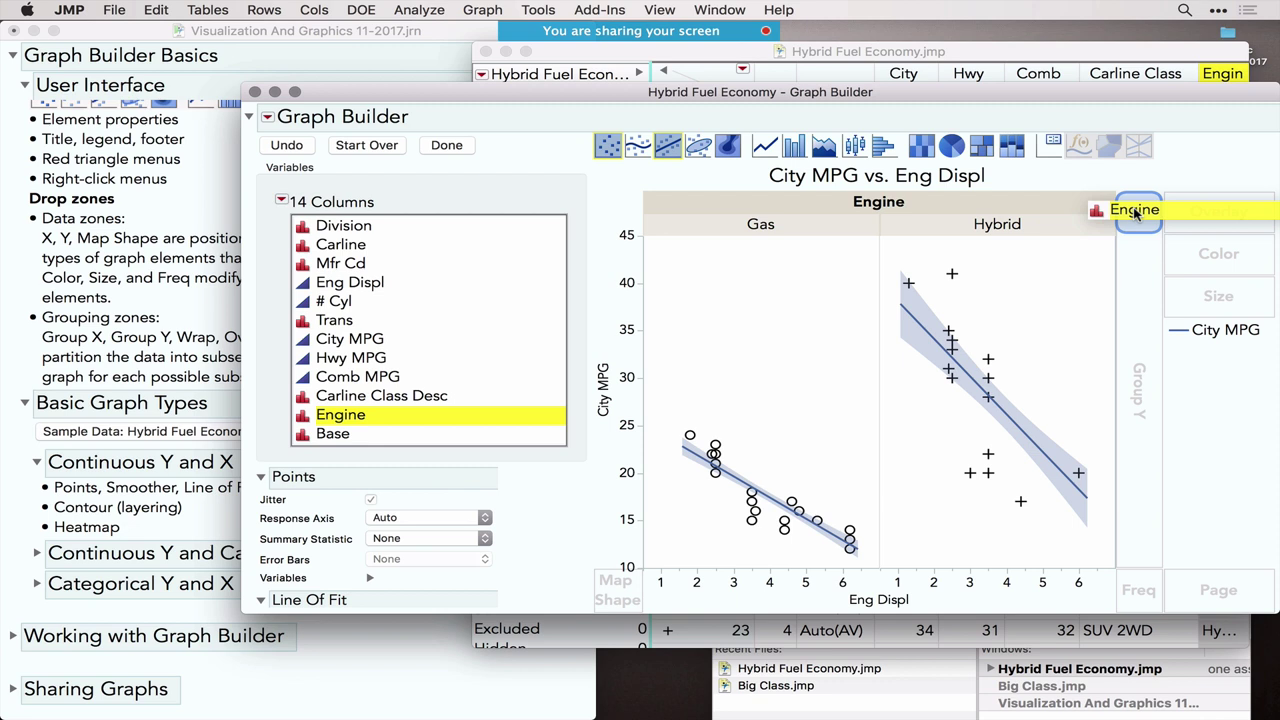
left_click_drag(1135, 213, 1136, 213)
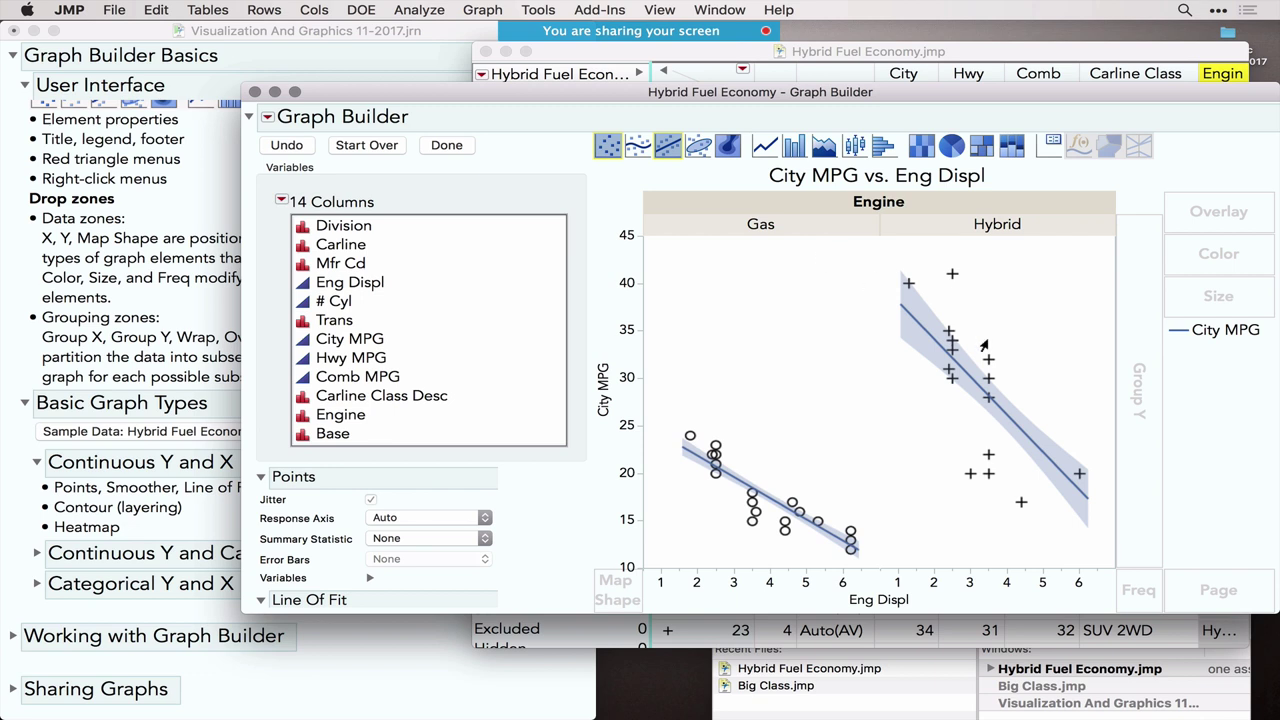
mouse_move(558, 539)
left_mouse_down()
mouse_move(724, 356)
mouse_move(912, 564)
mouse_move(698, 527)
left_mouse_up()
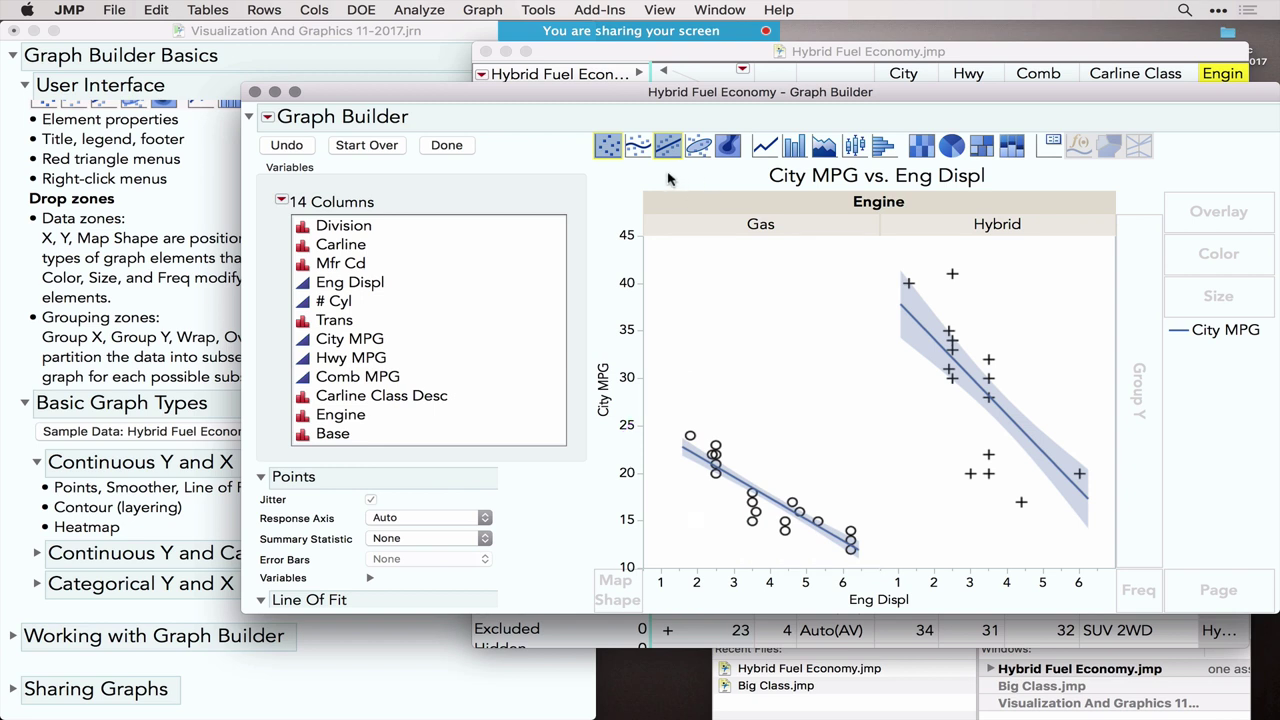
left_click_drag(650, 178, 710, 197)
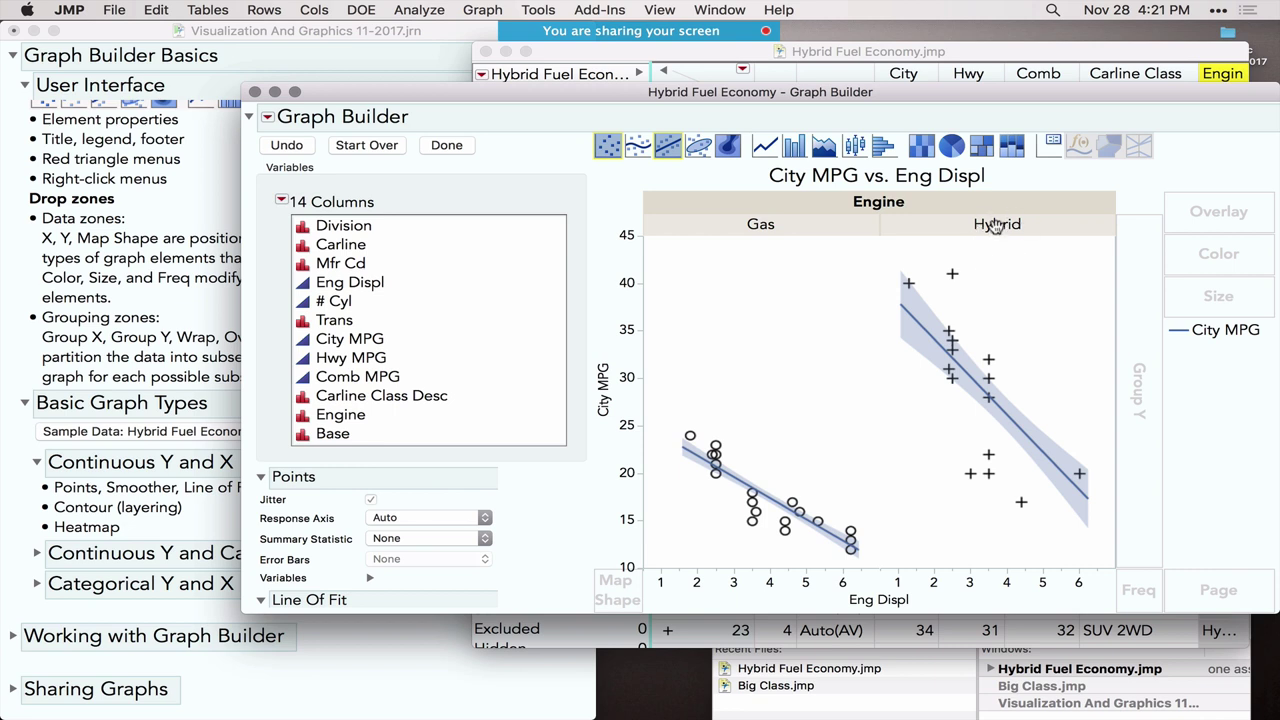
left_click_drag(875, 205, 1203, 215)
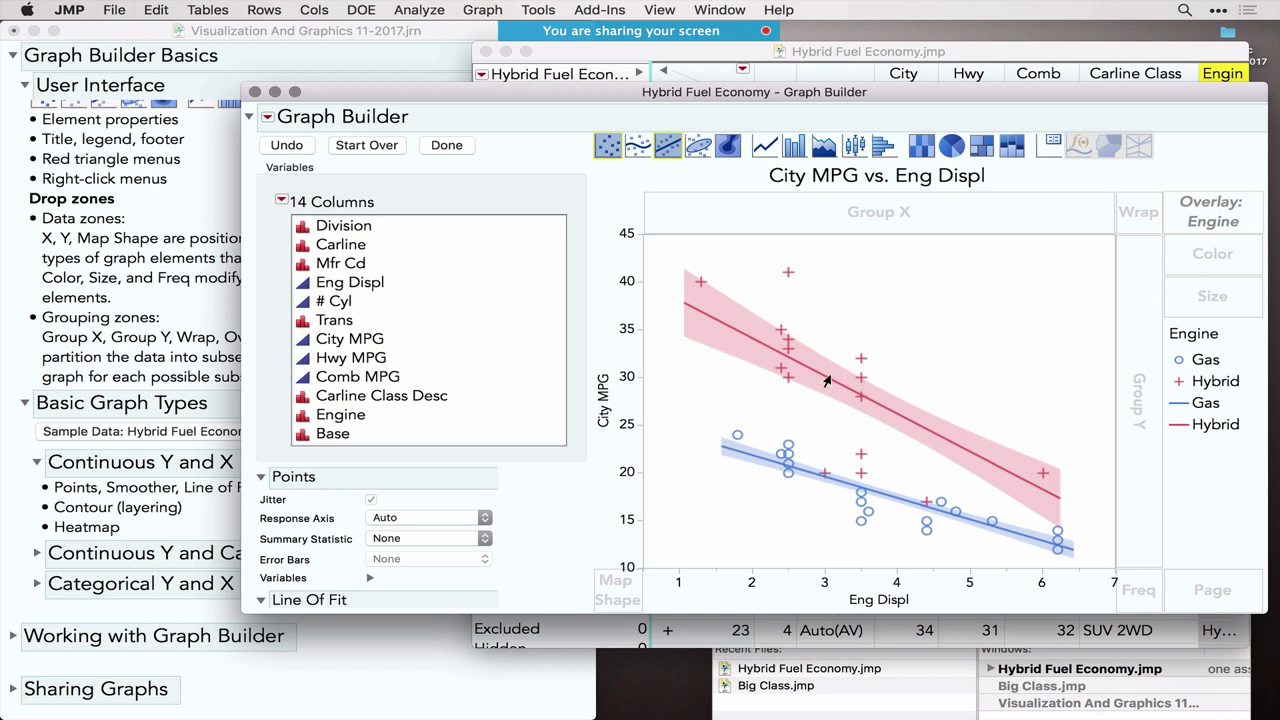
mouse_move(1212, 458)
left_mouse_down()
mouse_move(1186, 302)
mouse_move(1146, 449)
mouse_move(1217, 463)
left_mouse_up()
Switch the graph to a line and on to ellipses, and layer points over the ellipses.
left_click(766, 148)
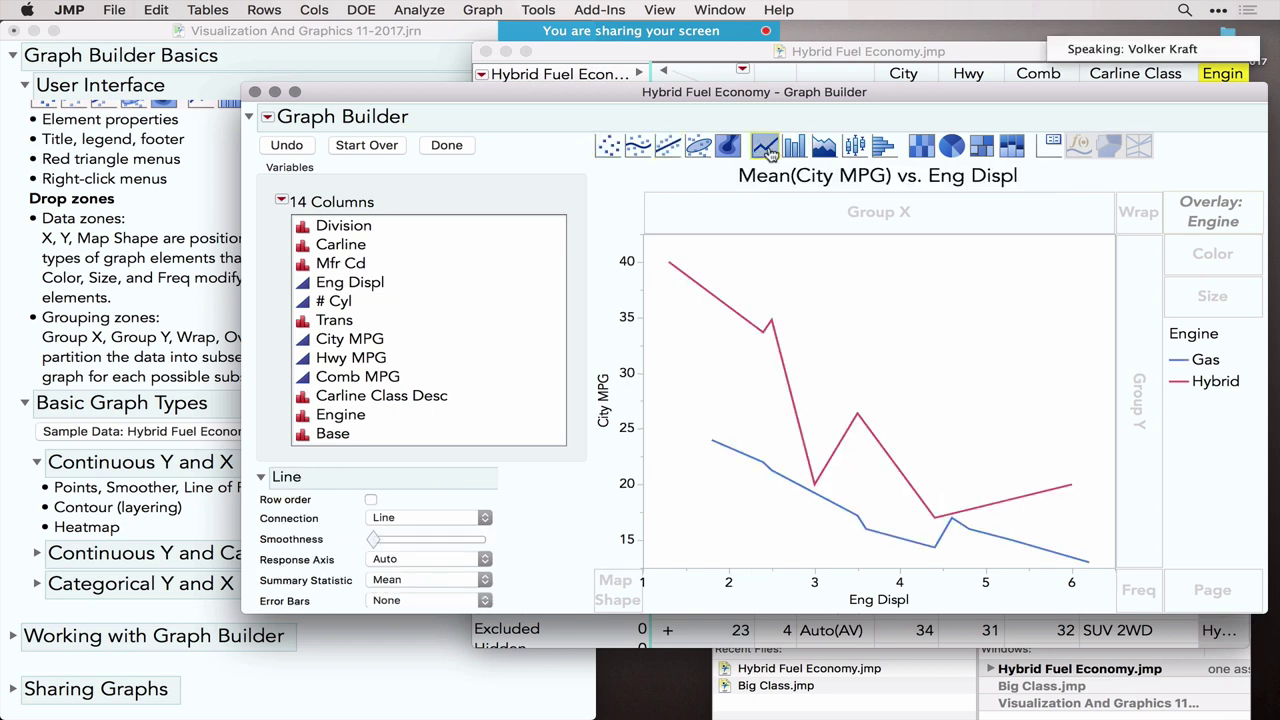
left_click(699, 148)
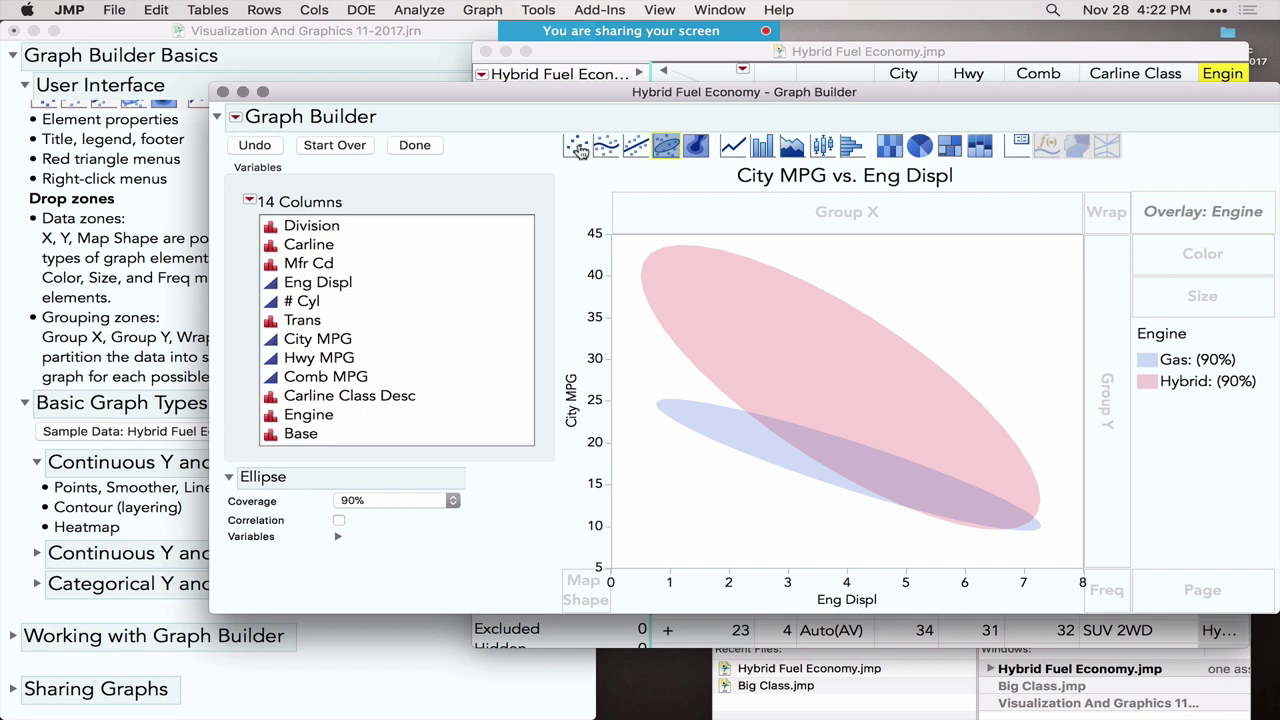
left_click_drag(579, 148, 771, 322)
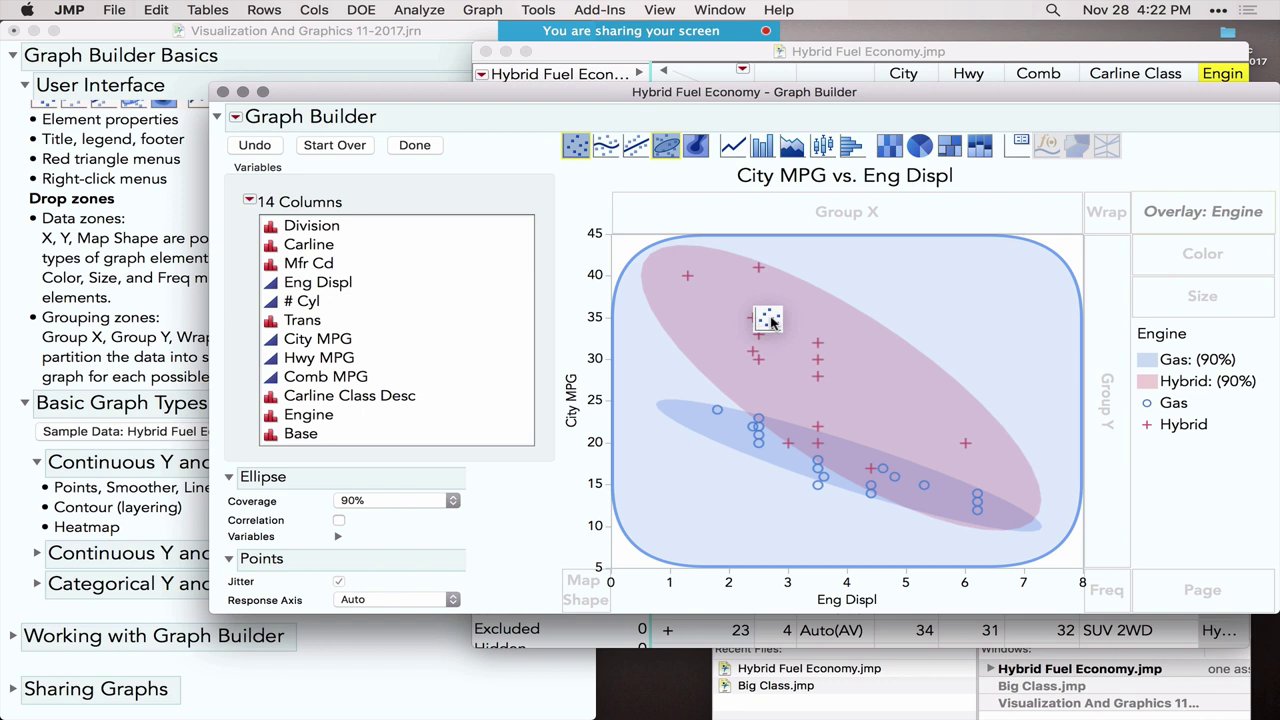
left_click_drag(771, 322, 772, 322)
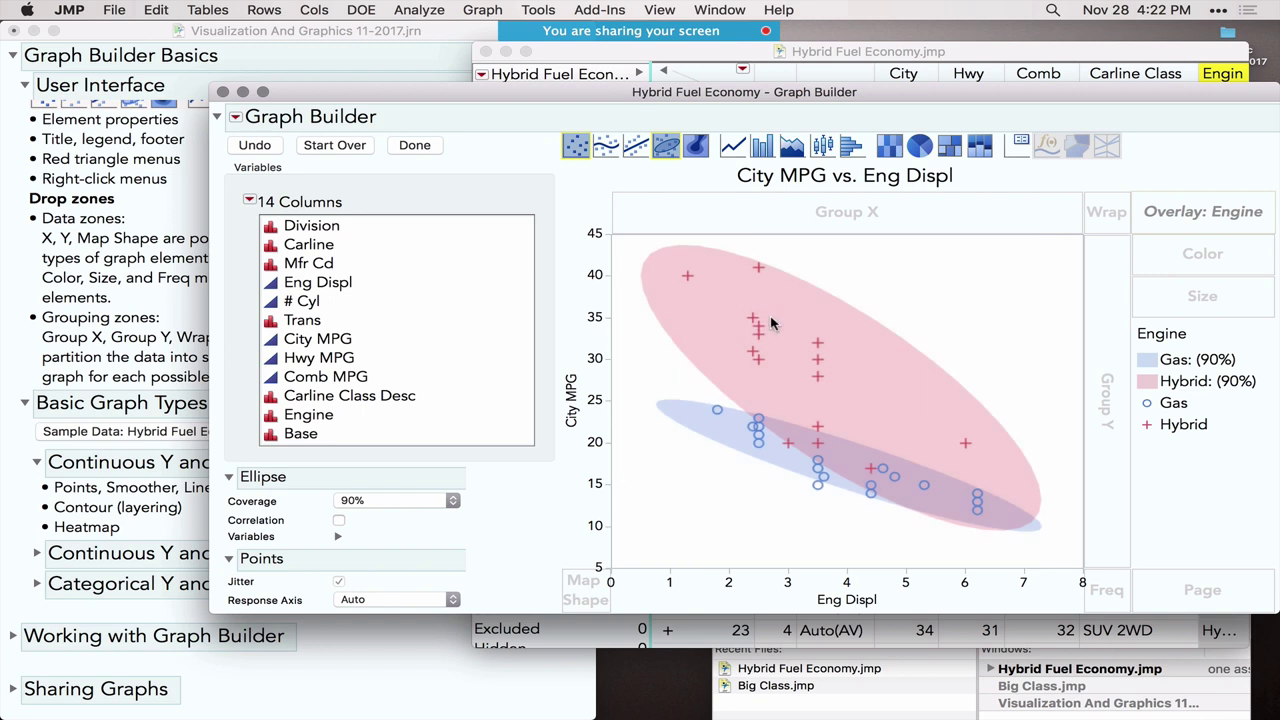
Remove the ellipses to leave only the points, and add the ellipse element back to the points.
left_click(665, 150)
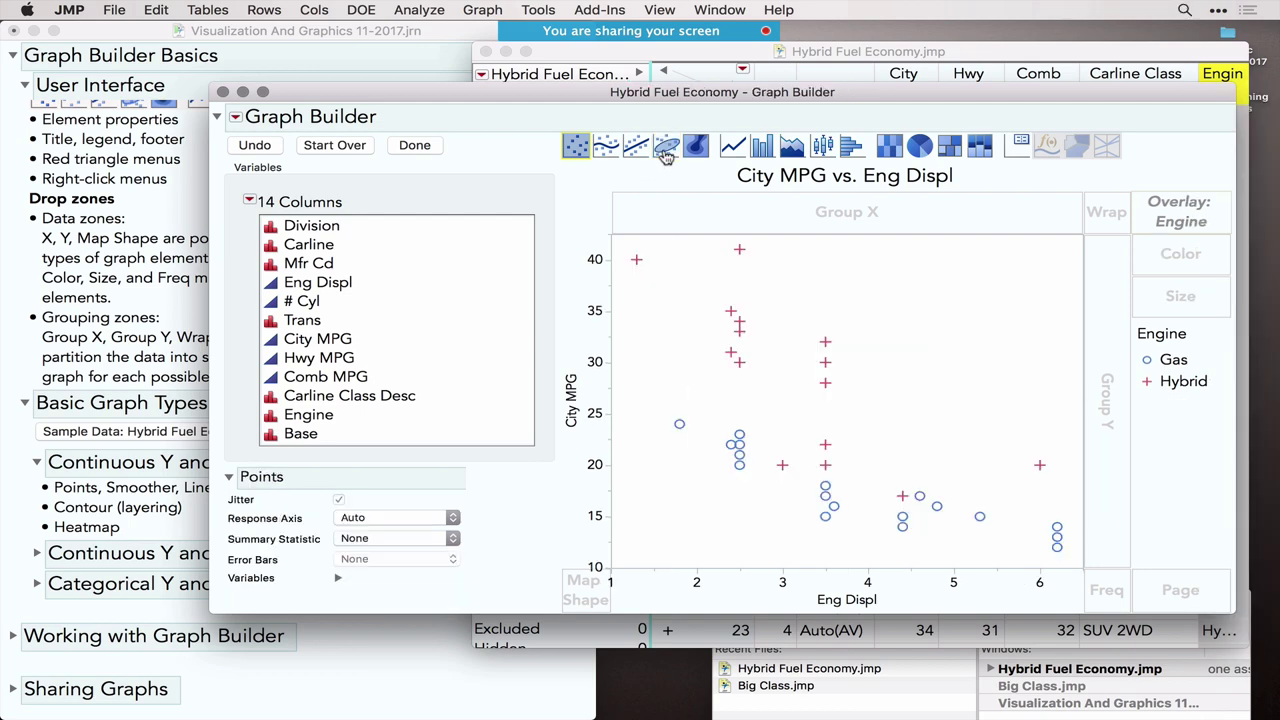
left_click(579, 147)
left_click(579, 147)
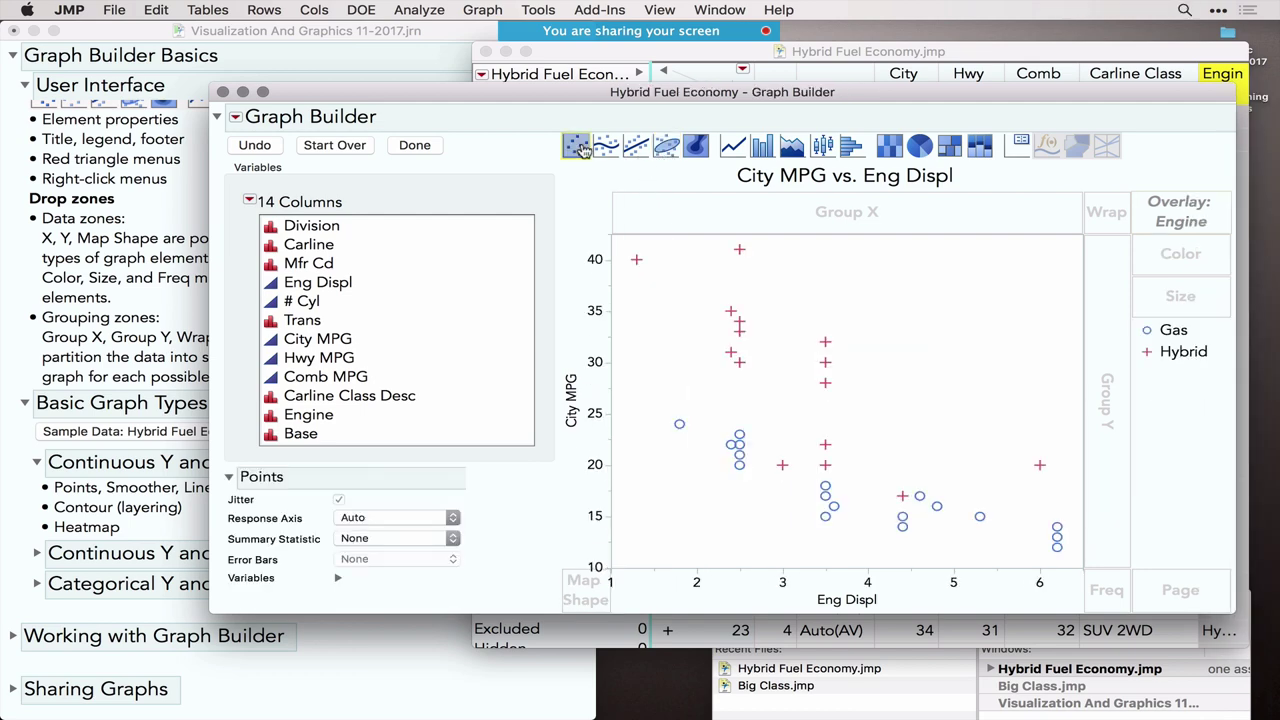
left_click(667, 147)
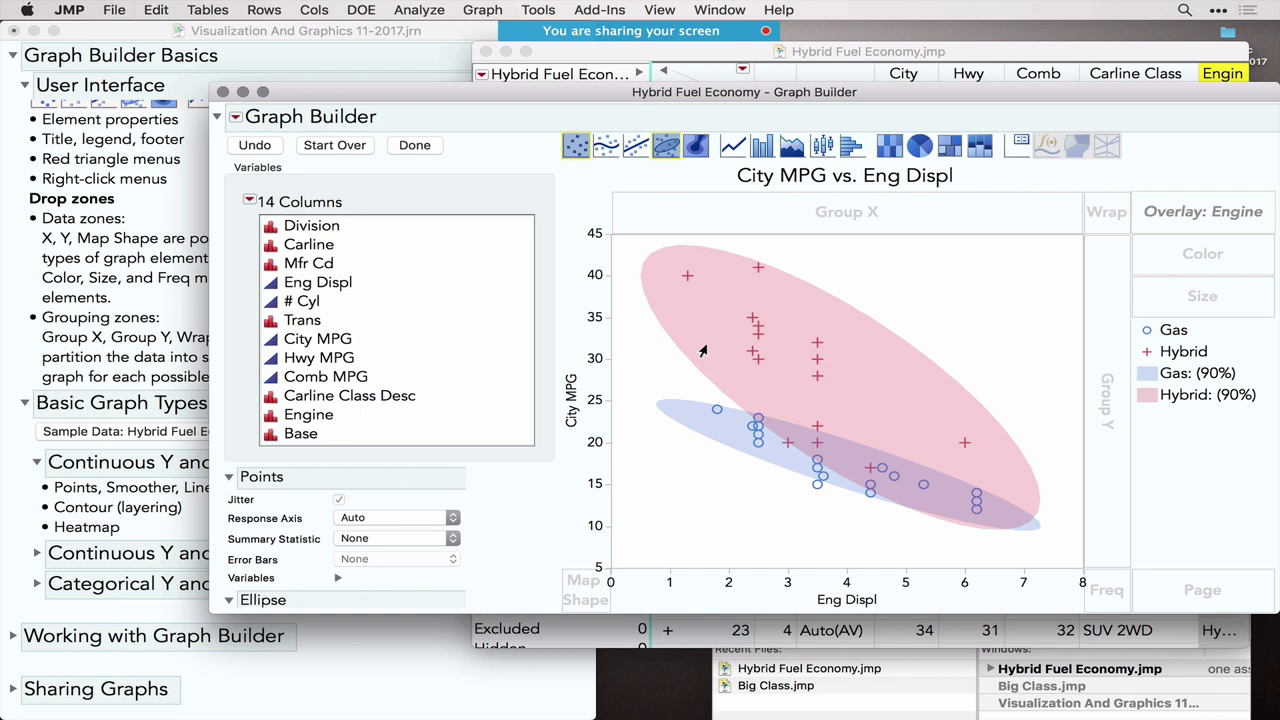
Show the data as contours, switch to a heatmap, and select its cell above Eng Displ 6 between 20 and 25 City MPG.
left_click(695, 147)
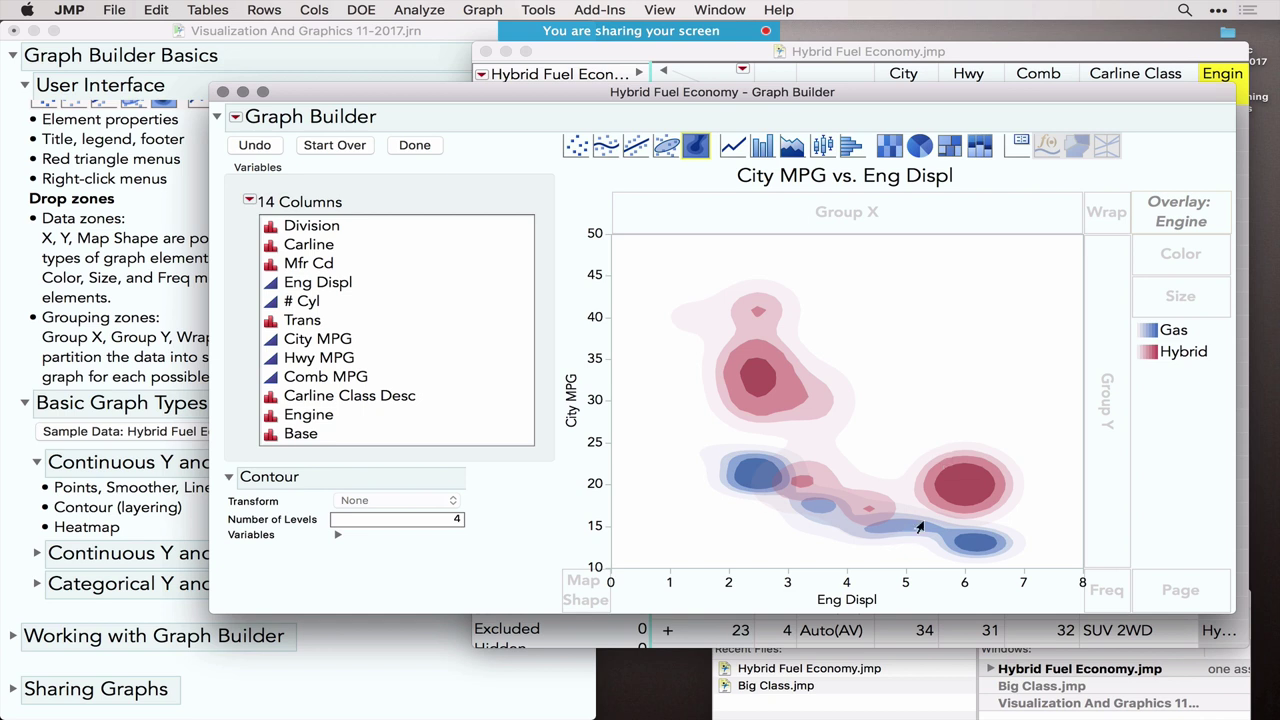
left_click(891, 147)
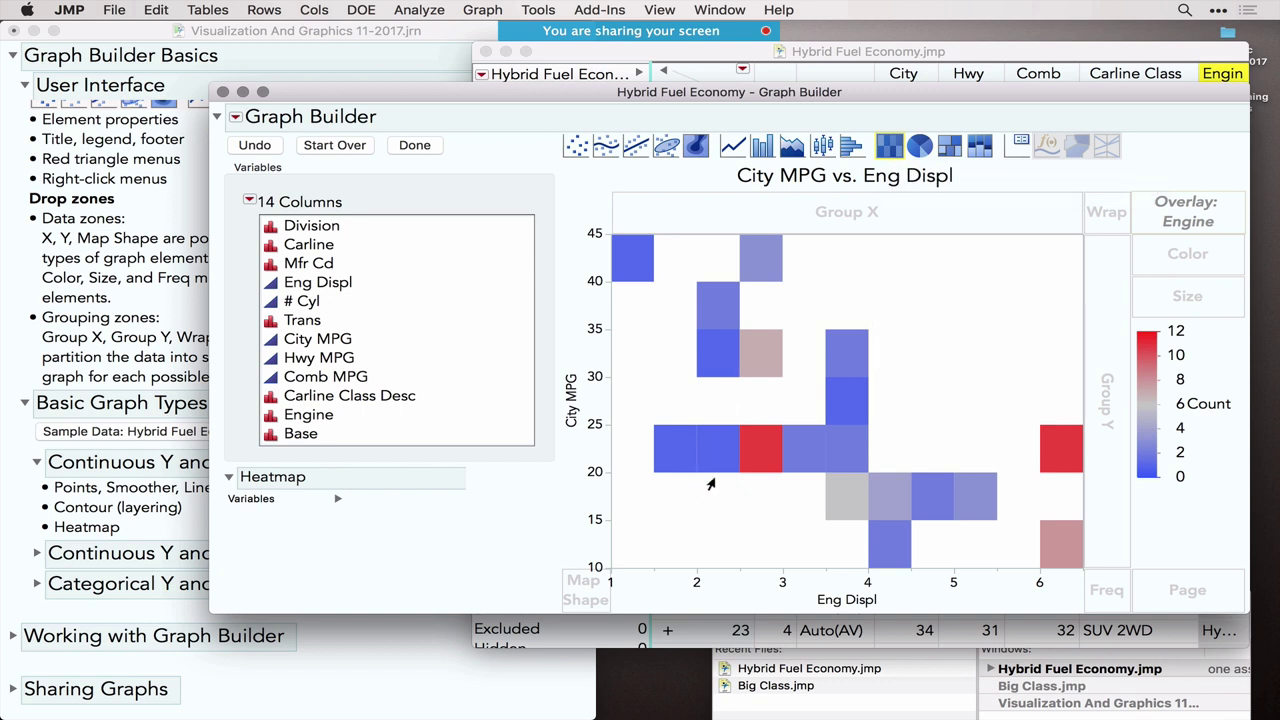
mouse_move(763, 451)
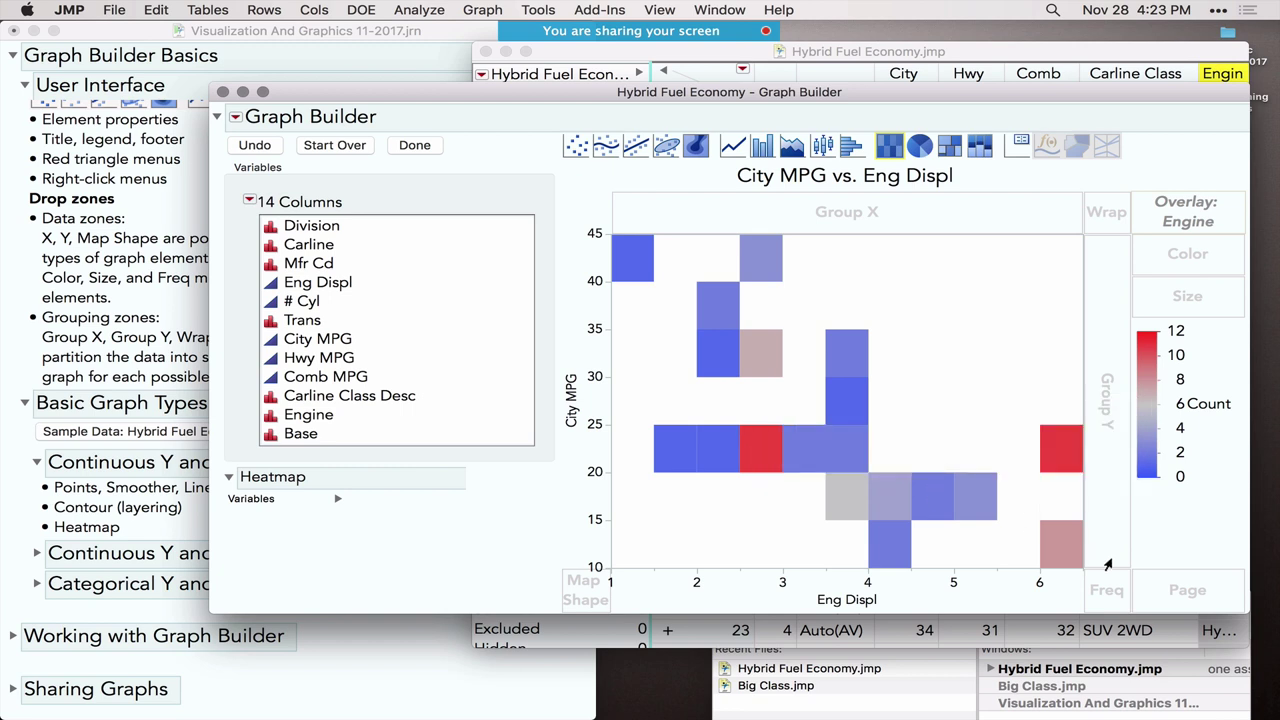
left_click(1050, 455)
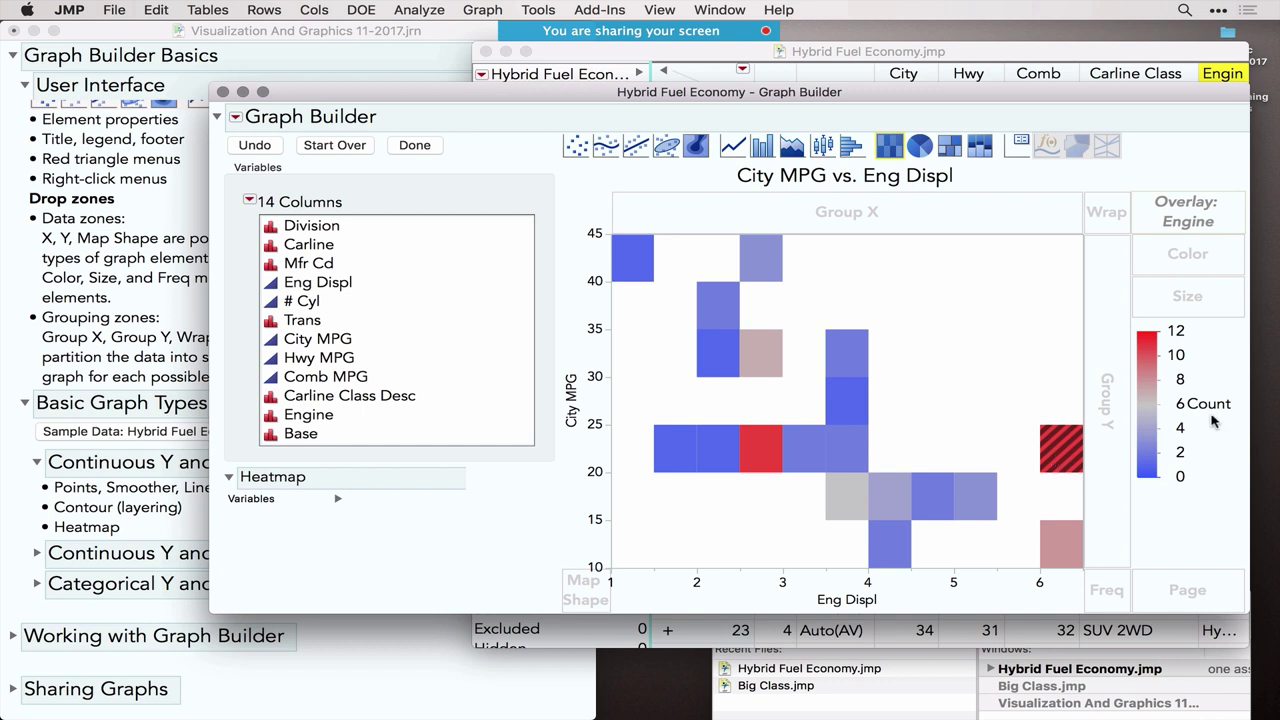
Set the heatmap legend's gradient to the diverging Green to White to Red color theme.
right_click(1150, 393)
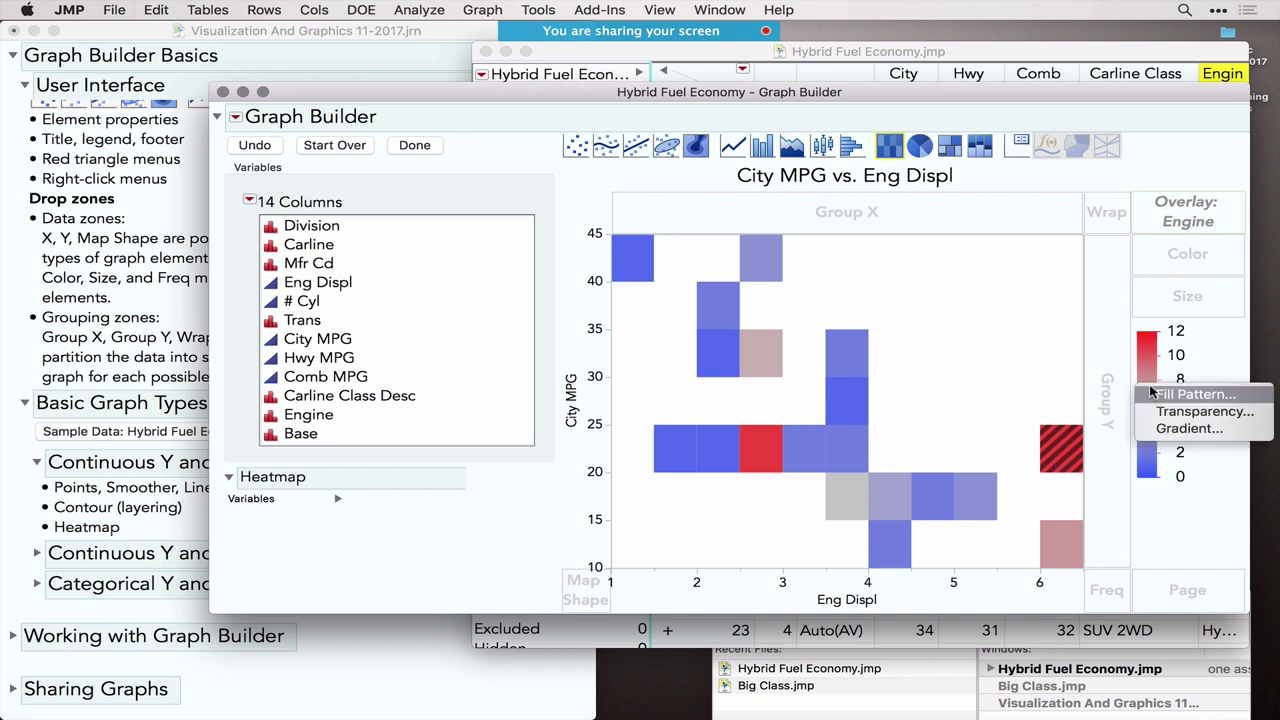
left_click(1190, 430)
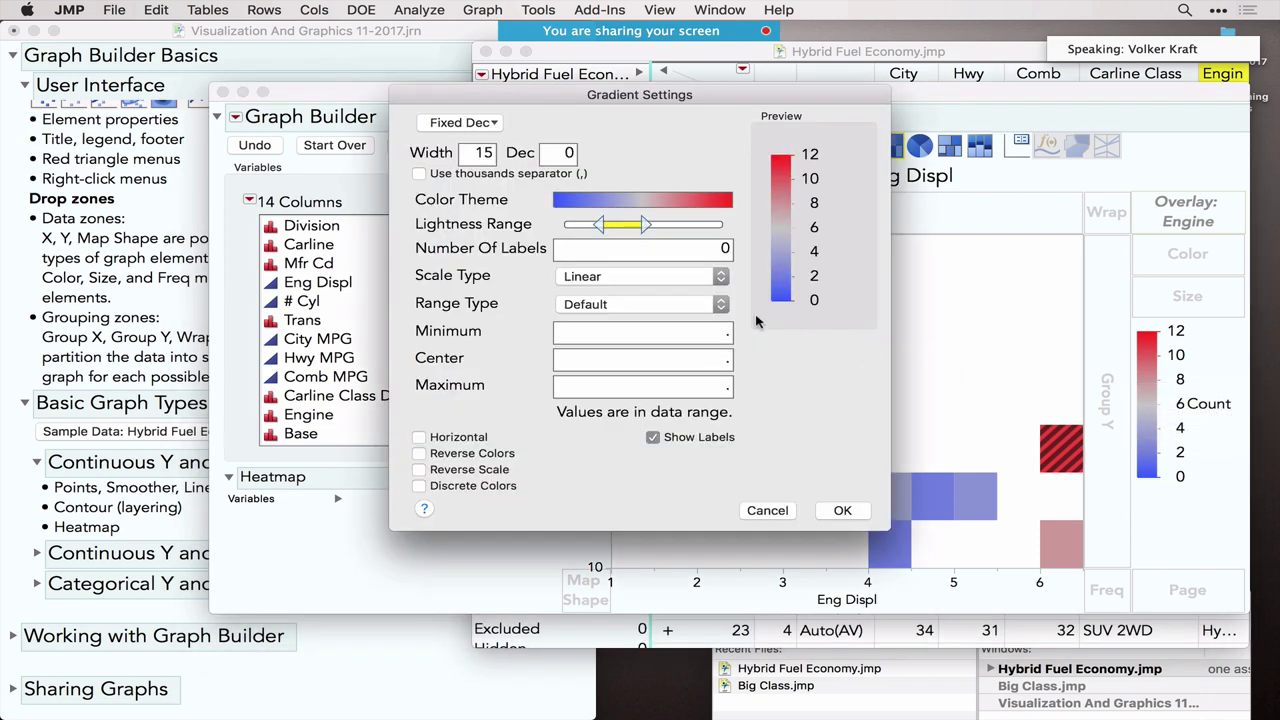
left_click(630, 200)
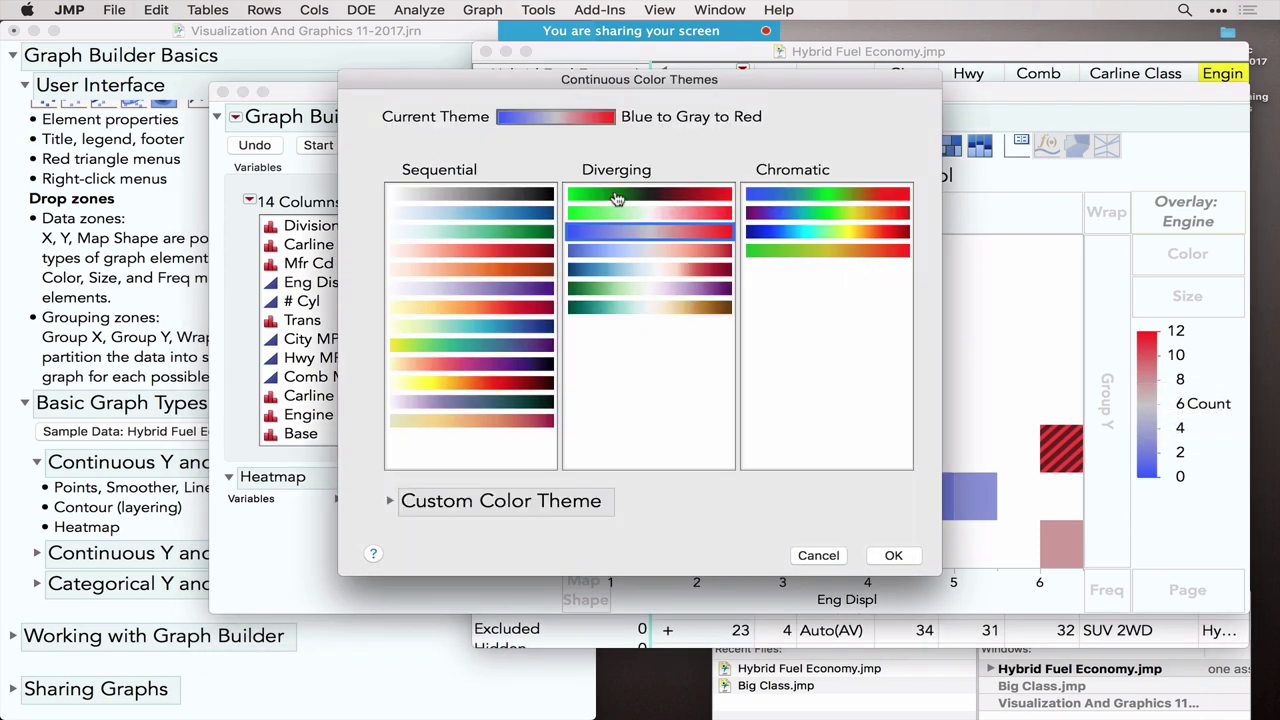
left_click(620, 213)
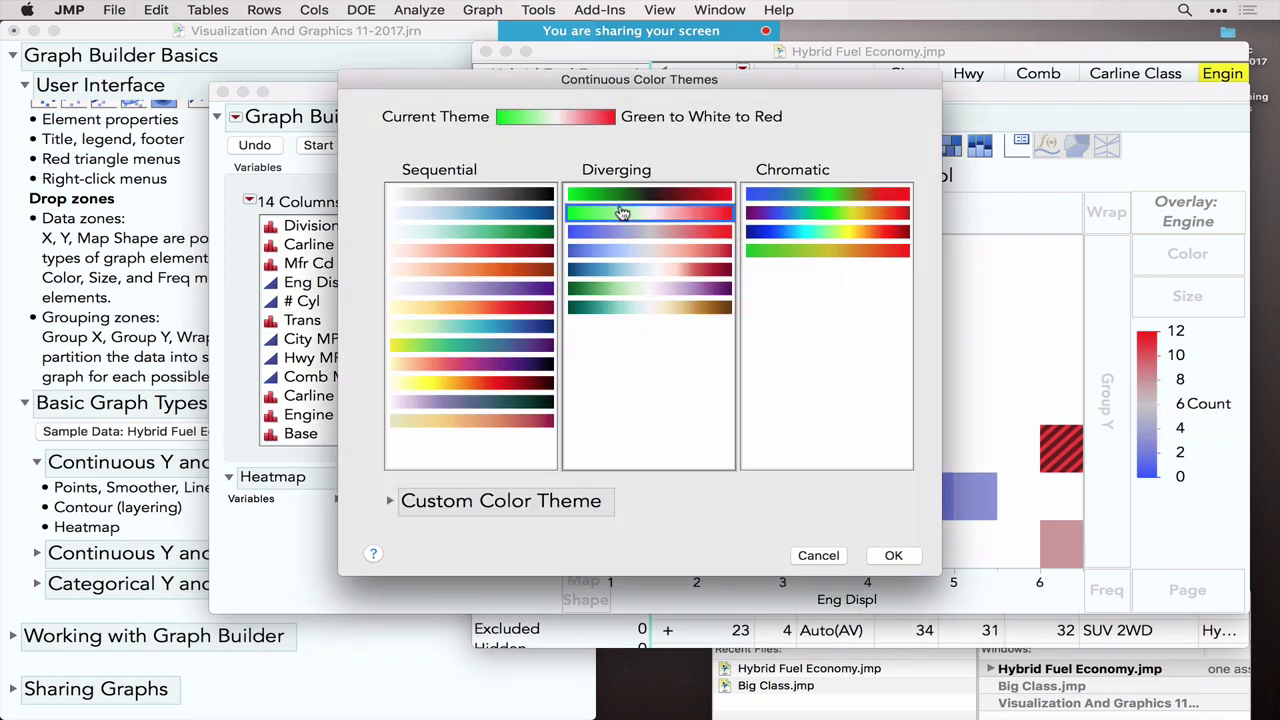
left_click(895, 555)
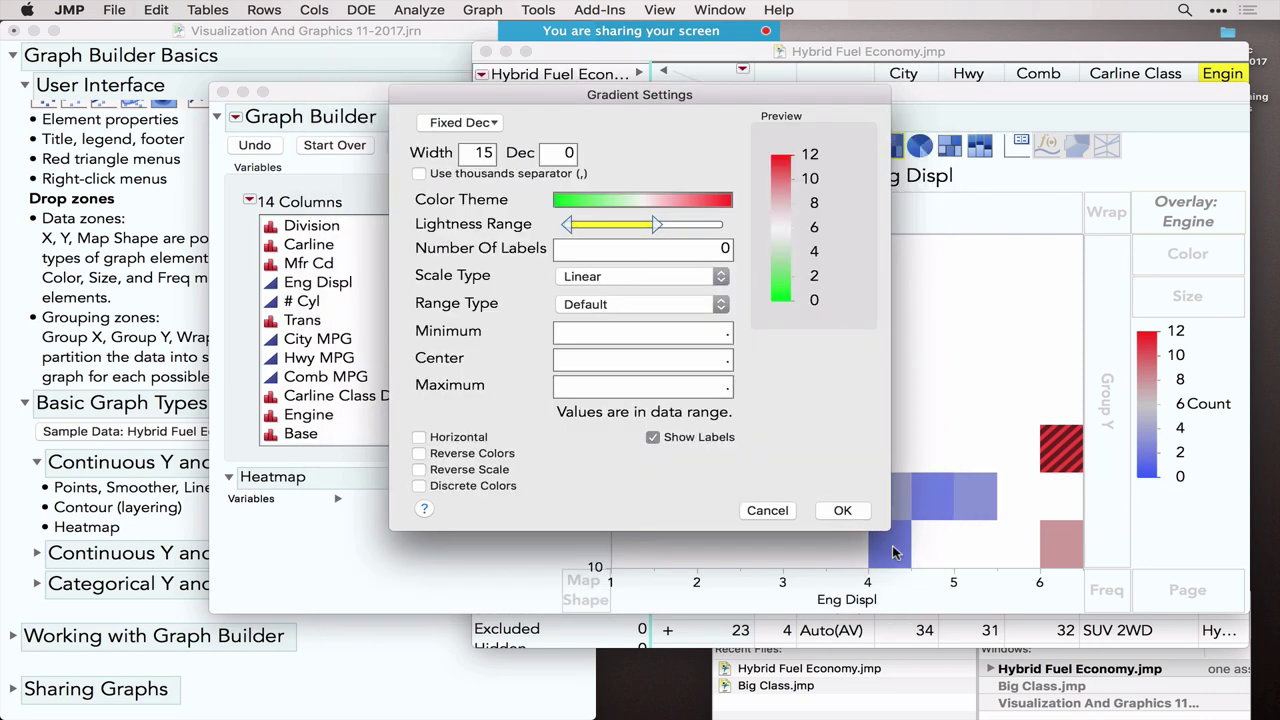
left_click(844, 511)
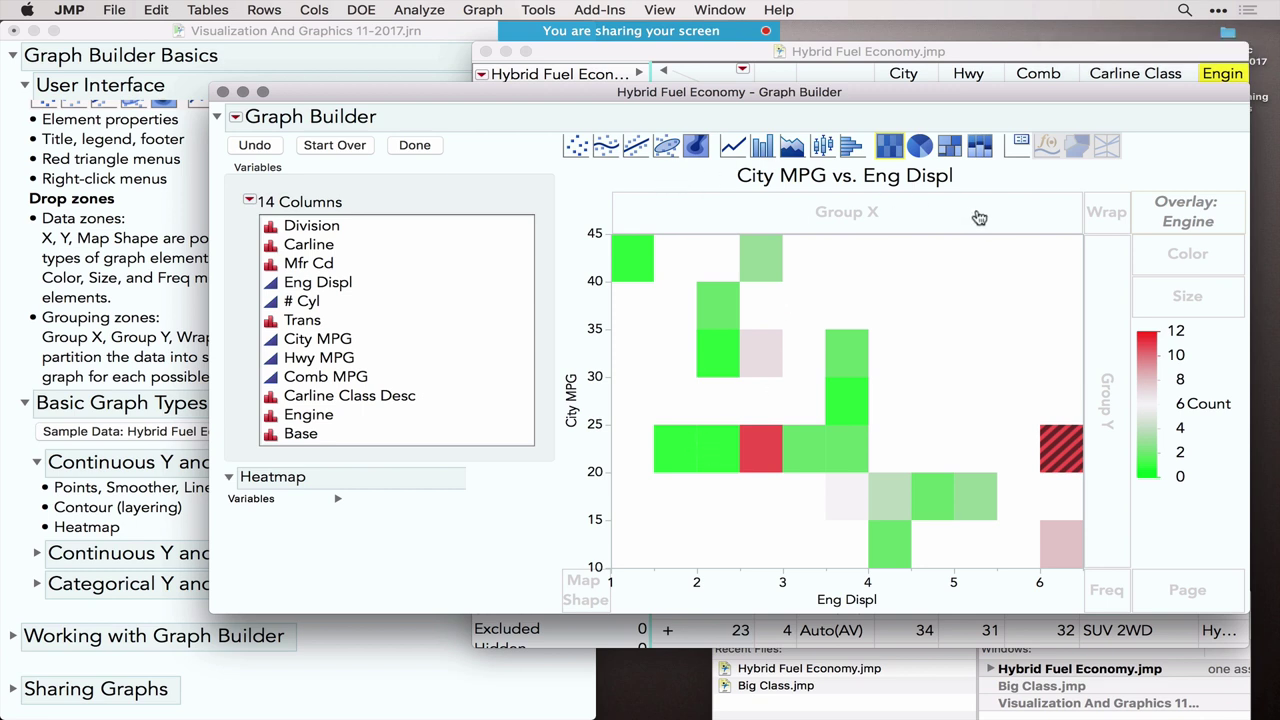
Start the graph over with City MPG in the Y zone and Engine in the X zone.
left_click(333, 146)
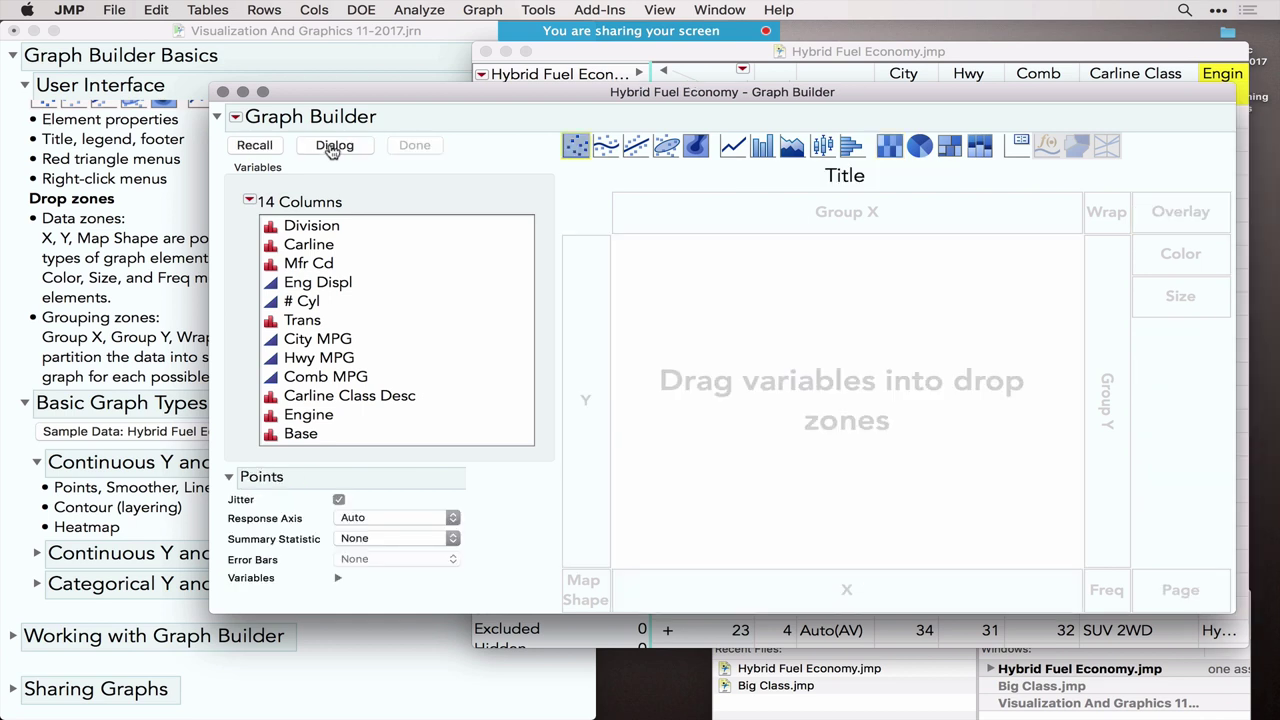
left_click(288, 340)
left_click_drag(288, 342, 577, 365)
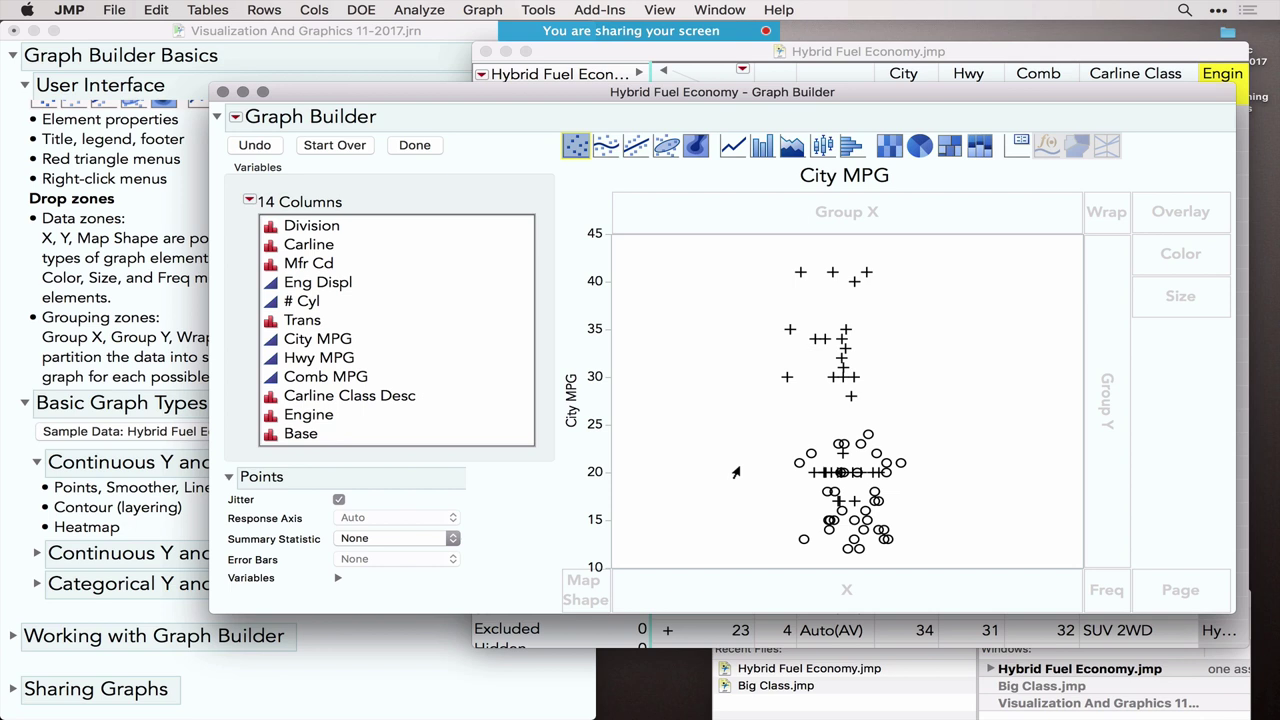
left_click(305, 416)
left_click_drag(305, 416, 748, 584)
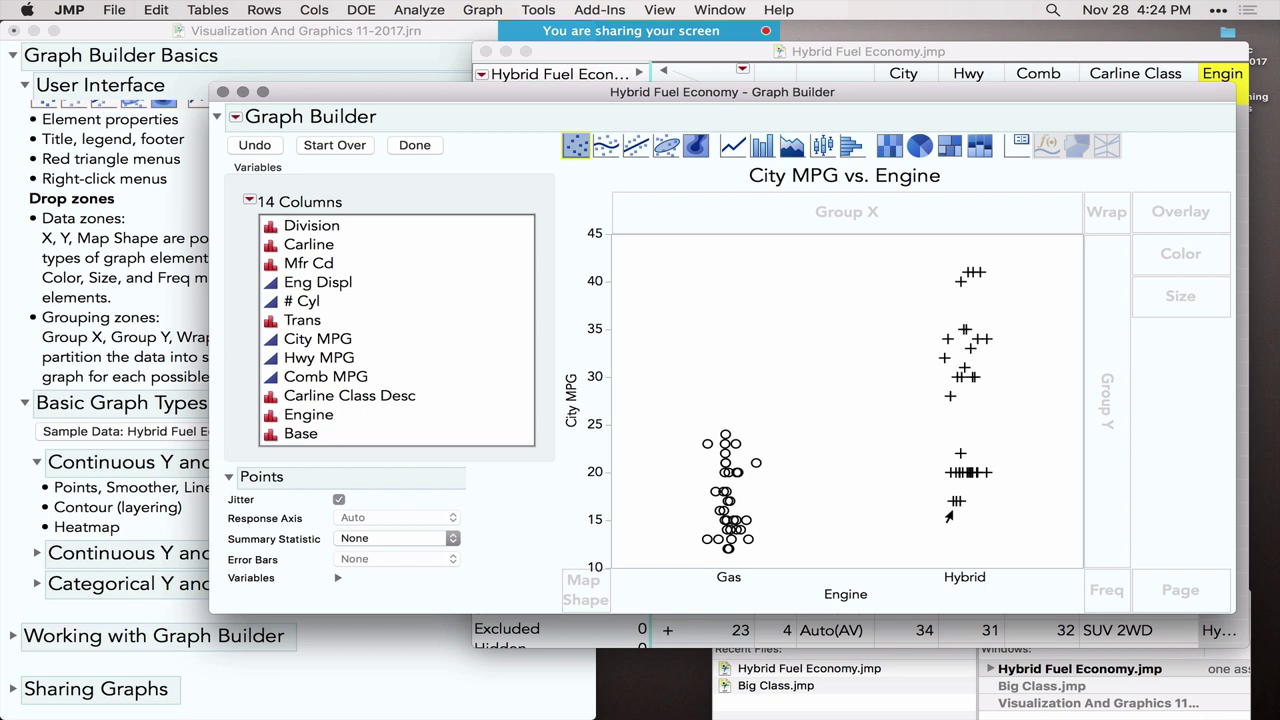
Show grid lines on the Engine axis, keeping the category order unreversed.
double_click(858, 577)
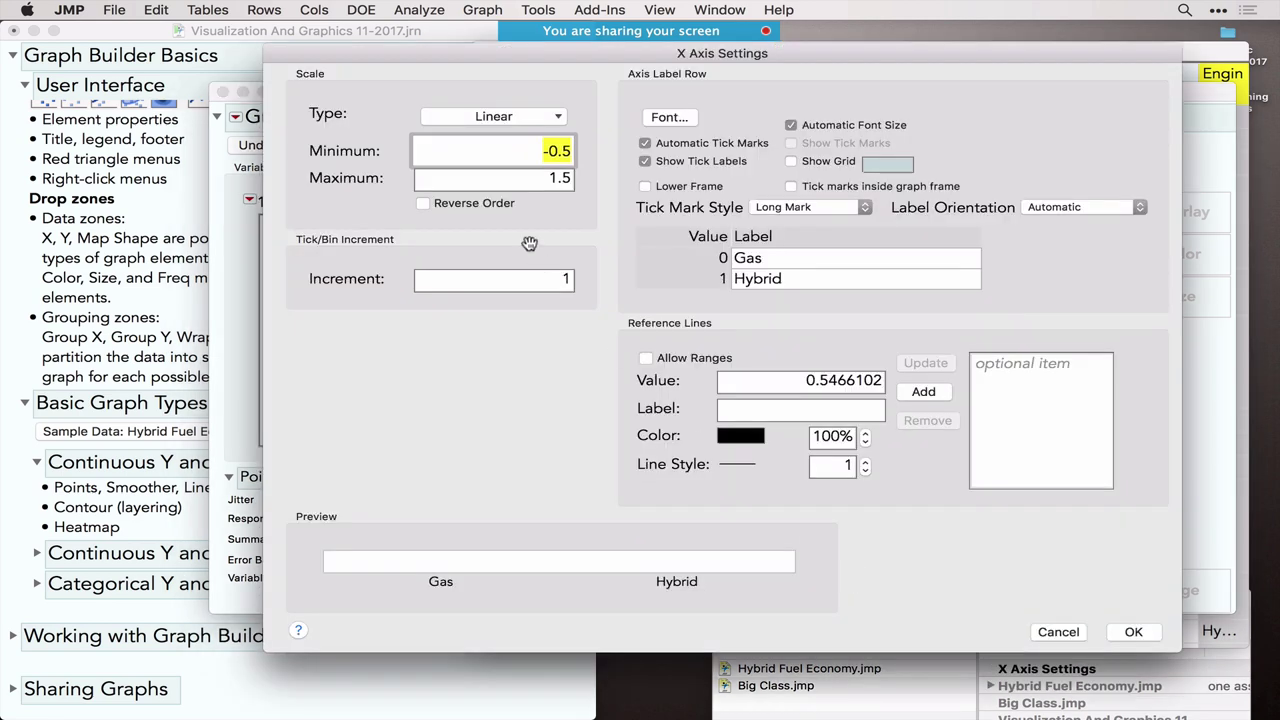
left_click(424, 204)
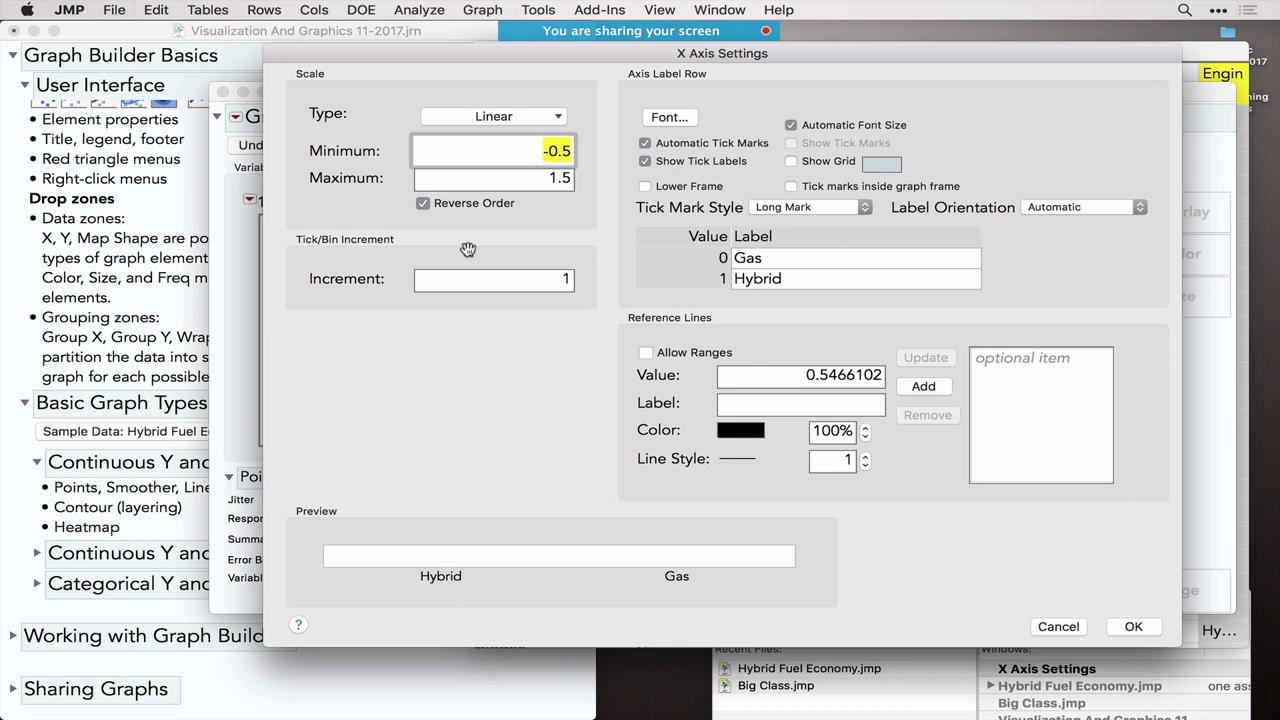
left_click(423, 204)
mouse_move(456, 424)
left_mouse_down()
mouse_move(365, 446)
mouse_move(281, 507)
mouse_move(401, 644)
mouse_move(400, 428)
left_mouse_up()
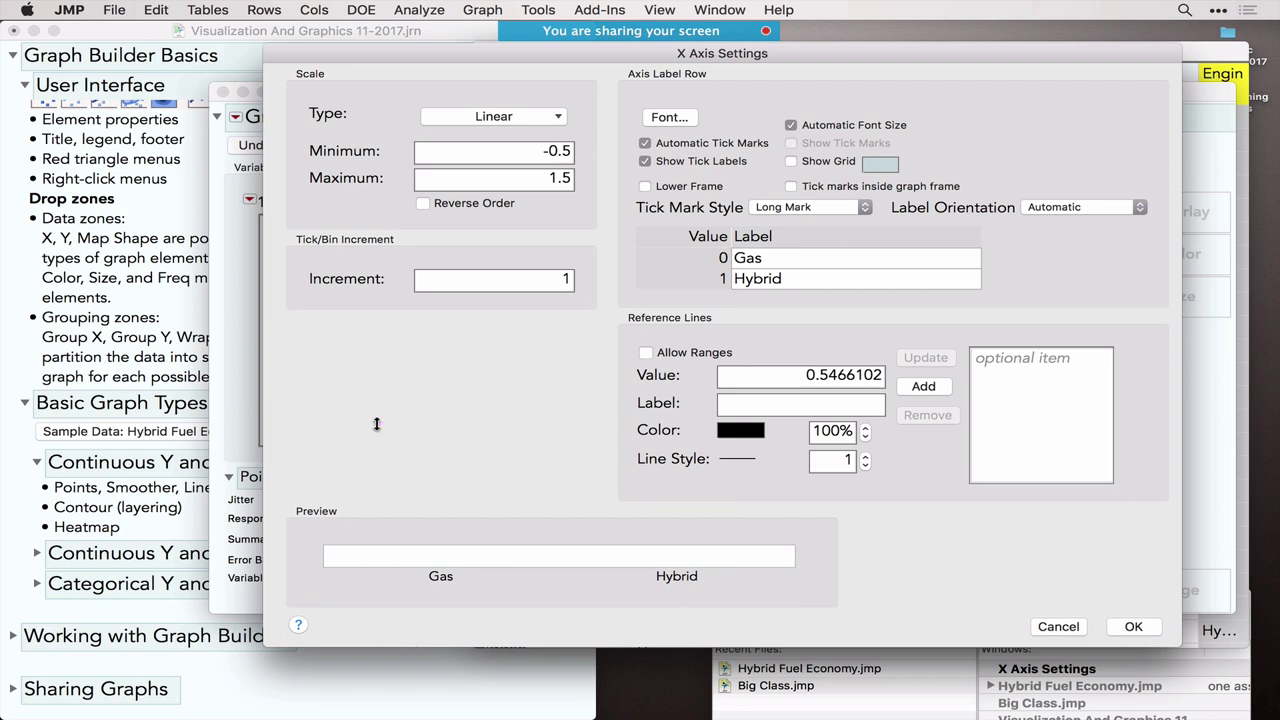
left_click(792, 163)
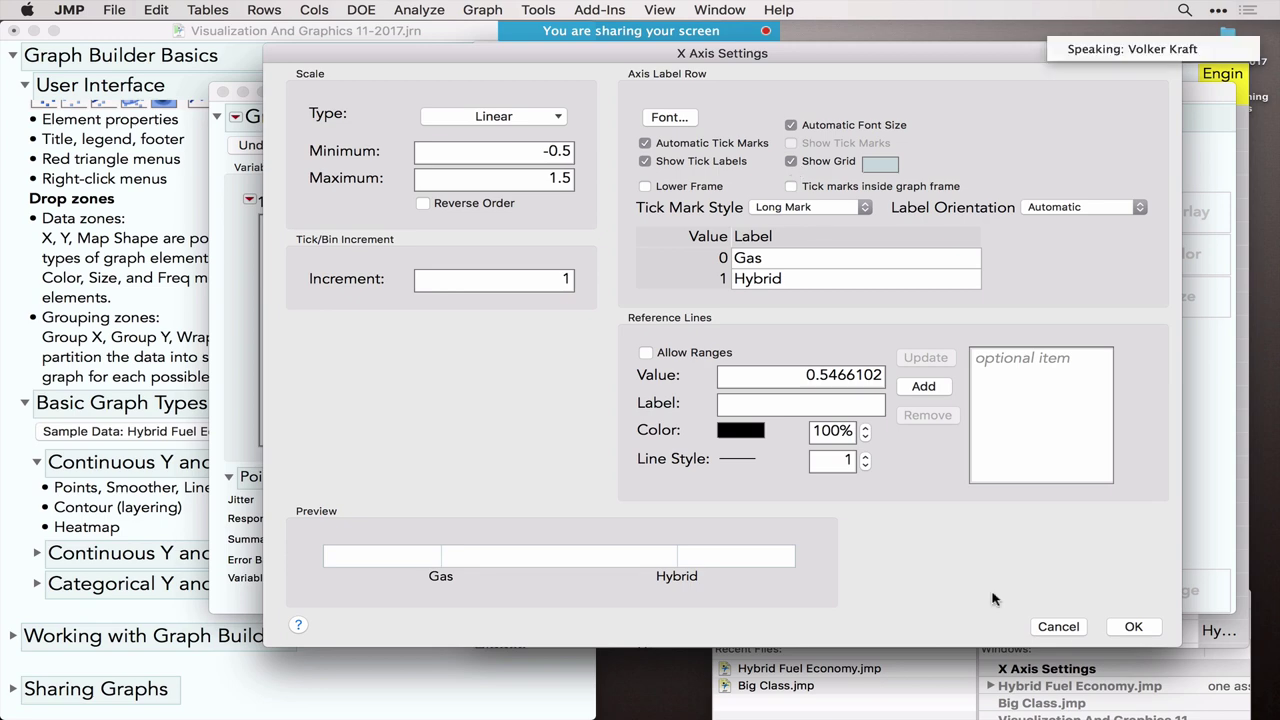
left_click(1133, 626)
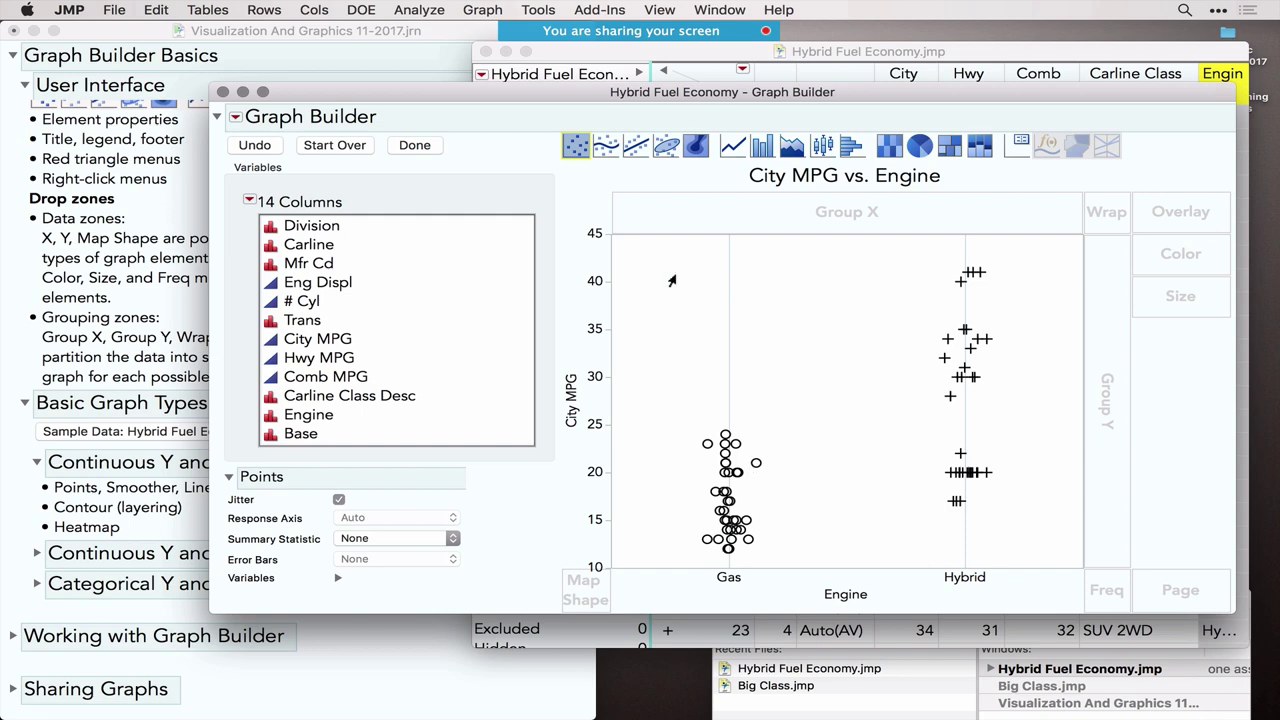
Reverse the order of the categories on the Engine axis.
double_click(843, 580)
left_click(422, 204)
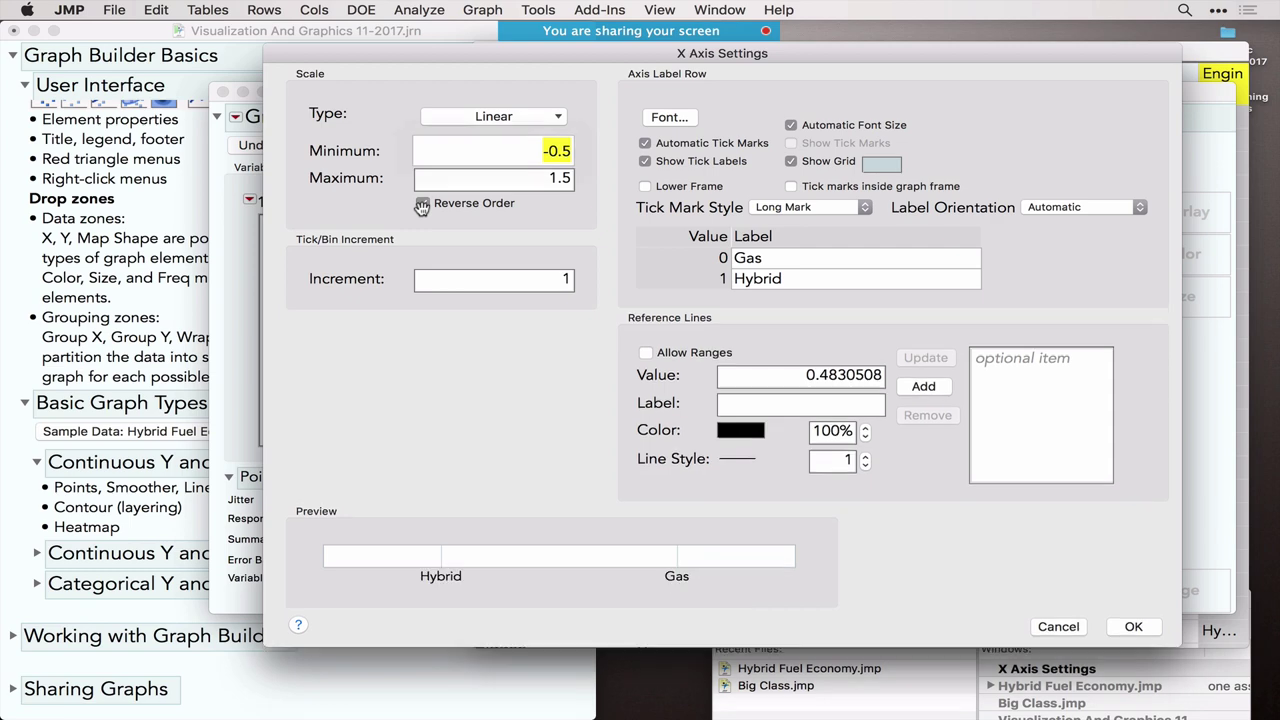
left_click(1135, 627)
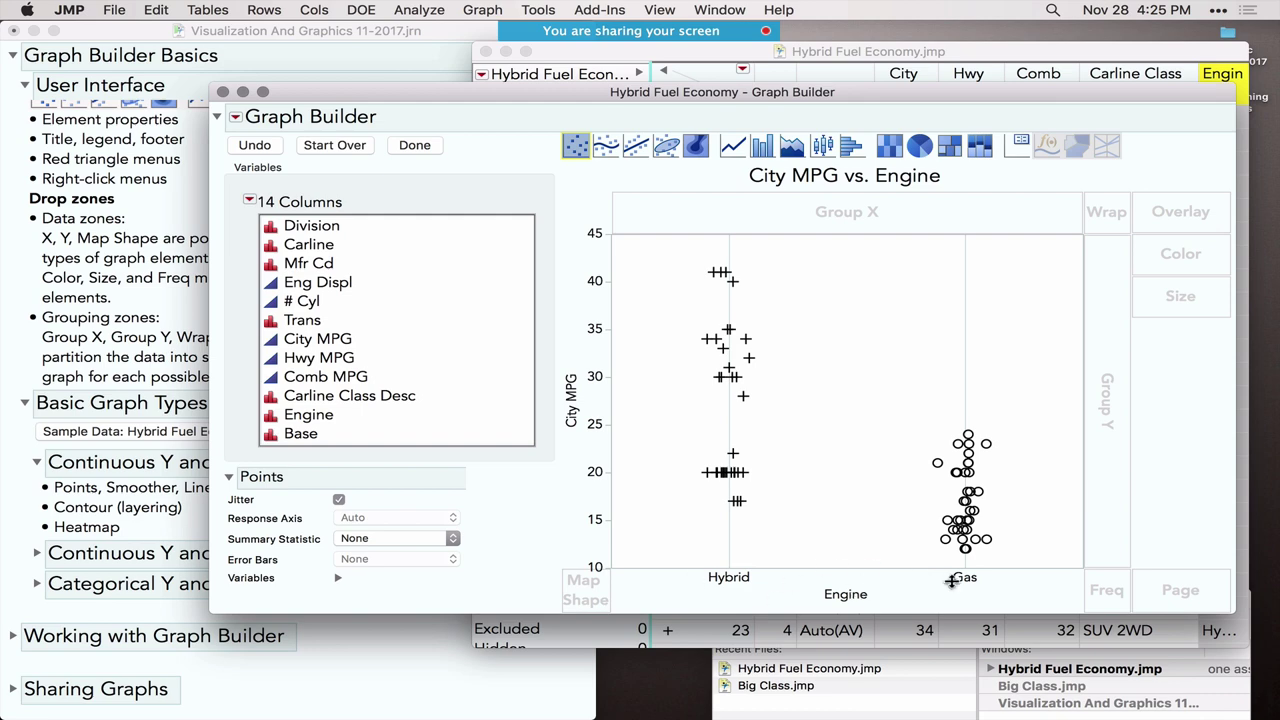
In the Hybrid Fuel Economy table, try a Value Ordering property for the Carline column with ActiveHybrid 7 moved to first place.
left_click(628, 630)
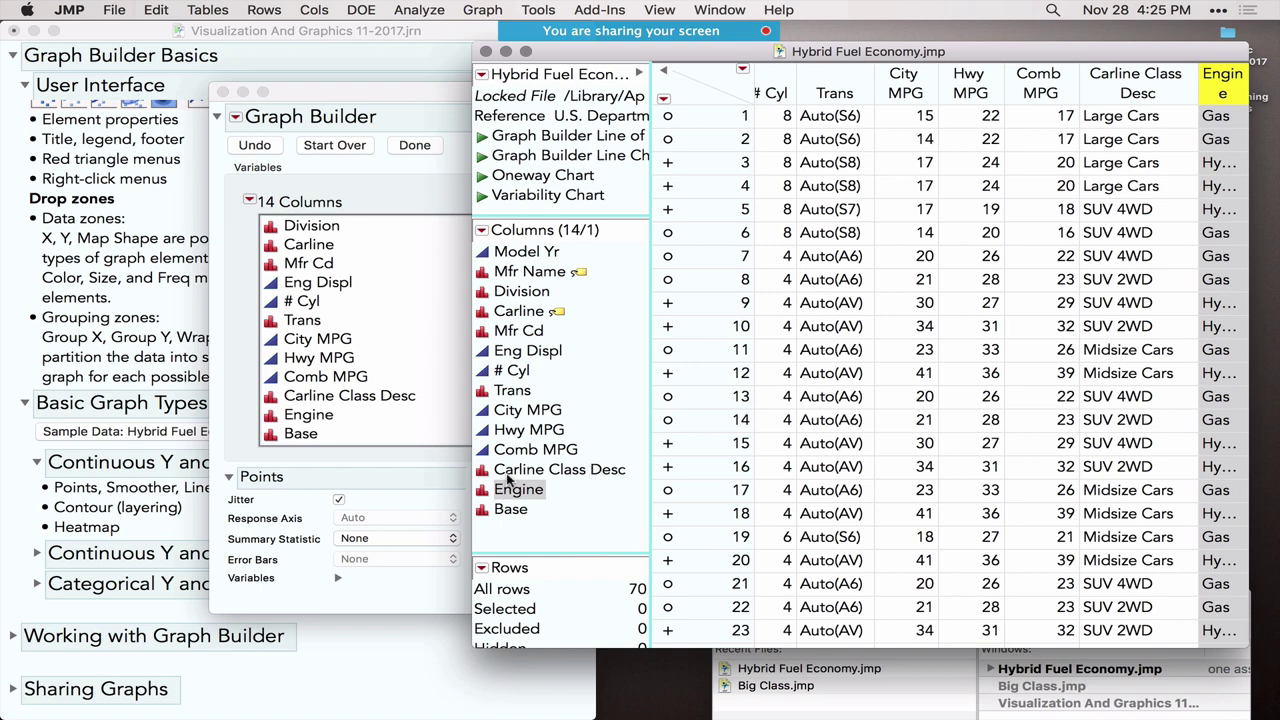
right_click(513, 313)
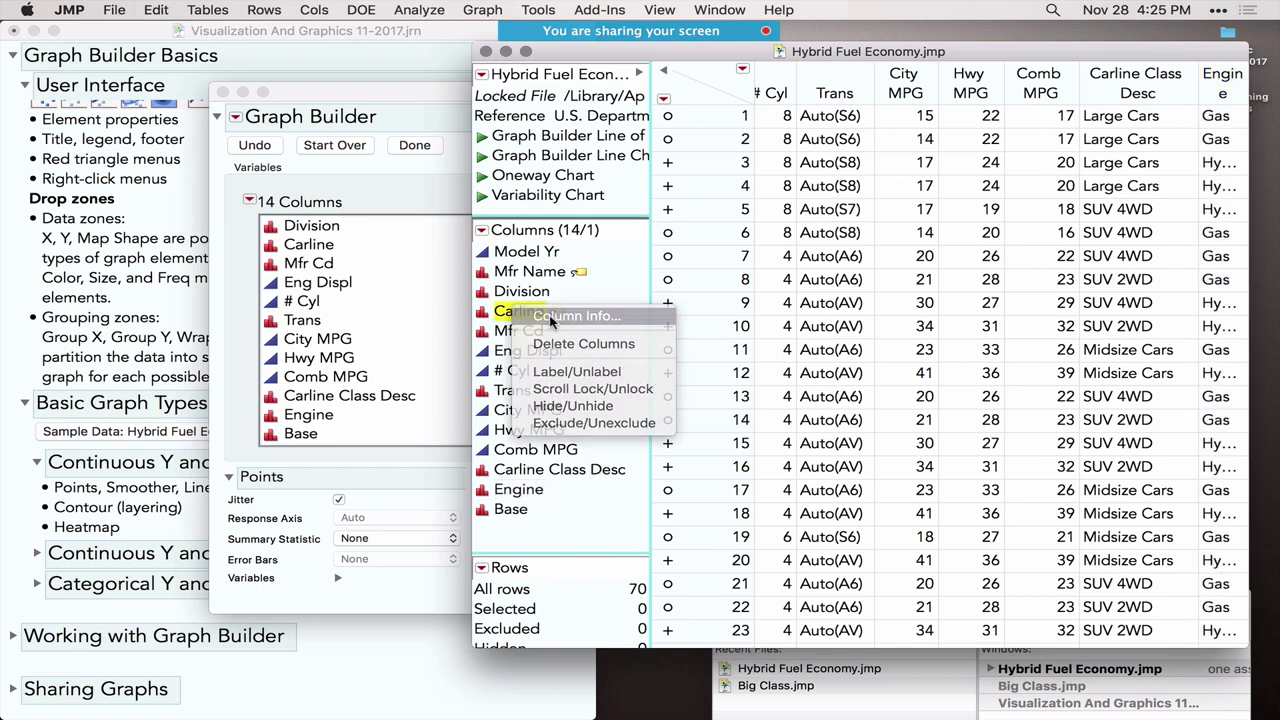
left_click(550, 317)
left_click(506, 323)
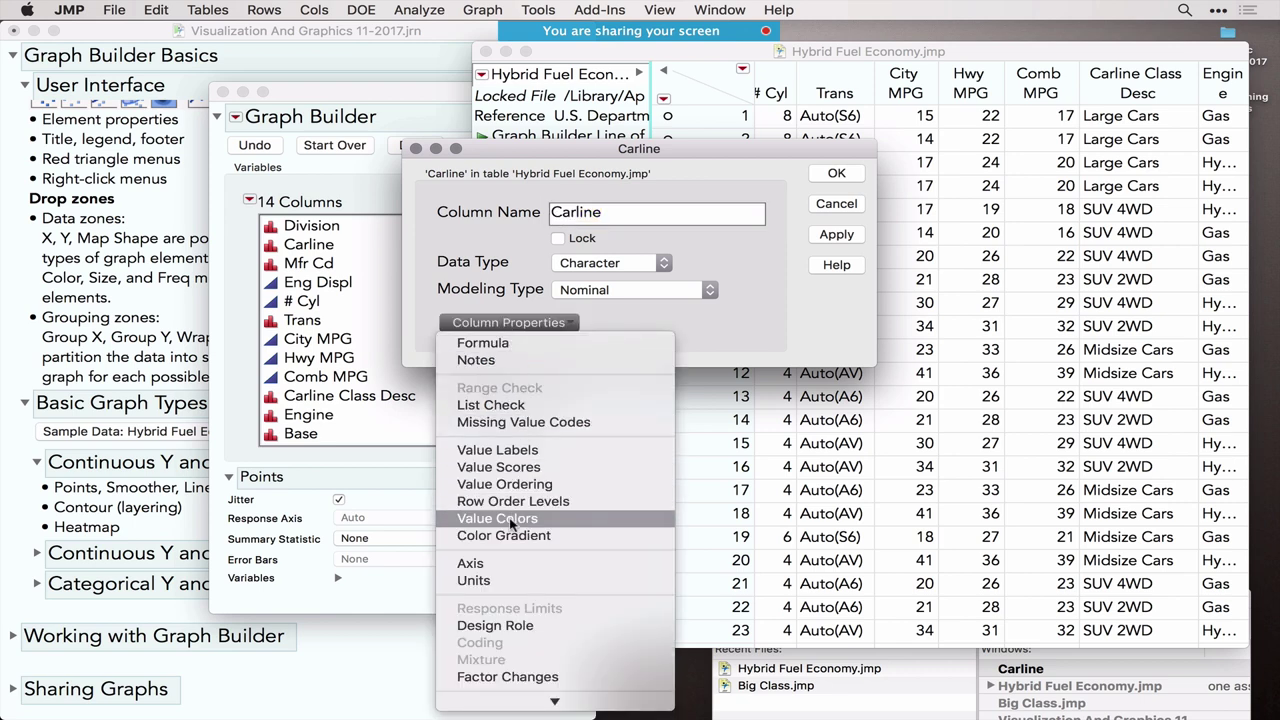
left_click(513, 485)
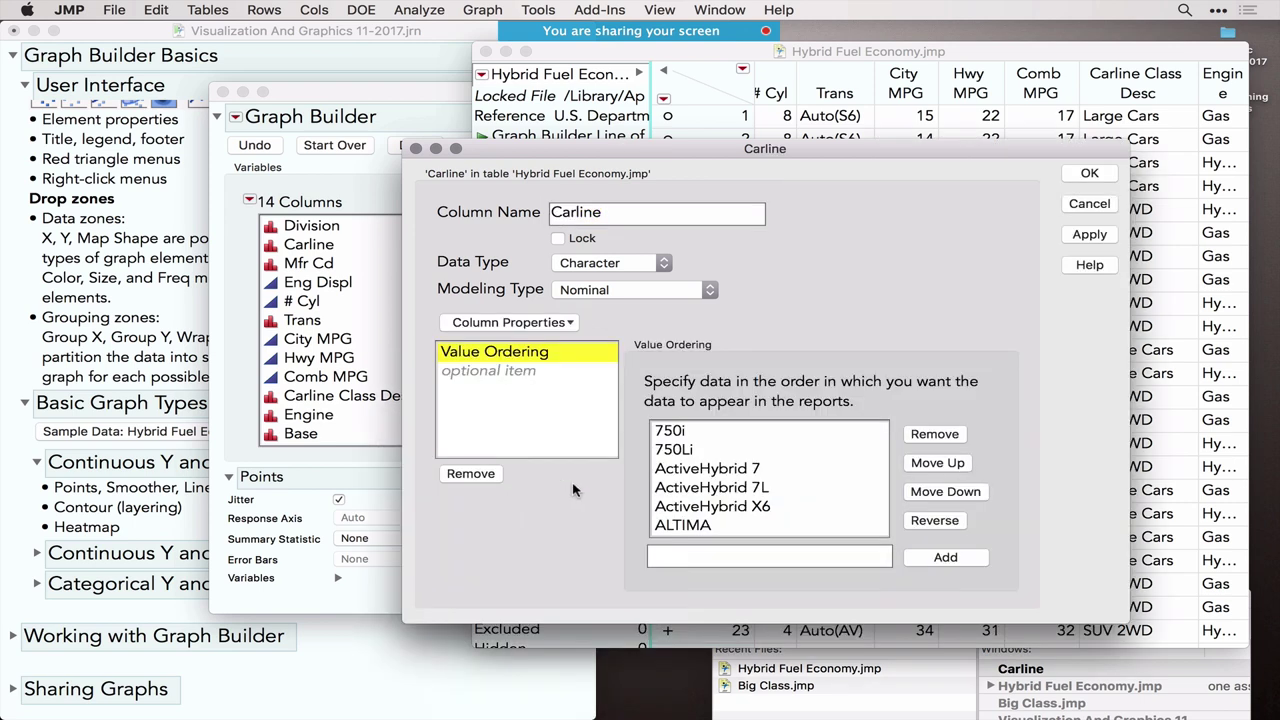
left_click(705, 475)
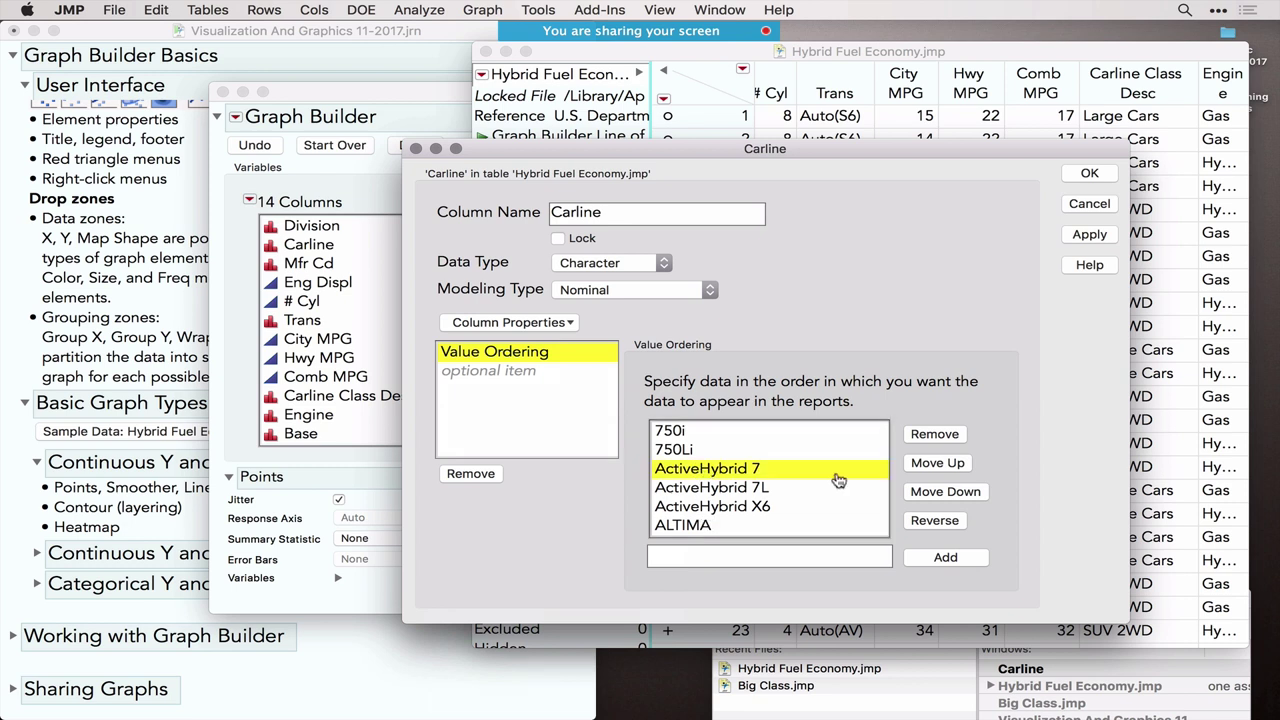
left_click(950, 470)
left_click(950, 470)
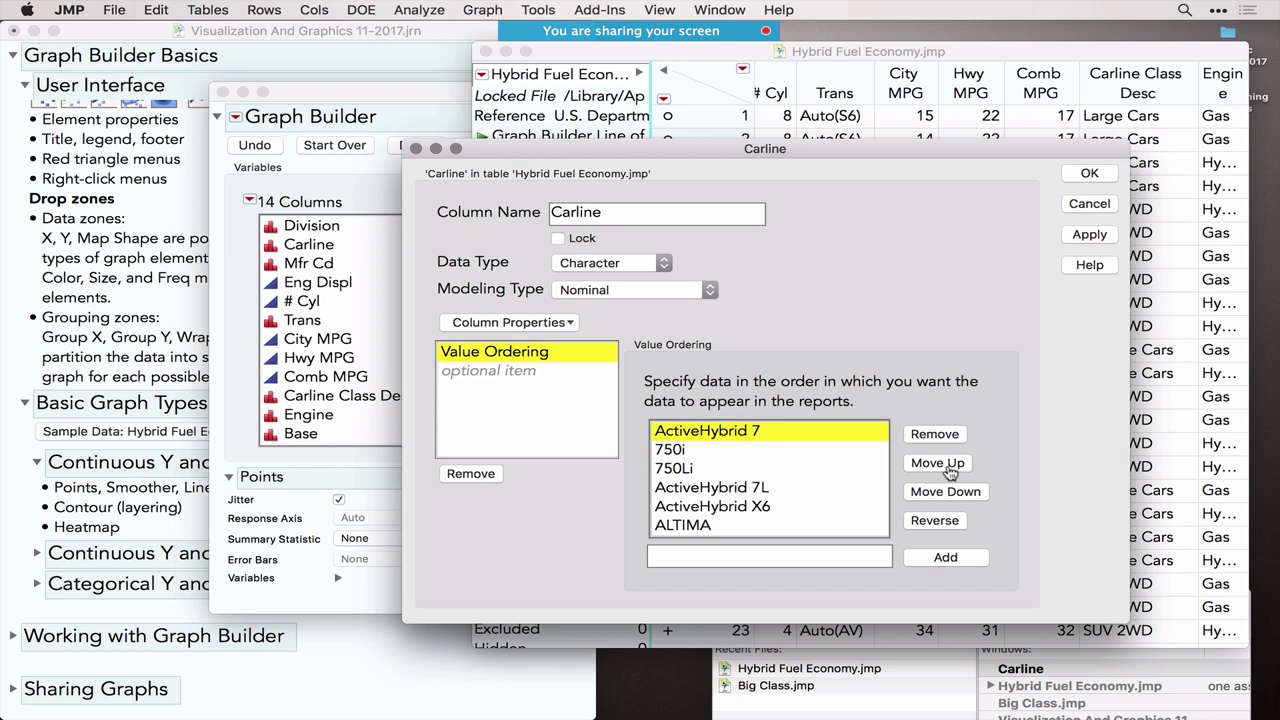
left_click(1091, 205)
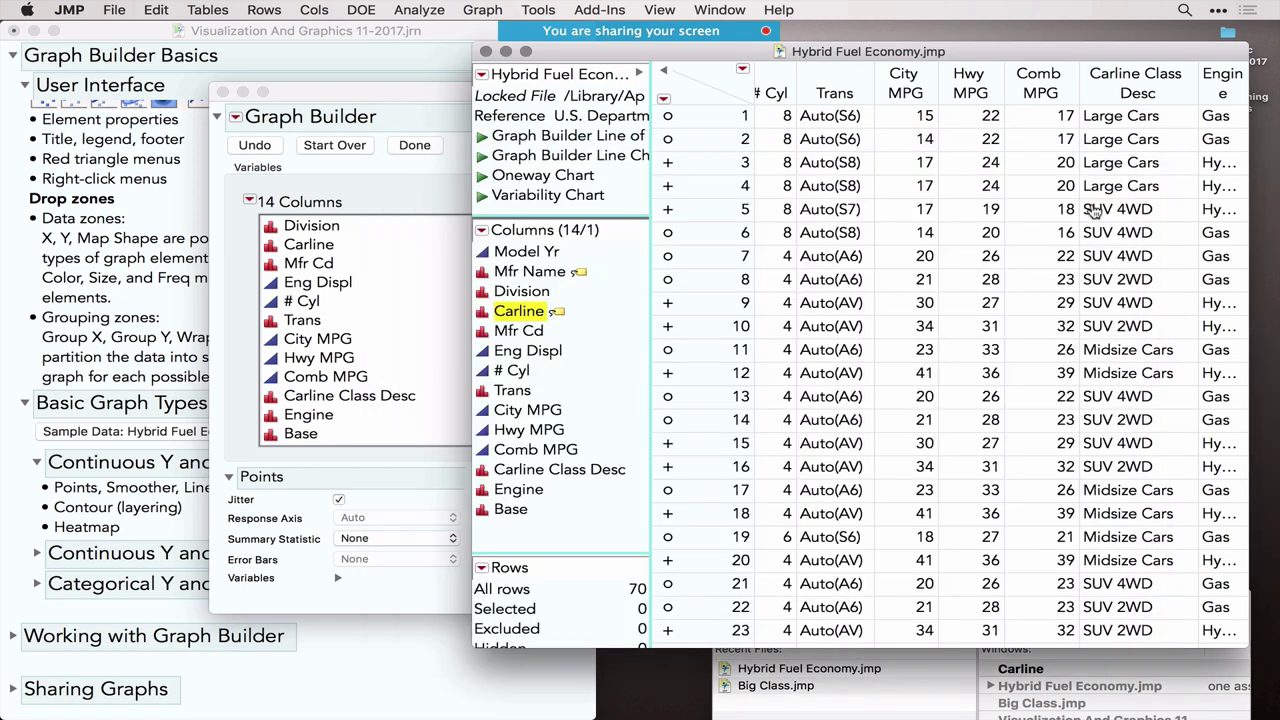
left_click(432, 182)
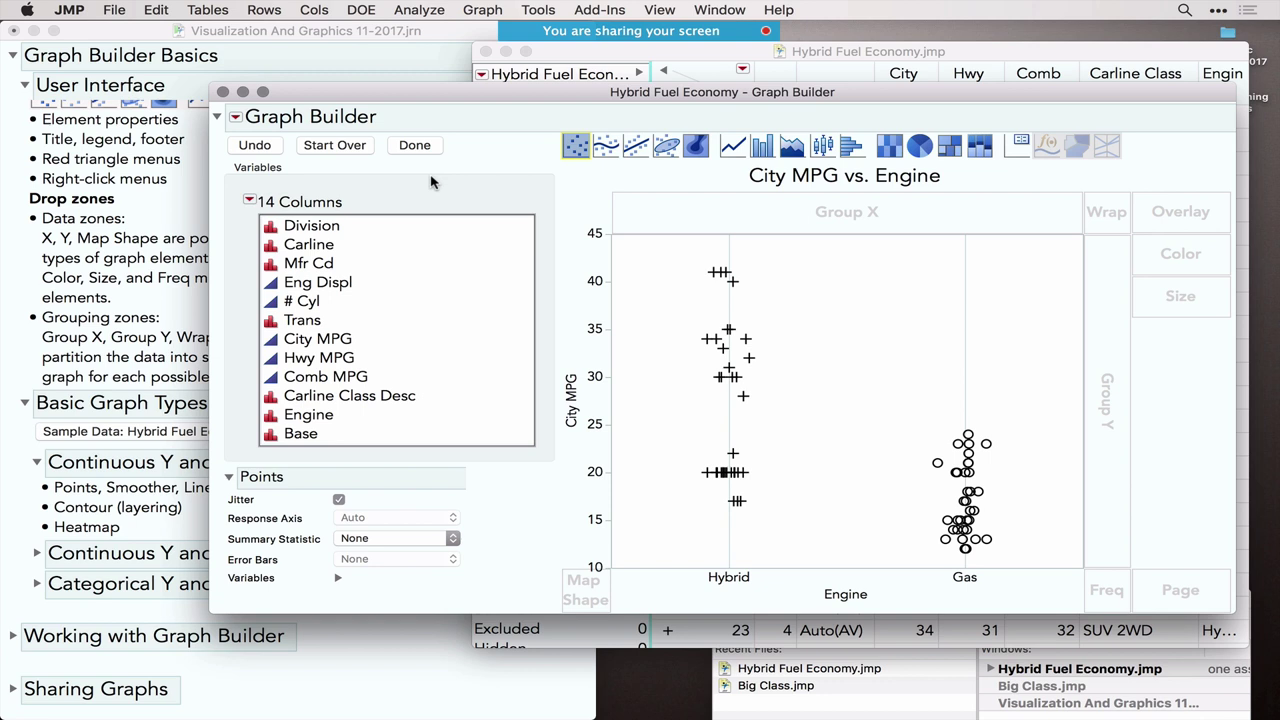
Show City MPG by Engine as contours and add the points element on top of them.
left_click(696, 148)
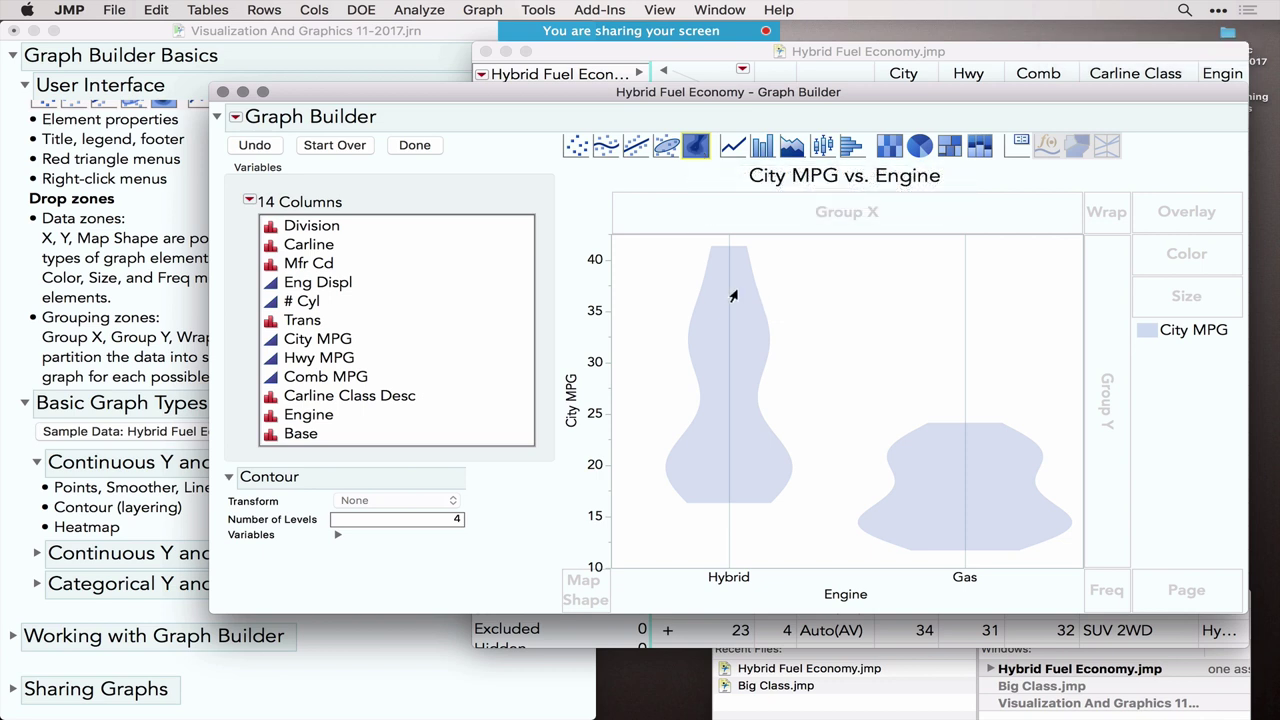
left_click_drag(580, 155, 795, 378)
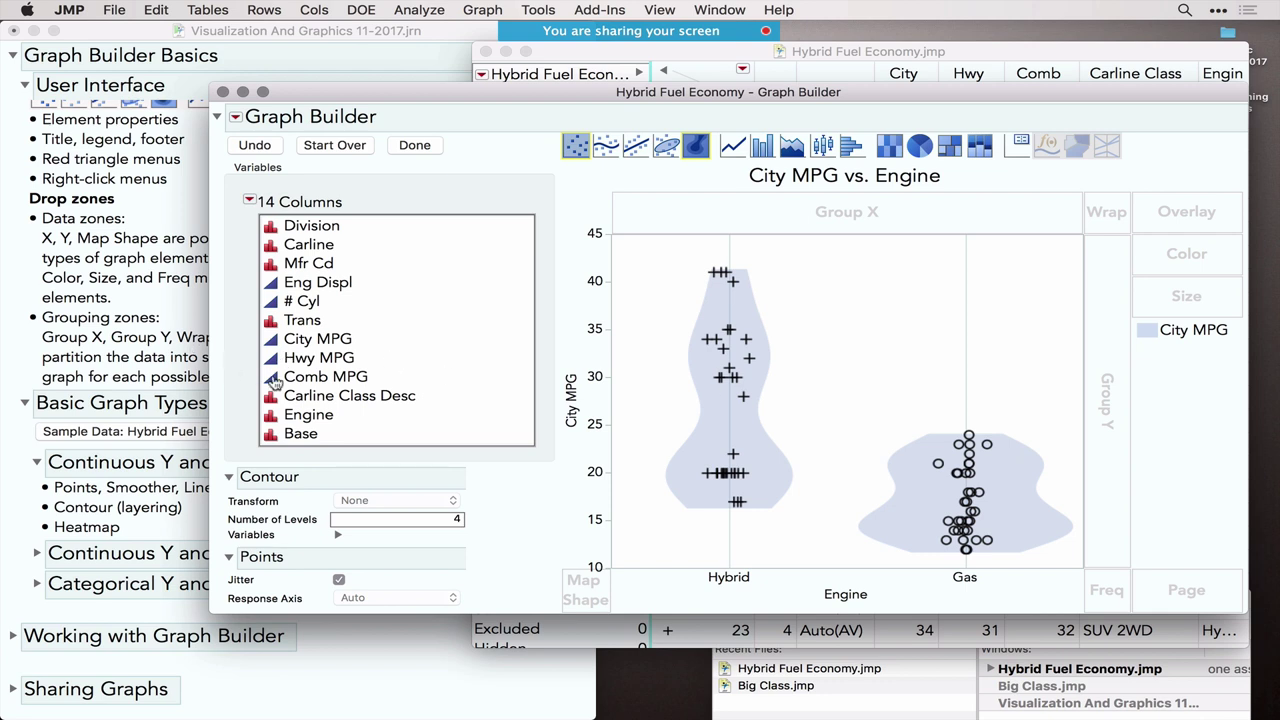
Size the points by # Cyl.
left_click(302, 302)
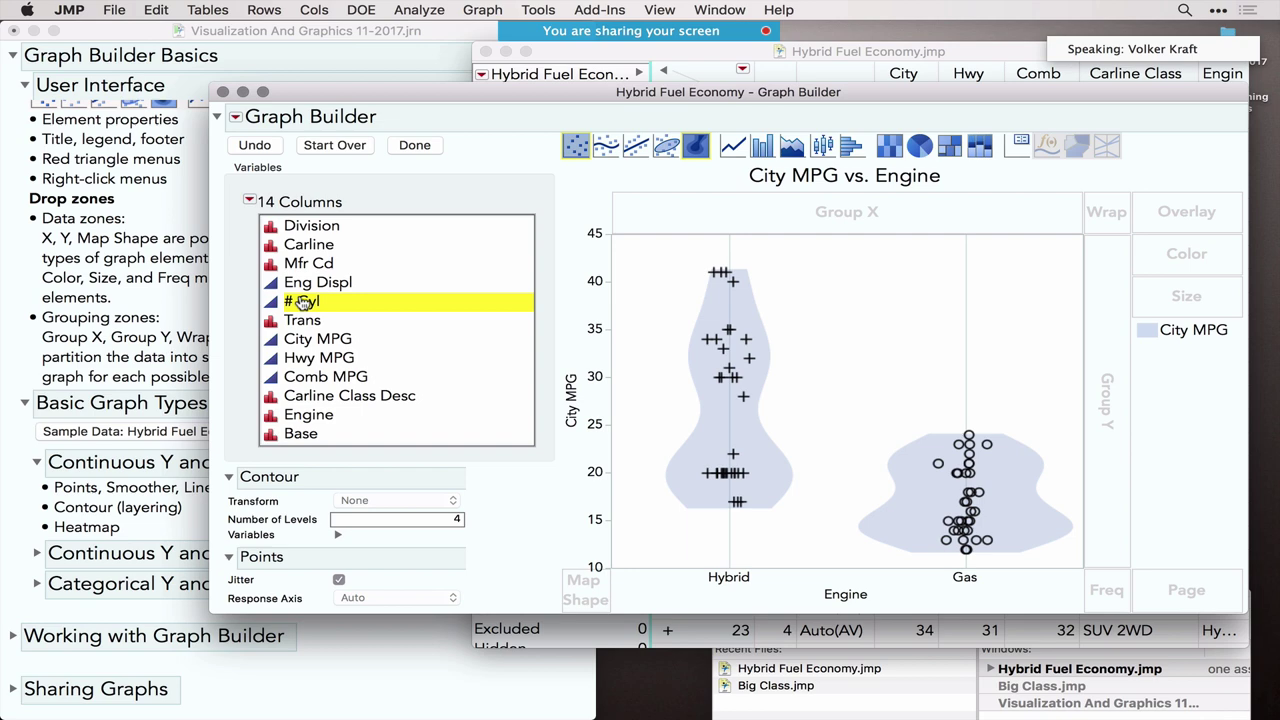
left_click_drag(302, 302, 1183, 304)
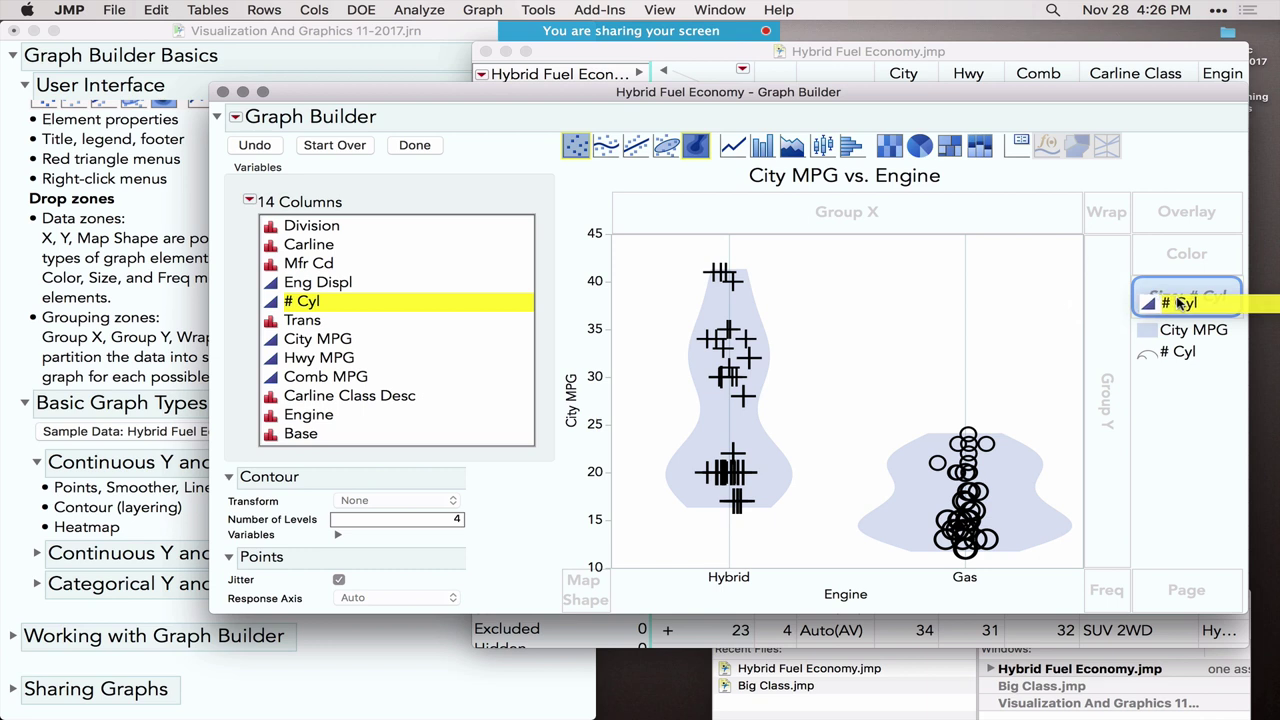
left_click_drag(1183, 304, 1183, 304)
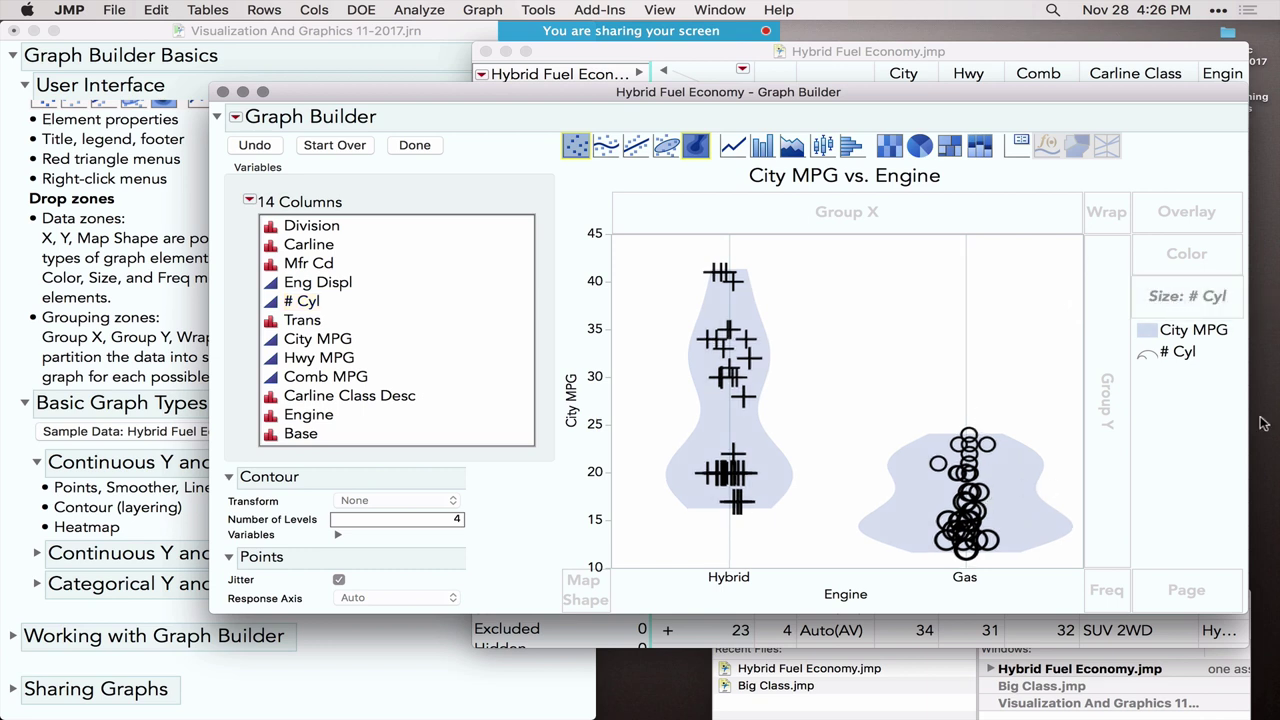
mouse_move(1198, 393)
left_mouse_down()
mouse_move(1210, 358)
mouse_move(1191, 339)
mouse_move(1156, 338)
mouse_move(1125, 358)
mouse_move(1152, 390)
mouse_move(1205, 388)
left_mouse_up()
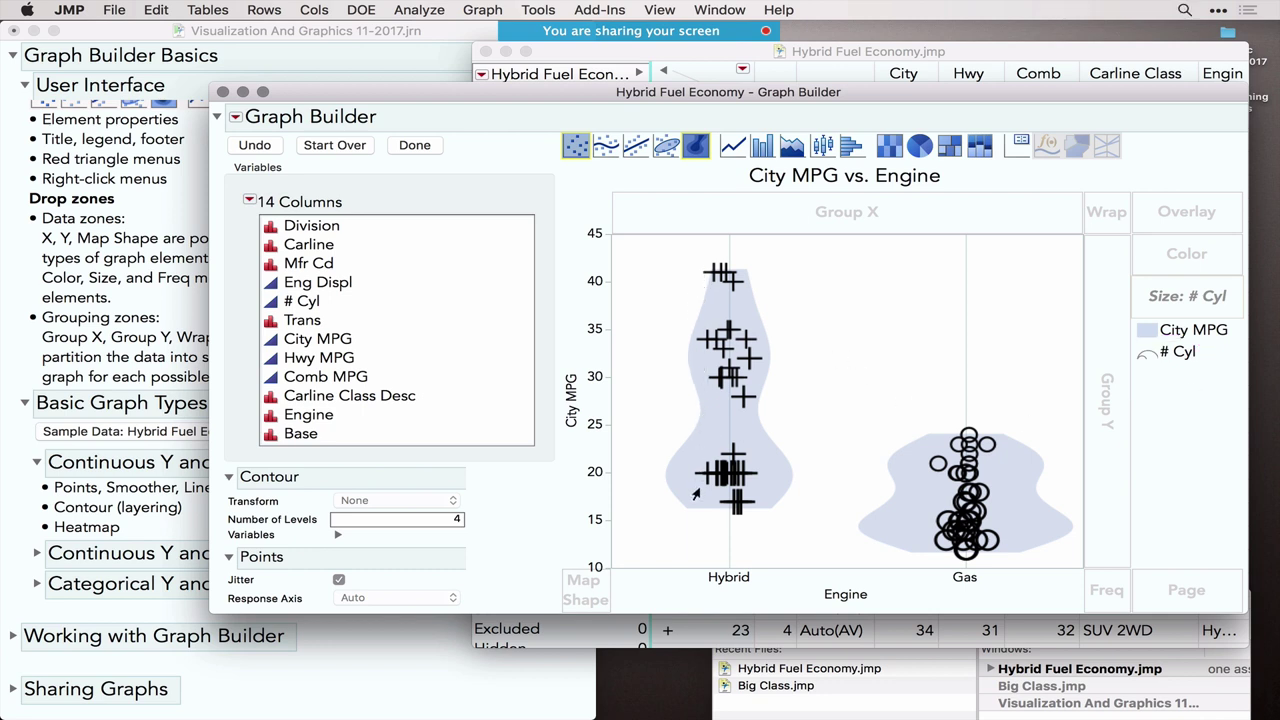
mouse_move(708, 481)
Move # Cyl from the Size zone to the Color zone, and remove it from the graph.
left_click_drag(1166, 297, 1174, 263)
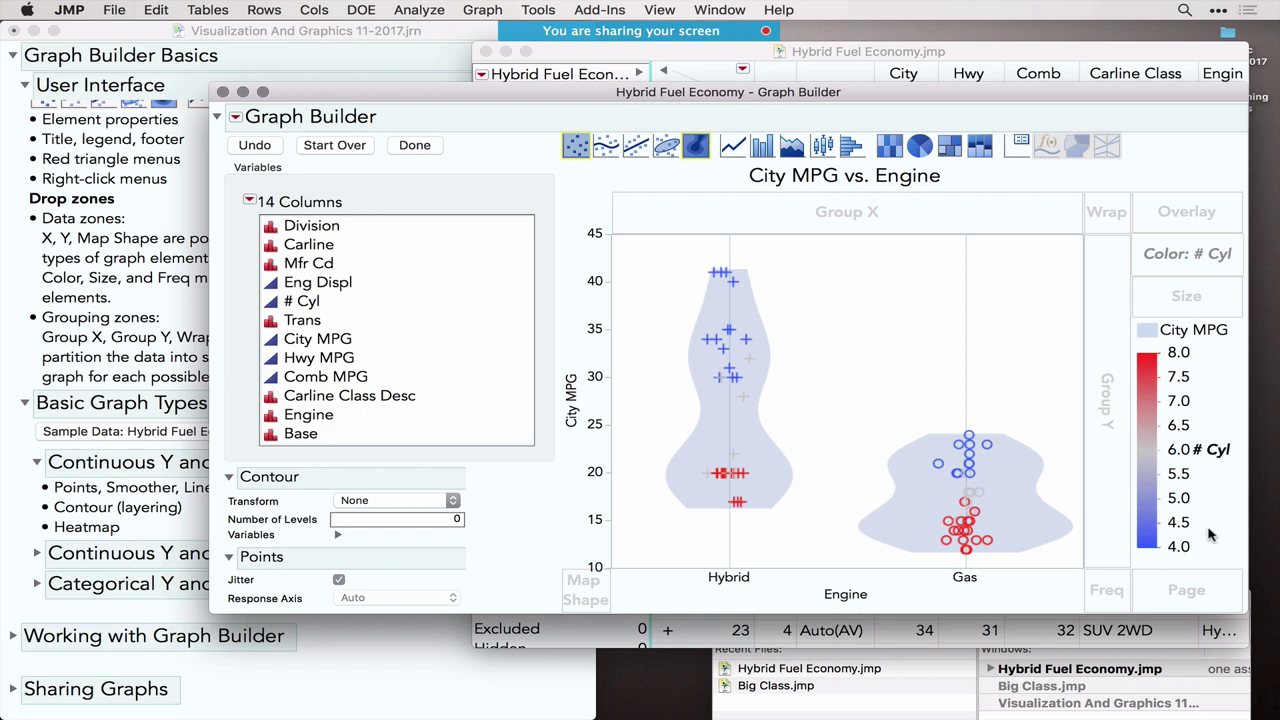
mouse_move(1150, 563)
left_mouse_down()
mouse_move(1157, 351)
mouse_move(1146, 368)
mouse_move(1183, 380)
left_mouse_up()
mouse_move(659, 176)
left_mouse_down()
mouse_move(661, 524)
mouse_move(646, 486)
mouse_move(688, 484)
left_mouse_up()
left_click_drag(1157, 254, 503, 160)
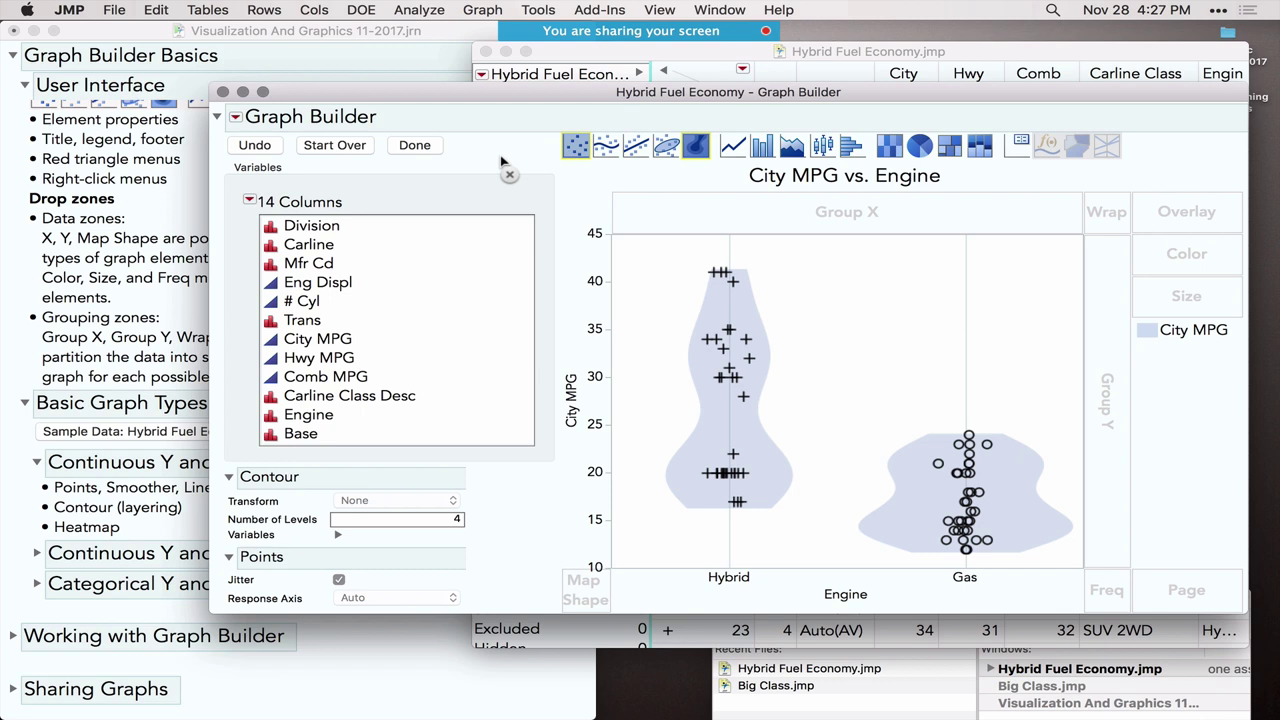
Switch the graph to box plots and overlay the points on them.
left_click(821, 147)
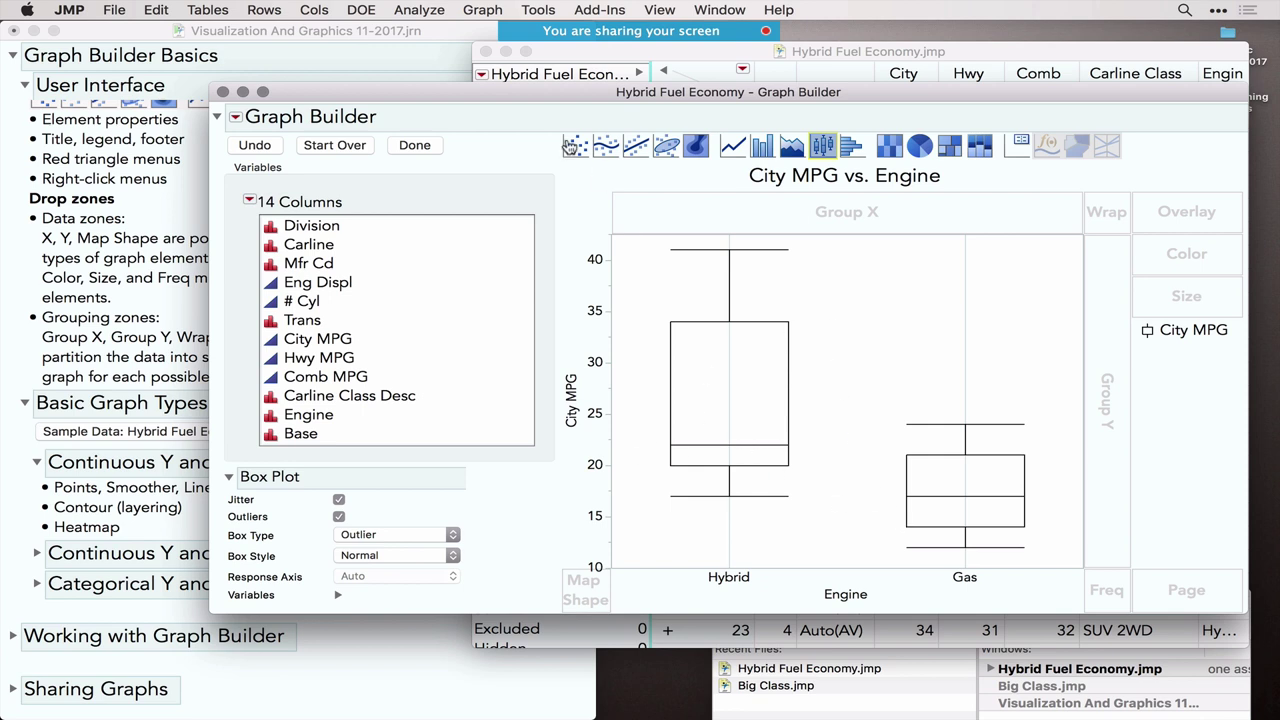
left_click_drag(575, 148, 823, 362)
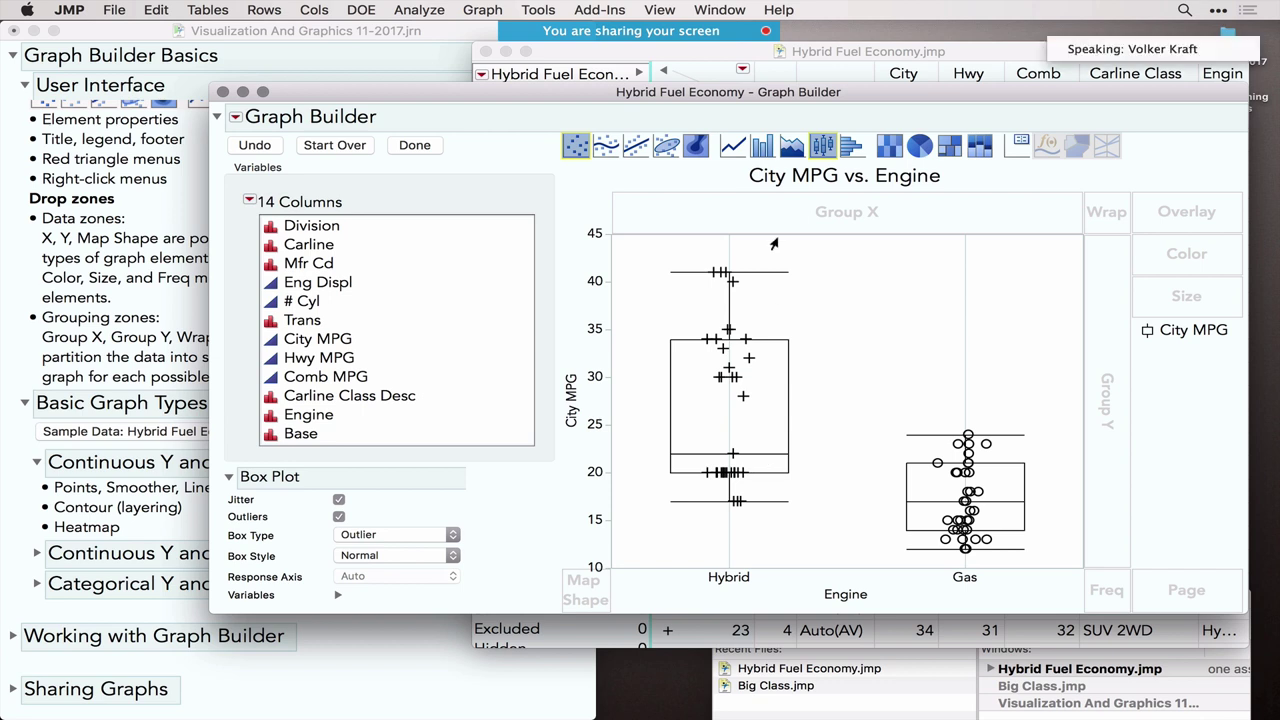
Switch the graph to histograms and swap City MPG with Engine so the bars stand upright.
left_click(852, 148)
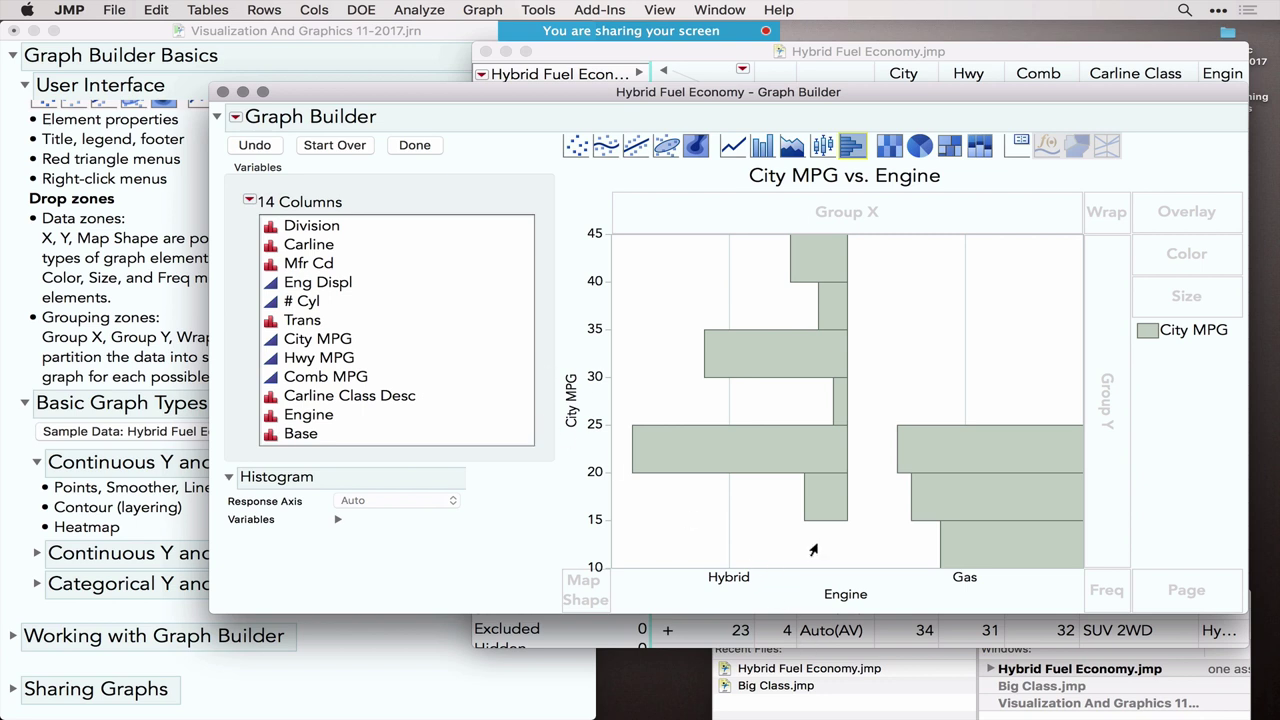
right_click(568, 384)
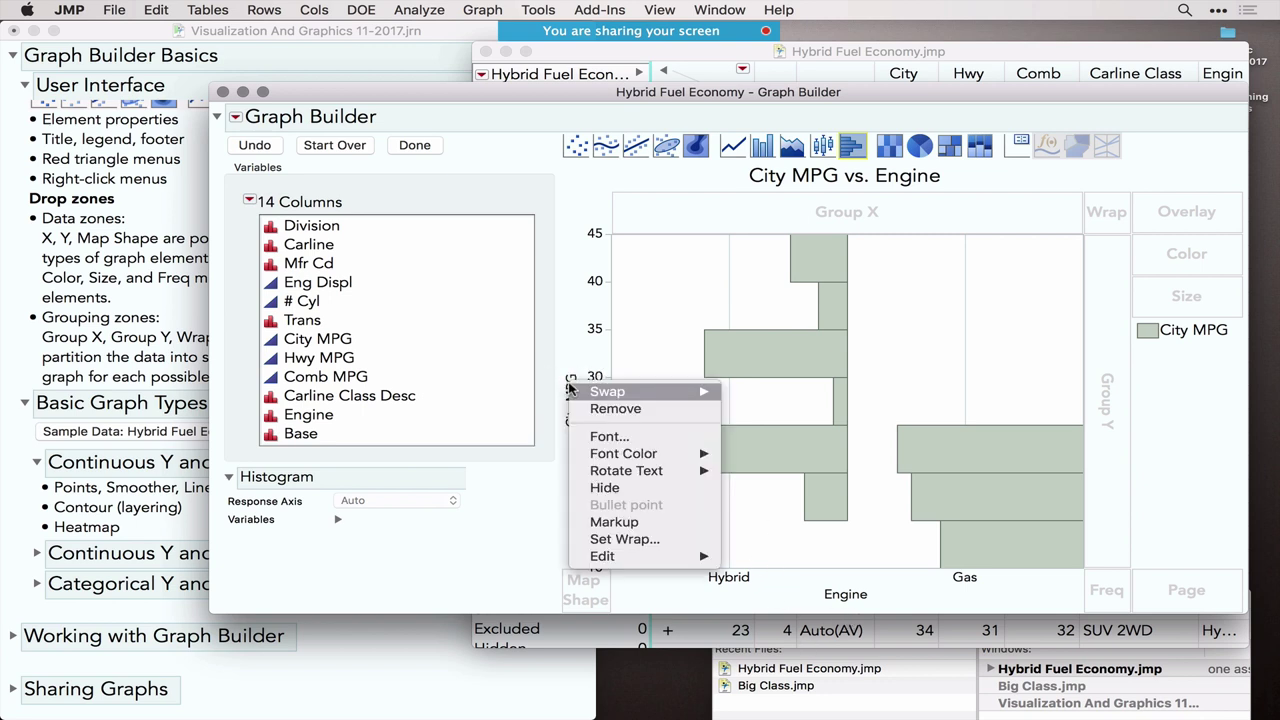
mouse_move(608, 397)
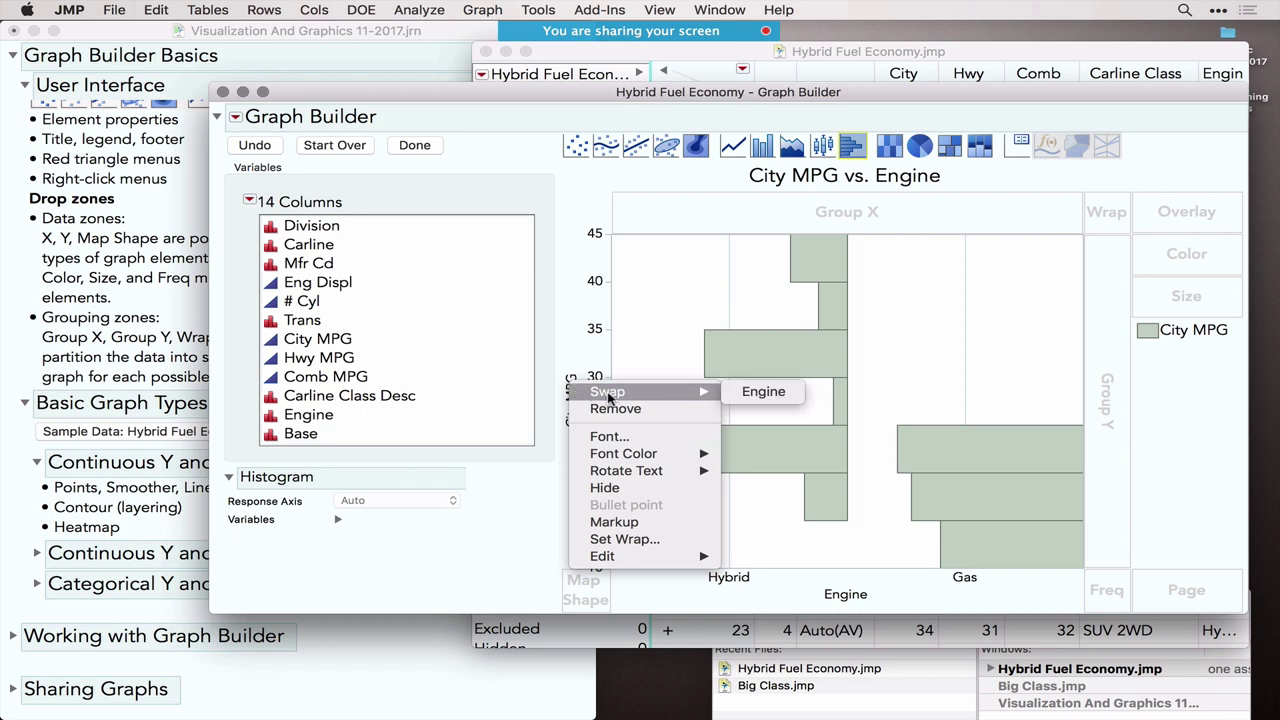
left_click(771, 392)
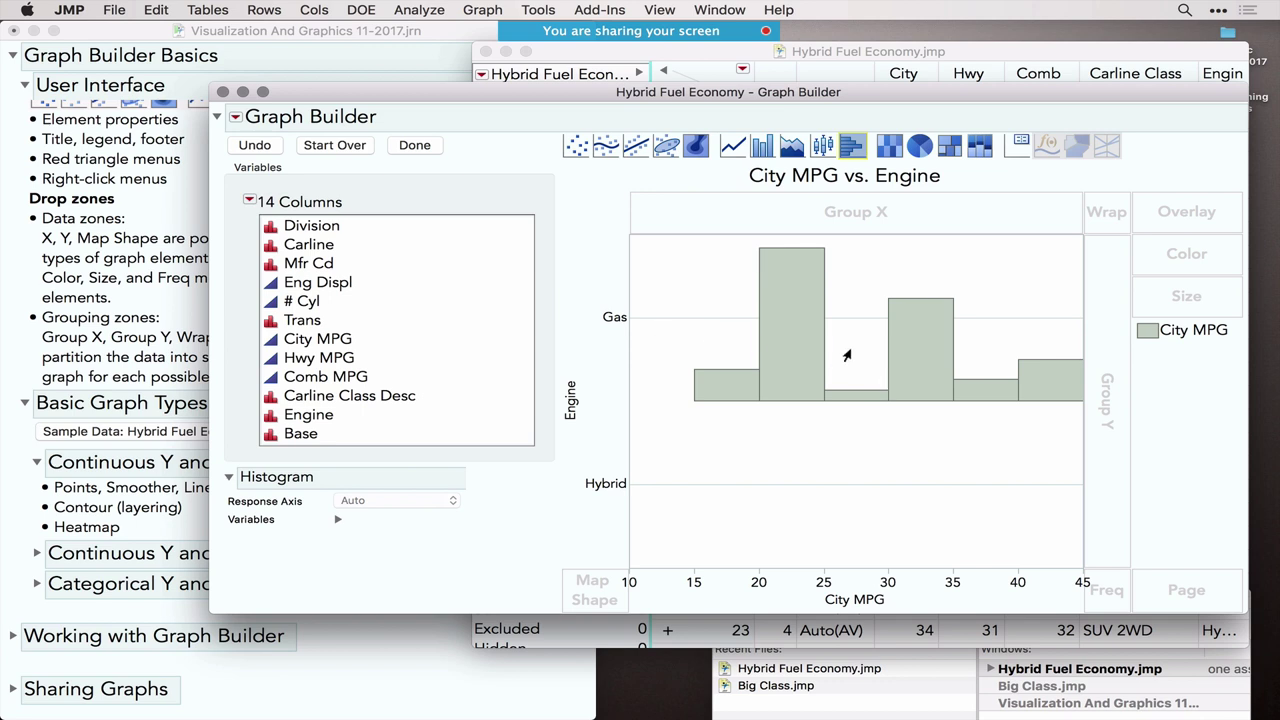
Start the graph over with City MPG in the Y zone and Trans in the X zone, and show it as a bar chart.
left_click(325, 146)
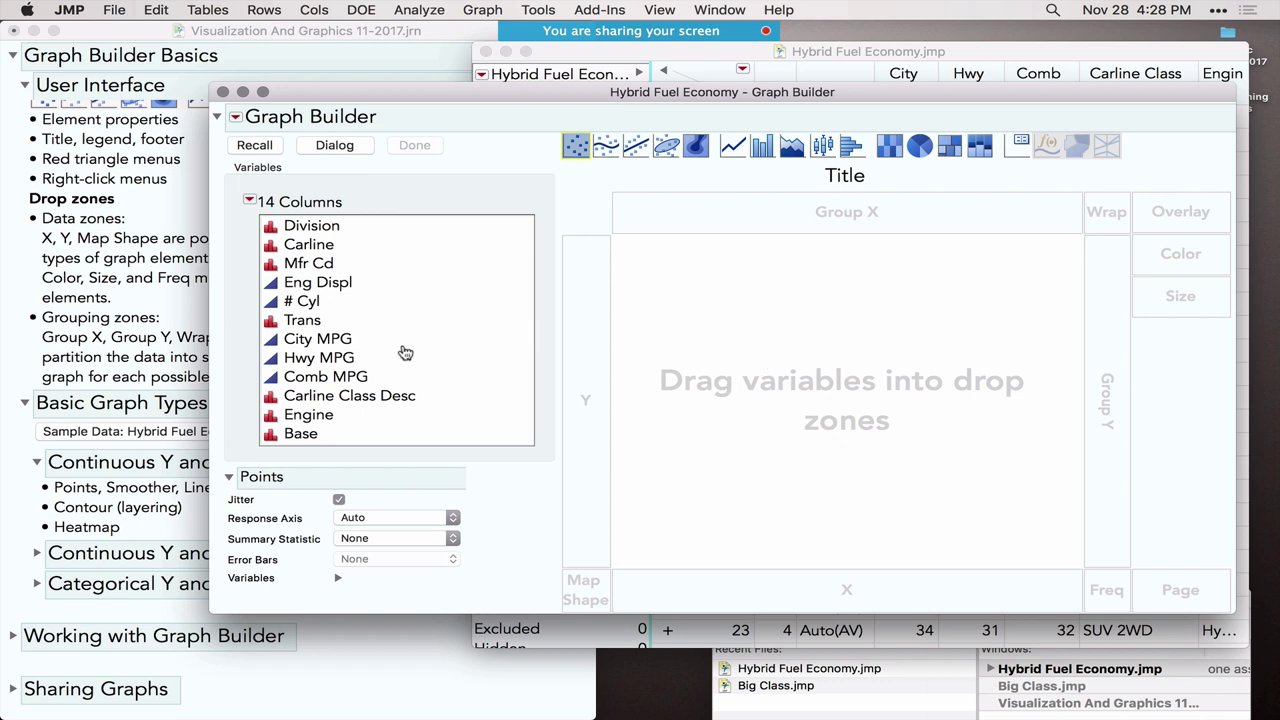
left_click_drag(305, 341, 591, 399)
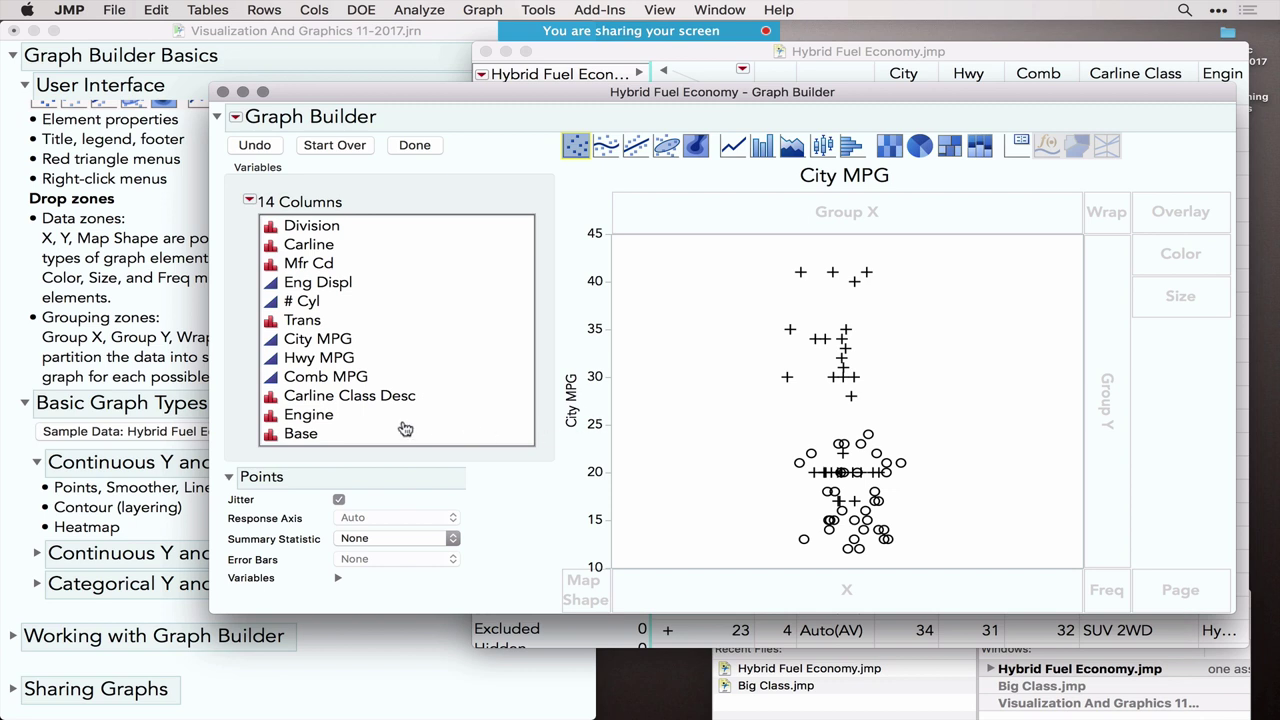
left_click(296, 323)
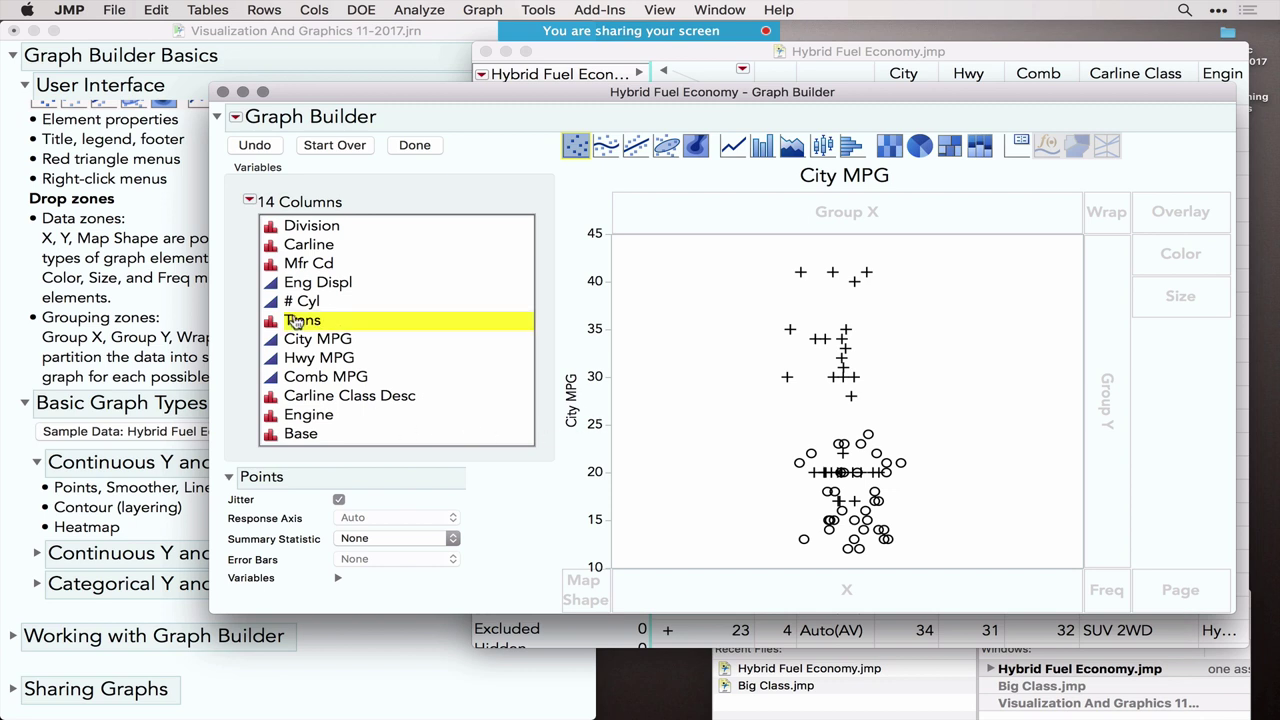
left_click_drag(296, 323, 858, 600)
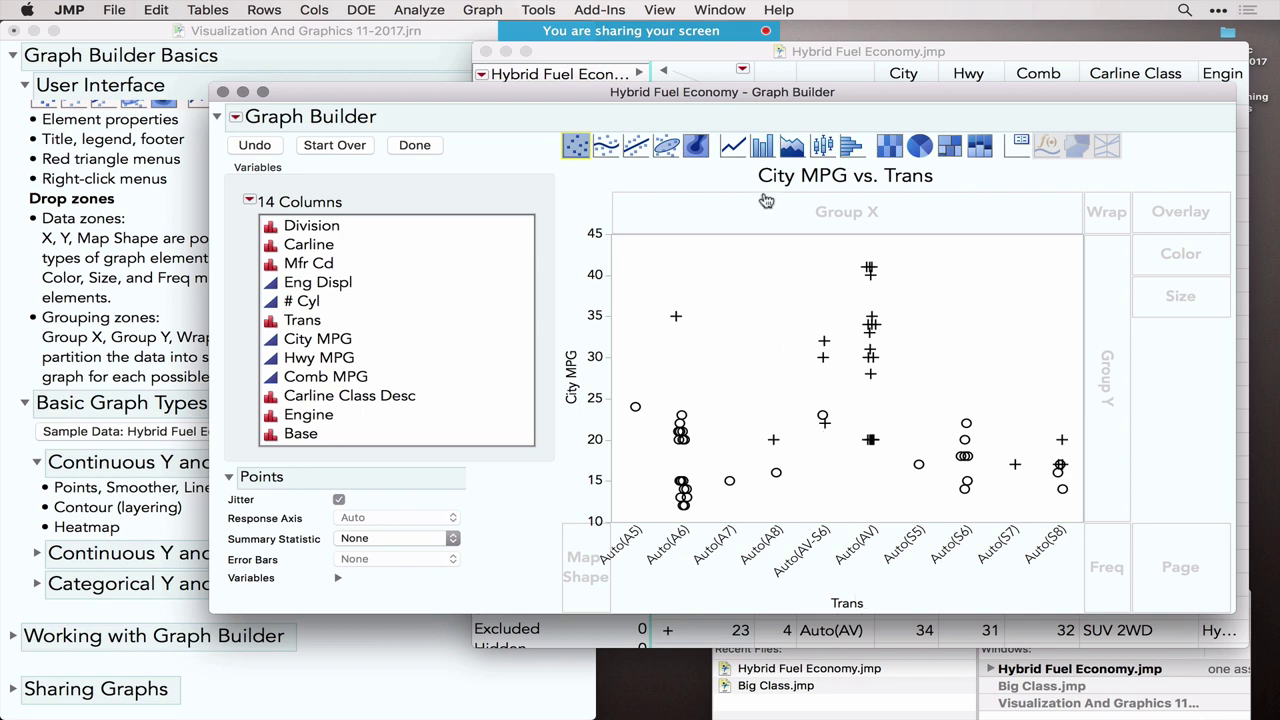
left_click(762, 148)
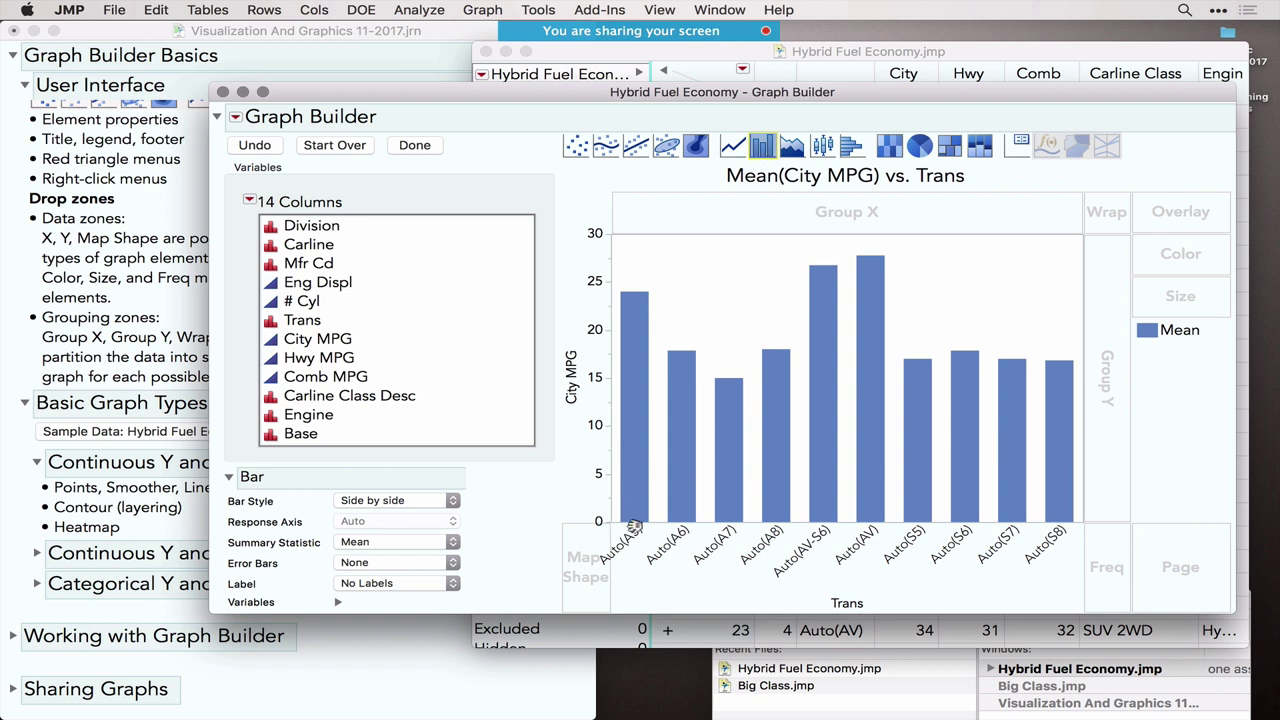
mouse_move(1188, 416)
left_mouse_down()
mouse_move(1218, 373)
mouse_move(1181, 303)
mouse_move(1106, 396)
mouse_move(1178, 380)
left_mouse_up()
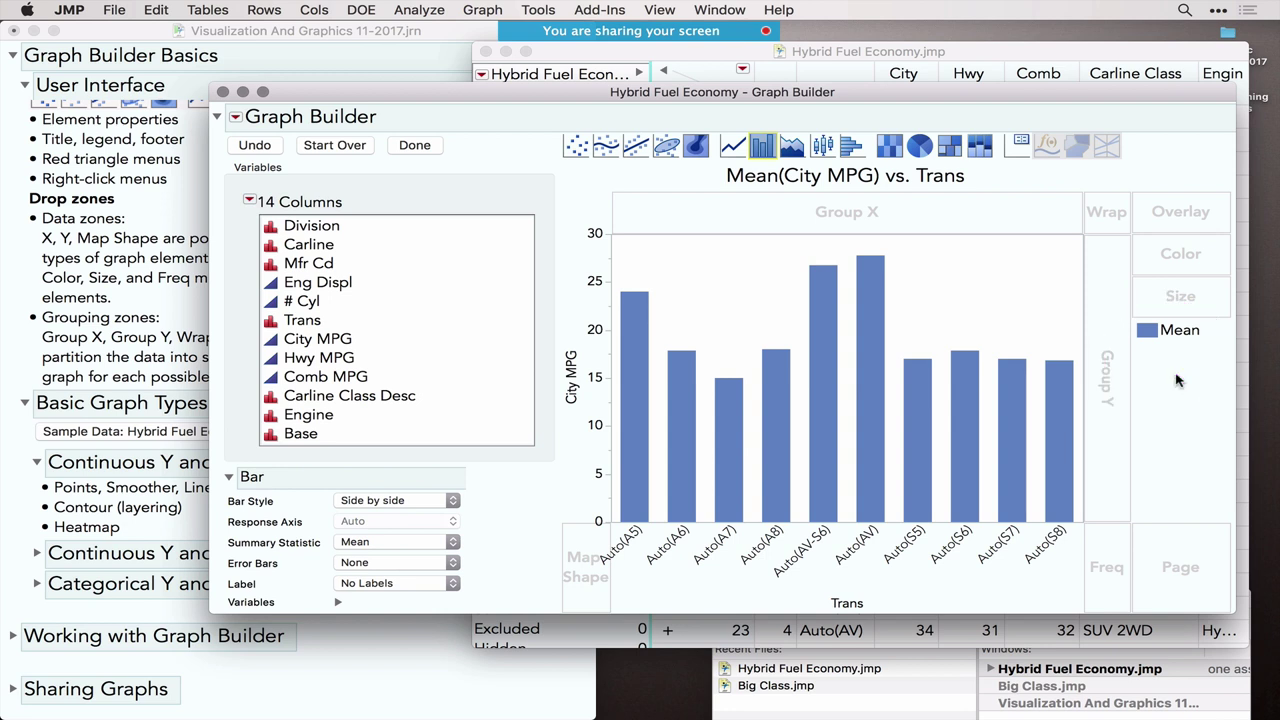
Try Min and Range as the summary statistic for the bars, and return it to Mean.
left_click(395, 542)
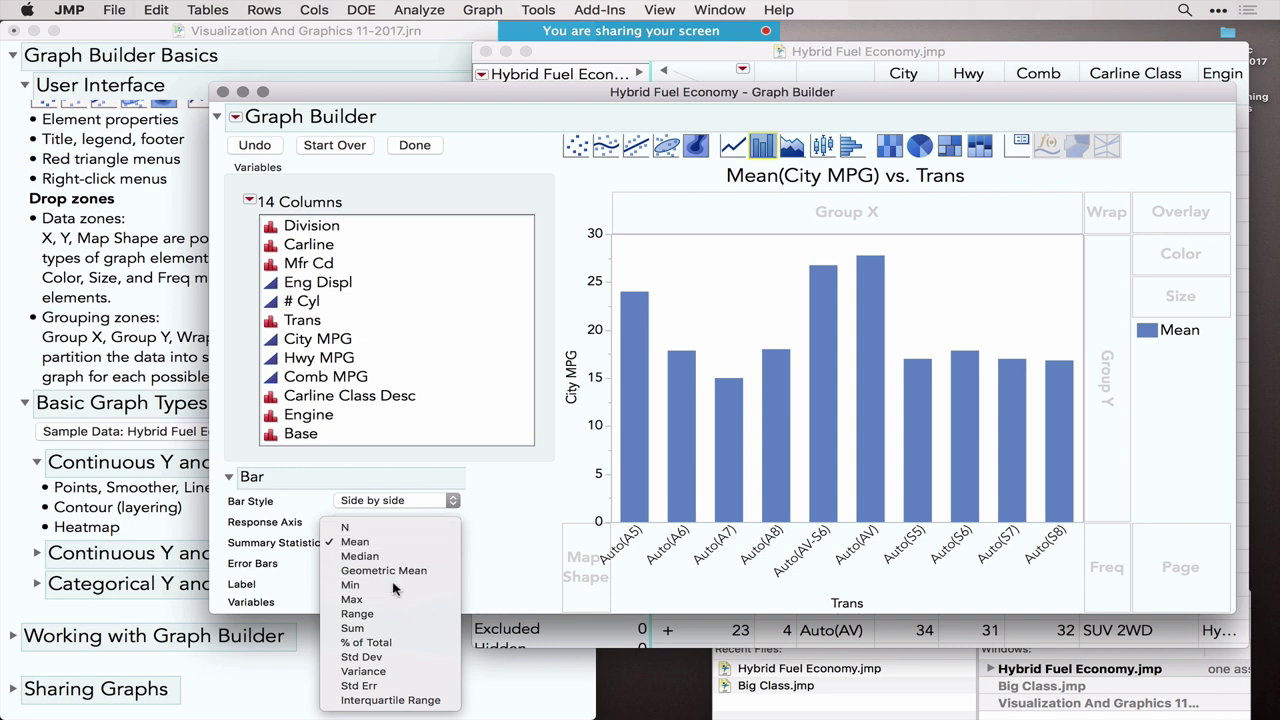
left_click(392, 584)
left_click(389, 541)
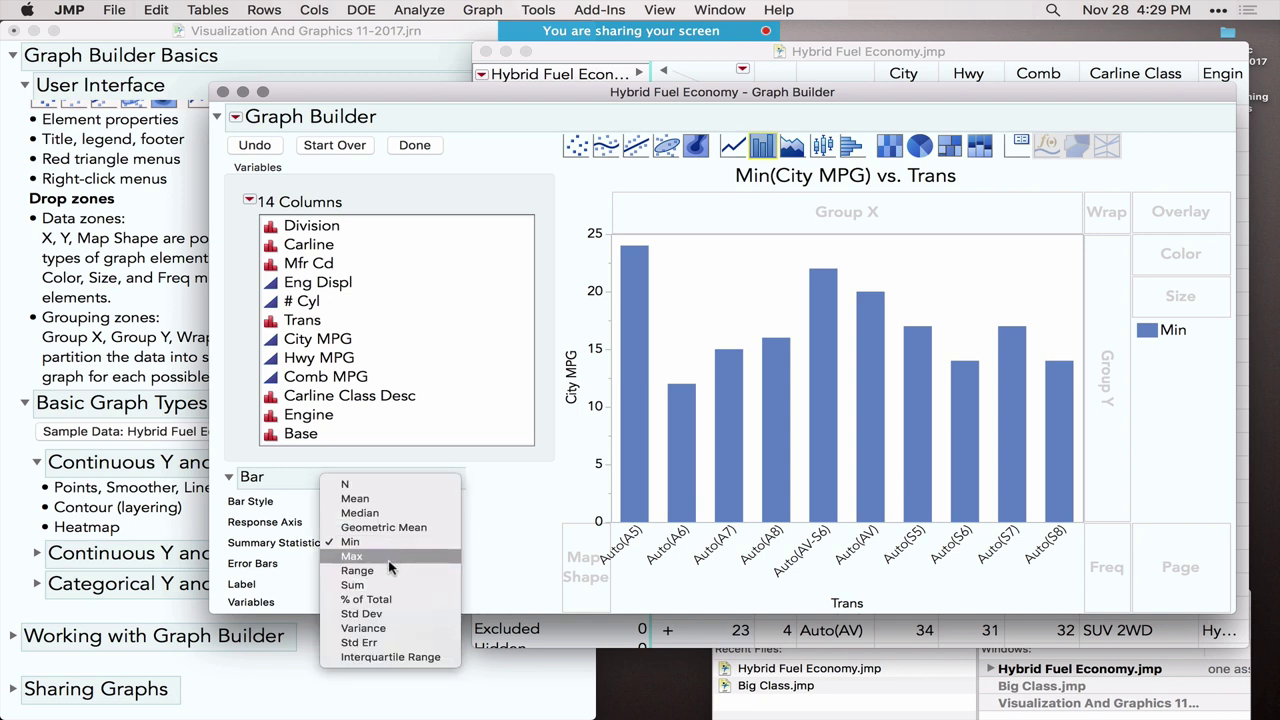
left_click(388, 569)
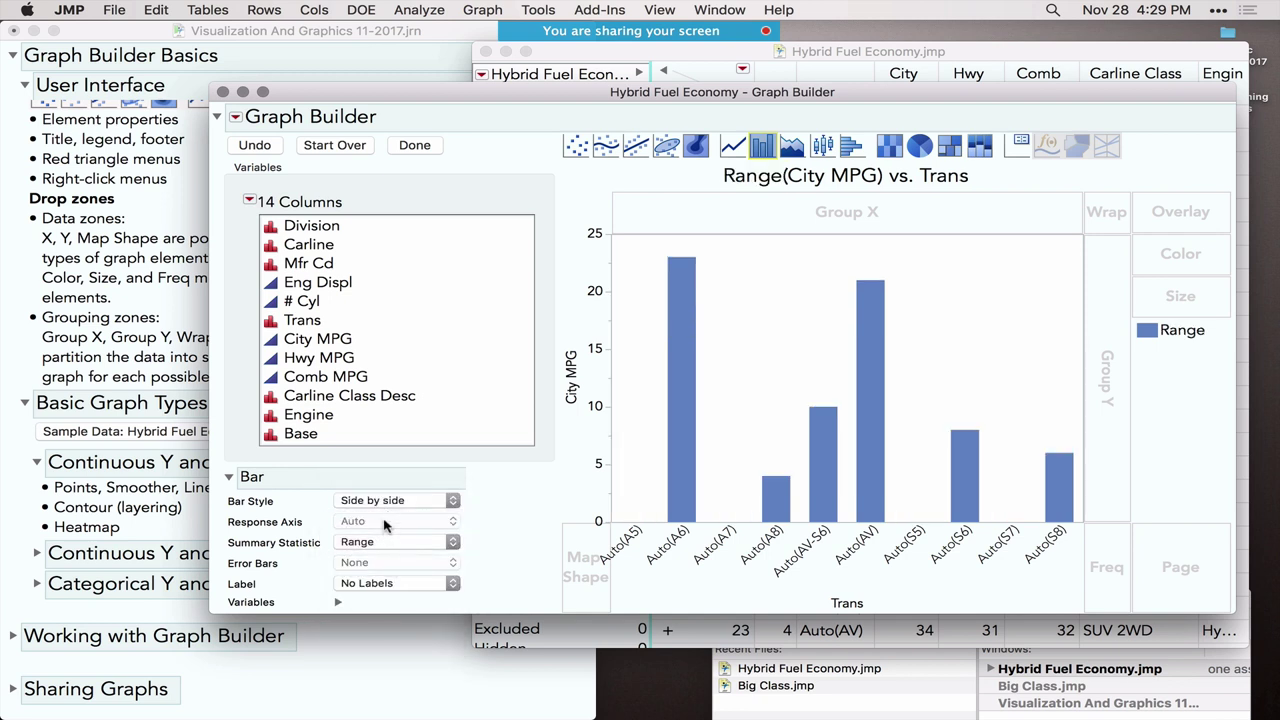
left_click(385, 541)
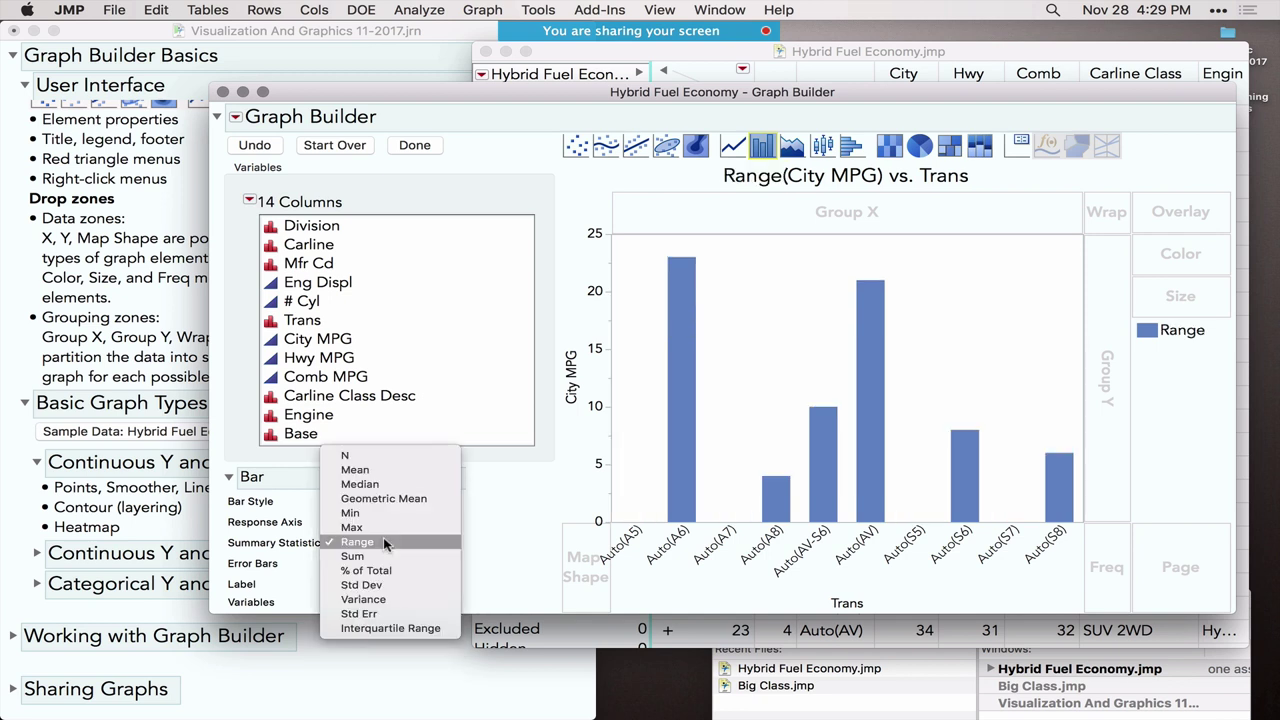
left_click(394, 469)
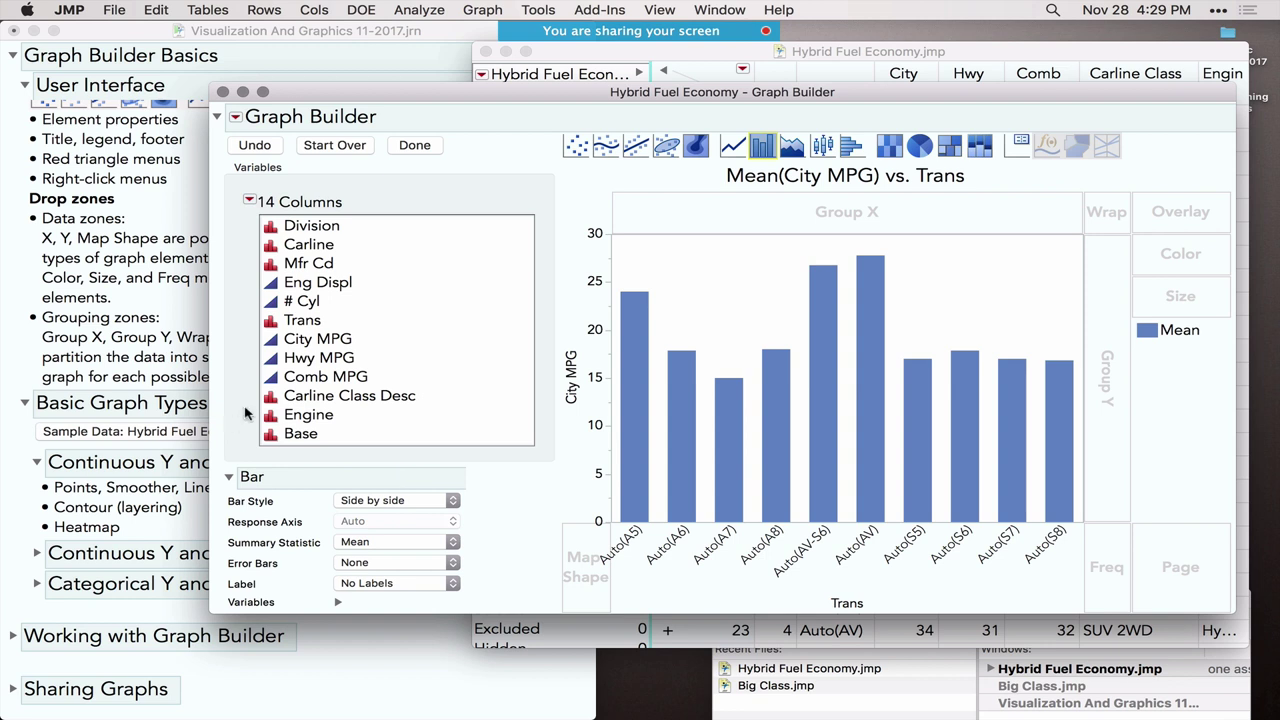
Color the bars by # Cyl and check the details of the Auto(S7) bar.
left_click(301, 305)
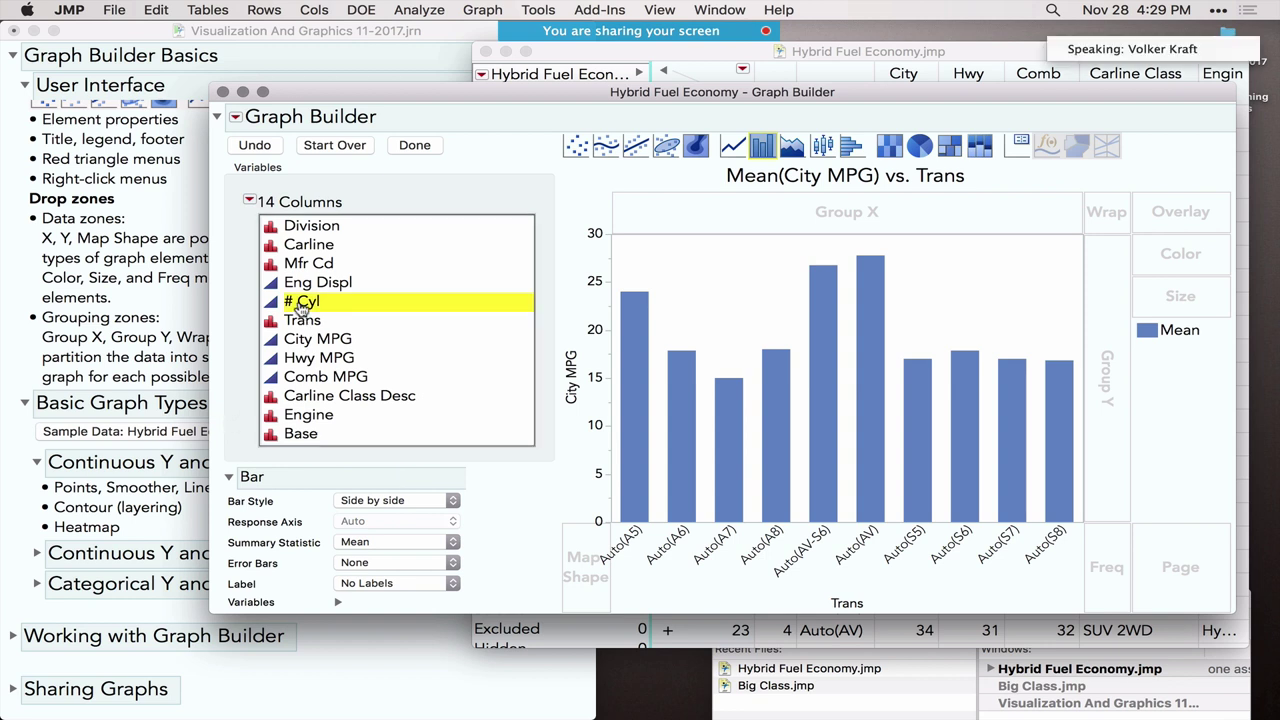
left_click_drag(301, 305, 722, 307)
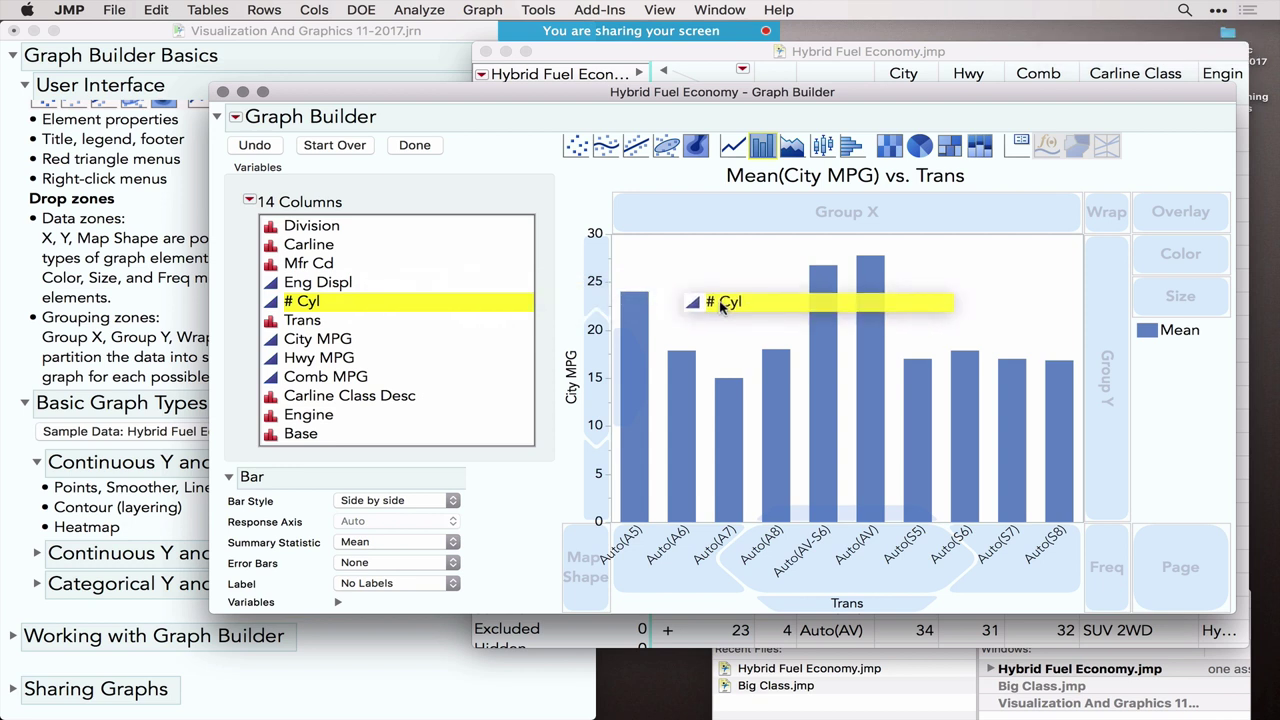
left_click_drag(722, 307, 1172, 268)
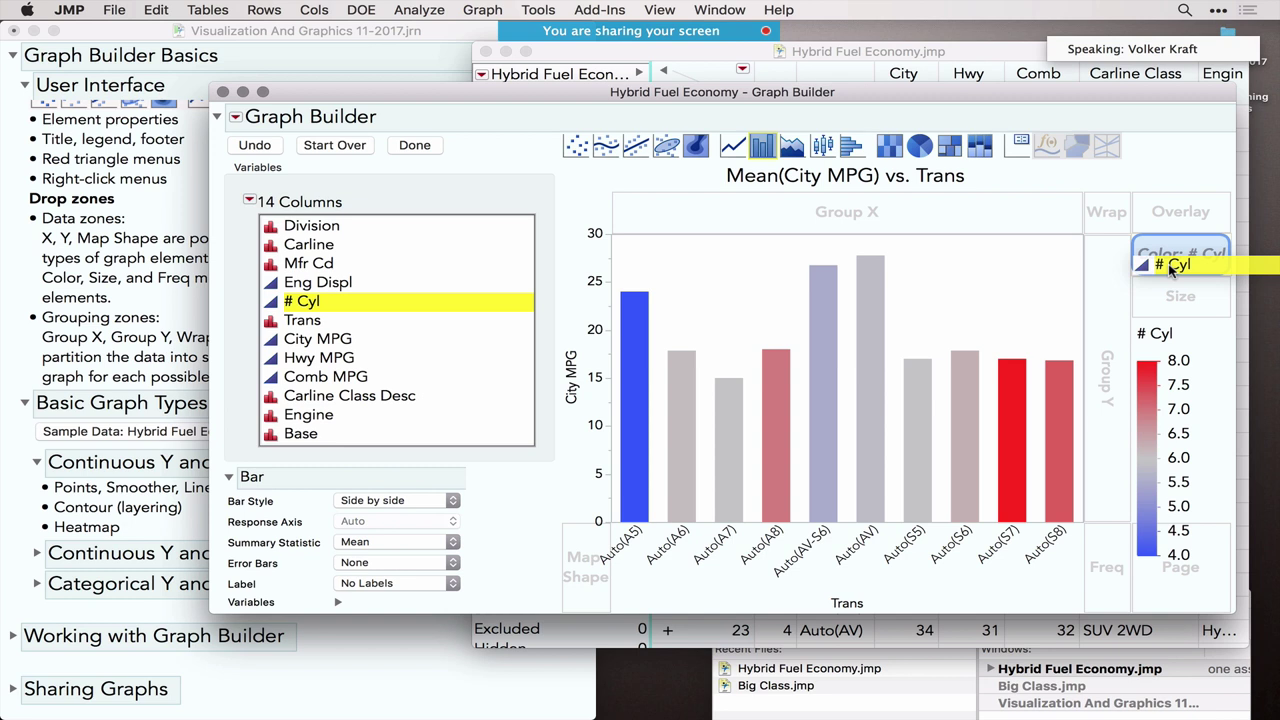
left_click_drag(1172, 268, 1172, 268)
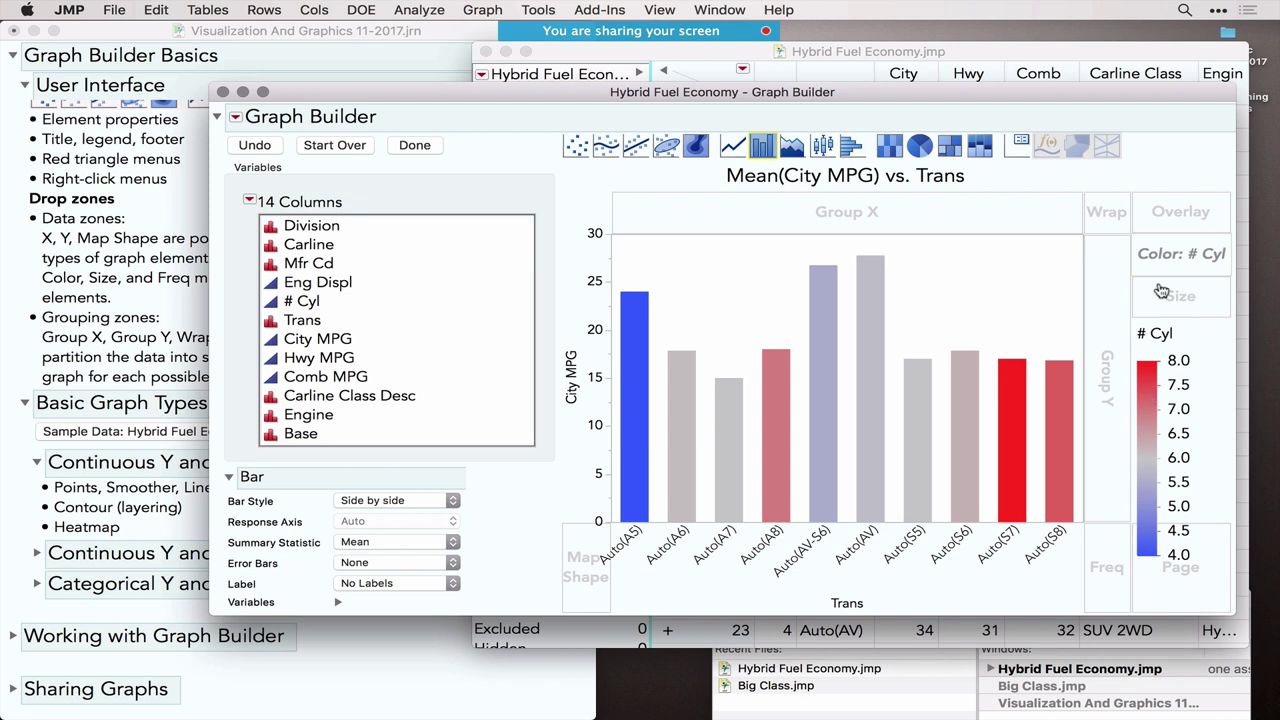
mouse_move(1212, 330)
left_mouse_down()
mouse_move(1185, 318)
mouse_move(1125, 460)
mouse_move(1197, 548)
left_mouse_up()
left_click_drag(1200, 487, 1165, 315)
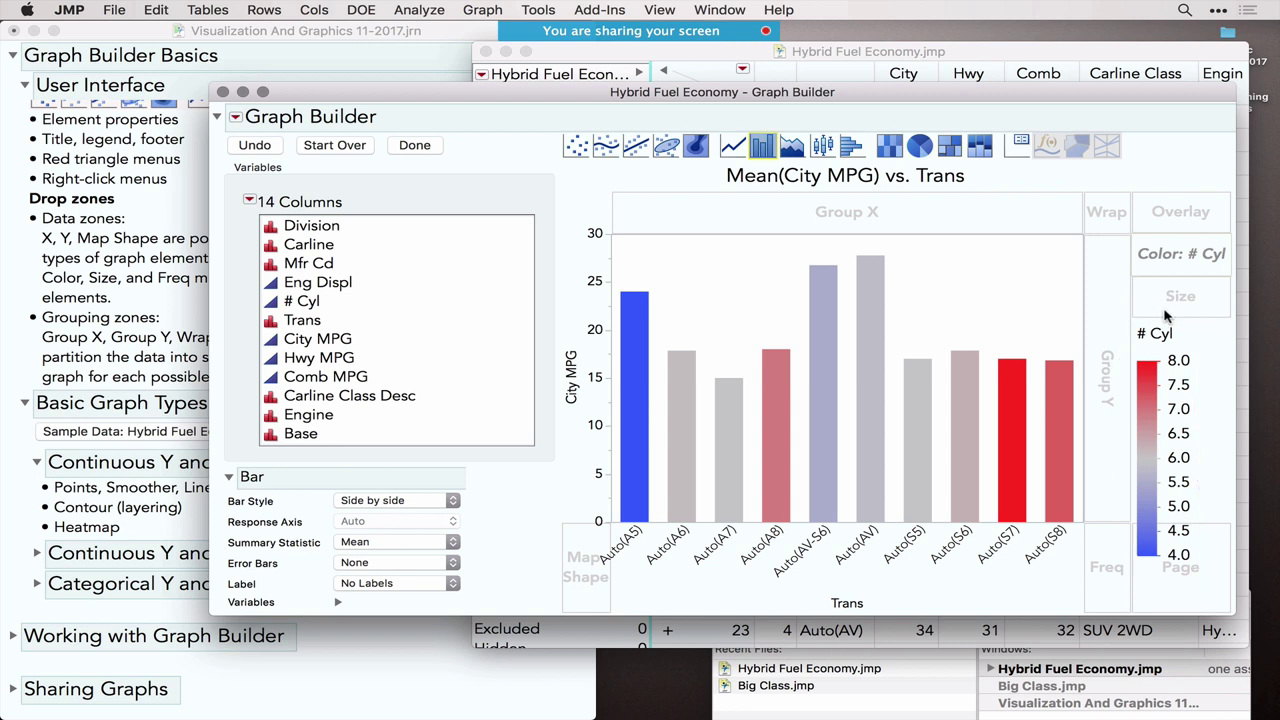
mouse_move(1010, 388)
mouse_move(1005, 490)
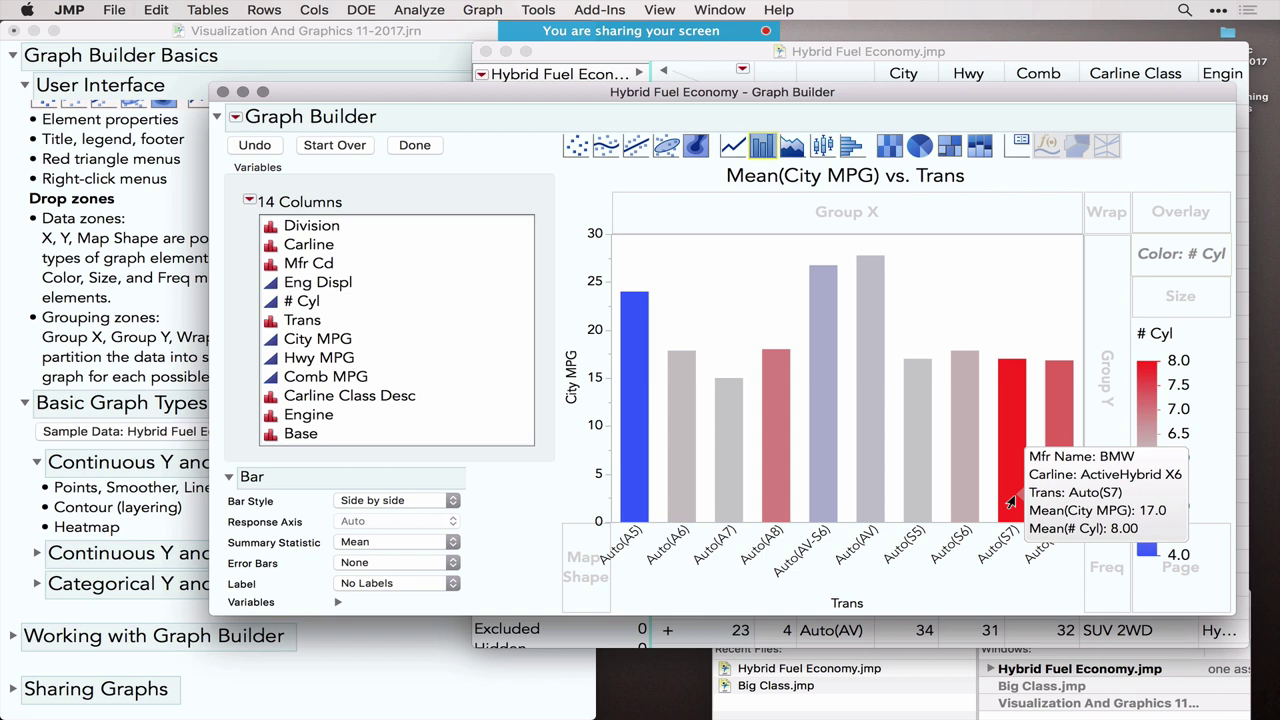
Move # Cyl between the Color and Overlay zones to compare them, leaving it in Overlay for side-by-side bars.
left_click_drag(1170, 232, 1170, 228)
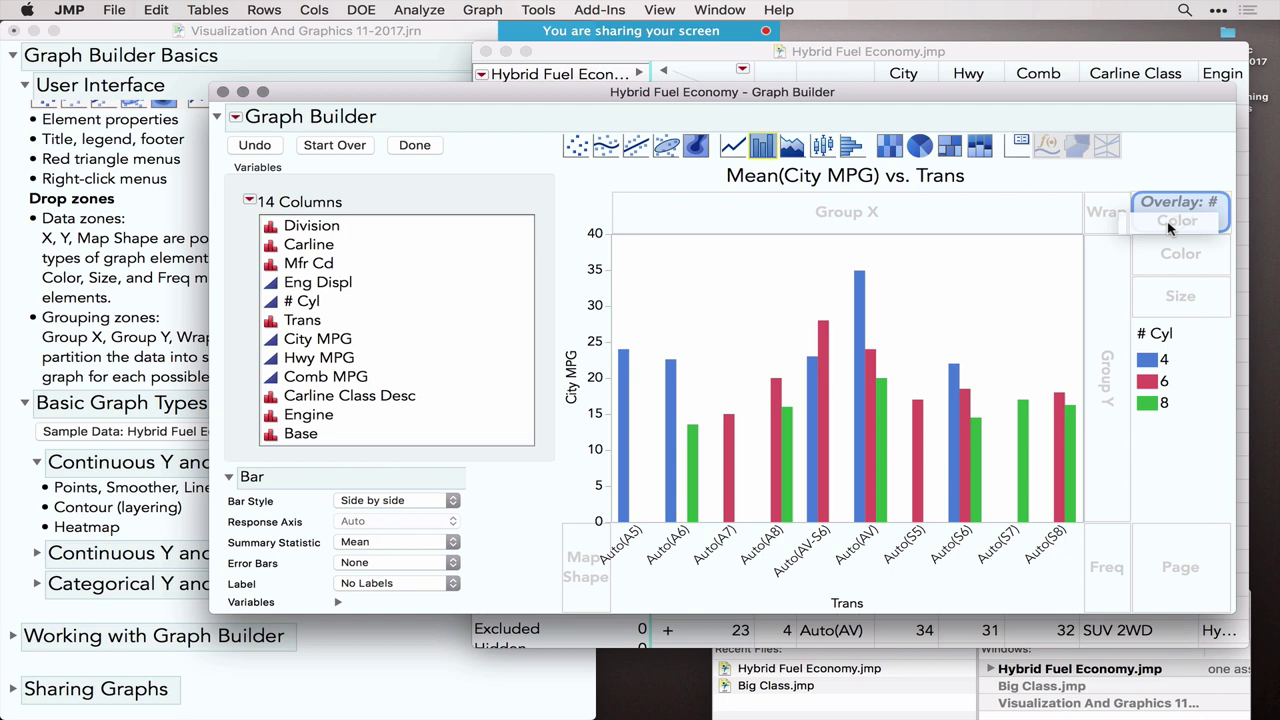
left_click_drag(1168, 228, 1175, 260)
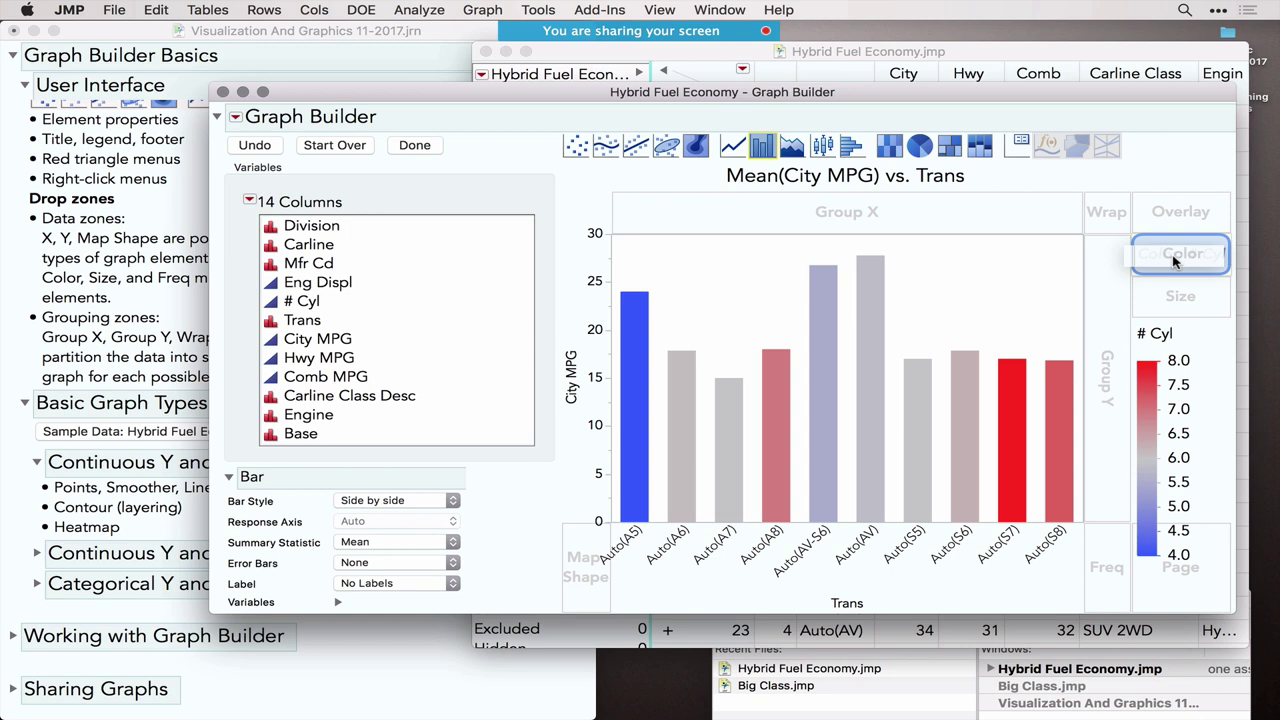
left_click_drag(1175, 260, 1175, 222)
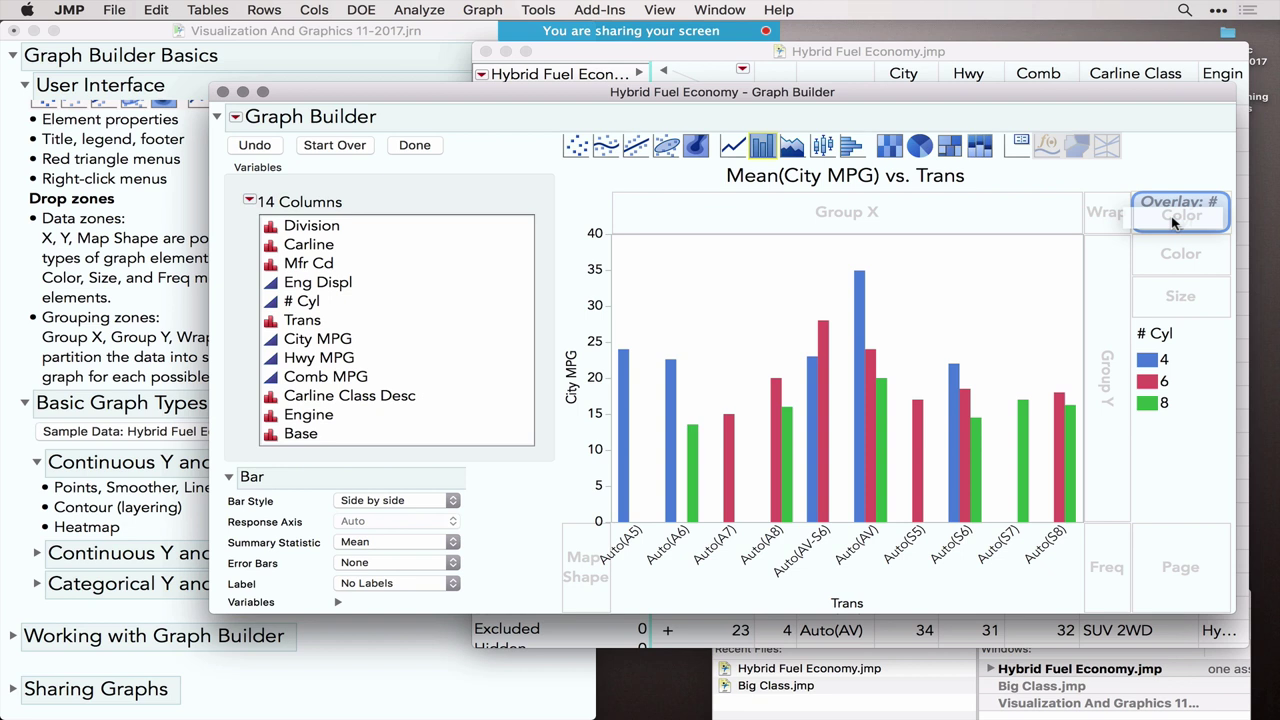
left_click_drag(1175, 222, 1175, 222)
mouse_move(1188, 478)
left_mouse_down()
mouse_move(1194, 406)
mouse_move(1108, 352)
left_mouse_up()
mouse_move(1104, 400)
left_mouse_down()
mouse_move(1147, 451)
mouse_move(1175, 430)
left_mouse_up()
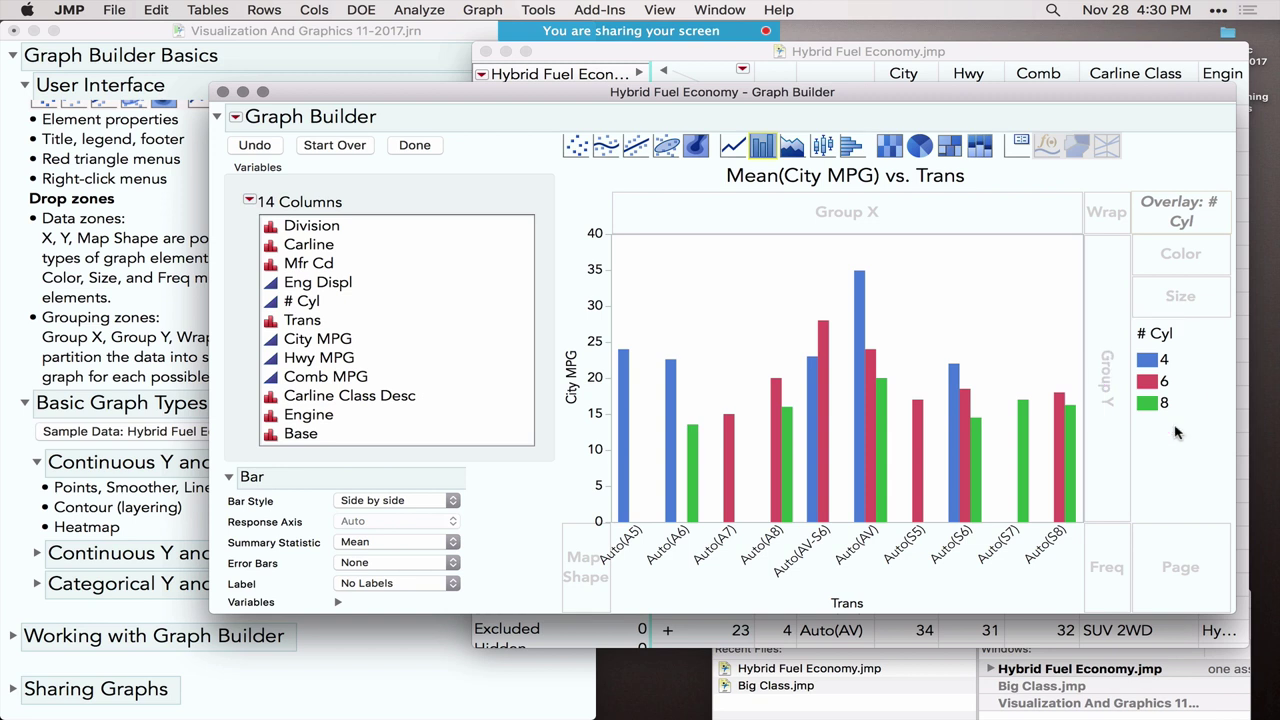
Move # Cyl from the Overlay zone to Wrap, try it in Group Y, and return it to Wrap.
left_click_drag(1176, 213, 1123, 217)
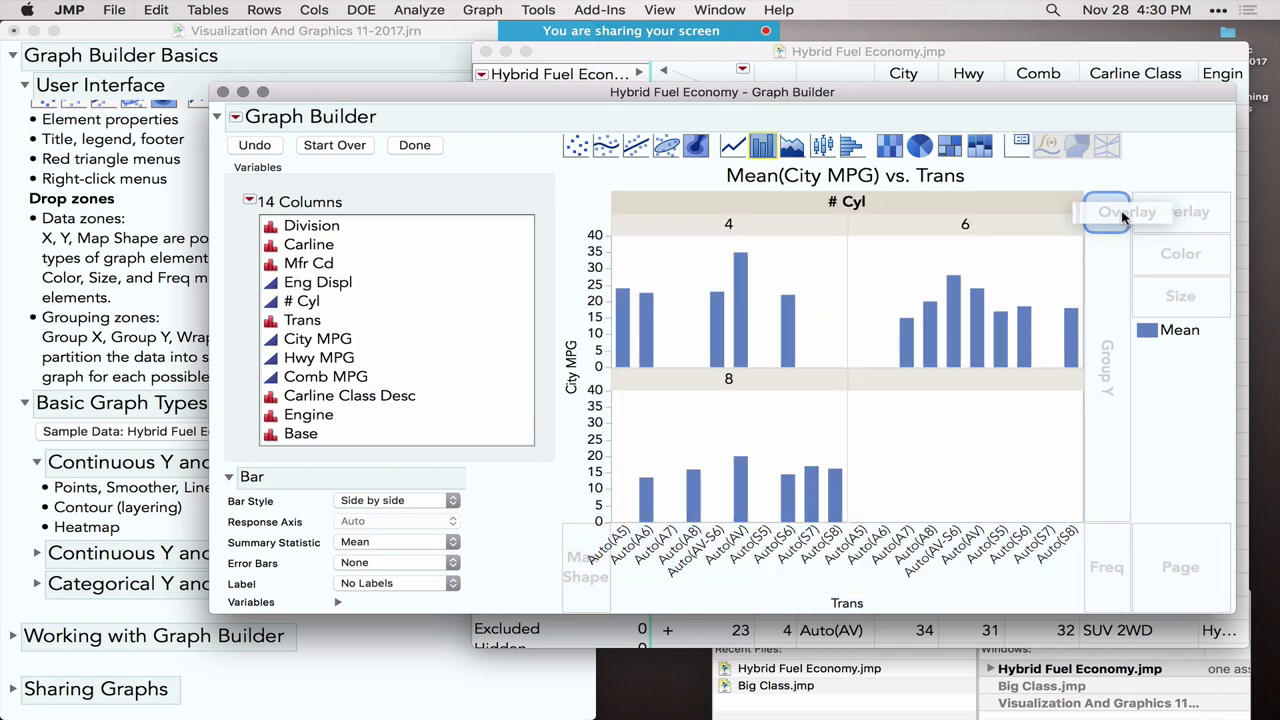
left_click_drag(1123, 217, 1115, 285)
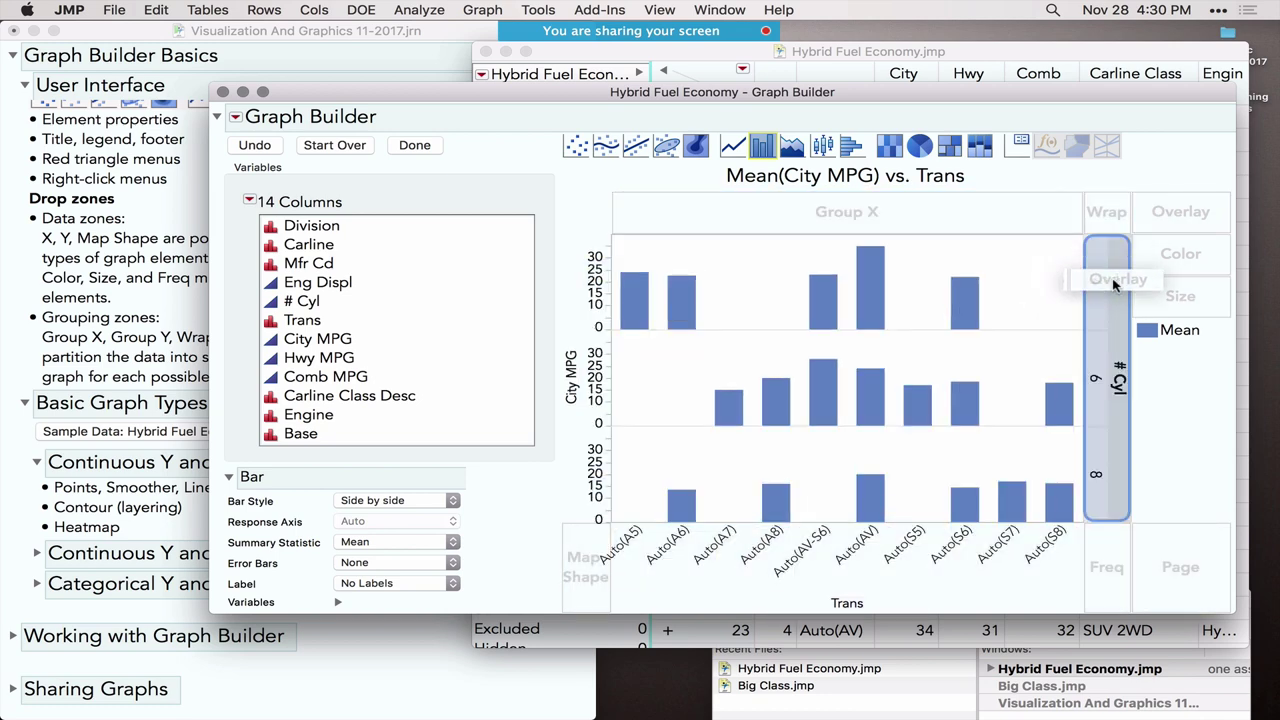
left_click_drag(1115, 285, 1108, 222)
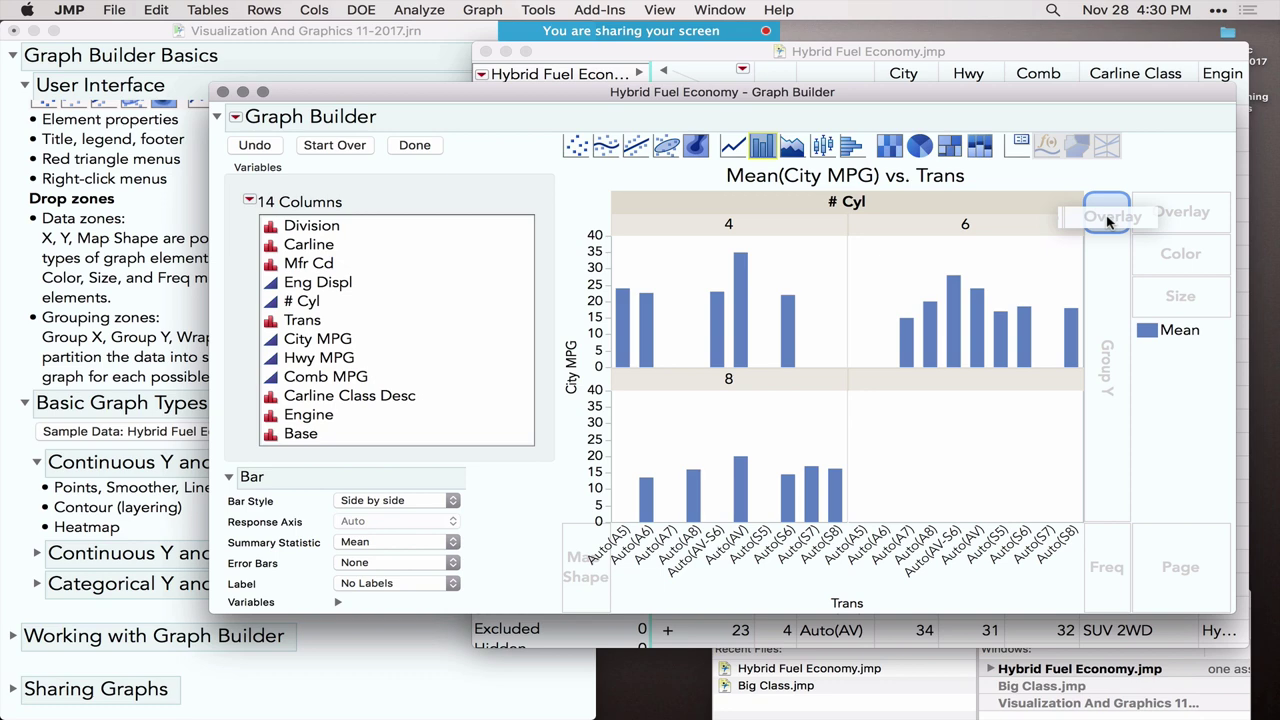
Move # Cyl to the Page zone and look through the separate graphs for each cylinder count.
left_click_drag(1108, 222, 1190, 555)
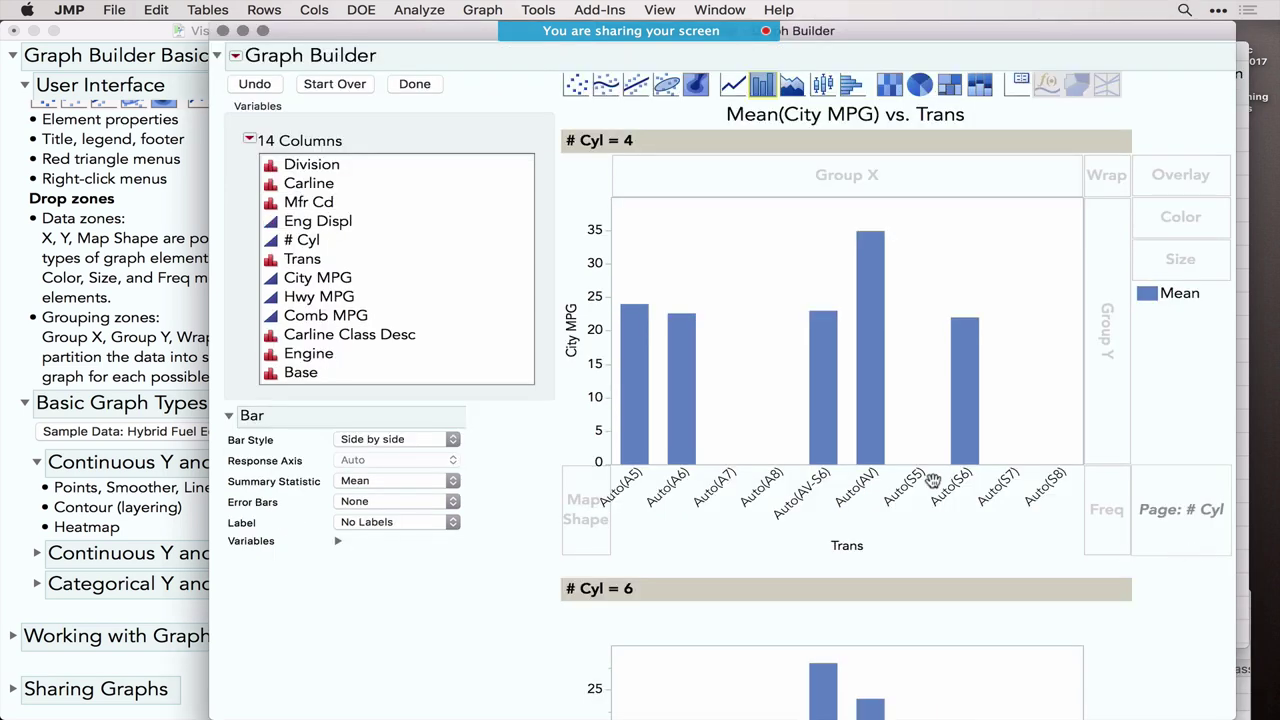
scroll(932, 481, "down", 7)
scroll(932, 481, "down", 8)
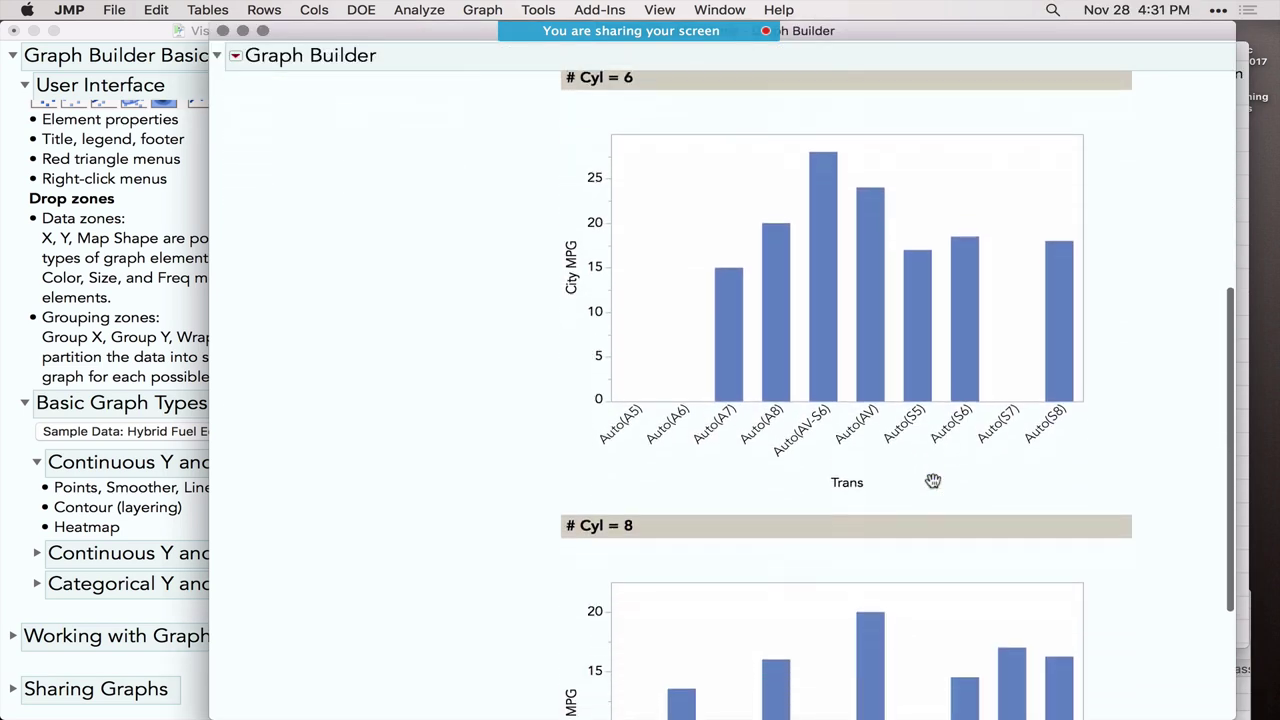
mouse_move(531, 326)
left_mouse_down()
mouse_move(605, 255)
mouse_move(617, 345)
mouse_move(540, 308)
left_mouse_up()
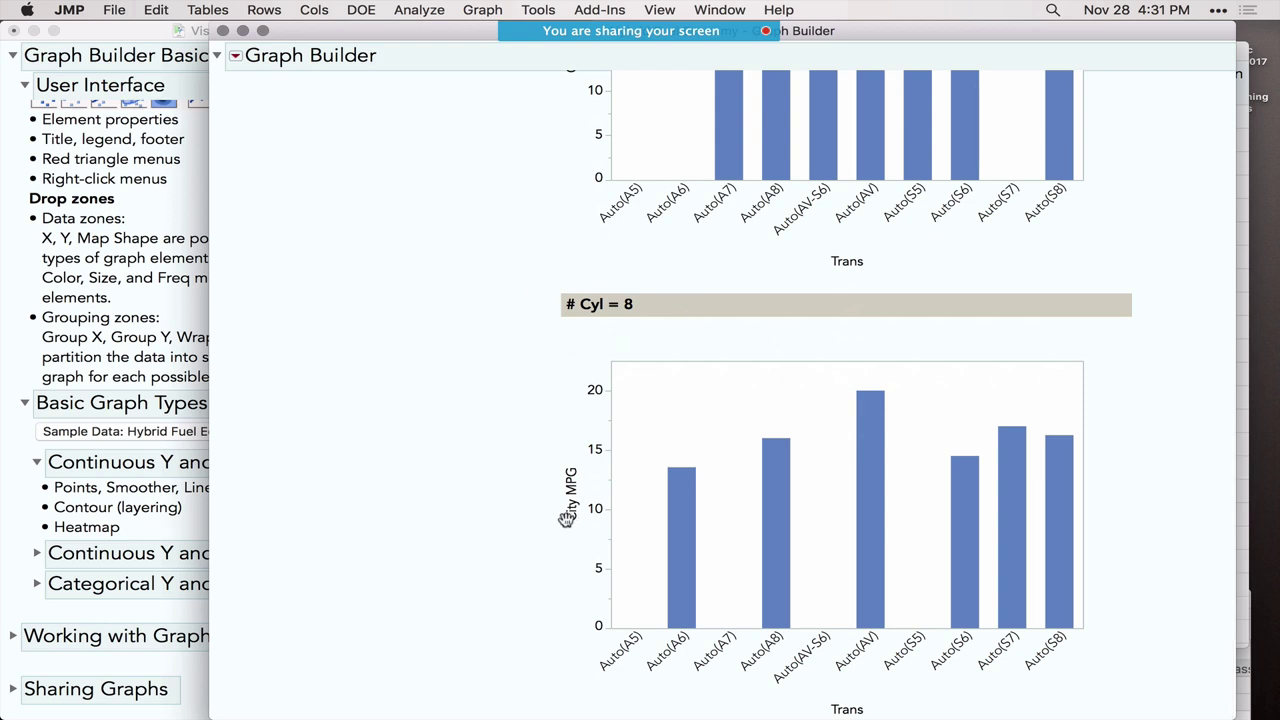
mouse_move(494, 490)
left_mouse_down()
mouse_move(1142, 372)
mouse_move(1113, 683)
left_mouse_up()
scroll(1125, 408, "up", 10)
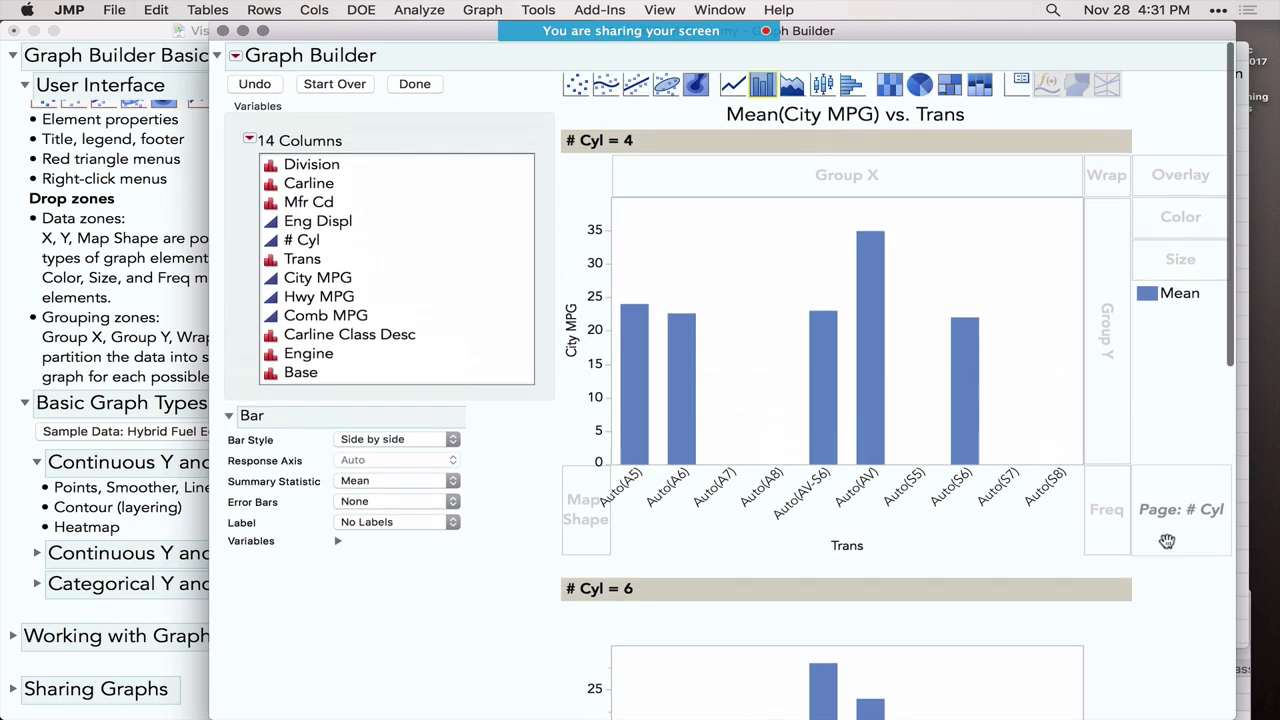
Move # Cyl from the Page zone to Wrap, and from there back to the Color zone.
left_click_drag(1176, 513, 1130, 165)
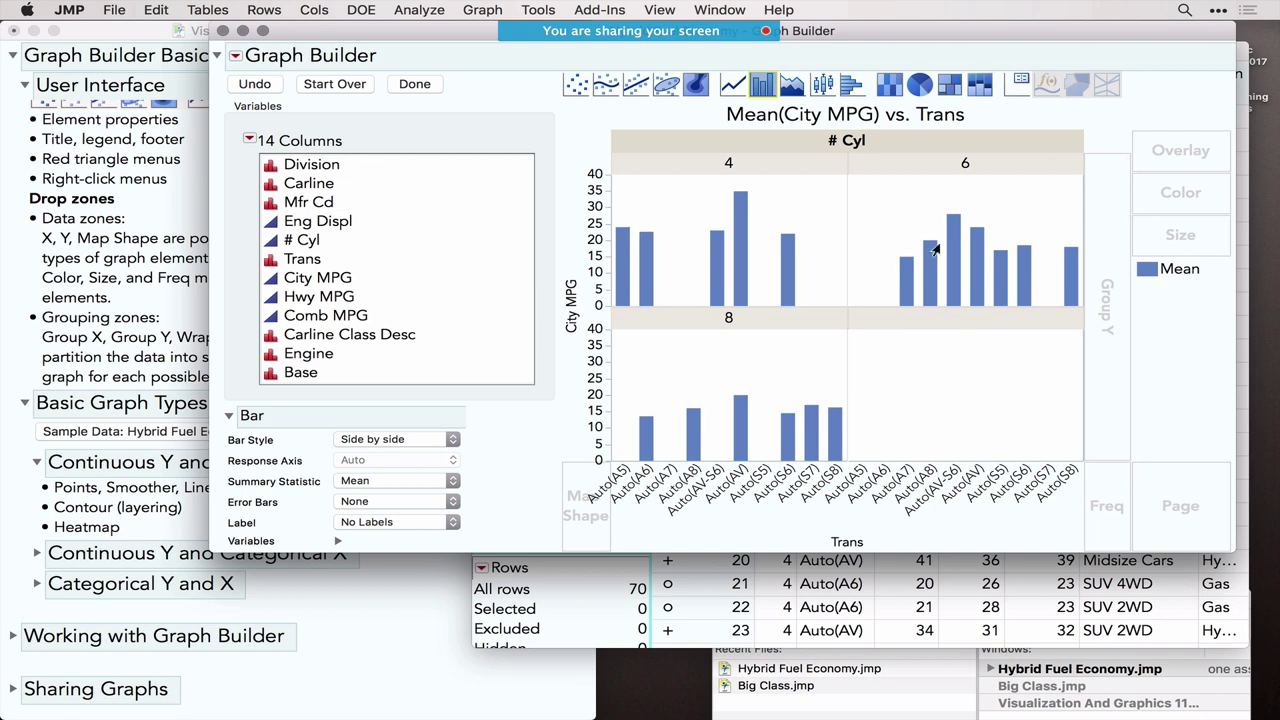
left_click_drag(913, 141, 1188, 194)
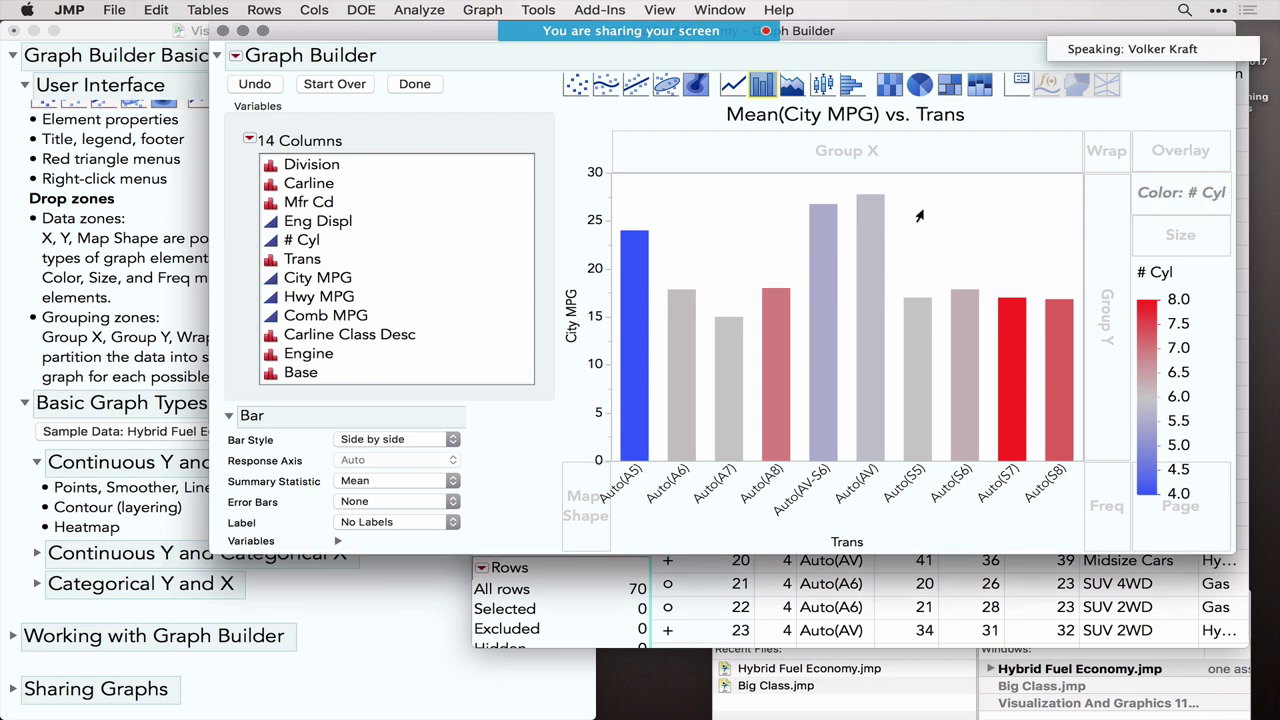
Overlay points on the bars and turn off the # Cyl color variable for the points only.
left_click(576, 87)
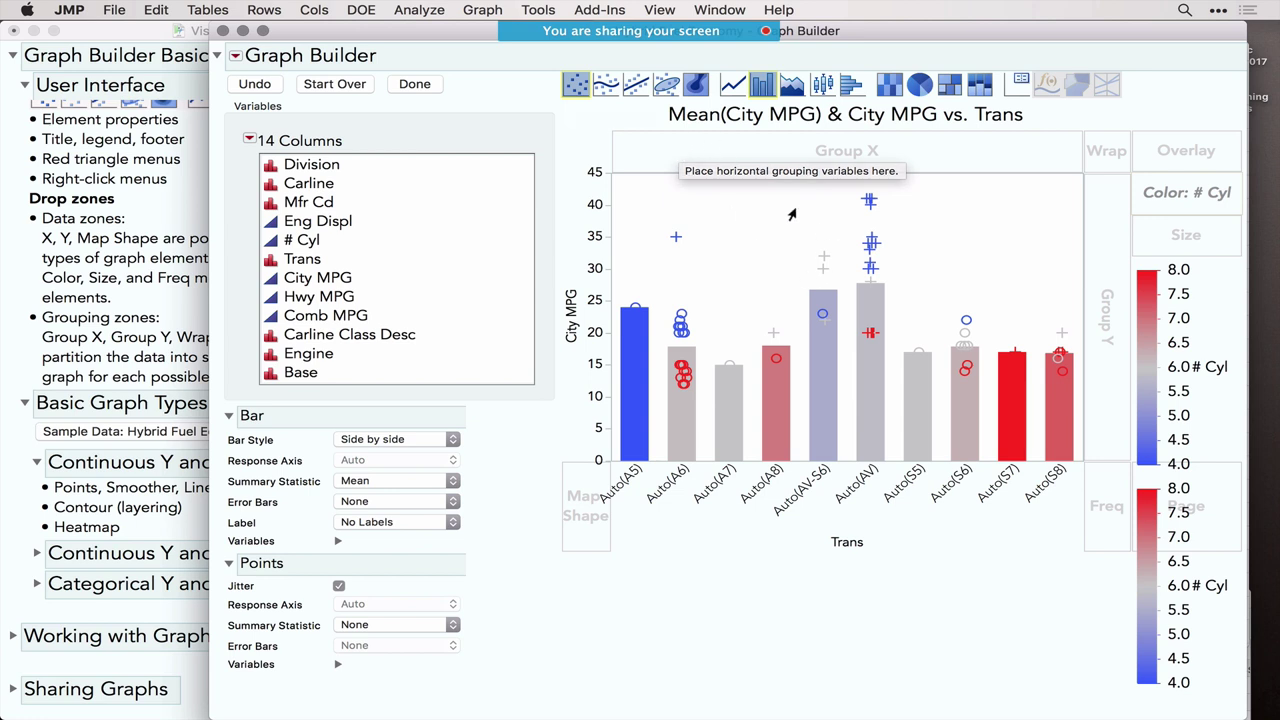
mouse_move(875, 356)
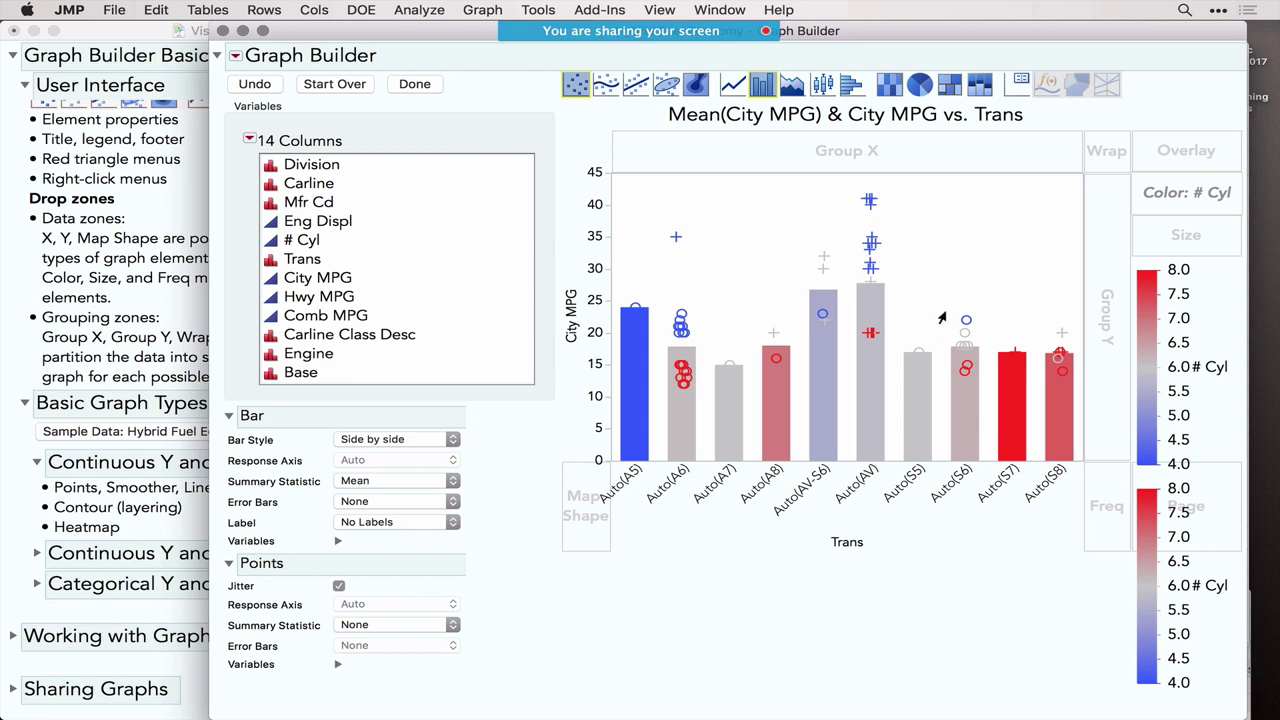
scroll(492, 556, "down", 2)
scroll(492, 556, "down", 1)
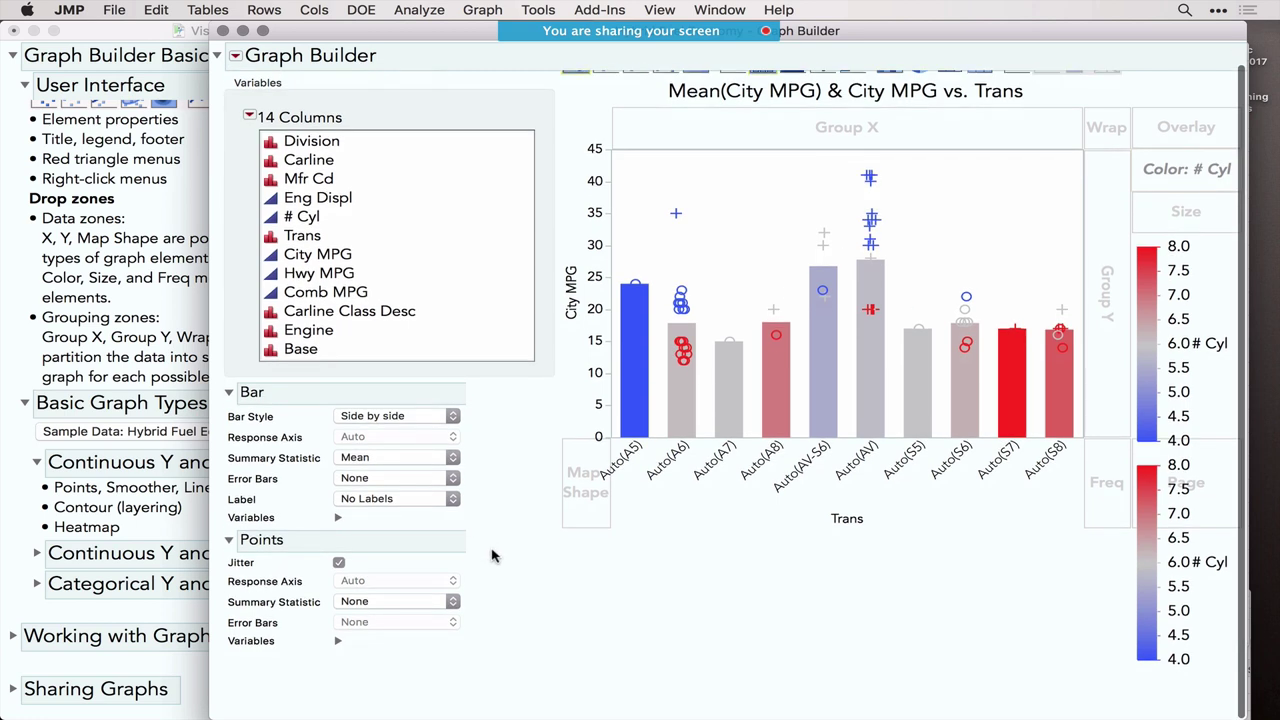
left_click(337, 640)
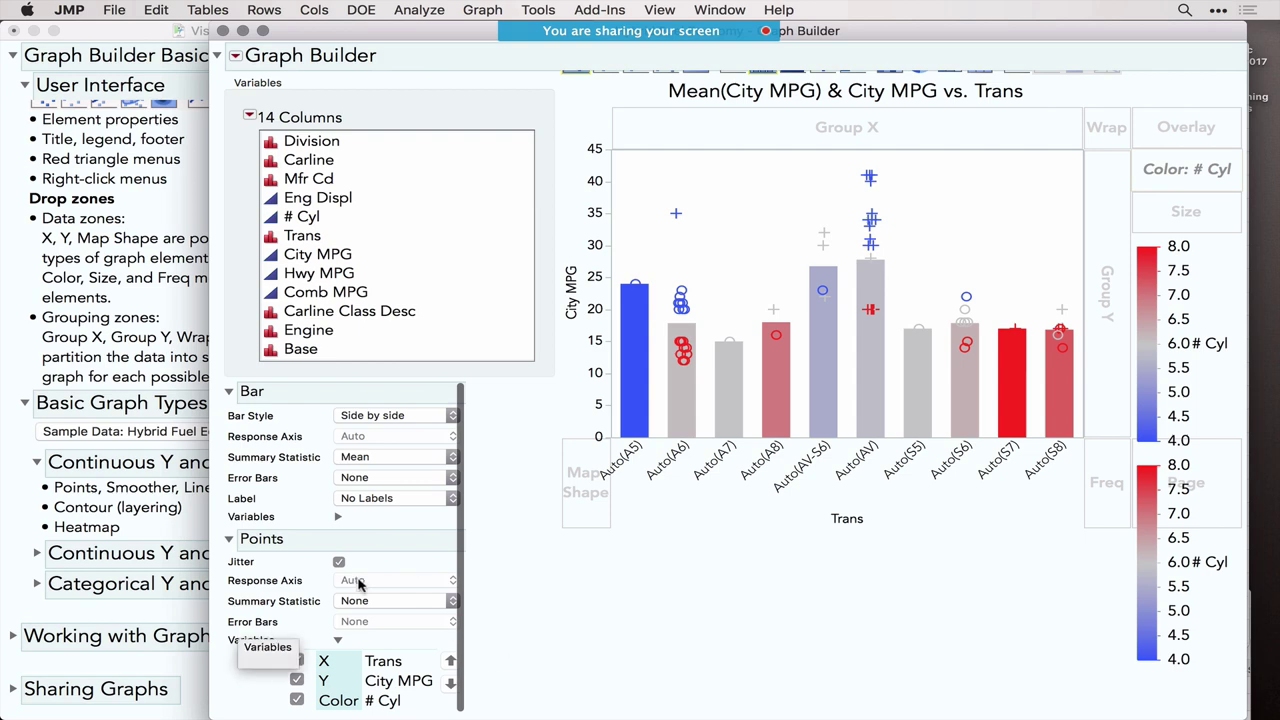
left_click(297, 700)
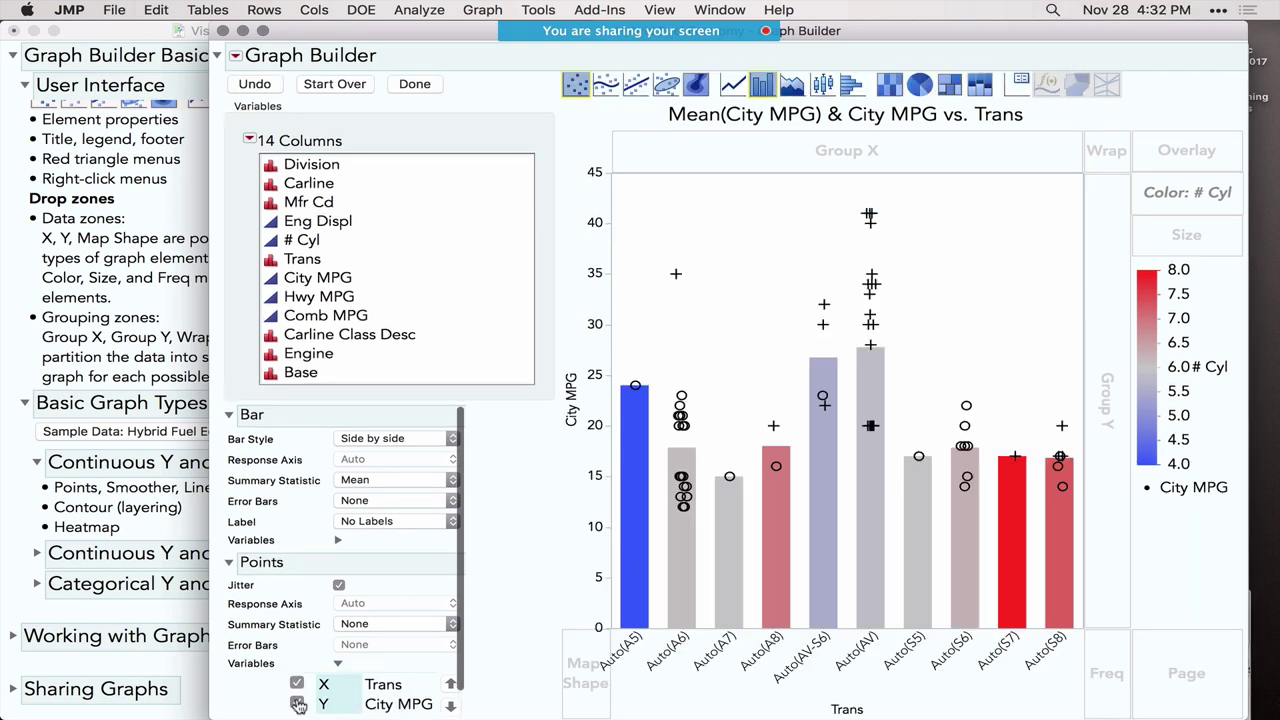
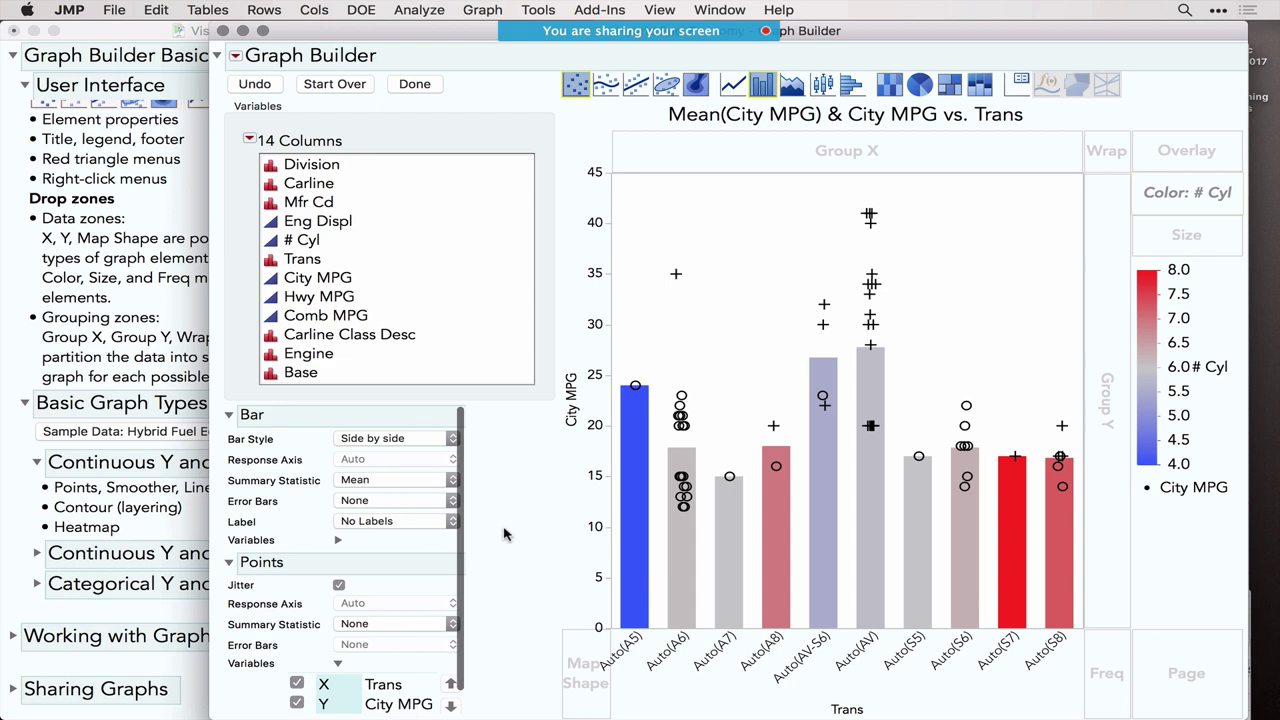
Start the graph over, and expand the journal's Continuous Y and Categorical X and Categorical Y and X sections.
left_click(334, 84)
left_click(139, 463)
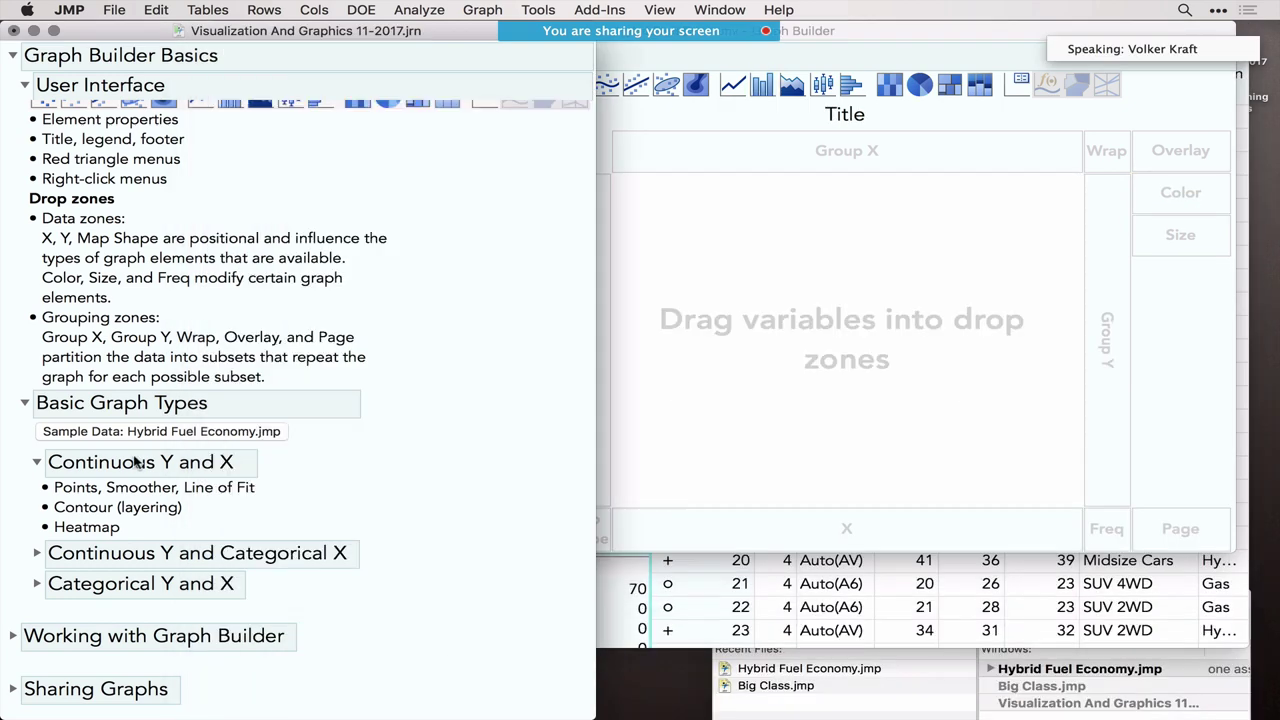
left_click(36, 553)
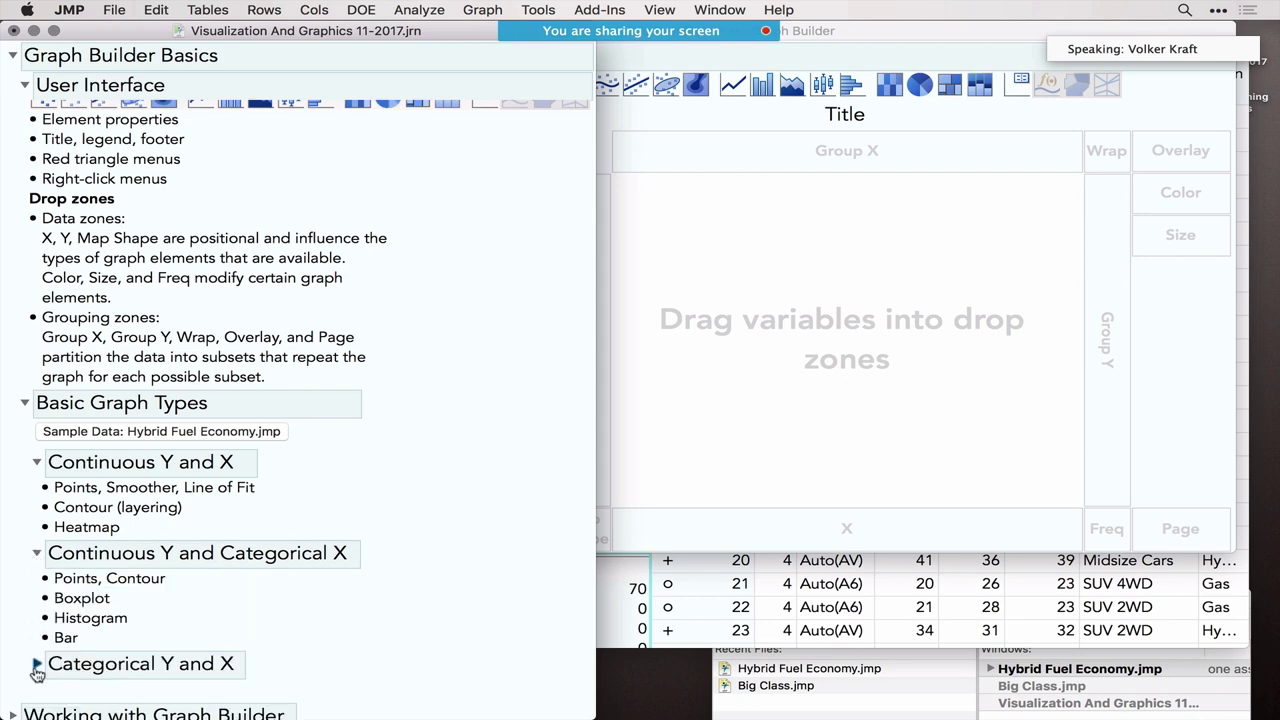
left_click(36, 674)
scroll(190, 645, "down", 5)
scroll(190, 645, "down", 2)
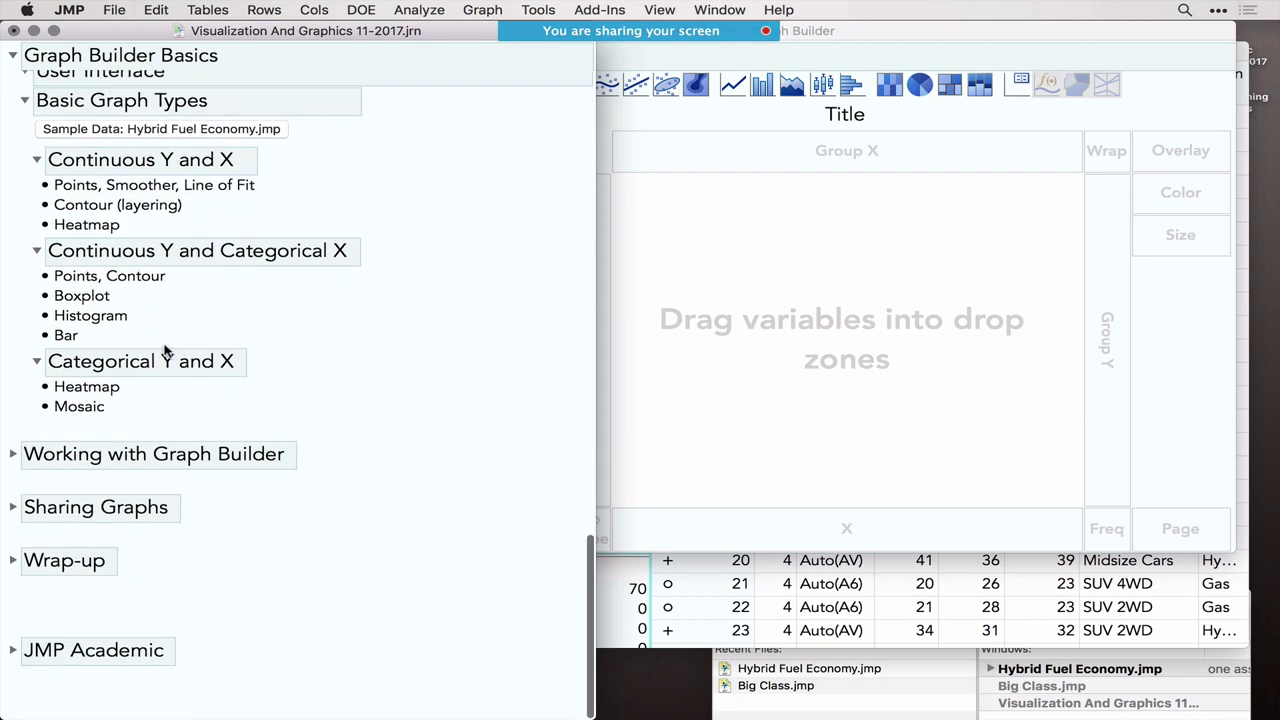
Return to Graph Builder and place Carline Class Desc in the Y zone.
left_click(784, 451)
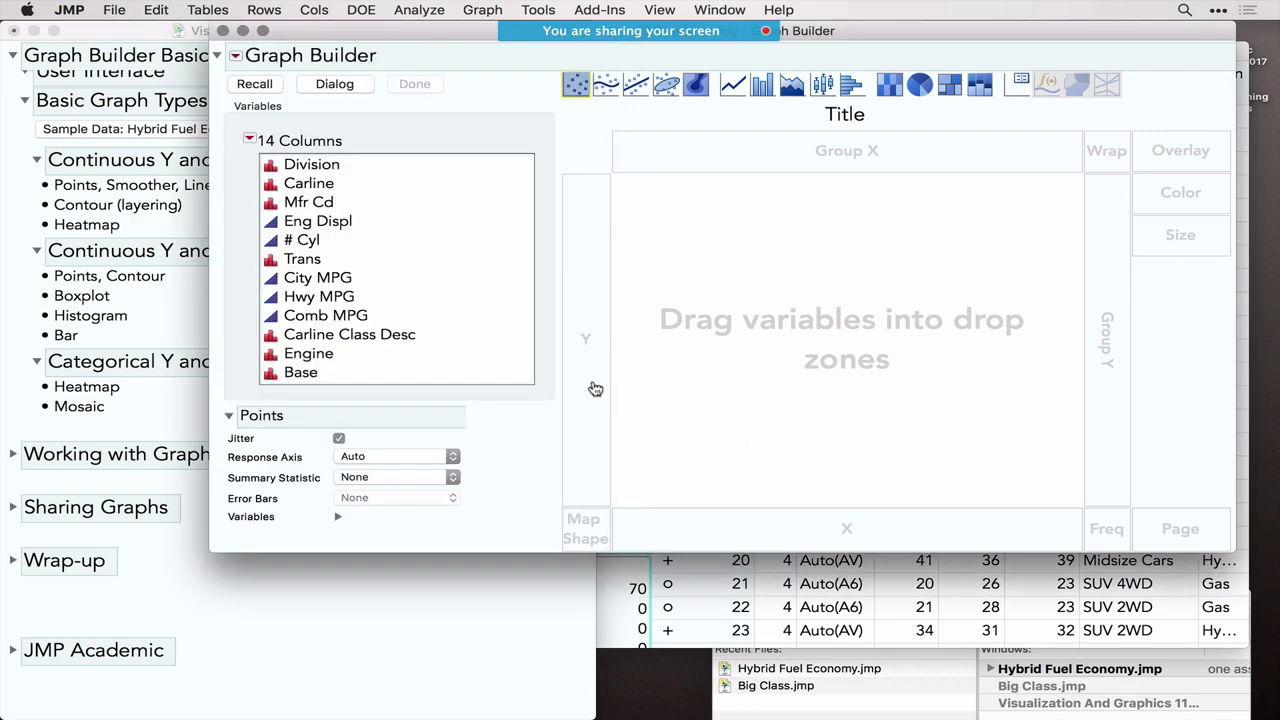
left_click_drag(356, 341, 587, 404)
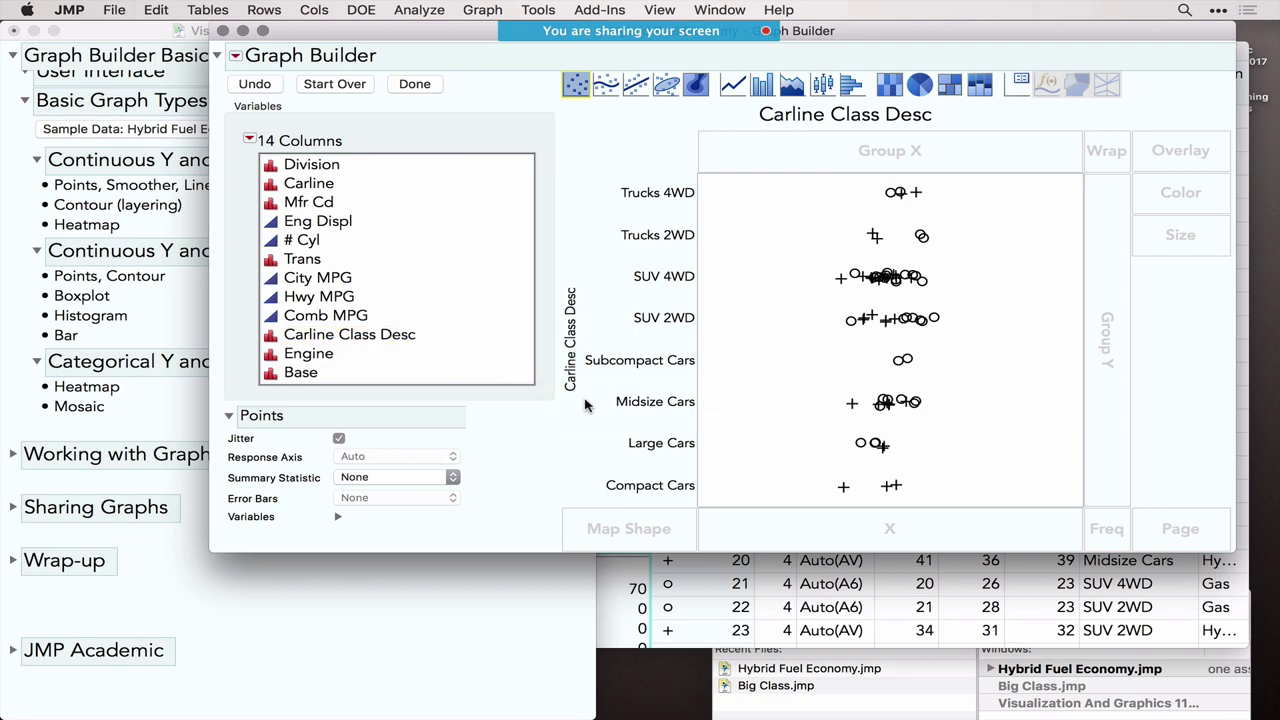
Place Trans in the X zone, and turn the points' jitter off and back on.
left_click_drag(302, 266, 860, 537)
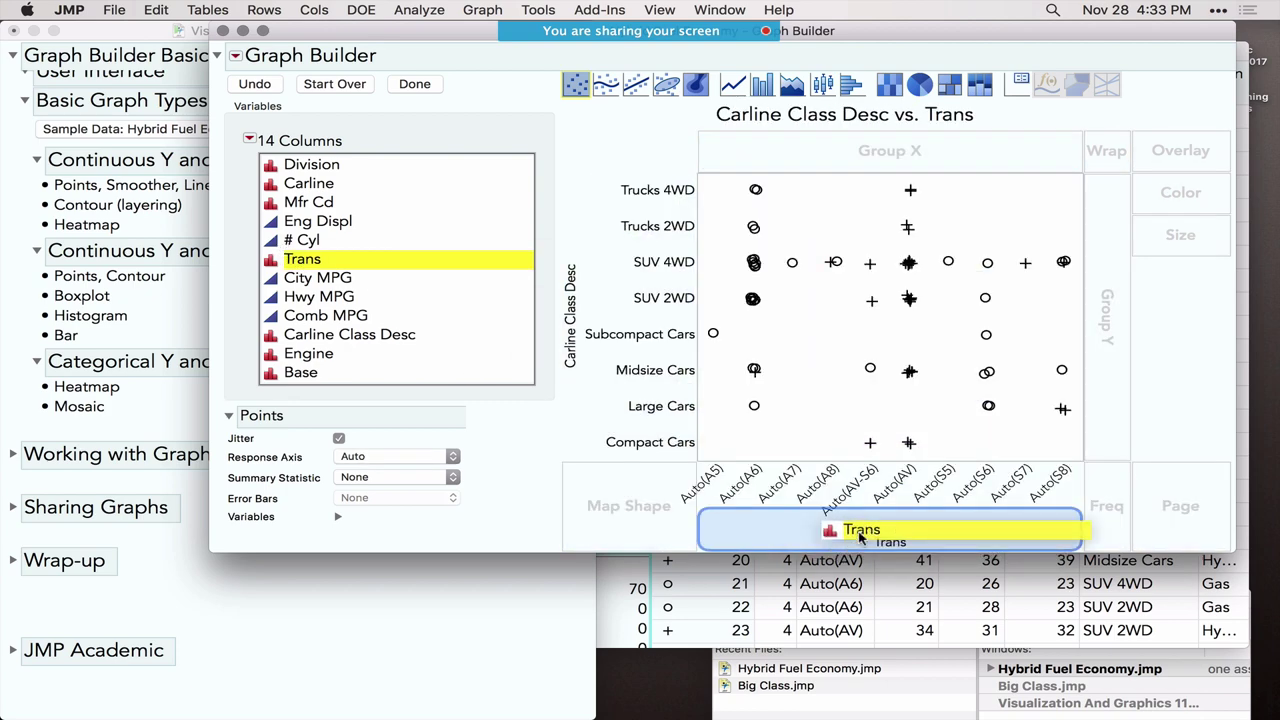
left_click_drag(859, 538, 860, 539)
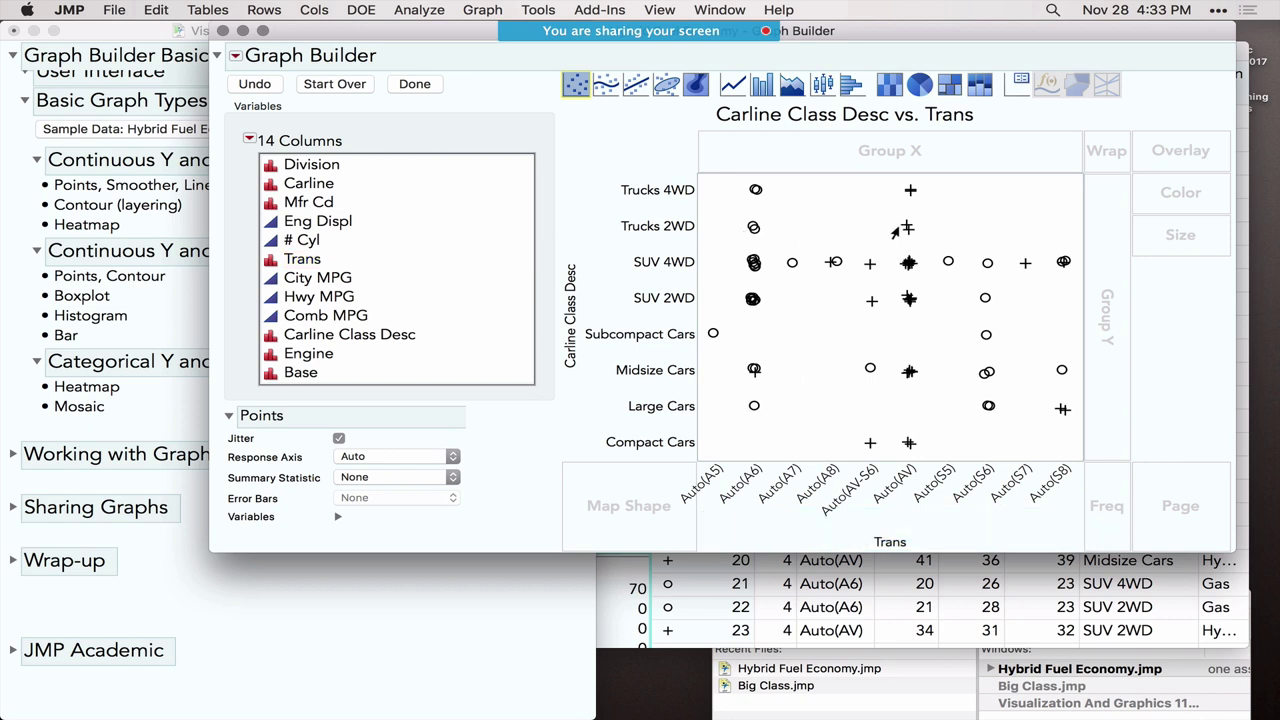
mouse_move(905, 231)
left_click(339, 439)
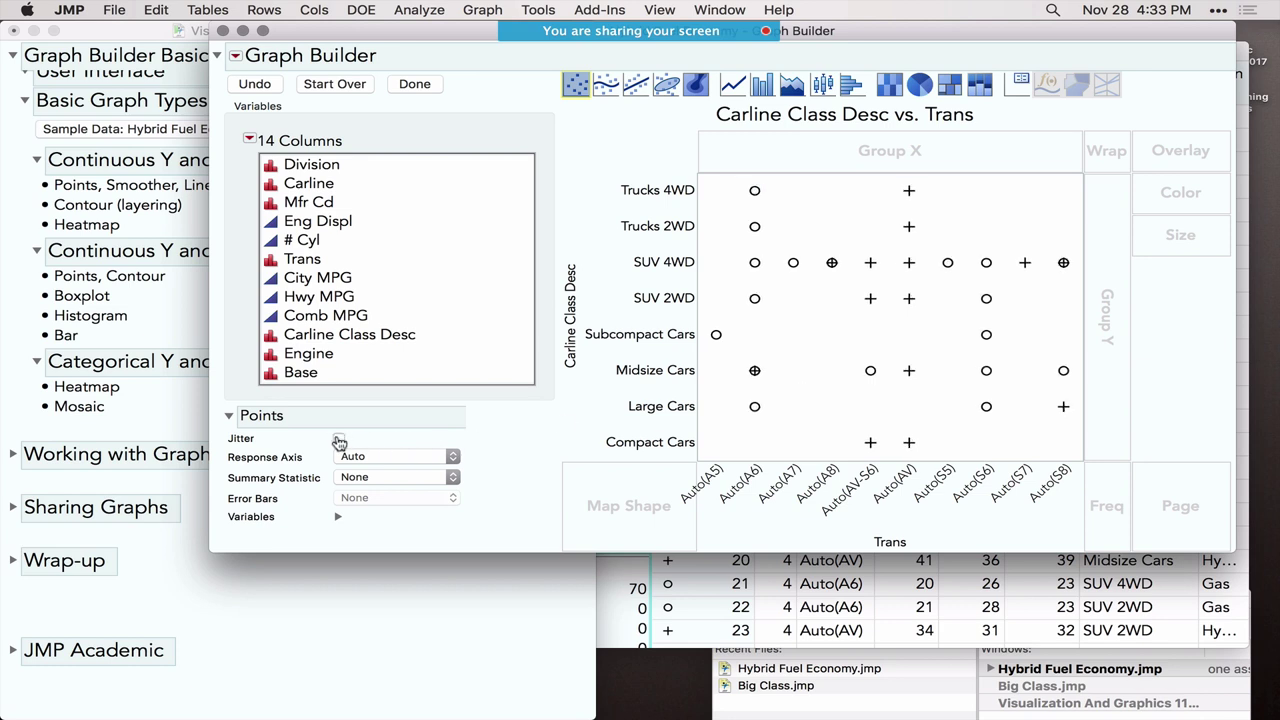
left_click(339, 440)
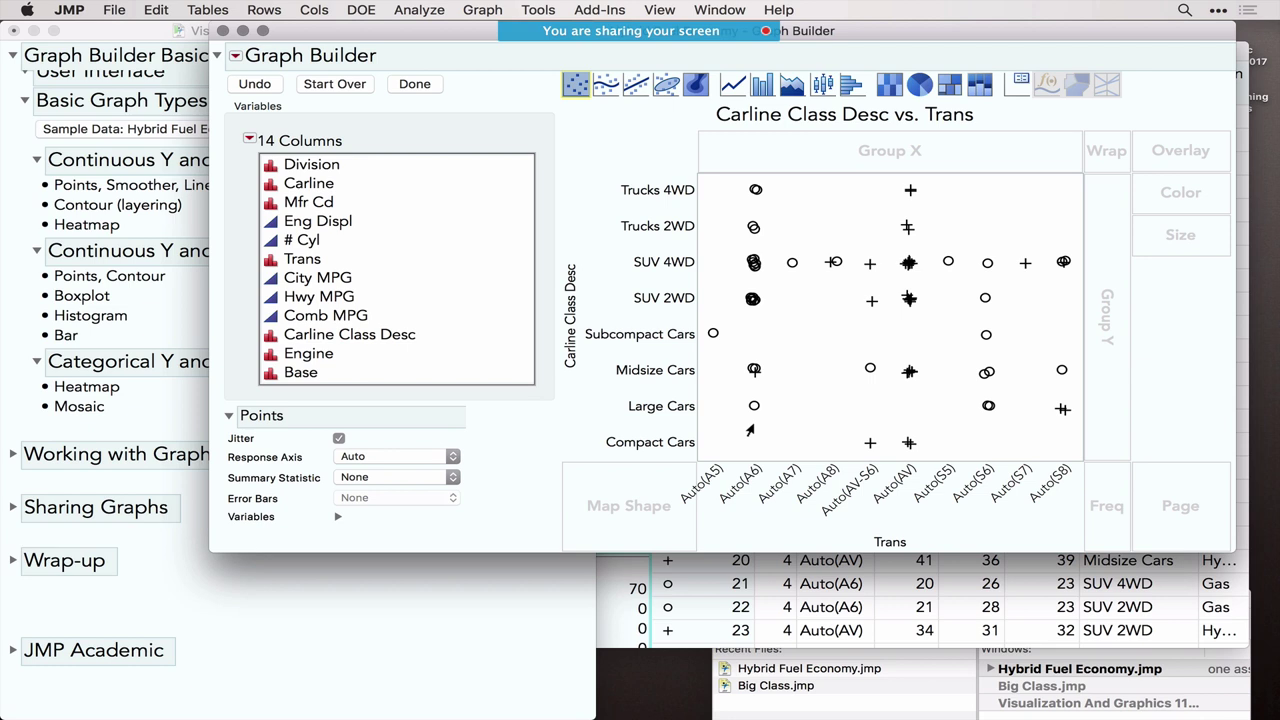
Change the graph to a heatmap and apply the sequential white-to-blue color theme to its Count gradient.
left_click(889, 88)
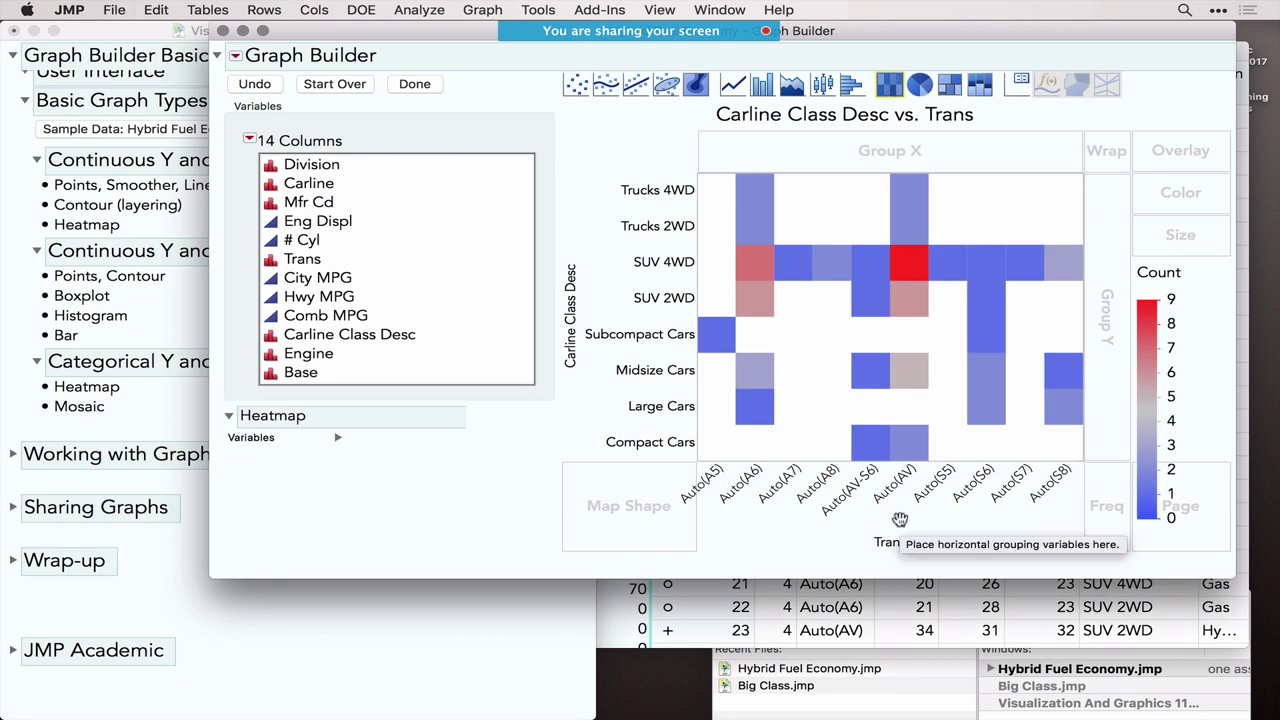
mouse_move(899, 267)
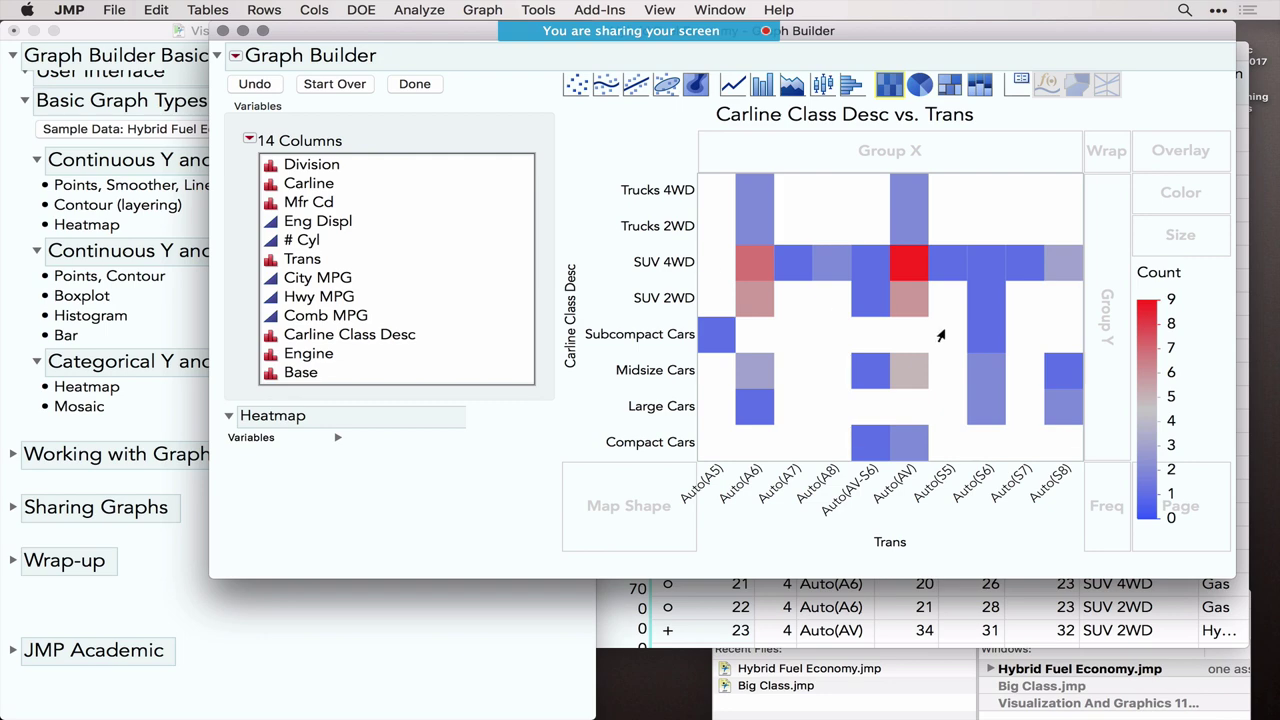
right_click(1153, 390)
left_click(1170, 428)
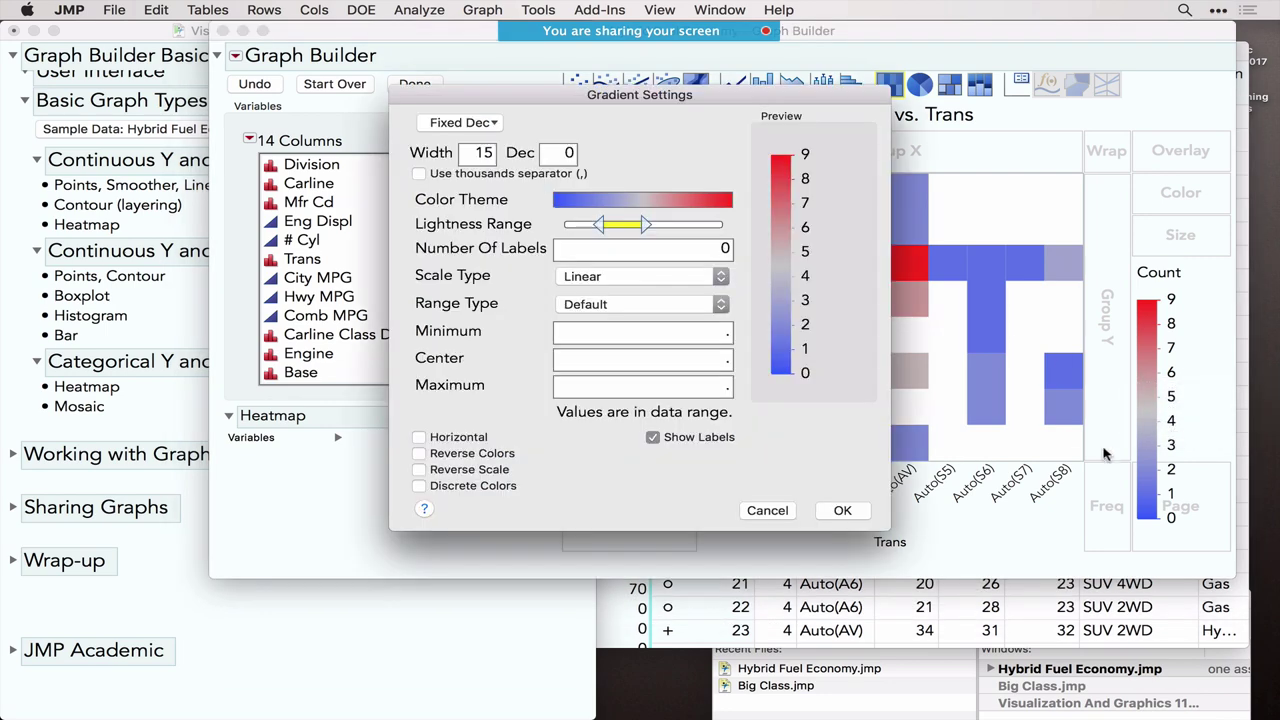
left_click(621, 201)
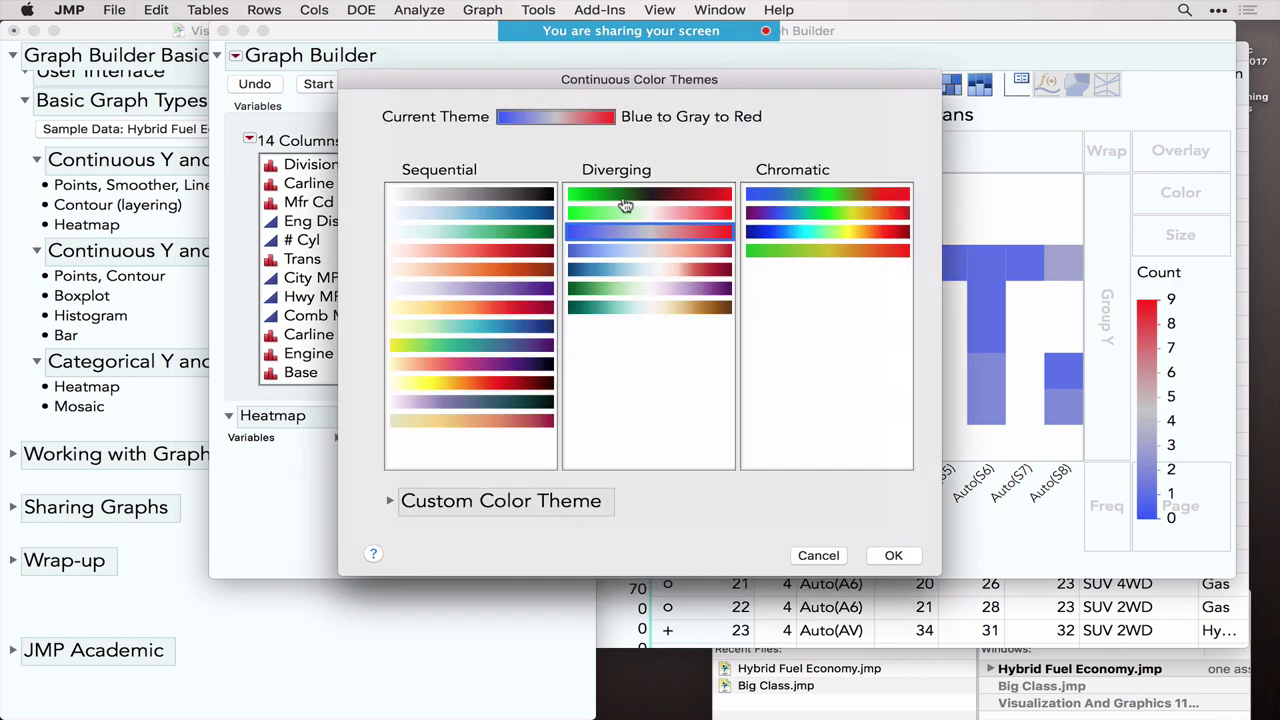
left_click(502, 214)
left_click(894, 557)
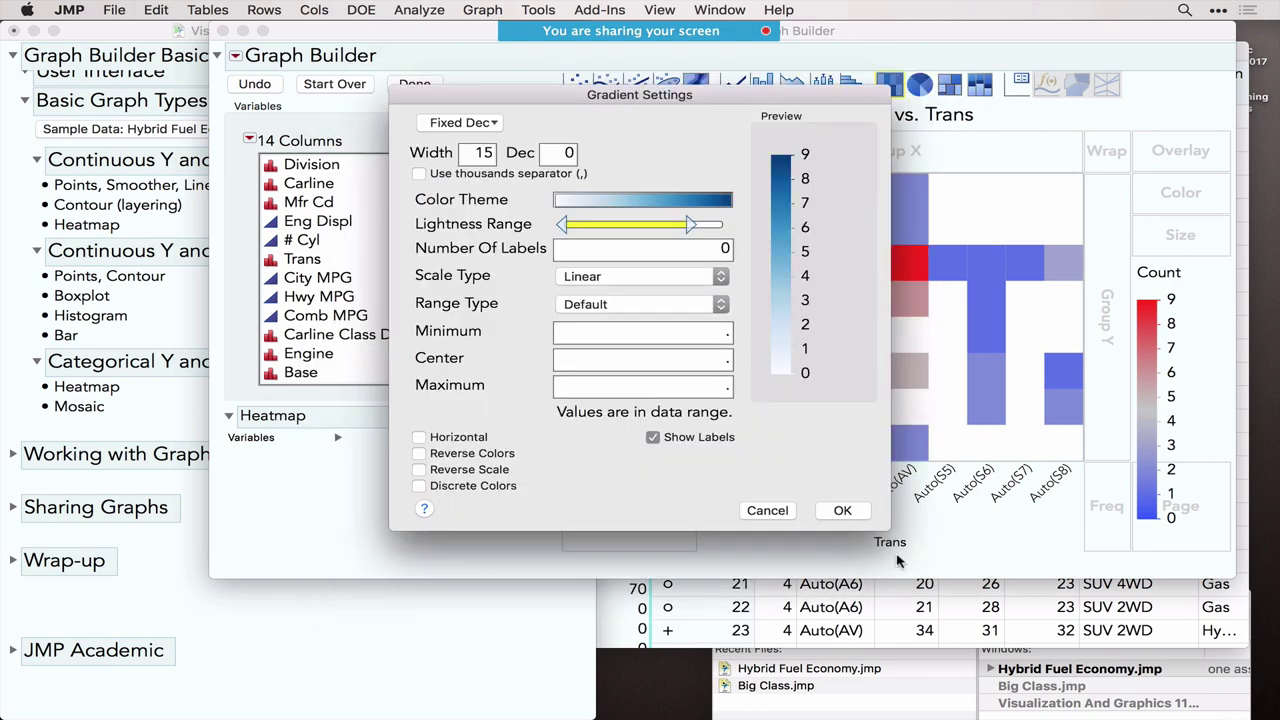
left_click(843, 510)
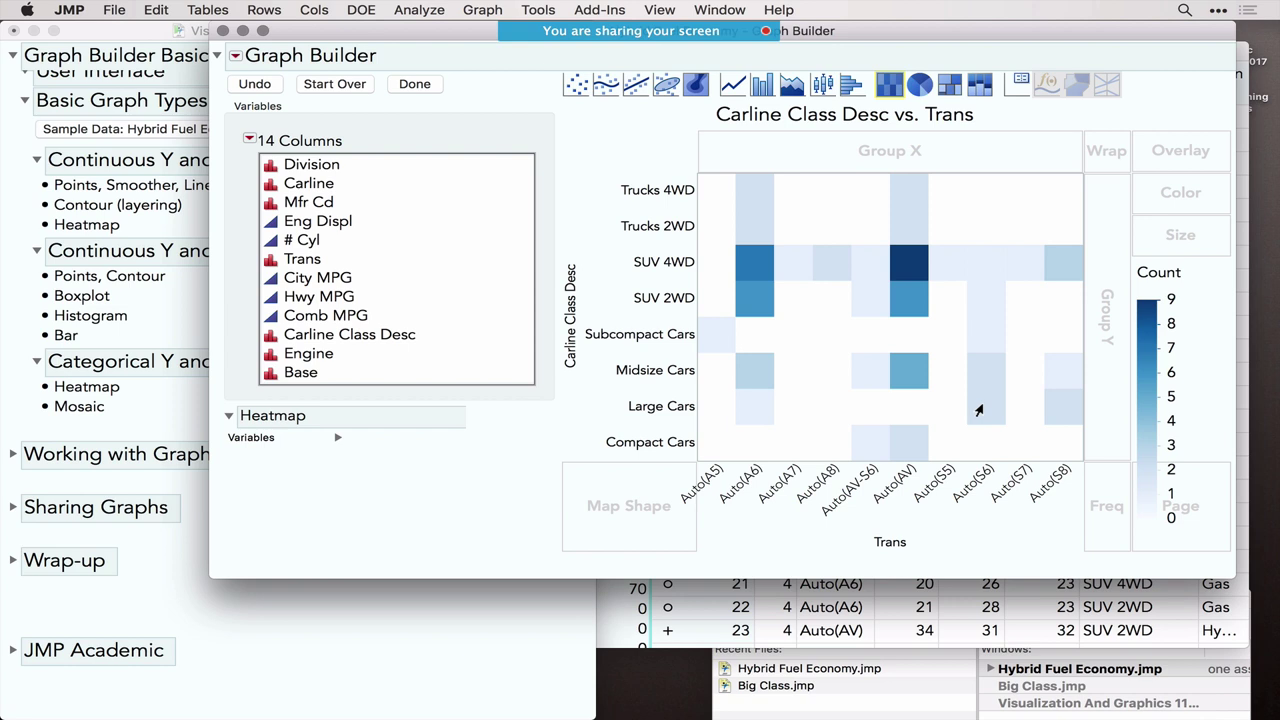
Turn on Discrete Colors in the gradient settings of the heatmap's Count legend.
mouse_move(979, 410)
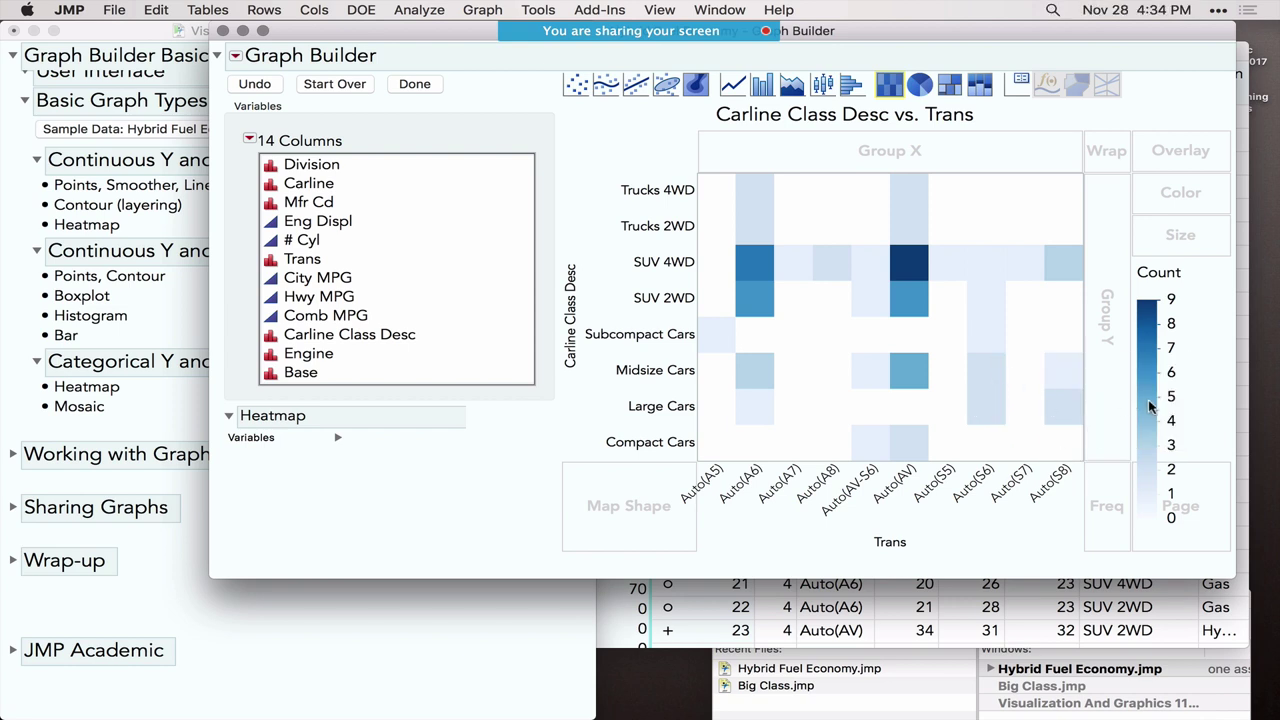
right_click(1150, 405)
left_click(1183, 445)
left_click(419, 486)
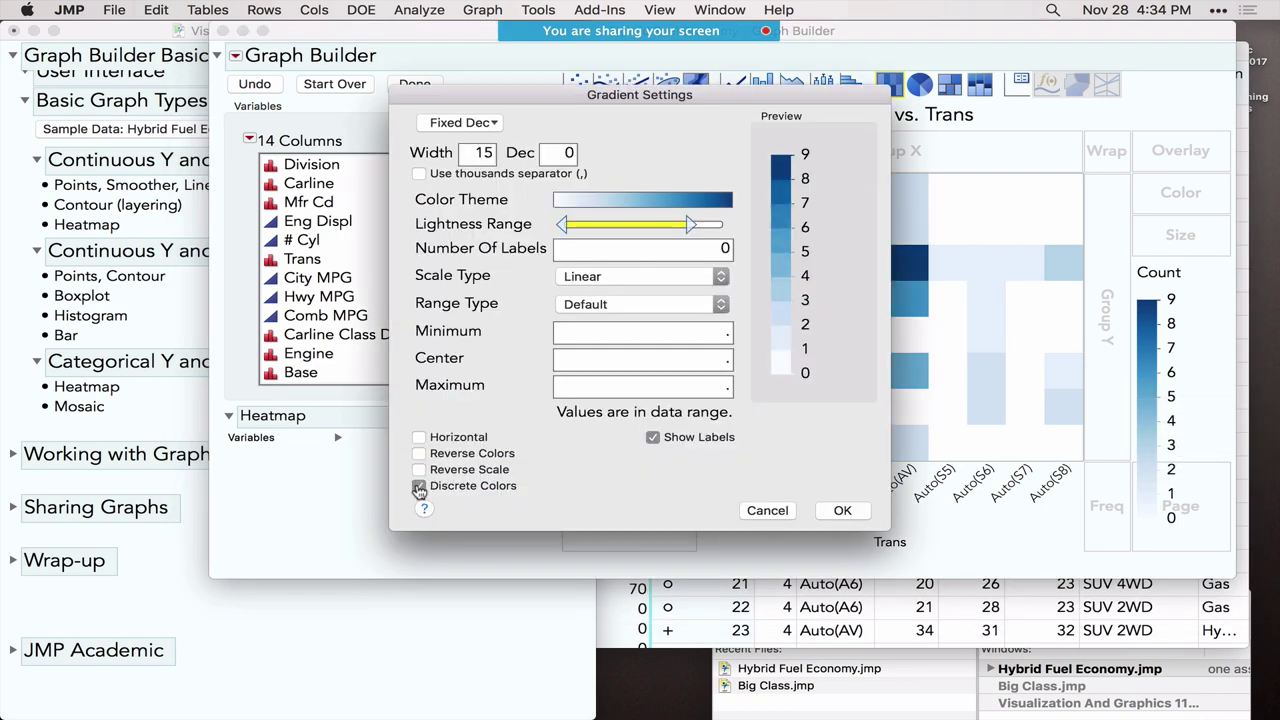
left_click(843, 511)
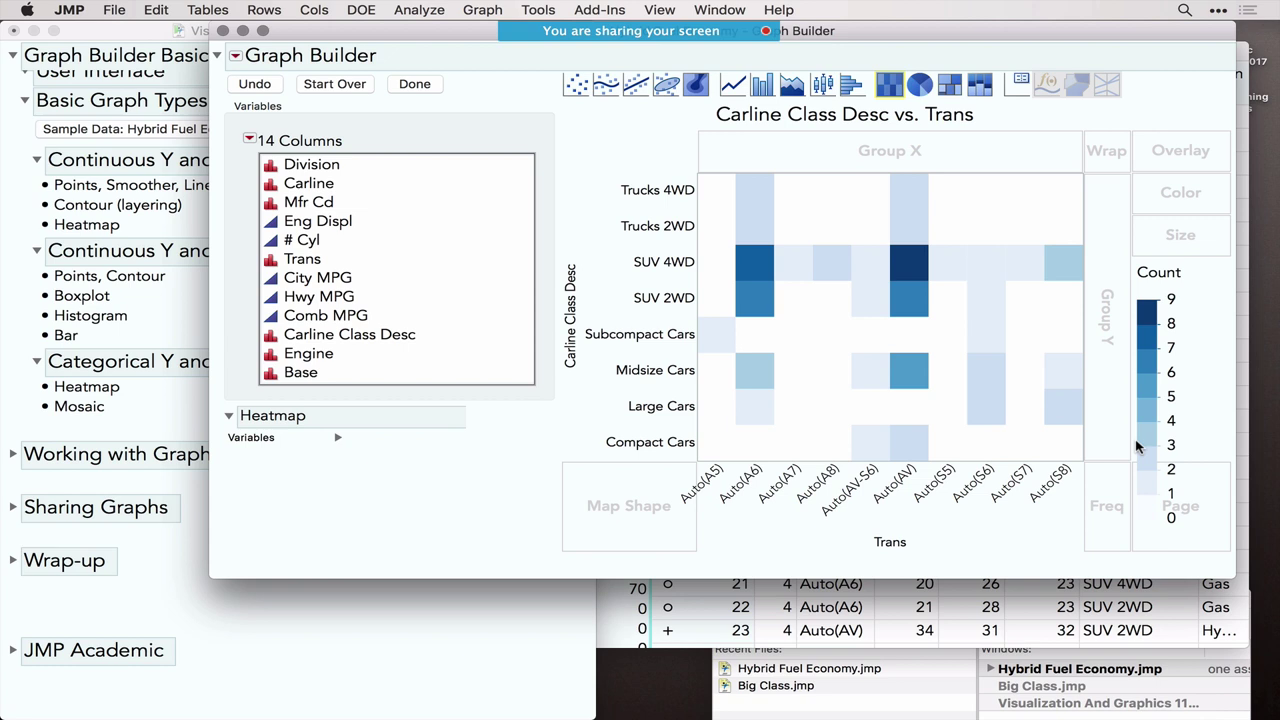
Change the graph to a mosaic plot and make the variables list narrower.
left_click(981, 90)
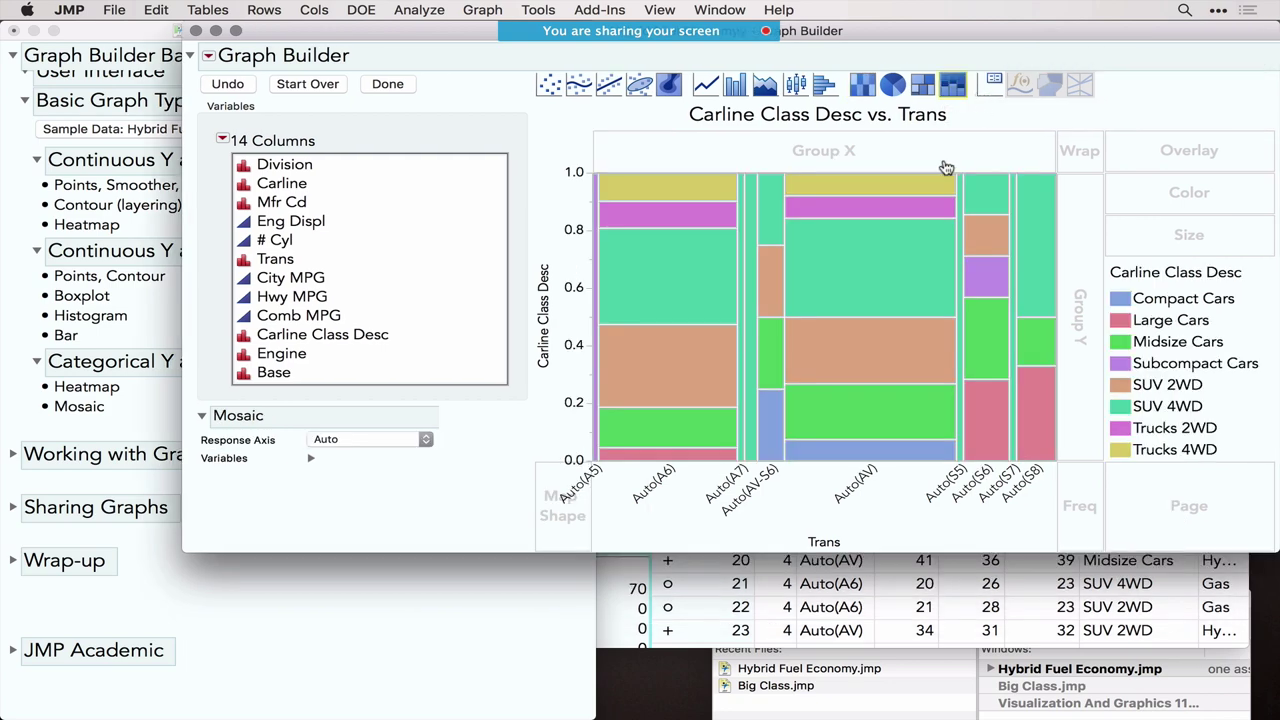
left_click_drag(510, 272, 416, 280)
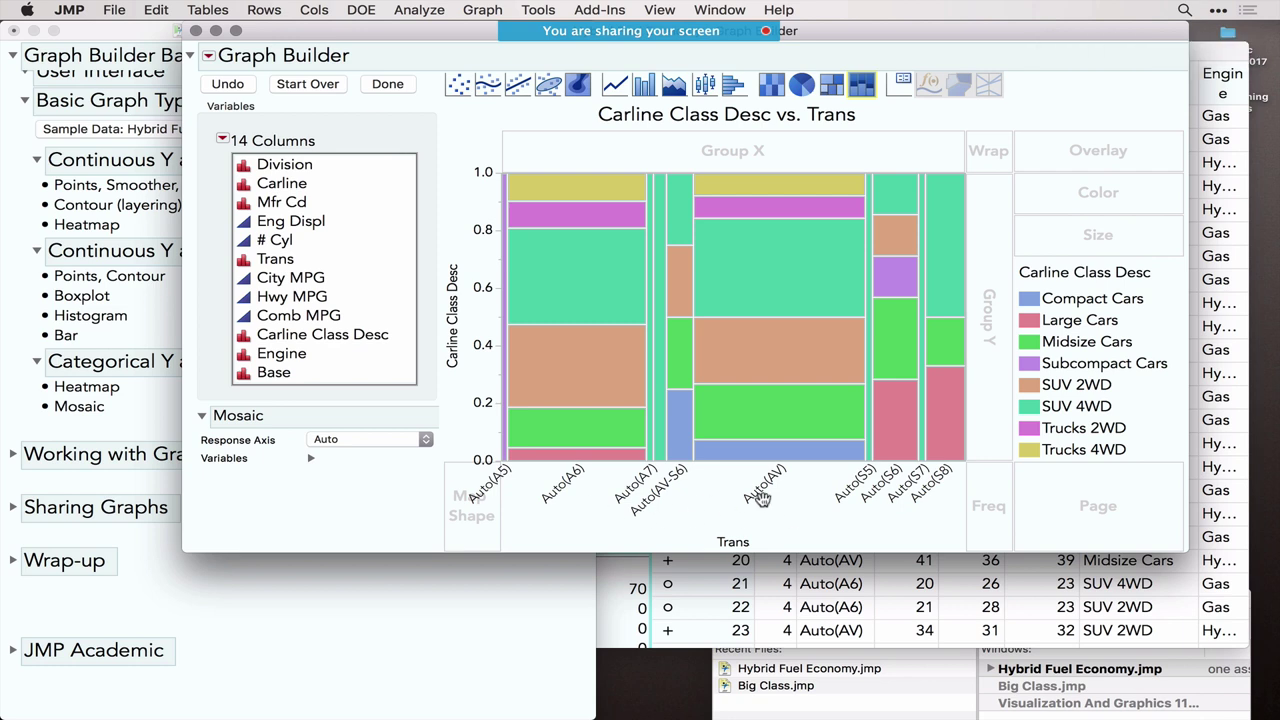
Open a second Graph Builder and build a bar chart of Trans in the X zone with N as summary statistic.
left_click(476, 9)
left_click(497, 35)
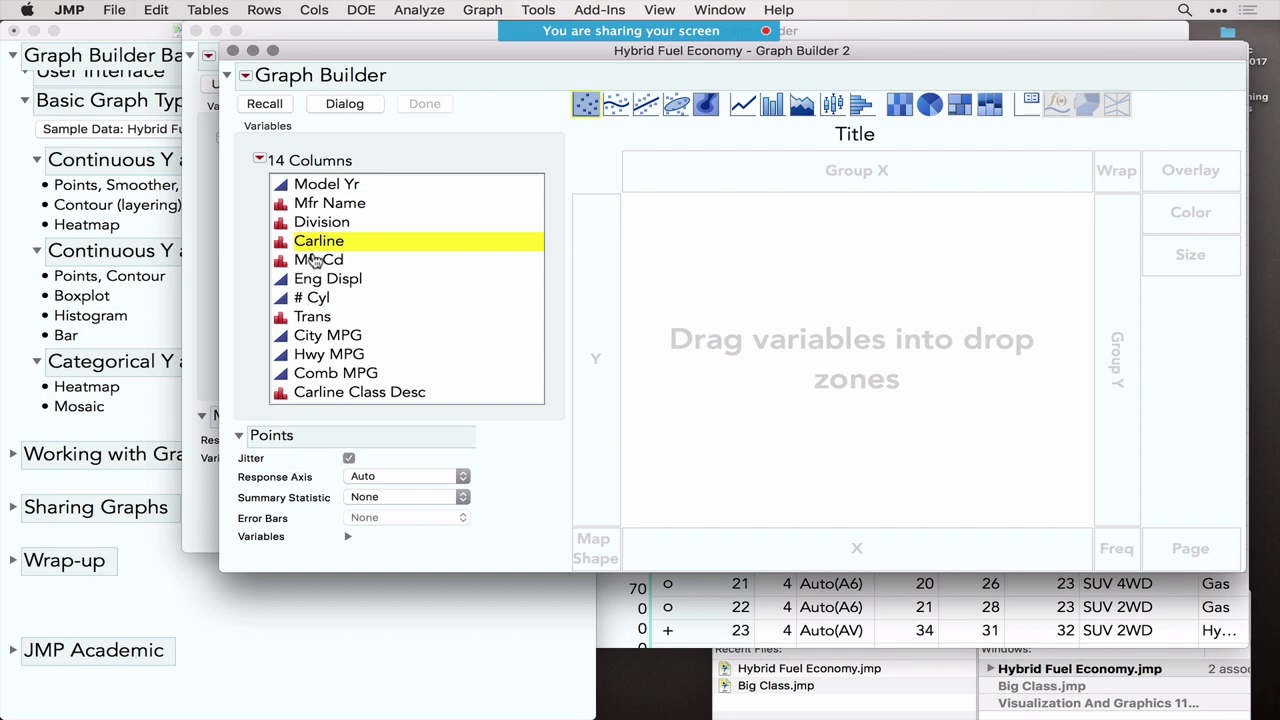
left_click(316, 318)
left_click_drag(316, 322, 755, 550)
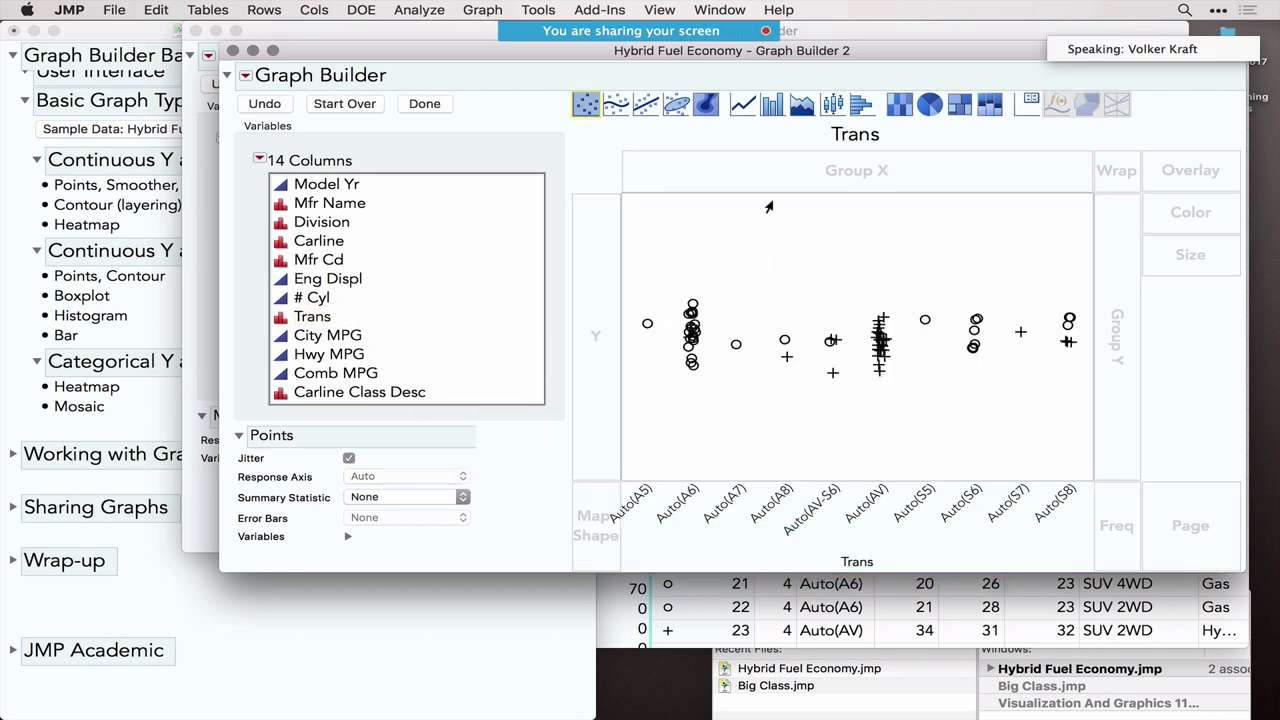
left_click(775, 112)
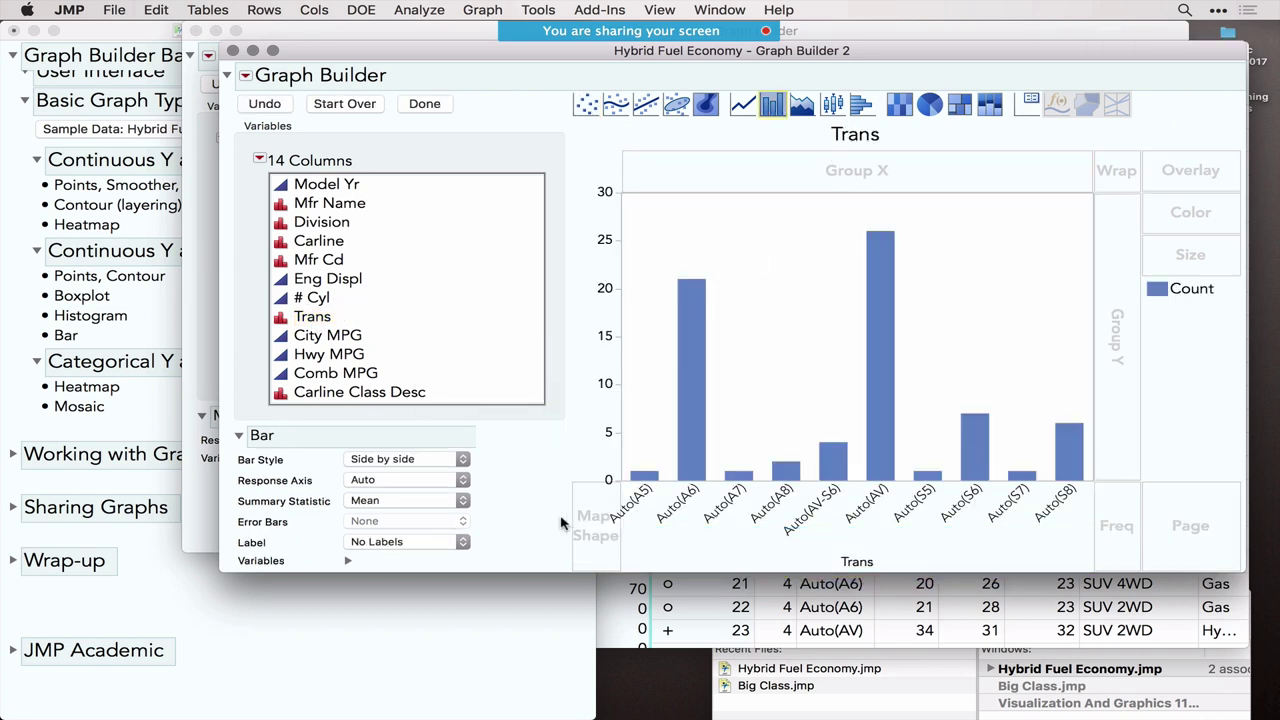
left_click(397, 502)
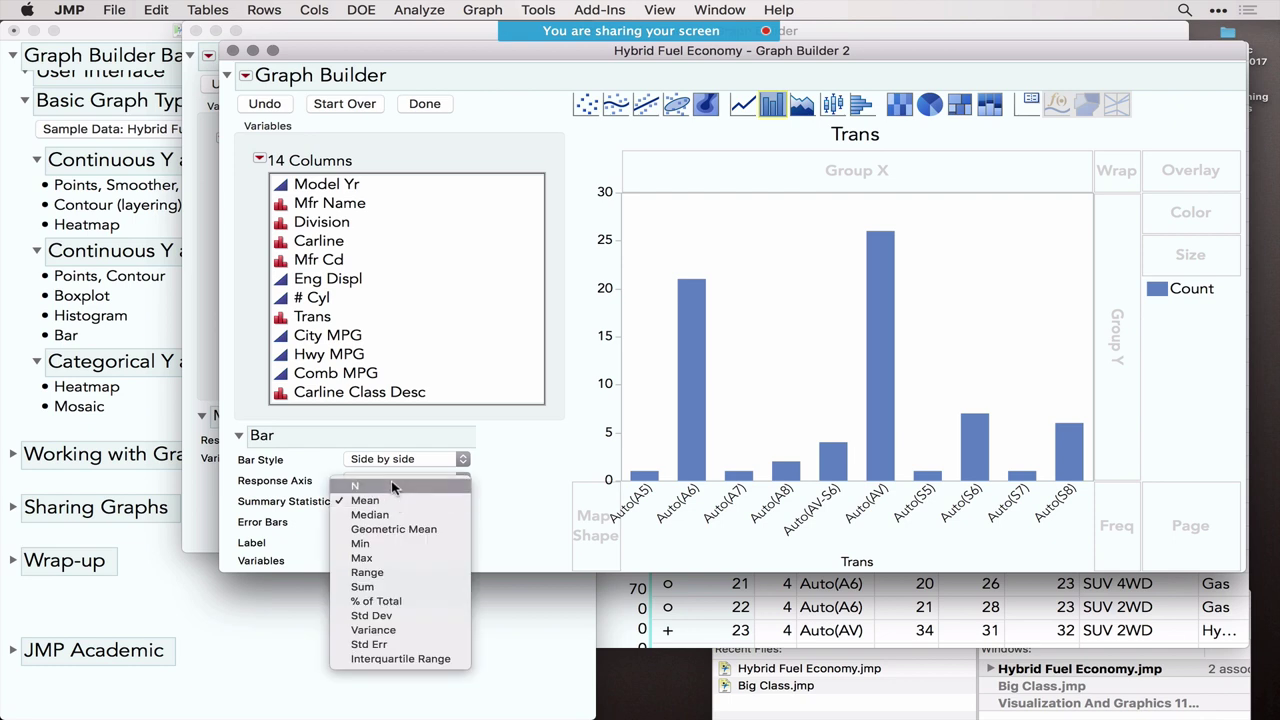
left_click(393, 486)
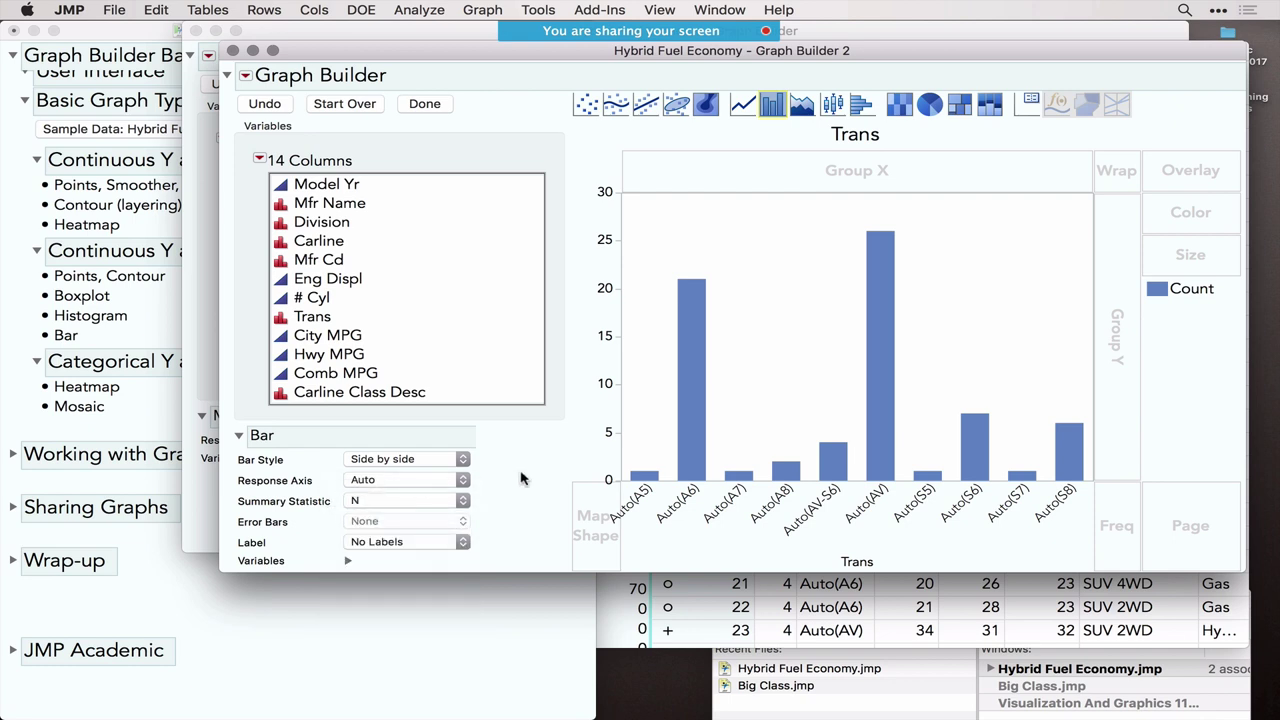
Finish the Trans bar chart, move its window clear of the mosaic plot, and bring the mosaic plot to the front.
left_click(425, 104)
left_click_drag(372, 22, 178, 244)
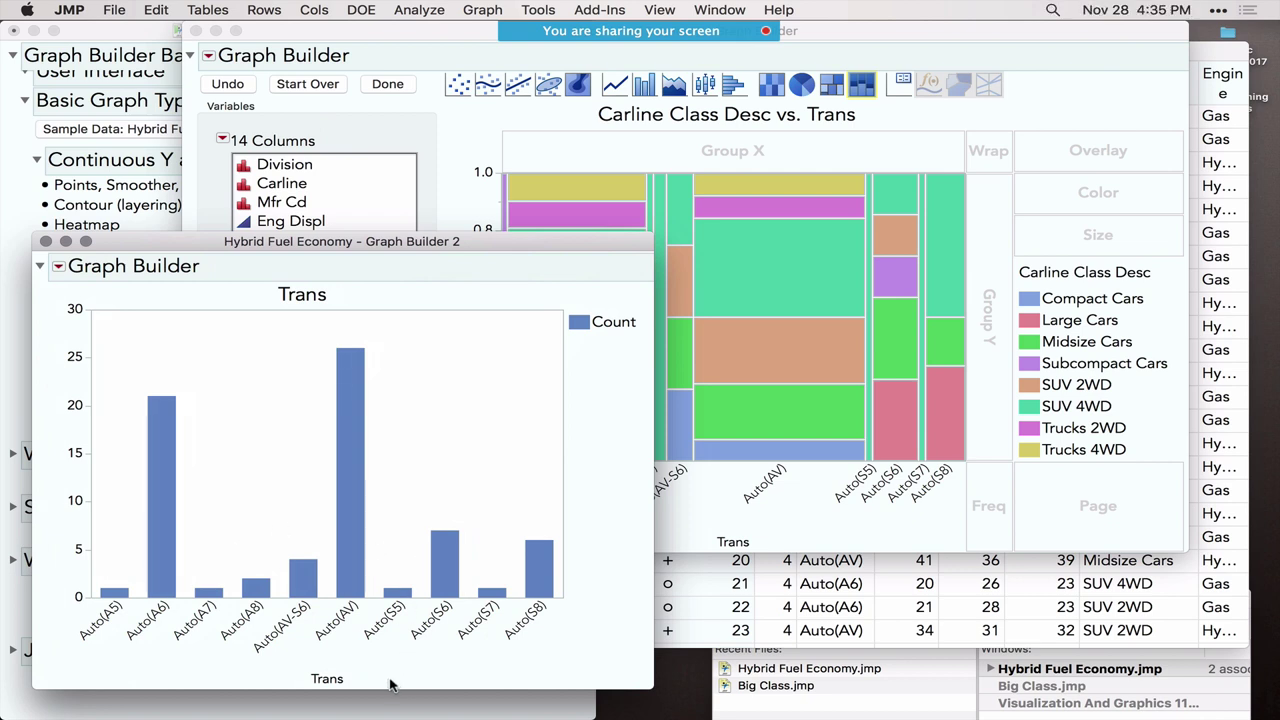
mouse_move(391, 600)
left_mouse_down()
mouse_move(425, 600)
mouse_move(412, 601)
left_mouse_up()
mouse_move(483, 680)
left_mouse_down()
mouse_move(476, 563)
mouse_move(480, 645)
left_mouse_up()
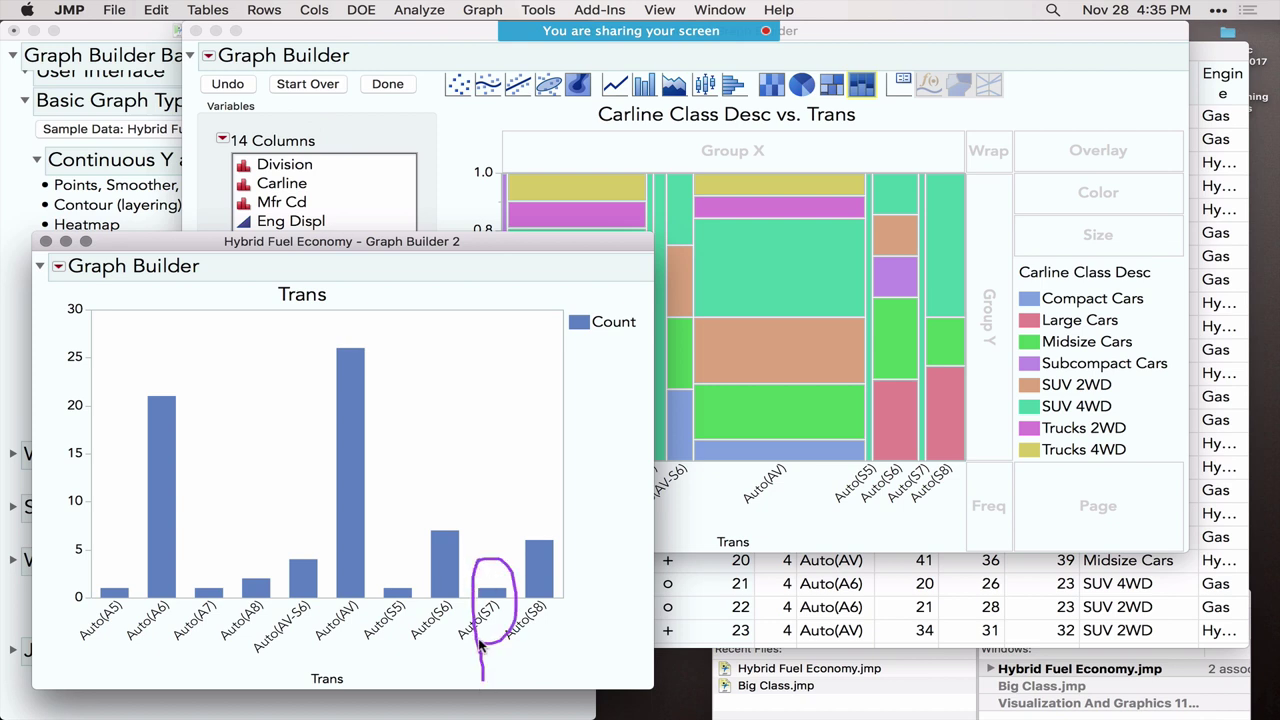
left_click(820, 524)
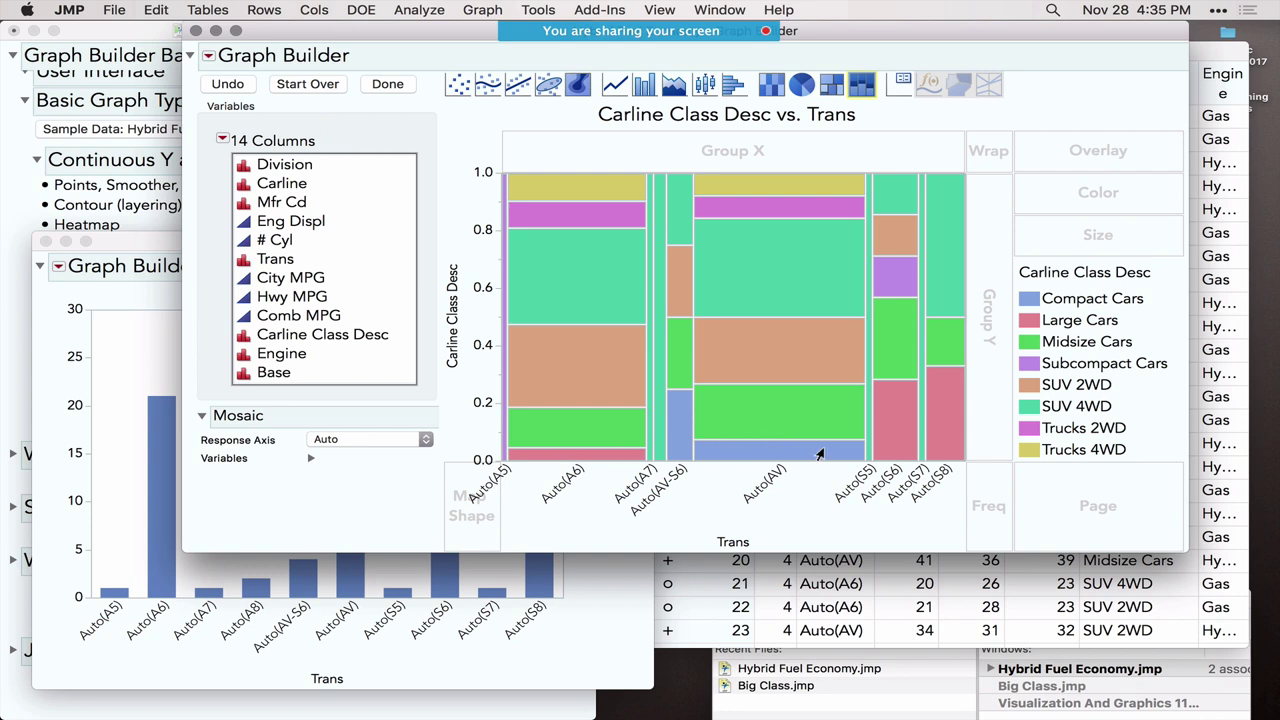
Finish the mosaic plot to hide its control panel, and enlarge its window.
mouse_move(743, 417)
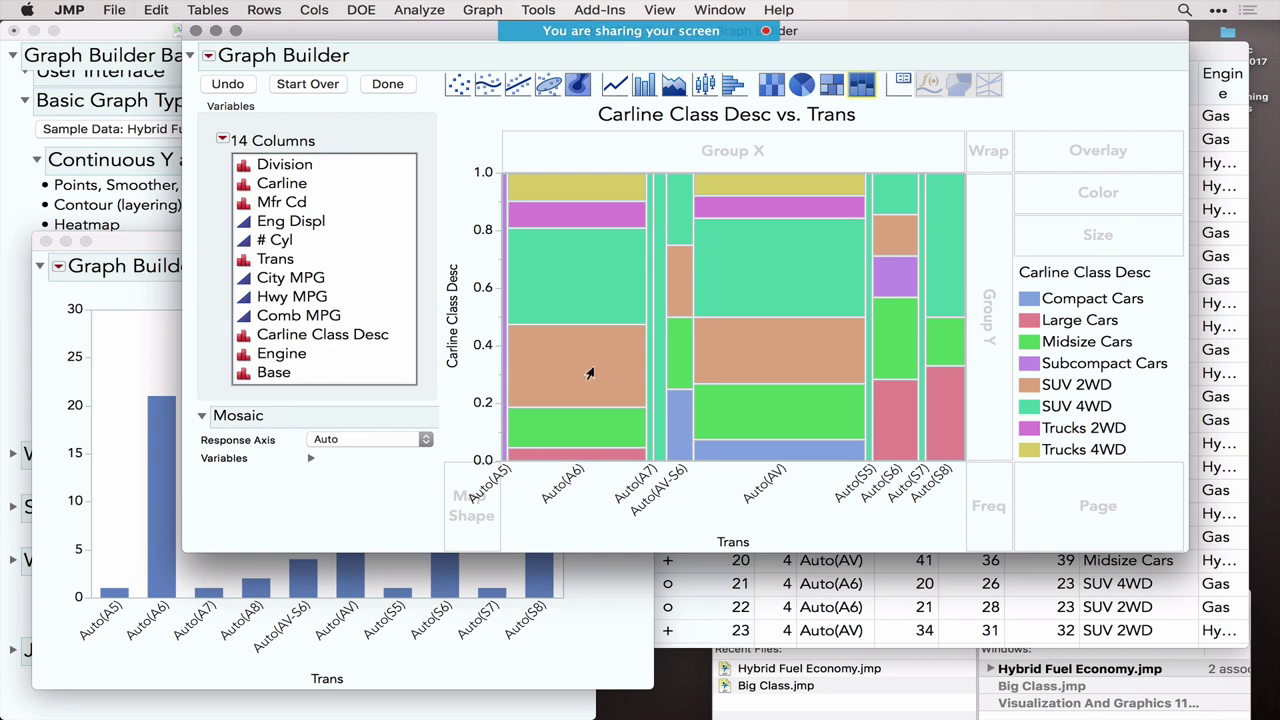
mouse_move(590, 373)
left_click(389, 87)
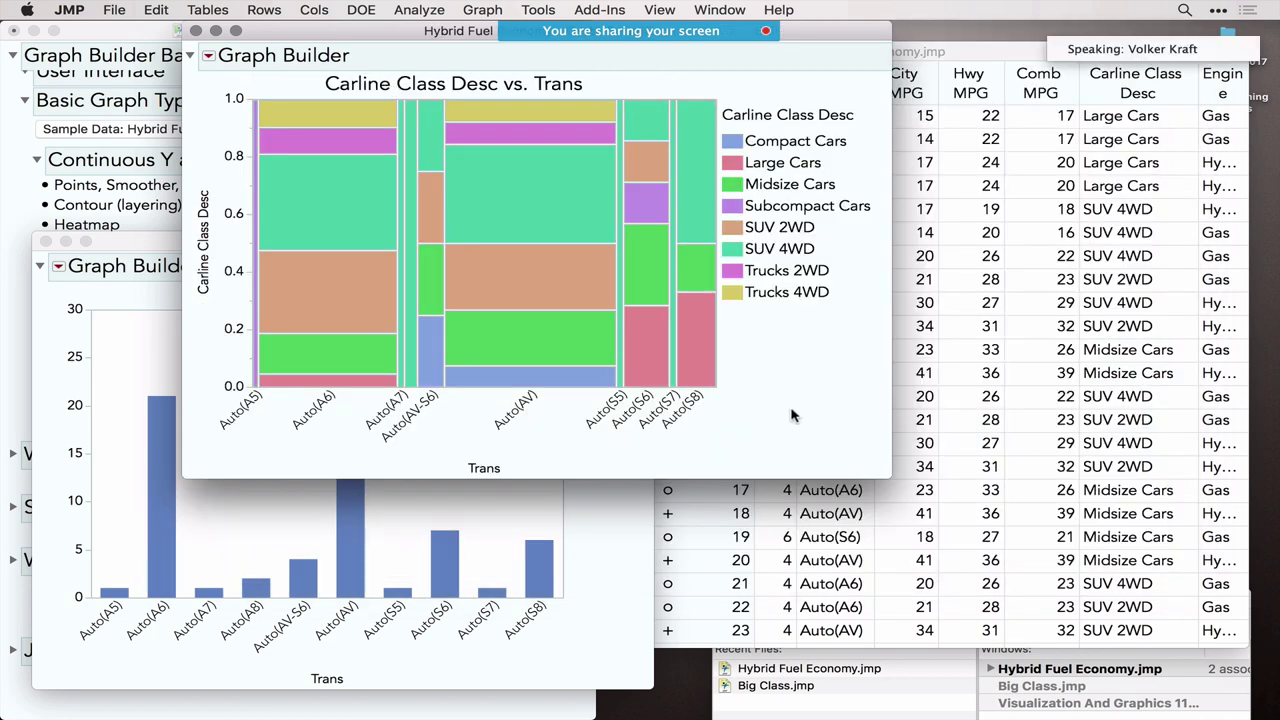
left_click_drag(876, 476, 1240, 706)
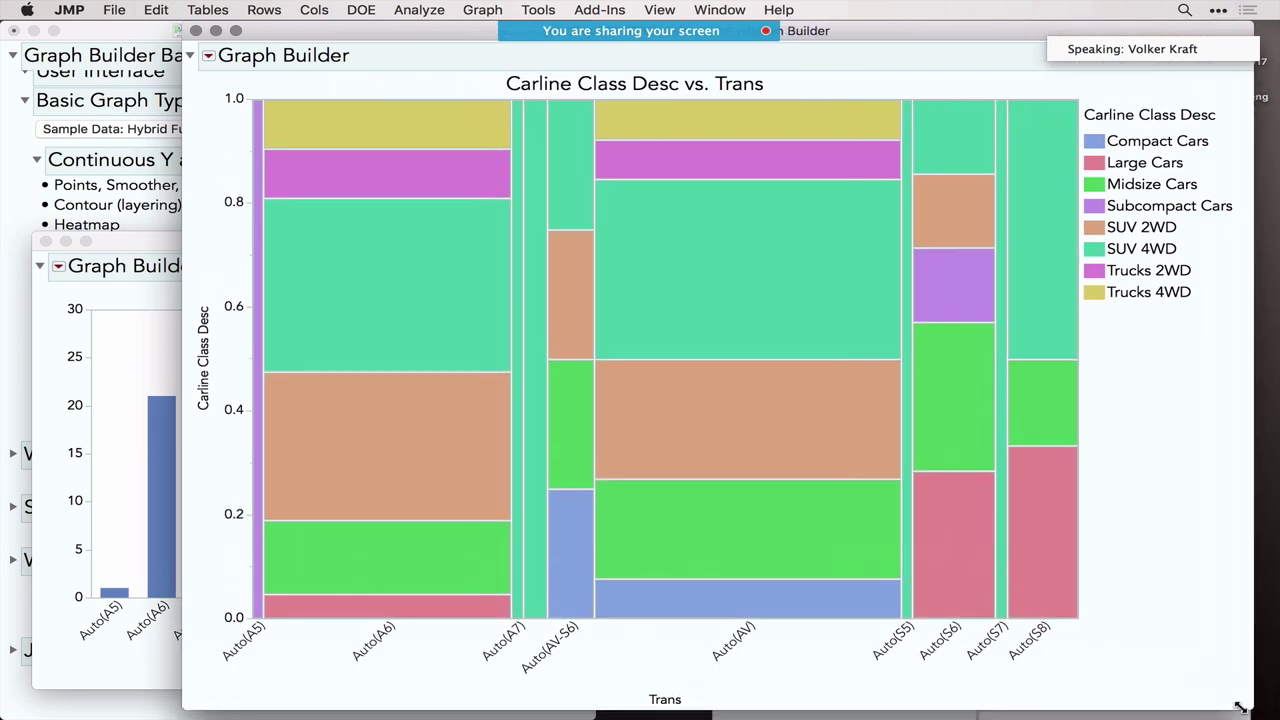
Set the Trans axis label orientation to Vertical, reposition the mosaic plot's window and slightly enlarge the graph.
double_click(651, 634)
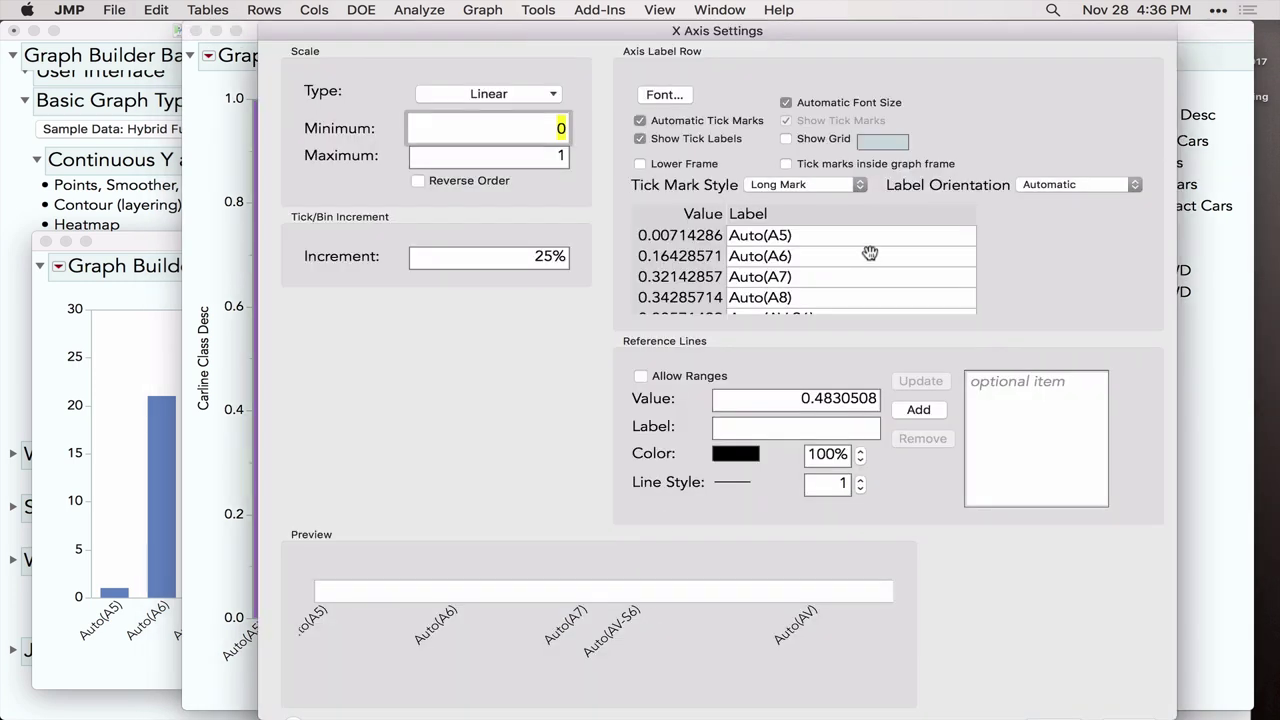
left_click(1031, 188)
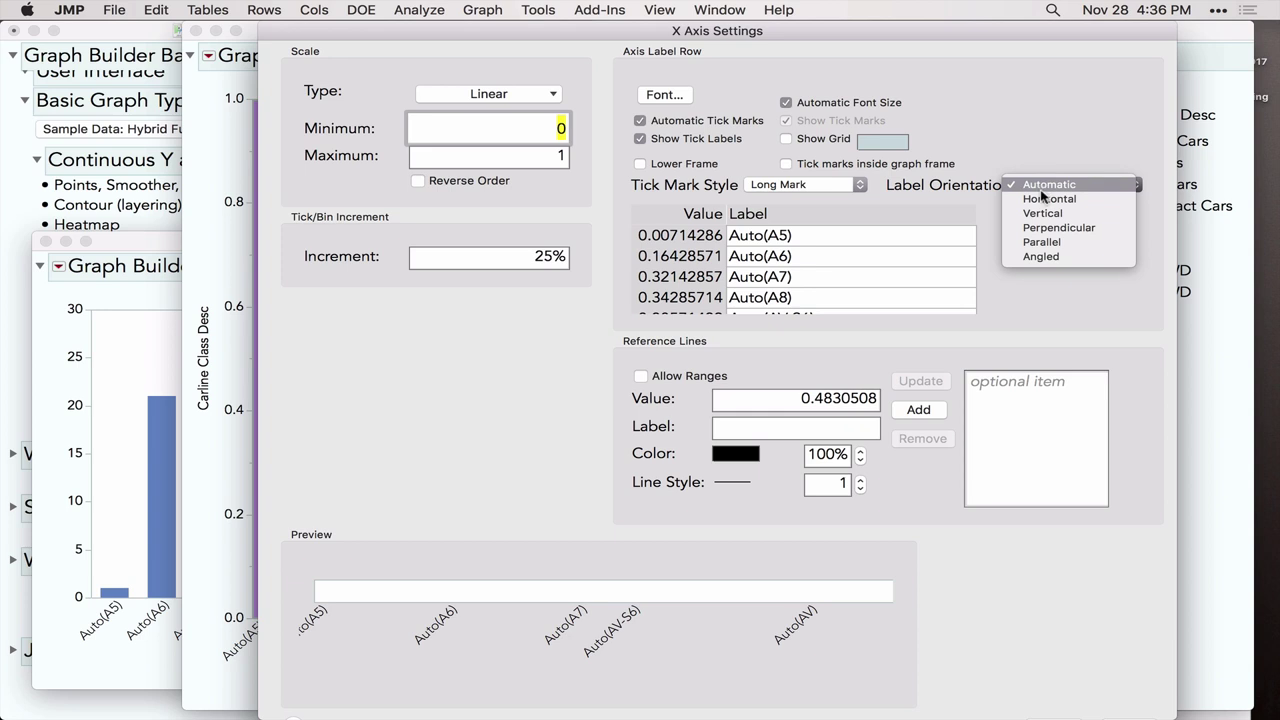
left_click(1043, 213)
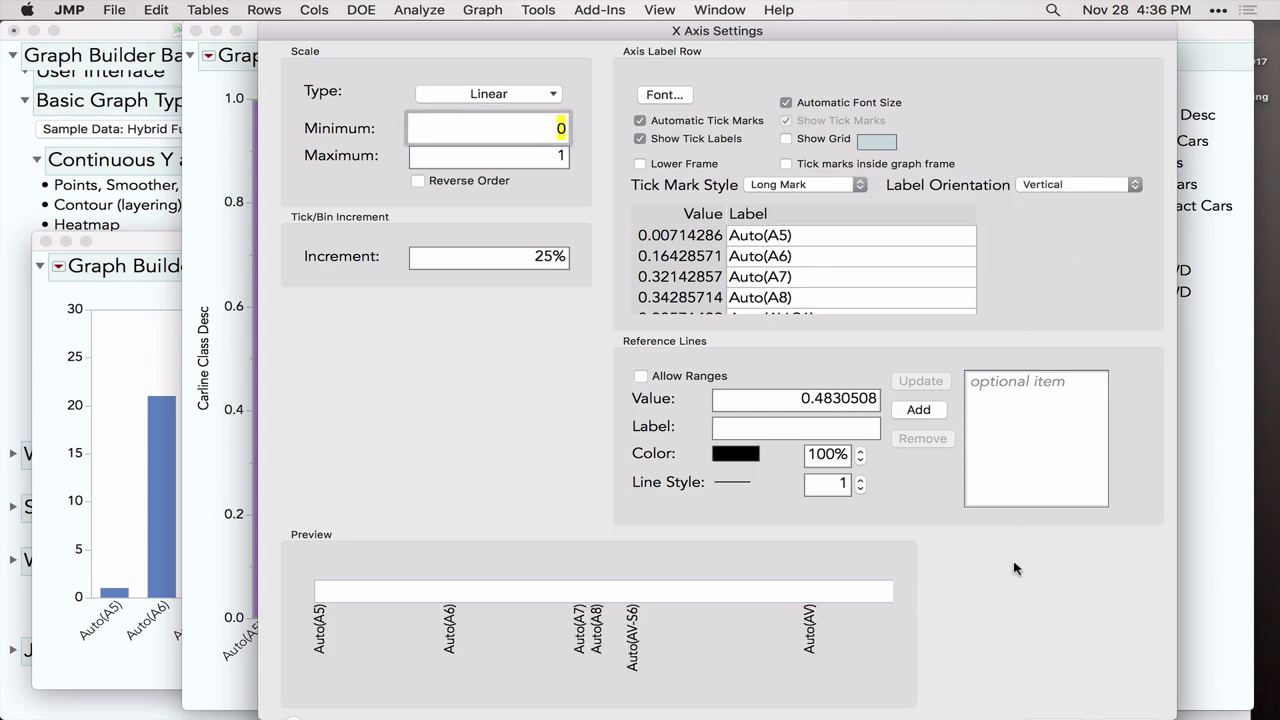
scroll(1018, 570, "down", 2)
left_click(1121, 706)
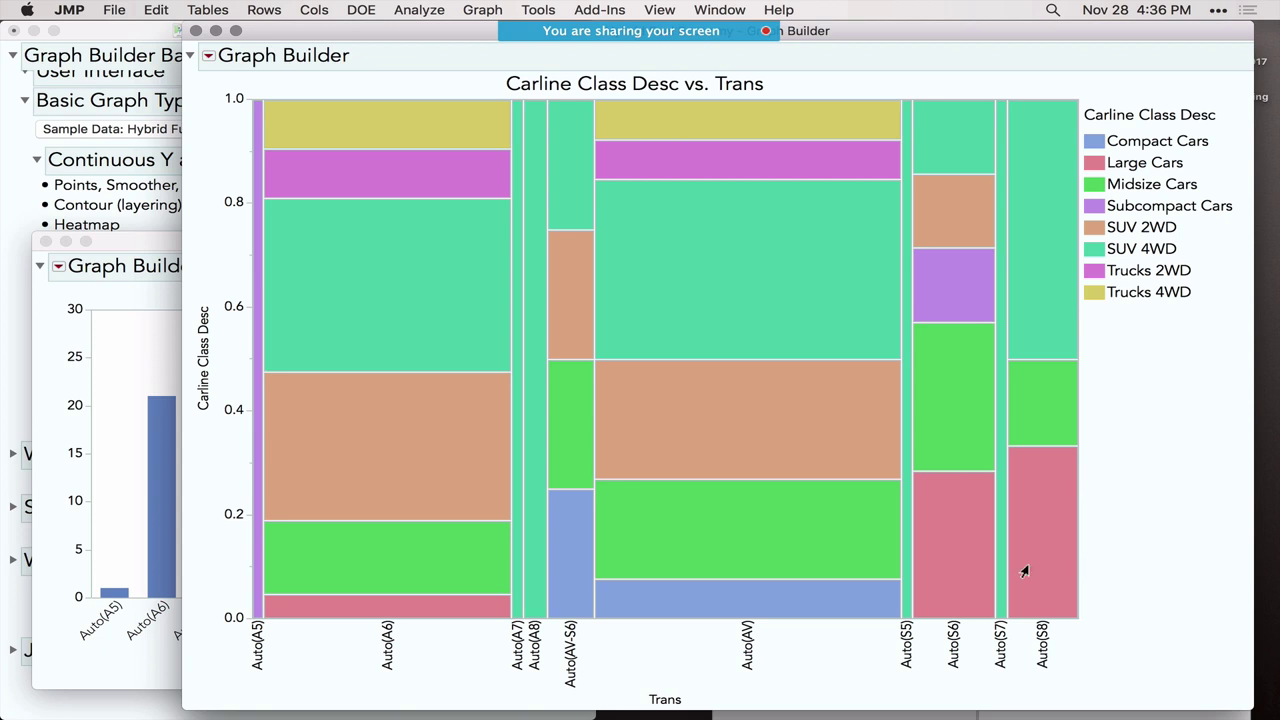
left_click_drag(400, 38, 299, 38)
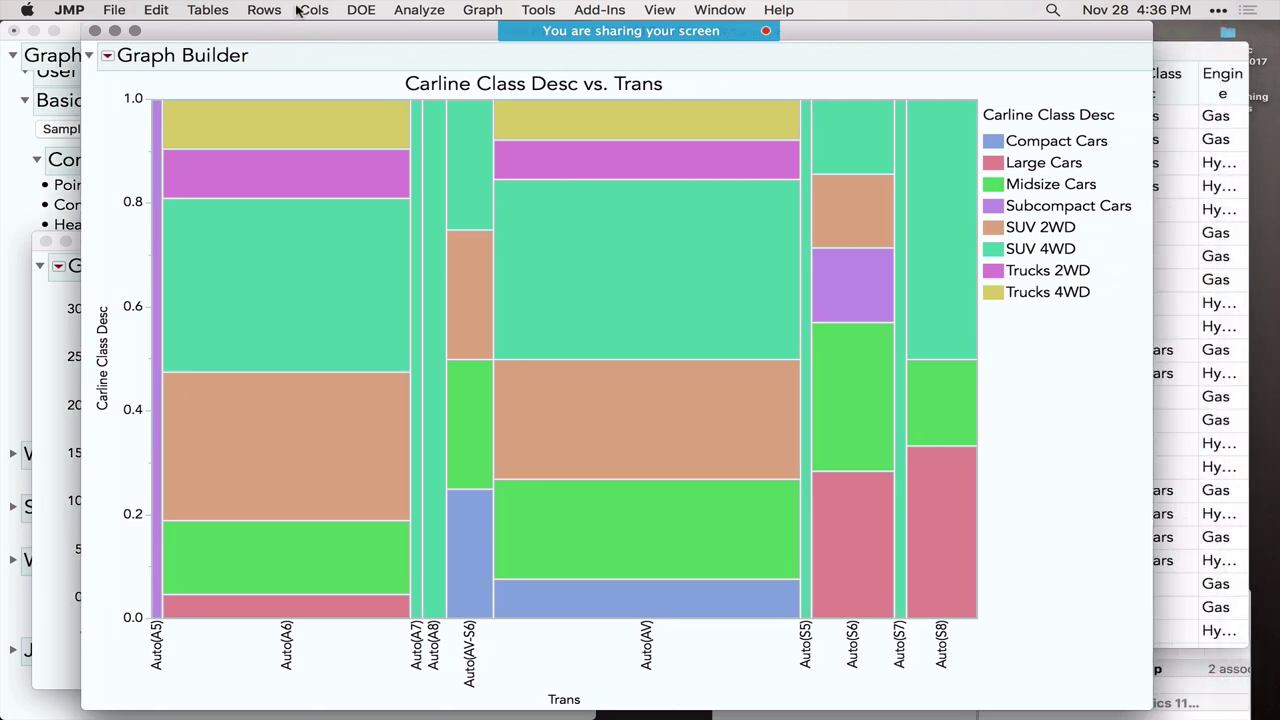
left_click_drag(979, 619, 1024, 637)
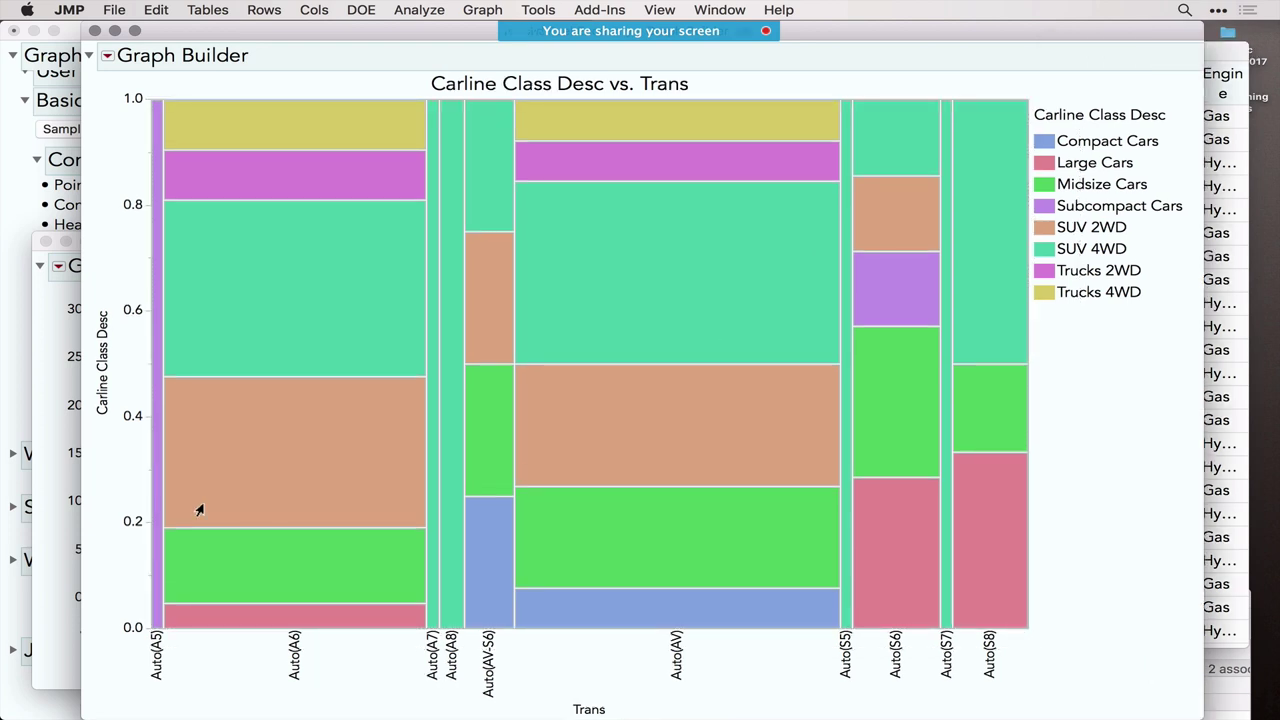
Select individual mosaic cells in the Auto(A5), Auto(A8) and Auto(AV) columns to identify their car classes in the legend.
left_click(153, 472)
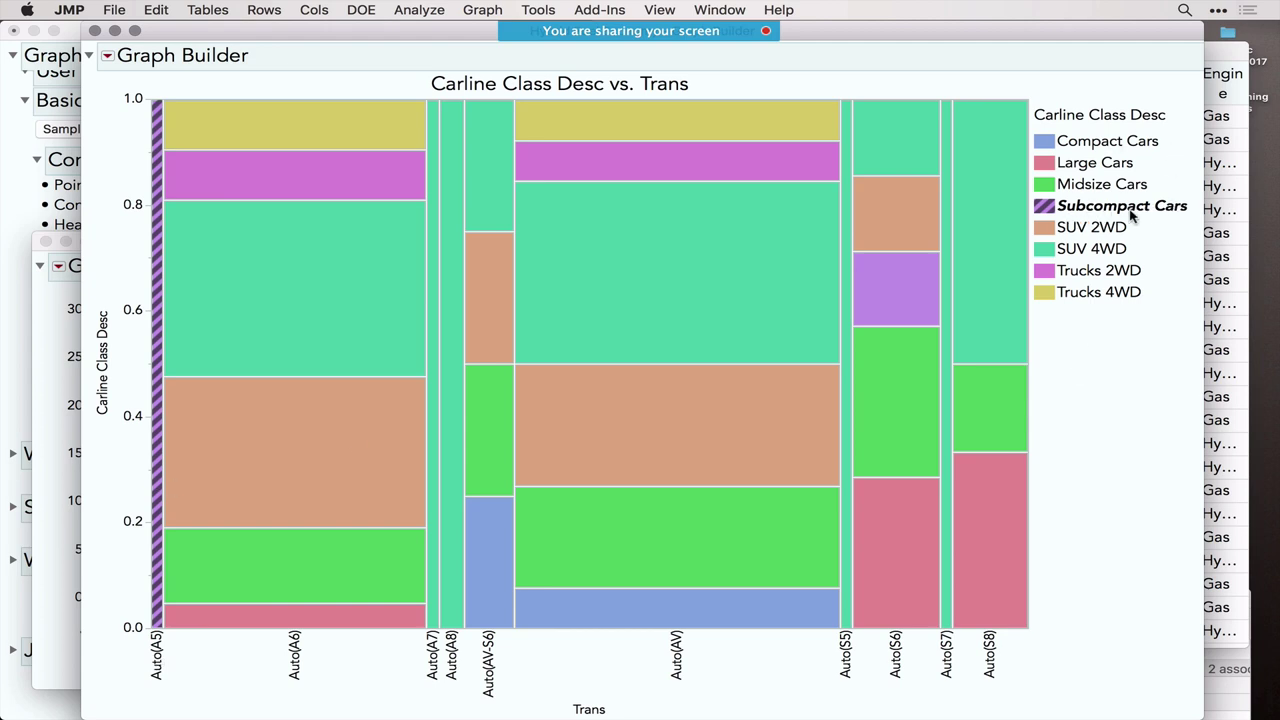
left_click(448, 410)
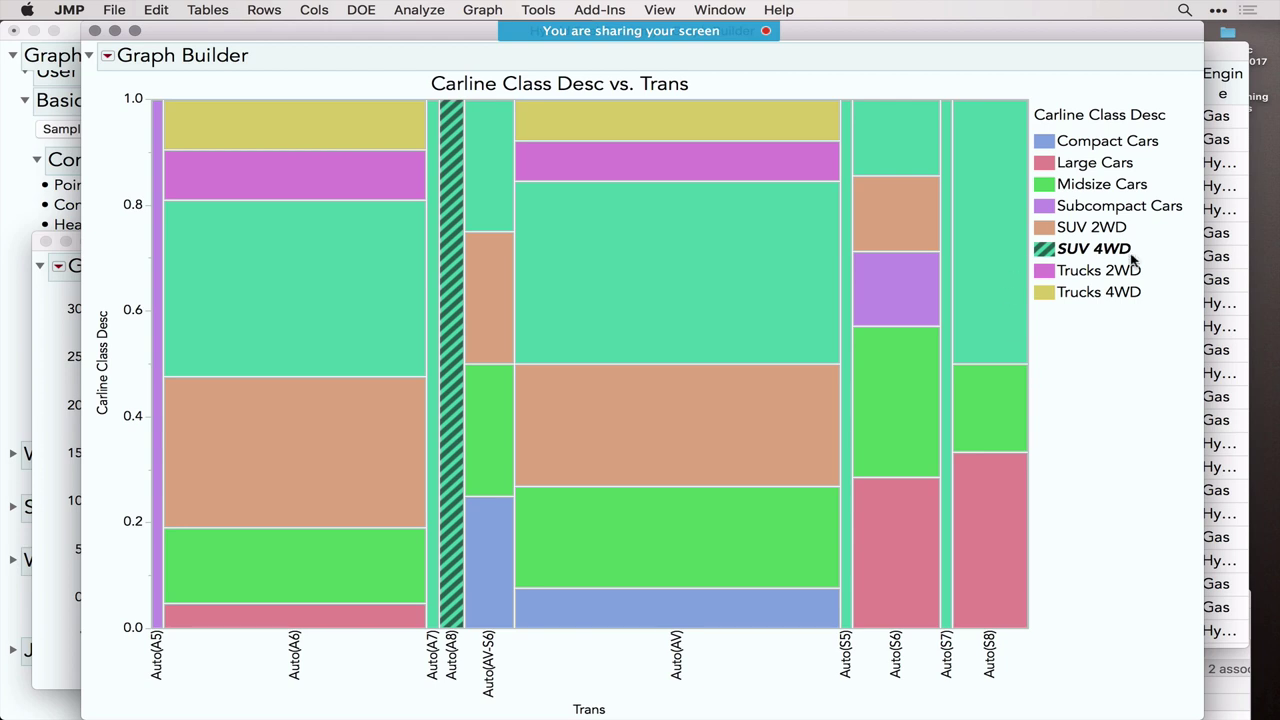
left_click(730, 538)
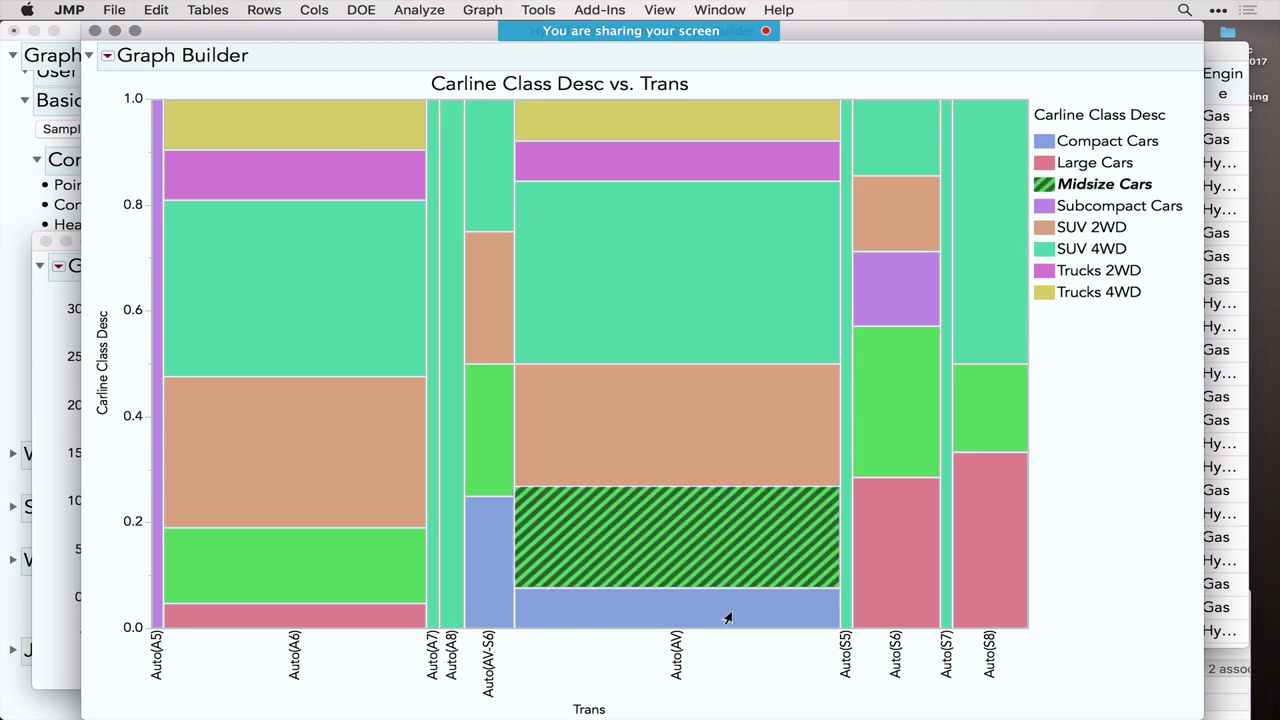
left_click(728, 614)
left_click(713, 557)
left_click(691, 434)
left_click(675, 267)
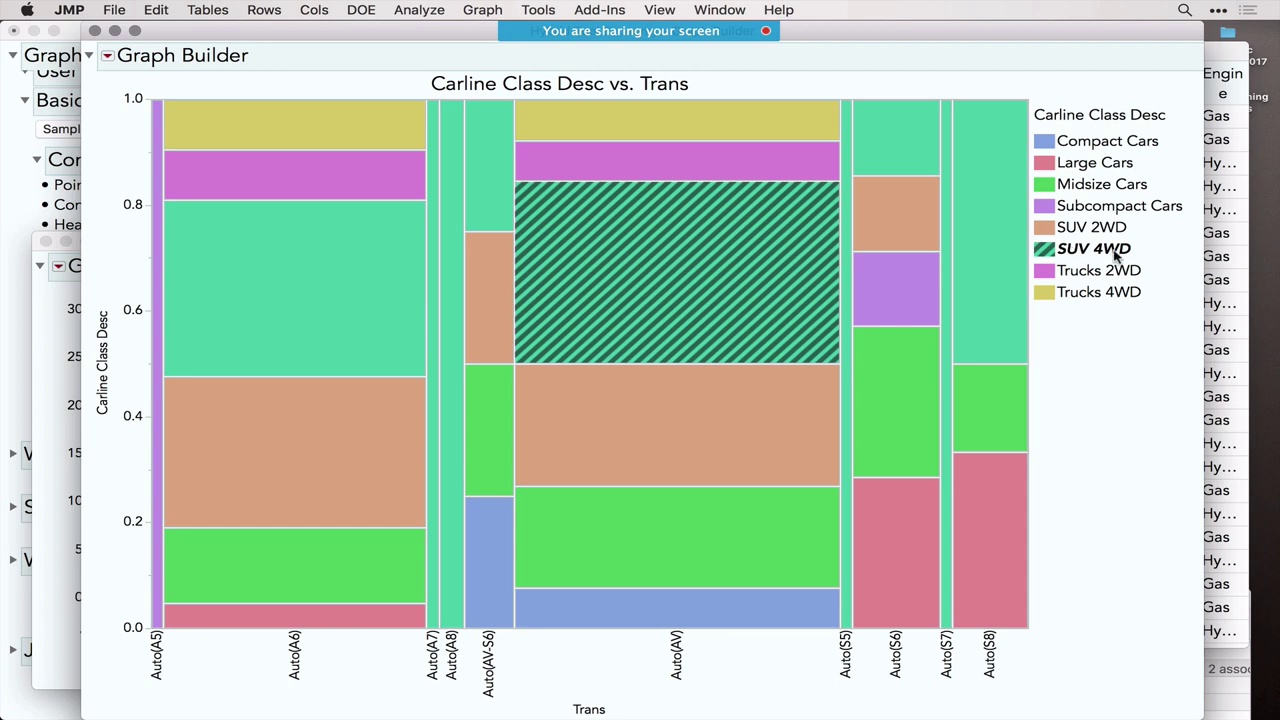
Highlight Trucks 2WD, SUV 4WD, SUV 2WD and Midsize Cars one after another across the mosaic plot through the legend.
left_click(1090, 271)
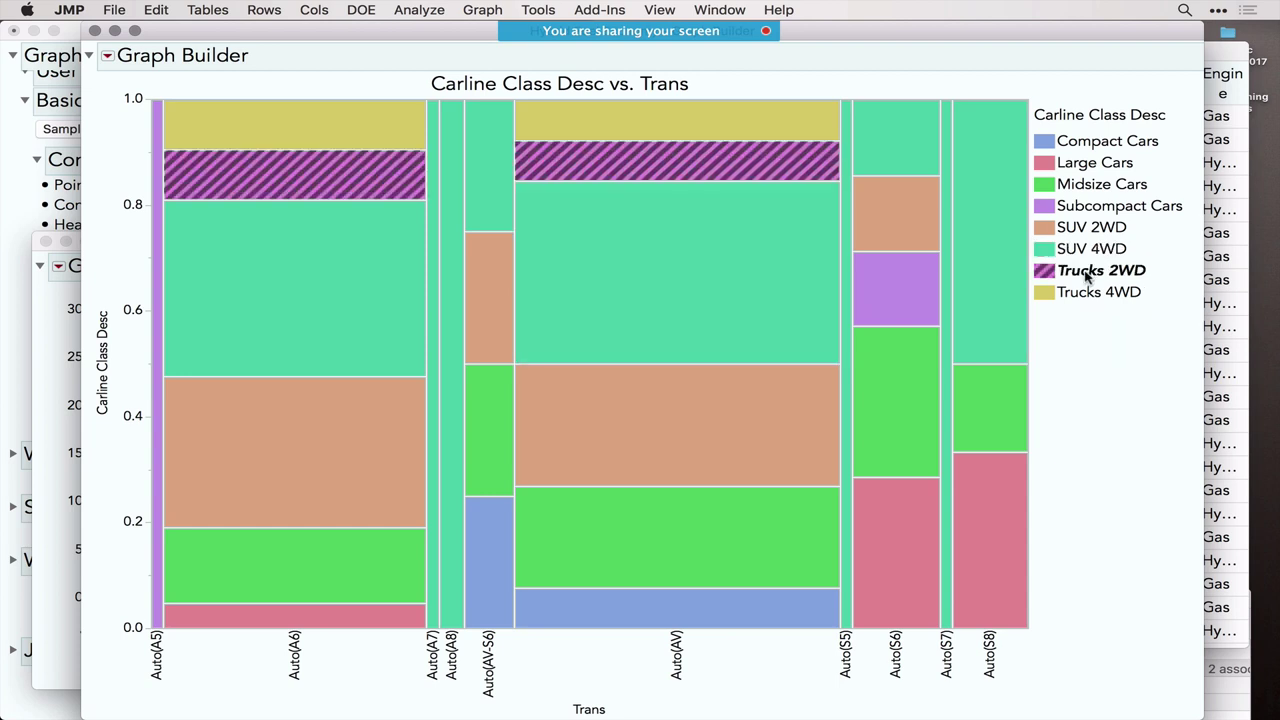
left_click(1087, 252)
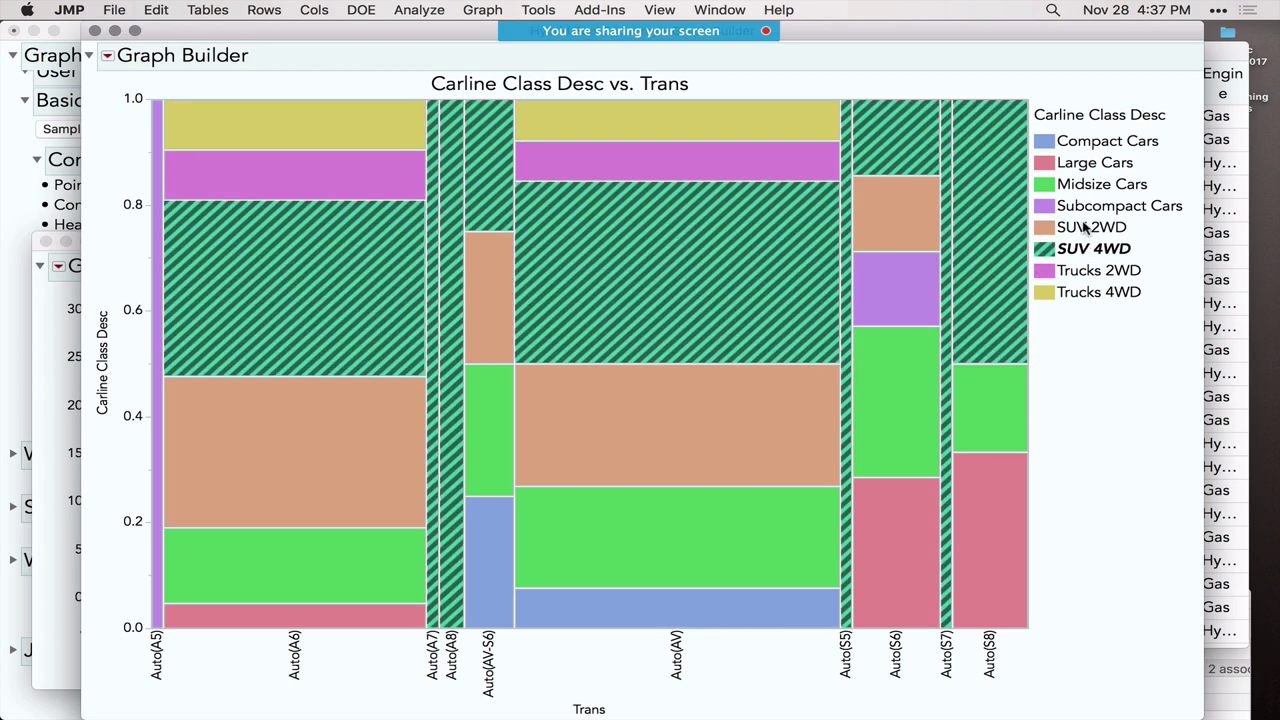
left_click(1086, 229)
left_click(1082, 185)
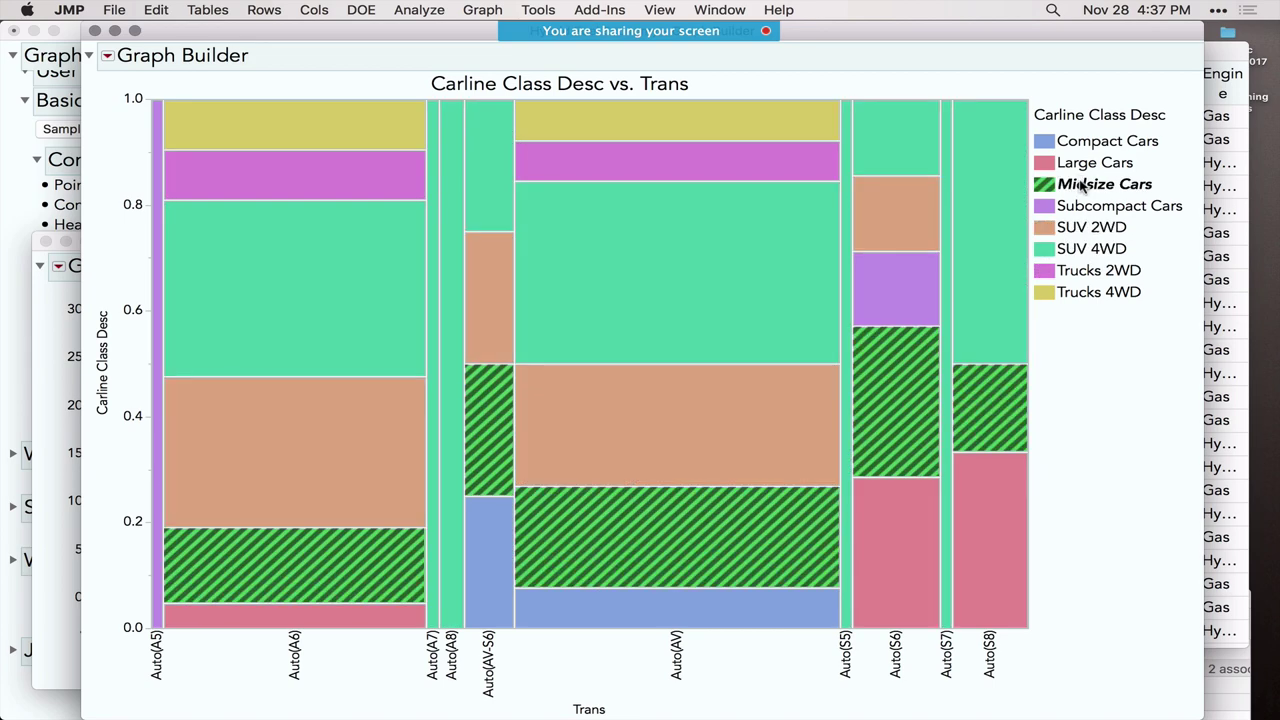
Highlight Large Cars and the Auto(A6) Midsize Cars tile in the mosaic plot, and close both Graph Builder windows.
left_click(1081, 165)
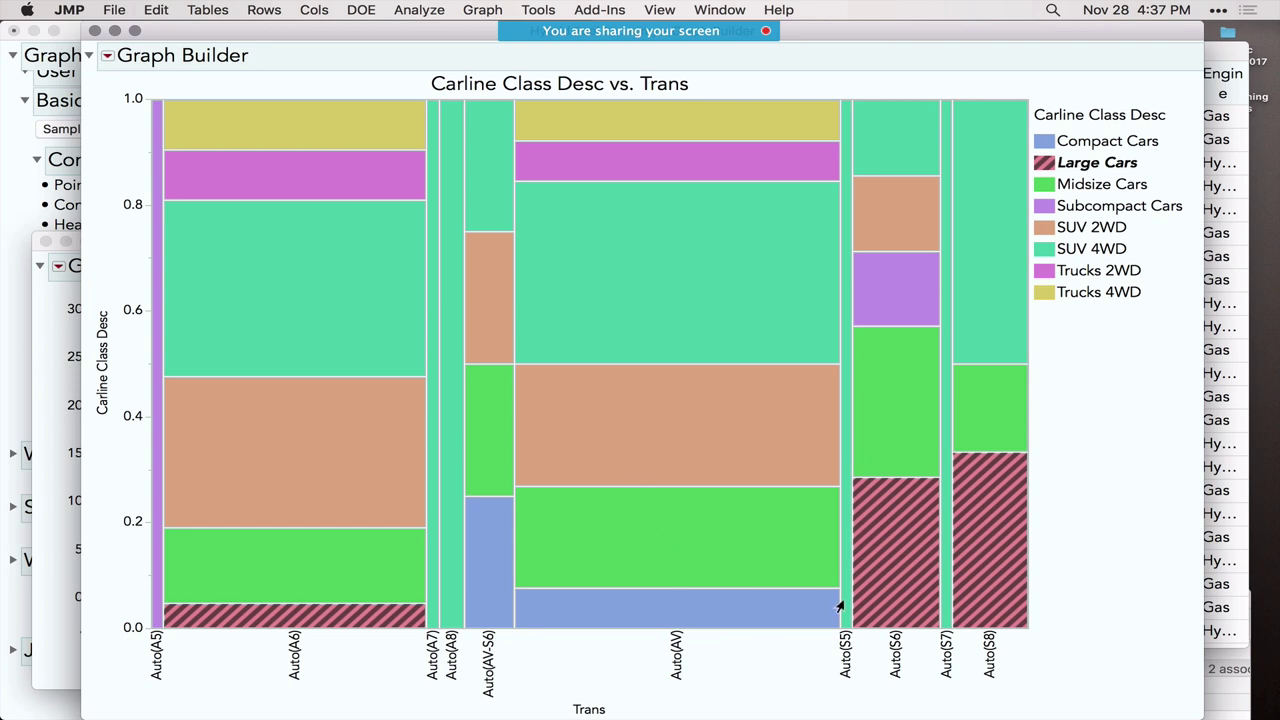
left_click(360, 561)
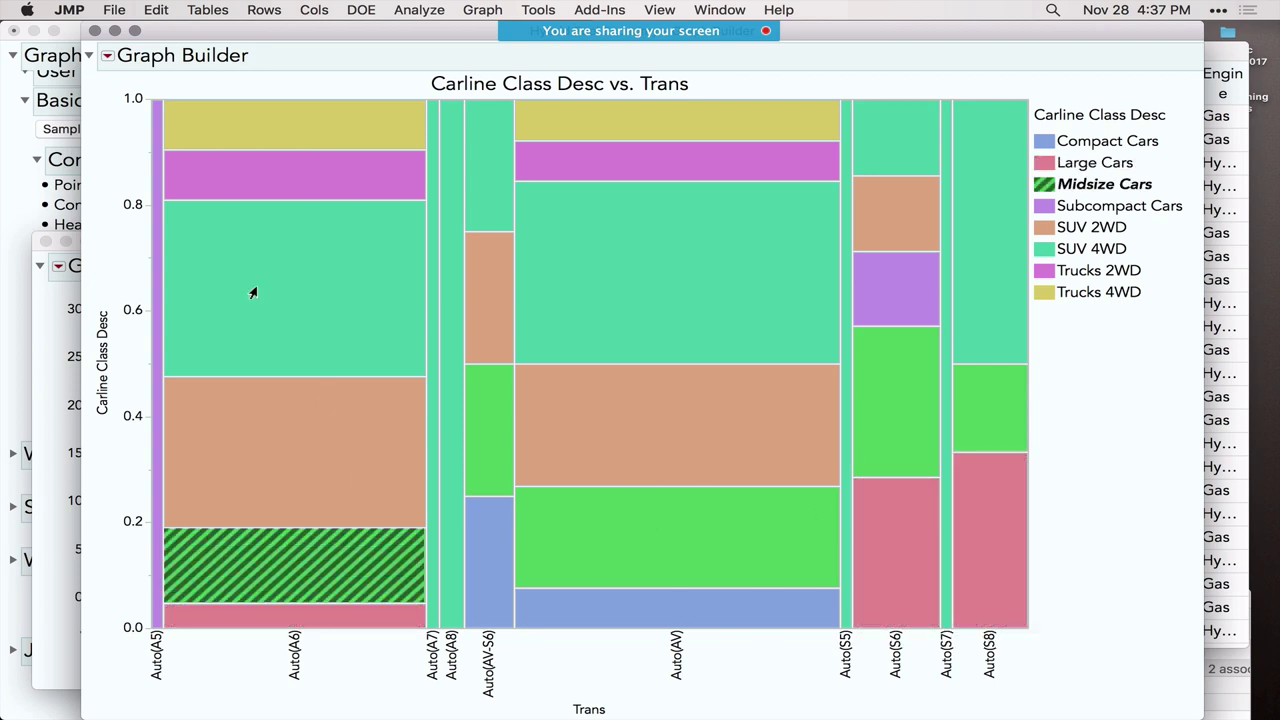
left_click(95, 31)
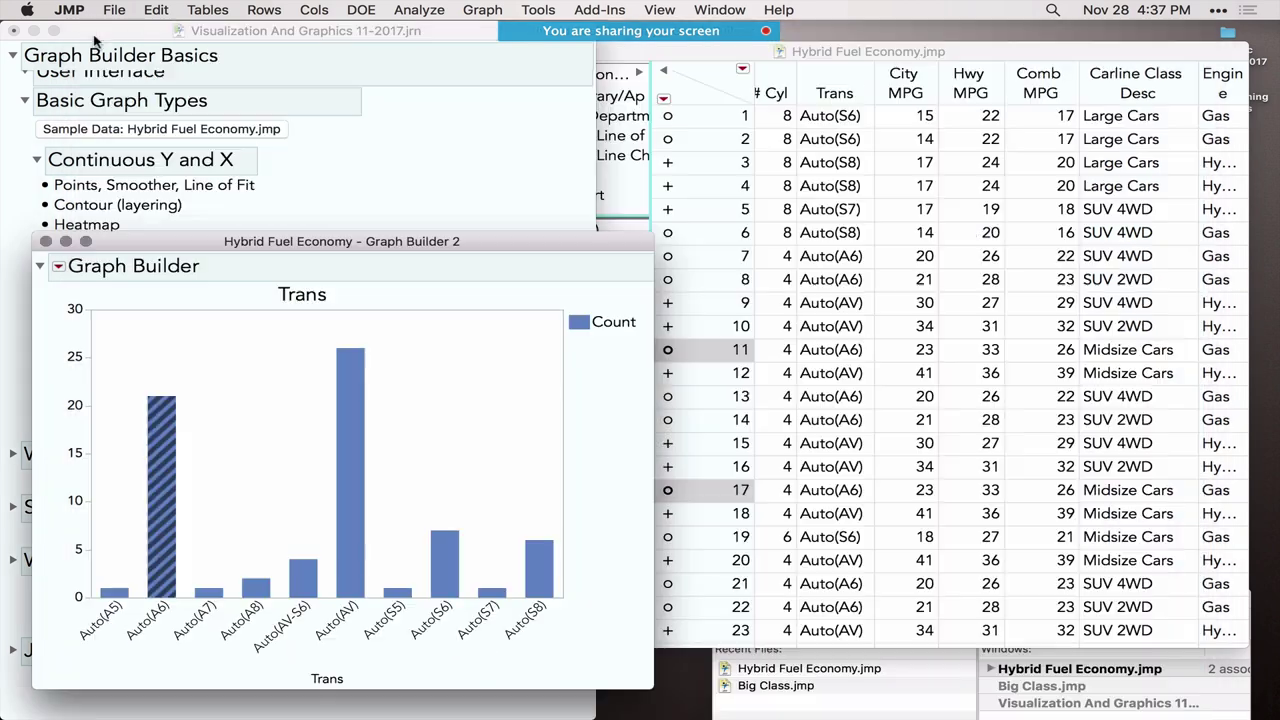
left_click(44, 242)
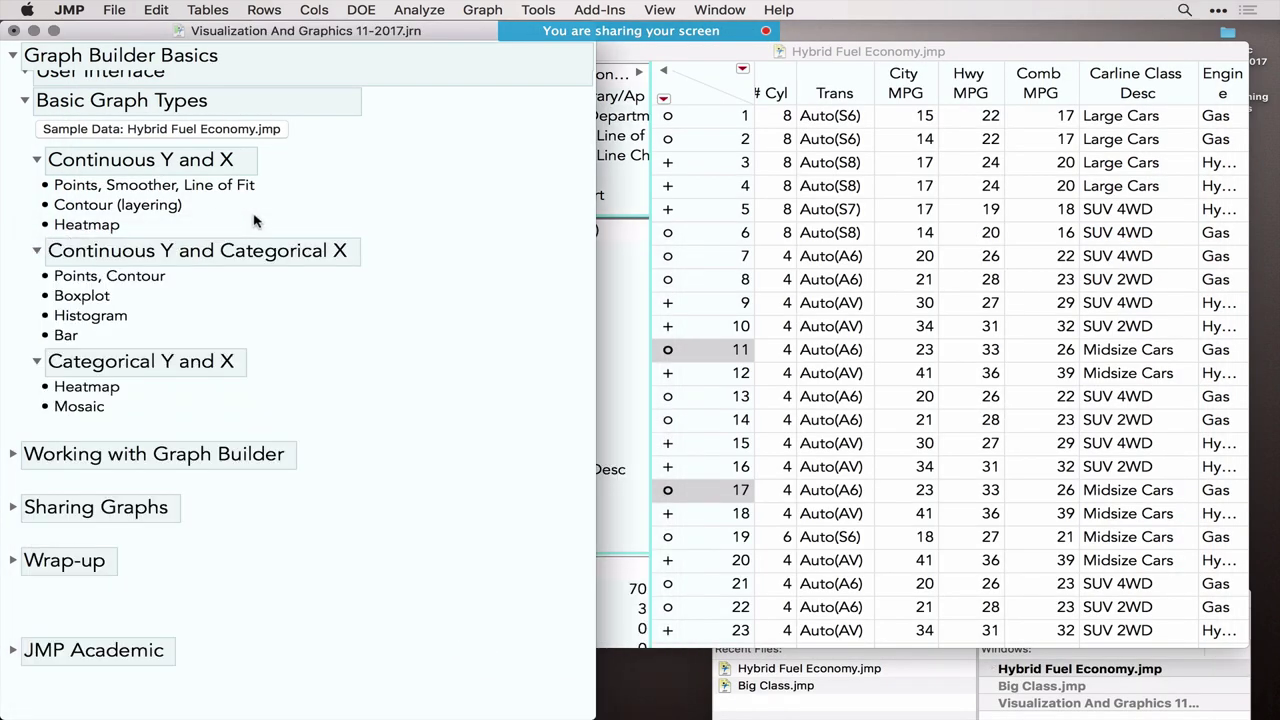
Collapse the Basic Graph Types, User Interface and Graph Builder Basics sections of the journal.
left_click(24, 100)
scroll(205, 229, "up", 5)
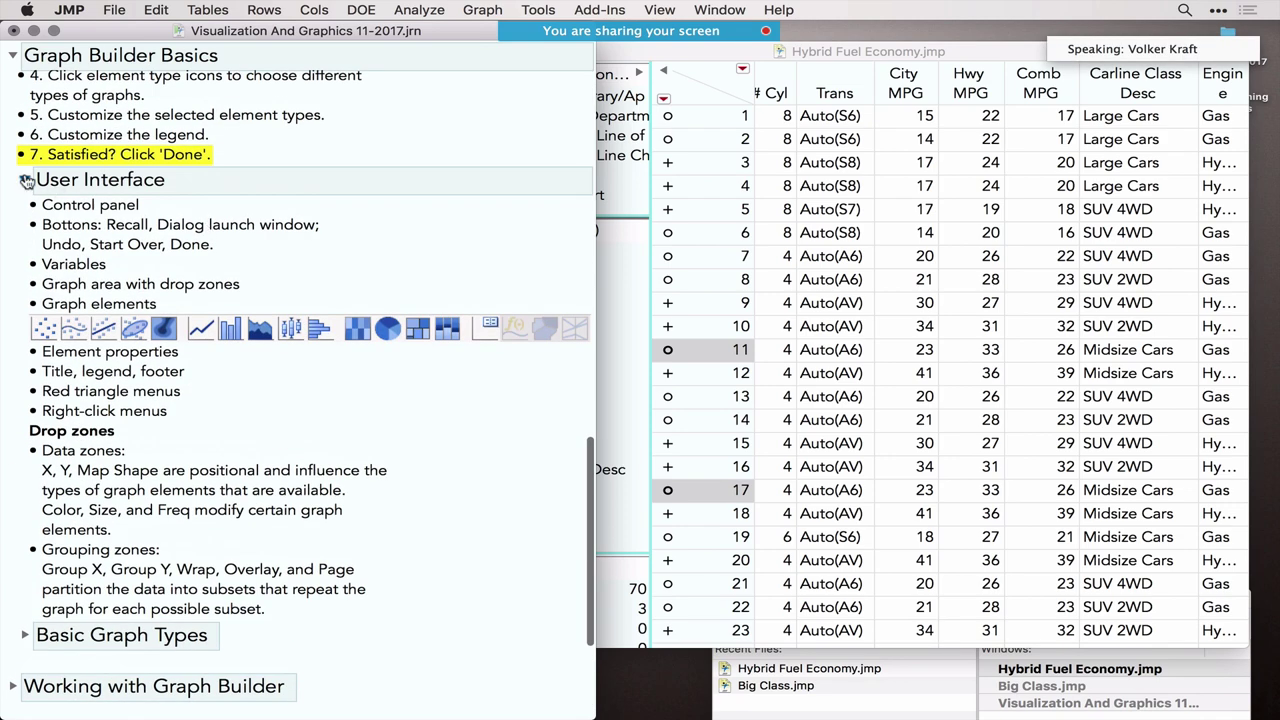
left_click(26, 180)
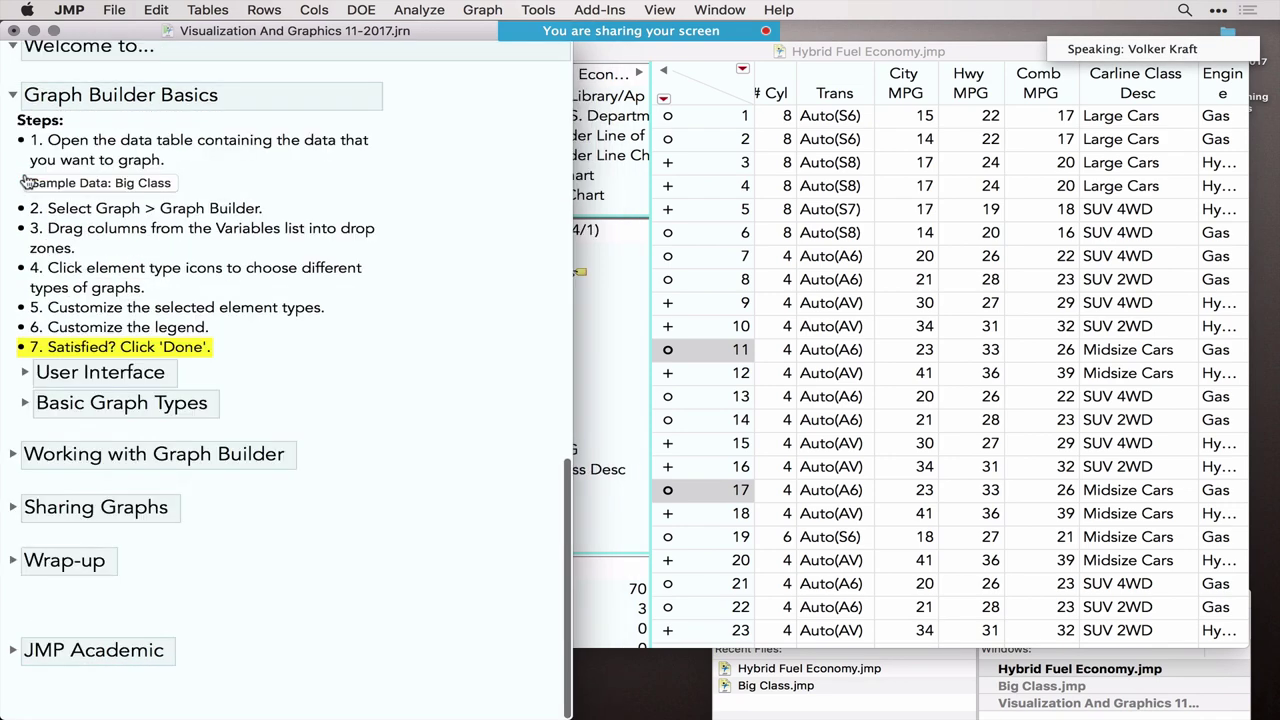
left_click(12, 98)
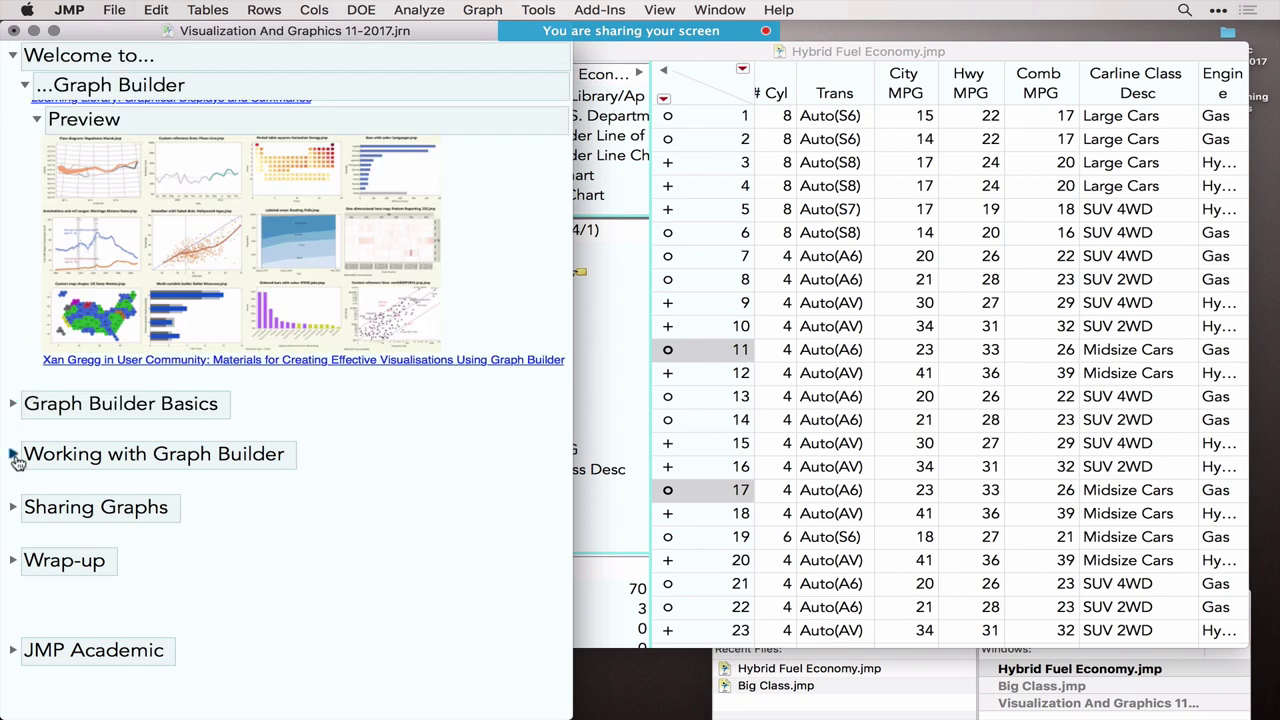
Expand the Working with Graph Builder section of the journal and its Customization topic.
left_click(17, 460)
scroll(246, 566, "down", 5)
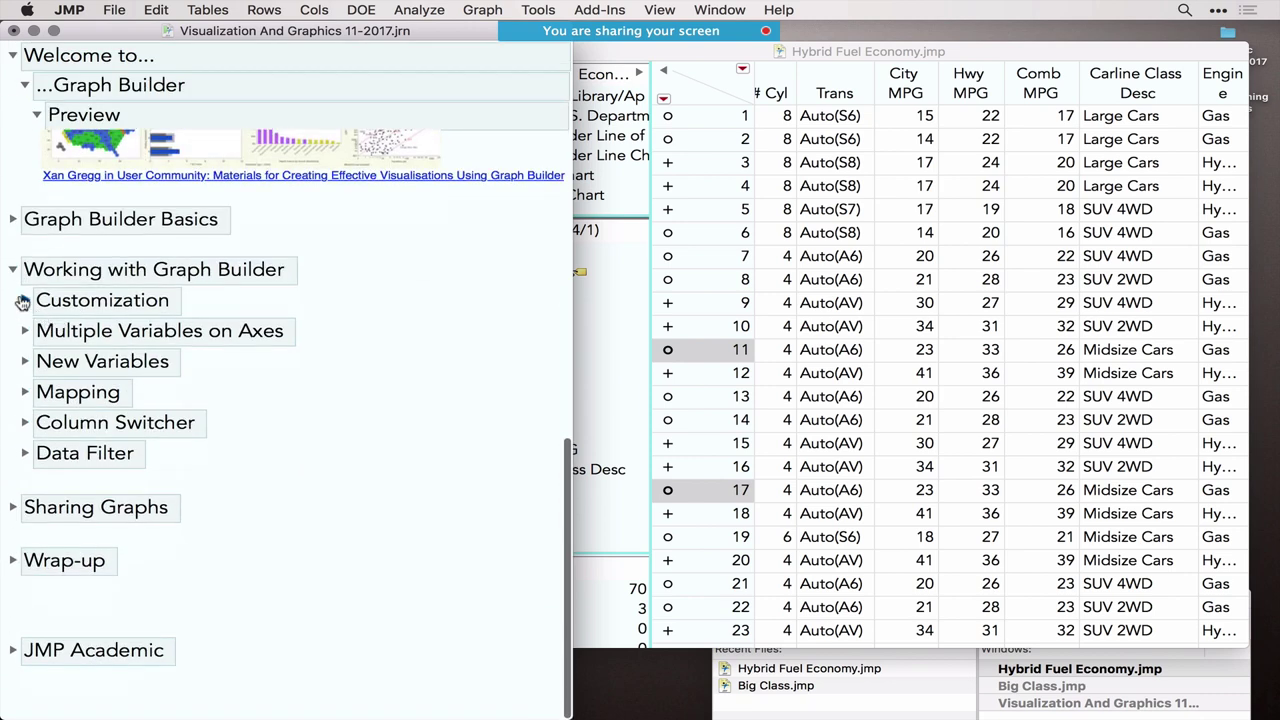
left_click(22, 303)
scroll(278, 424, "down", 3)
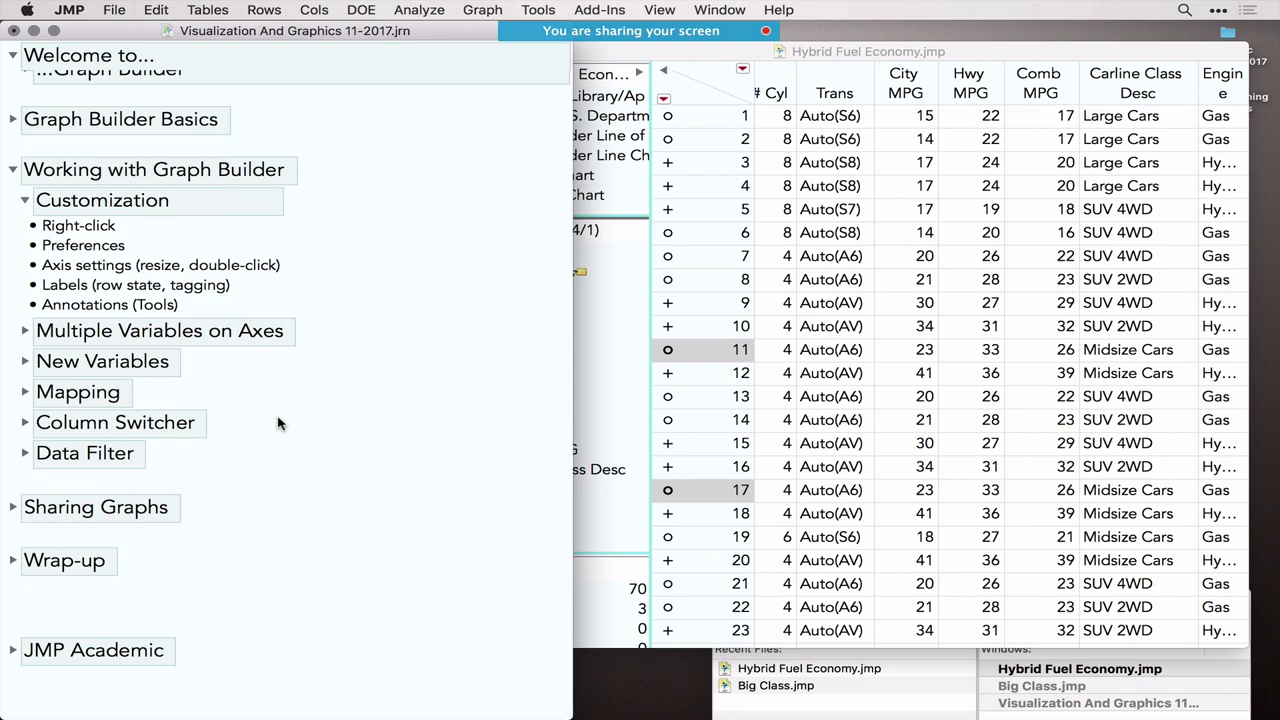
Highlight the Right-click and Preferences bullets under Customization and look up where the application's preferences are found.
left_click(85, 230)
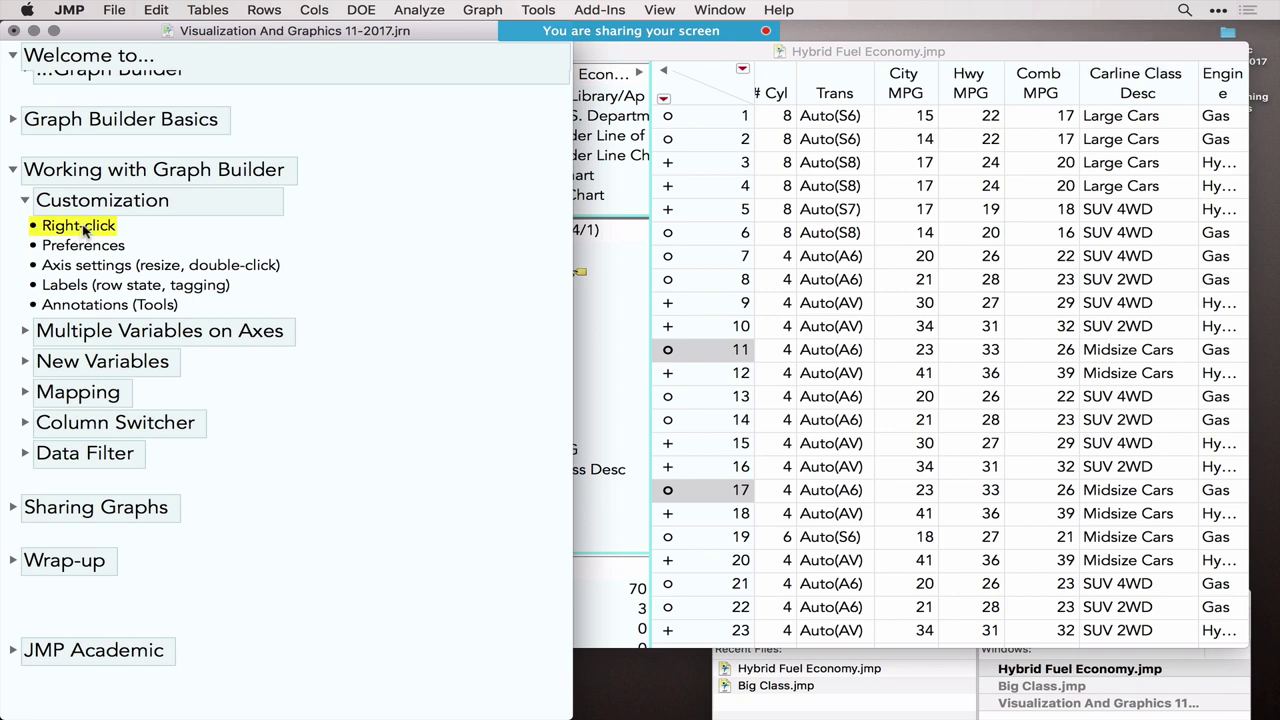
left_click(90, 250)
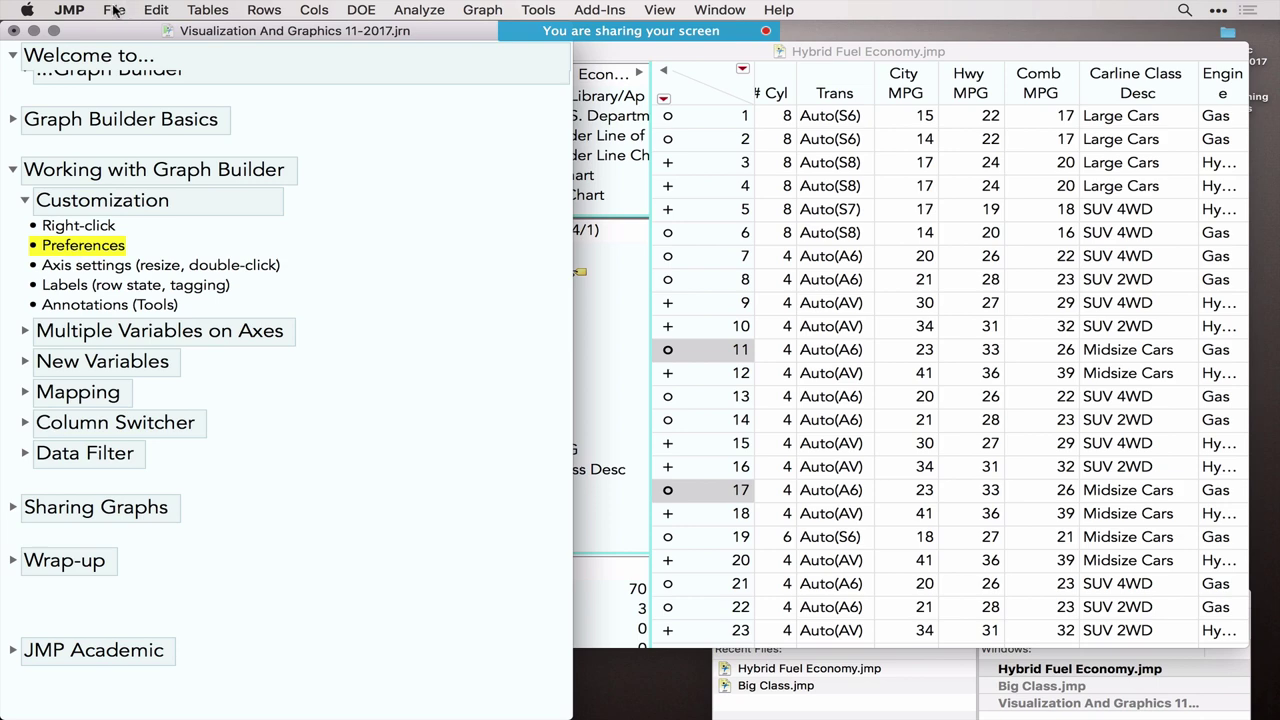
left_click(67, 9)
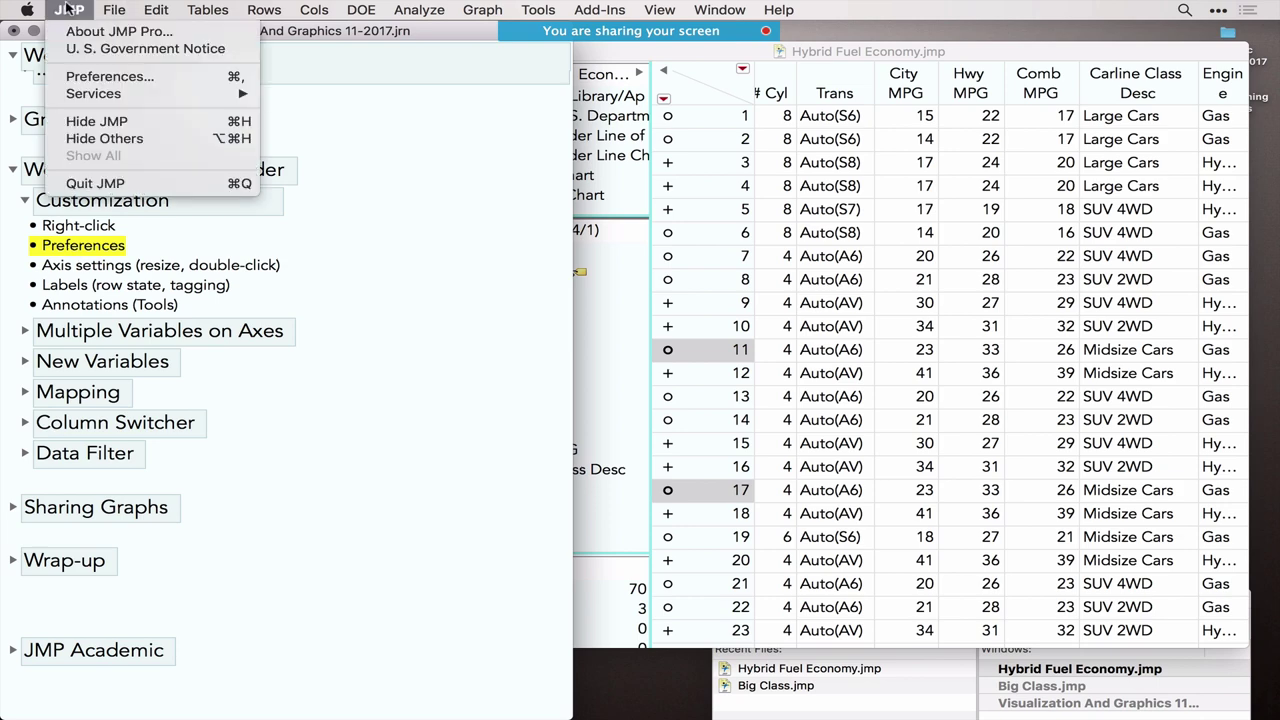
mouse_move(114, 9)
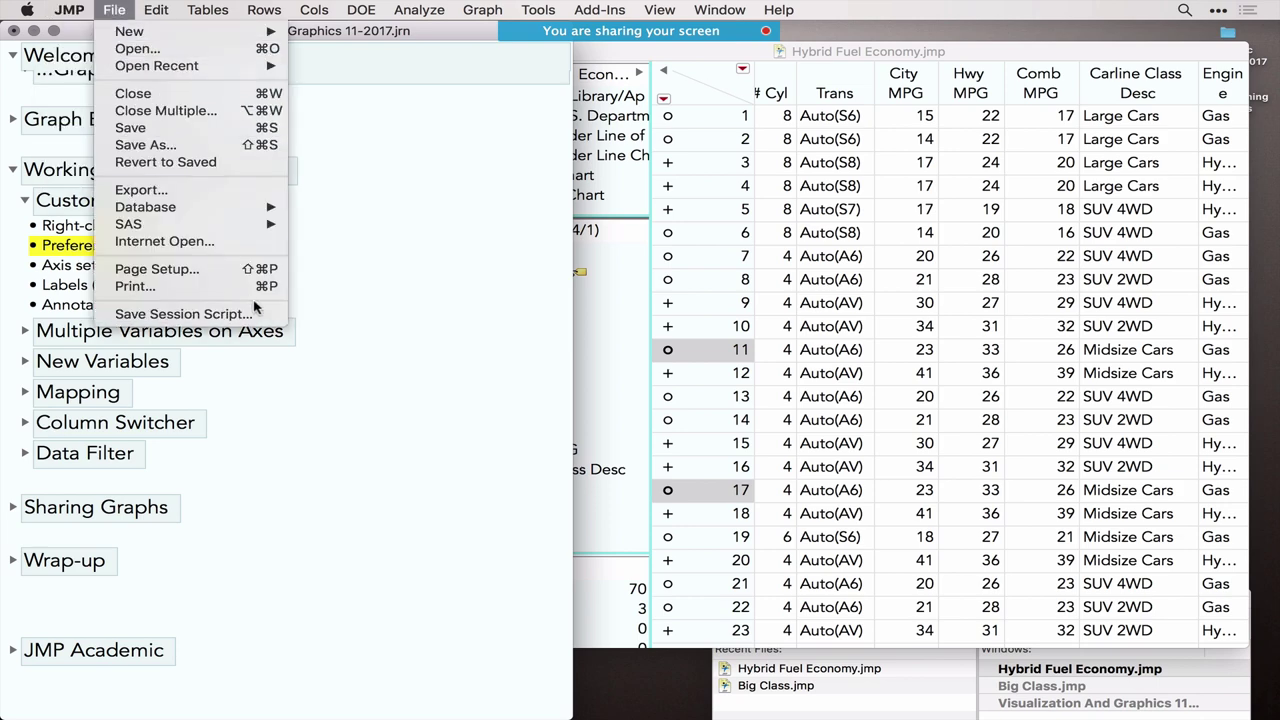
left_click(327, 412)
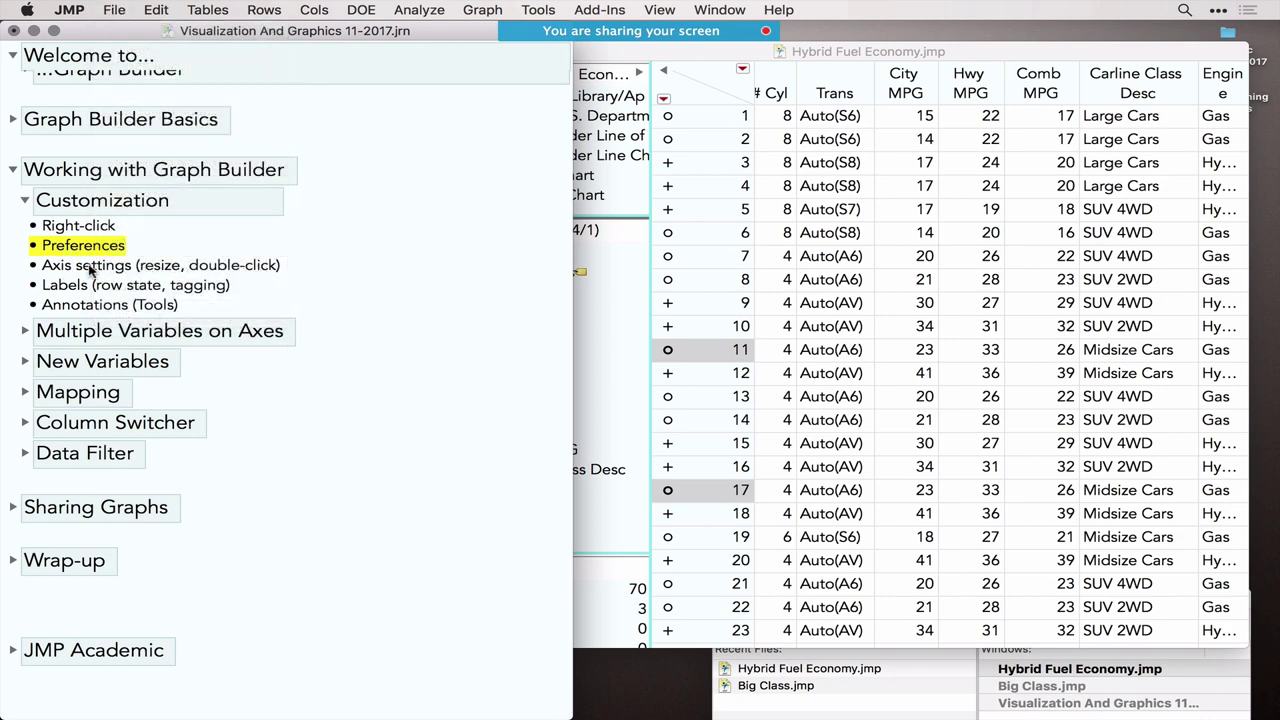
Highlight the Axis settings, Labels and Annotations bullets in turn and view the available annotation tools.
left_click(90, 270)
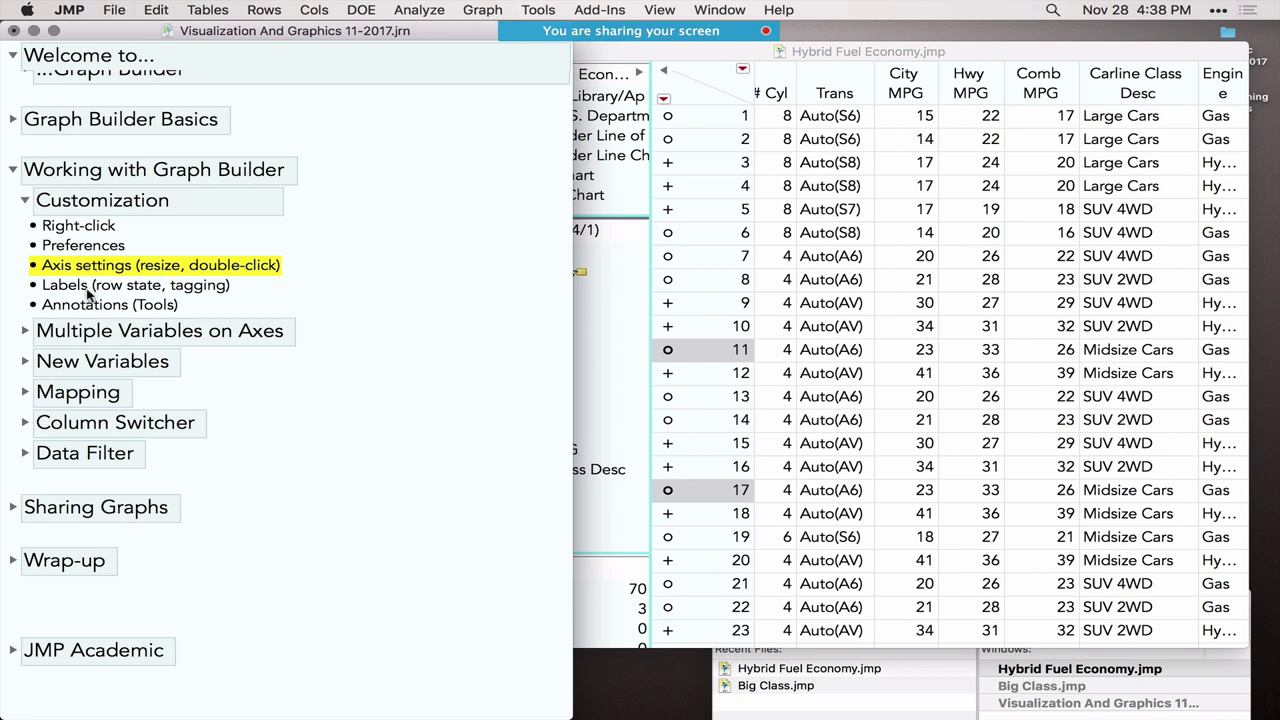
left_click(86, 288)
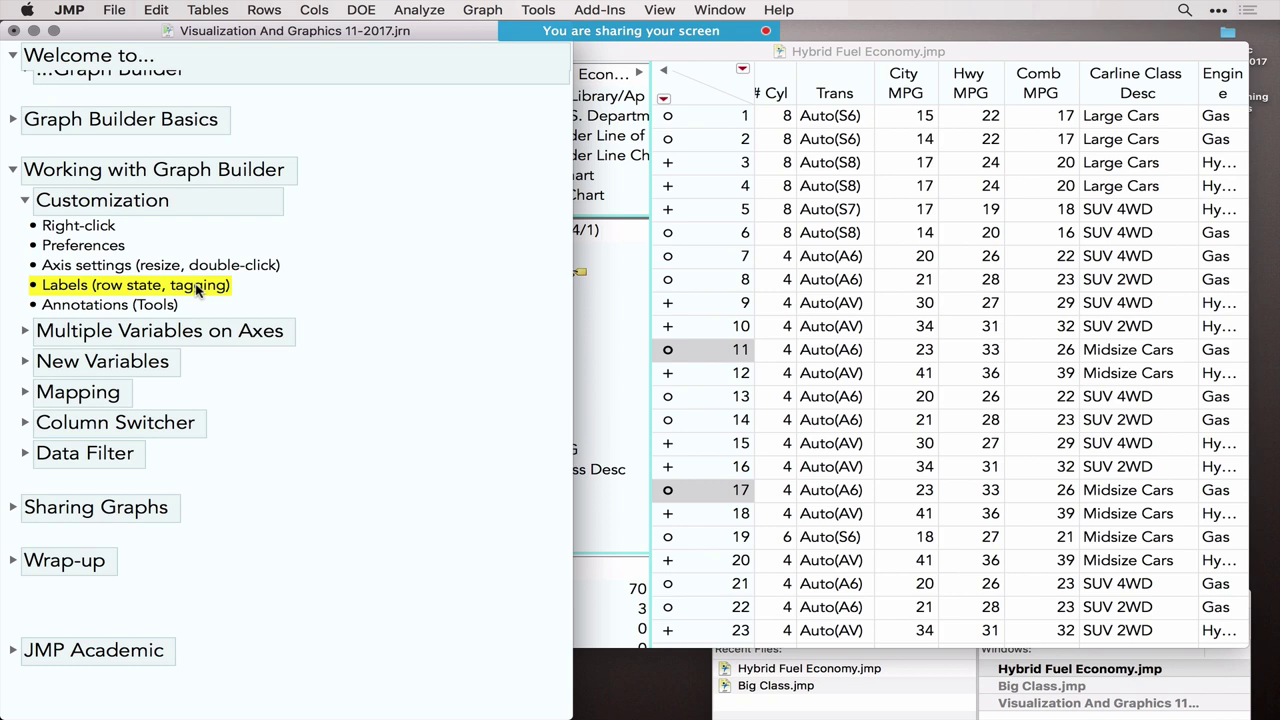
left_click(98, 306)
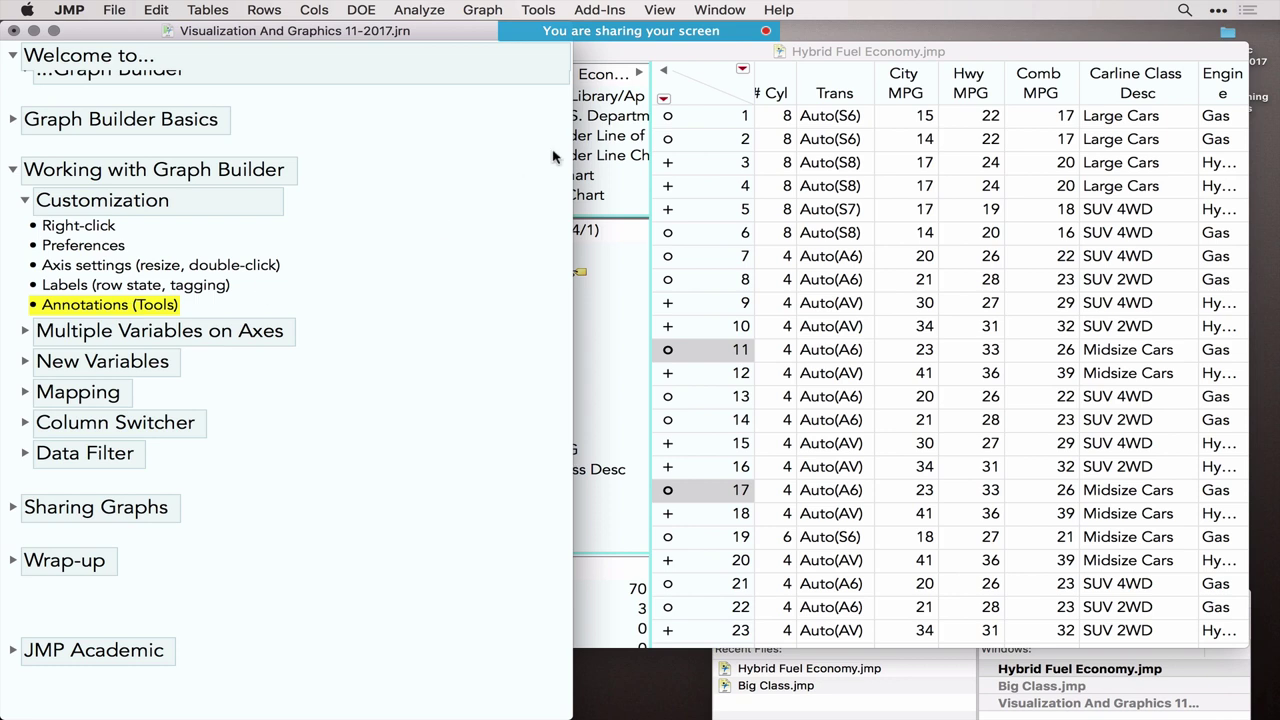
left_click(529, 10)
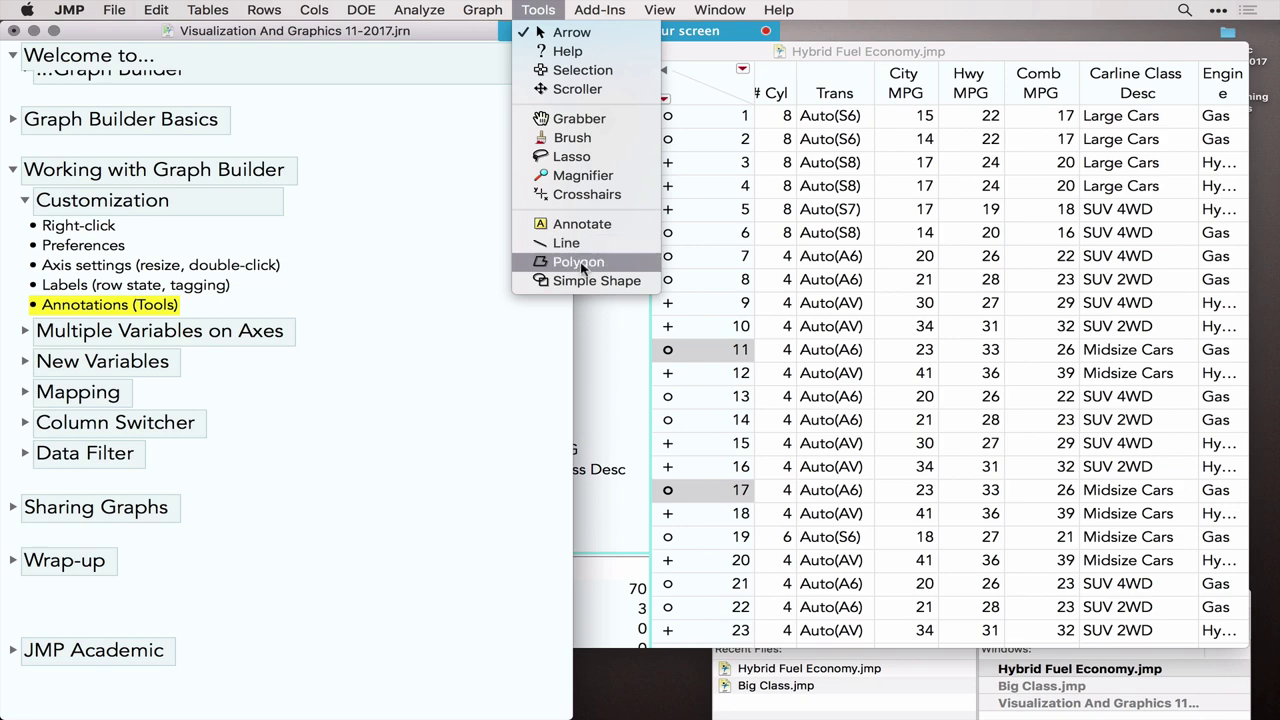
left_click(535, 336)
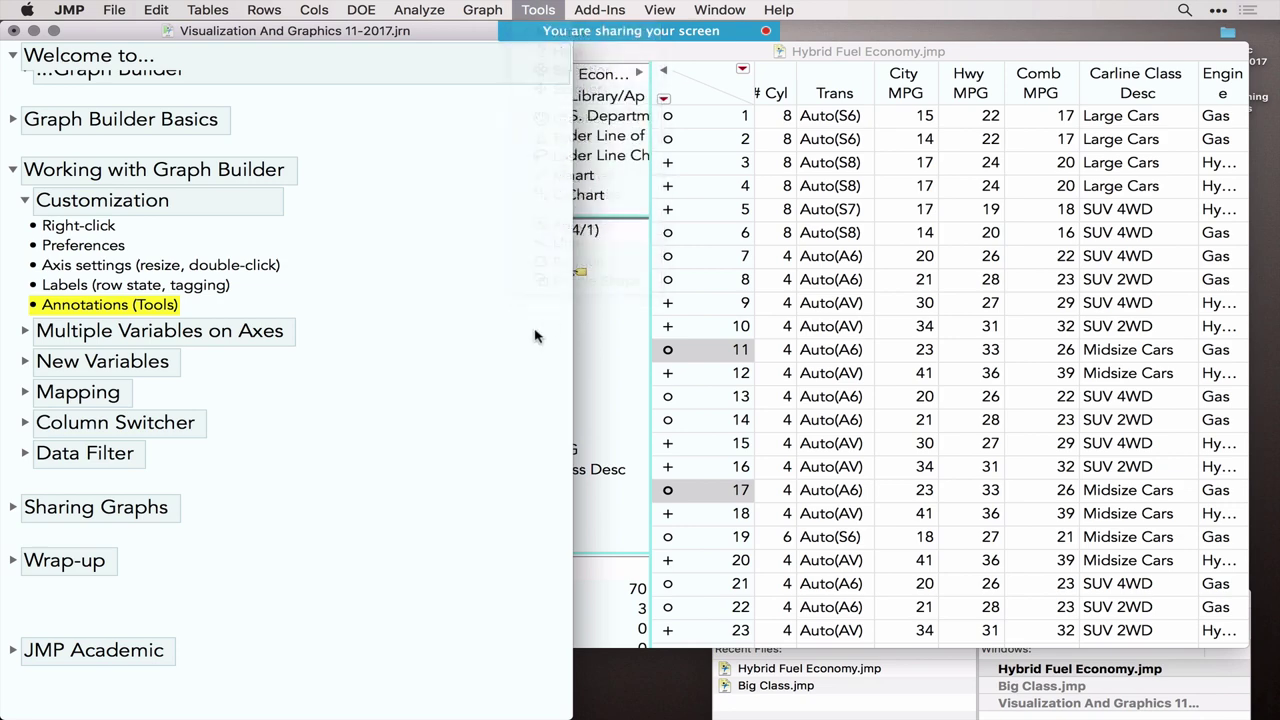
Collapse the Customization topic in the journal and expand Multiple Variables on Axes.
left_click(24, 201)
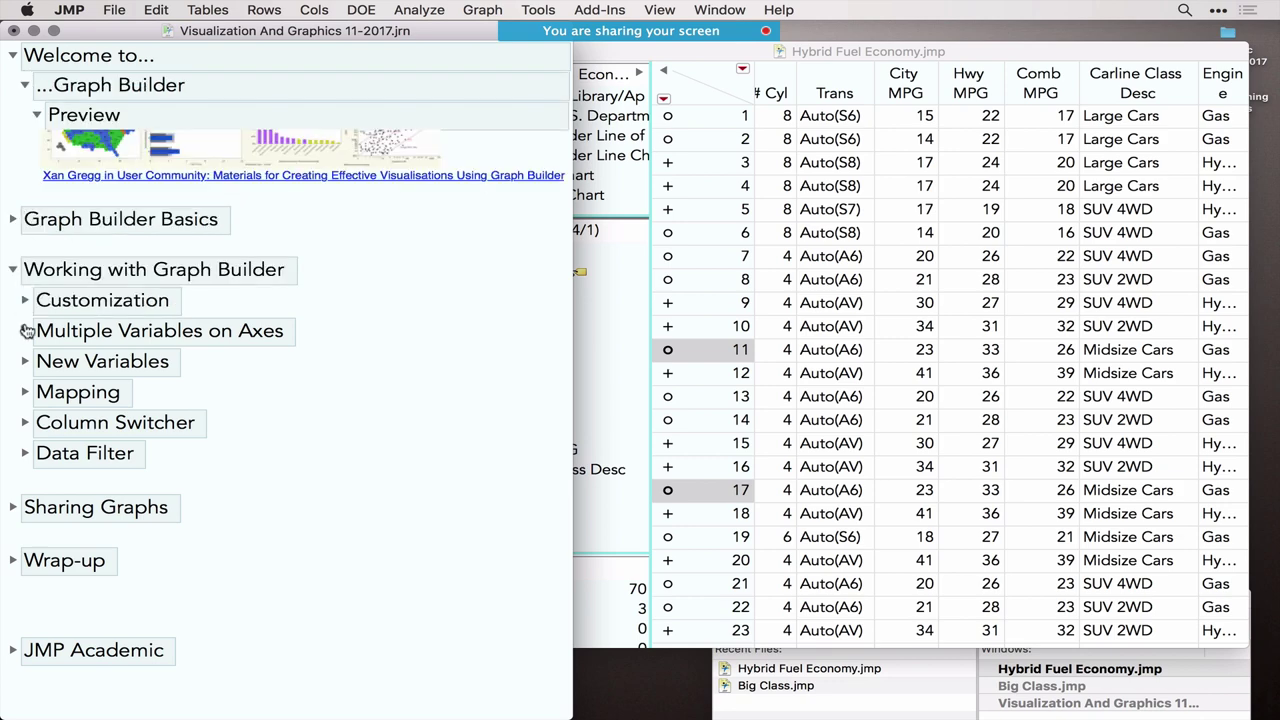
left_click(24, 330)
scroll(222, 434, "down", 3)
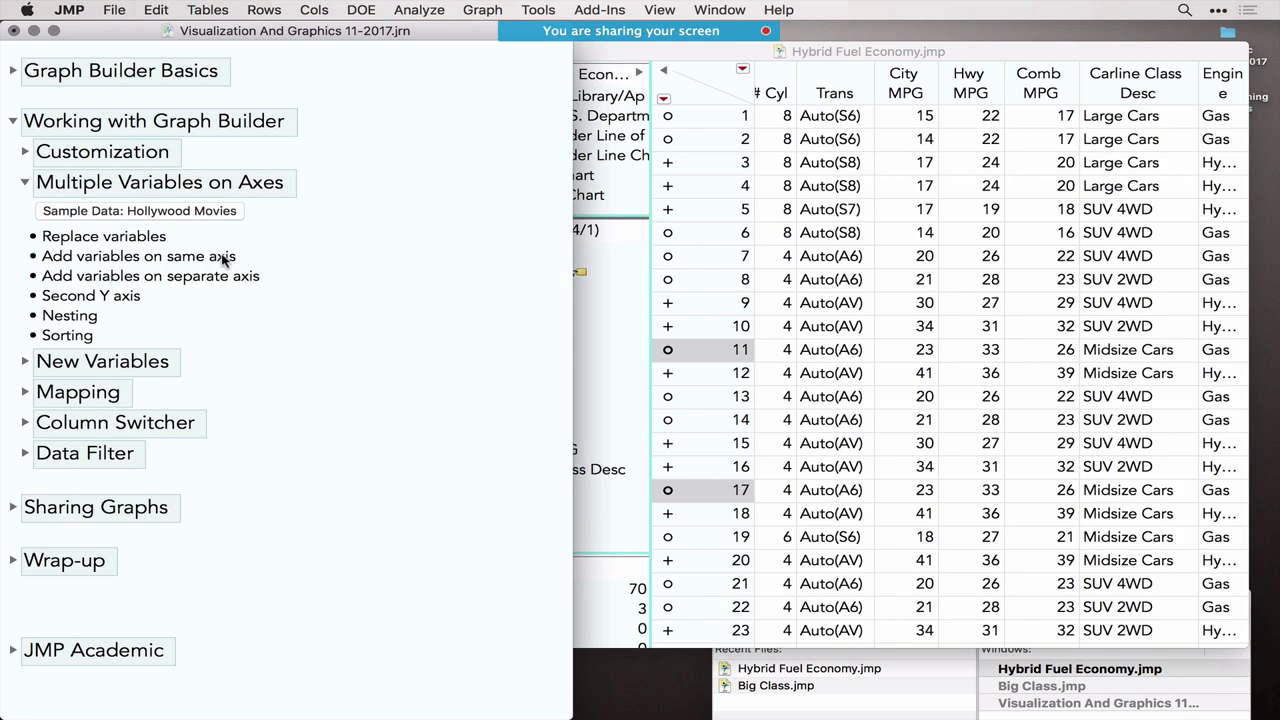
Open the Hollywood Movies sample data, and arrange its window with a wider area for the scripts and column names.
left_click(150, 212)
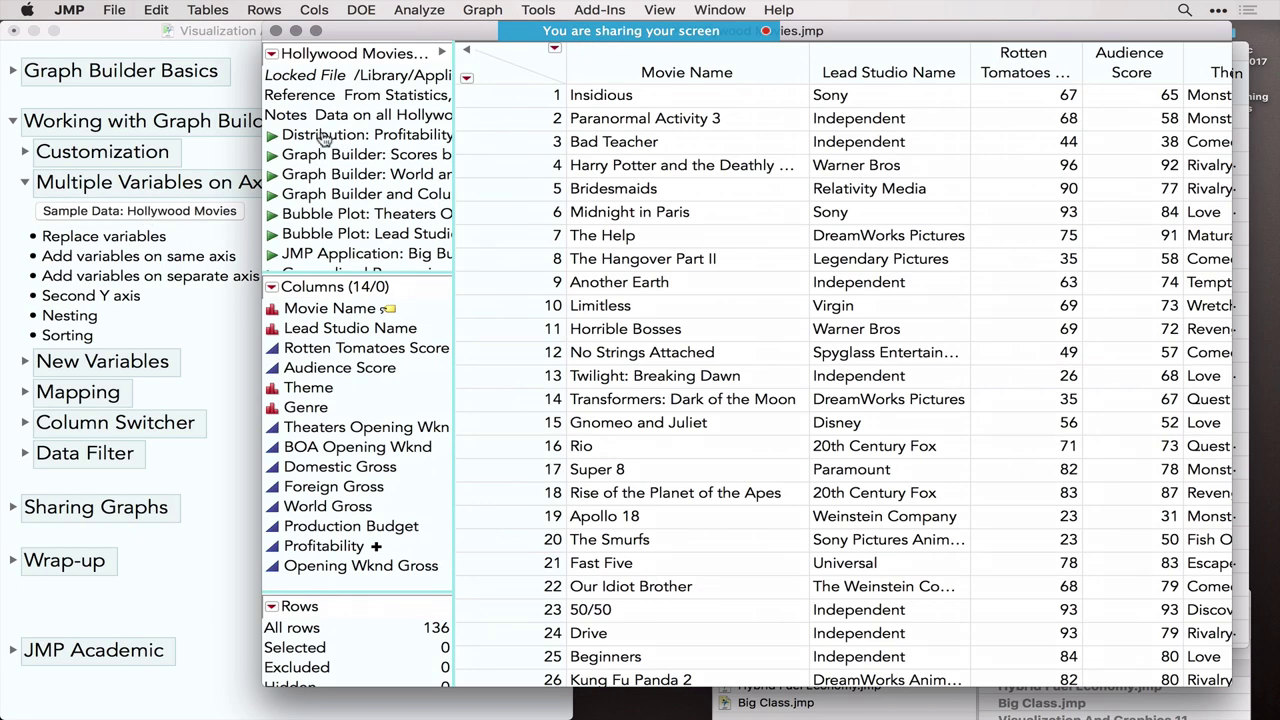
left_click_drag(400, 35, 434, 63)
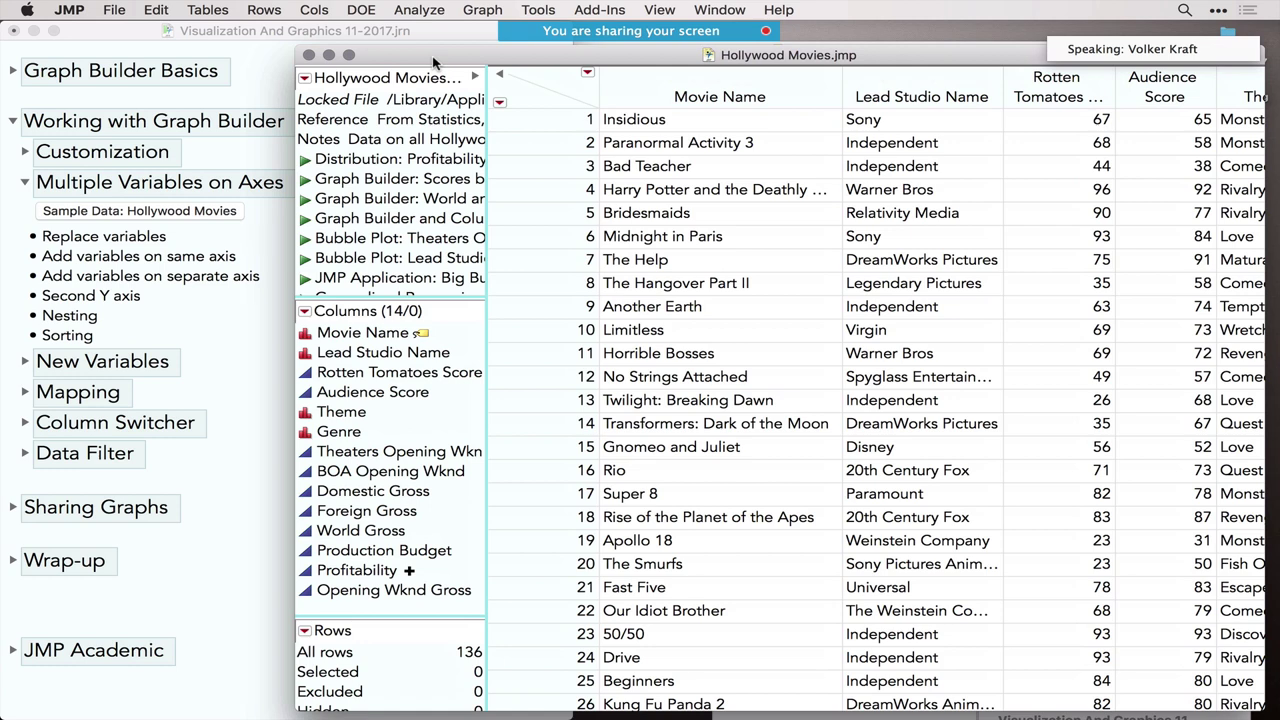
left_click_drag(433, 62, 430, 53)
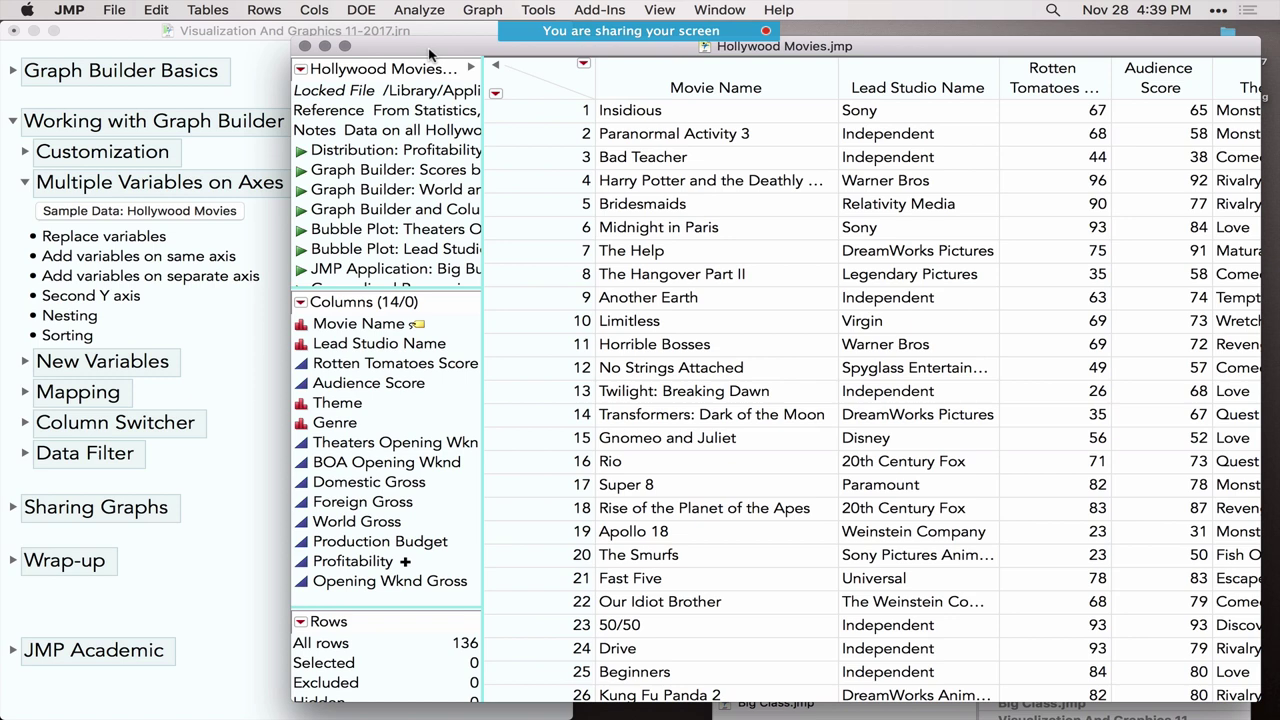
left_click_drag(483, 170, 535, 169)
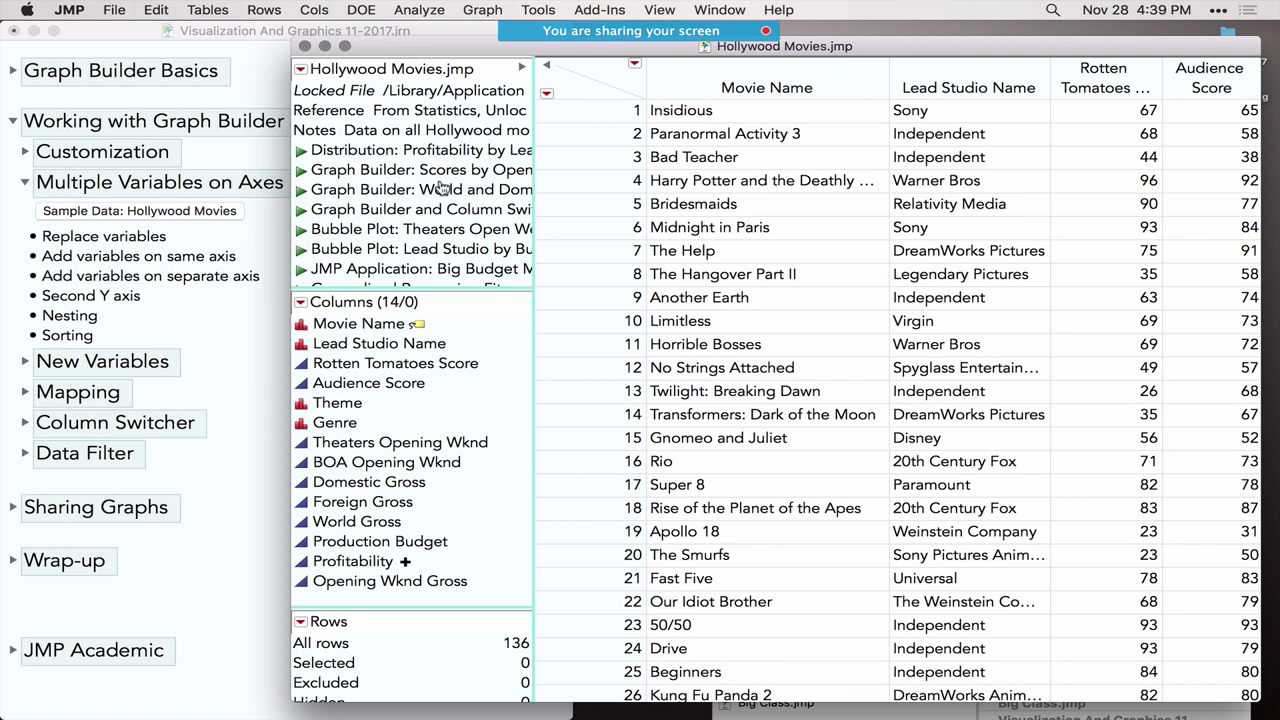
Review the score, Theme, Genre and gross columns of the Hollywood Movies table by highlighting them one by one.
left_click(380, 363)
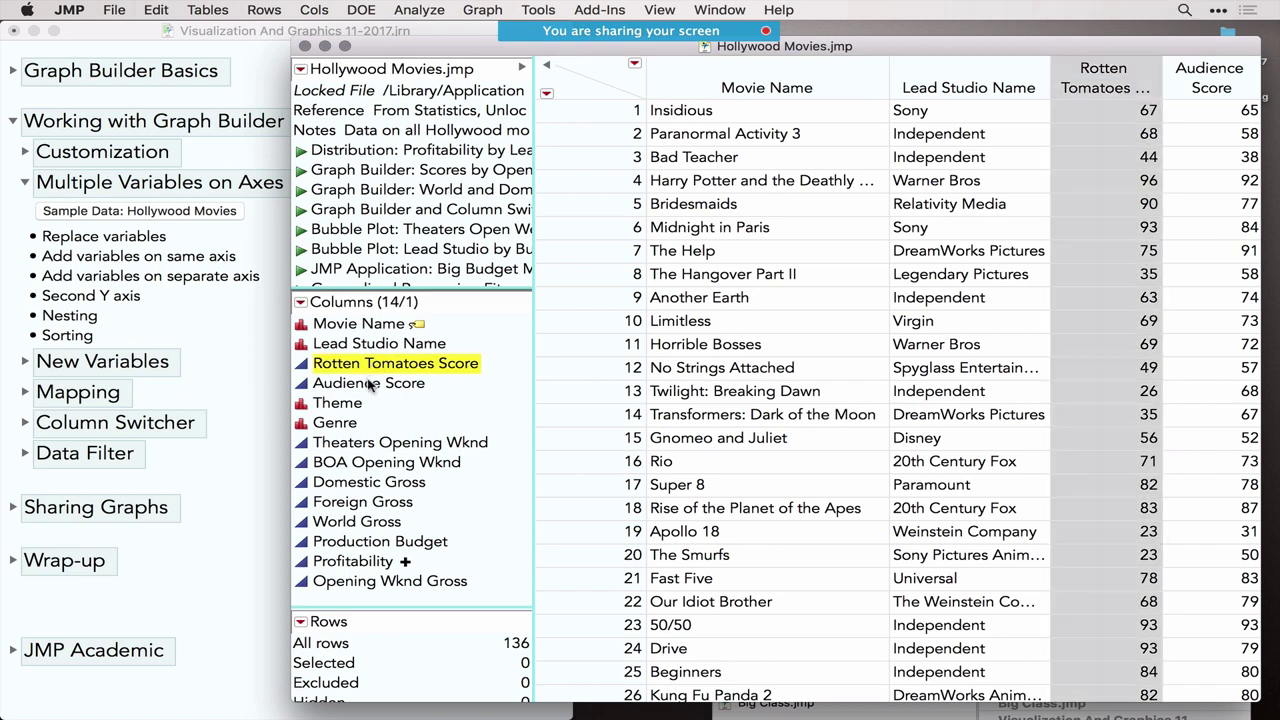
left_click(369, 384)
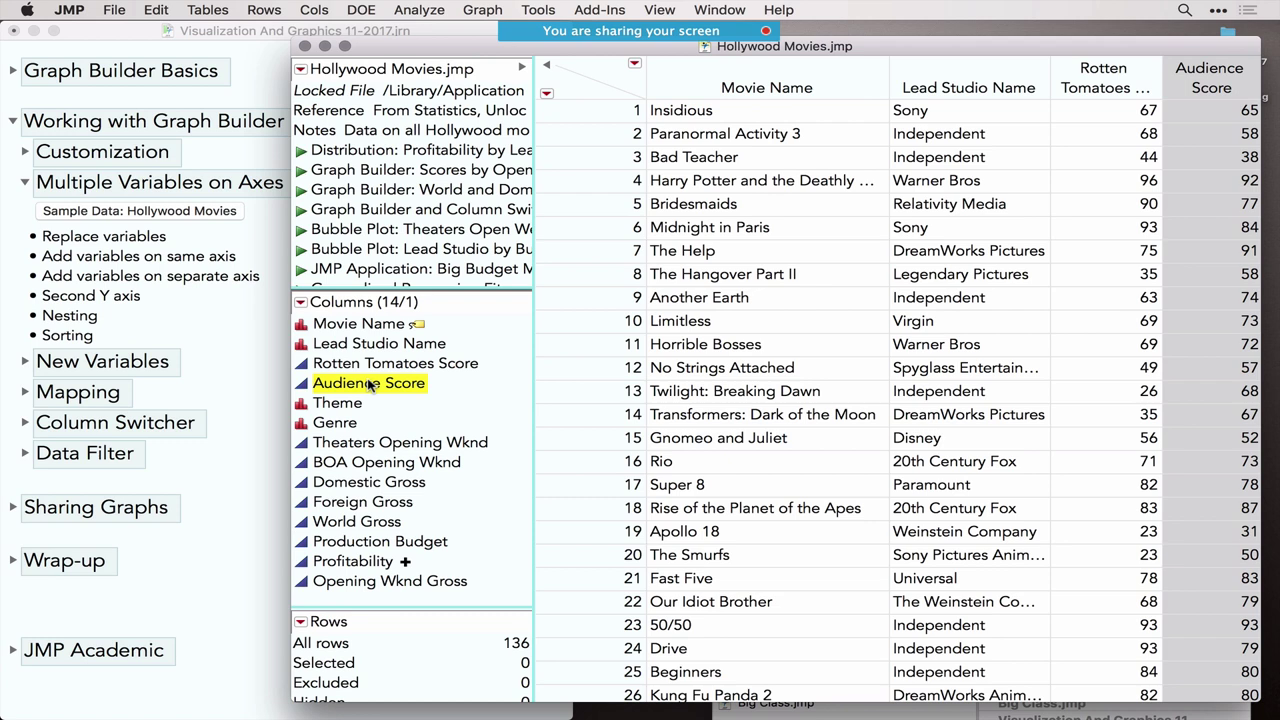
left_click(350, 403)
left_click(345, 427)
left_click(356, 521)
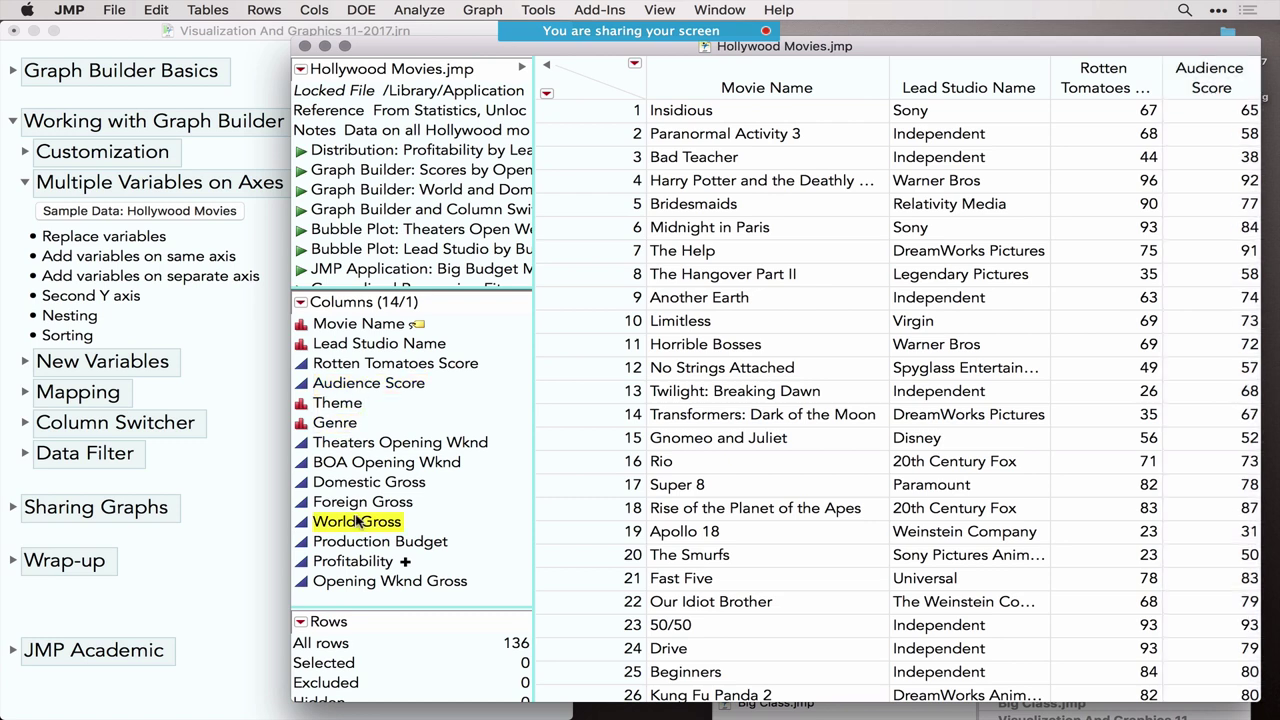
left_click(356, 503)
left_click(350, 481)
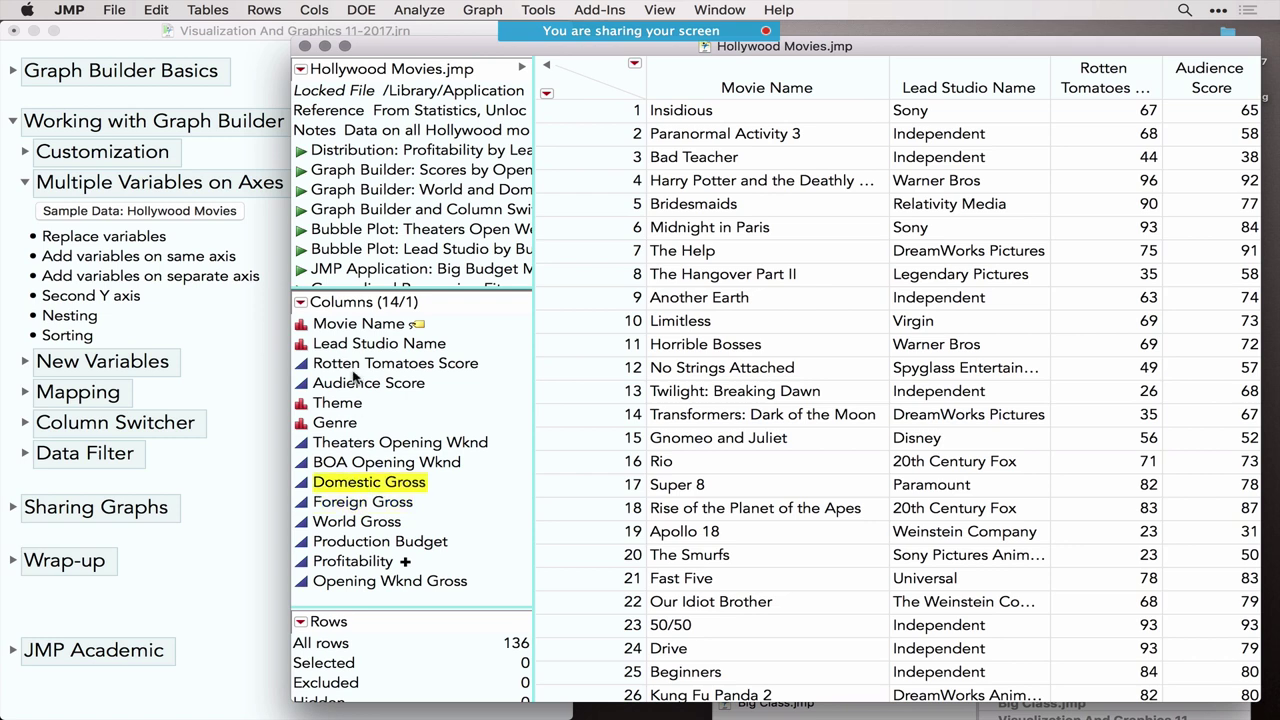
mouse_move(522, 622)
left_mouse_down()
mouse_move(481, 623)
mouse_move(517, 666)
mouse_move(503, 626)
left_mouse_up()
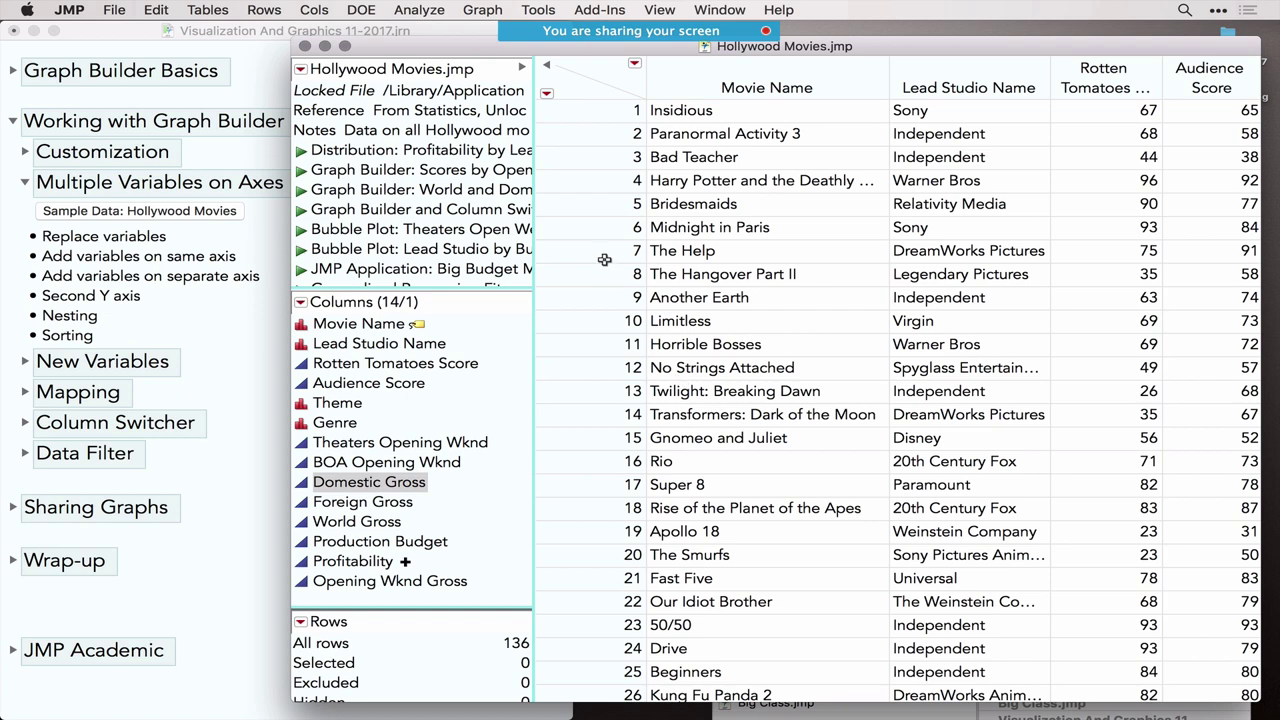
Launch Graph Builder for Hollywood Movies, plot Production Budget on the X axis, and inspect the point with the highest budget.
left_click(494, 11)
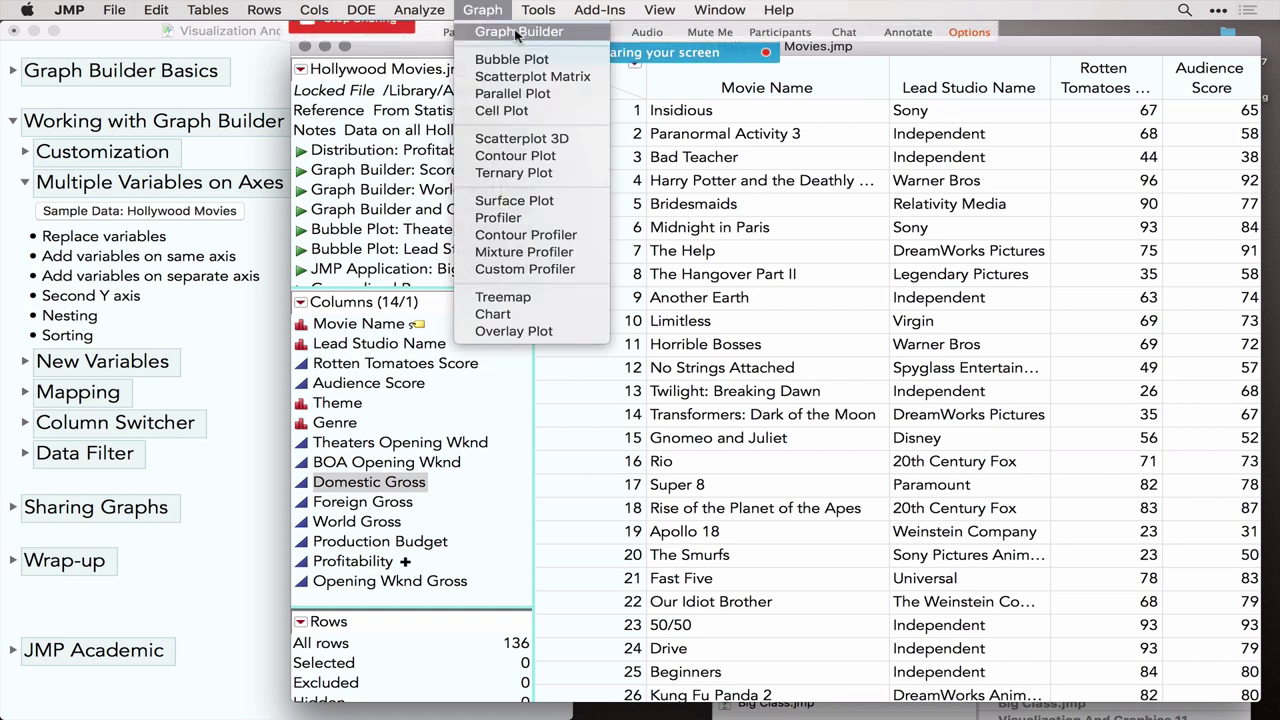
left_click(518, 33)
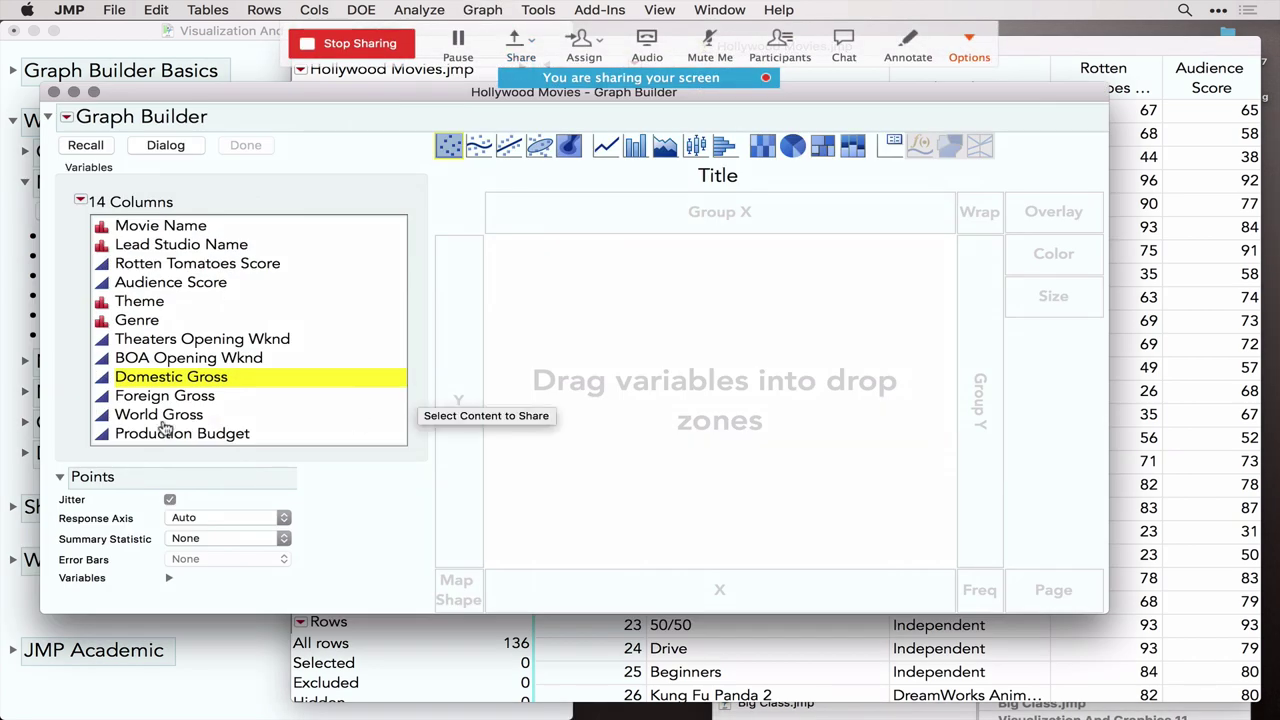
left_click(172, 433)
left_click_drag(172, 433, 830, 590)
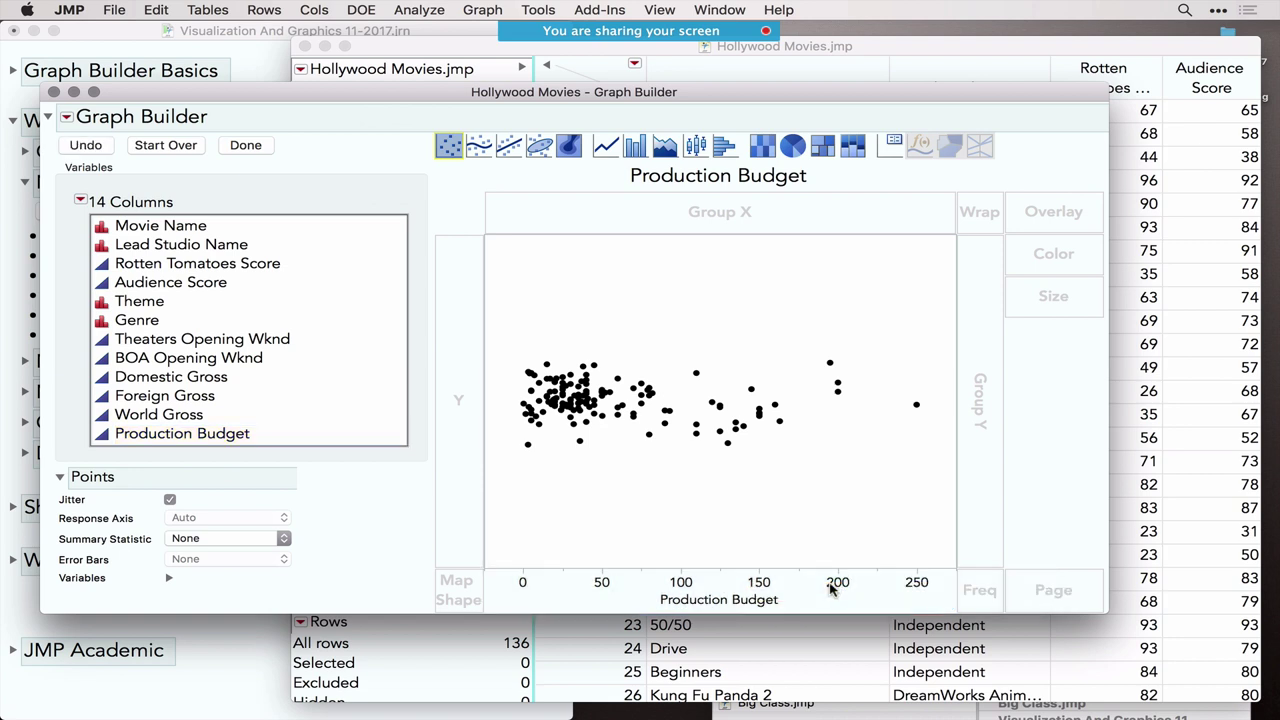
mouse_move(913, 410)
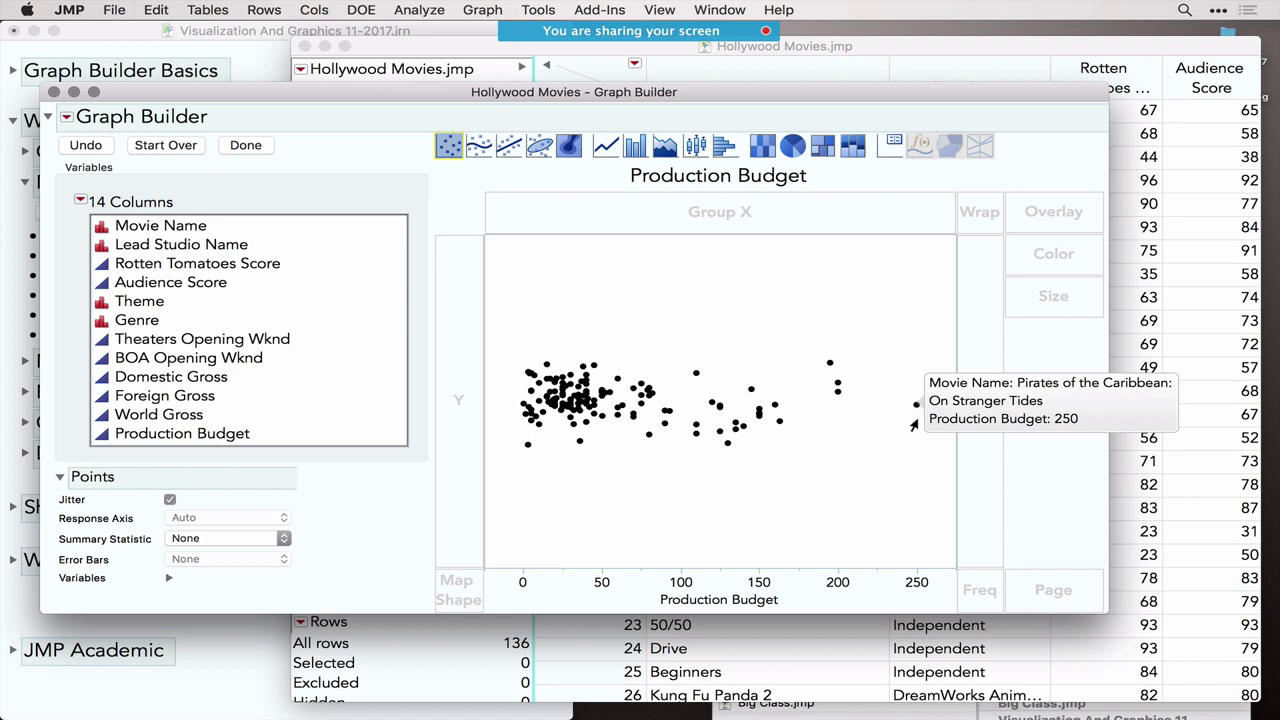
Plot Audience Score on the Y axis against Production Budget and replace the smoother with a Line of Fit.
left_click(146, 285)
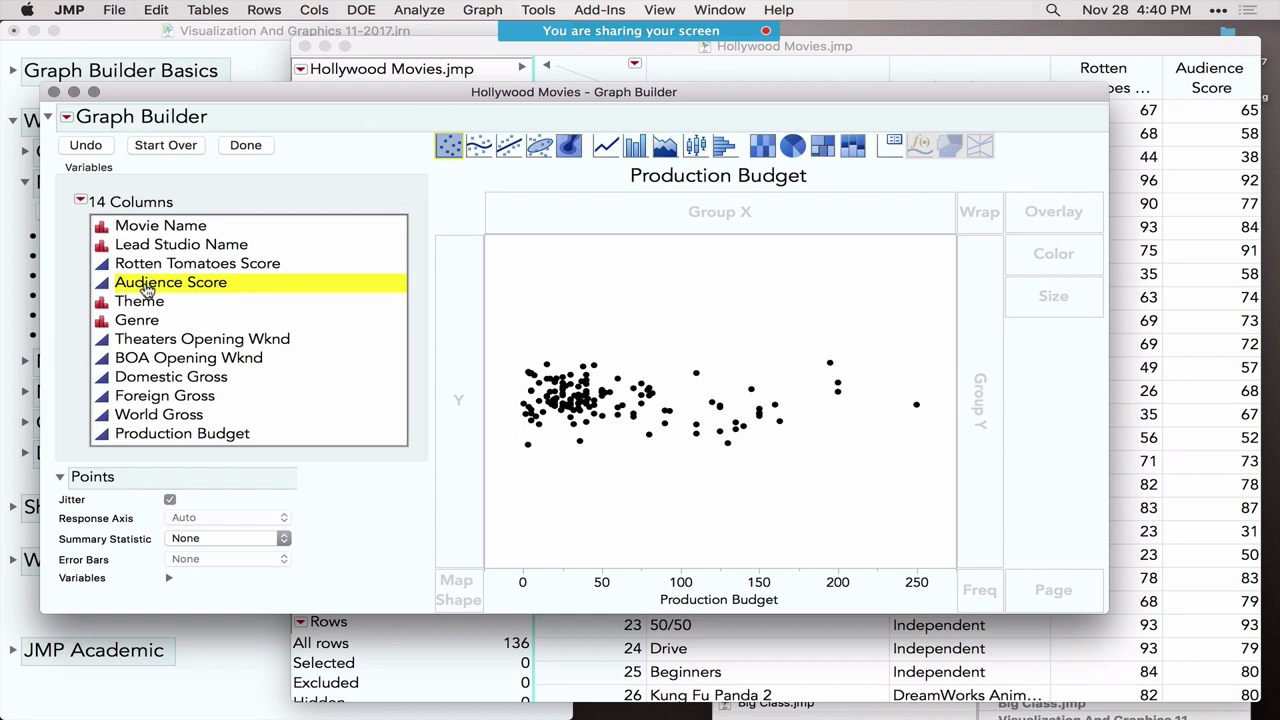
left_click_drag(146, 287, 451, 341)
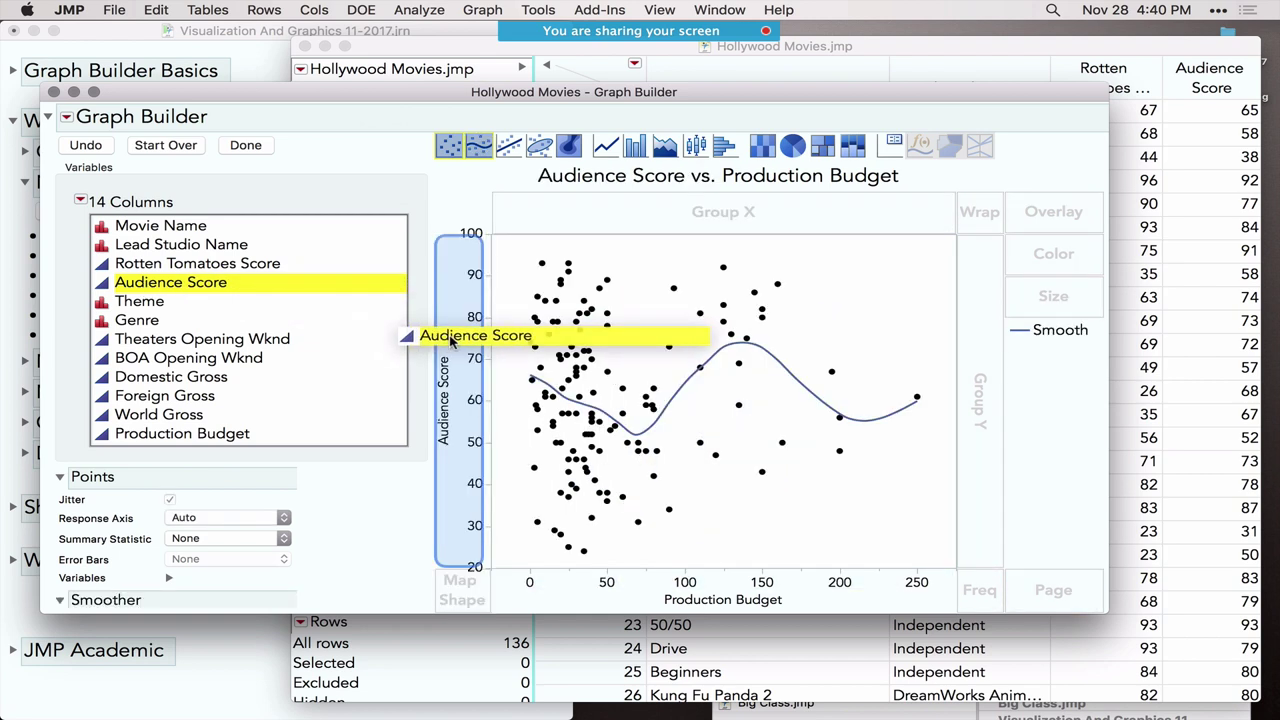
left_click_drag(451, 341, 452, 342)
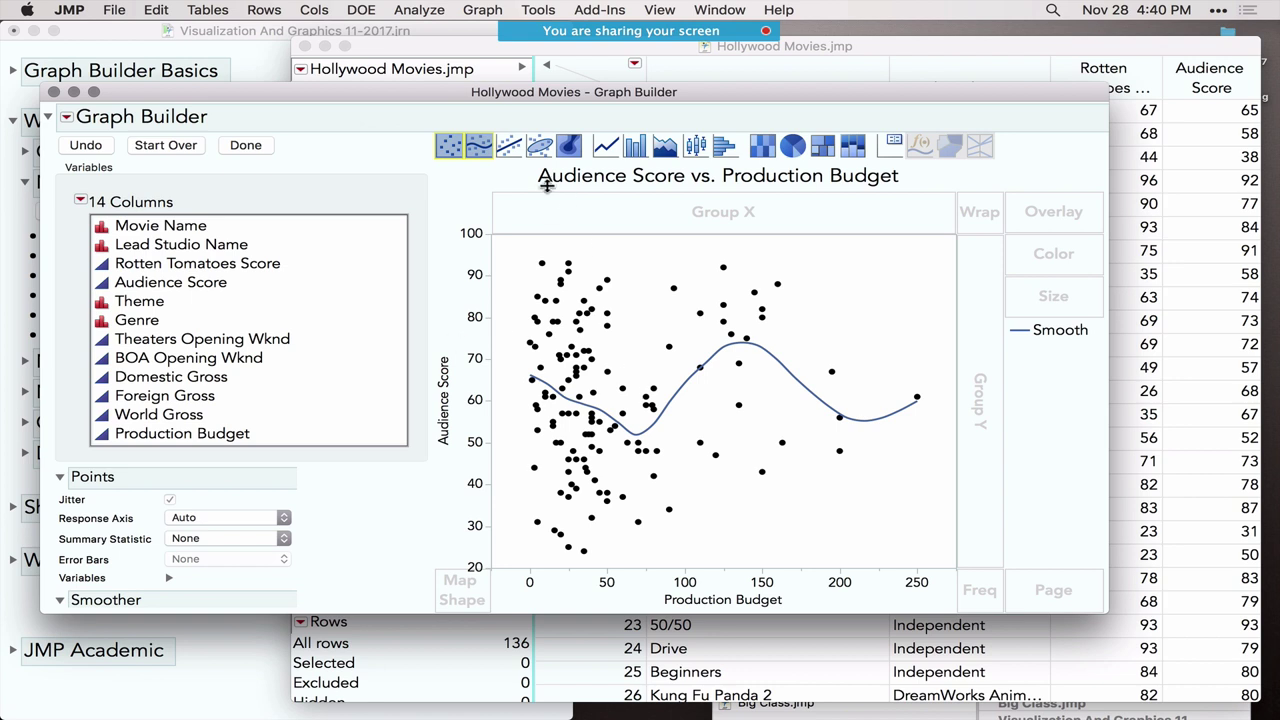
left_click(509, 147)
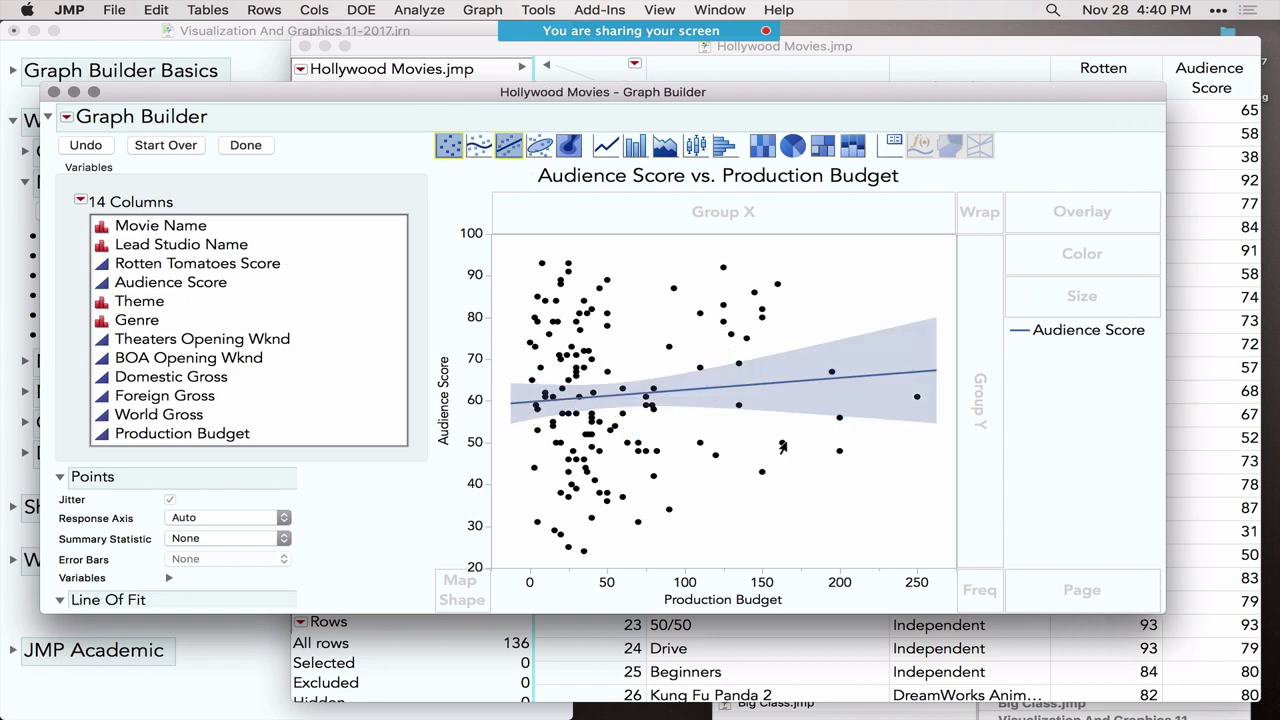
mouse_move(783, 447)
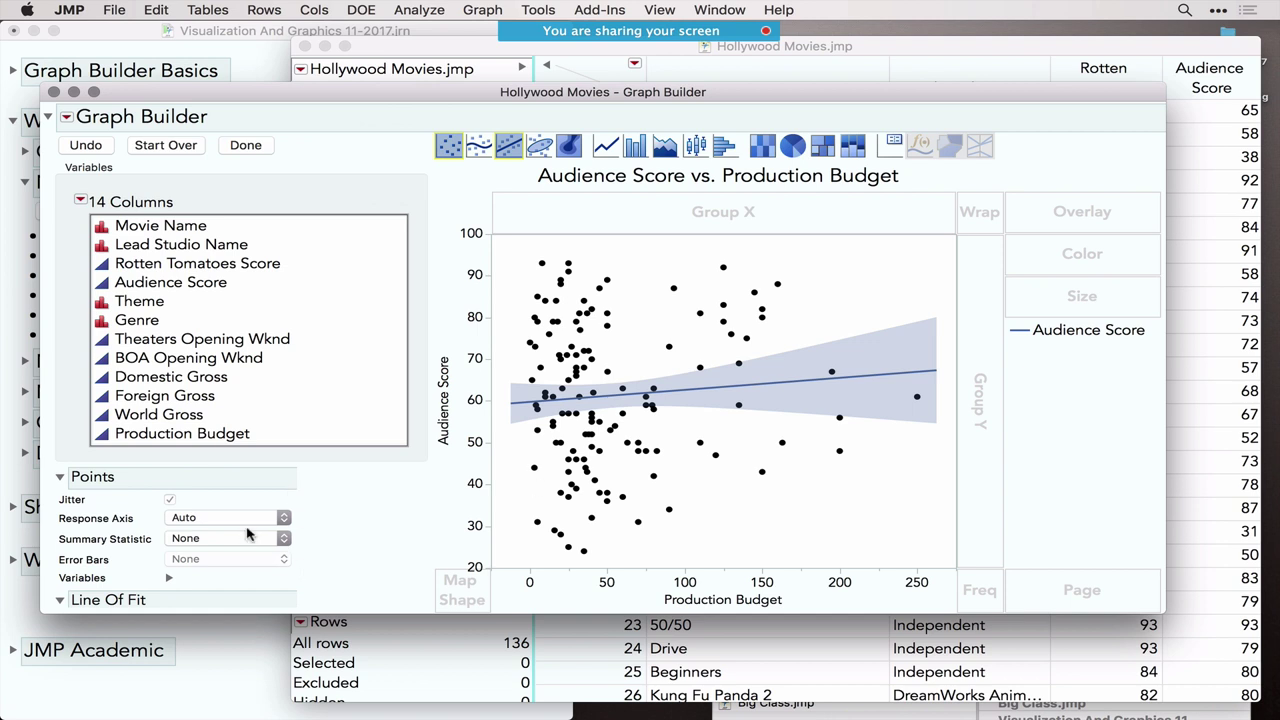
Try the Quadratic and Cubic degrees for the Line of Fit, and set the degree back to Linear.
scroll(250, 536, "down", 5)
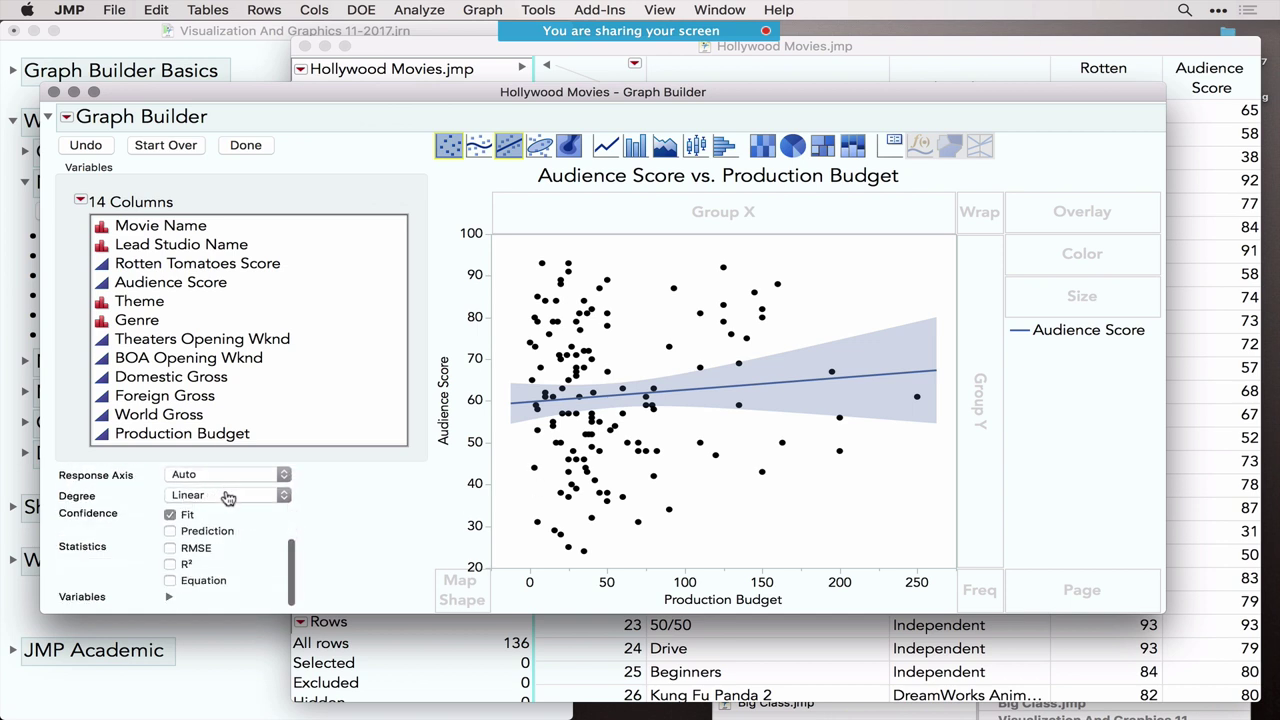
left_click(225, 494)
left_click(227, 509)
left_click(224, 494)
left_click(226, 510)
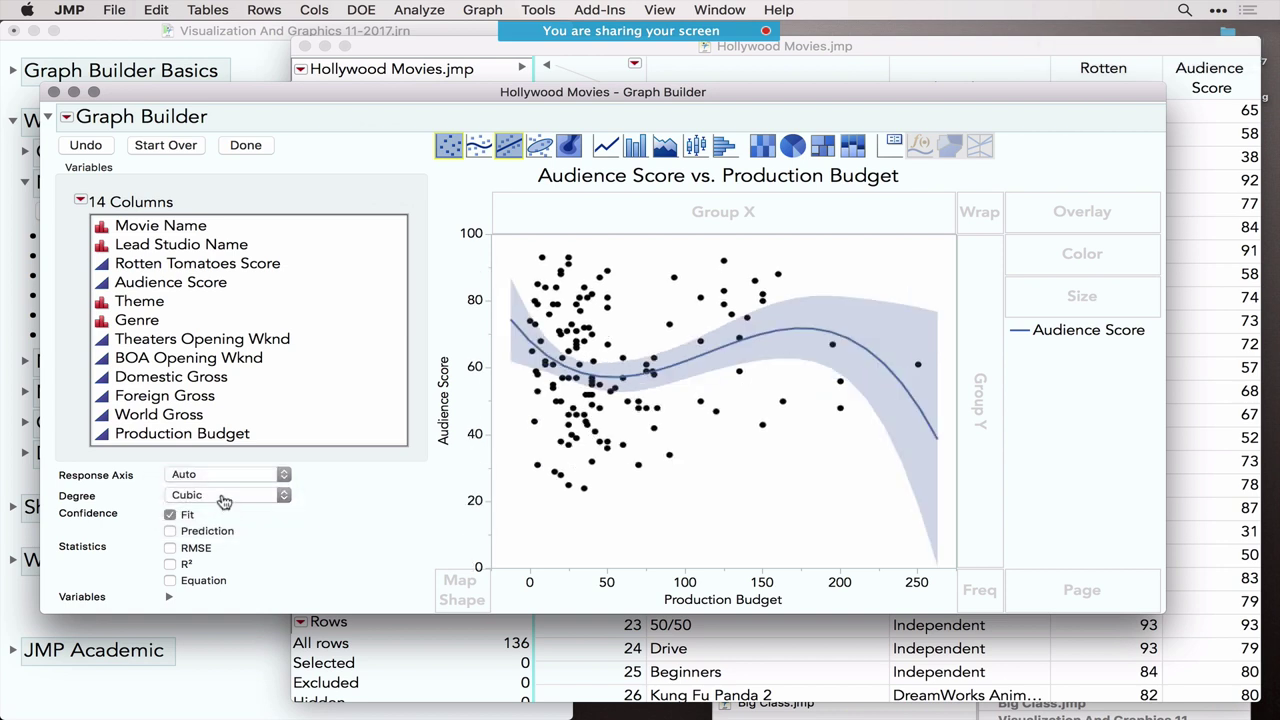
left_click(221, 494)
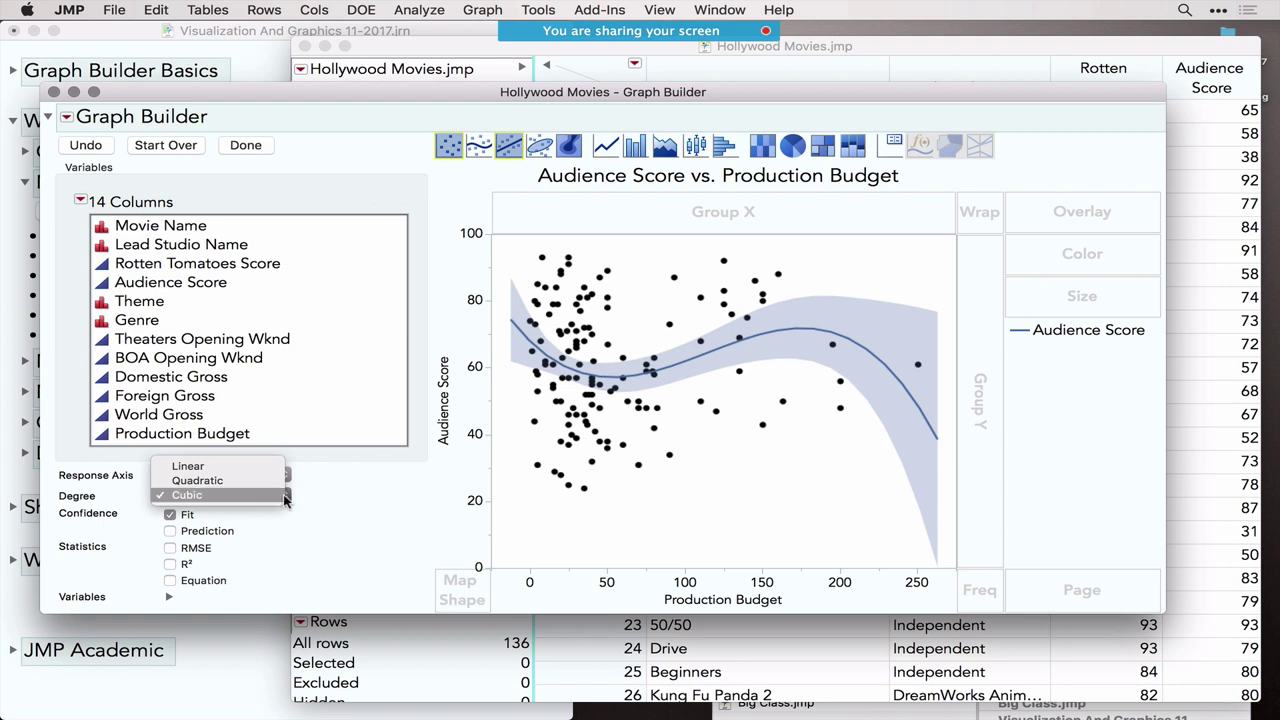
left_click(362, 521)
left_click(240, 500)
left_click(228, 461)
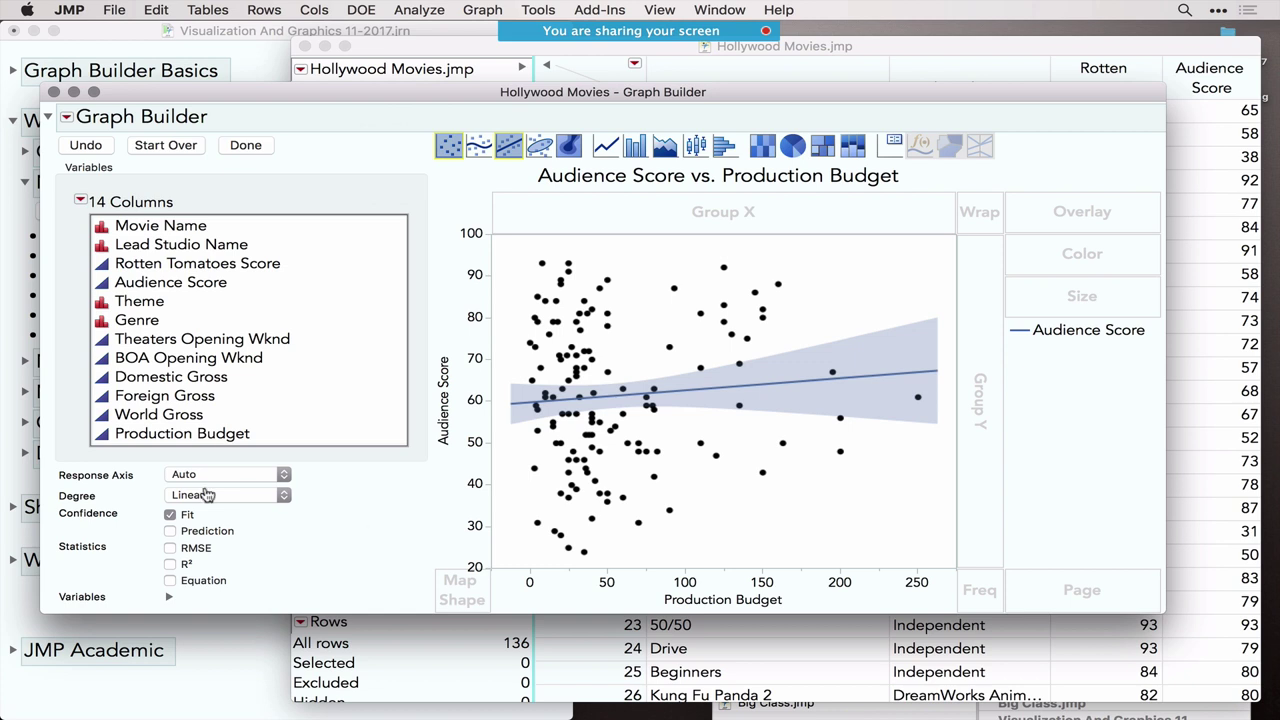
Narrow the column list and replace Audience Score with Rotten Tomatoes Score on the Y axis.
left_click_drag(408, 343, 338, 346)
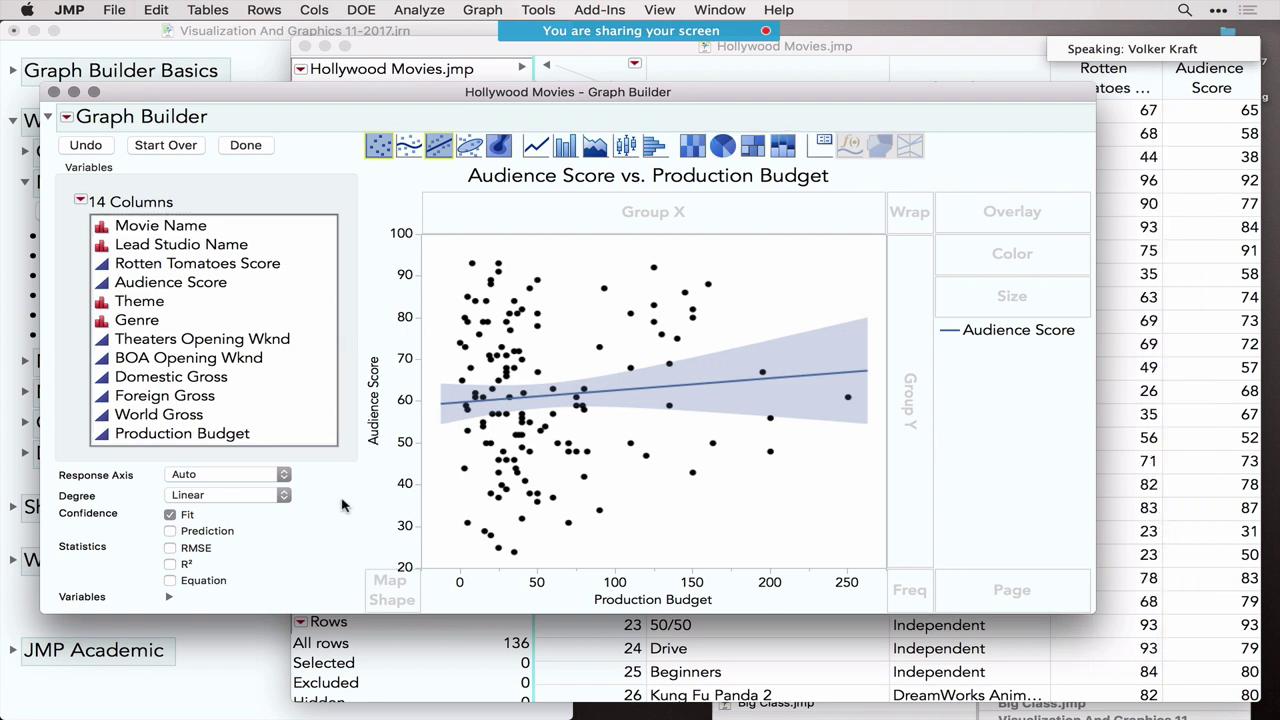
mouse_move(343, 470)
left_mouse_down()
mouse_move(425, 400)
mouse_move(338, 487)
left_mouse_up()
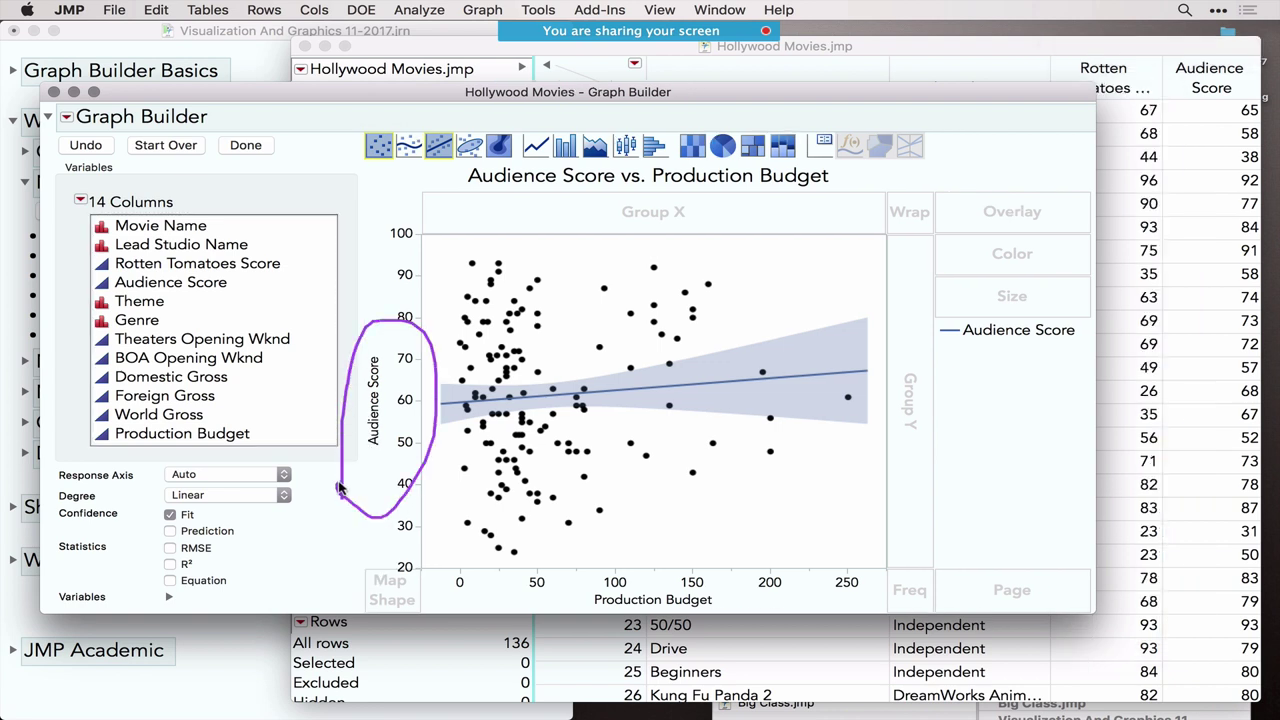
left_click(182, 266)
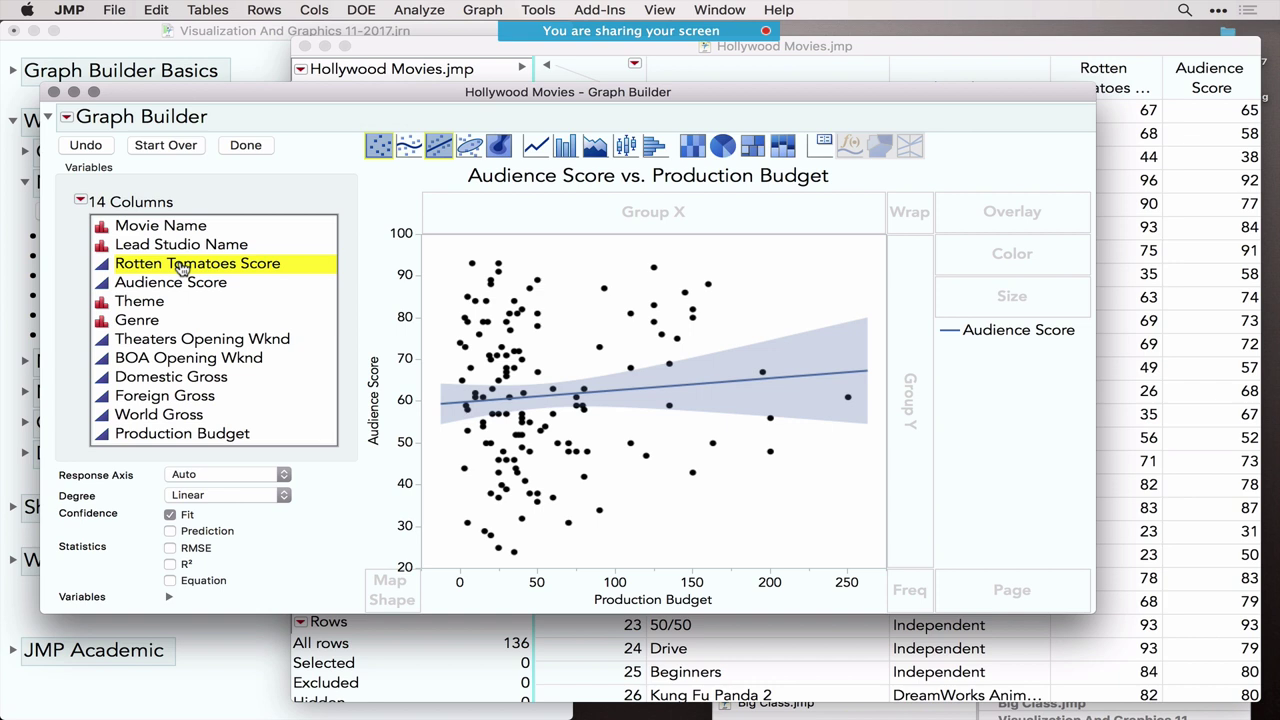
left_click_drag(182, 266, 279, 347)
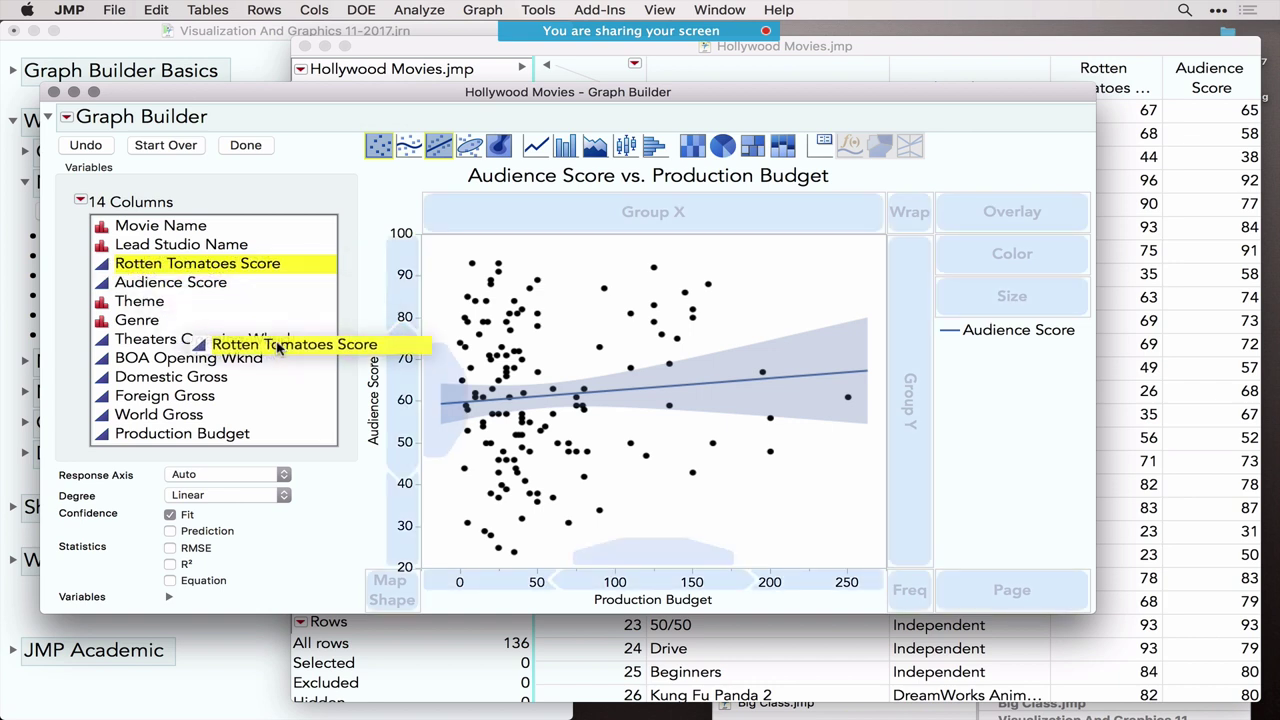
left_click_drag(279, 347, 404, 391)
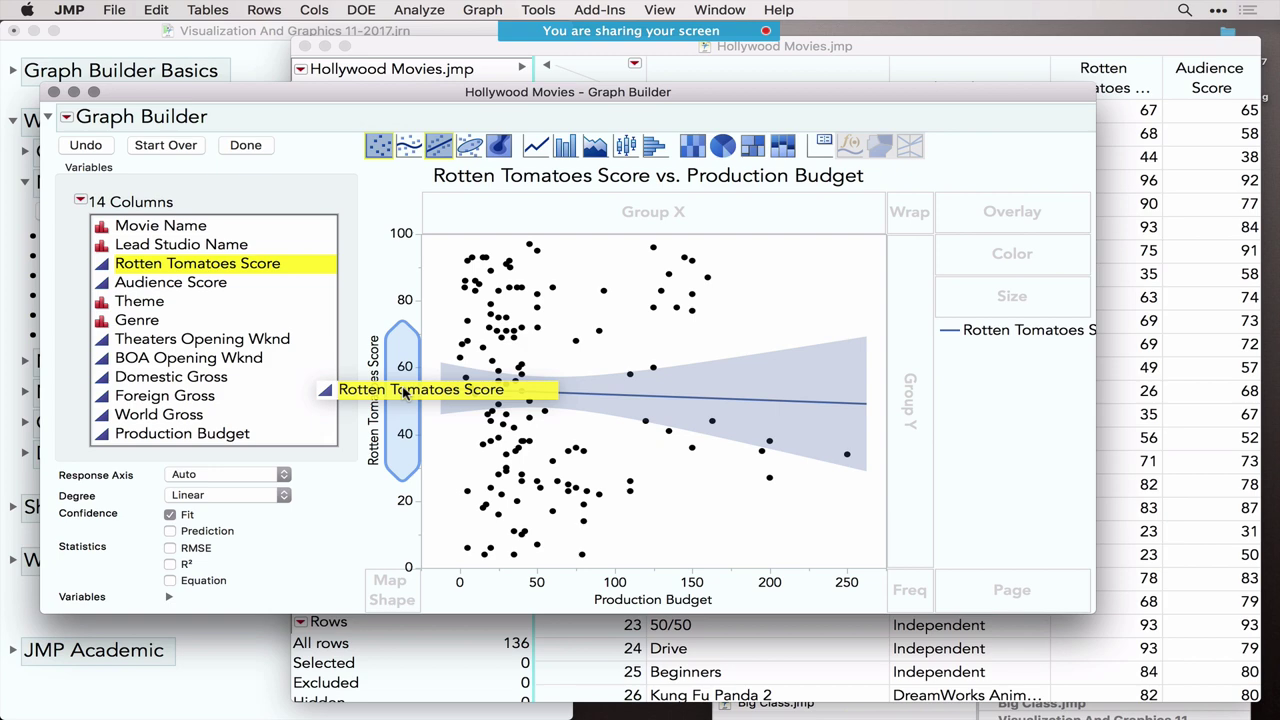
mouse_move(404, 391)
left_mouse_down()
mouse_move(431, 414)
mouse_move(408, 410)
left_mouse_up()
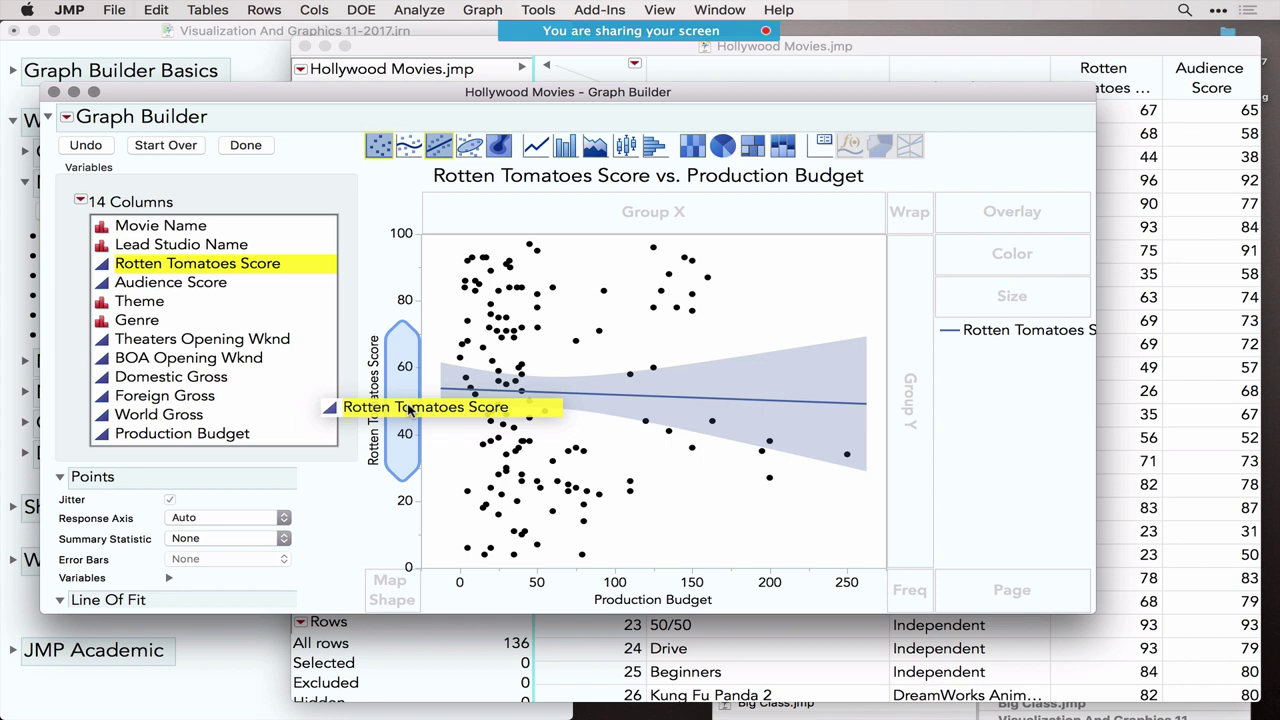
left_click_drag(408, 410, 408, 410)
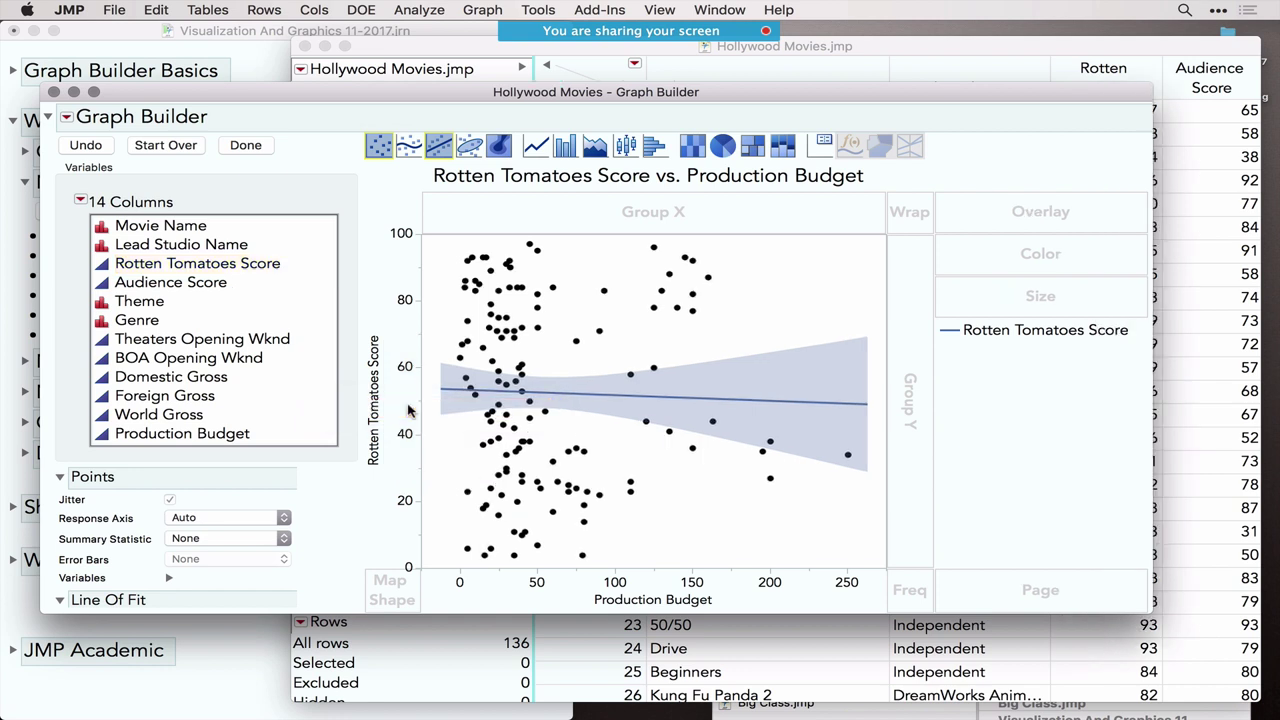
Try Audience Score in a separate Y panel below Rotten Tomatoes Score, and undo it.
mouse_move(336, 522)
left_mouse_down()
mouse_move(346, 370)
mouse_move(415, 360)
mouse_move(370, 524)
mouse_move(330, 472)
left_mouse_up()
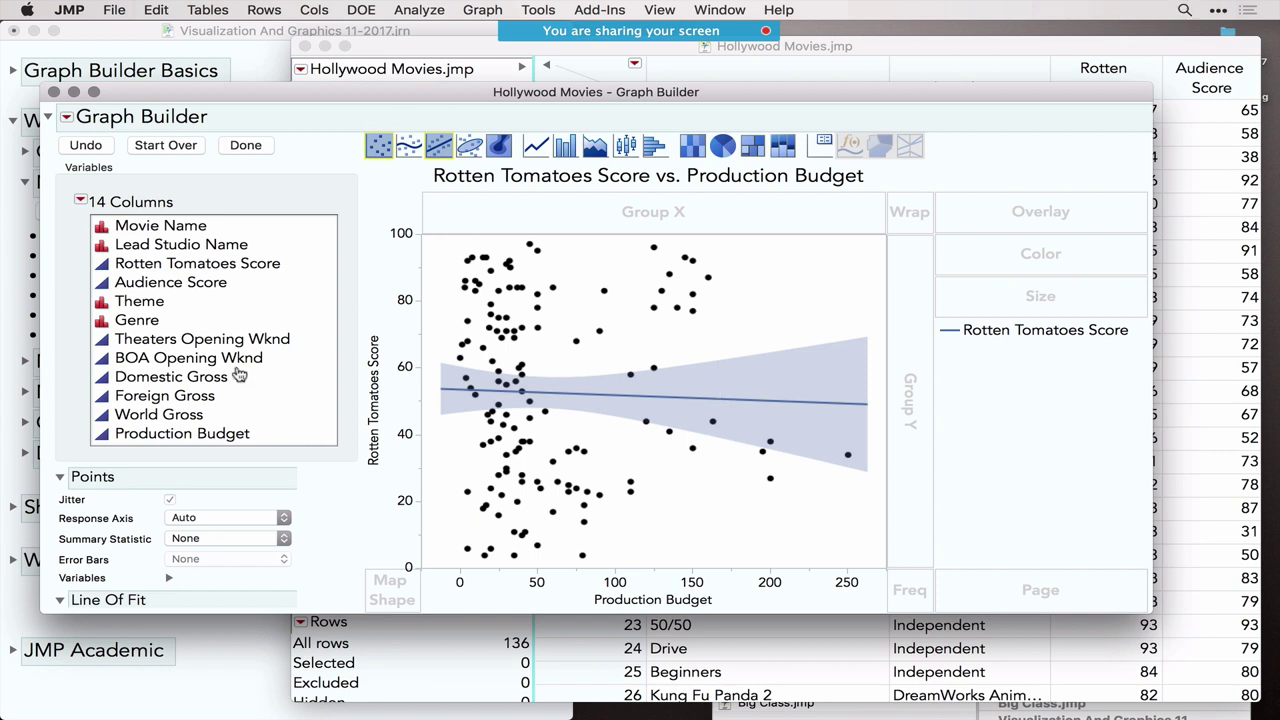
left_click(135, 286)
left_click_drag(135, 286, 403, 519)
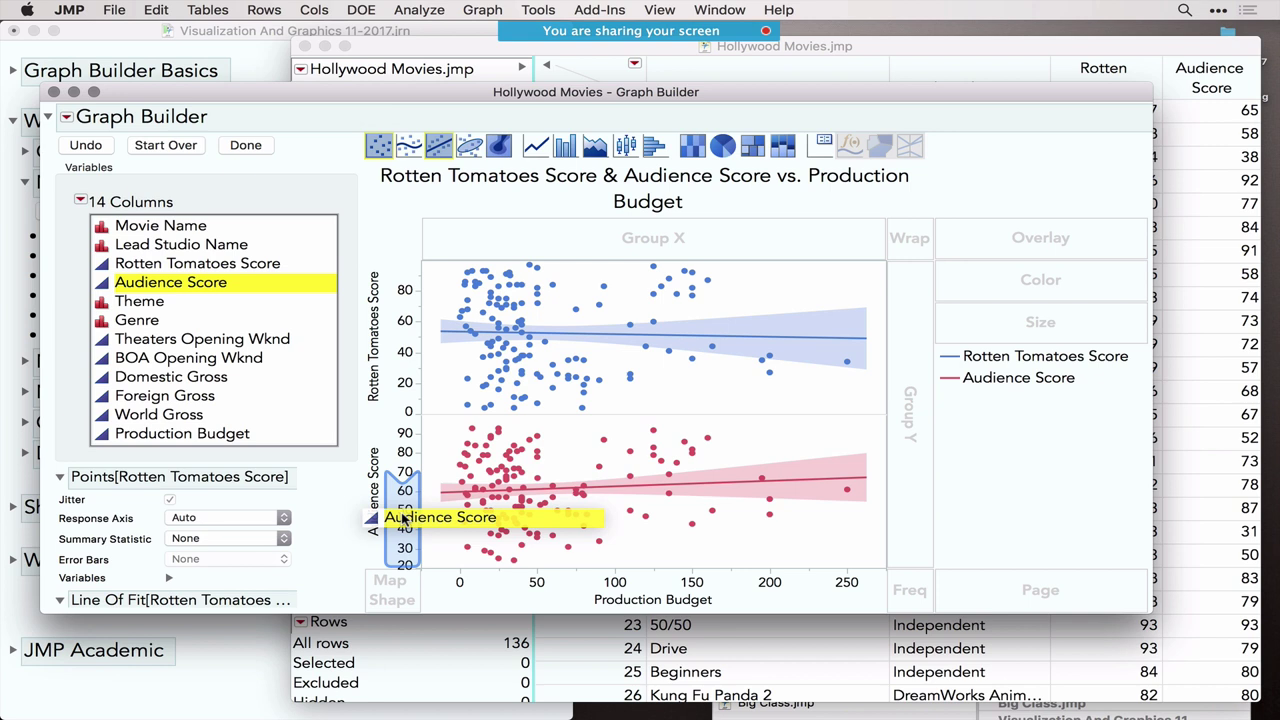
left_click_drag(403, 519, 403, 520)
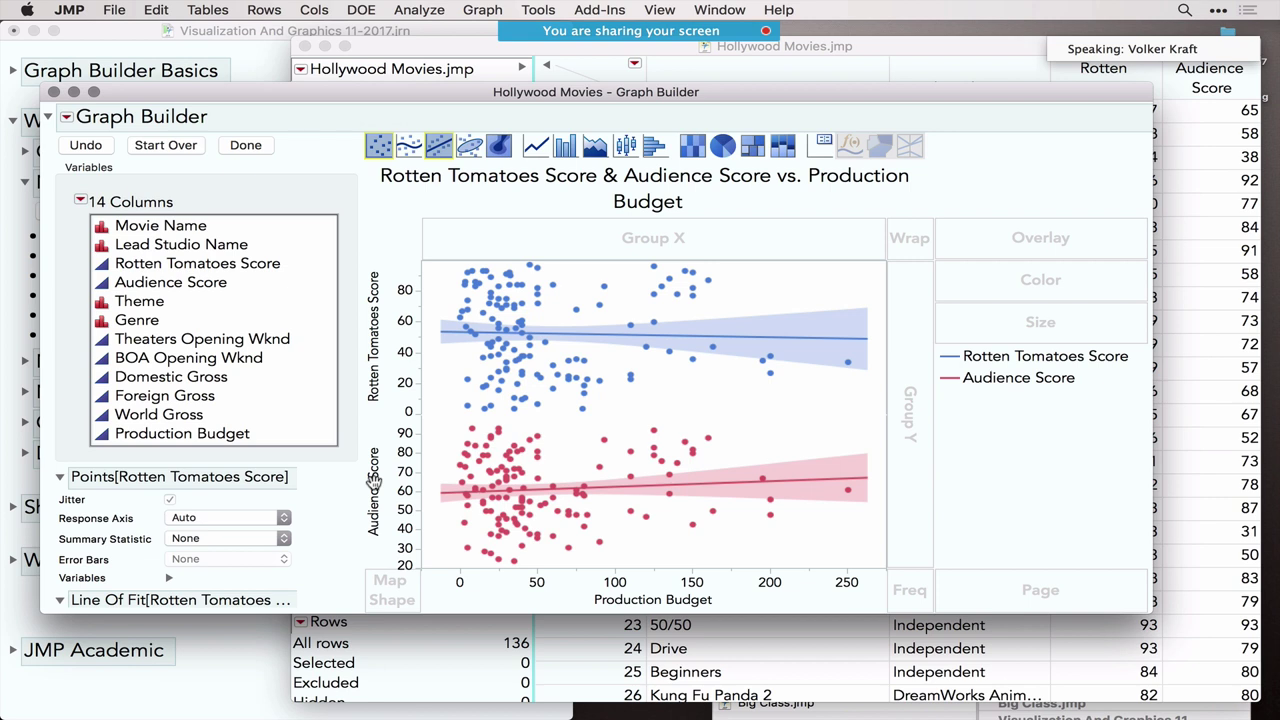
left_click(86, 146)
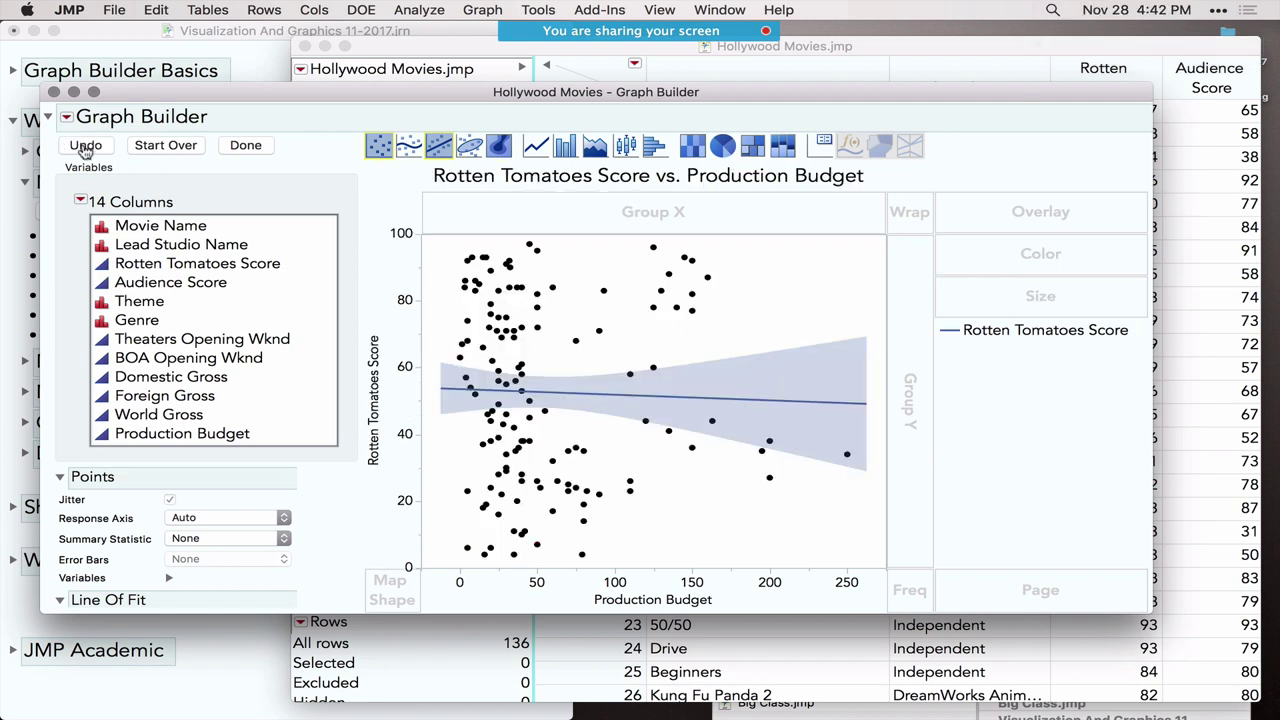
Add Audience Score to the same Y axis as Rotten Tomatoes Score, keeping the existing variable.
left_click(156, 285)
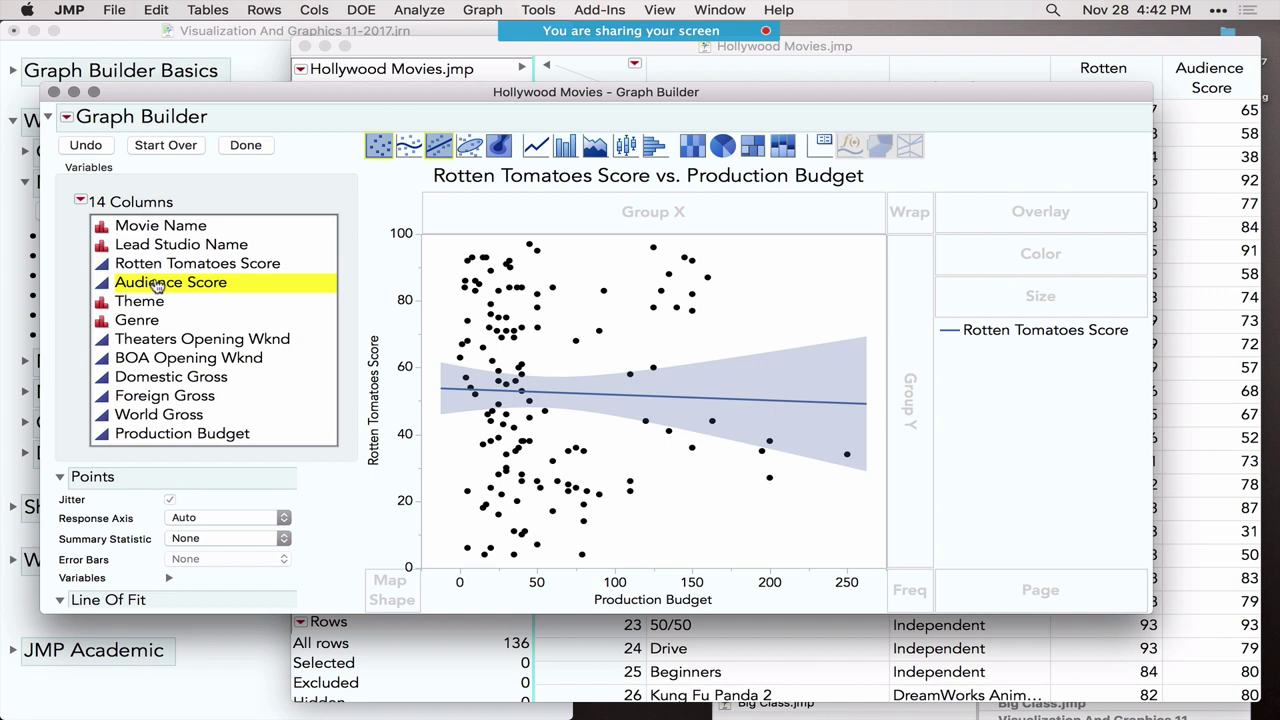
left_click_drag(156, 285, 398, 395)
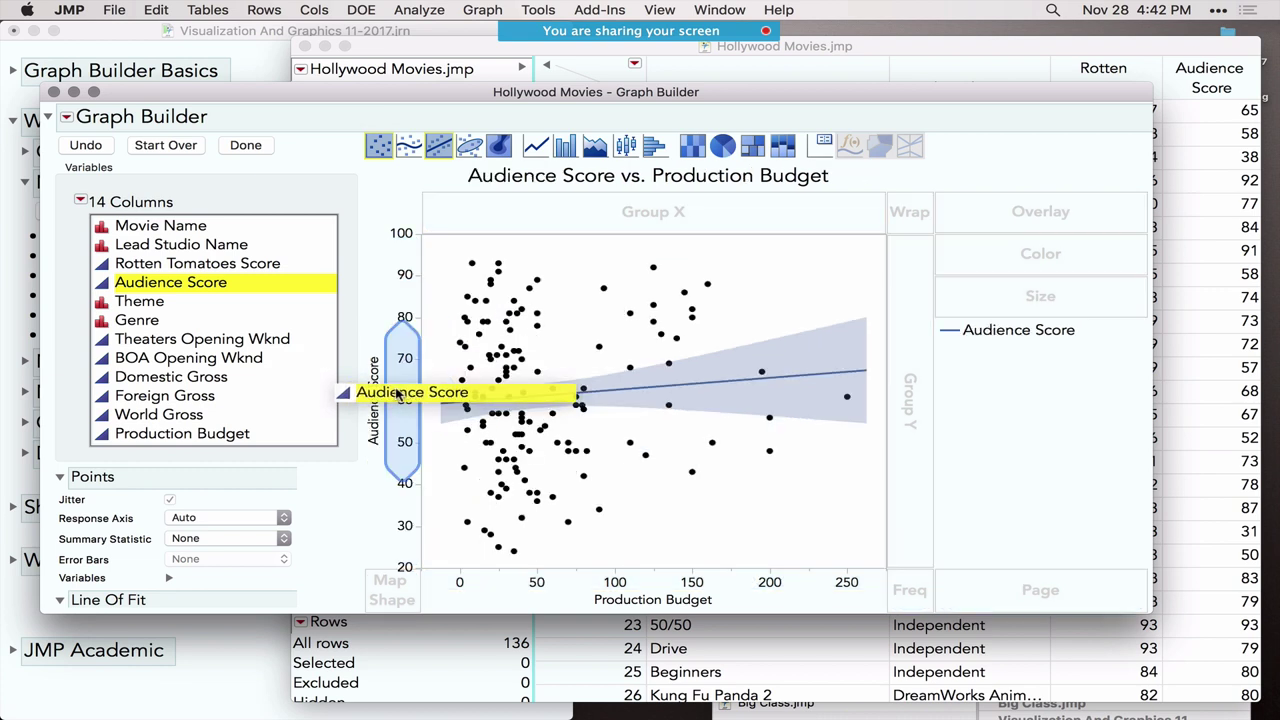
left_click_drag(398, 395, 448, 400)
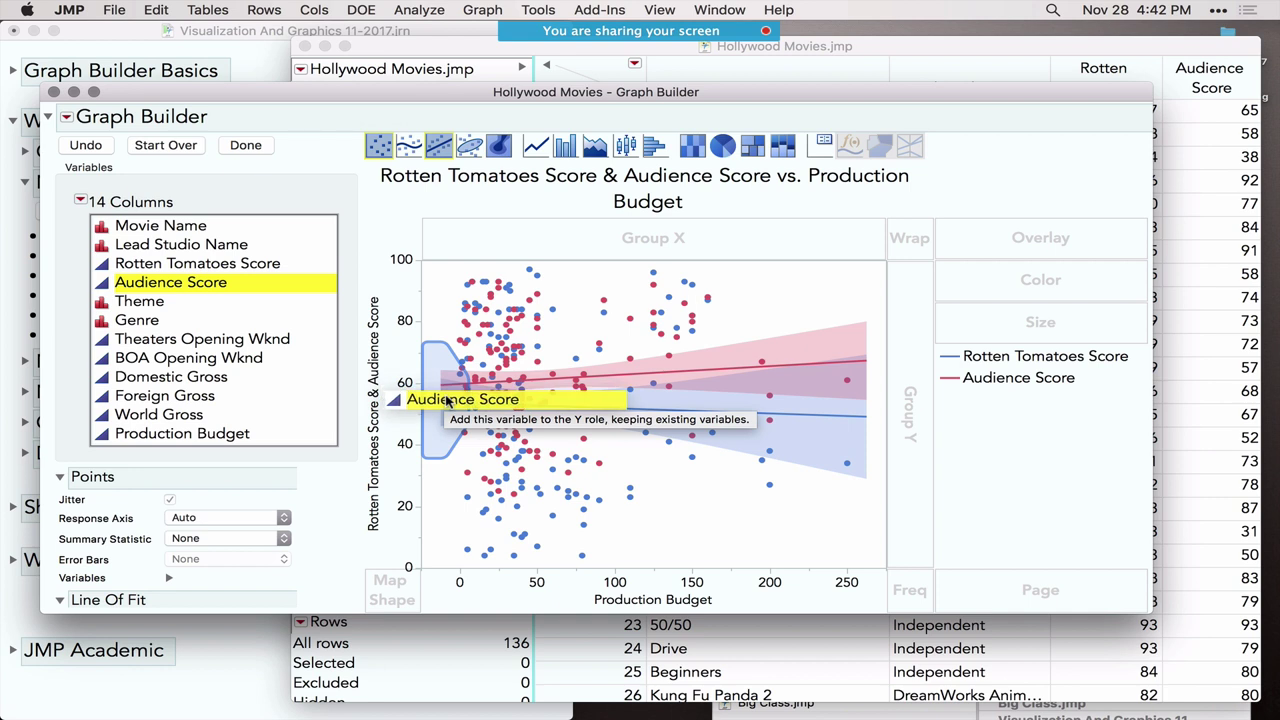
left_click_drag(448, 400, 435, 413)
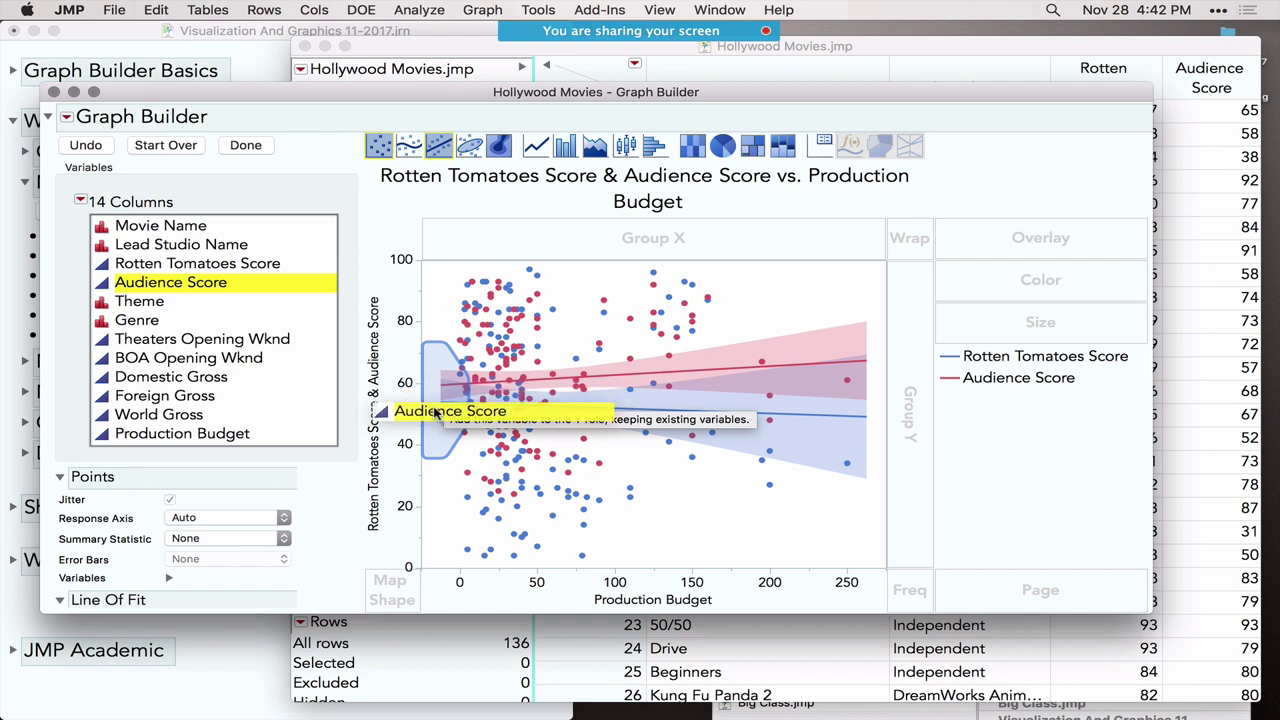
left_click_drag(435, 413, 447, 388)
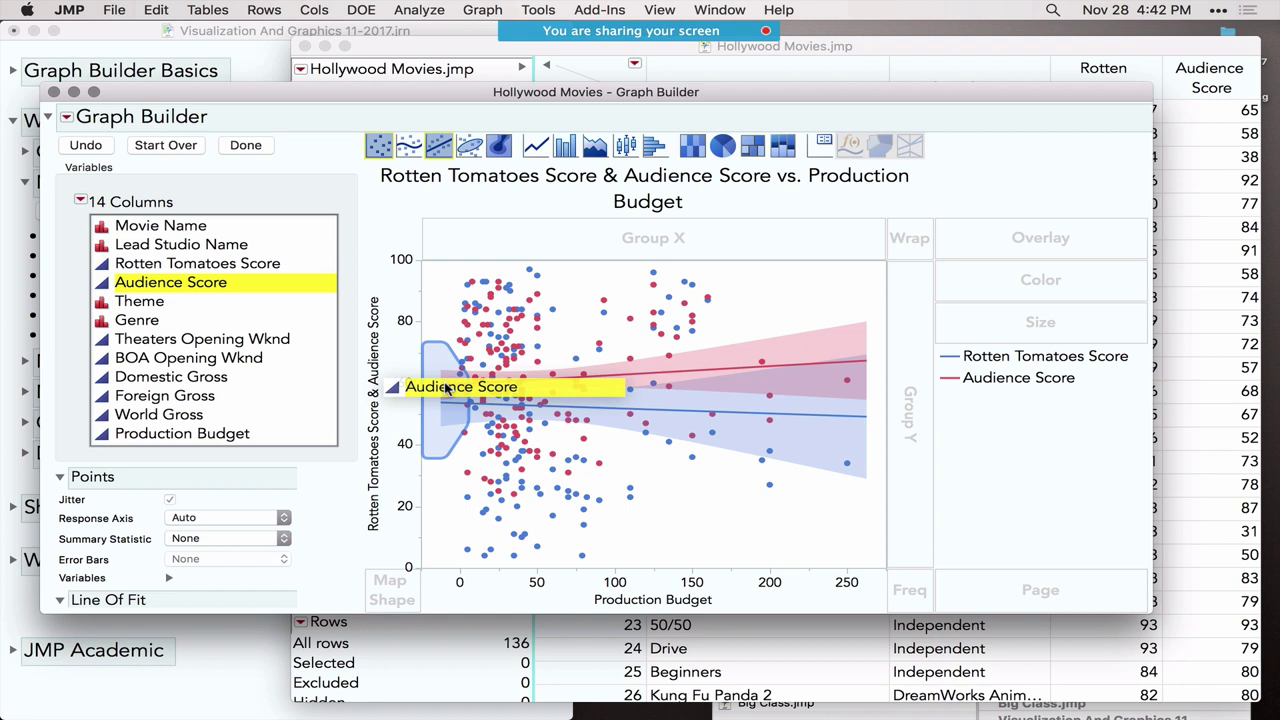
left_click_drag(447, 388, 447, 388)
mouse_move(338, 548)
left_mouse_down()
mouse_move(362, 305)
mouse_move(396, 287)
mouse_move(395, 562)
mouse_move(338, 520)
left_mouse_up()
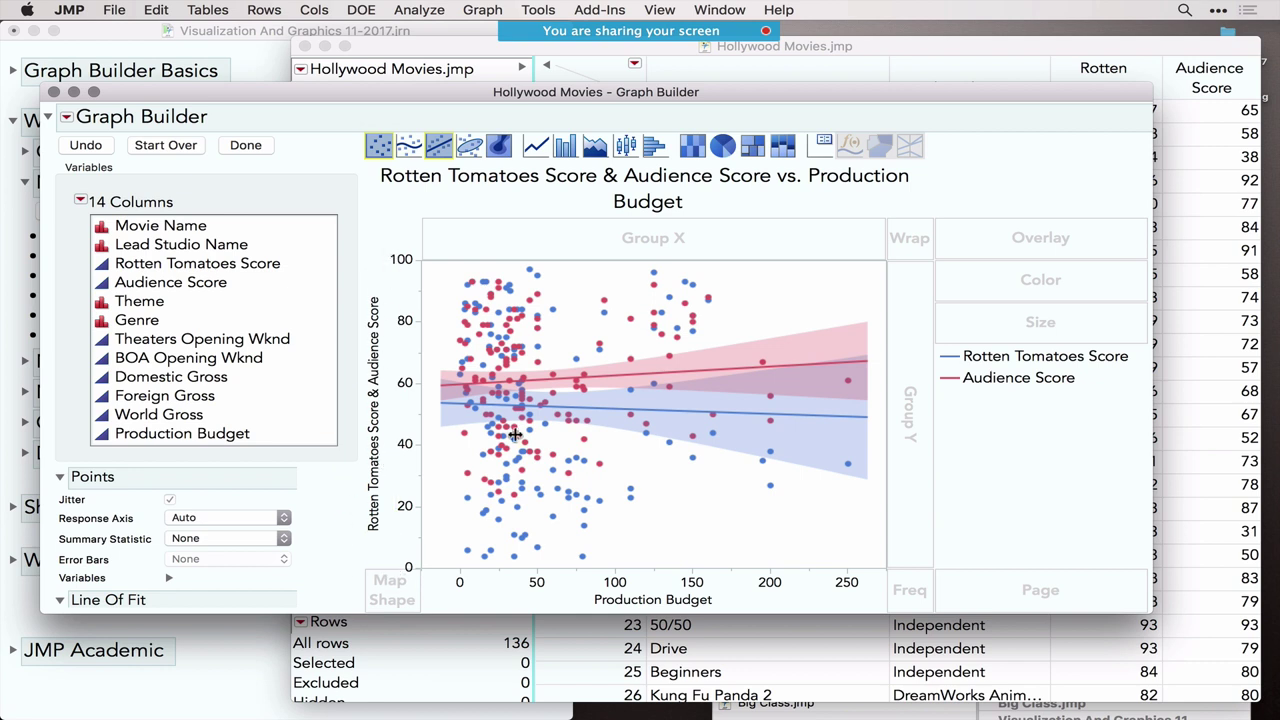
mouse_move(1062, 438)
left_mouse_down()
mouse_move(1131, 398)
mouse_move(1119, 319)
mouse_move(917, 354)
mouse_move(1033, 440)
mouse_move(1074, 429)
left_mouse_up()
Remove the Line of Fit and add Theaters Opening Wknd to the shared Y axis, keeping both score variables.
left_click(440, 146)
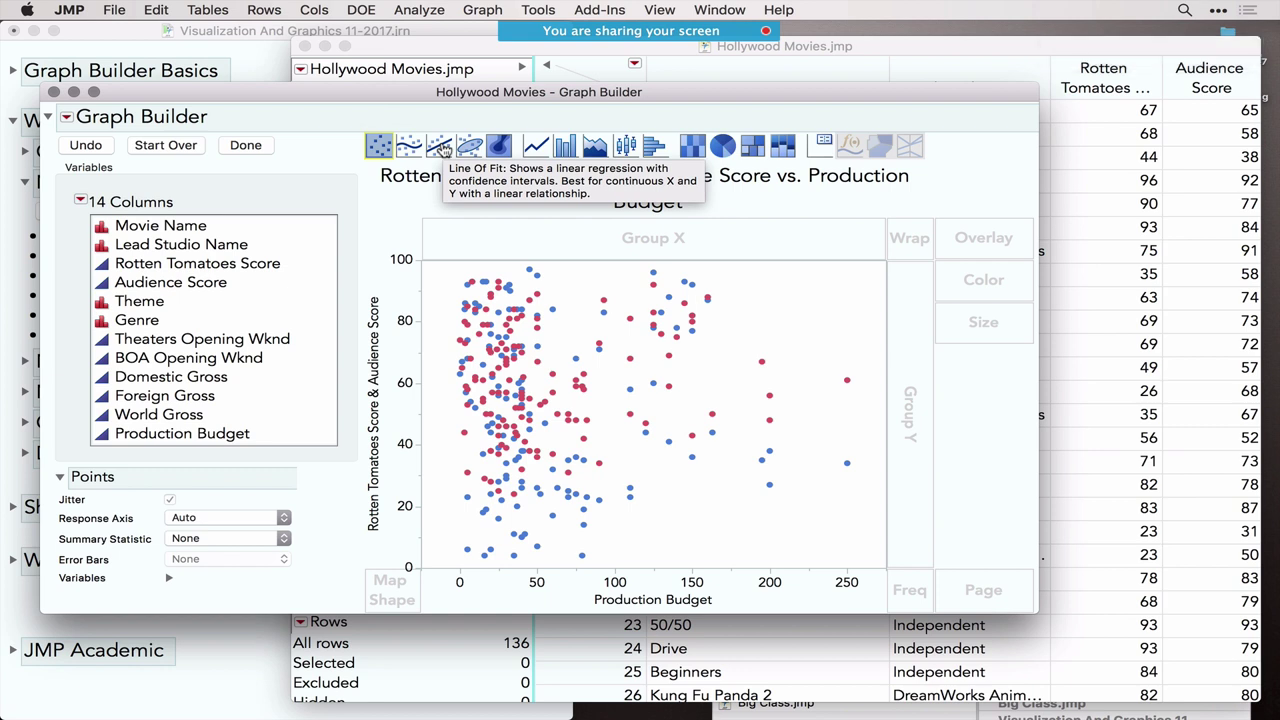
left_click(147, 344)
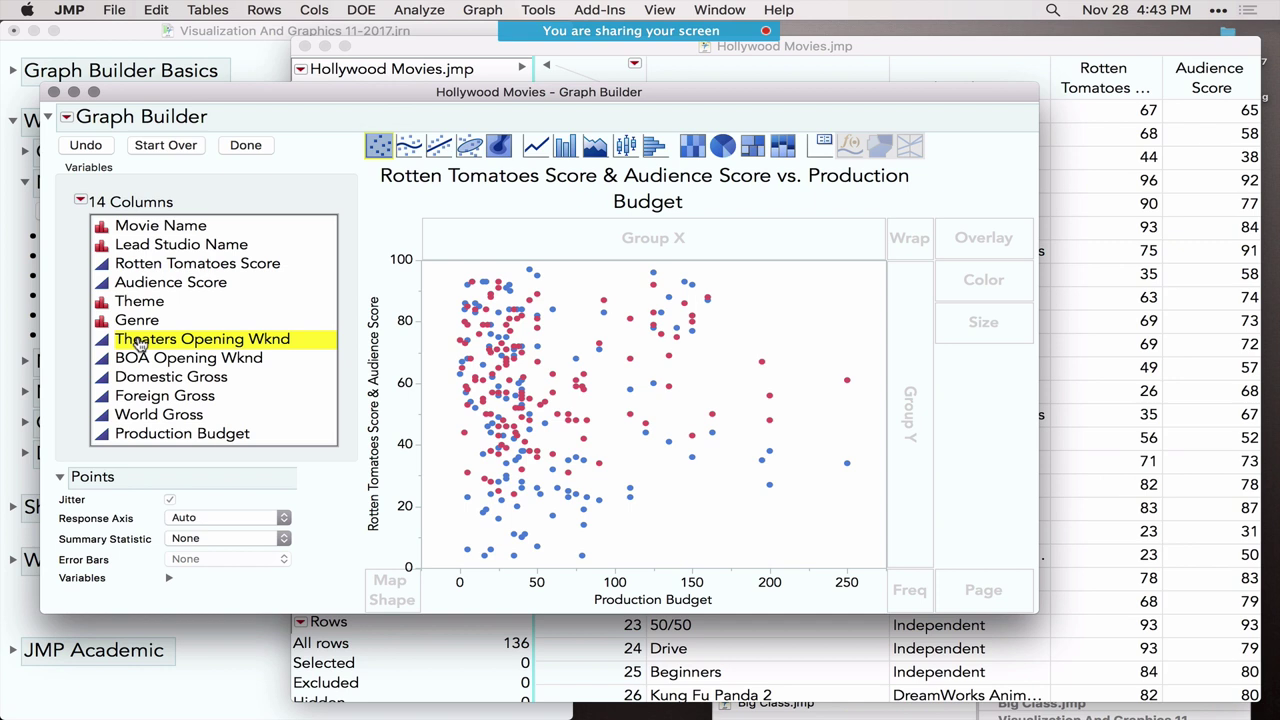
left_click_drag(138, 344, 454, 408)
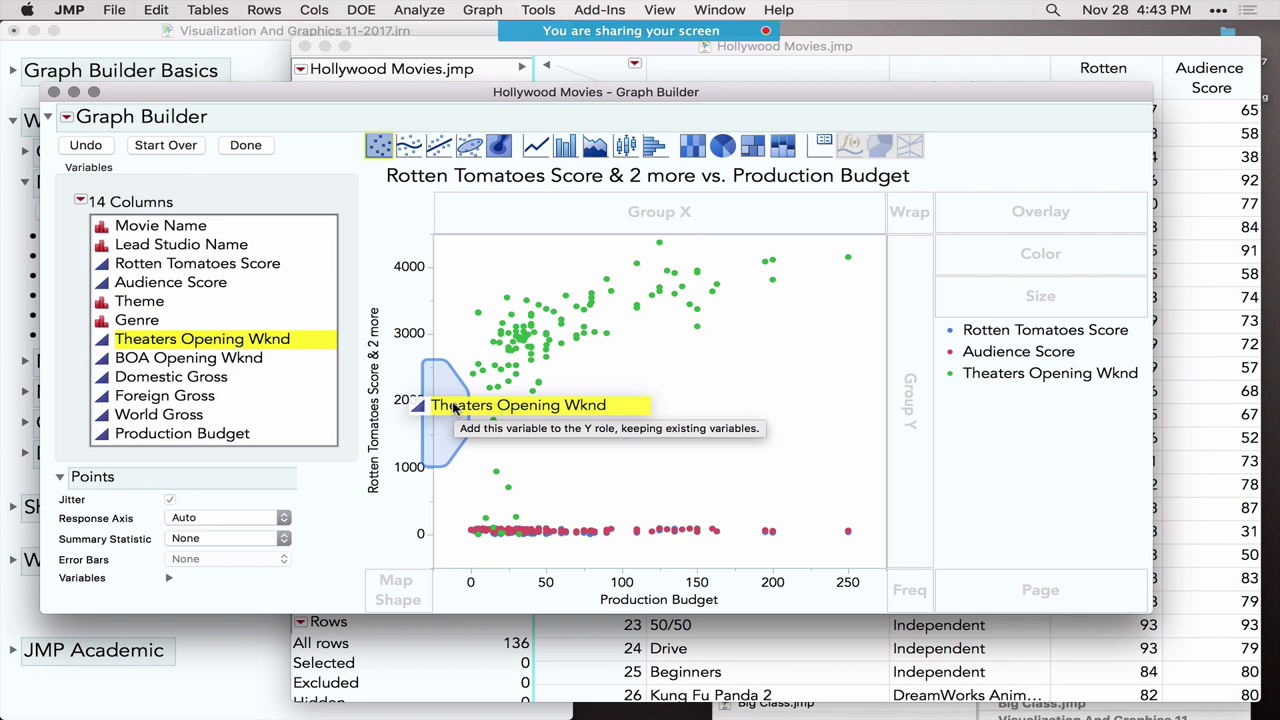
left_click_drag(454, 408, 454, 408)
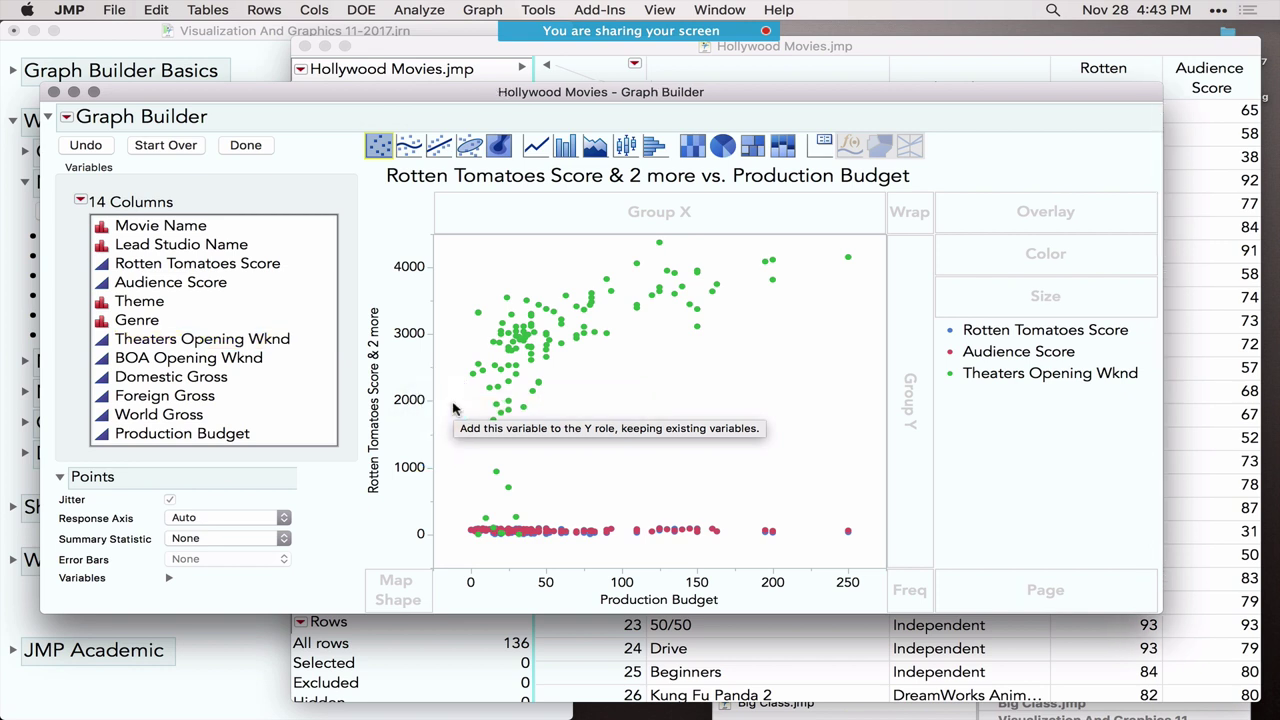
mouse_move(340, 545)
left_mouse_down()
mouse_move(661, 495)
mouse_move(888, 501)
mouse_move(657, 610)
mouse_move(374, 590)
mouse_move(340, 555)
left_mouse_up()
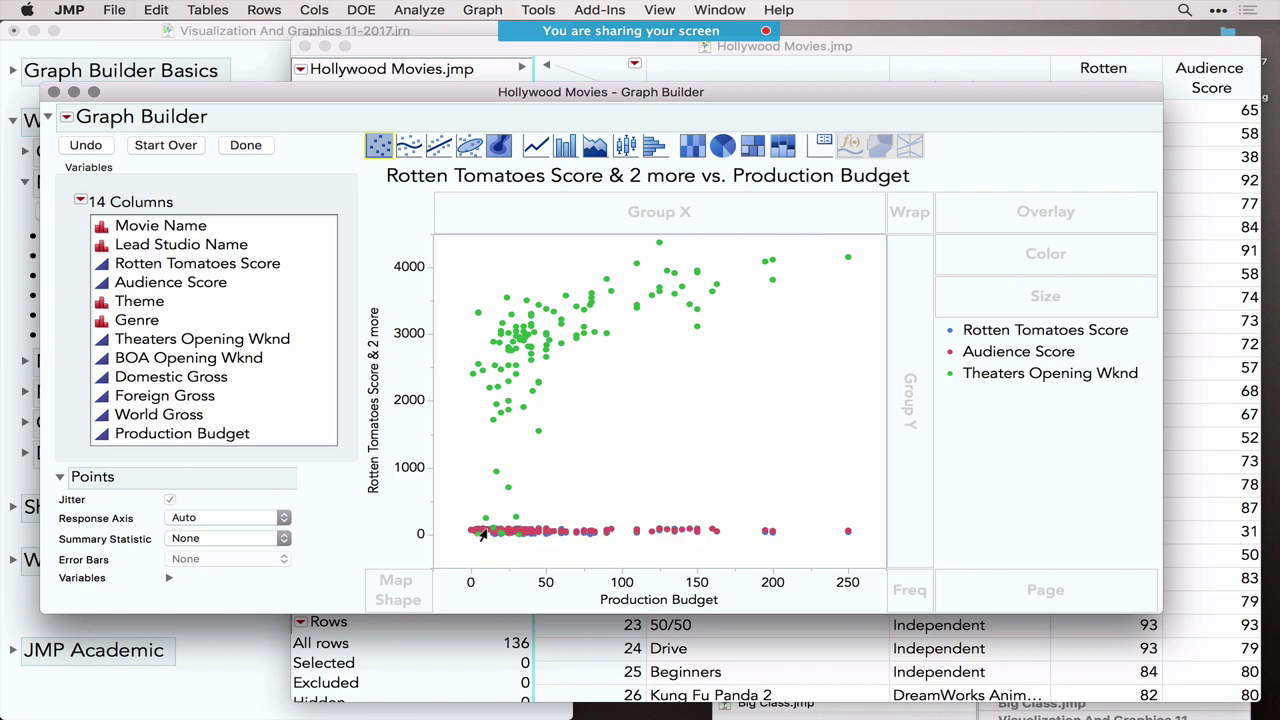
mouse_move(482, 536)
Move Audience Score from the shared Y axis to a secondary axis on the right side of the graph.
right_click(377, 380)
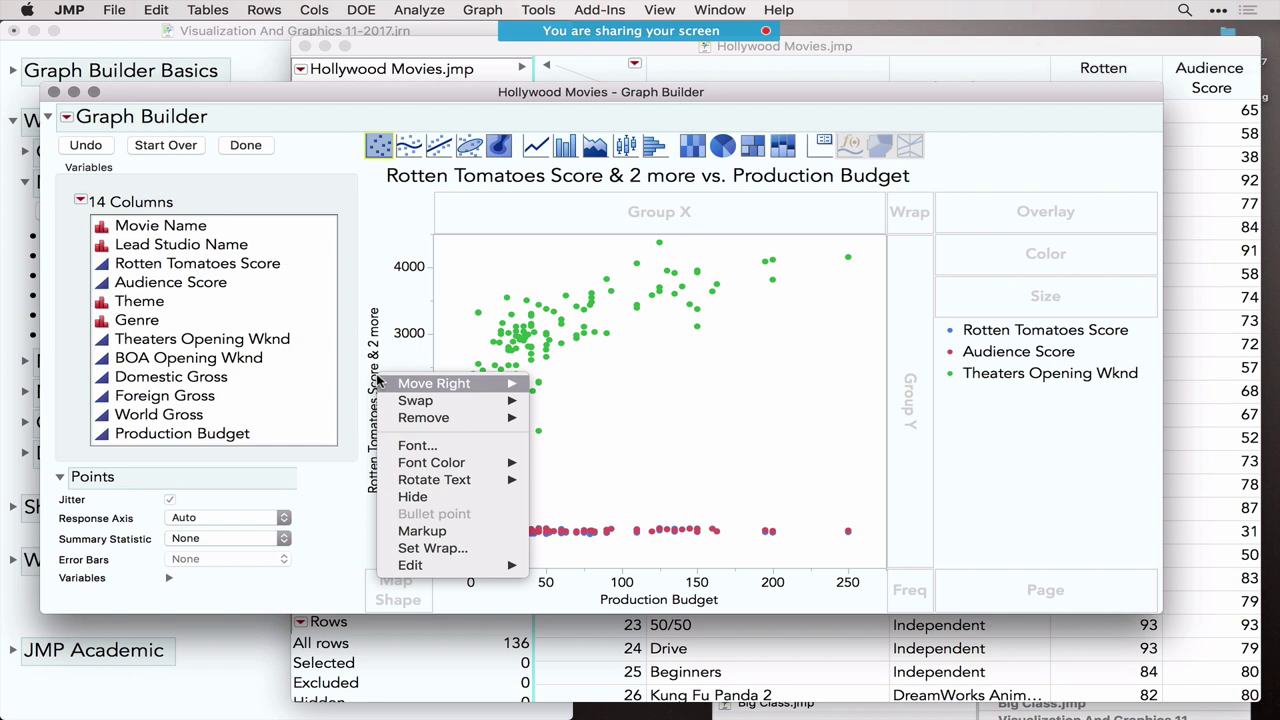
mouse_move(414, 386)
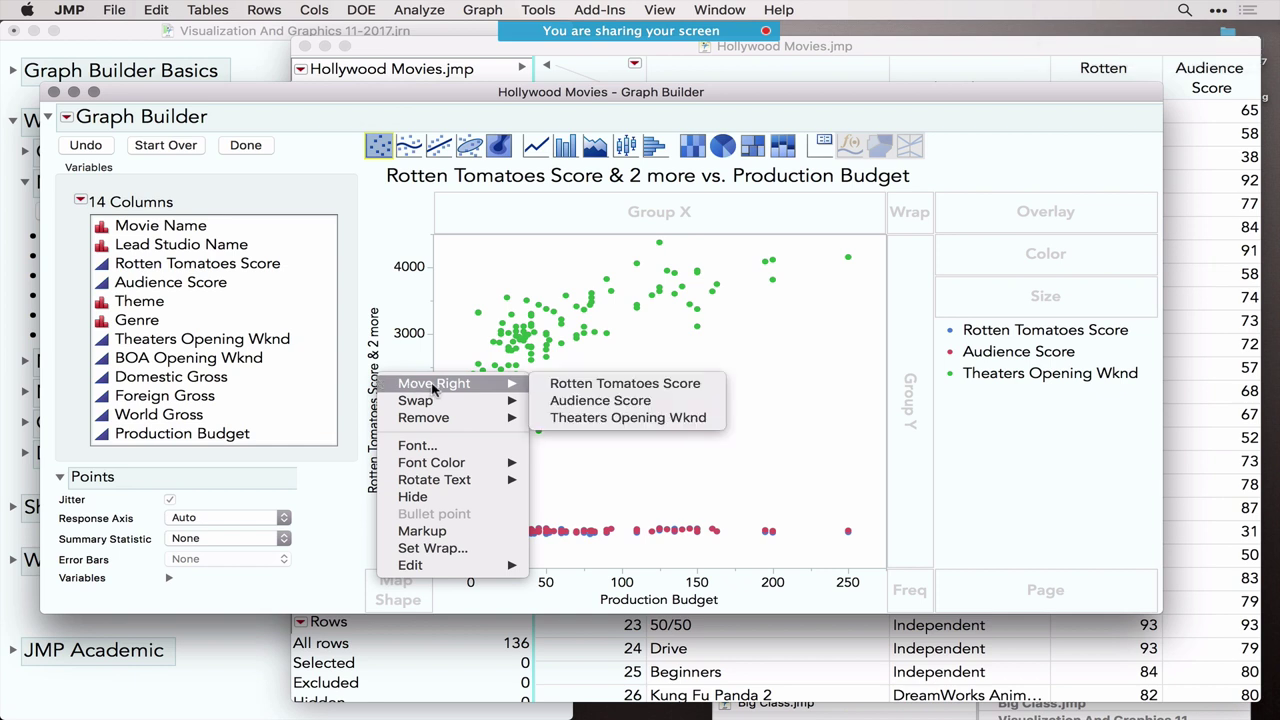
left_click(612, 403)
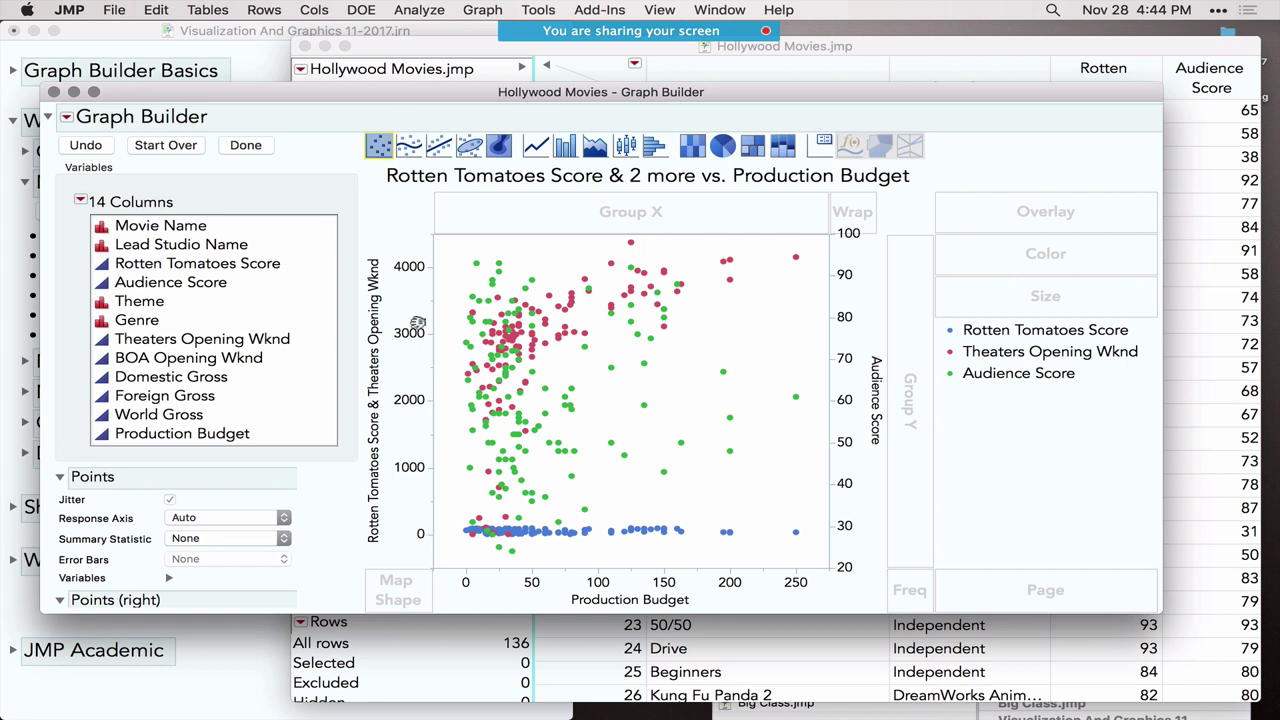
Move Theaters Opening Wknd to the right Y axis and Audience Score back to the left axis with Rotten Tomatoes Score.
right_click(378, 340)
mouse_move(403, 347)
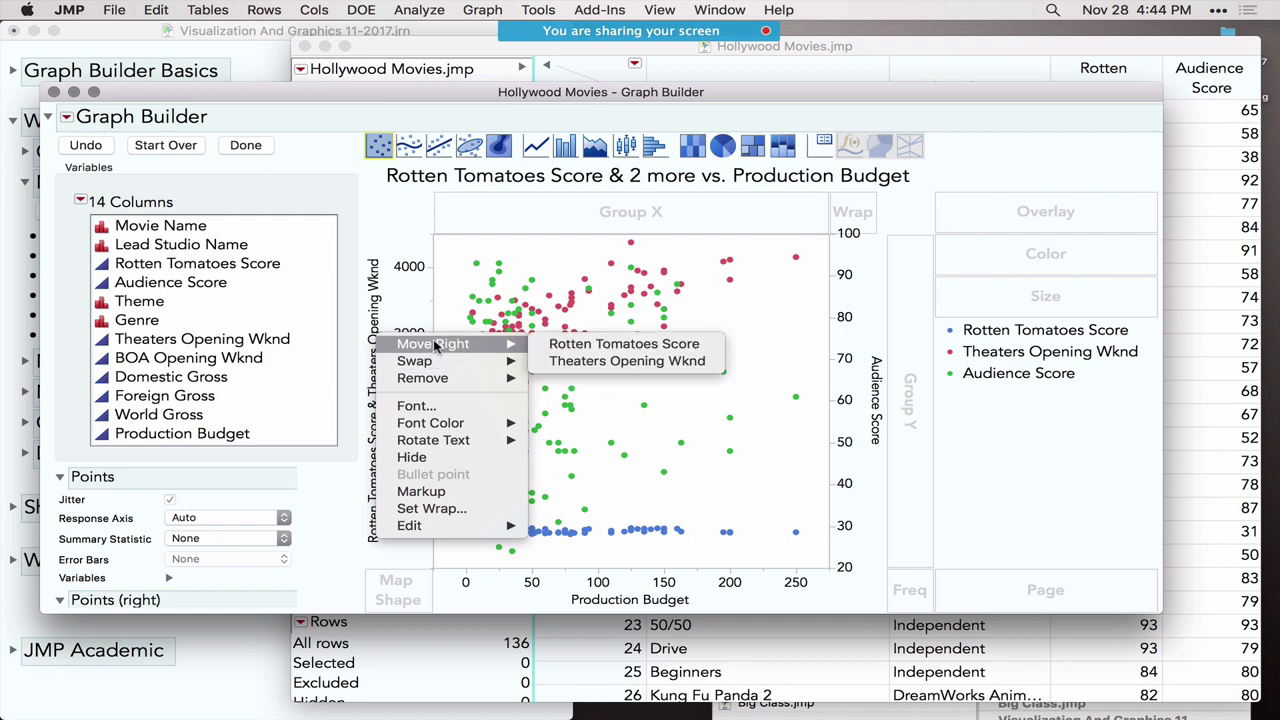
left_click(580, 361)
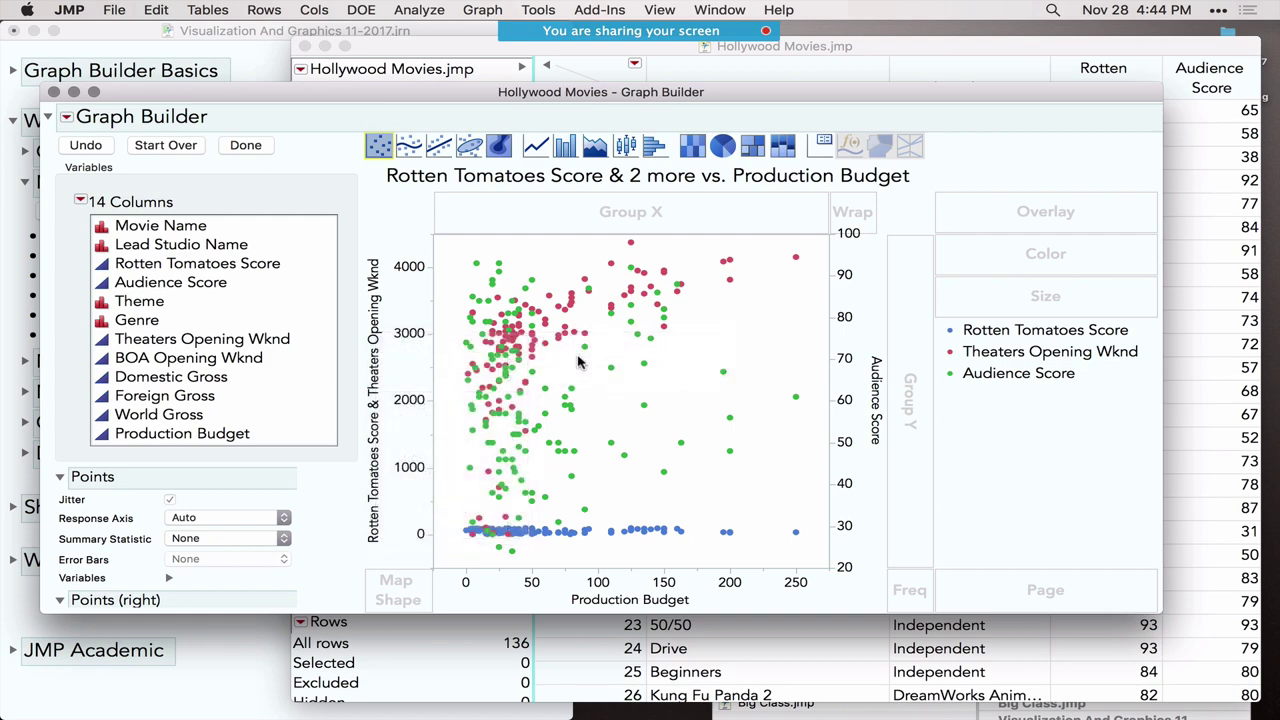
right_click(378, 358)
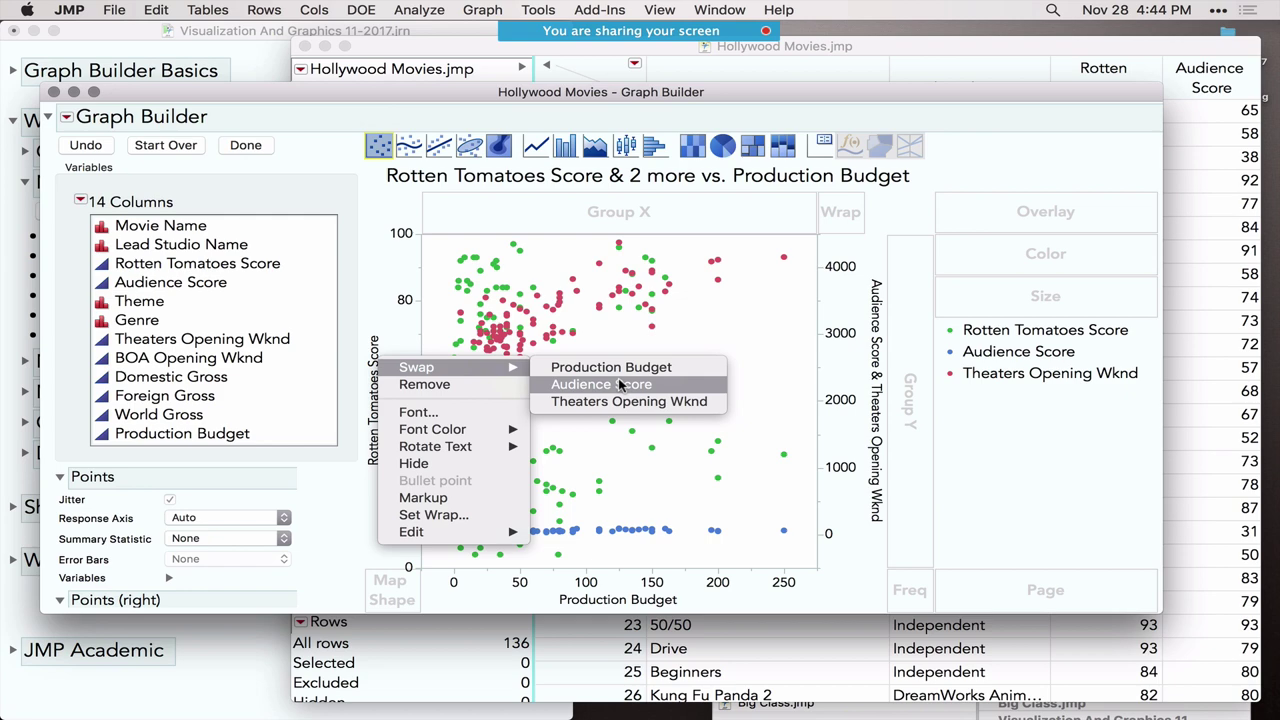
left_click(871, 374)
right_click(871, 374)
mouse_move(910, 385)
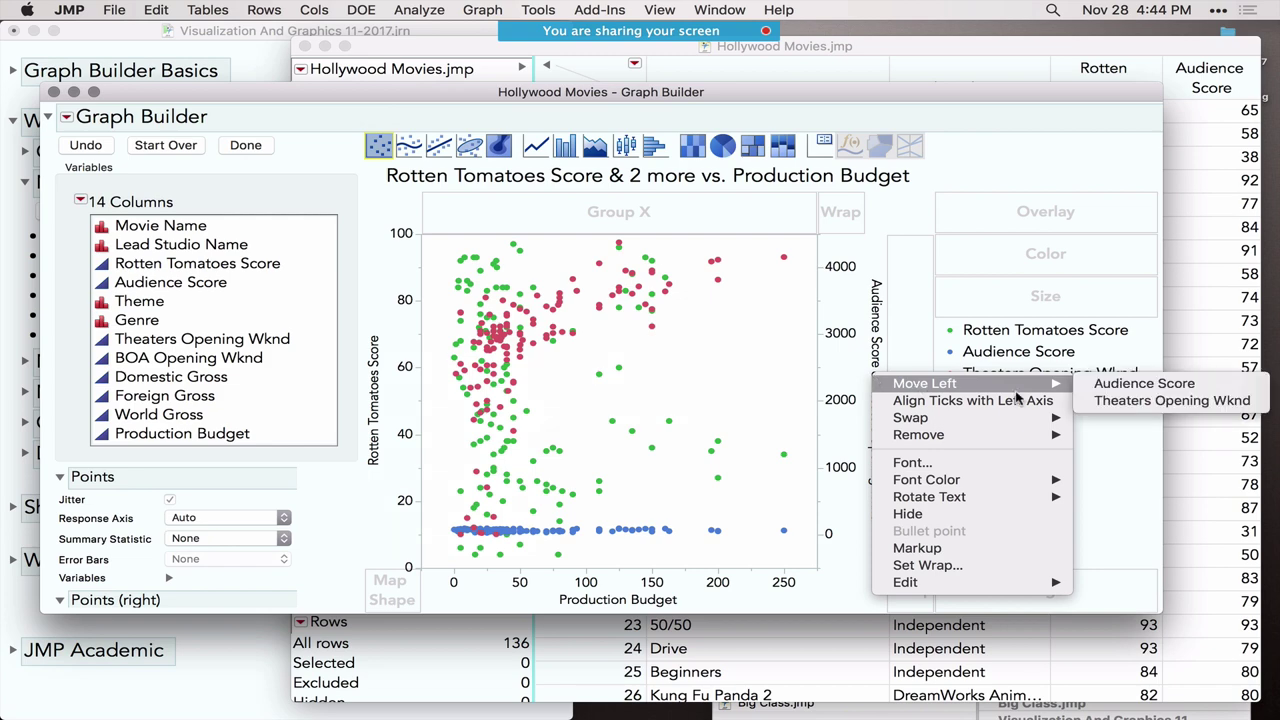
left_click(1146, 388)
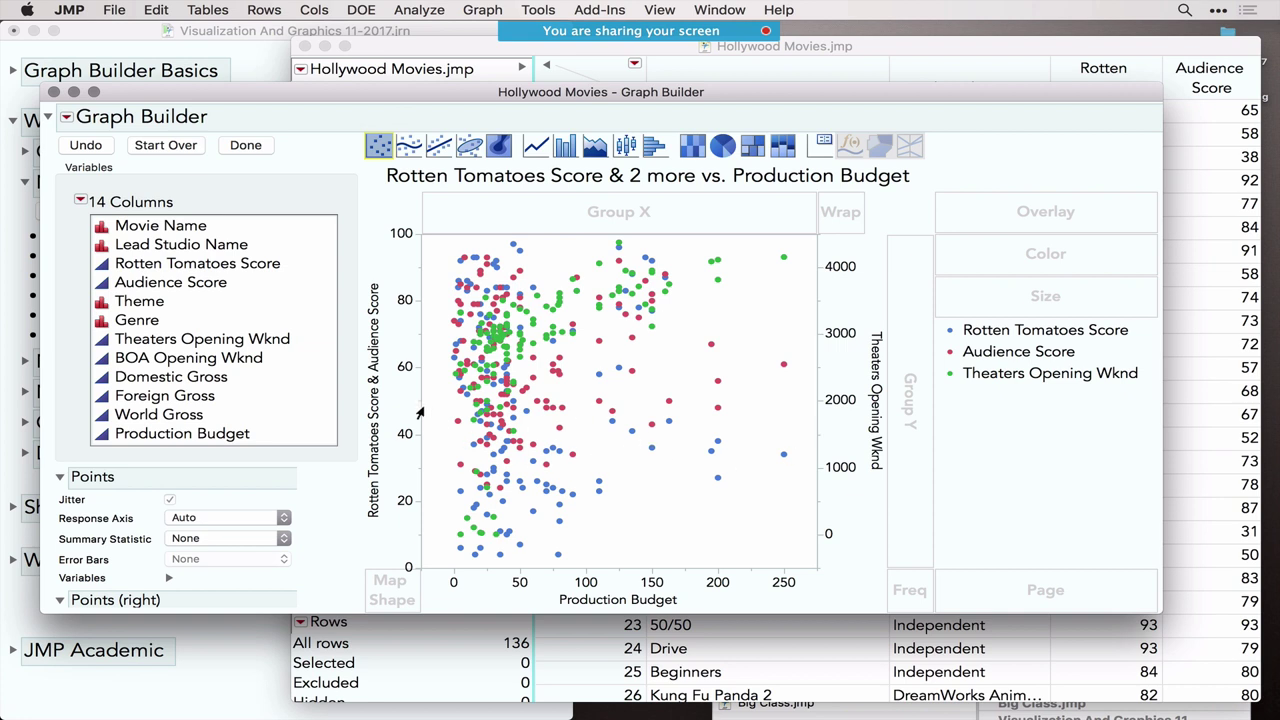
Add World Gross as a separate X panel beside Production Budget, and show the finished graph in a maximized window.
mouse_move(467, 478)
left_click(145, 417)
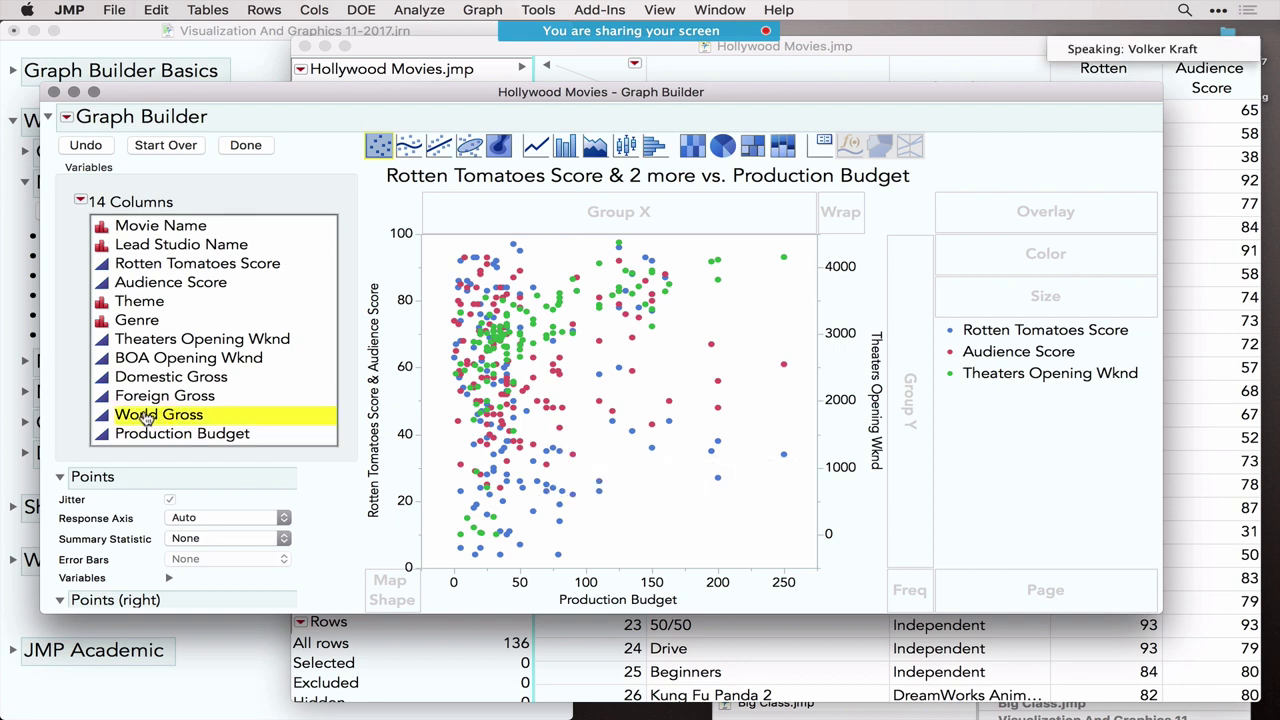
left_click_drag(145, 417, 735, 590)
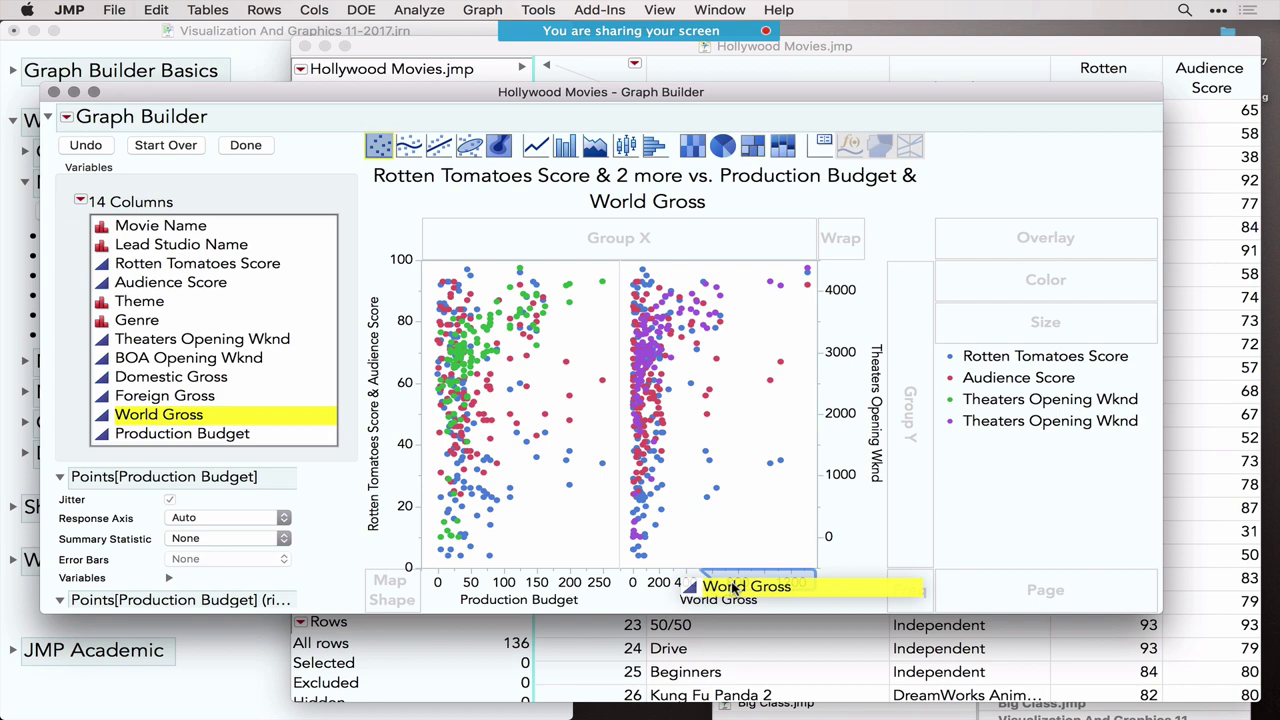
left_click_drag(735, 590, 735, 591)
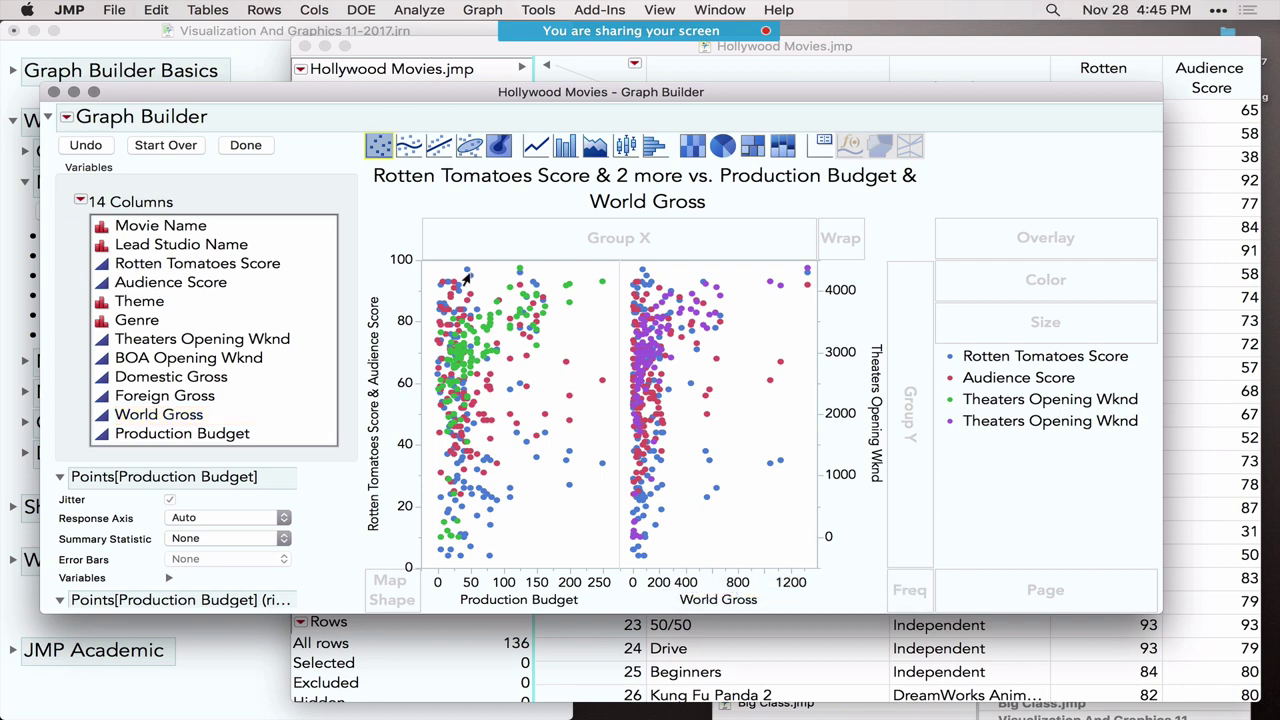
left_click(245, 148)
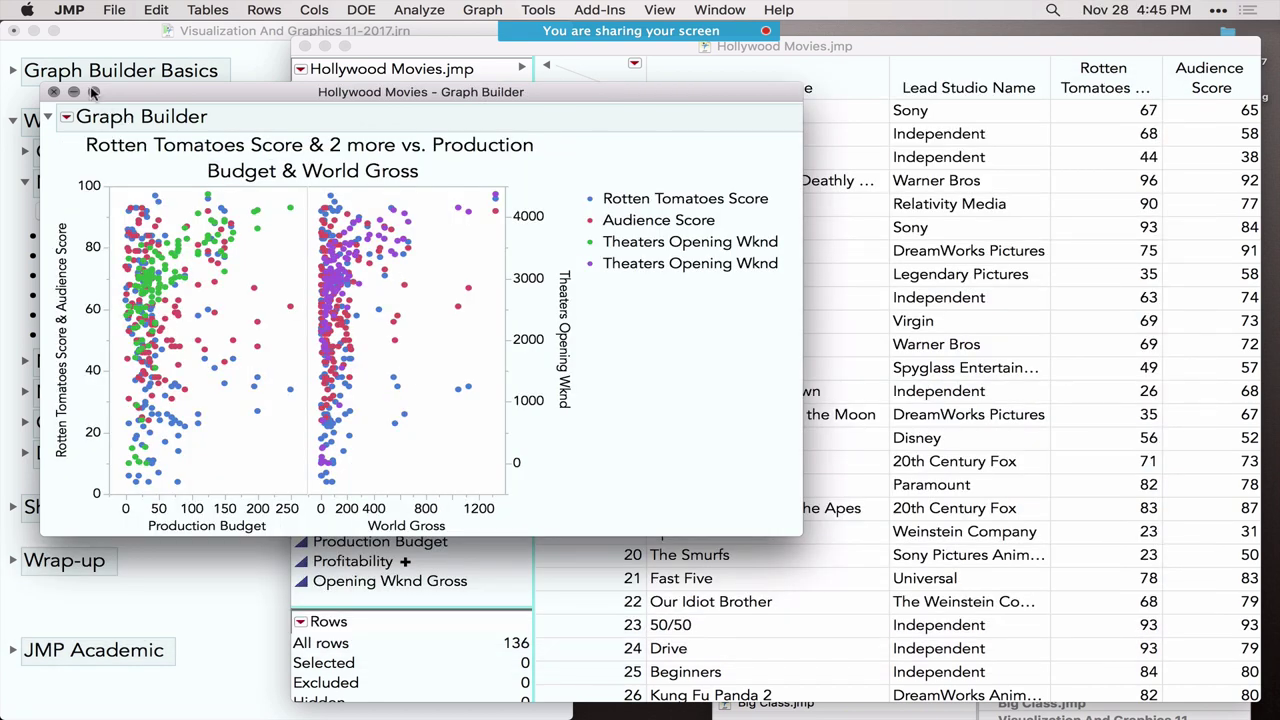
left_click(93, 92)
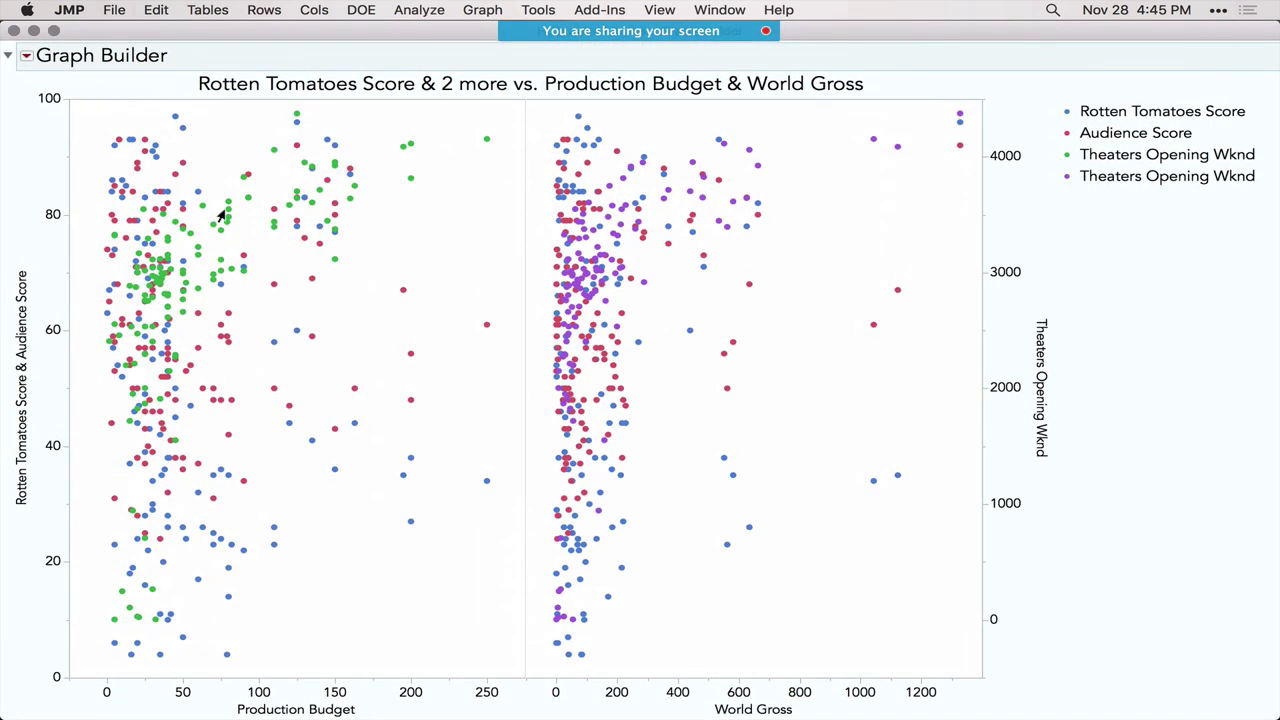
Add a Line Of Fit for the left-axis scores to both the Production Budget and World Gross panels.
right_click(432, 236)
mouse_move(497, 276)
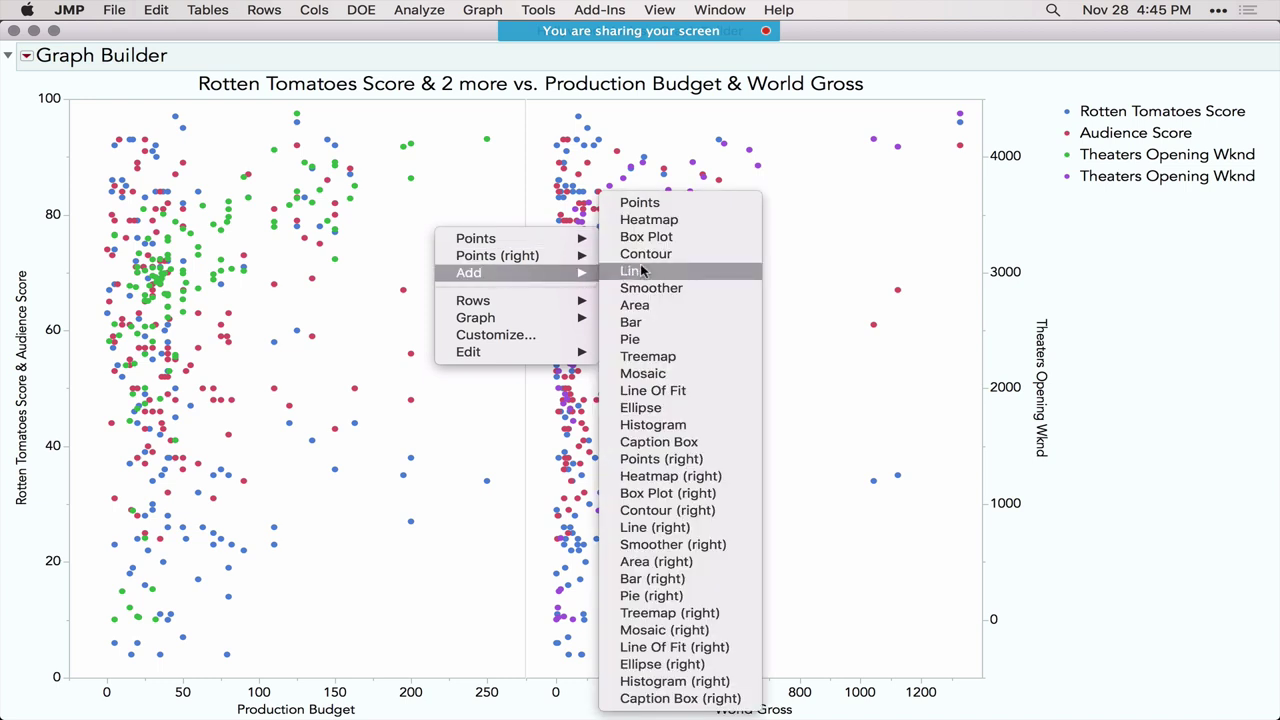
left_click(658, 391)
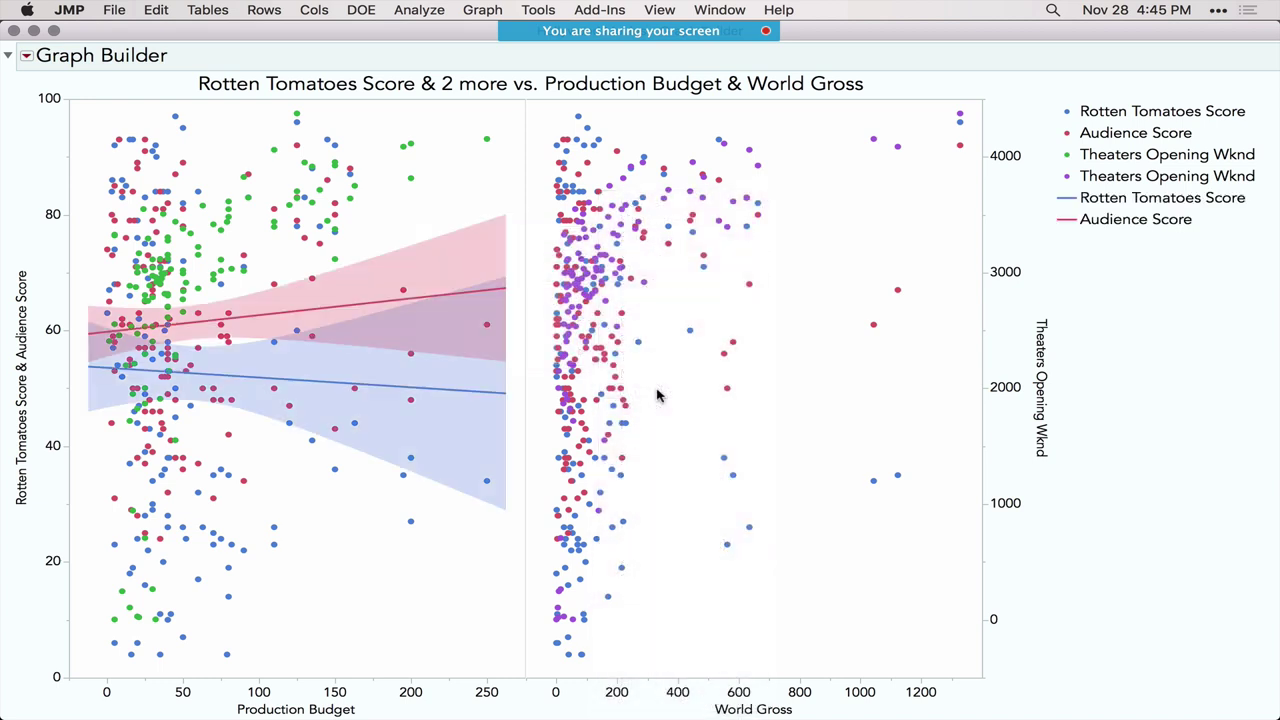
right_click(781, 270)
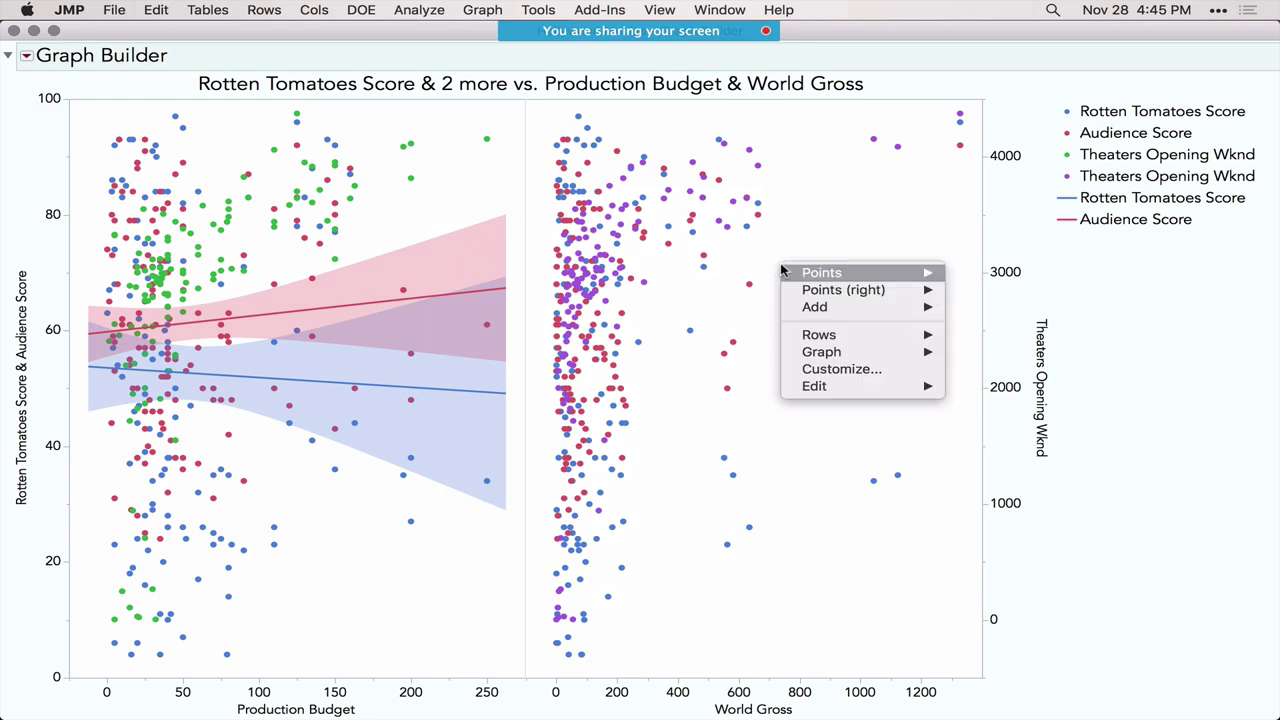
mouse_move(840, 307)
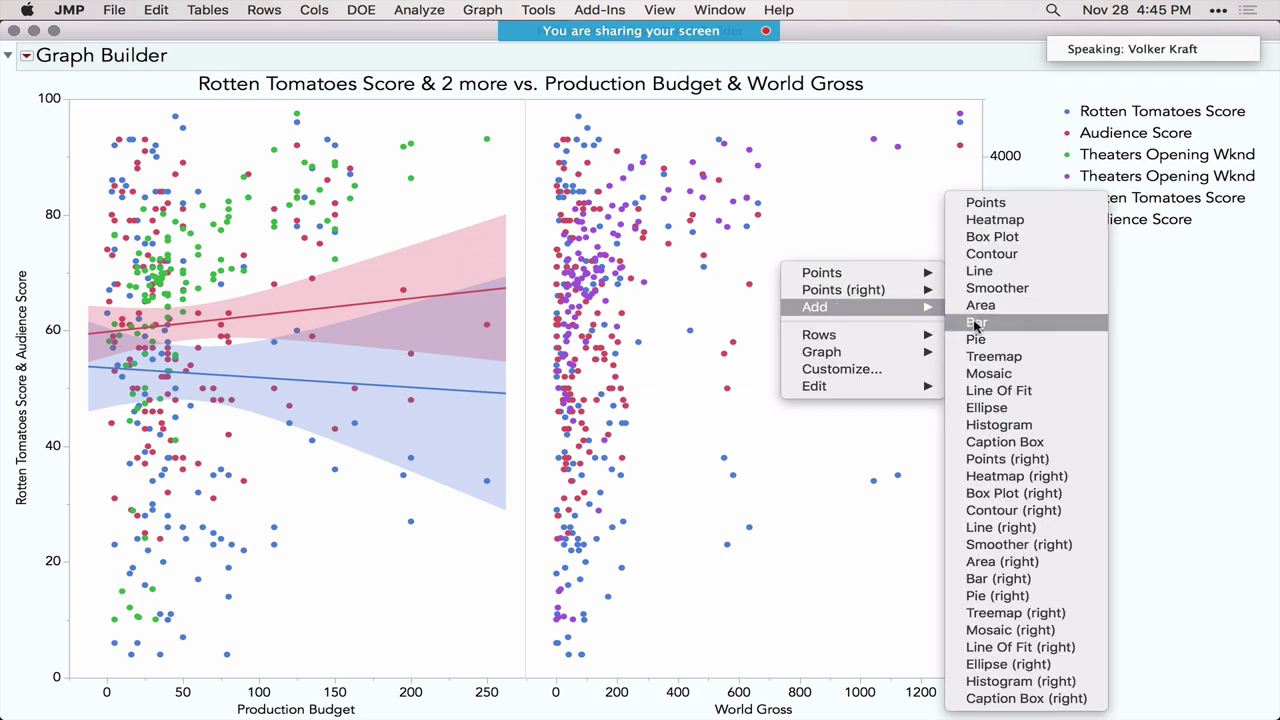
left_click(995, 393)
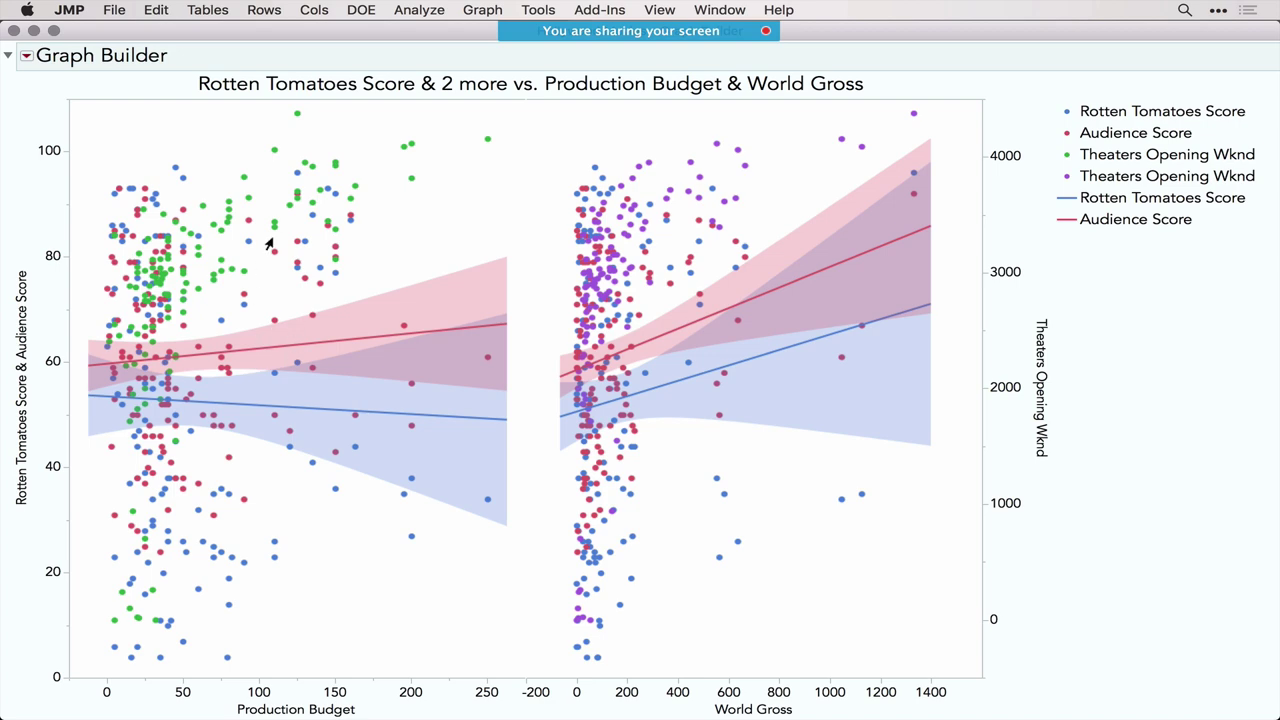
Close the finished graph and open a new Graph Builder for the Hollywood Movies data.
left_click(14, 31)
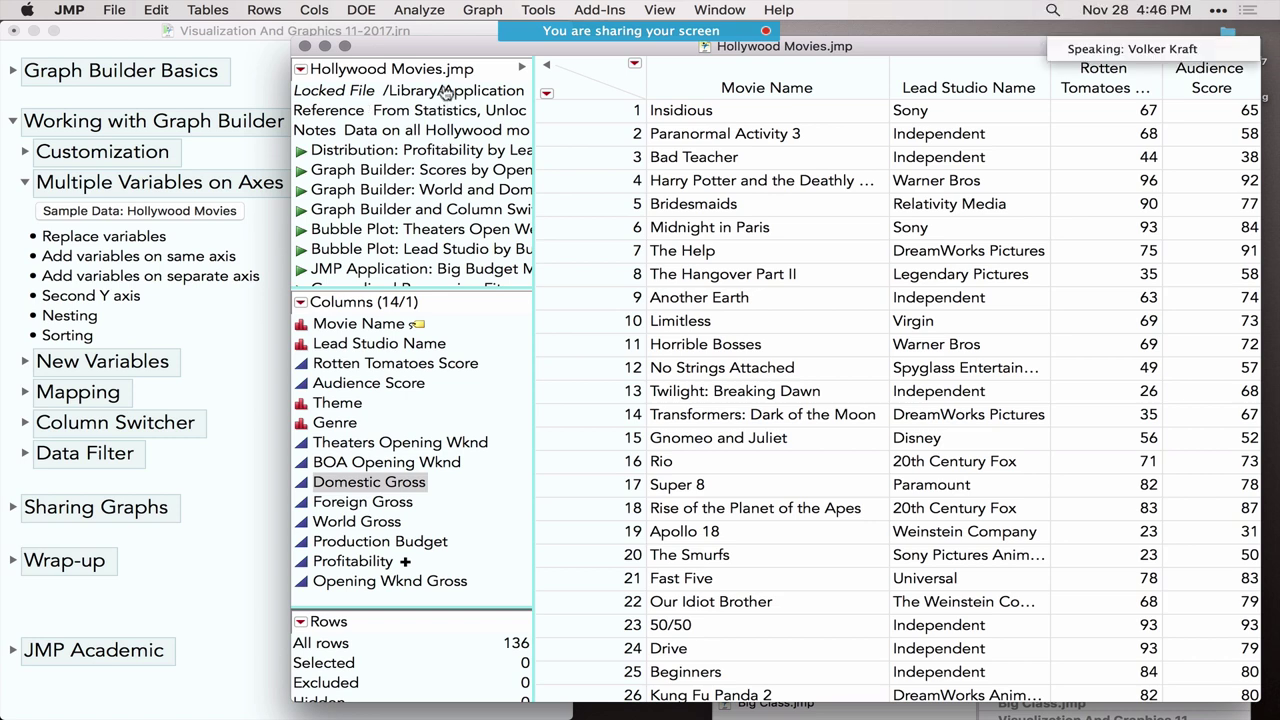
left_click(420, 10)
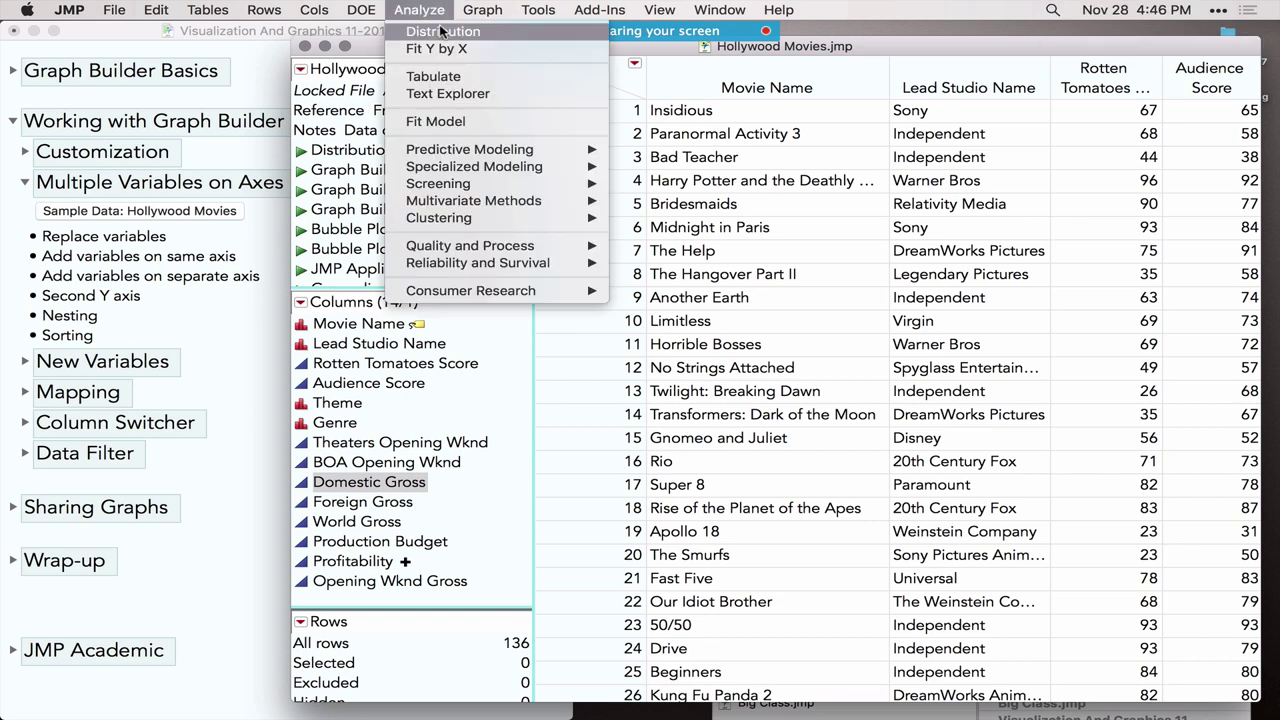
mouse_move(482, 10)
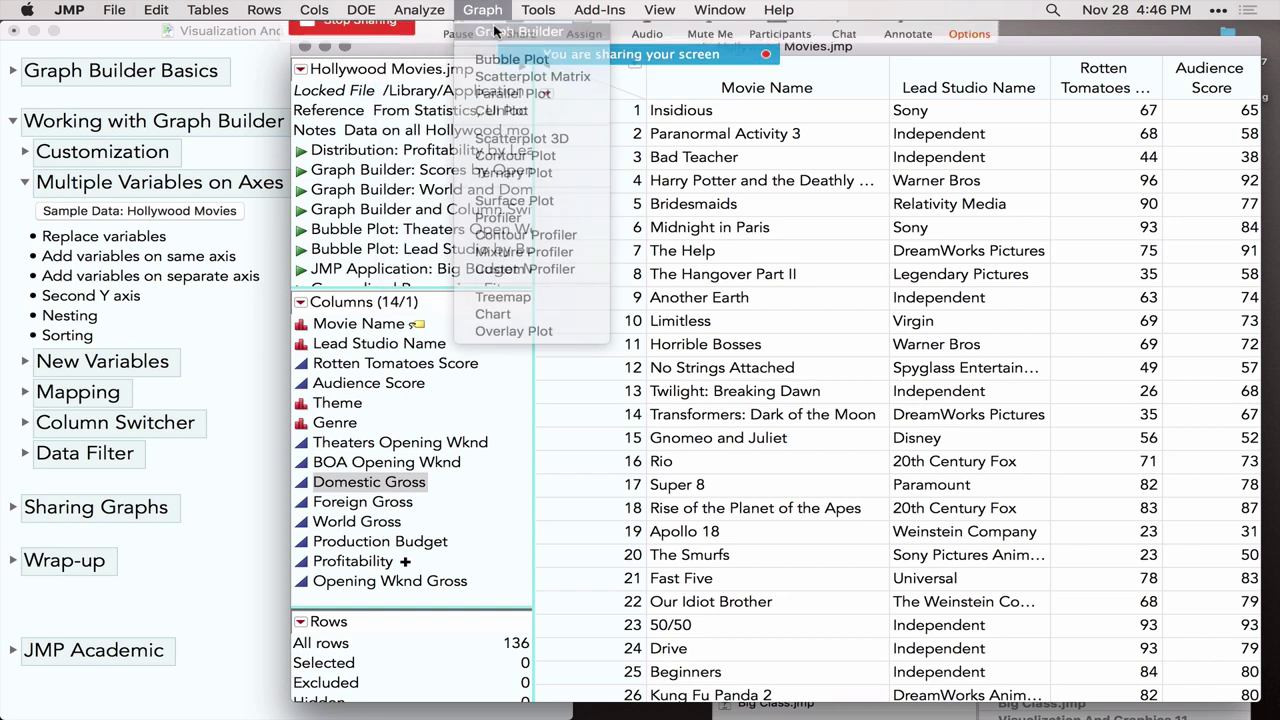
left_click(500, 32)
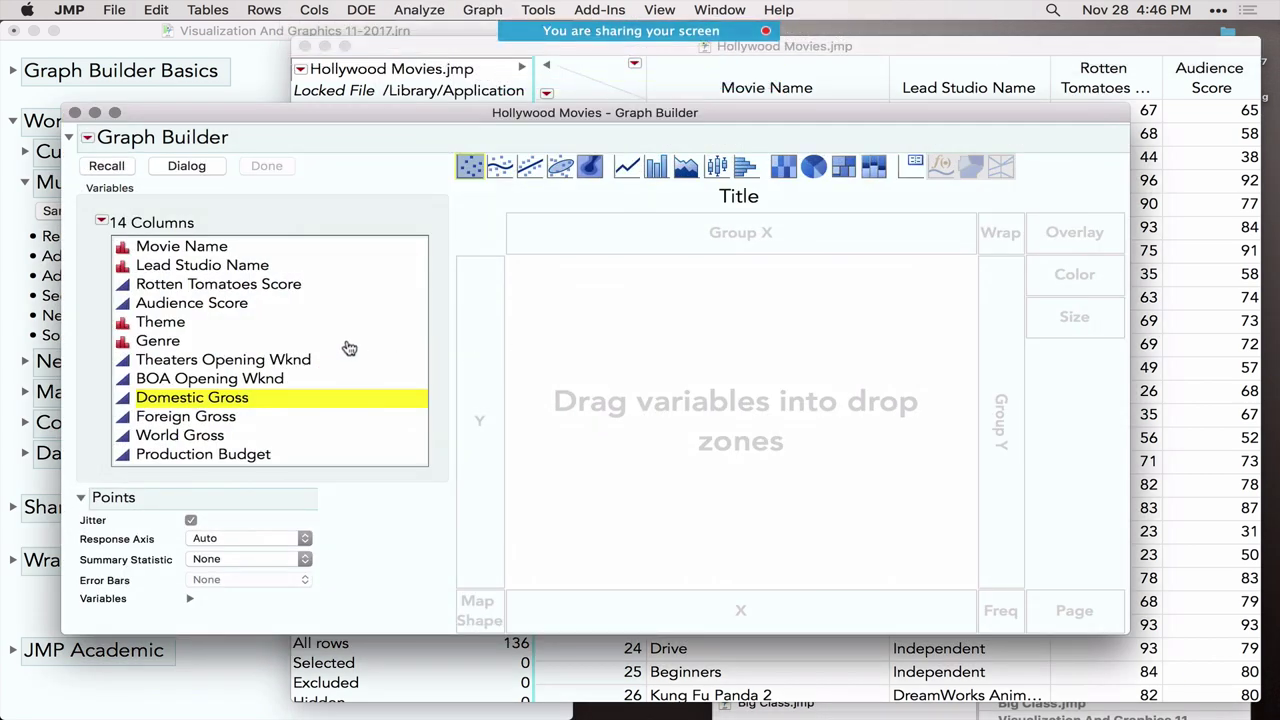
Plot Theme on the Y axis against Genre on the X axis as a heatmap.
left_click_drag(155, 323, 481, 366)
left_click_drag(155, 345, 697, 612)
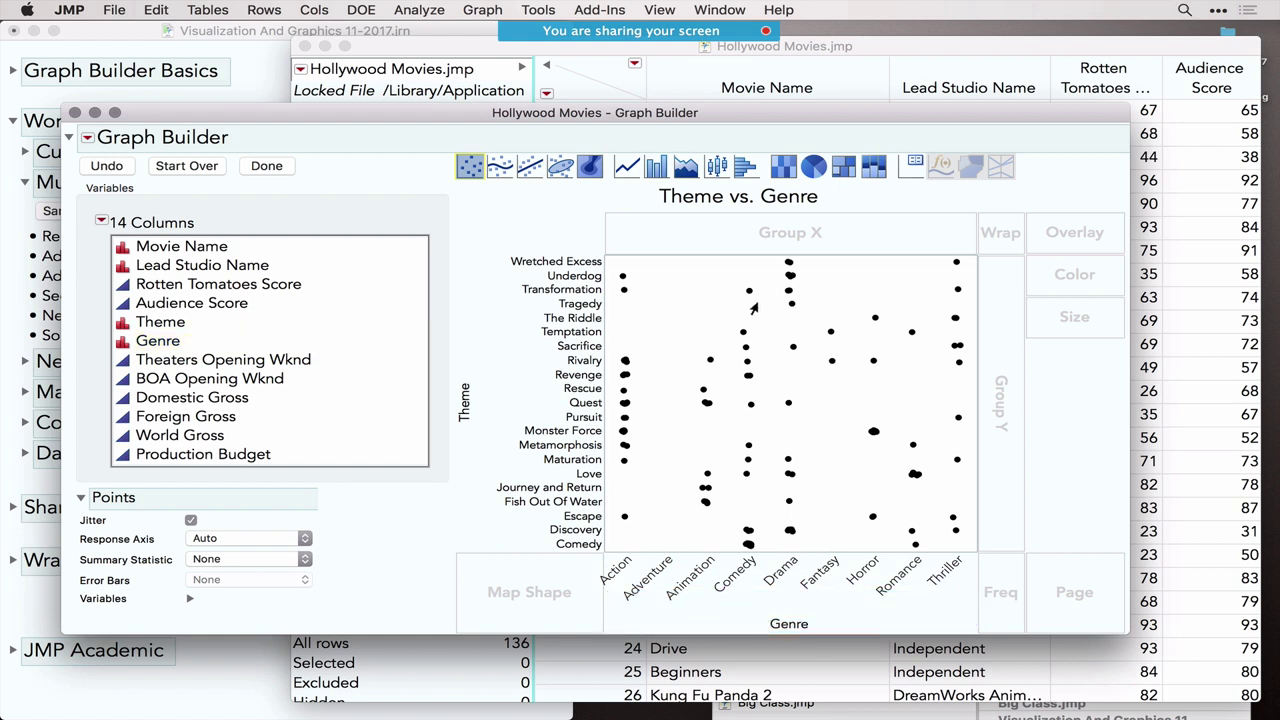
left_click(785, 175)
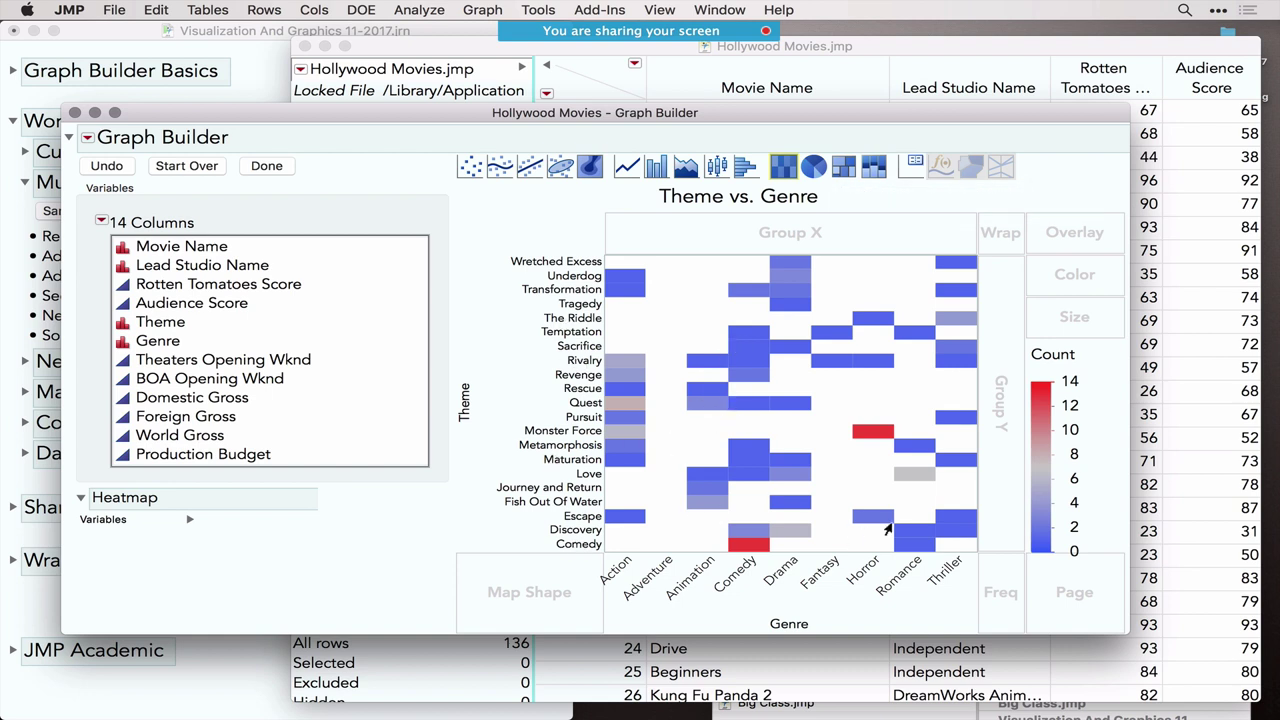
mouse_move(884, 530)
Start the graph over and plot Rotten Tomatoes Score and Audience Score together on Y against Genre on X.
left_click(172, 167)
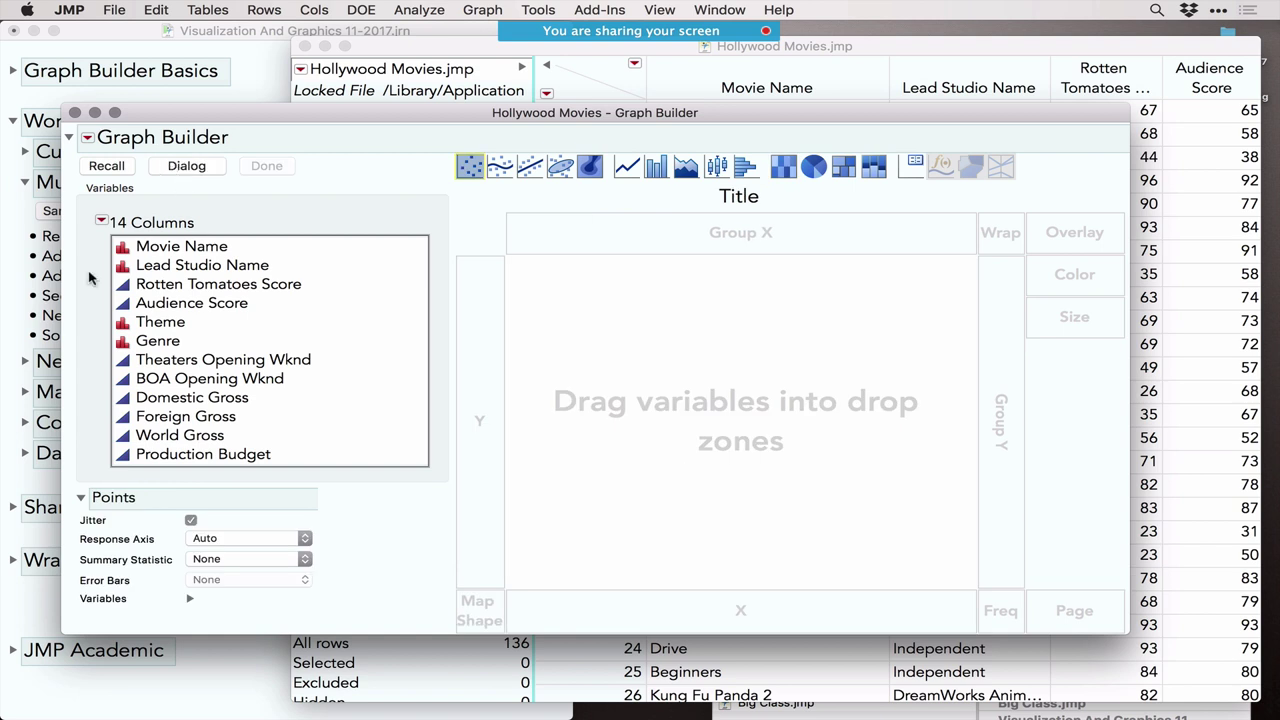
left_click(173, 287)
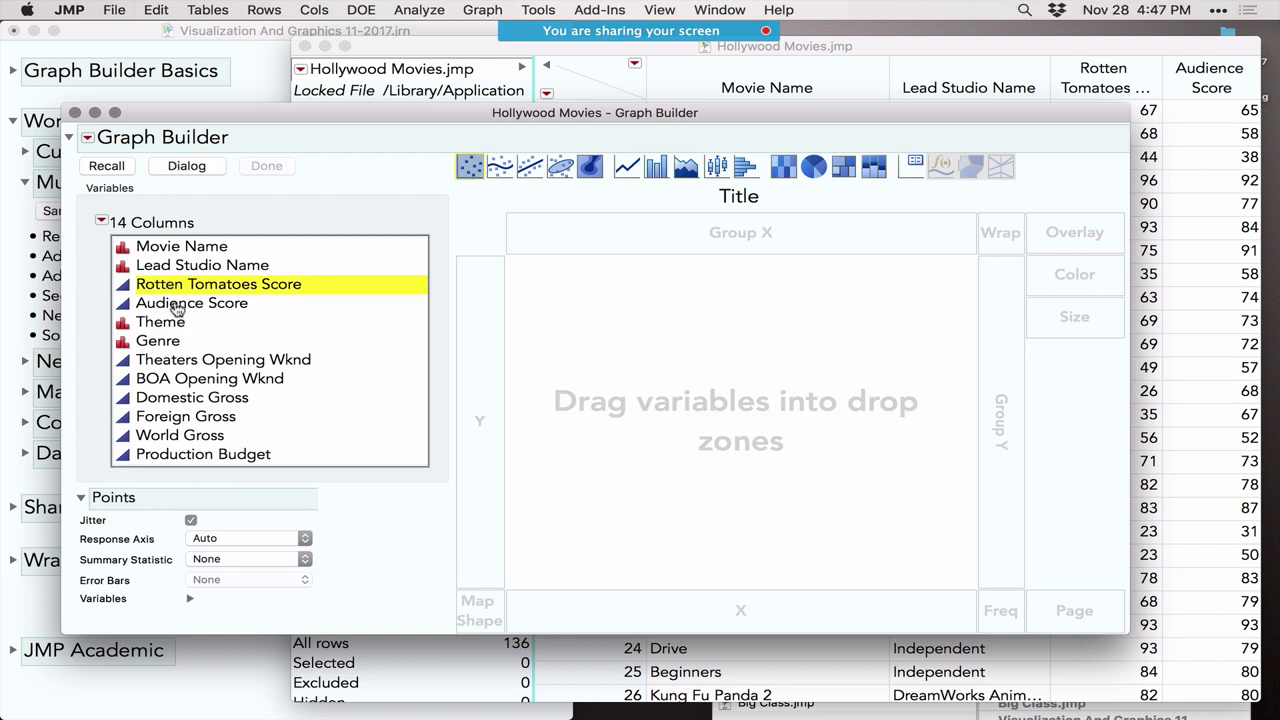
left_click(178, 305, "shift")
left_click_drag(176, 308, 491, 373)
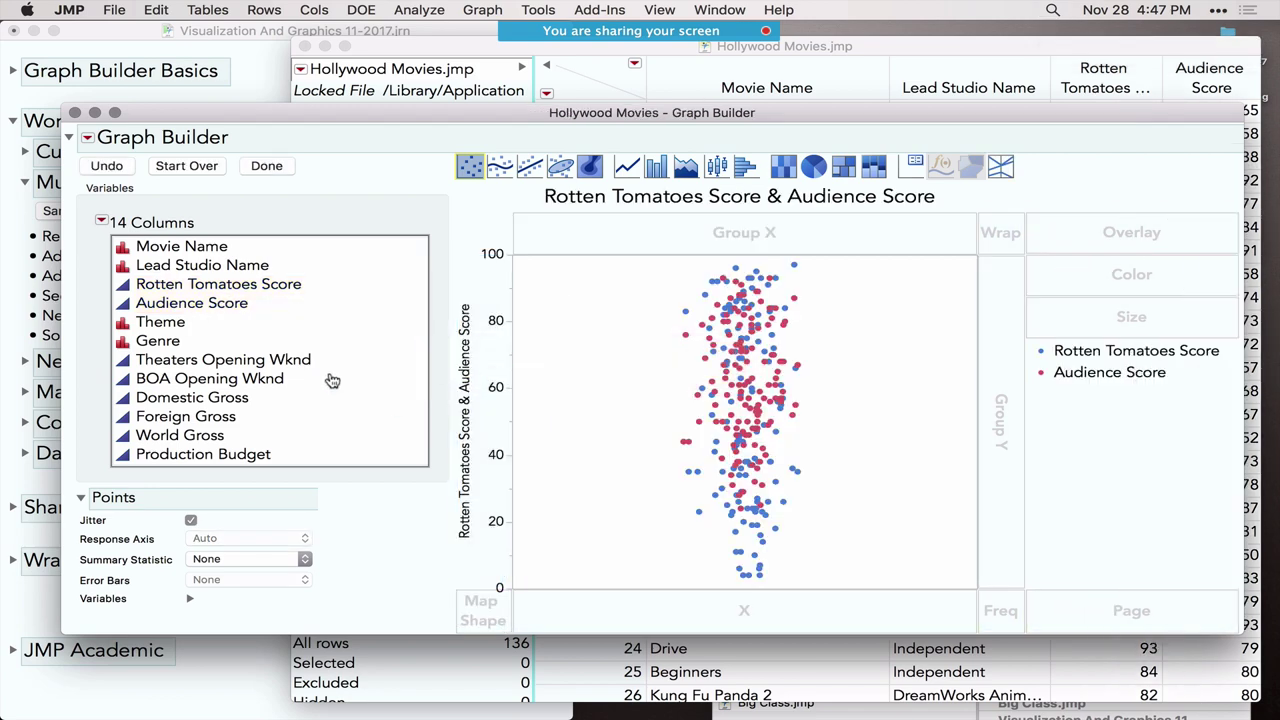
left_click(167, 345)
left_click_drag(167, 343, 603, 625)
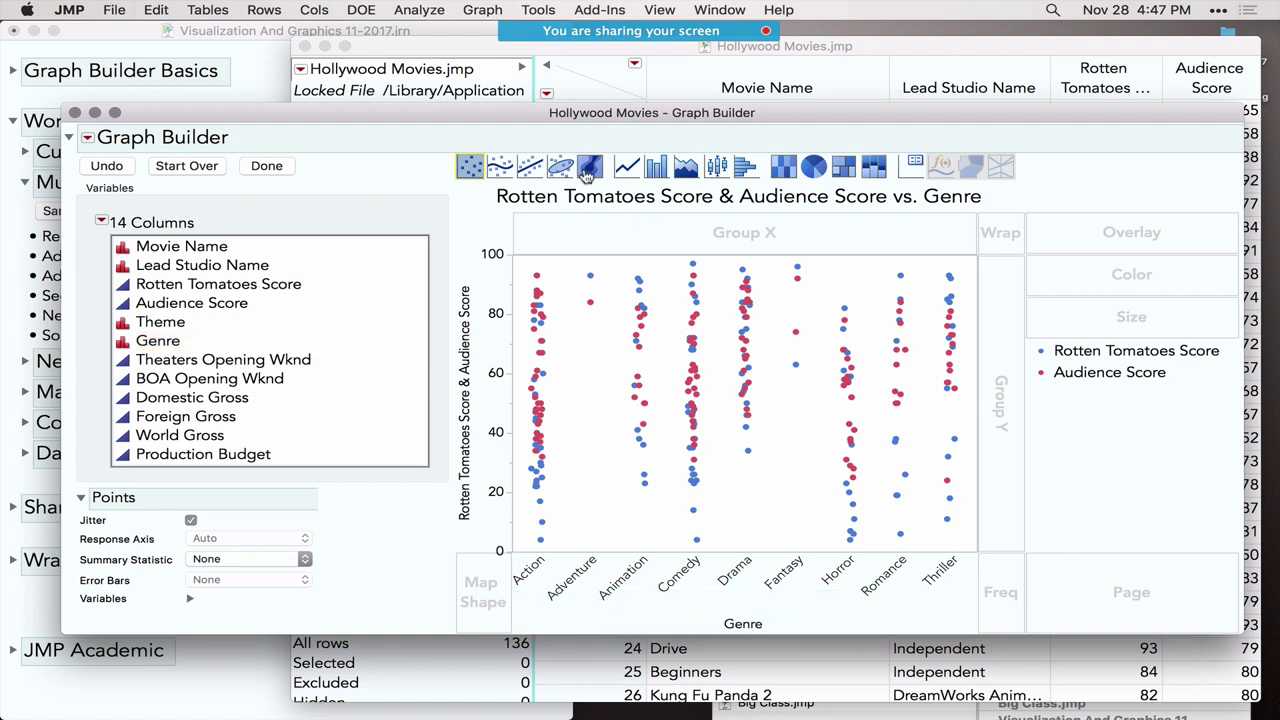
Convert the score plot to a bar chart and set its bar style to Stacked.
left_click(658, 174)
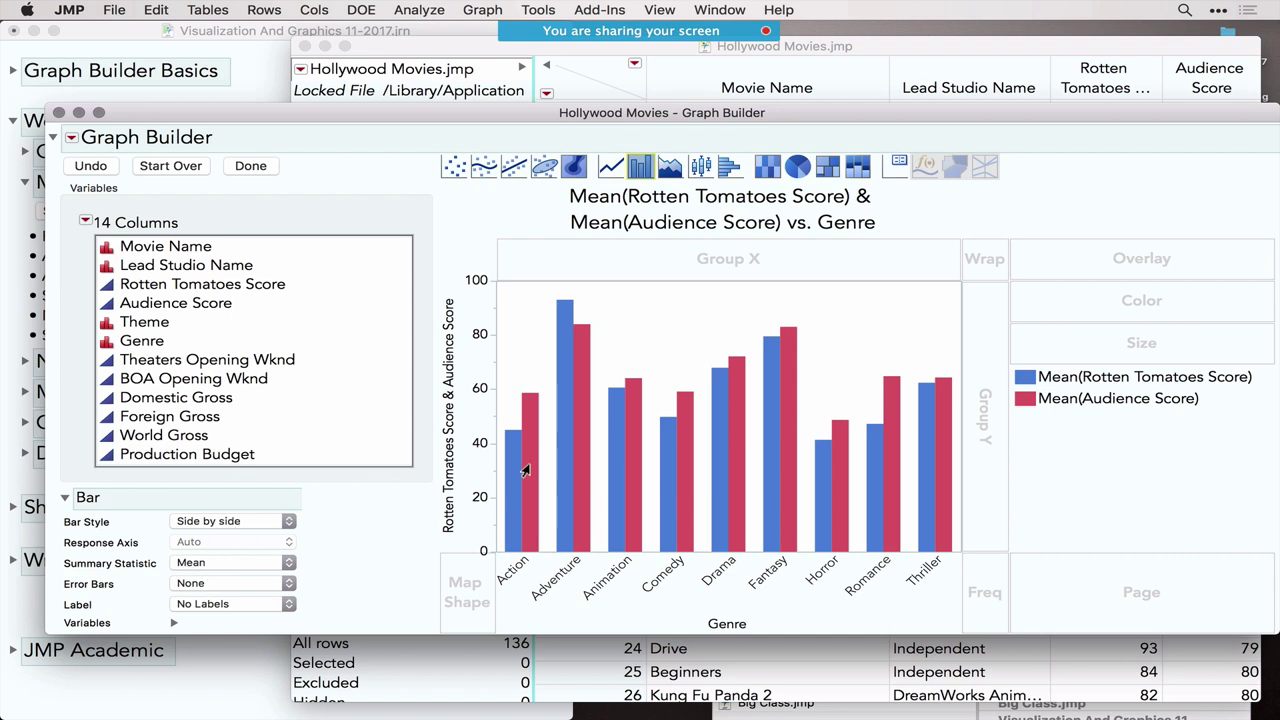
left_click(222, 524)
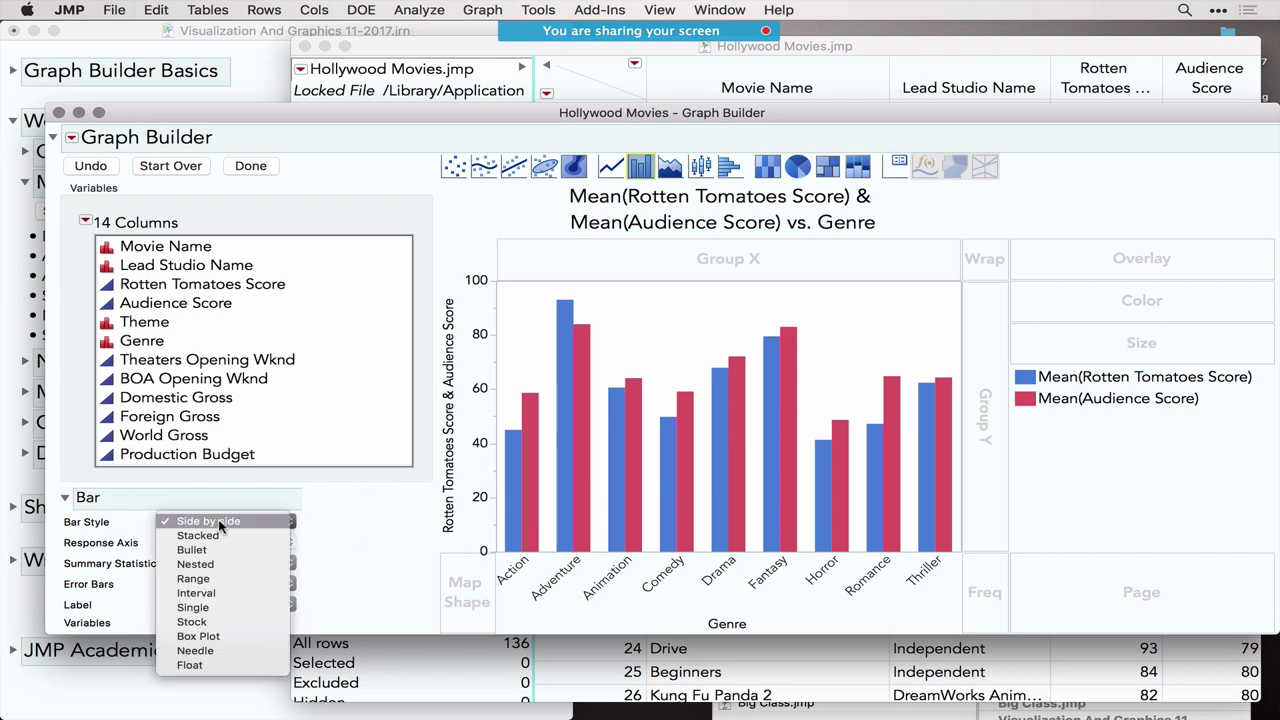
left_click(222, 537)
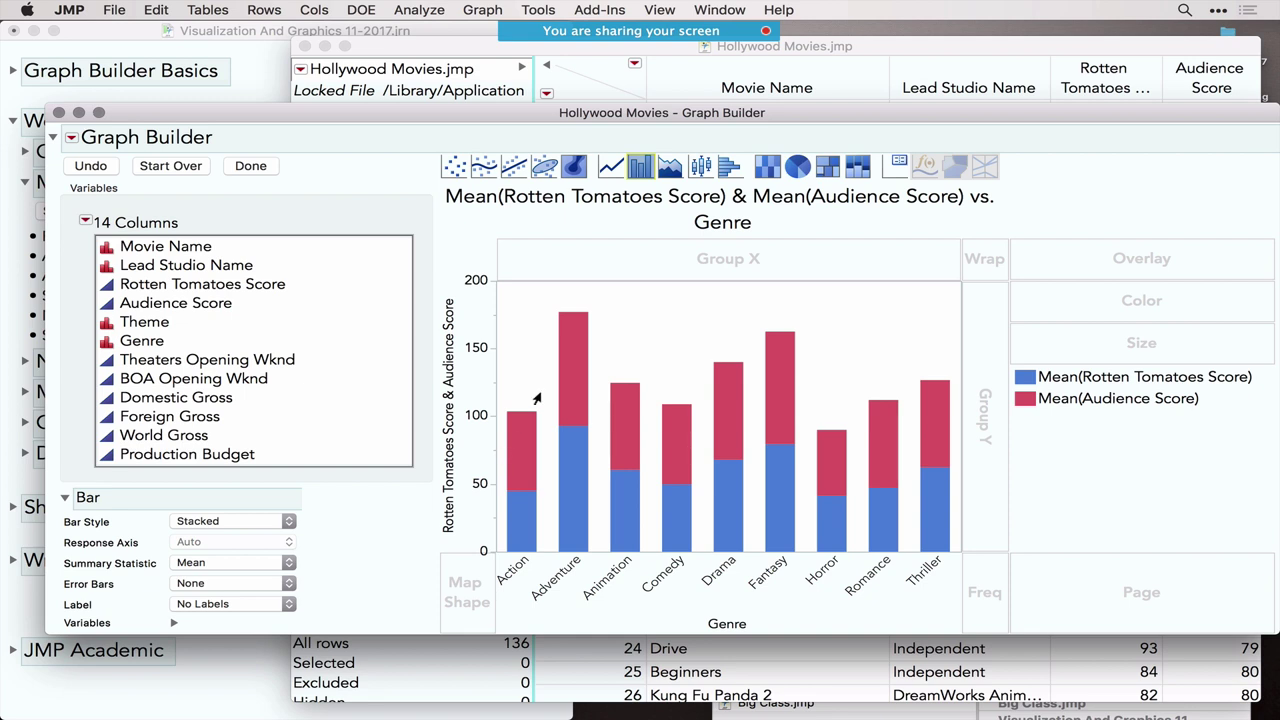
Set the bar style to Nested and select the Adventure bars.
left_click(246, 521)
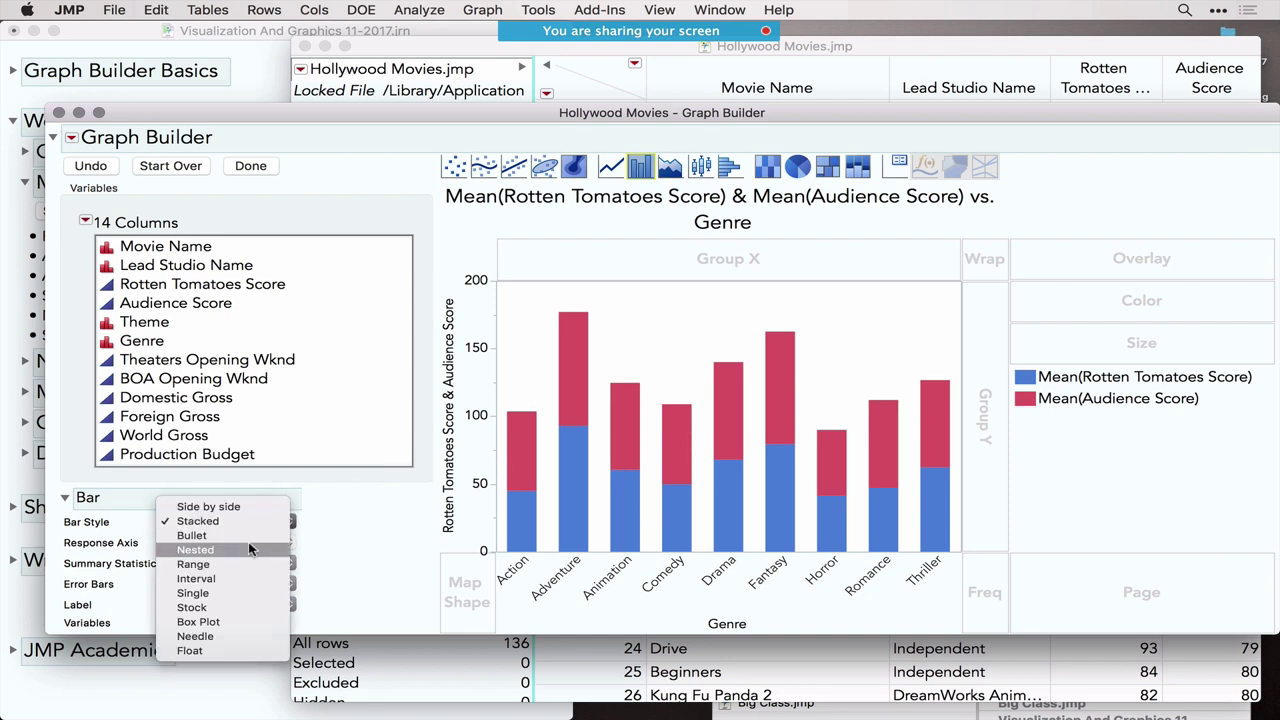
left_click(240, 550)
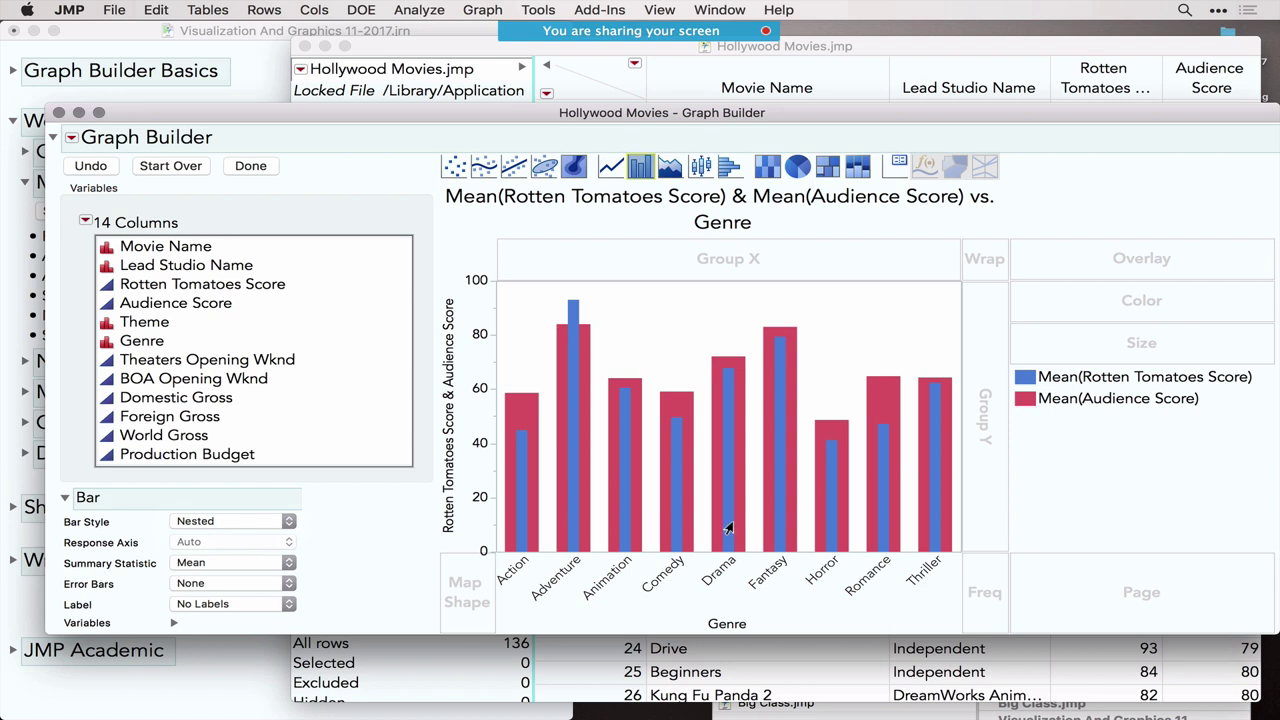
mouse_move(728, 528)
left_click(570, 530)
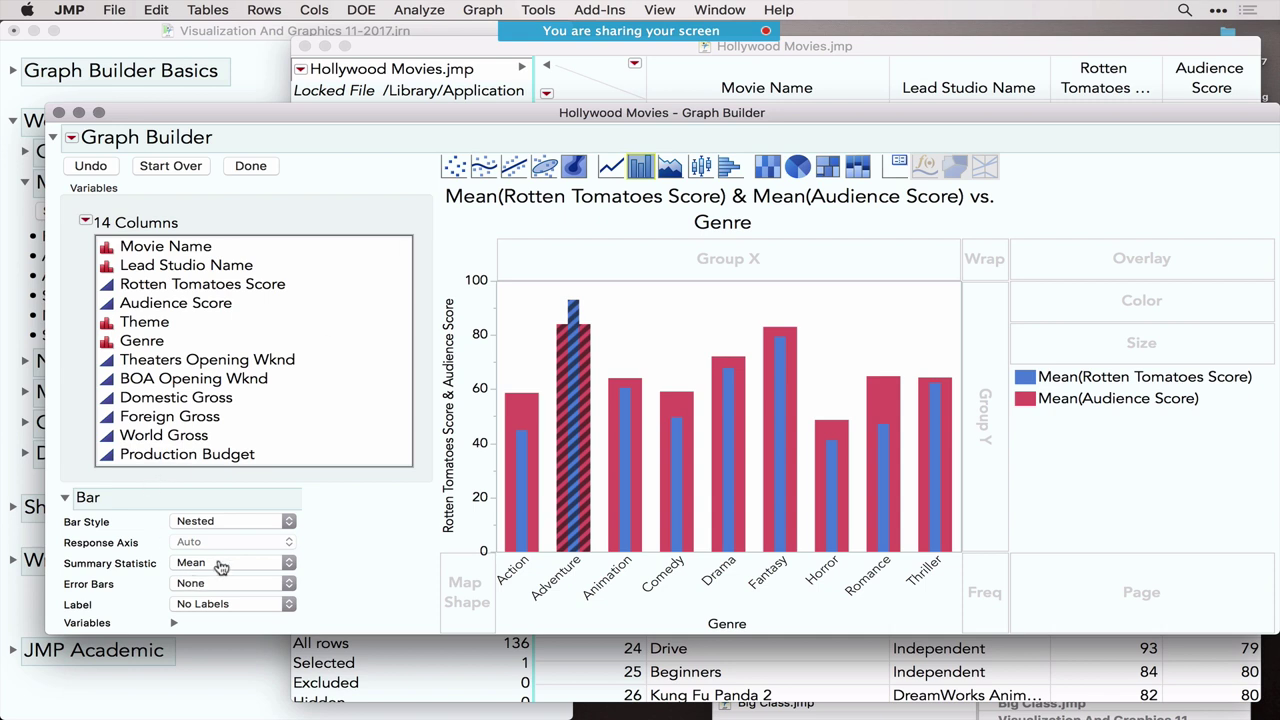
Try the Needle and Float bar styles on the score chart, and return the bar style to Nested.
left_click(220, 522)
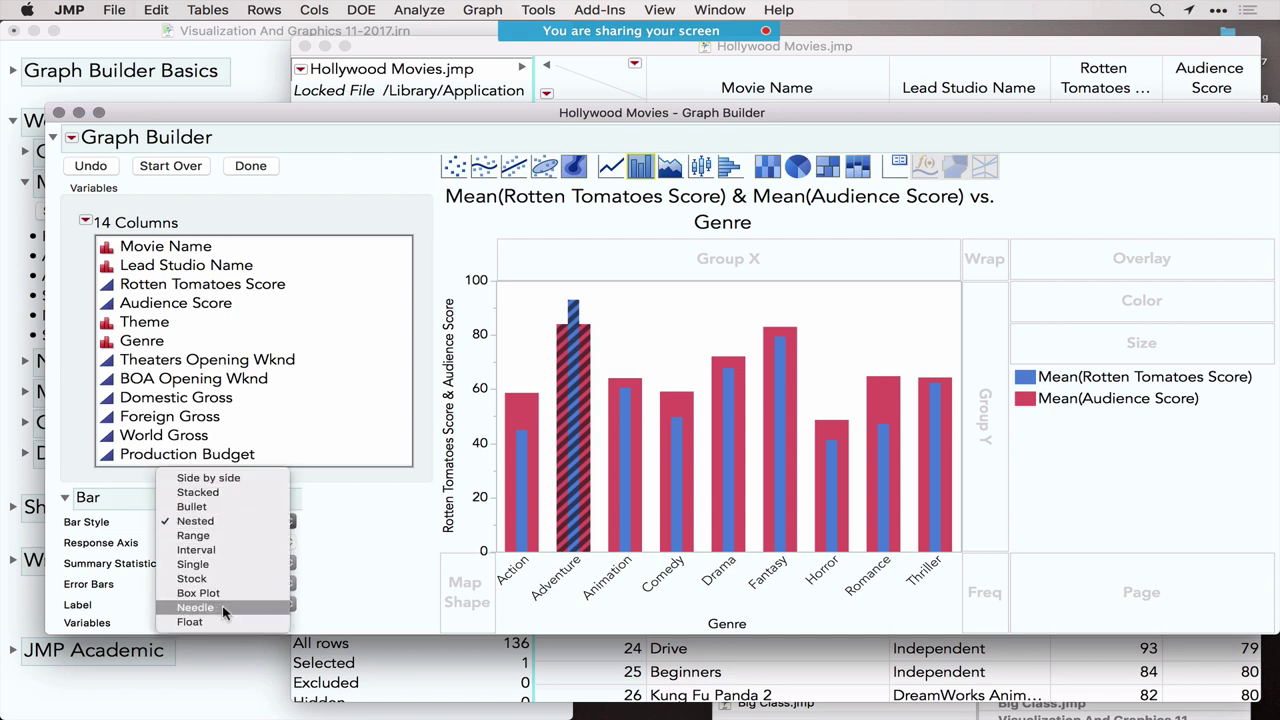
left_click(215, 607)
left_click(218, 523)
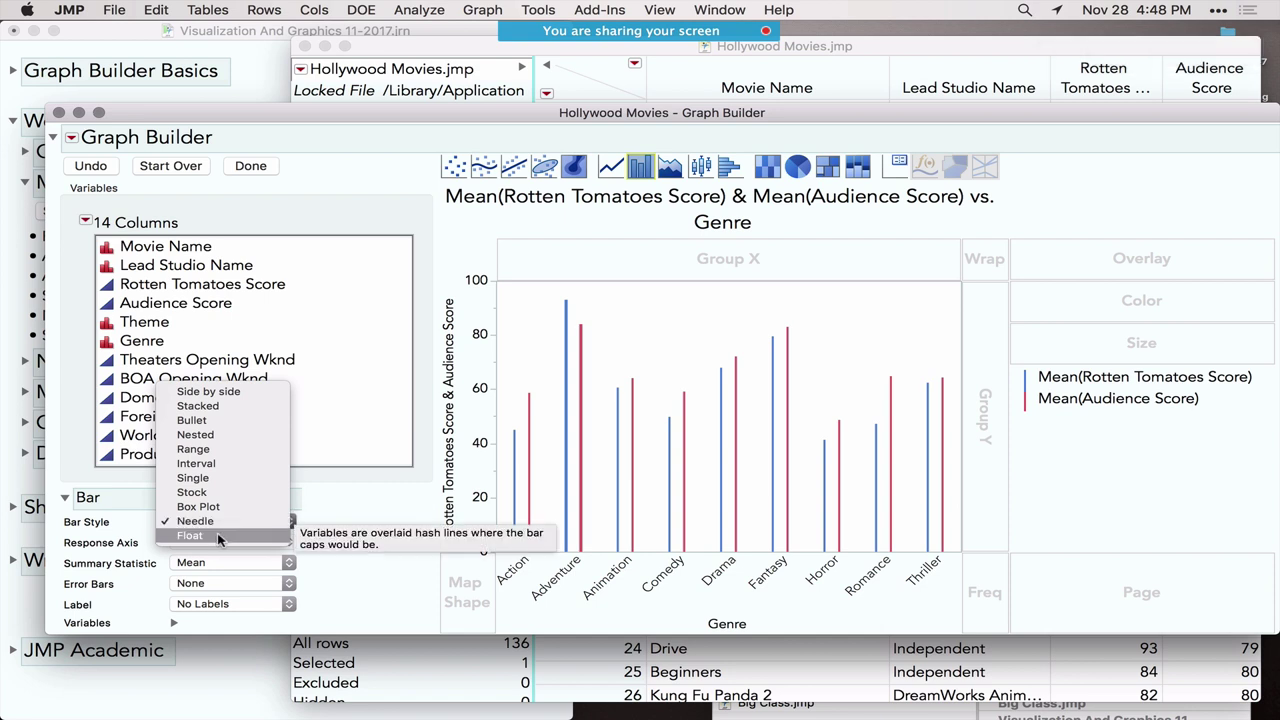
left_click(219, 536)
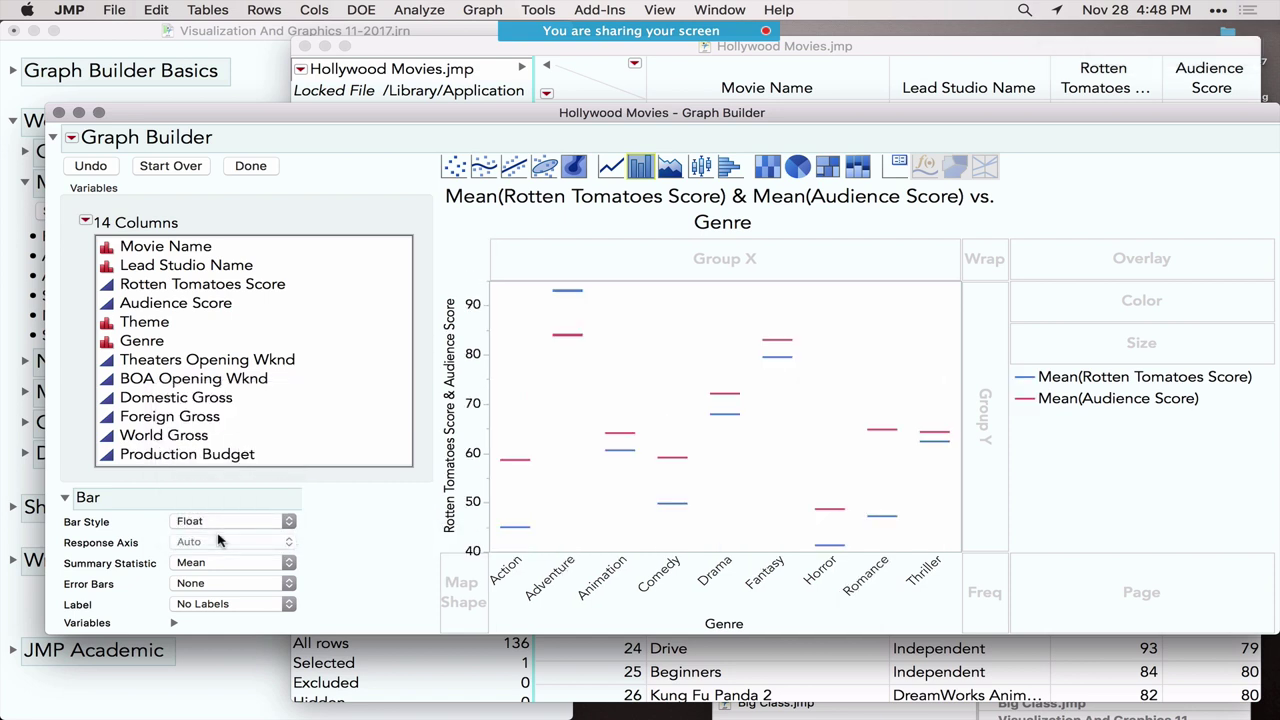
left_click(218, 522)
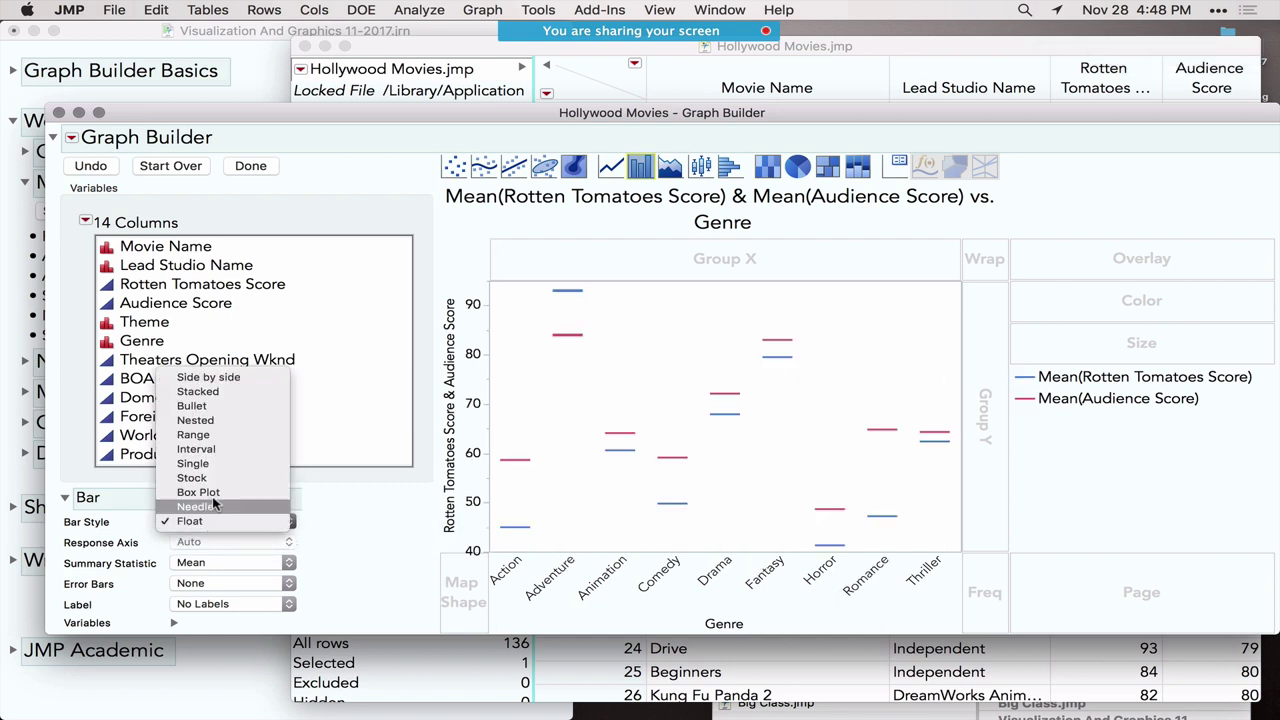
left_click(228, 422)
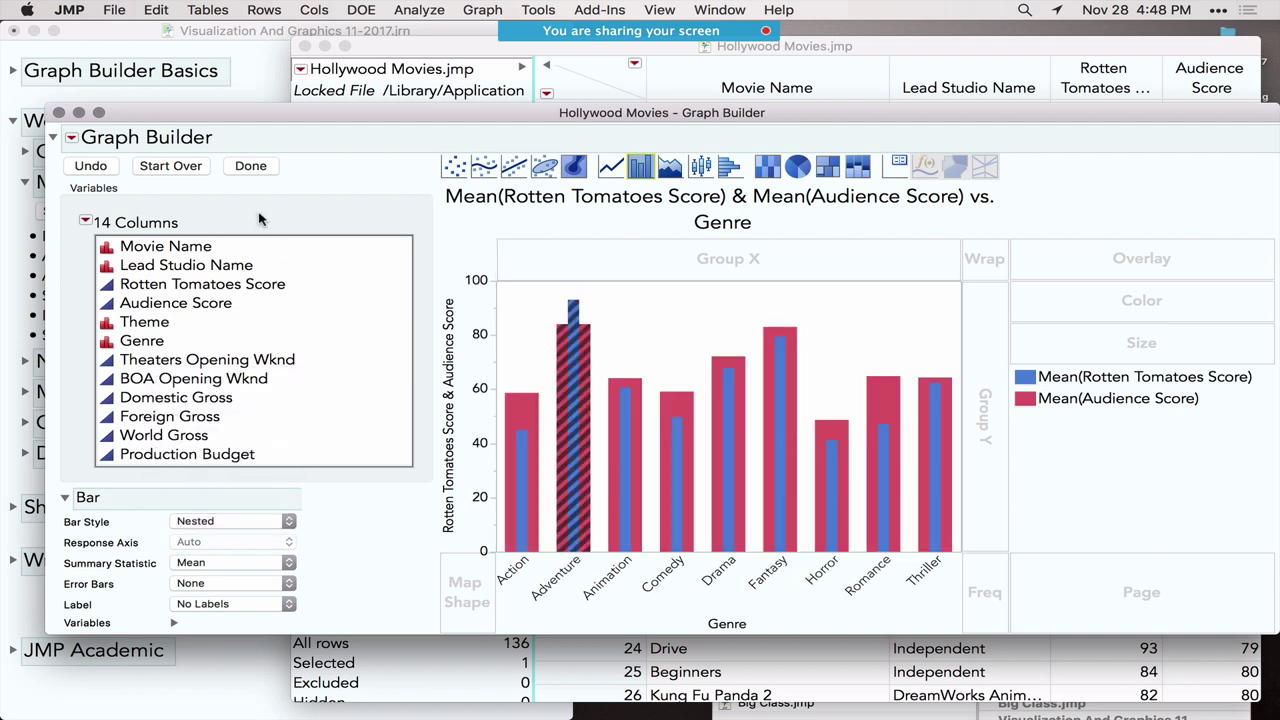
Finish the nested bar chart, place its legend at the bottom of the graph and maximize the graph window.
left_click(251, 167)
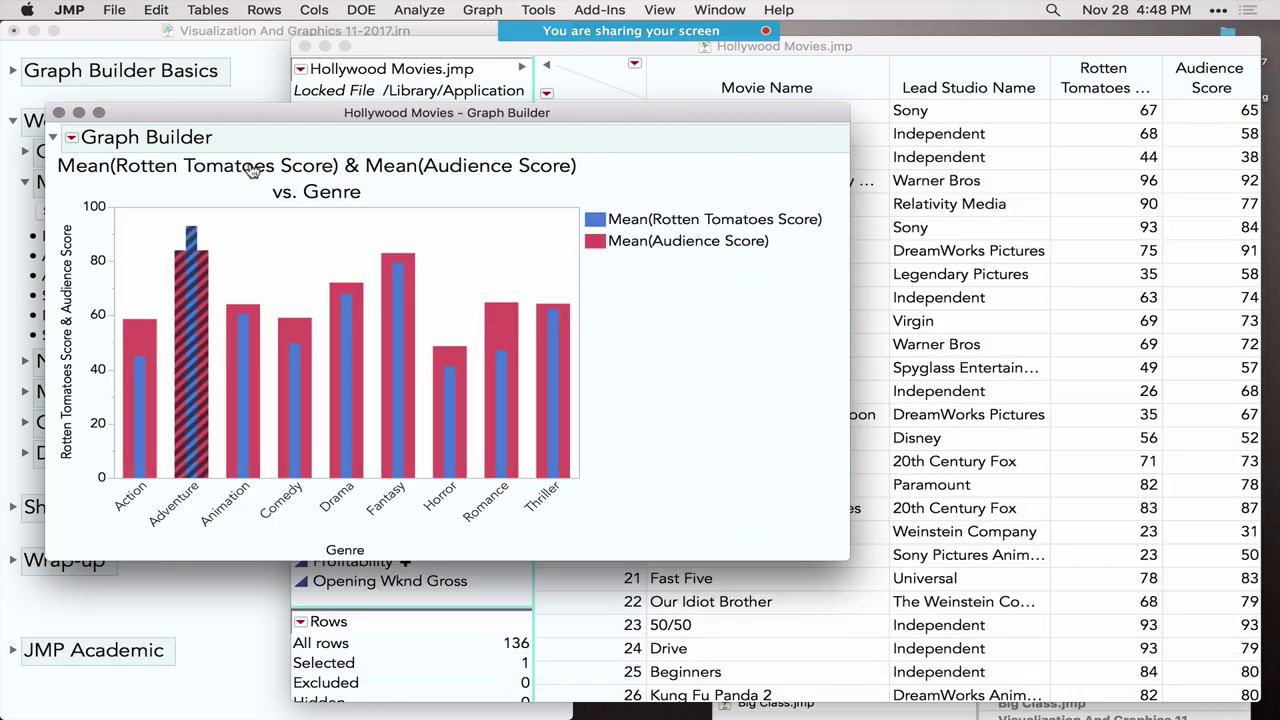
left_click(71, 139)
mouse_move(145, 186)
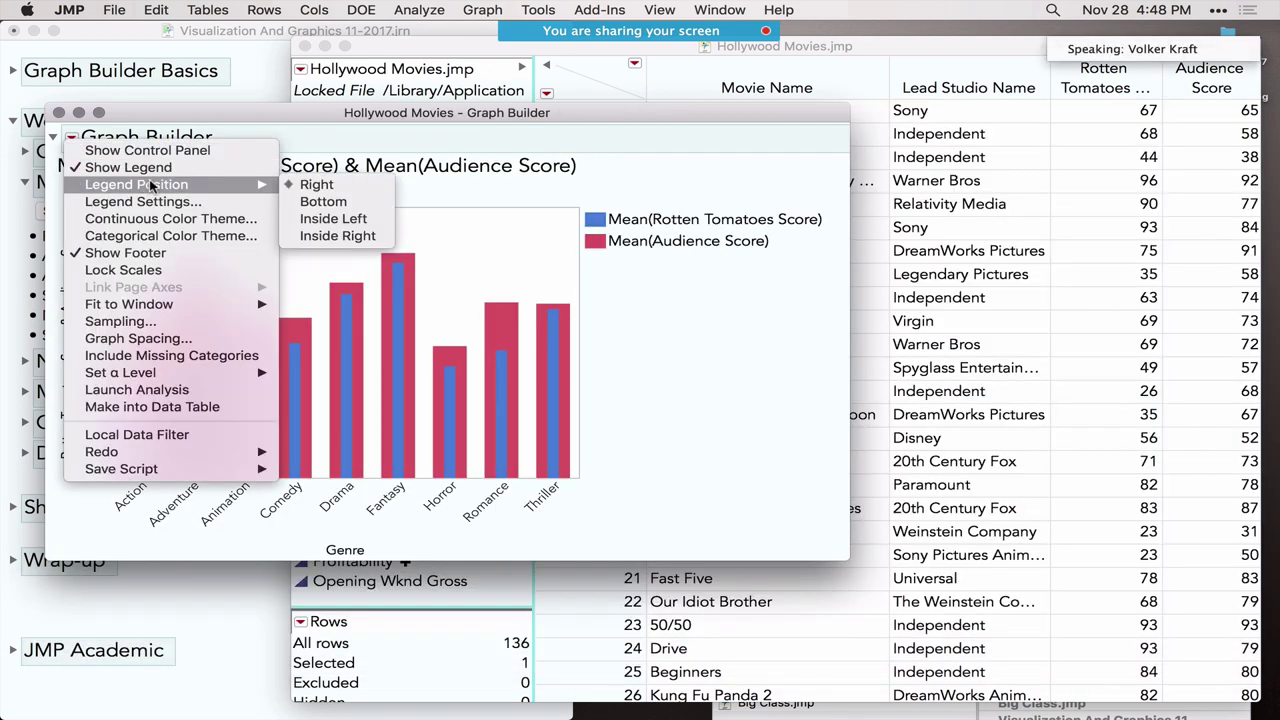
left_click(335, 204)
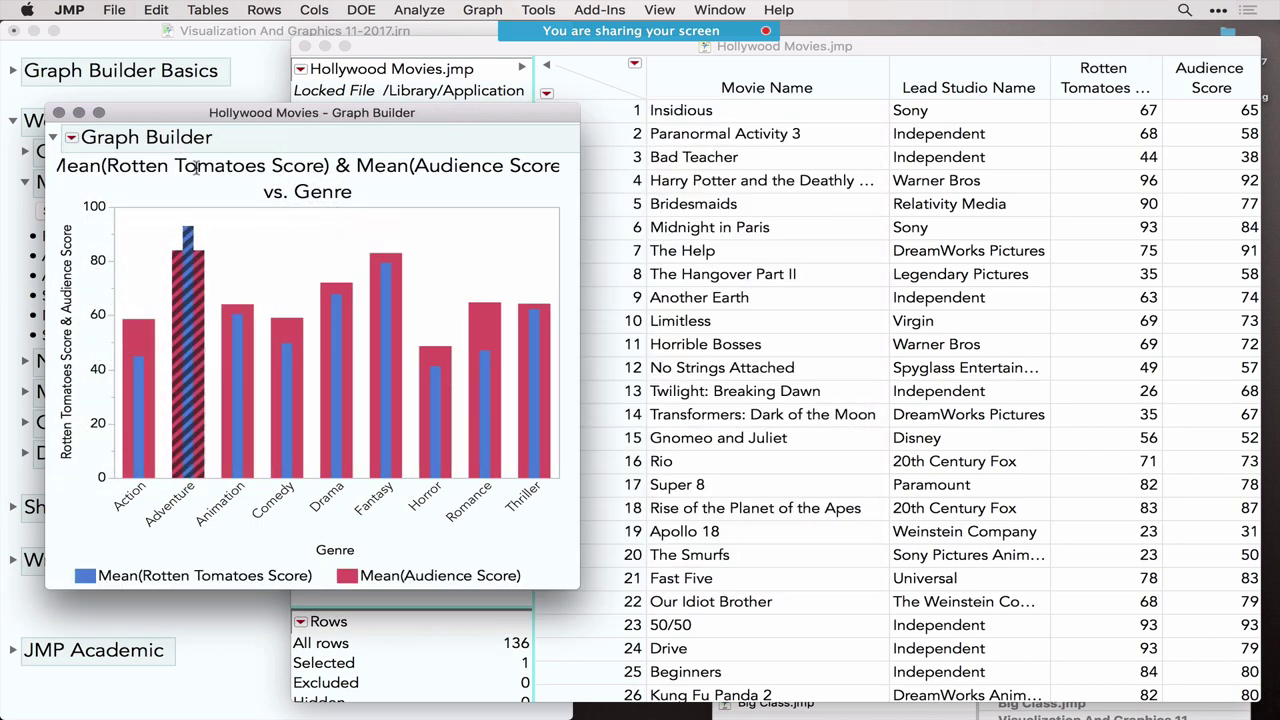
left_click(99, 113)
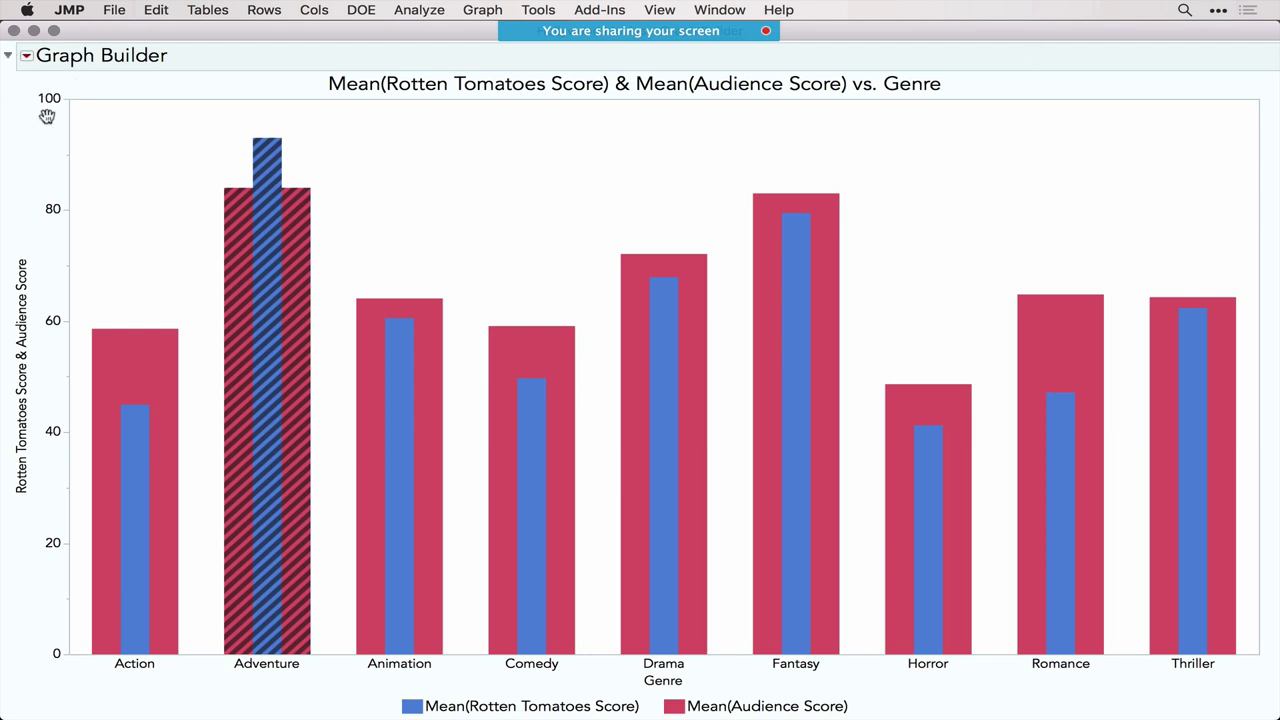
Show the control panel again, start the graph over and reposition the Graph Builder window.
left_click(26, 55)
left_click(71, 68)
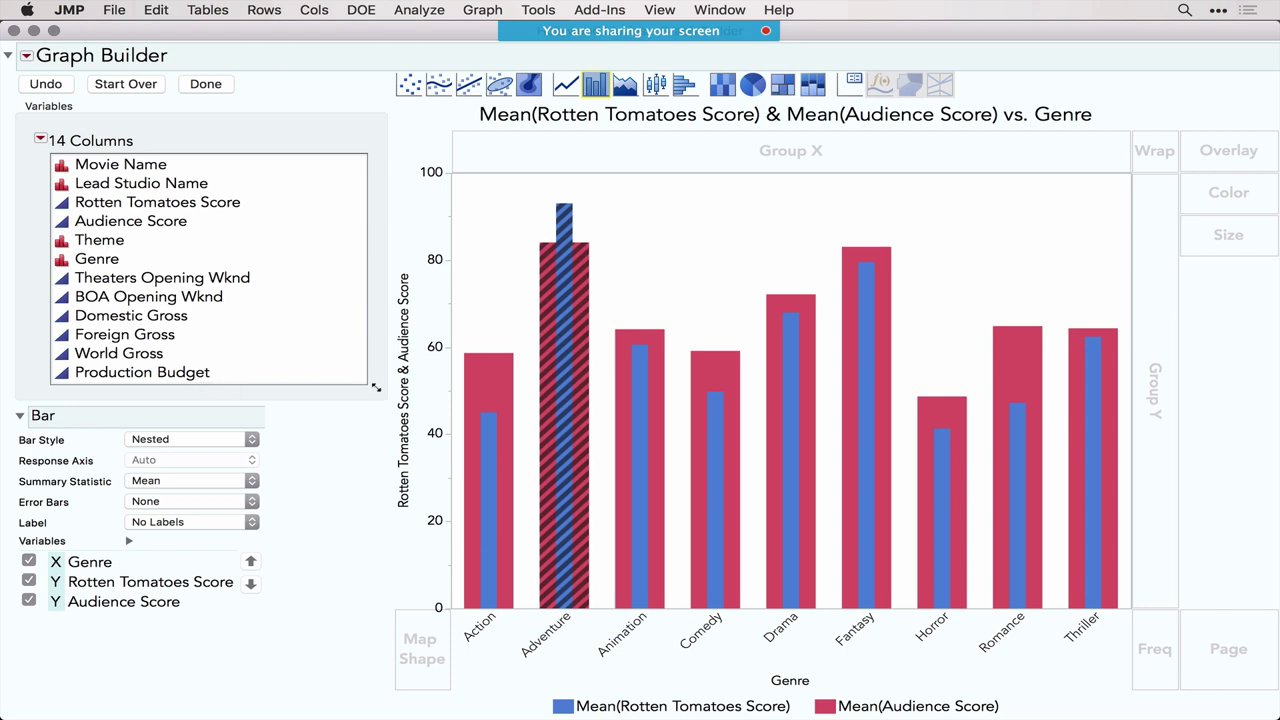
left_click(123, 84)
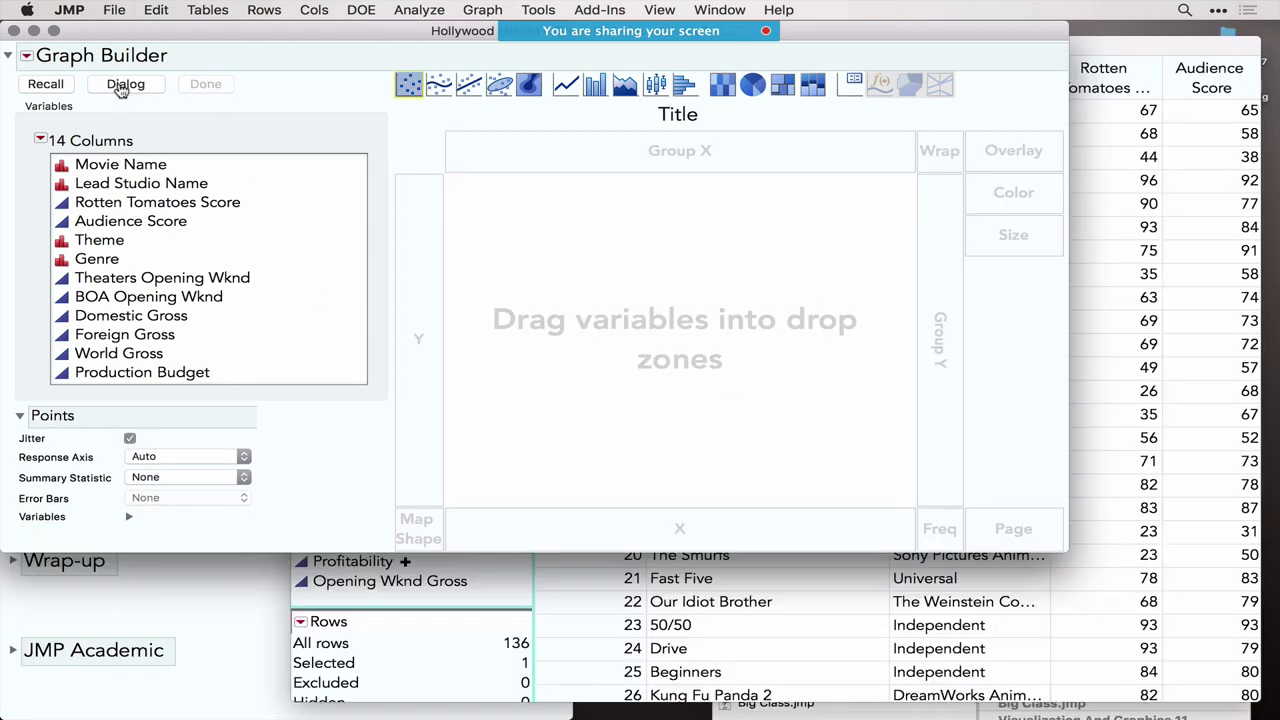
left_click_drag(221, 32, 393, 128)
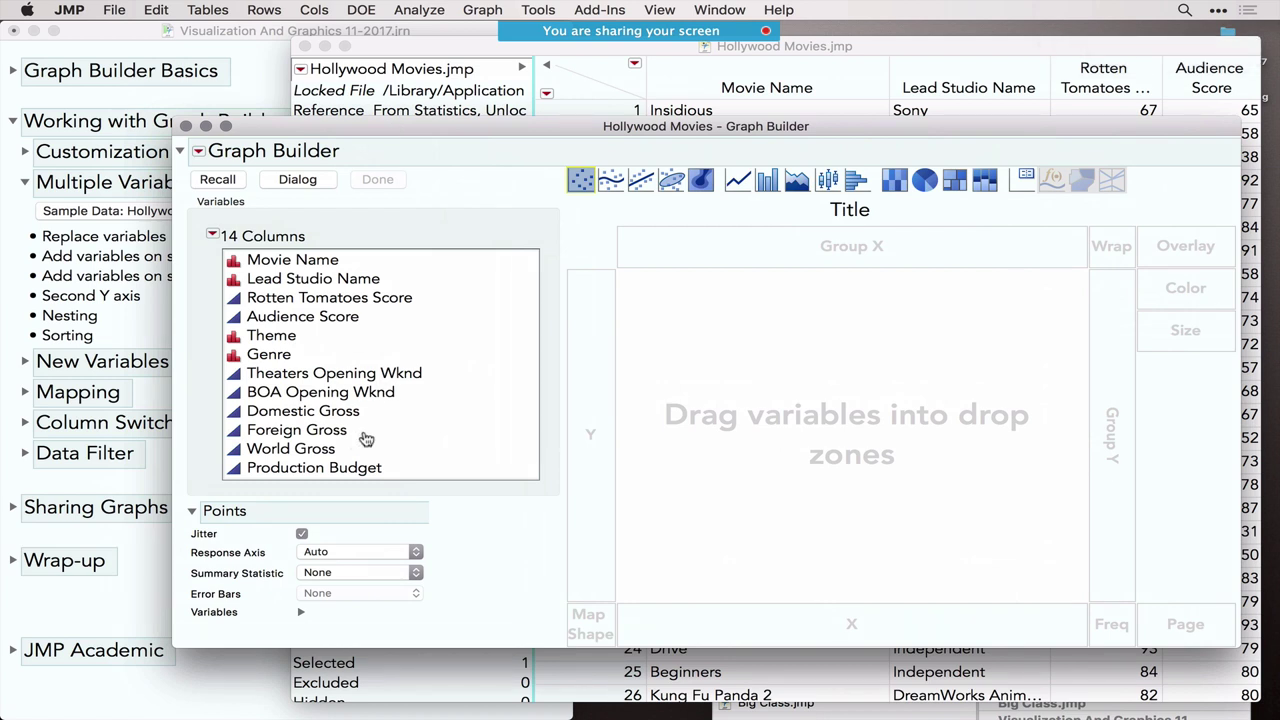
Plot Audience Score on the Y axis against Genre on the X axis and clear the selected points.
left_click(268, 298)
left_click_drag(281, 318, 580, 347)
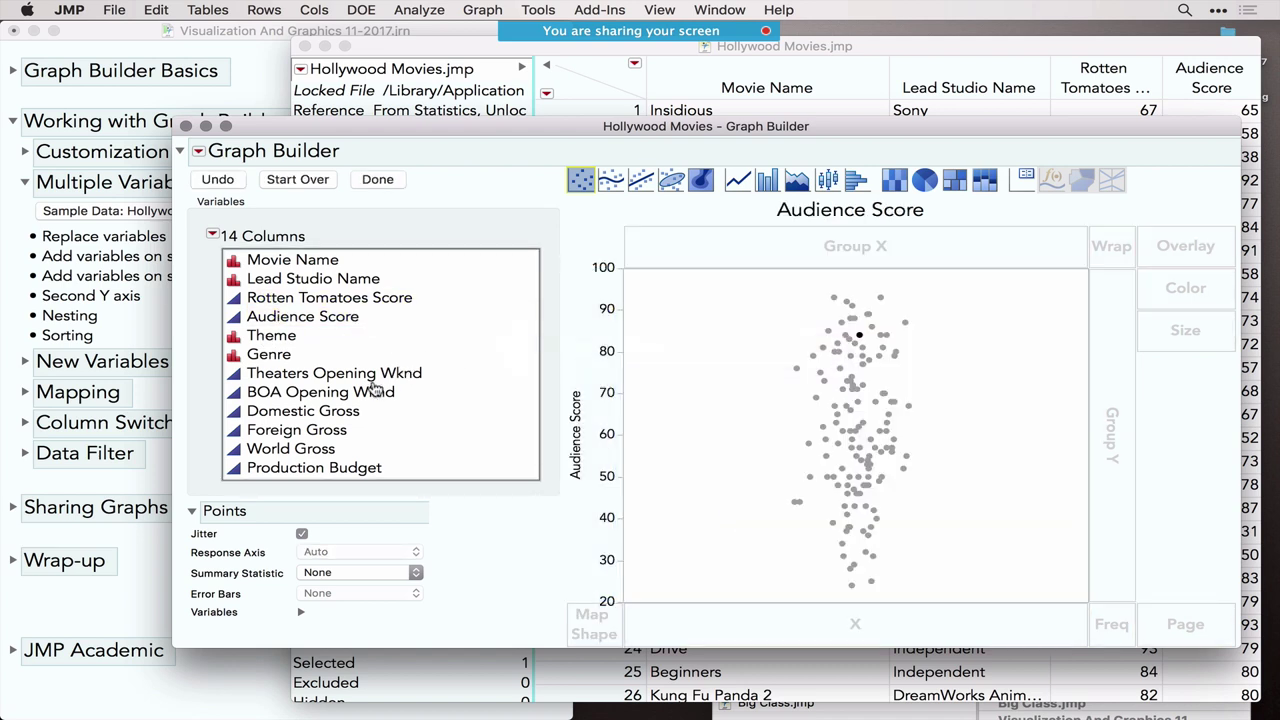
left_click(263, 356)
left_click_drag(263, 356, 837, 621)
left_click(834, 520)
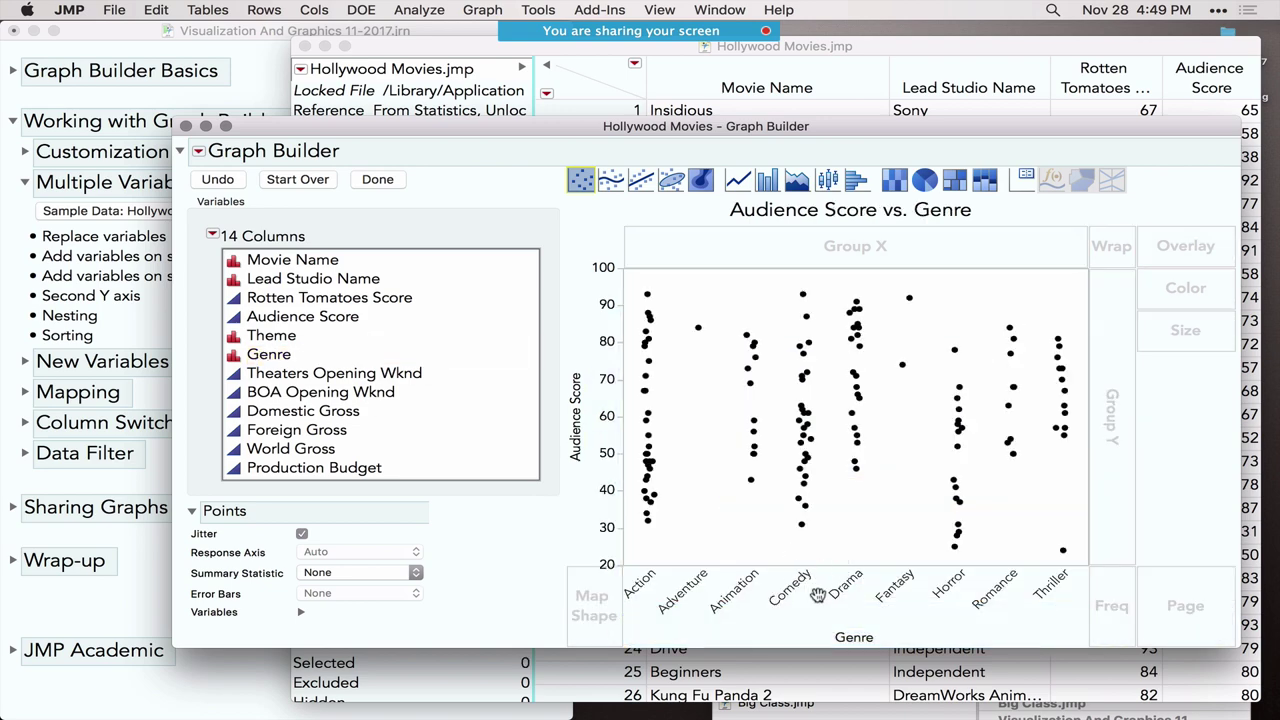
Order the Genre levels on the X axis by World Gross.
left_click(300, 452)
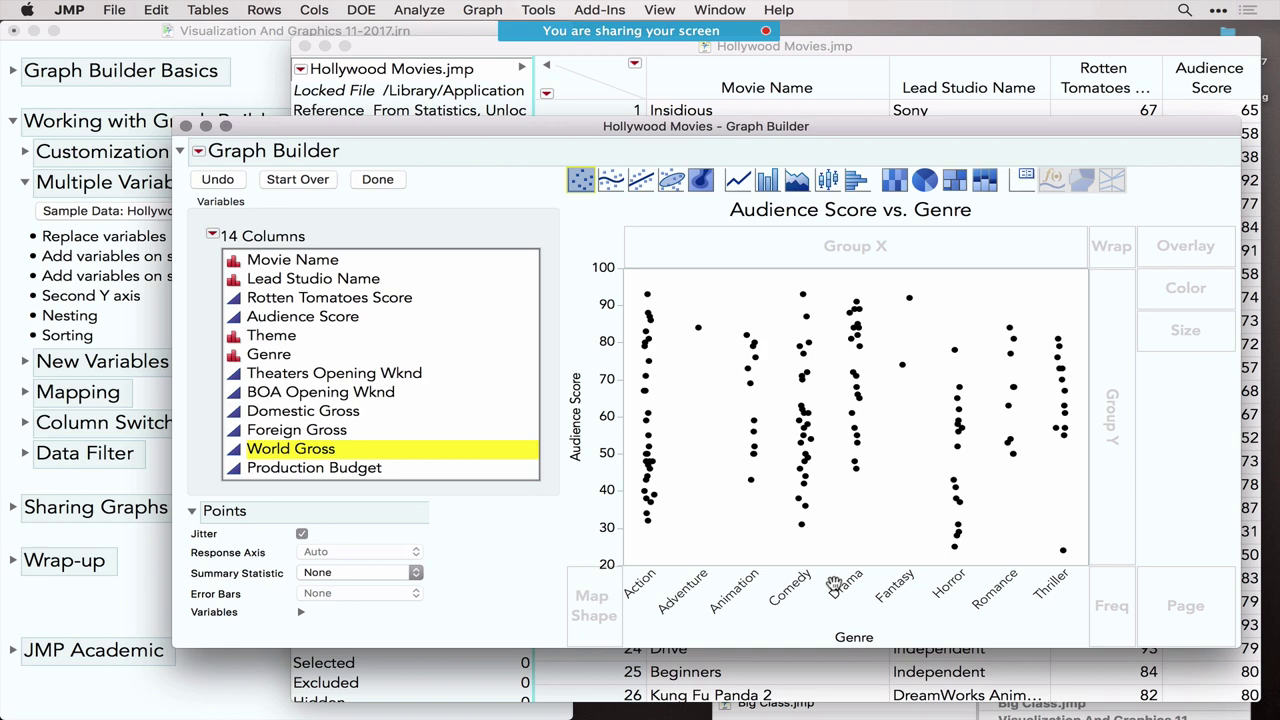
left_click_drag(268, 455, 856, 558)
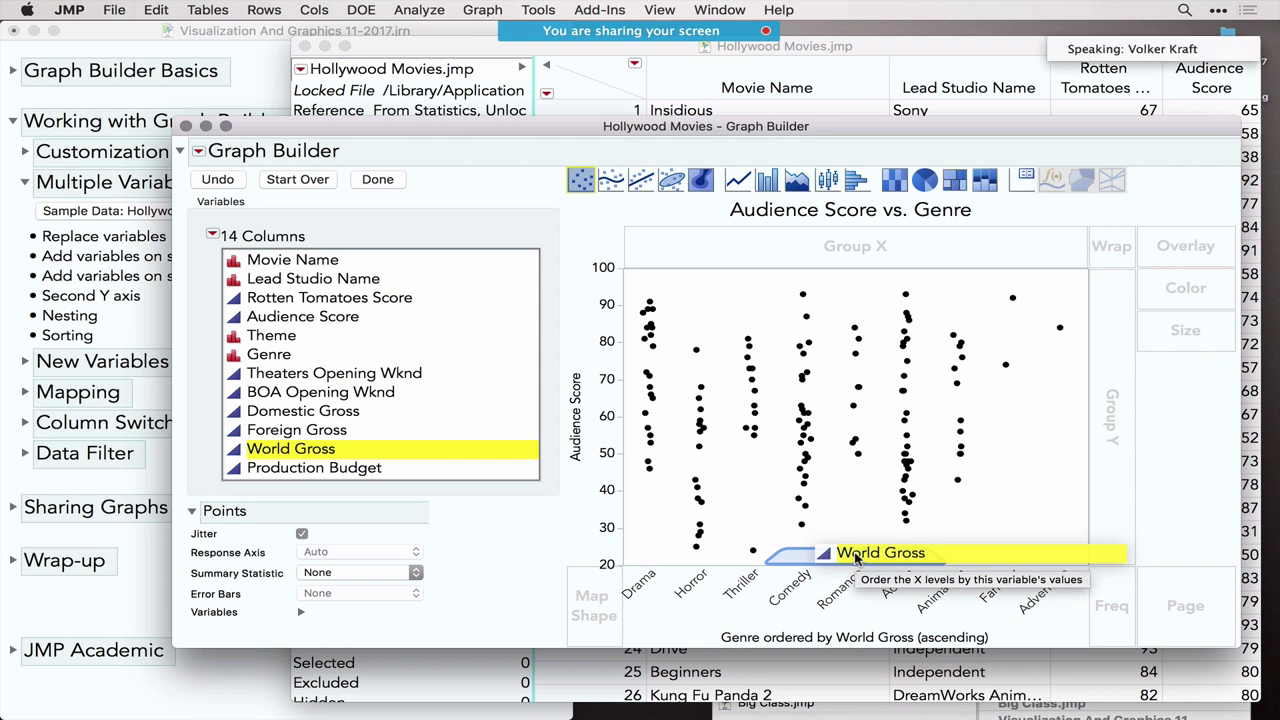
left_click_drag(856, 558, 856, 558)
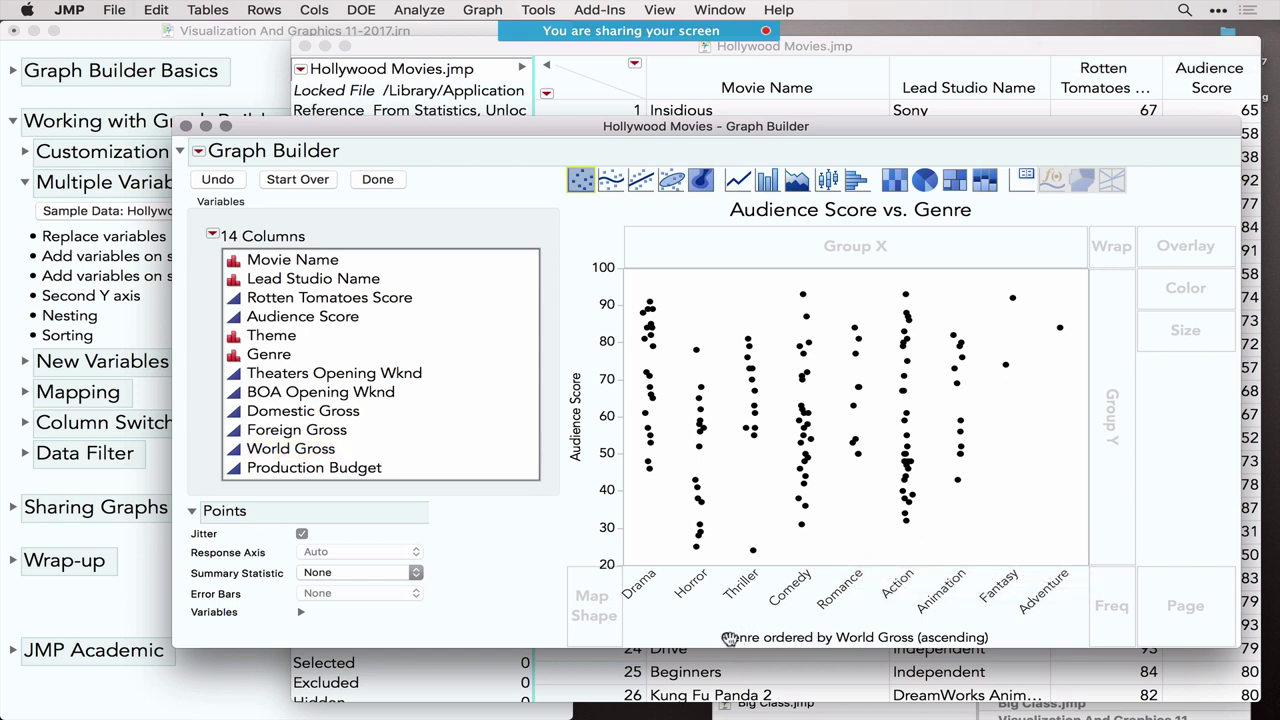
Change the Genre axis ordering to World Gross, descending.
right_click(845, 639)
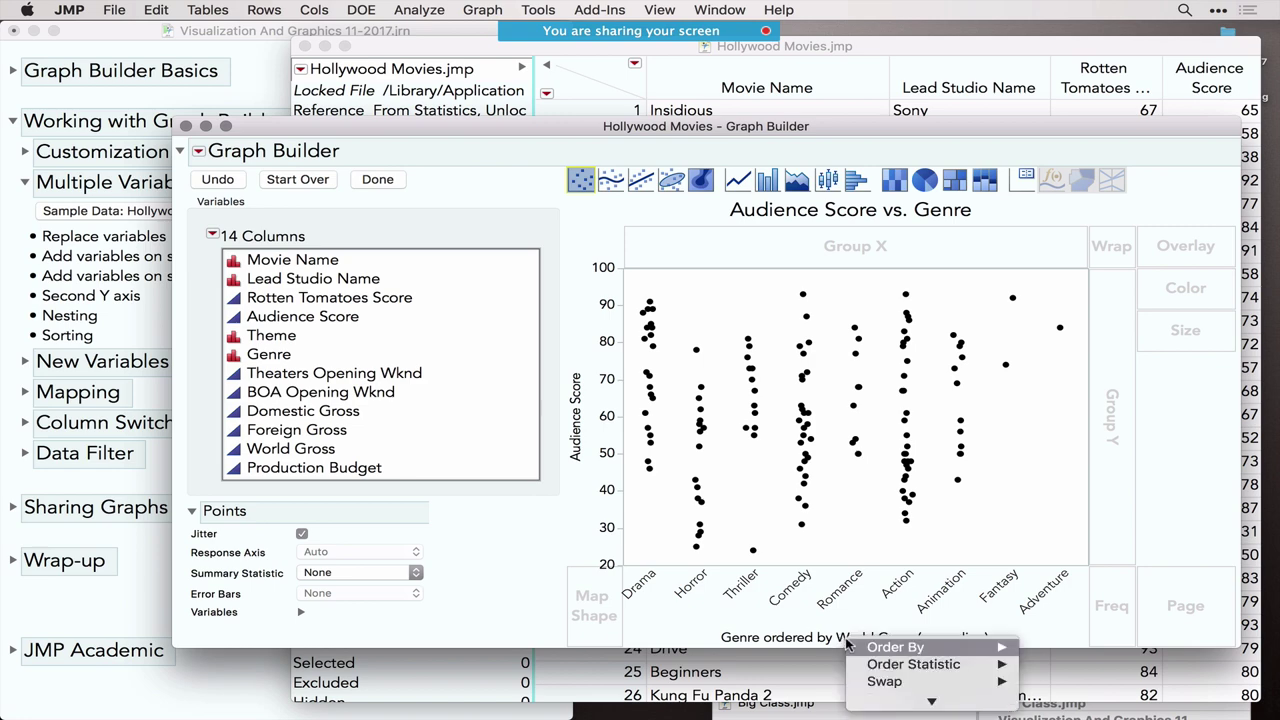
mouse_move(895, 647)
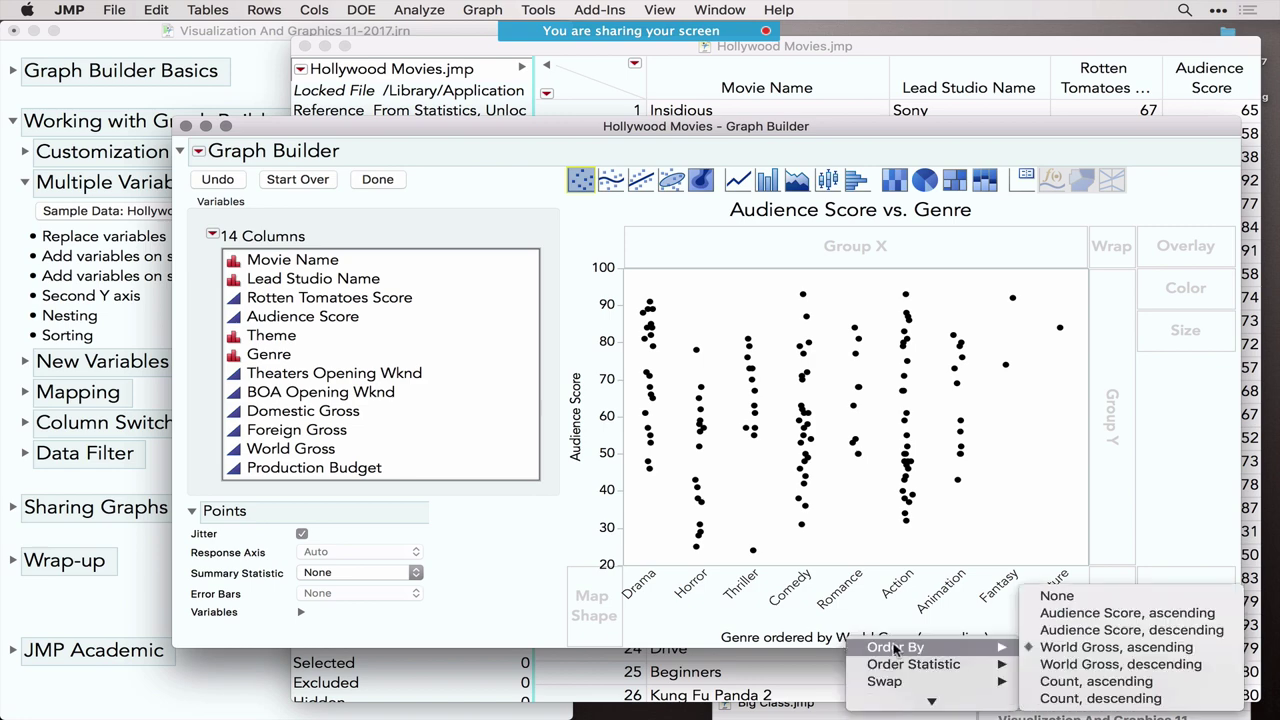
left_click(1107, 666)
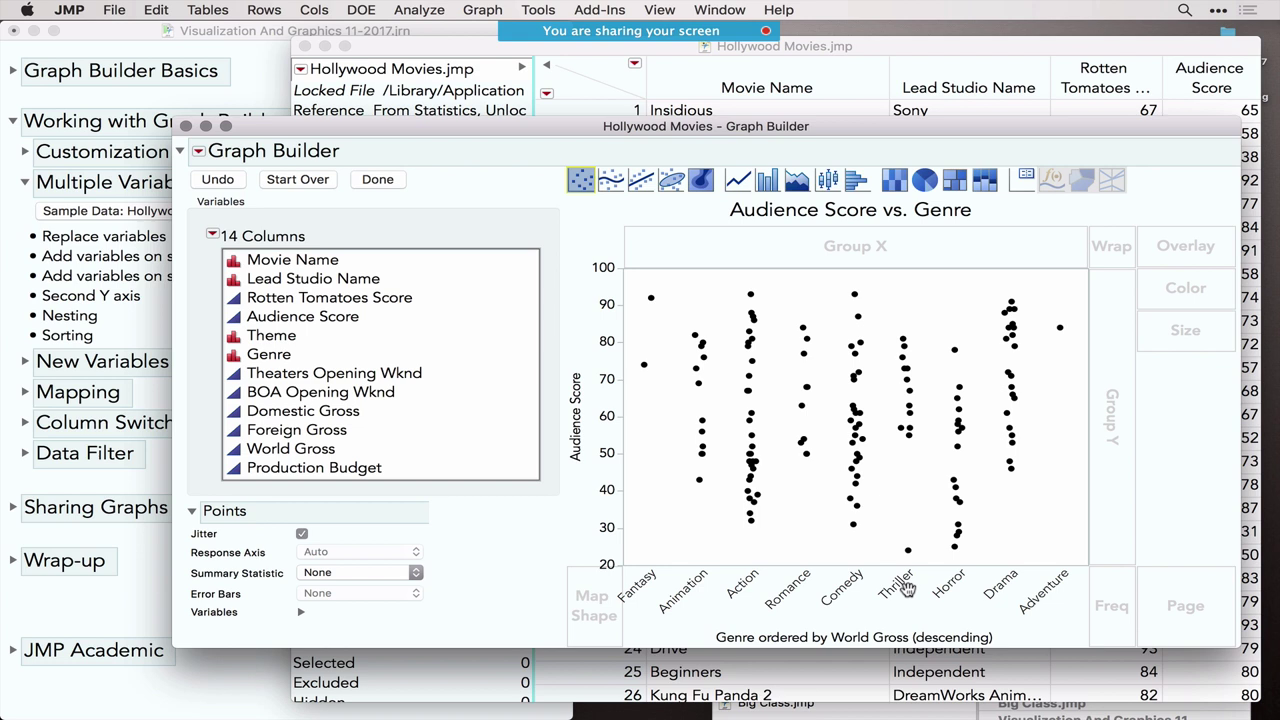
Close the Graph Builder window and expand the New Variables section in the presentation journal.
left_click(184, 126)
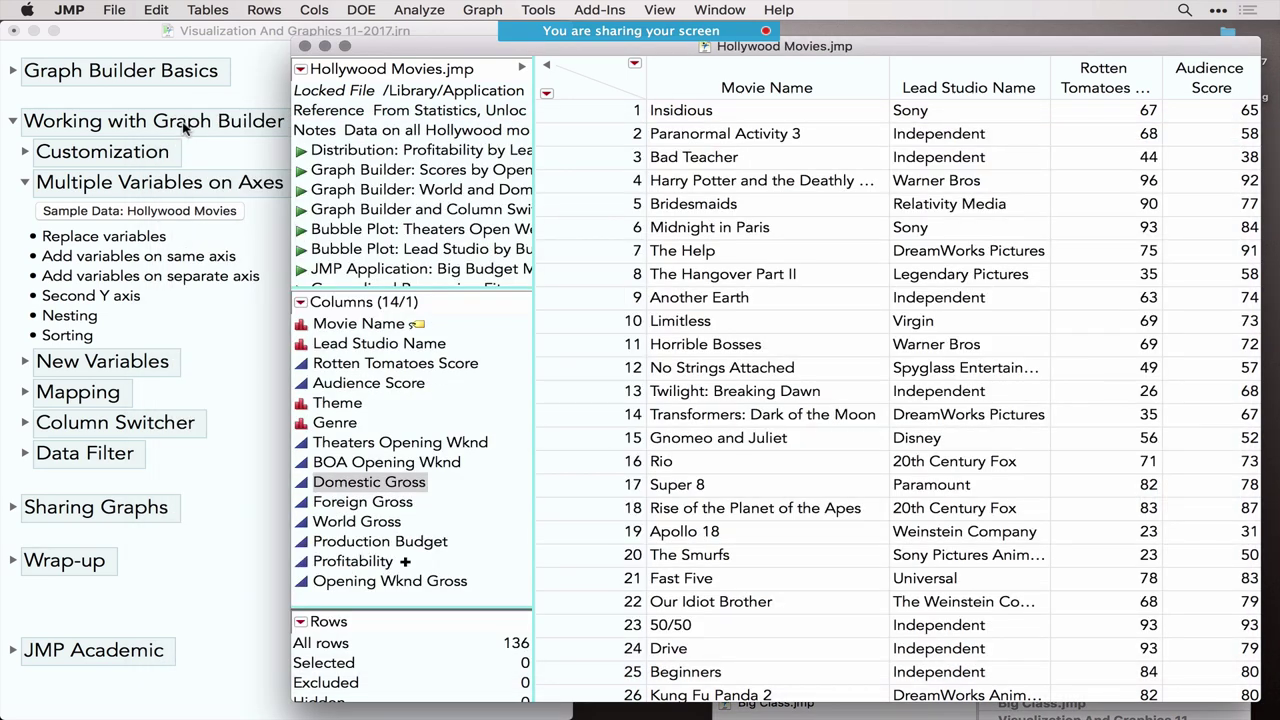
left_click(180, 348)
left_click(24, 362)
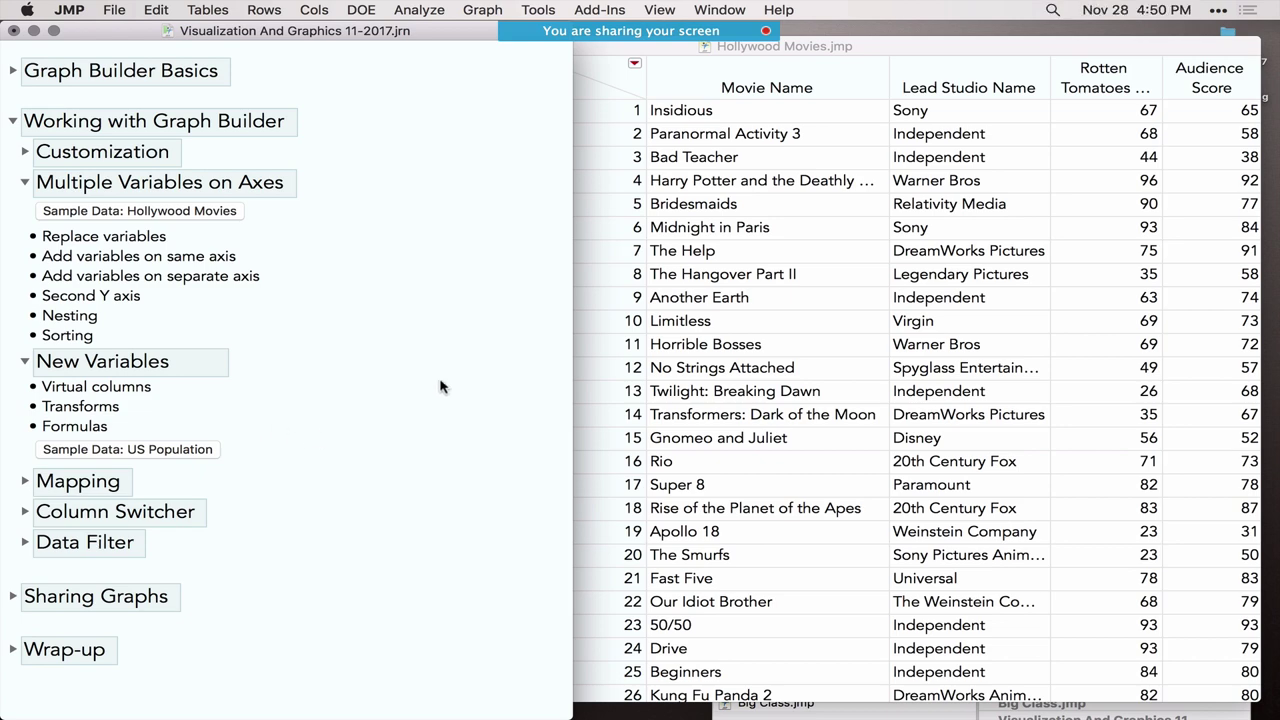
Bring the Hollywood Movies table forward and launch a new Graph Builder on it, repositioning the window.
left_click(816, 330)
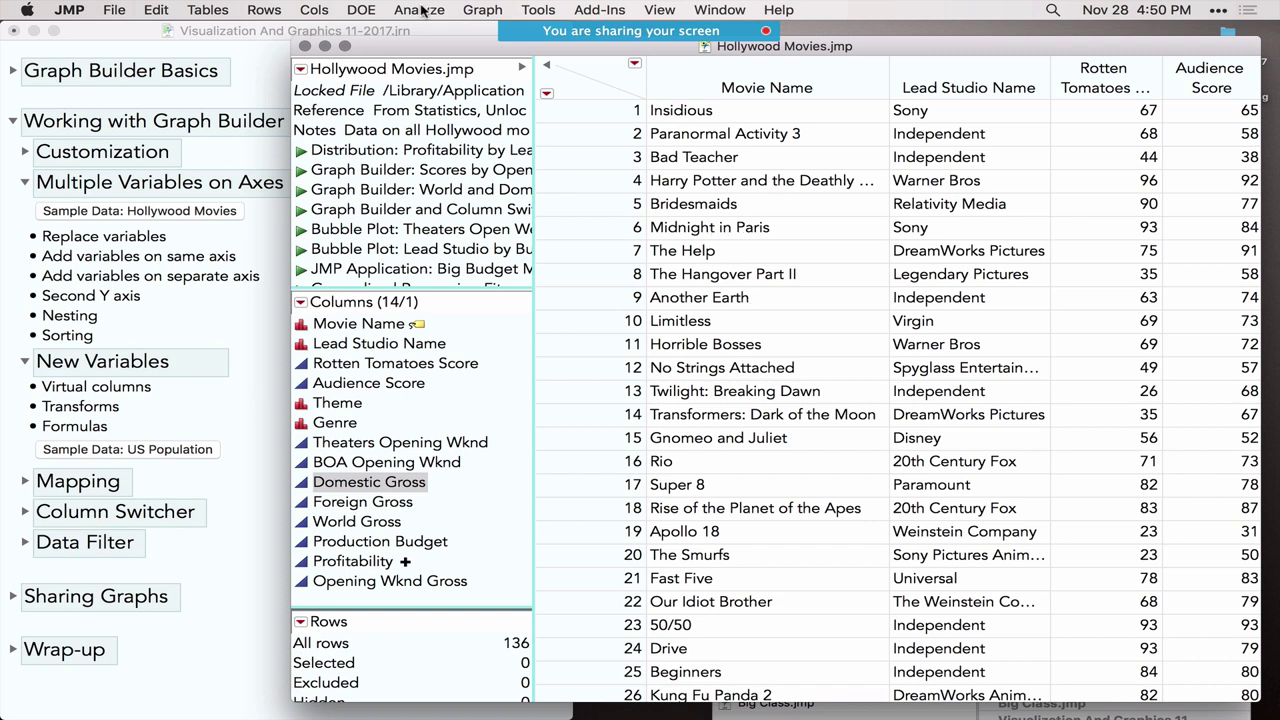
left_click(482, 10)
left_click(493, 36)
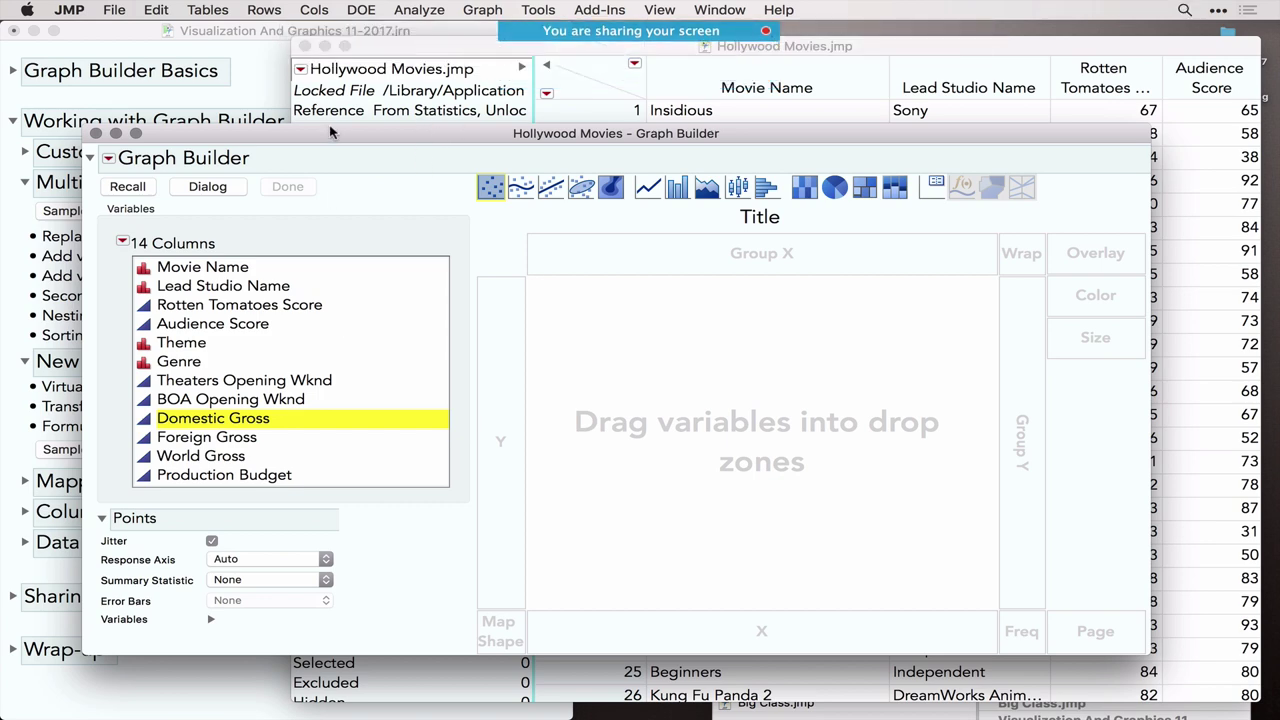
left_click_drag(332, 139, 349, 90)
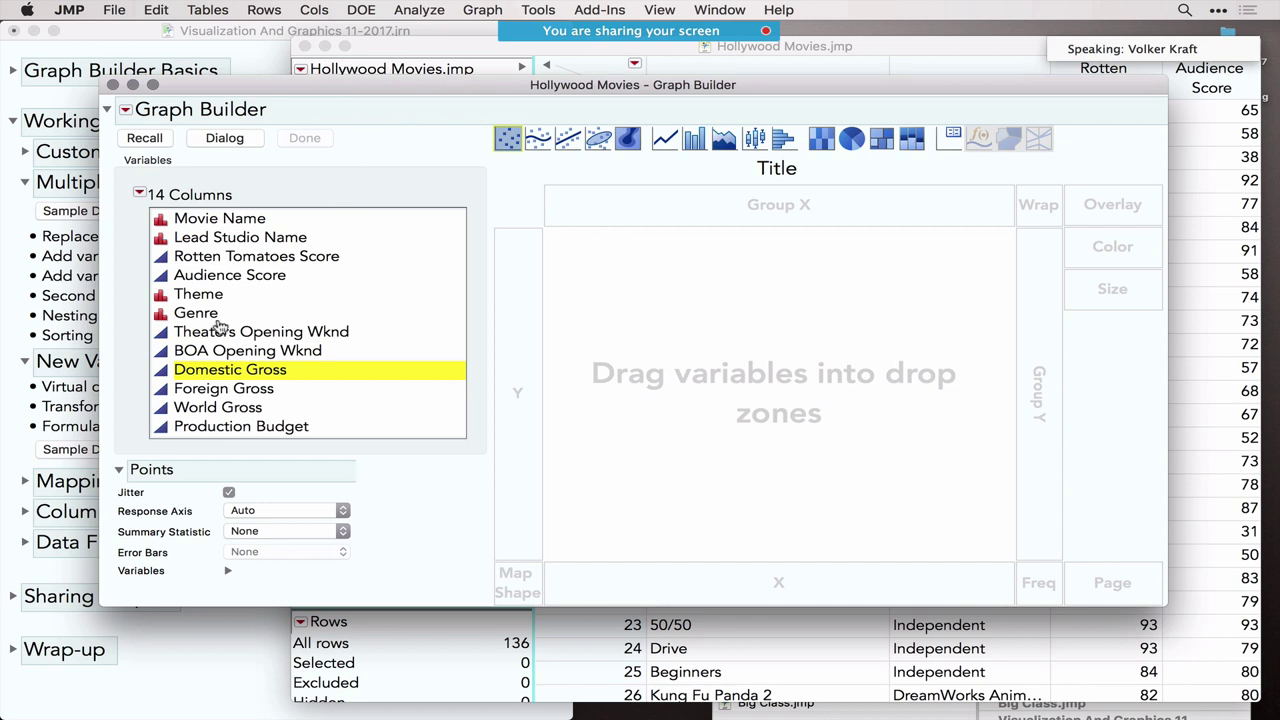
left_click(232, 408)
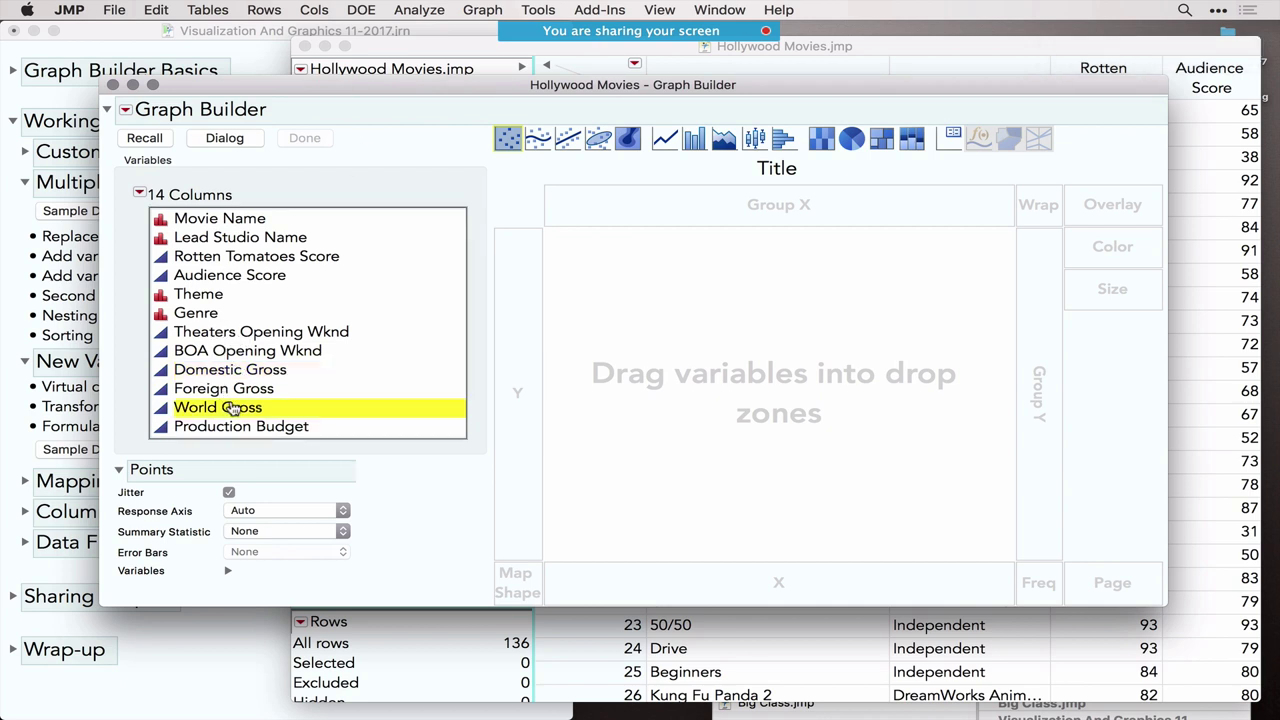
right_click(232, 408)
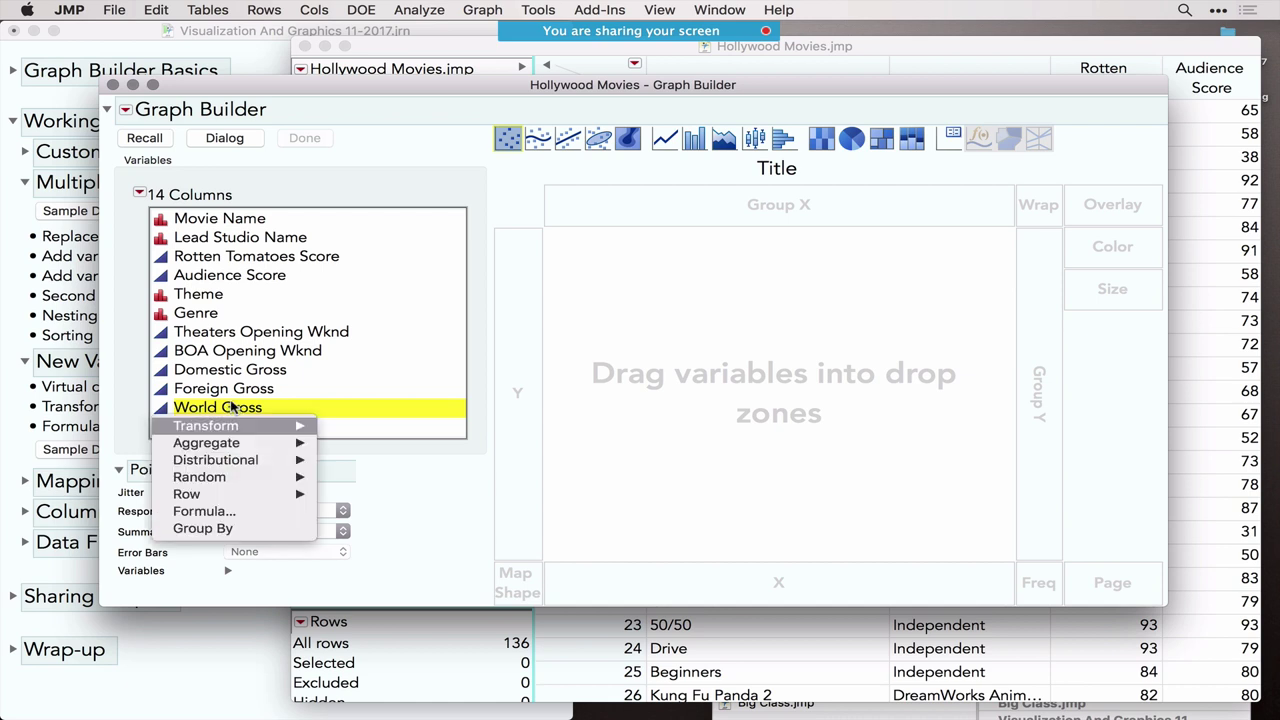
mouse_move(257, 430)
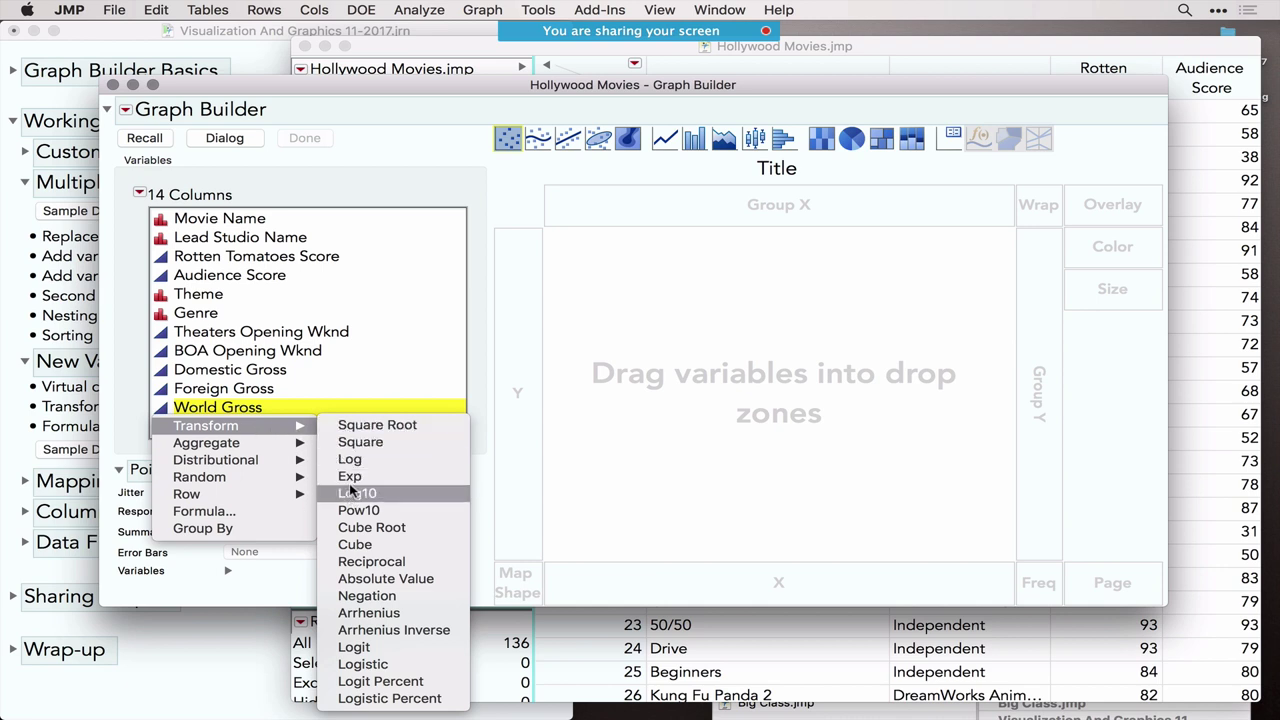
left_click(329, 366)
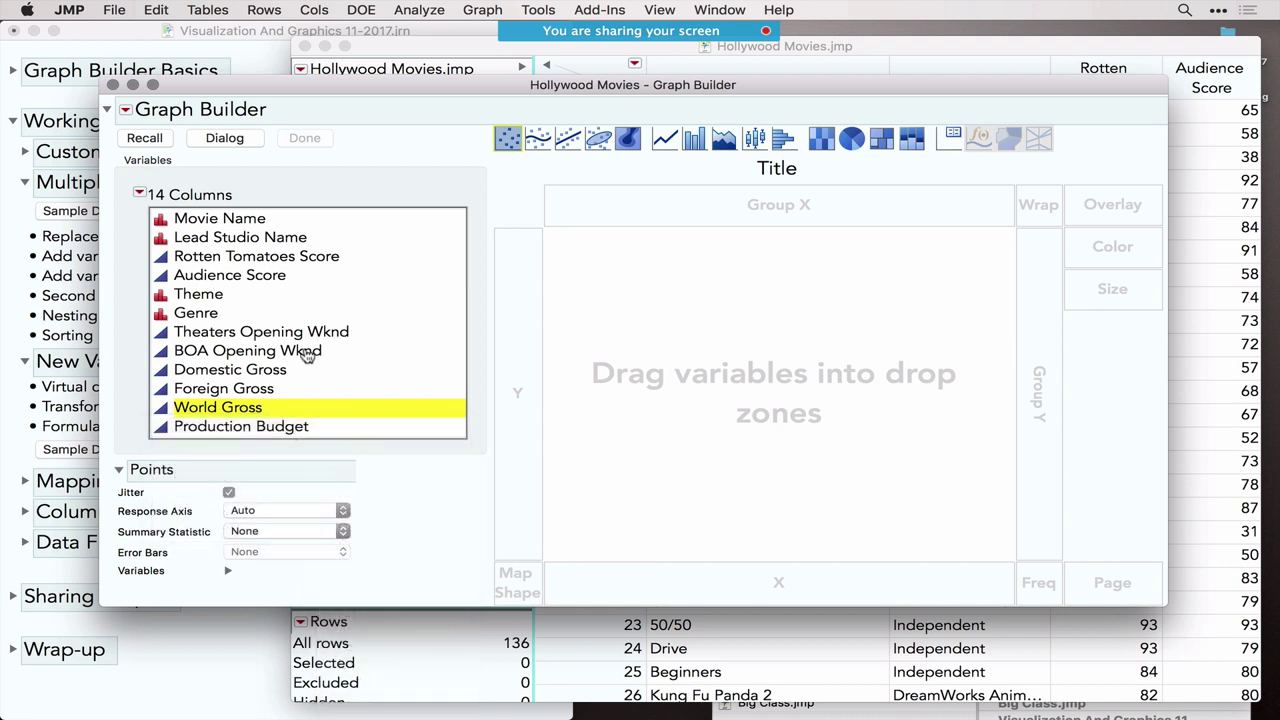
Plot World Gross alone on the X axis.
left_click(226, 373)
left_click(222, 393, "shift")
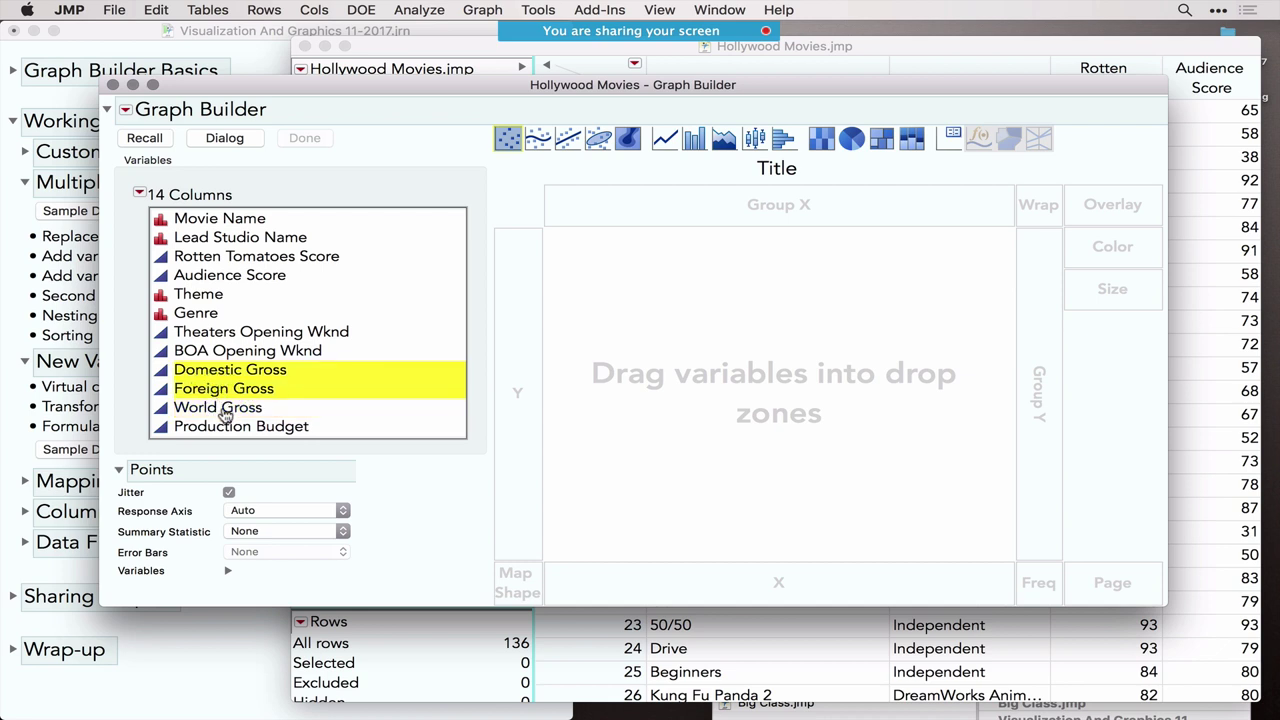
left_click_drag(226, 414, 803, 593)
Combine Domestic Gross and Foreign Gross into a new virtual column using Sum.
left_click(268, 370)
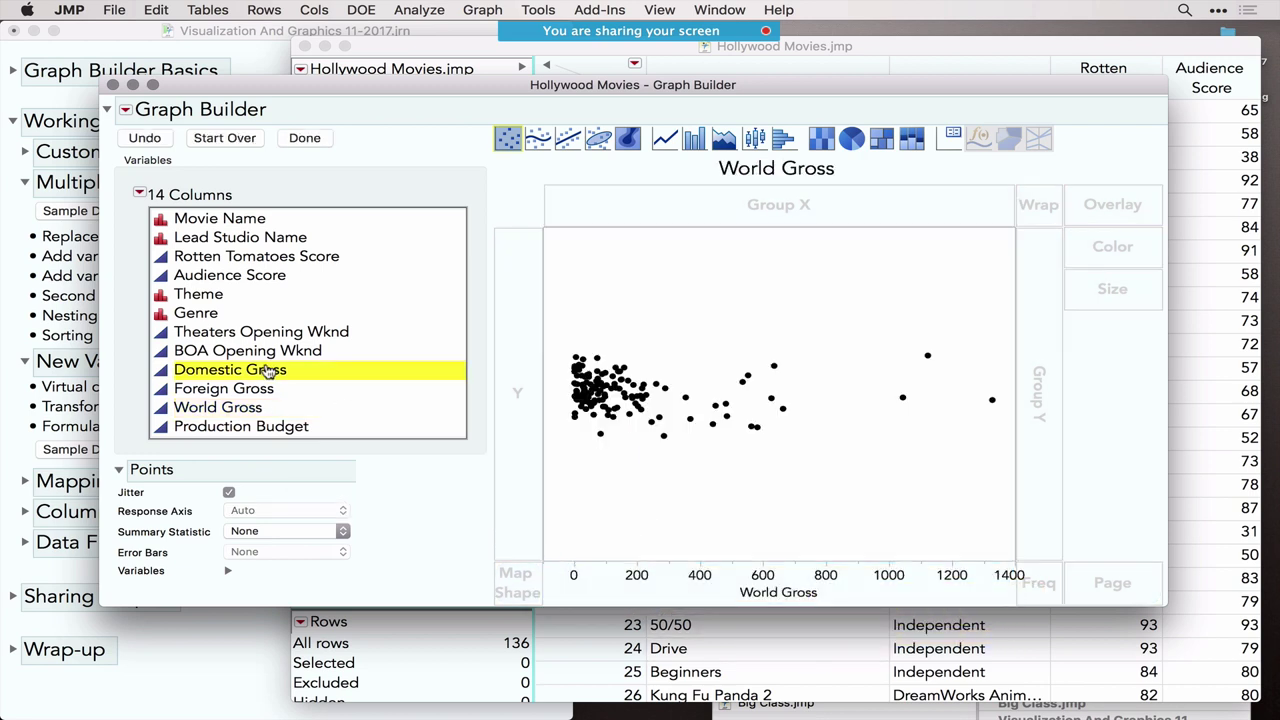
left_click(238, 393, "shift")
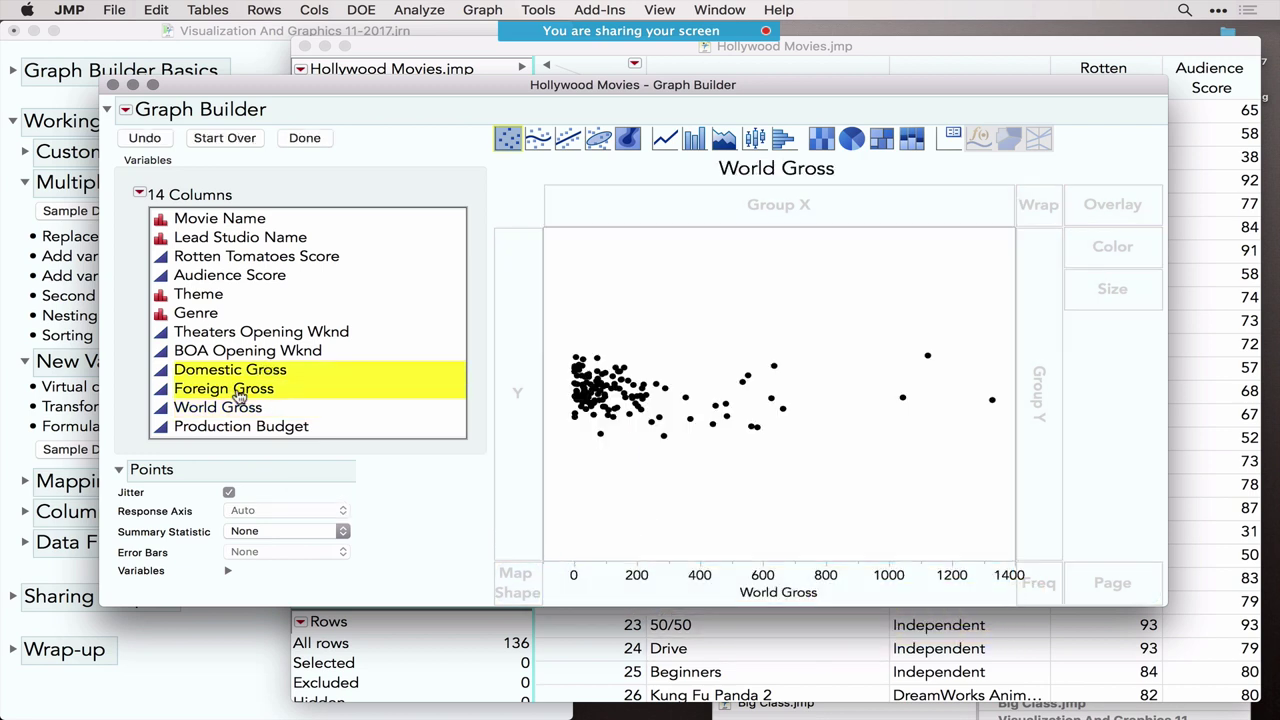
right_click(239, 396)
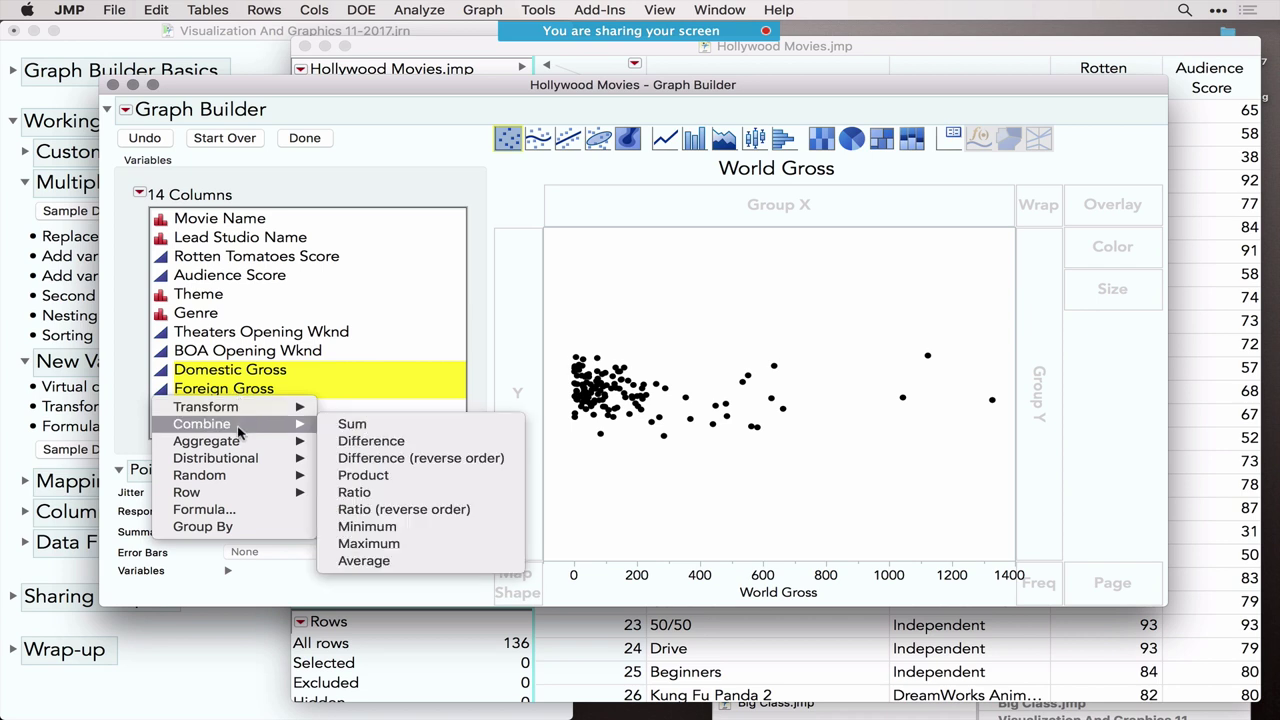
left_click(352, 424)
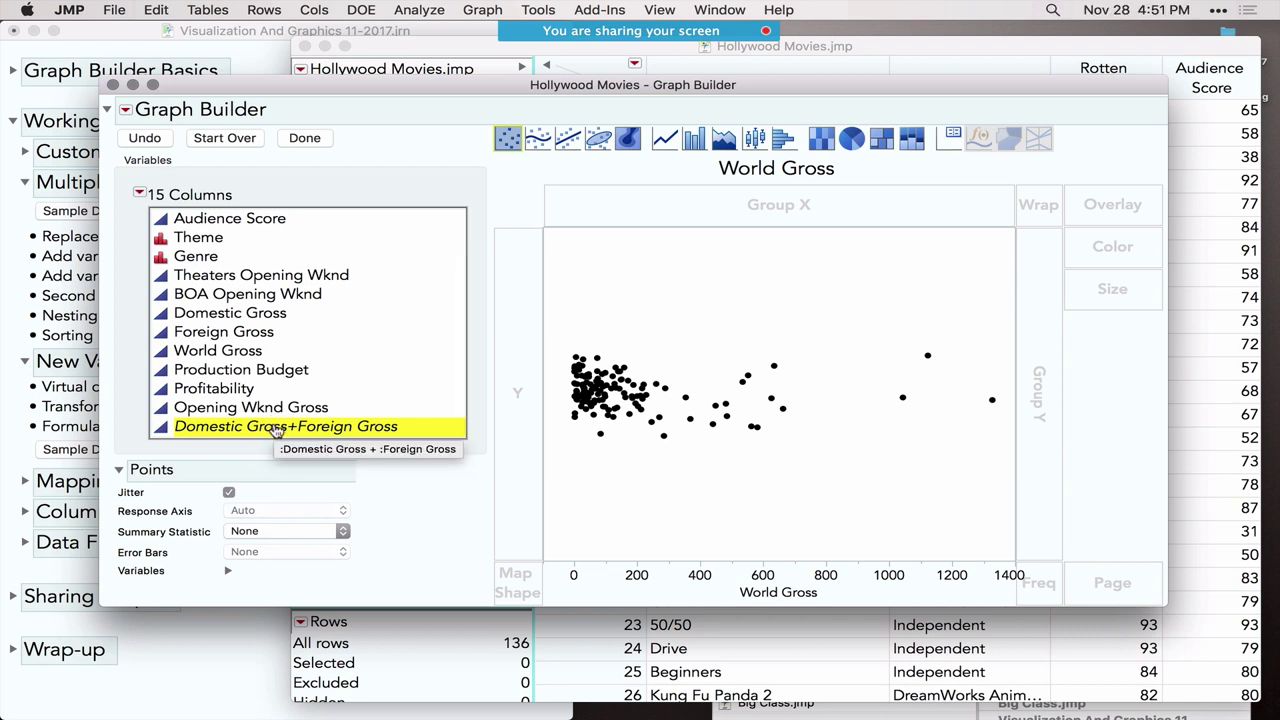
Plot the Domestic Gross+Foreign Gross virtual column on the Y axis against World Gross.
right_click(276, 430)
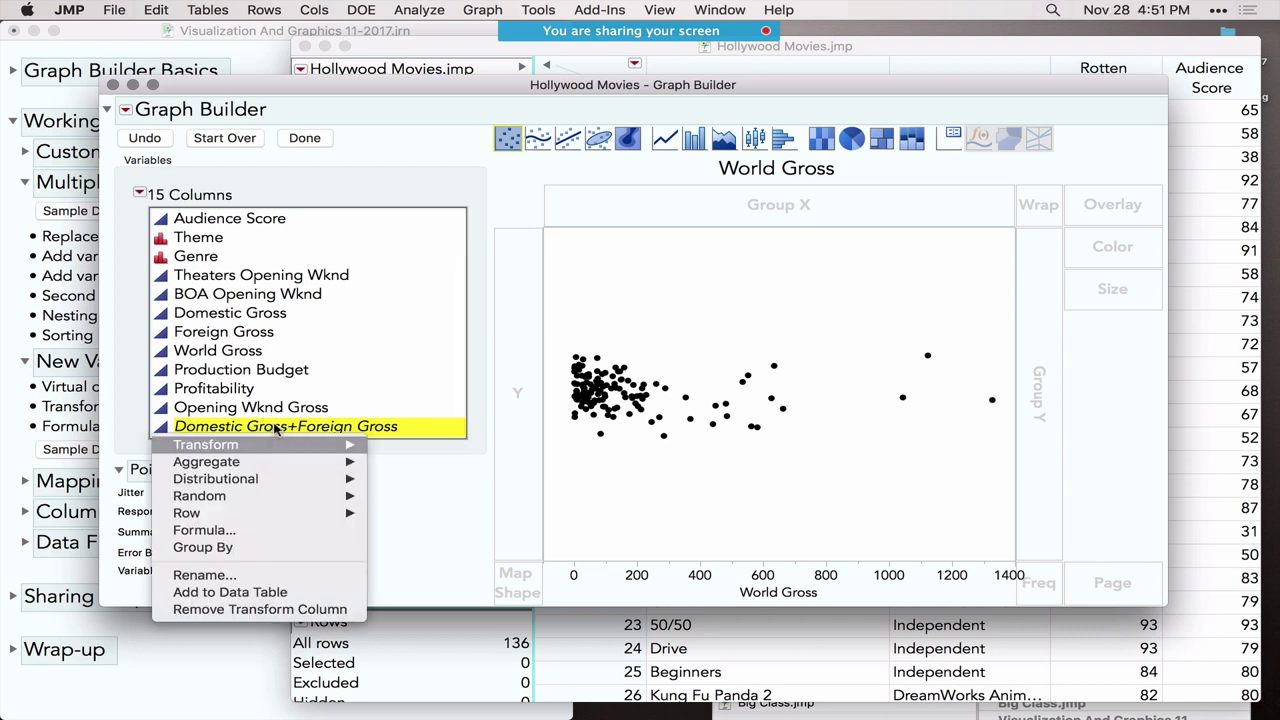
left_click(285, 592)
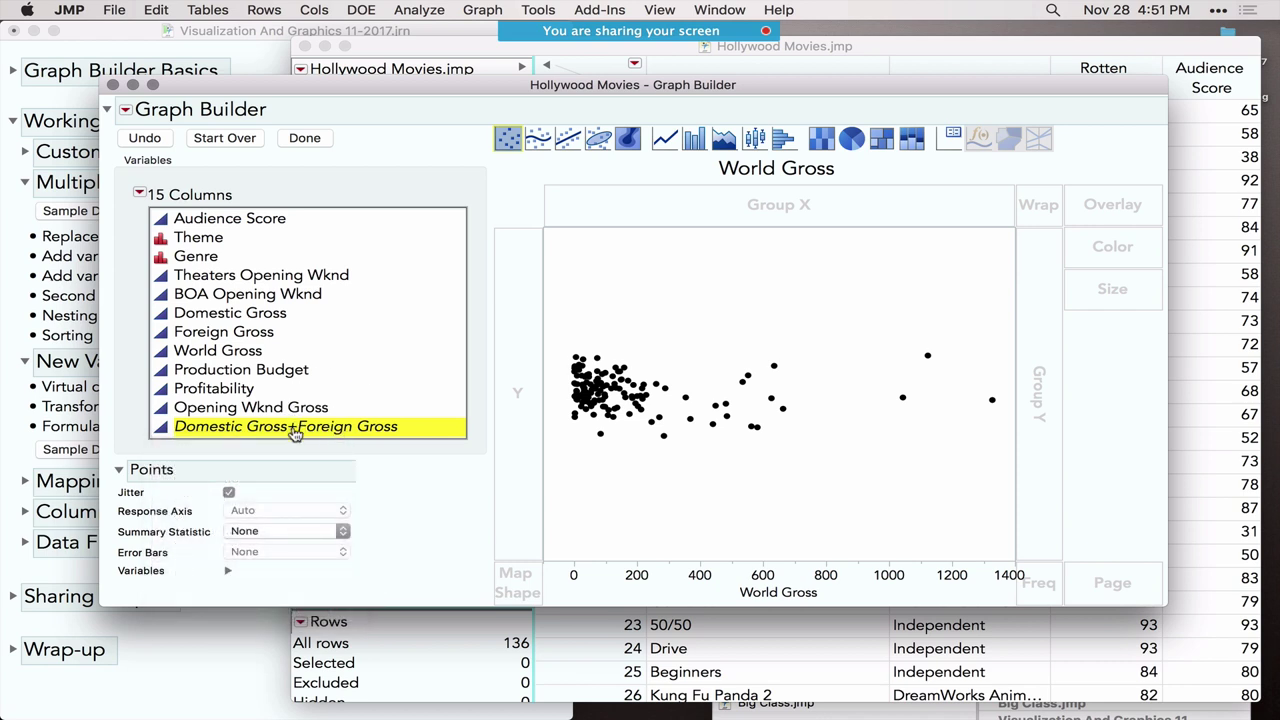
left_click_drag(295, 433, 490, 380)
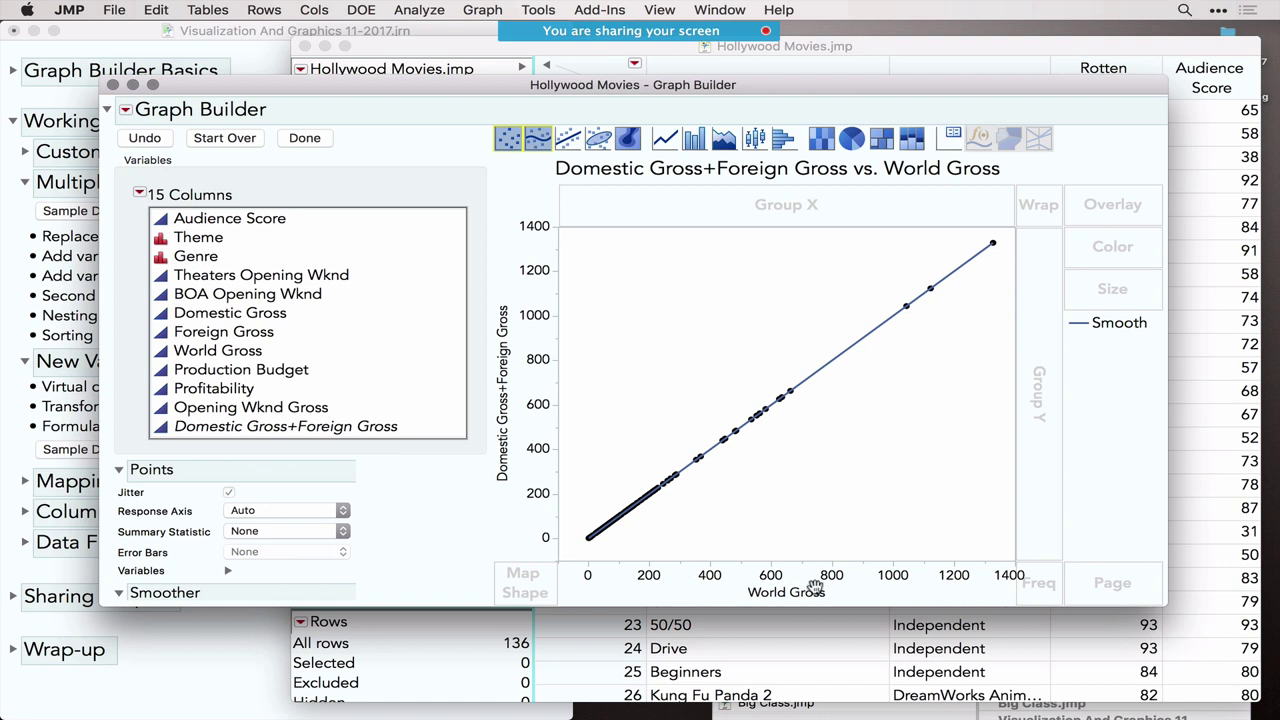
Close the Graph Builder window and open the US Population sample data from the journal, moving its table beside the outline.
left_click(113, 86)
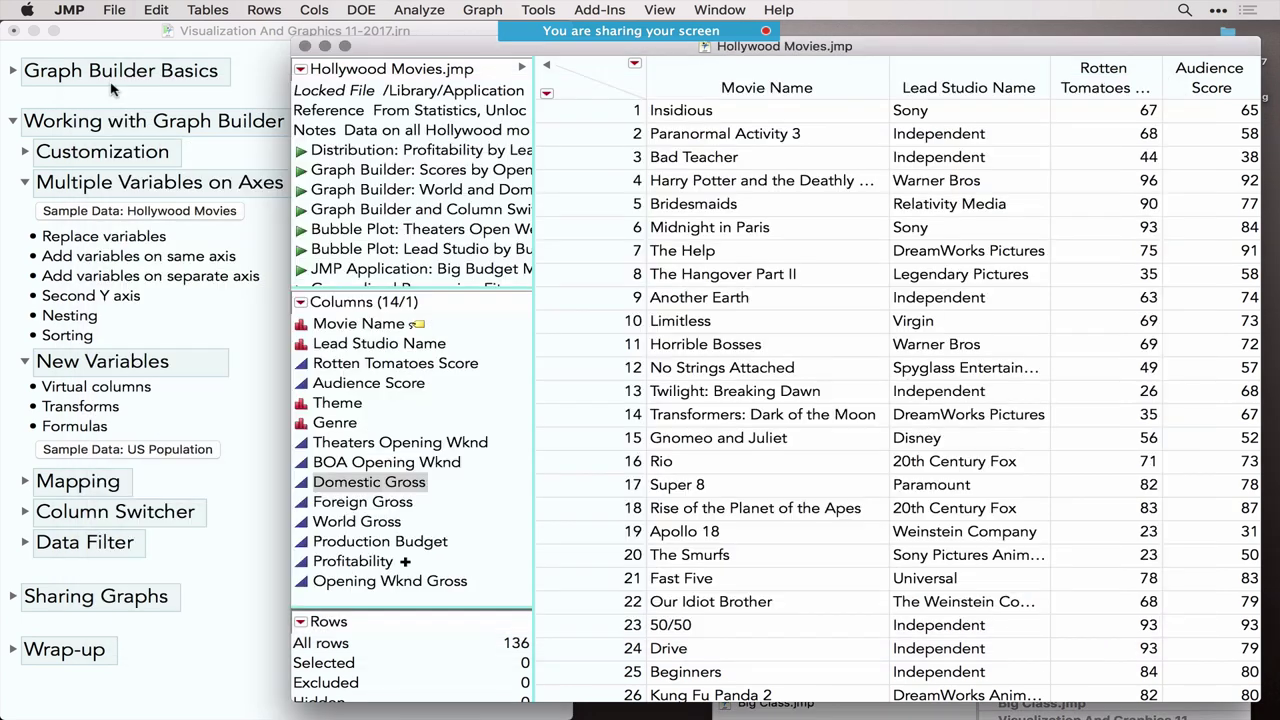
left_click(80, 452)
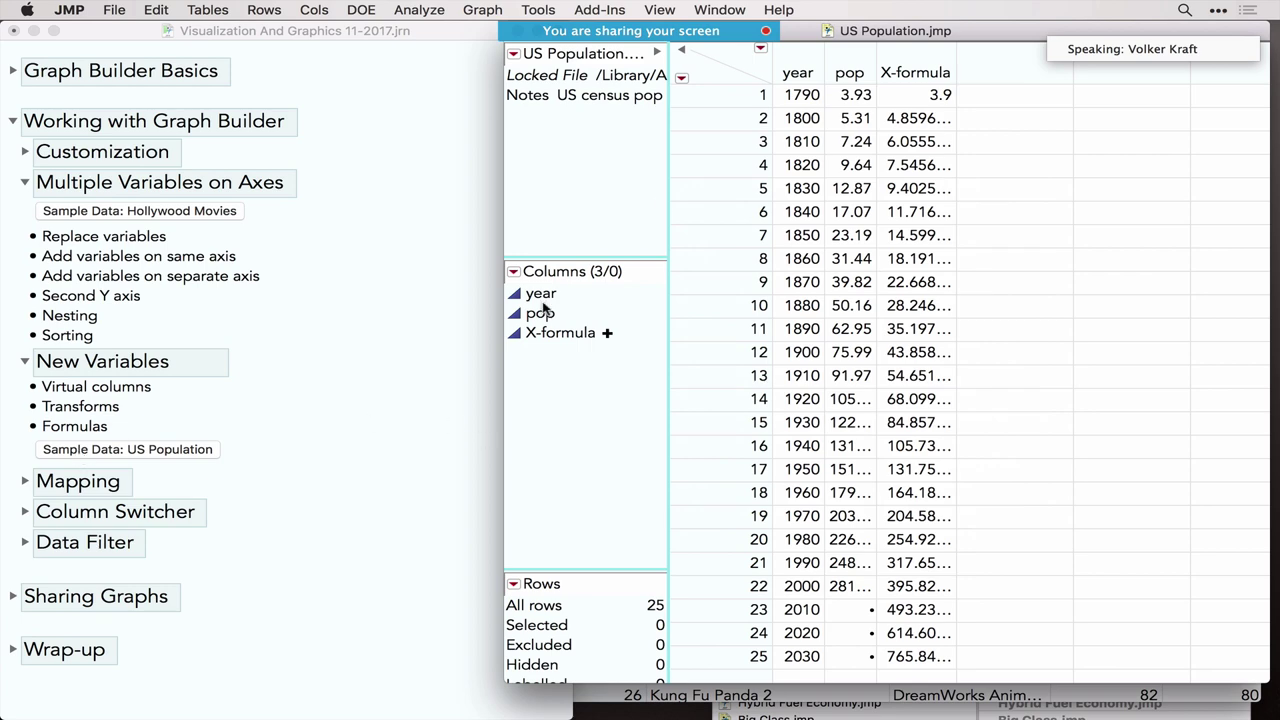
left_click_drag(938, 31, 783, 45)
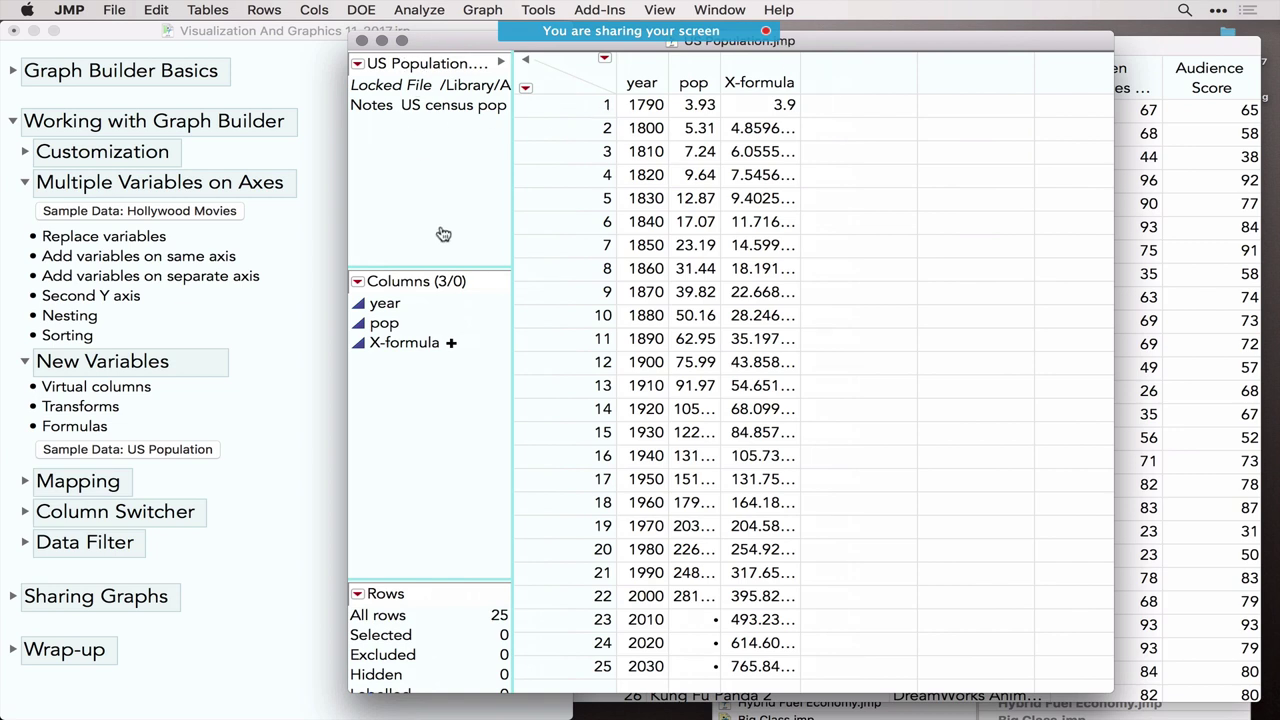
Examine the year, pop and X-formula columns and view the formula behind X-formula.
left_click(635, 79)
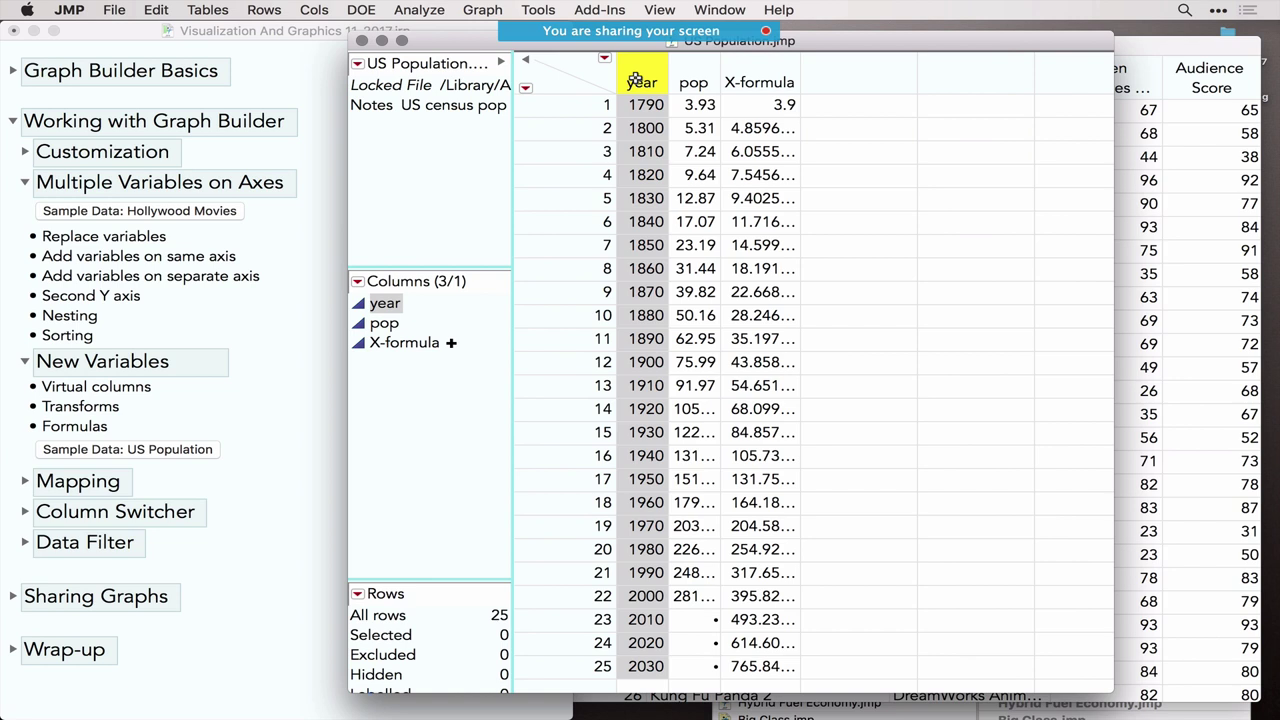
left_click(700, 69)
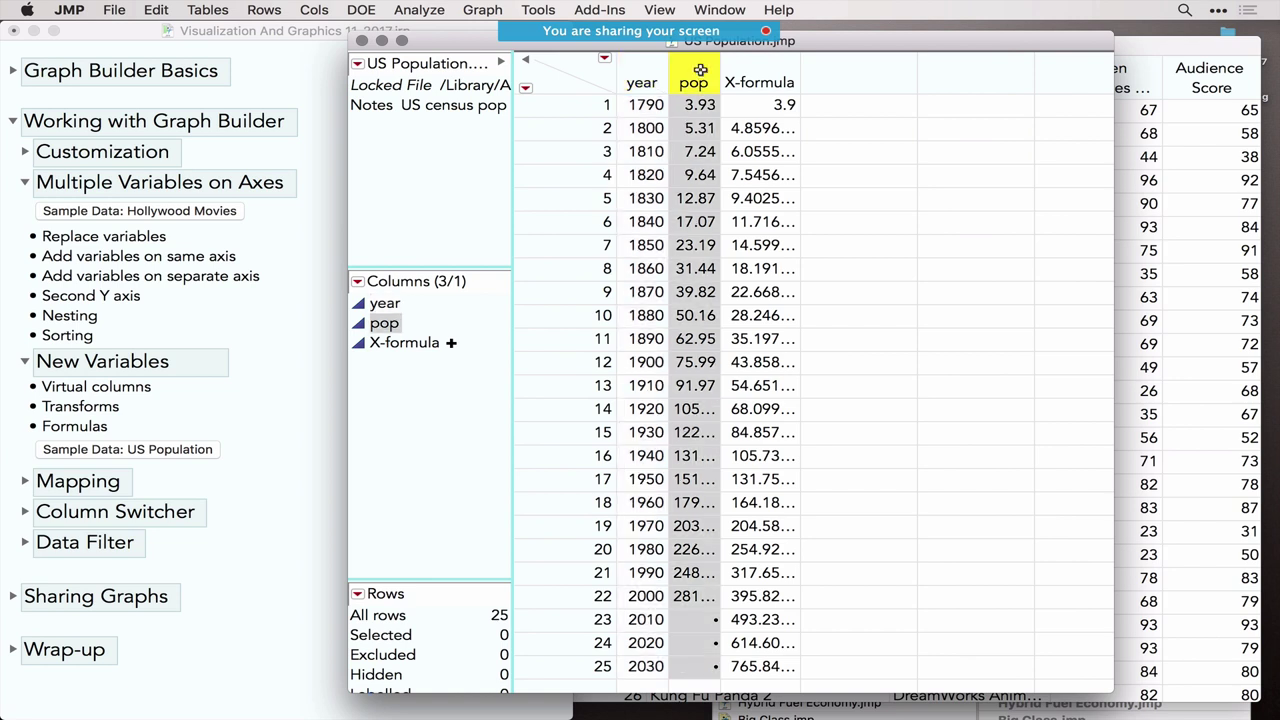
left_click(768, 75)
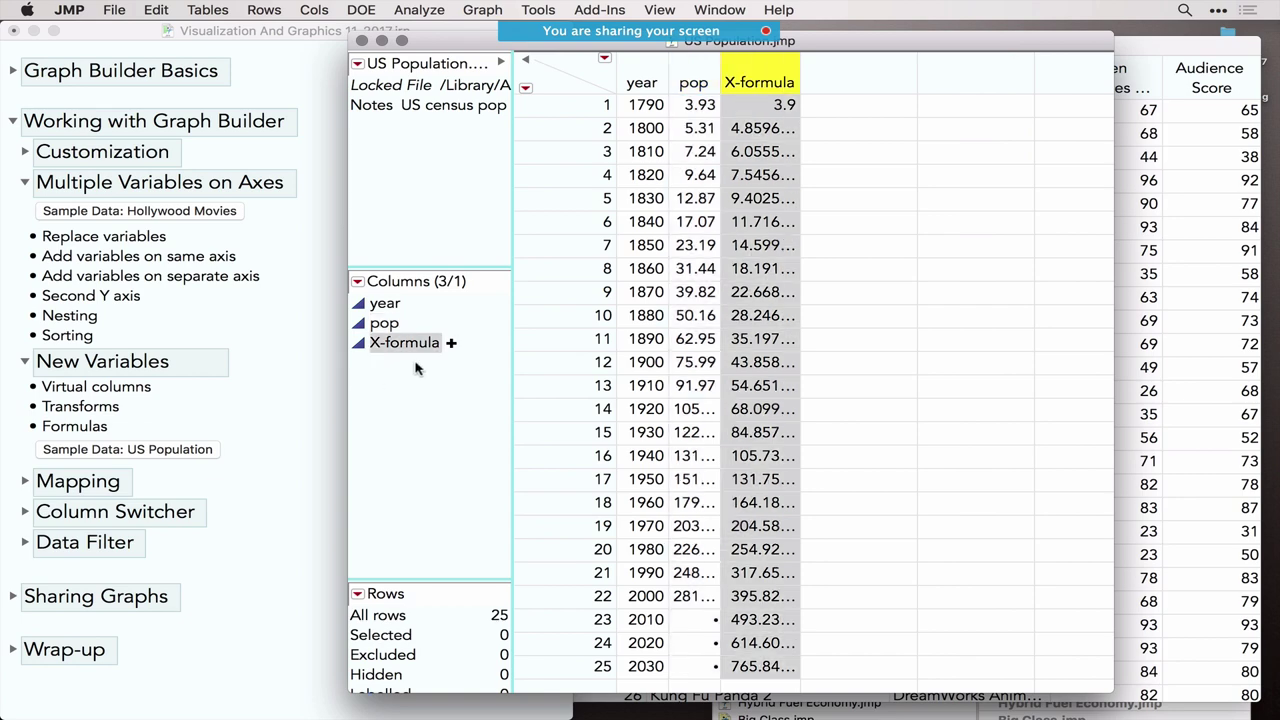
left_click(451, 343)
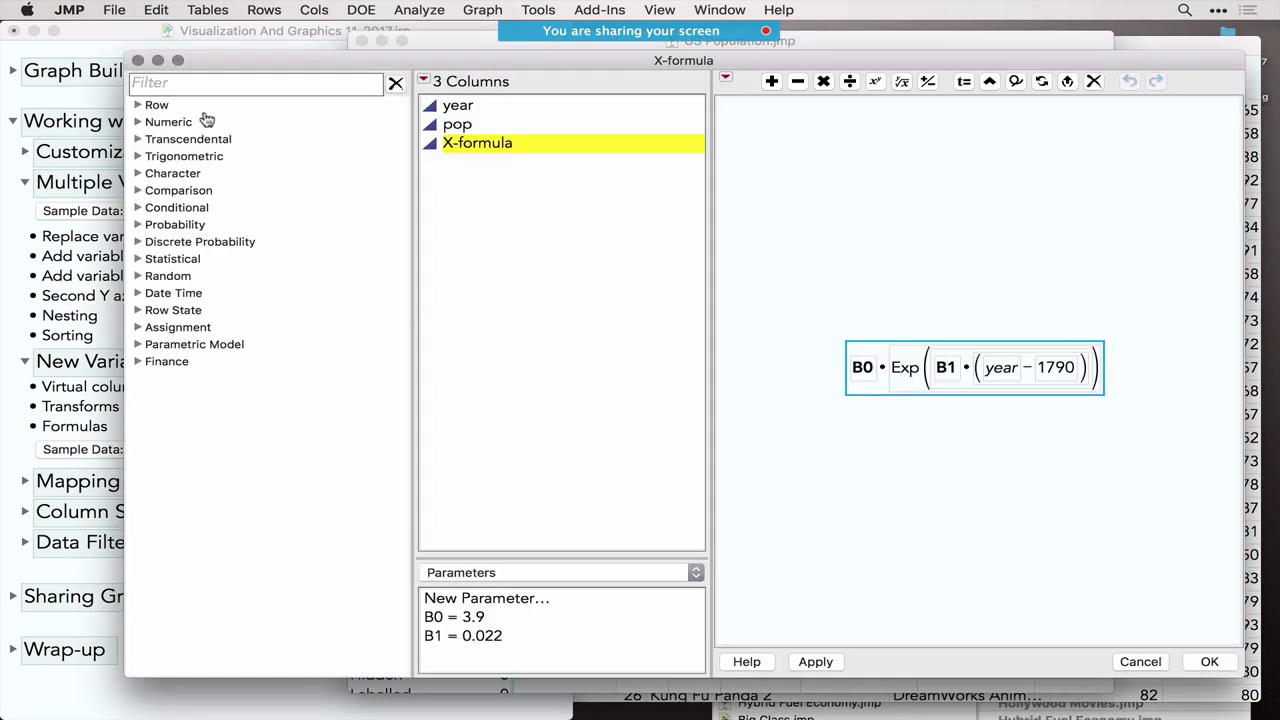
left_click(138, 61)
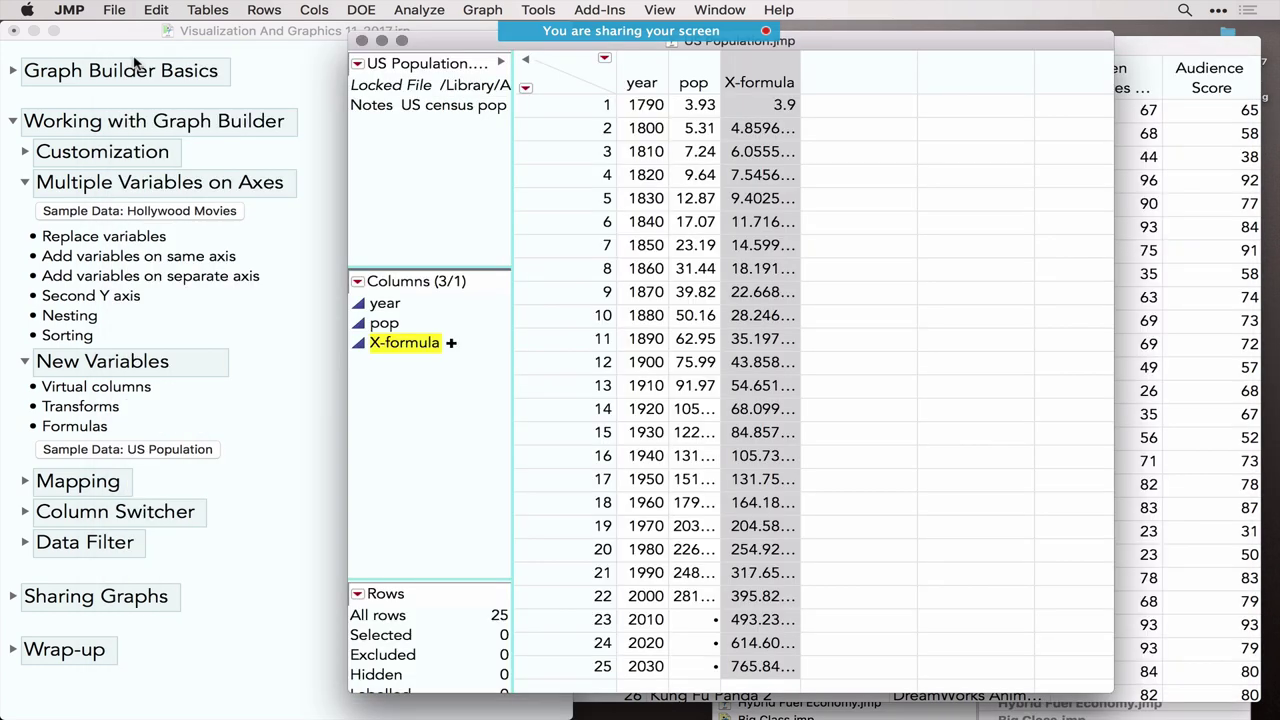
Launch Graph Builder on the US Population table and plot X-formula on Y against year on X.
left_click(480, 10)
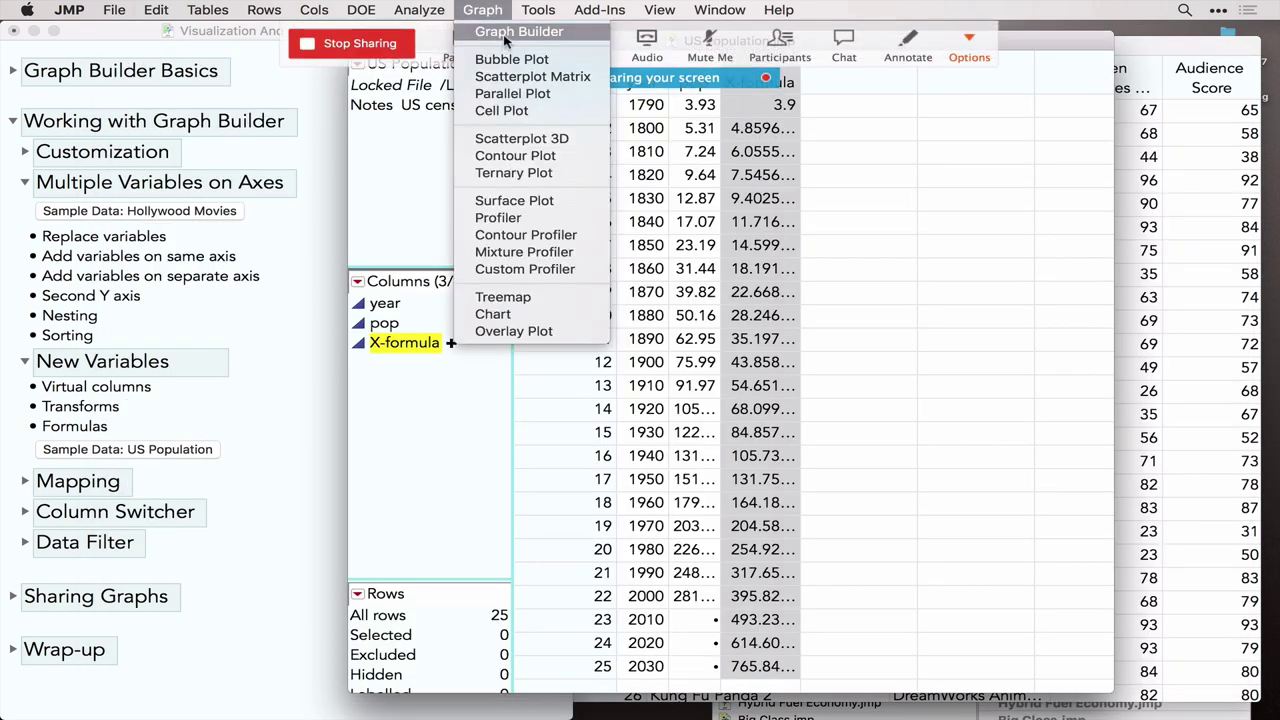
left_click(518, 32)
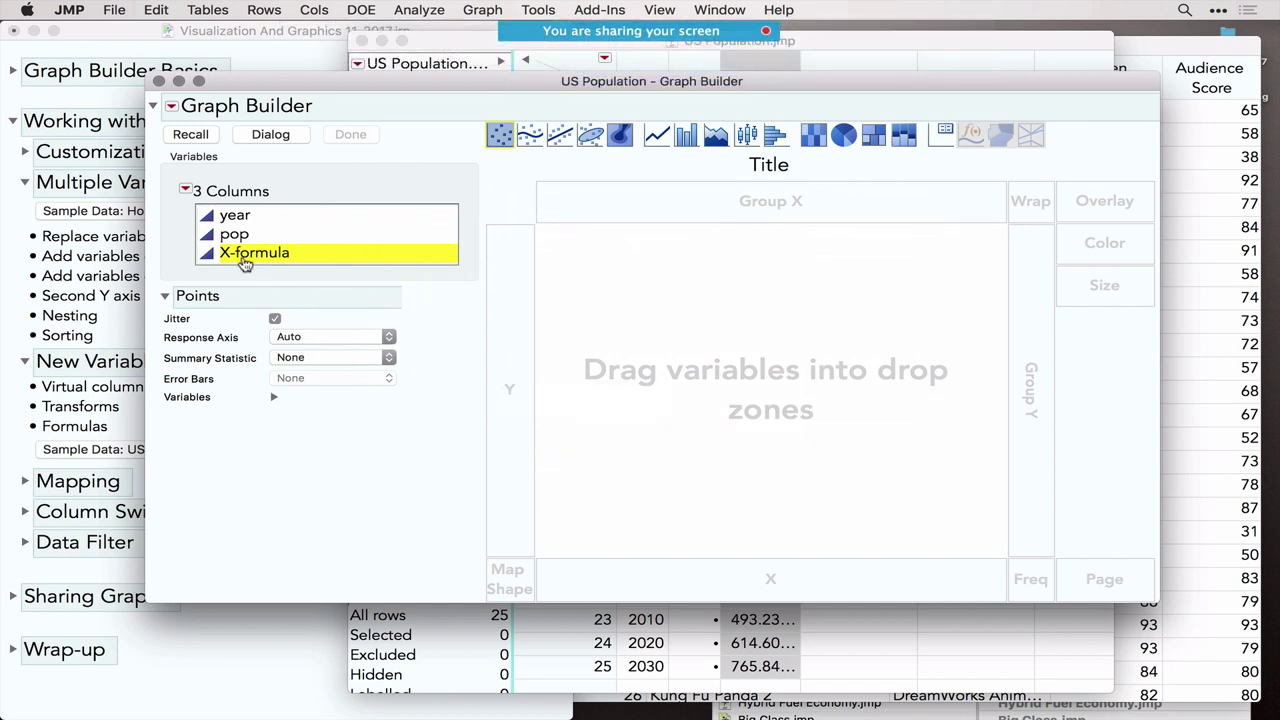
left_click_drag(243, 262, 512, 344)
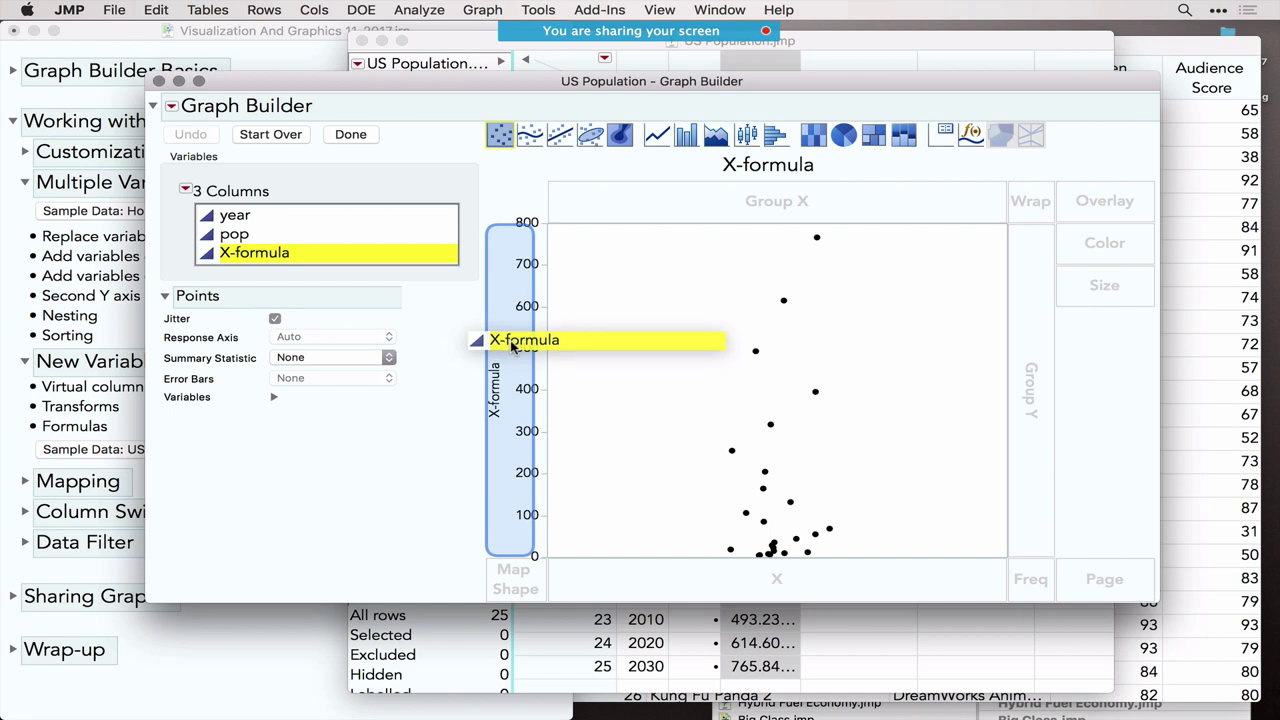
left_click_drag(512, 344, 514, 349)
left_click(240, 219)
left_click_drag(240, 219, 700, 590)
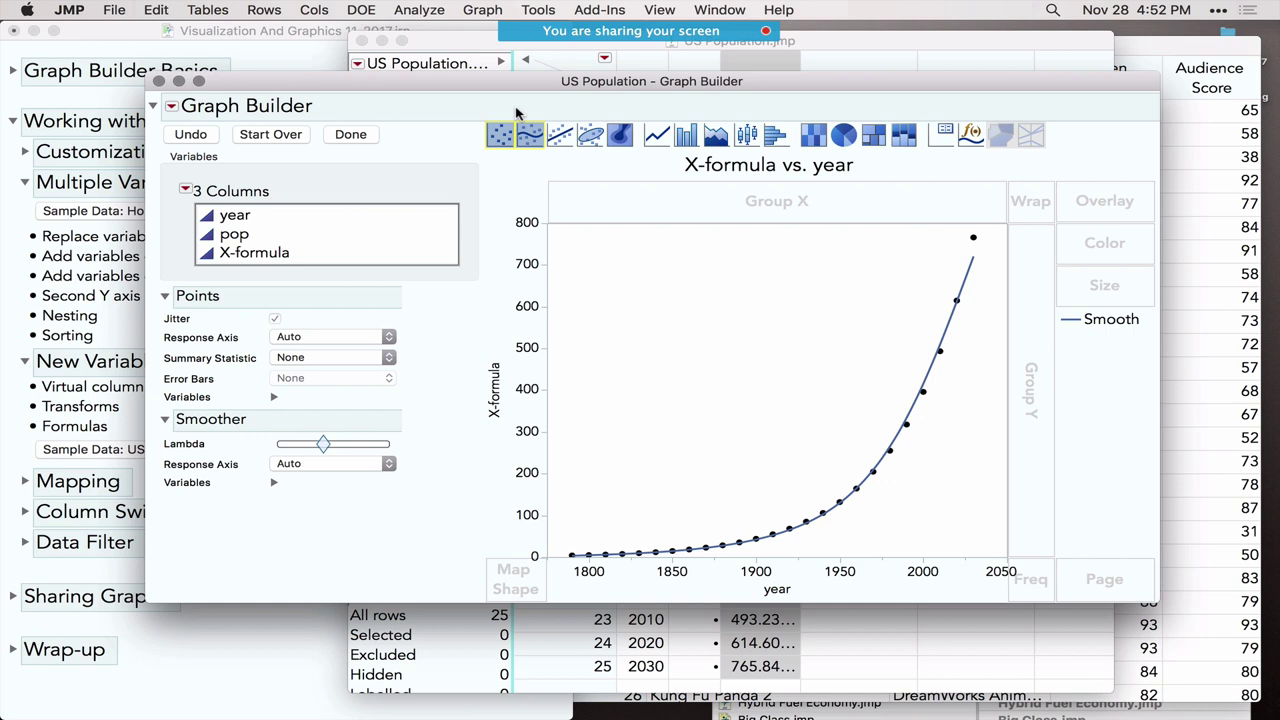
mouse_move(516, 110)
left_mouse_down()
mouse_move(472, 112)
mouse_move(460, 162)
mouse_move(552, 168)
mouse_move(549, 113)
mouse_move(501, 106)
left_mouse_up()
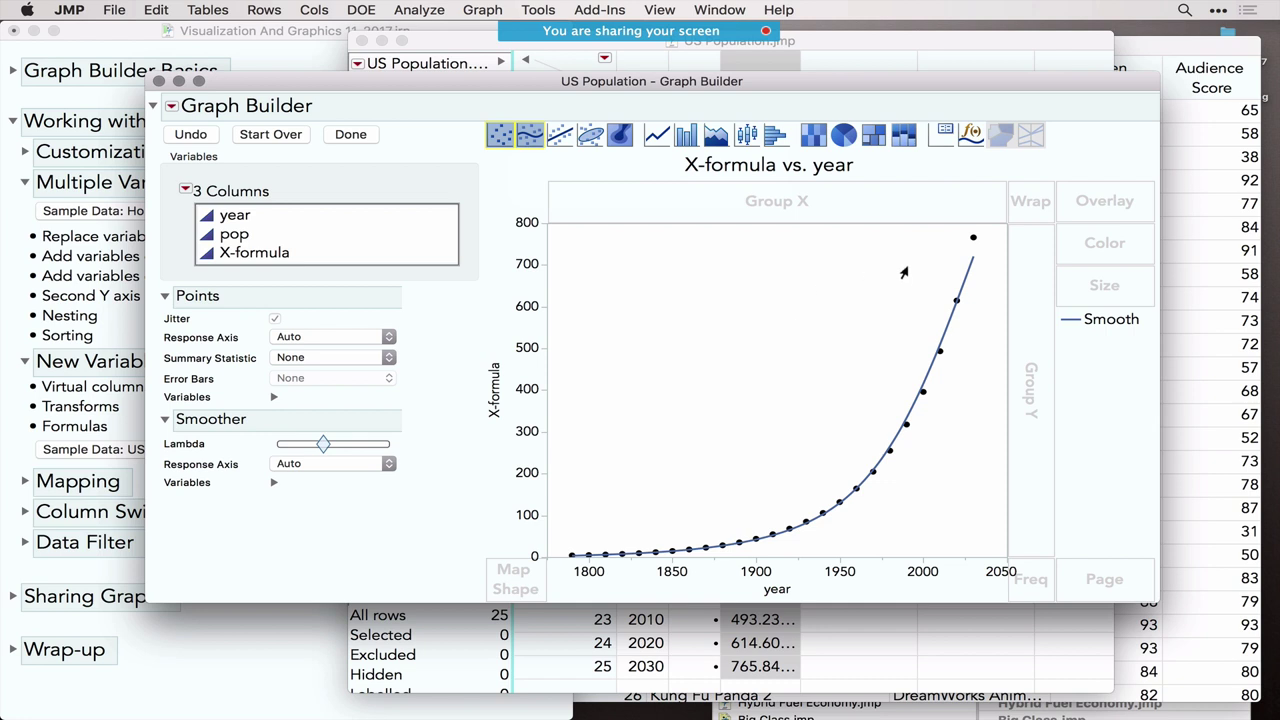
Show the graph with only the Formula element, extending the year axis past 2100 and the X-formula axis past 1200.
left_click(972, 135)
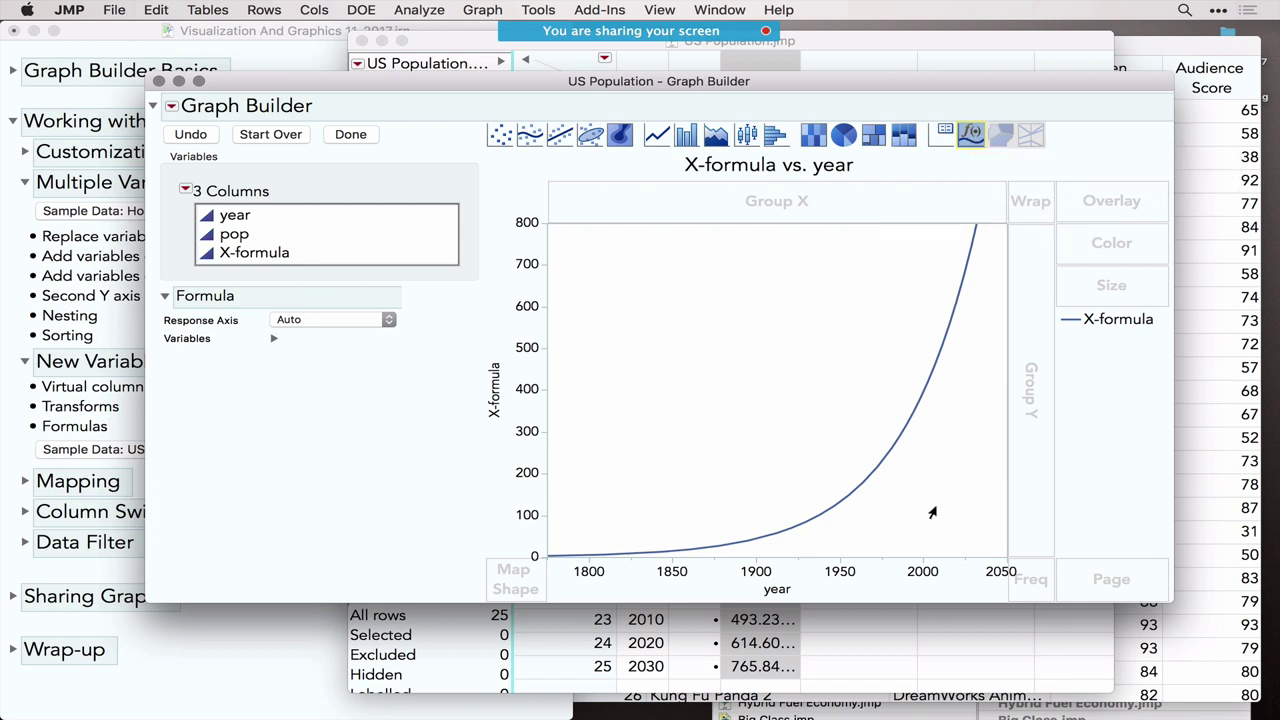
left_click_drag(968, 566, 863, 568)
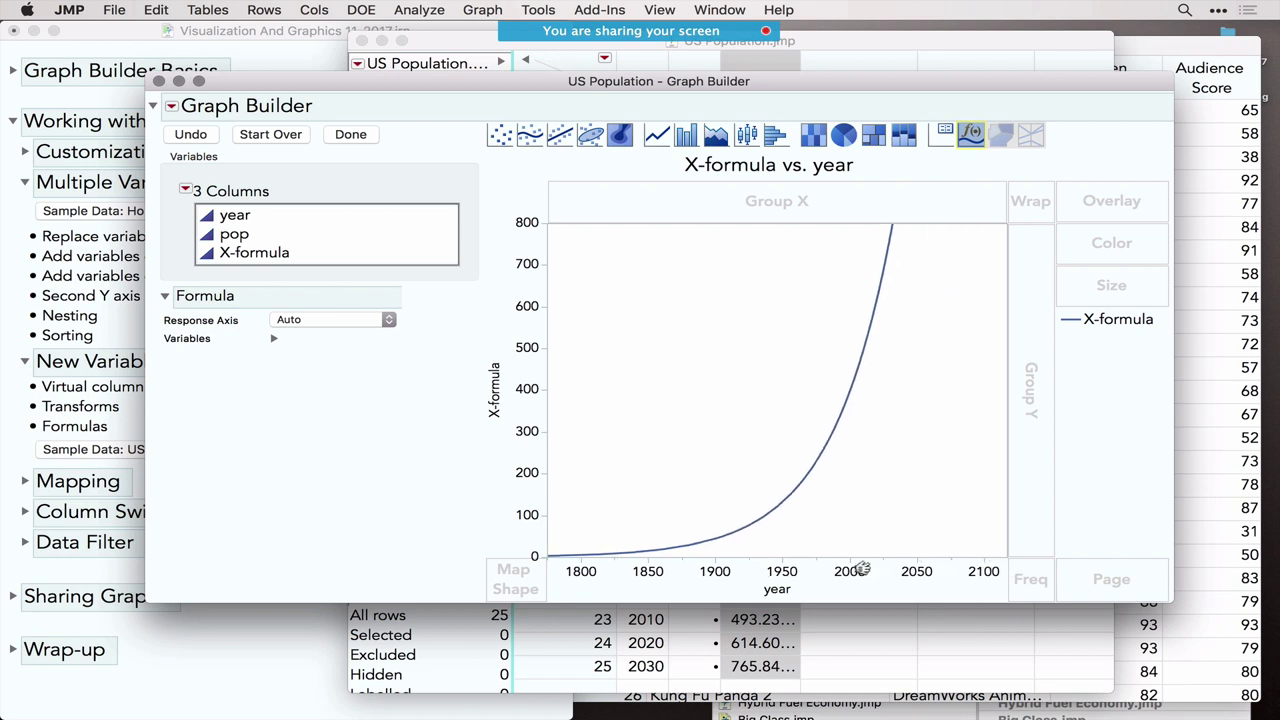
left_click_drag(523, 246, 529, 461)
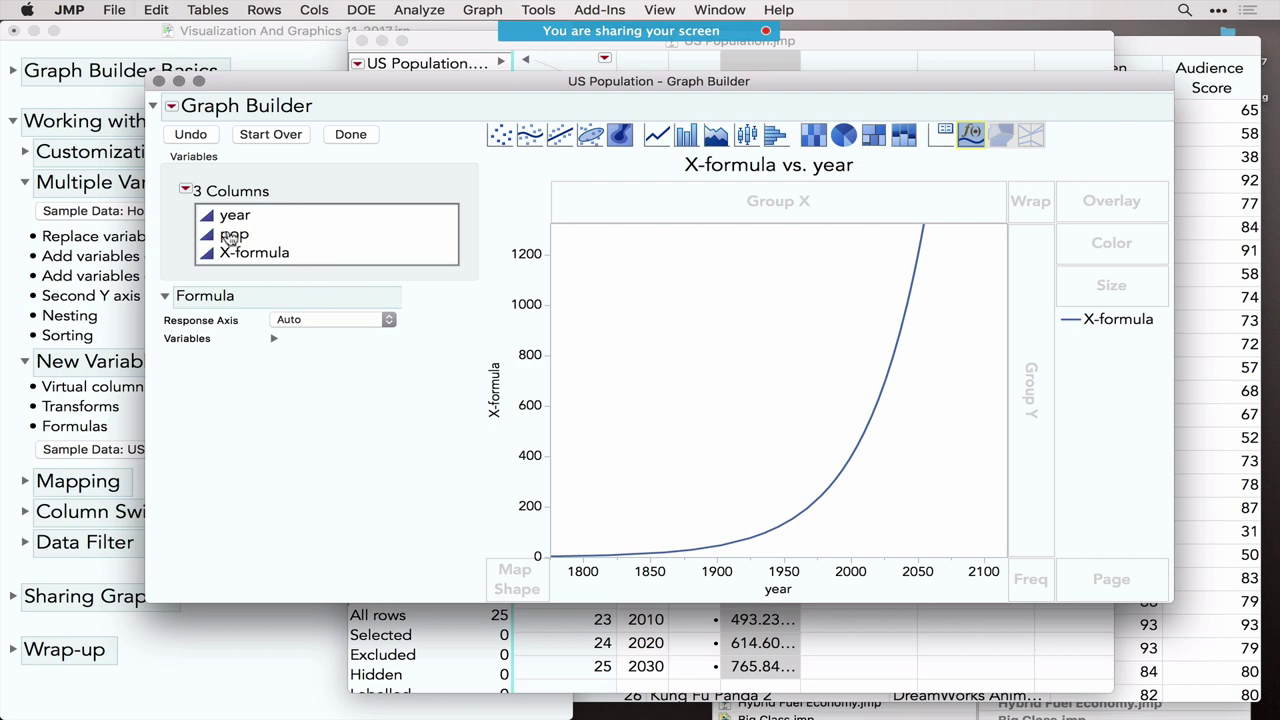
Add pop to the Y axis and overlay a Bar element that excludes the X-formula variable.
left_click_drag(229, 236, 580, 388)
left_click_drag(686, 143, 688, 339)
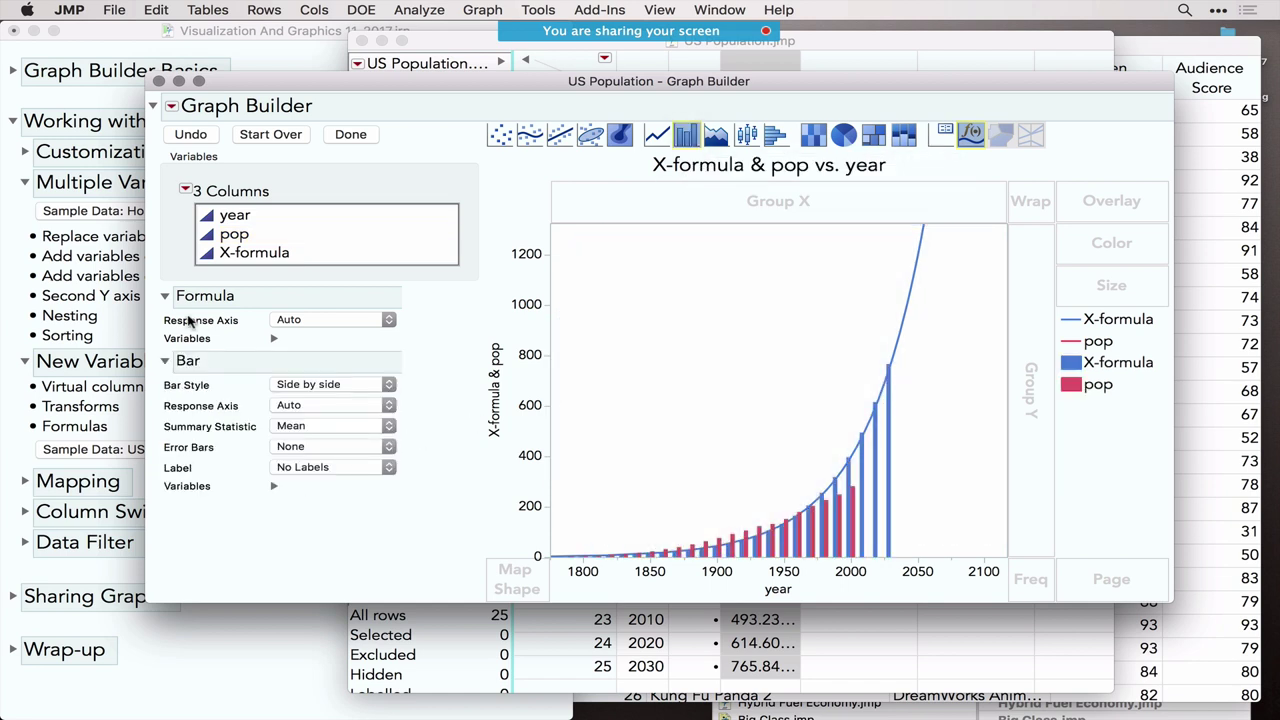
left_click(273, 488)
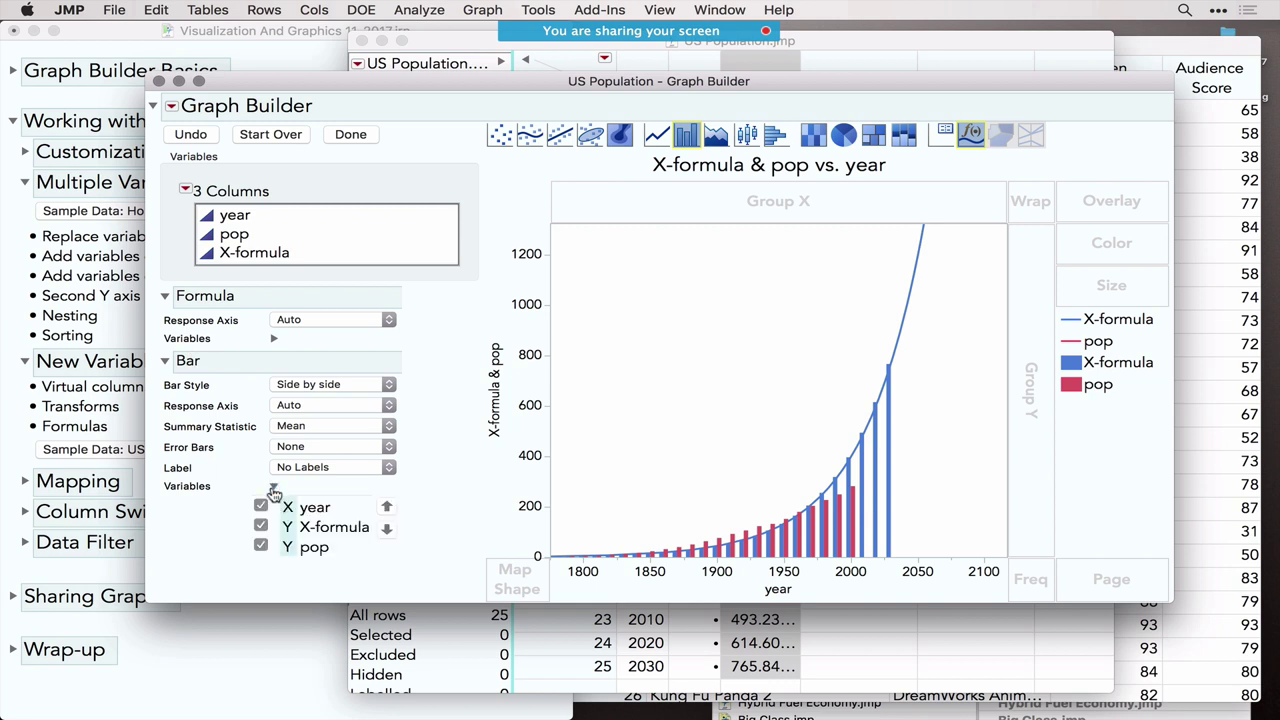
left_click(260, 527)
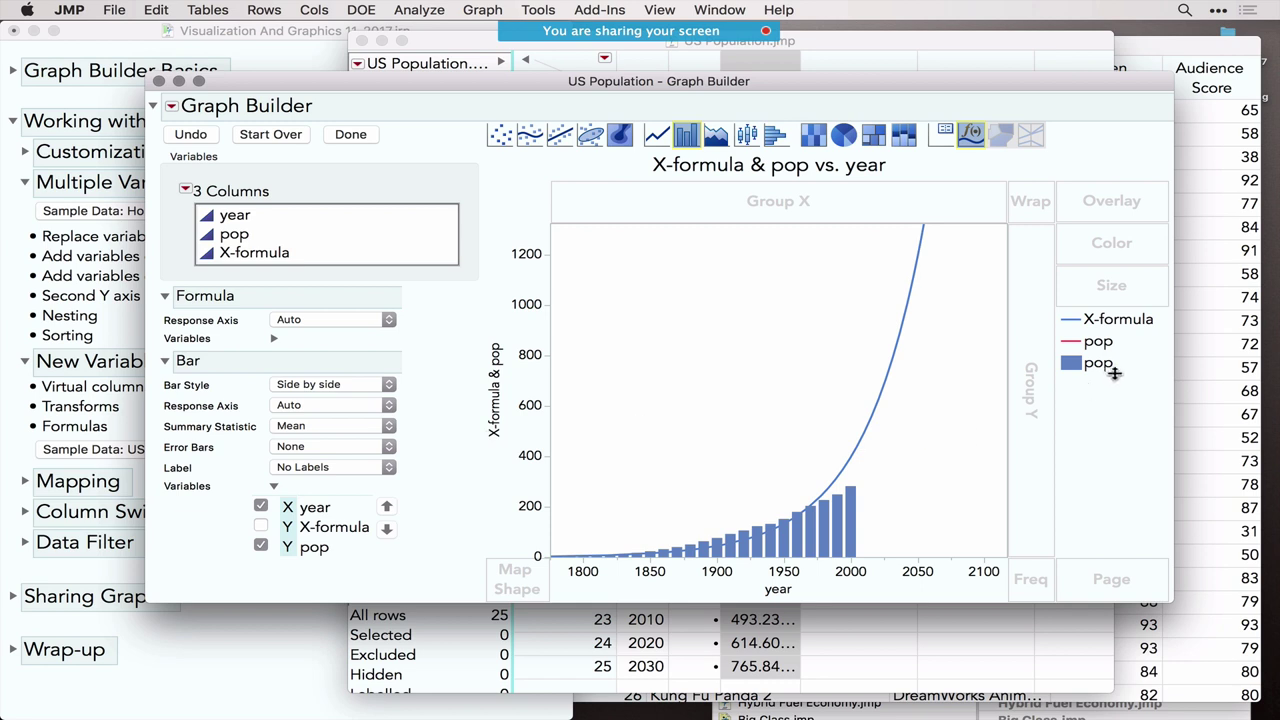
Set the fill color of the pop bars to red through the legend.
right_click(1069, 369)
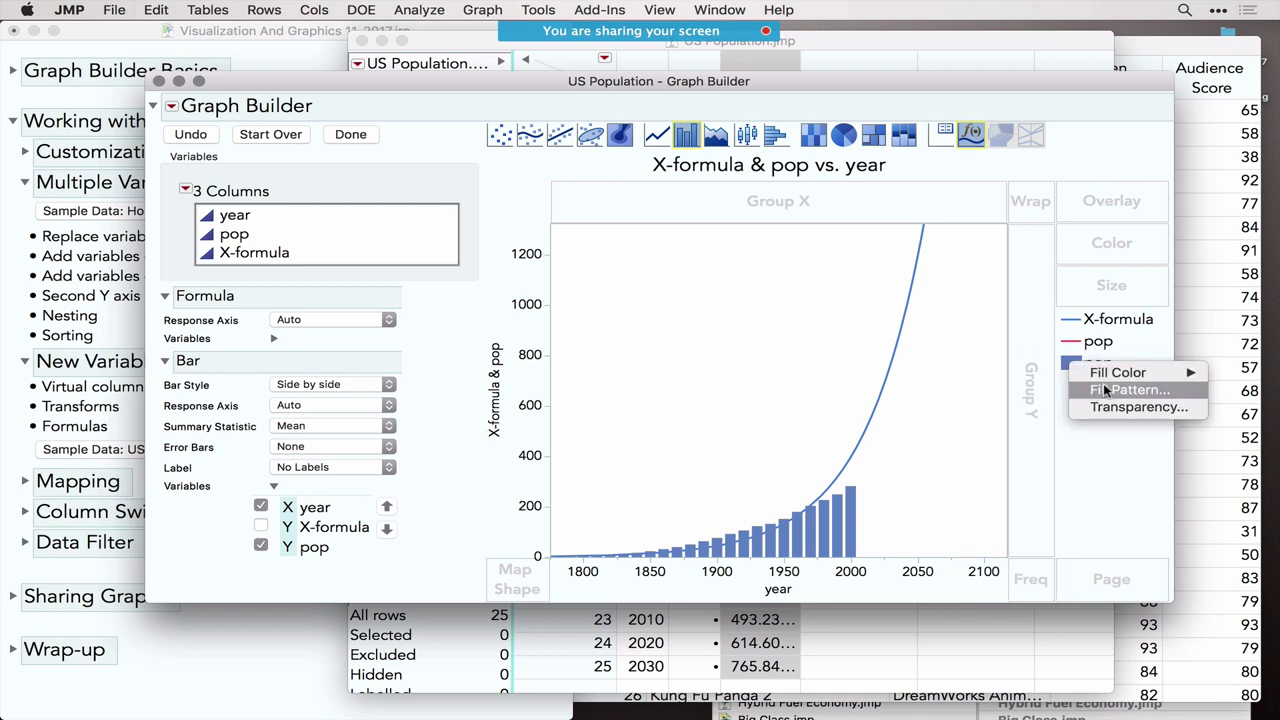
mouse_move(1113, 376)
left_click(1011, 390)
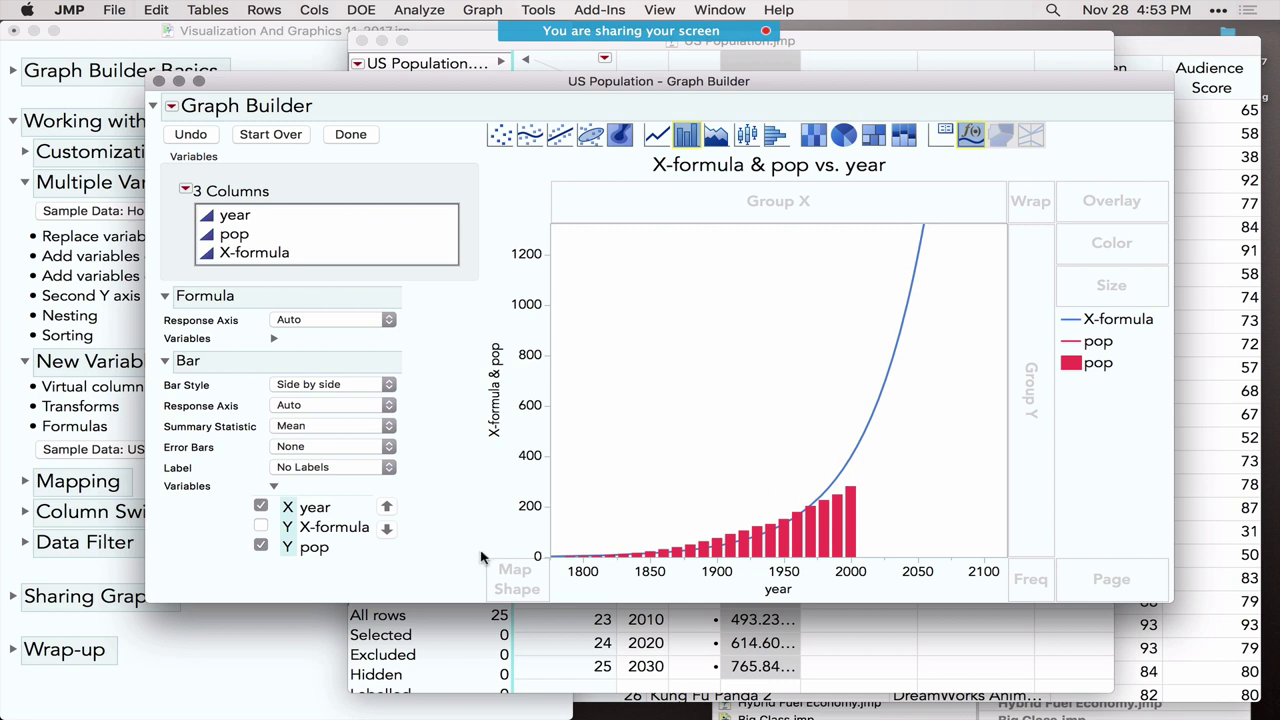
mouse_move(590, 550)
left_mouse_down()
mouse_move(836, 505)
mouse_move(912, 228)
left_mouse_up()
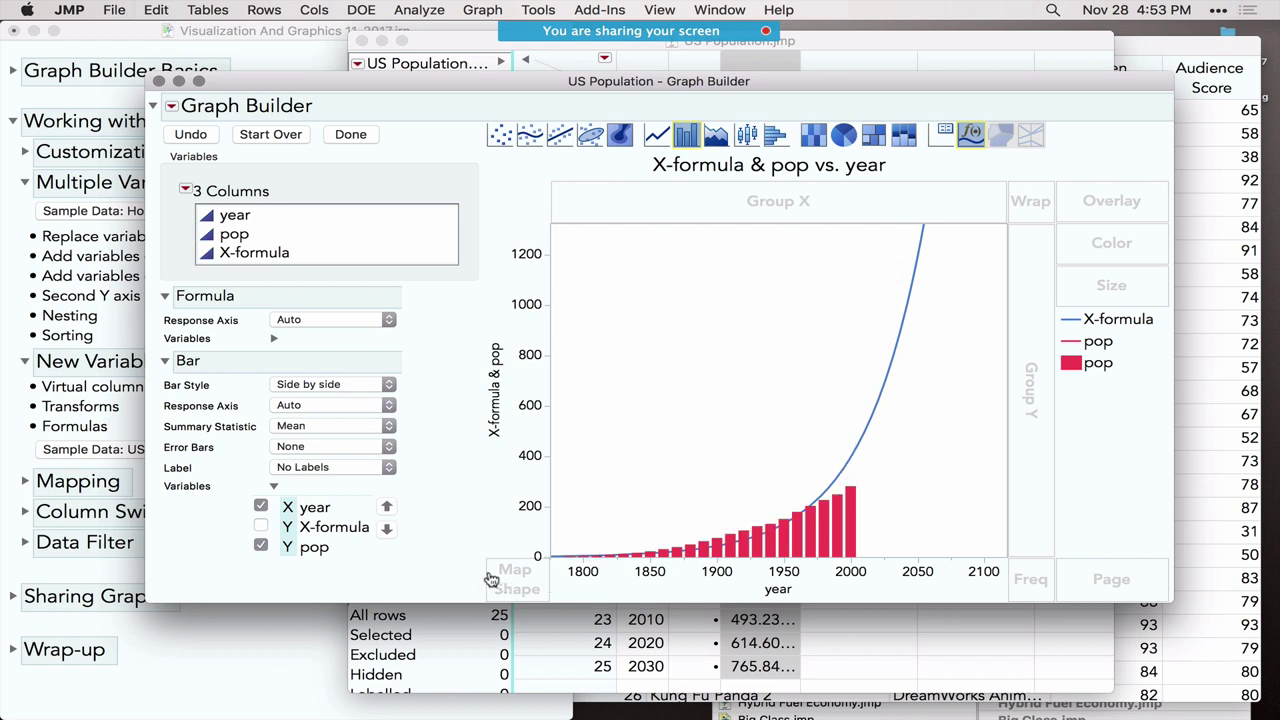
mouse_move(450, 562)
left_mouse_down()
mouse_move(660, 550)
mouse_move(780, 525)
mouse_move(852, 493)
mouse_move(950, 407)
left_mouse_up()
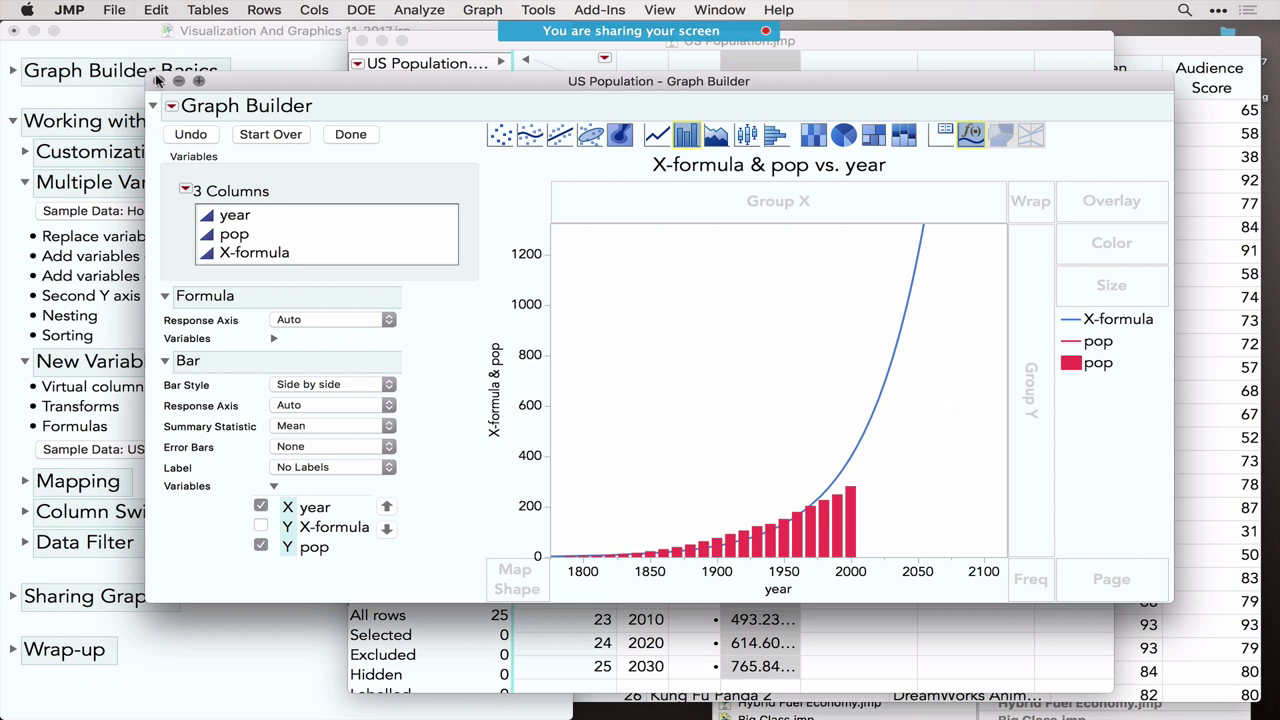
mouse_move(987, 105)
left_mouse_down()
mouse_move(940, 100)
mouse_move(929, 135)
mouse_move(986, 172)
mouse_move(992, 113)
mouse_move(956, 104)
left_mouse_up()
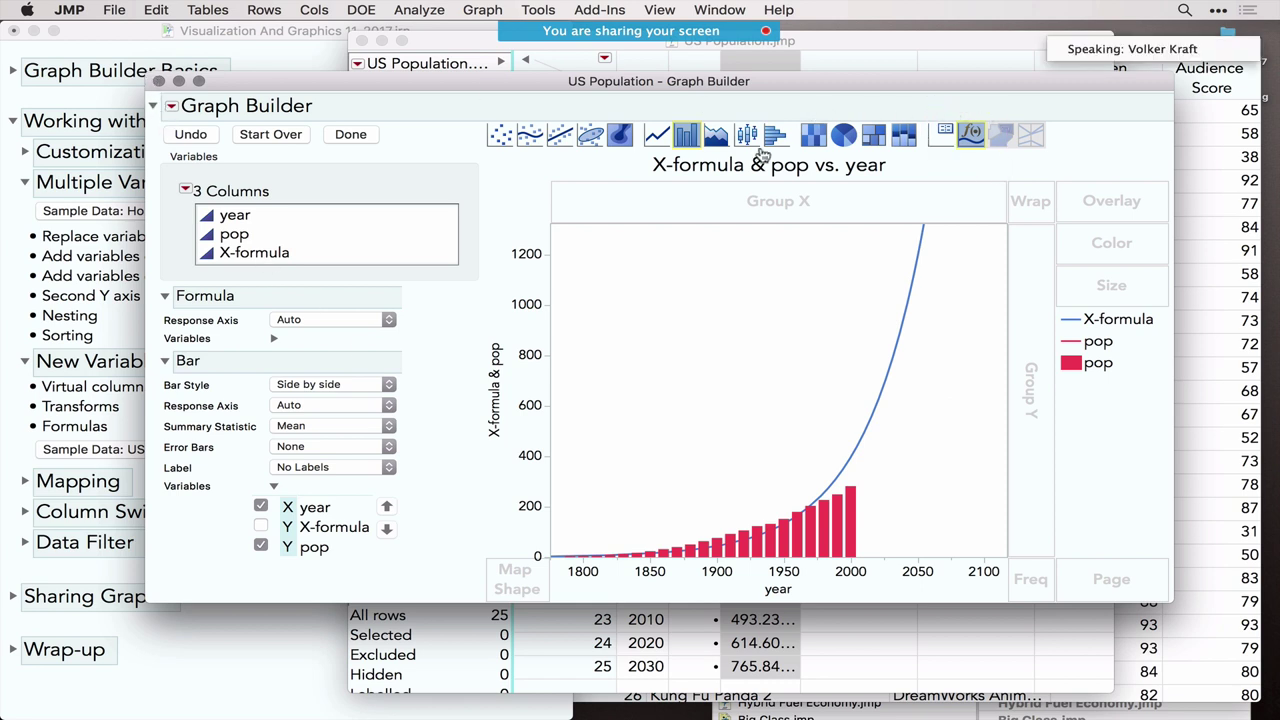
Close the population graph and the US Population table.
left_click(157, 80)
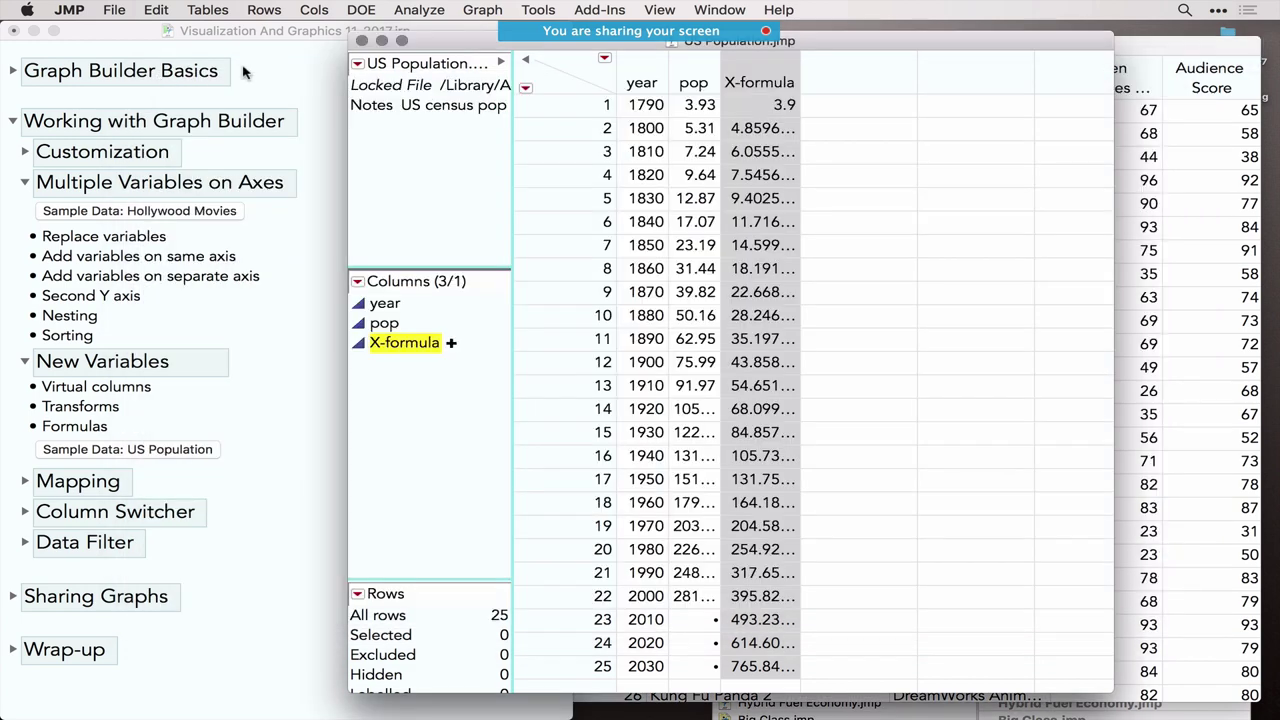
left_click(362, 41)
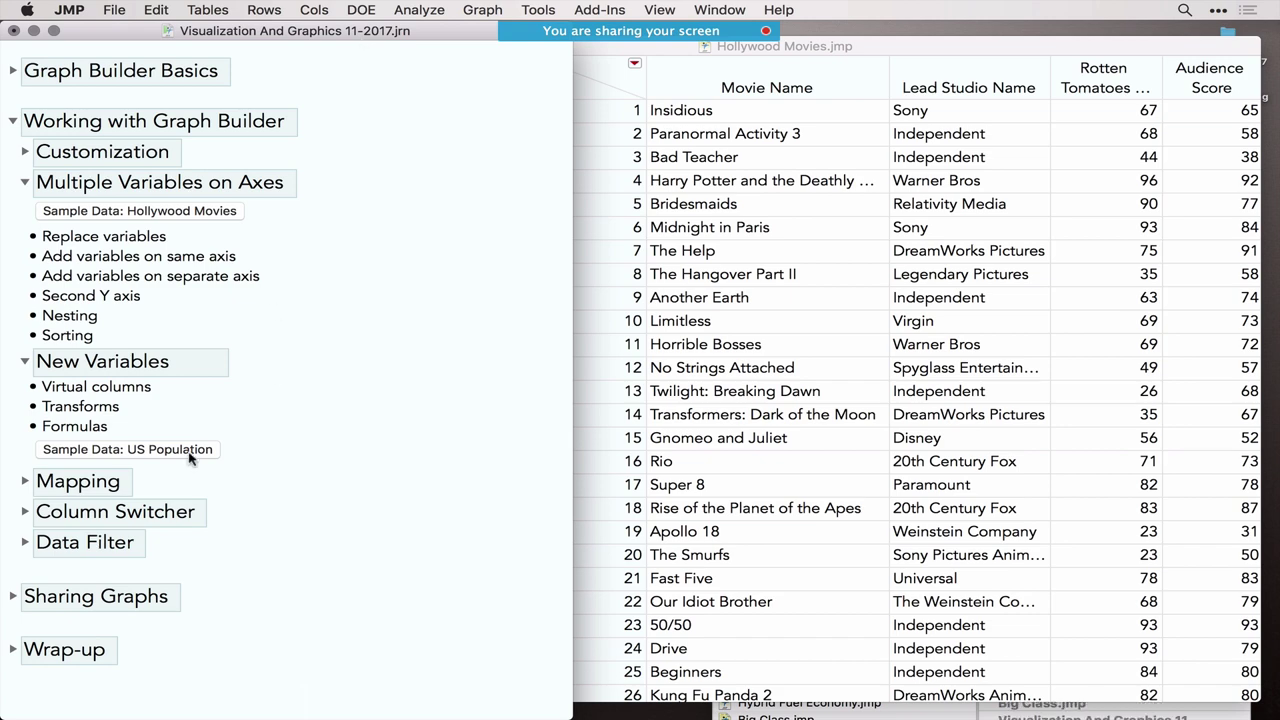
Expand the Mapping section of the journal and minimize the Hollywood Movies table.
left_click(25, 481)
scroll(246, 560, "down", 5)
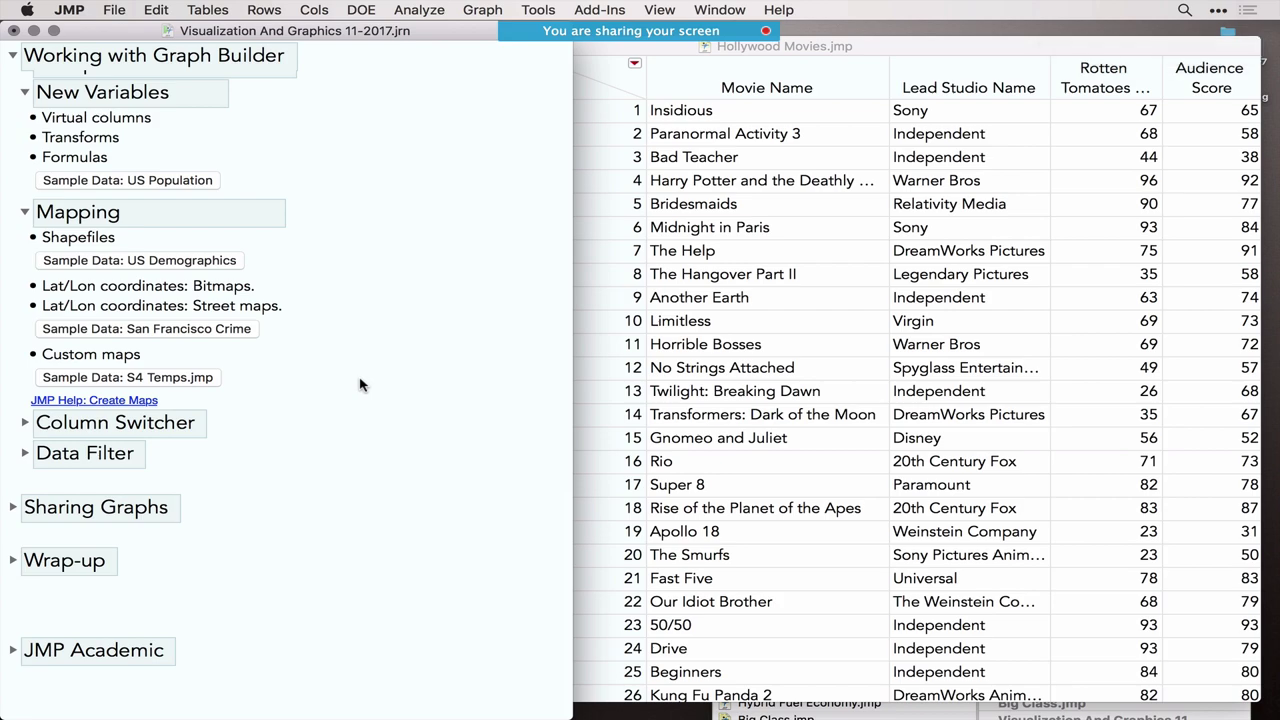
left_click(722, 110)
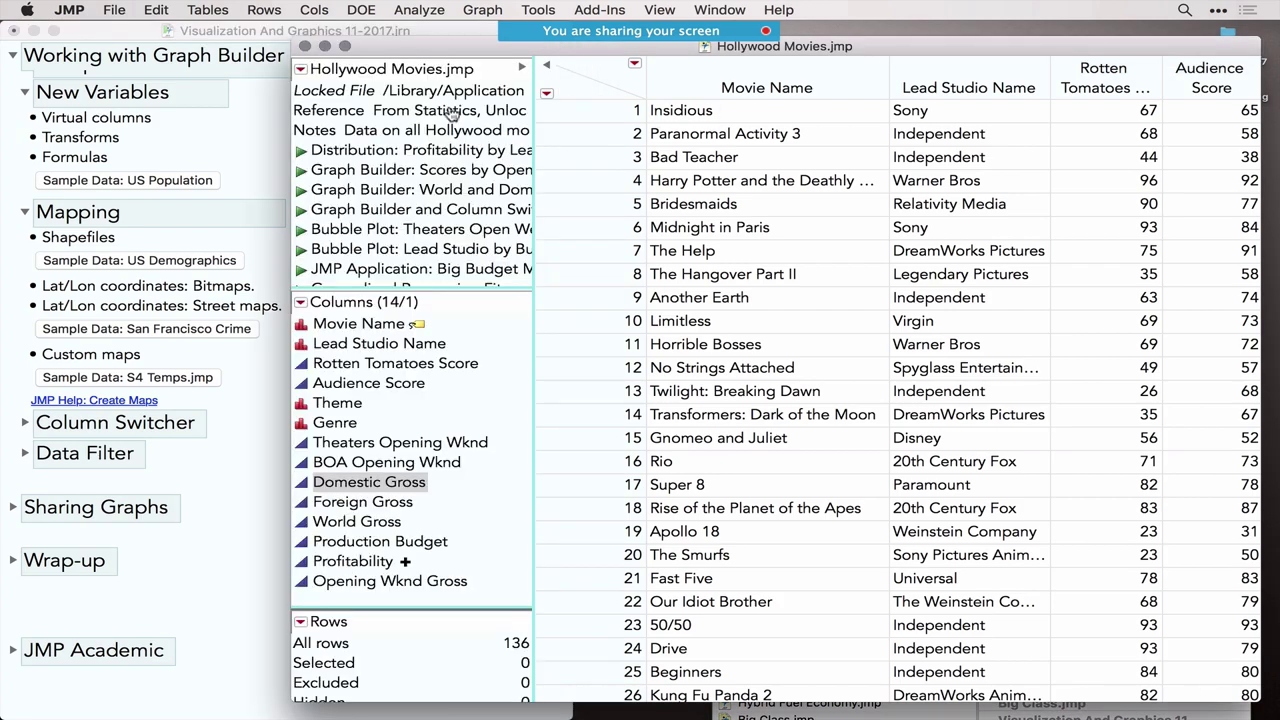
left_click(325, 47)
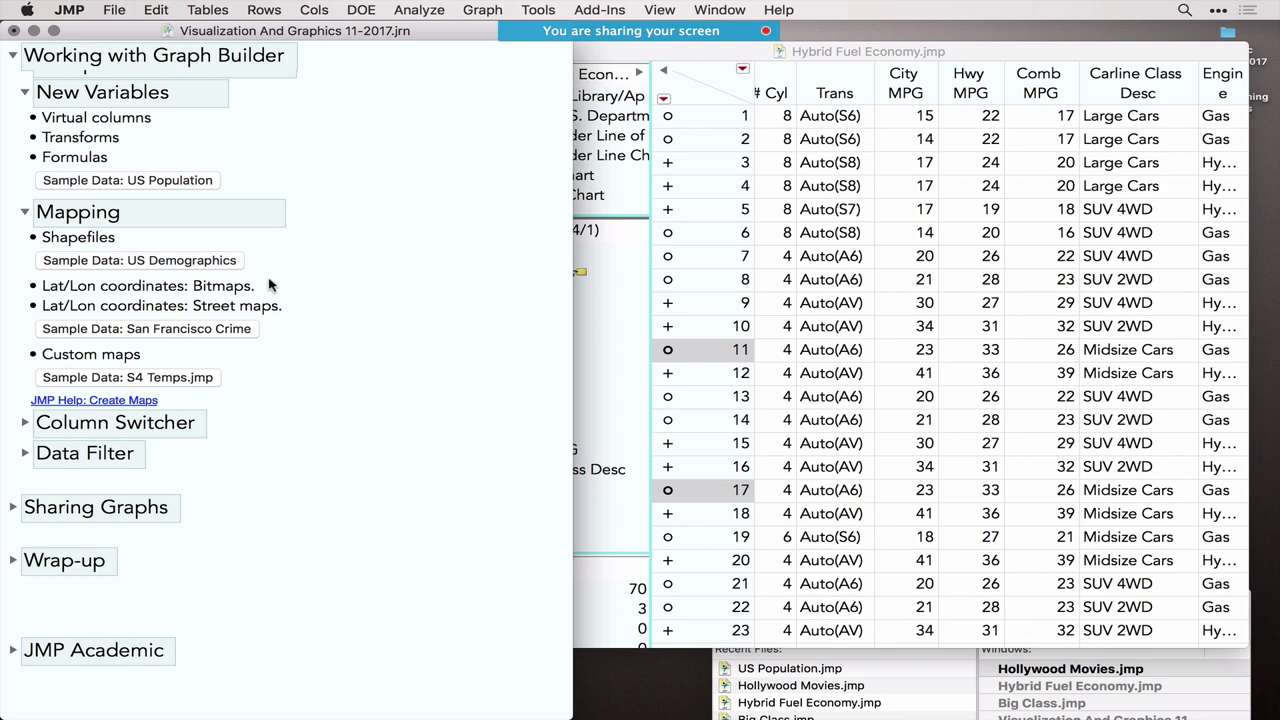
Open the US Demographics sample data from the journal and launch Graph Builder on it.
left_click(118, 262)
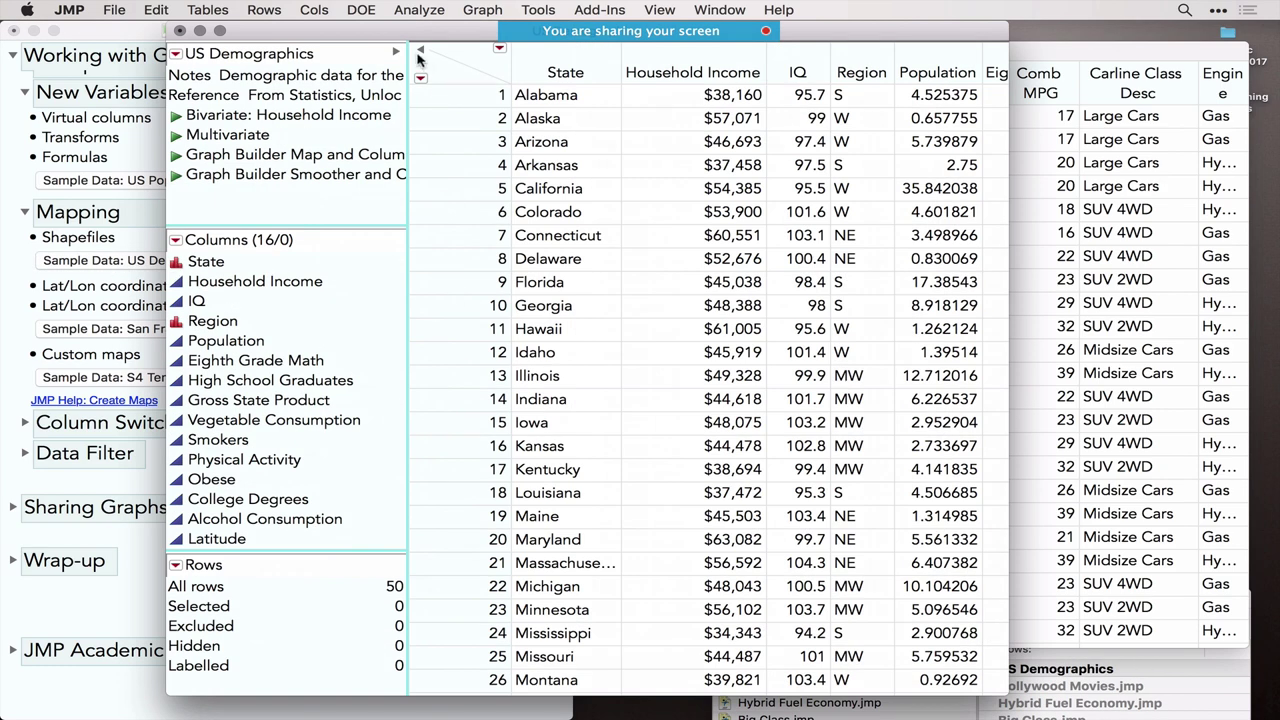
left_click_drag(398, 37, 598, 46)
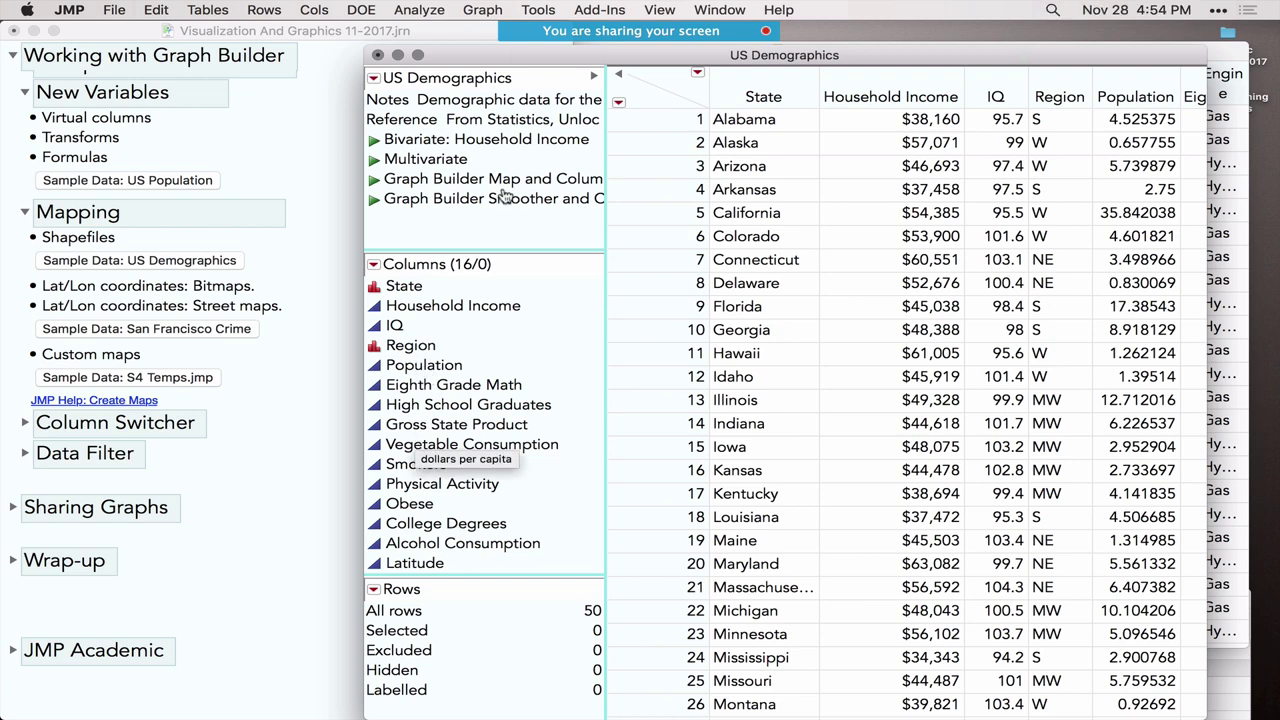
left_click(482, 10)
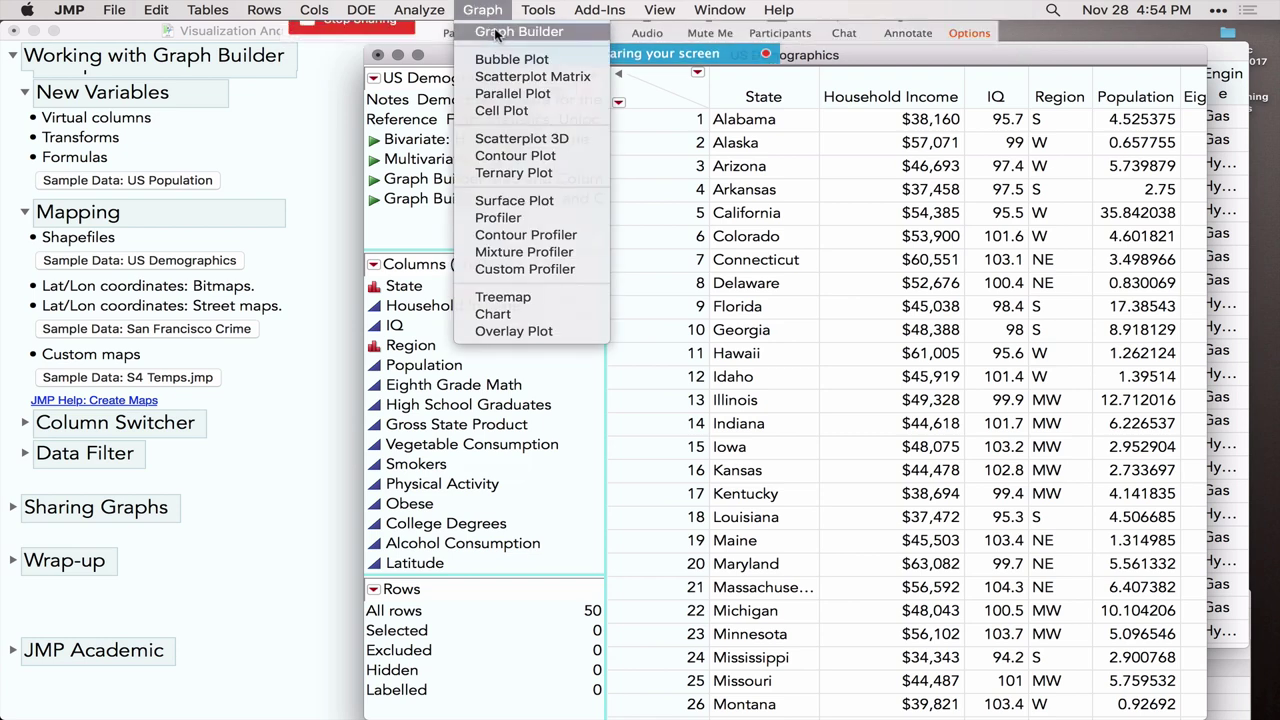
left_click(495, 32)
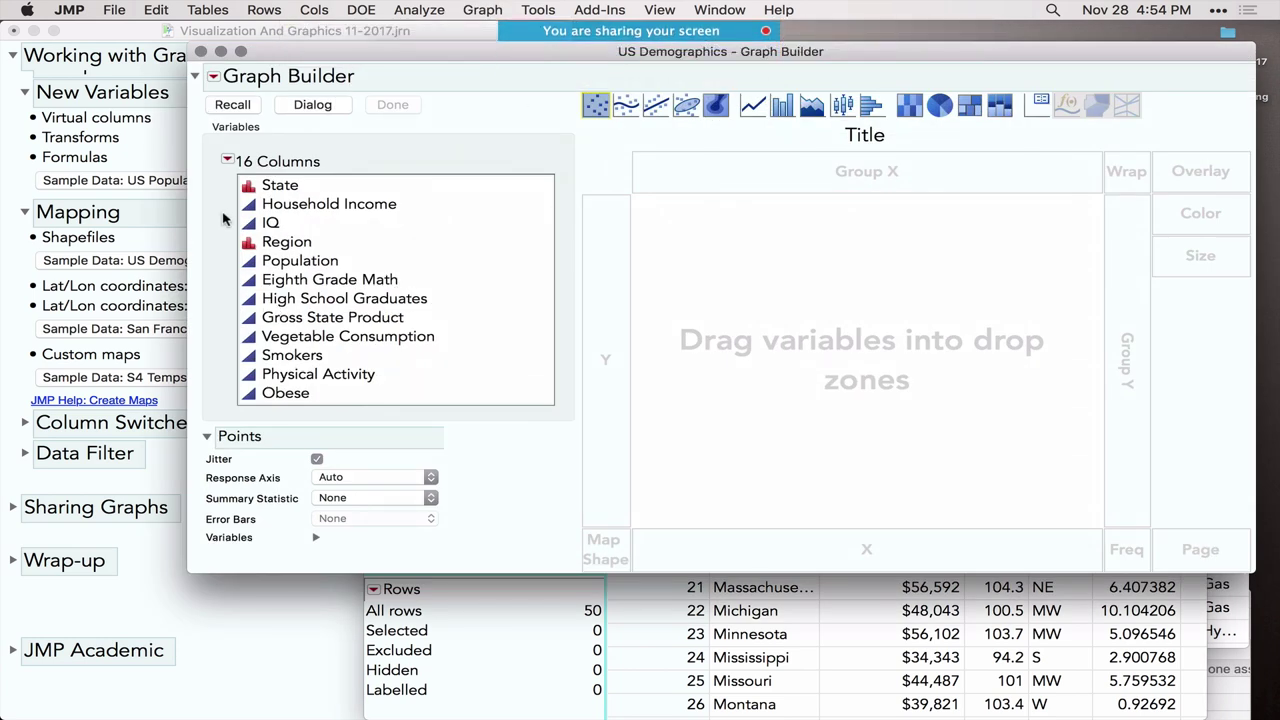
Build a US map using State as the map shape, colored by Smokers.
left_click(280, 187)
mouse_move(280, 187)
left_mouse_down()
mouse_move(463, 343)
mouse_move(605, 563)
mouse_move(640, 508)
mouse_move(676, 572)
left_mouse_up()
left_click_drag(536, 572, 550, 561)
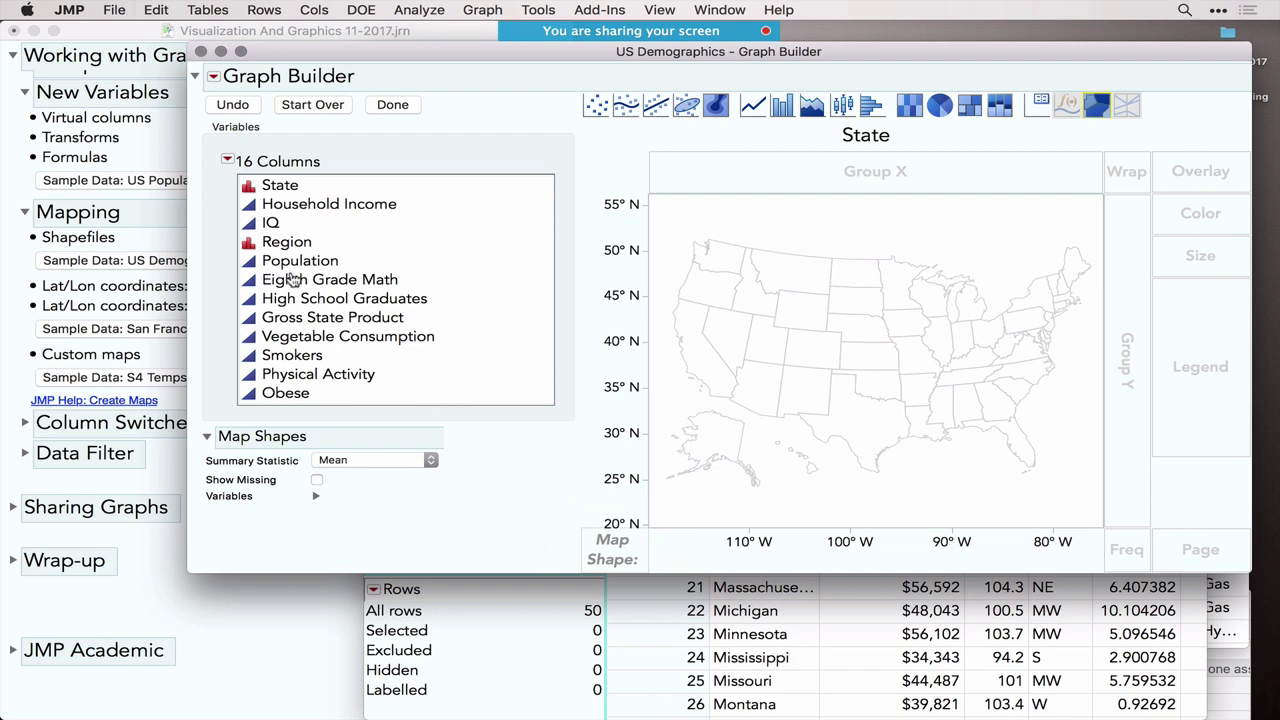
left_click_drag(293, 356, 1196, 218)
mouse_move(873, 354)
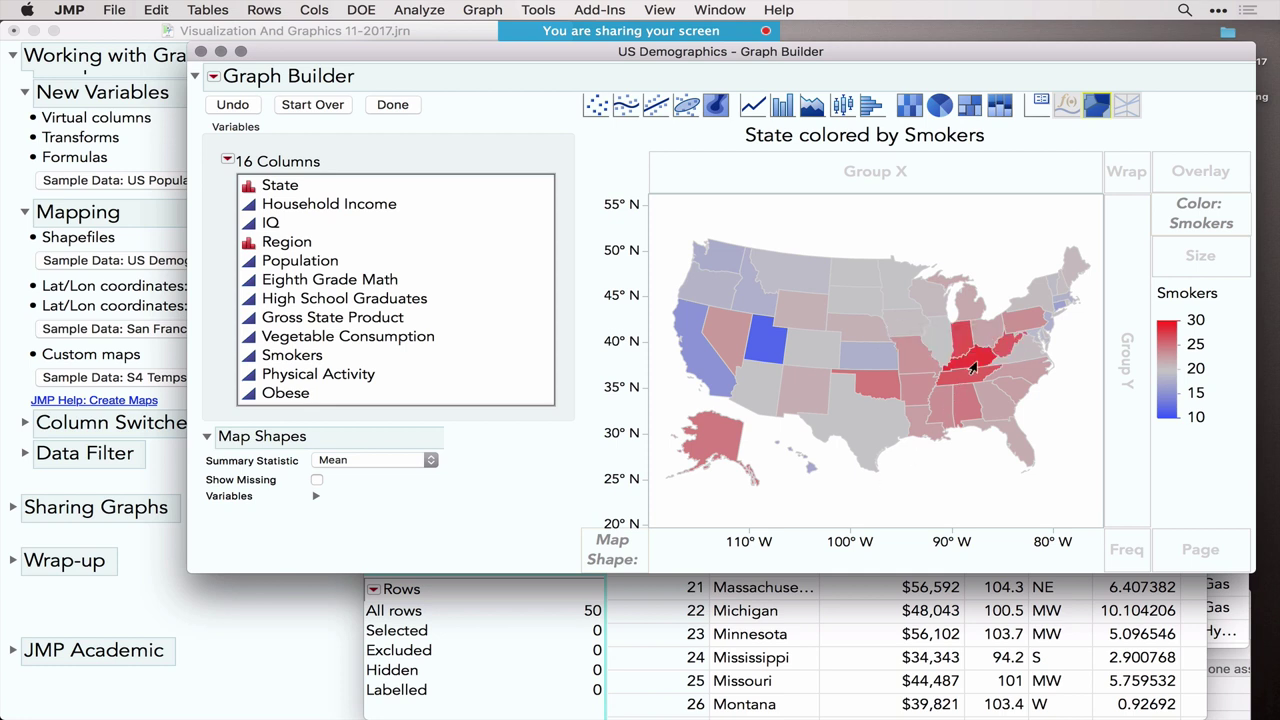
mouse_move(973, 369)
mouse_move(763, 349)
Set State as a label column in the US Demographics table and select Kentucky on the map.
left_click(783, 681)
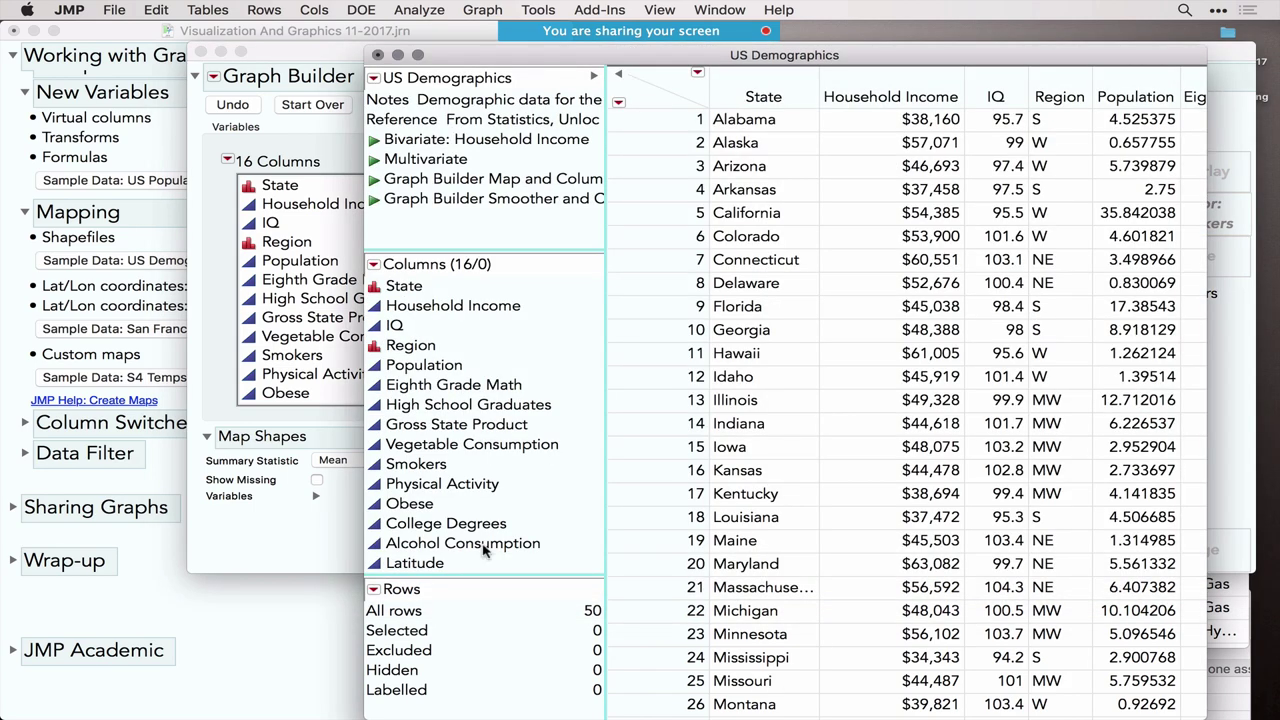
right_click(403, 287)
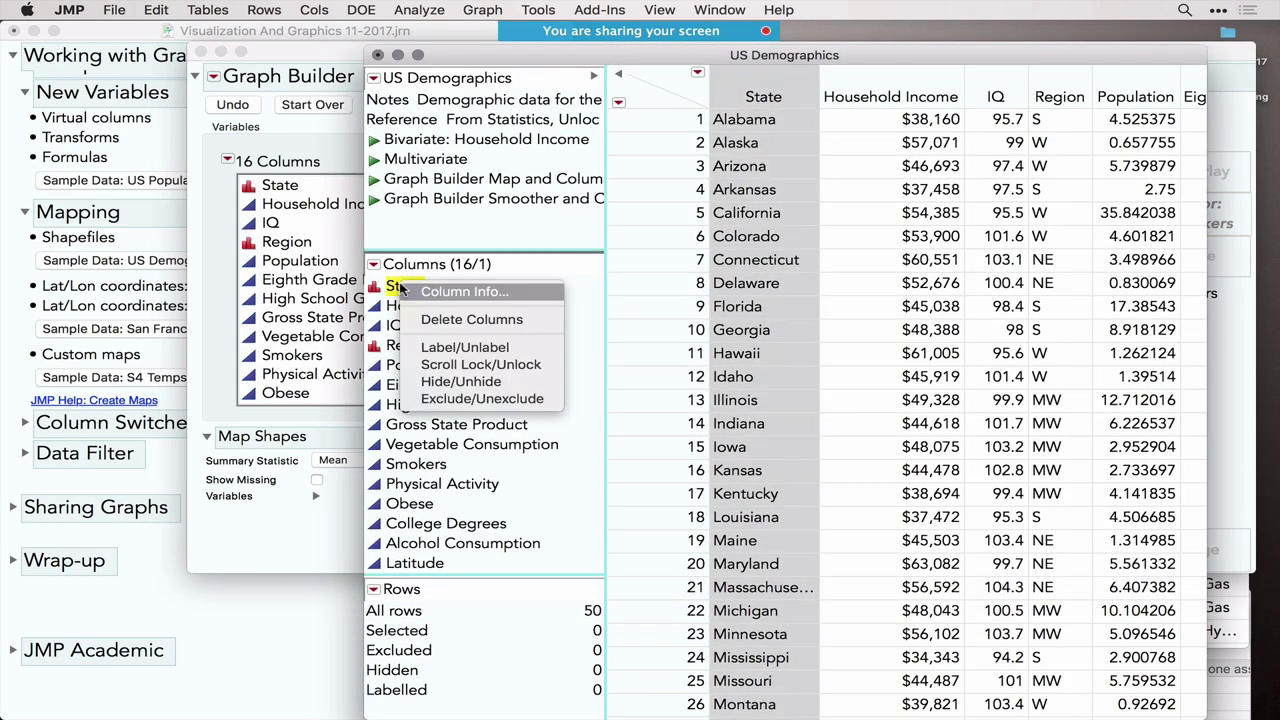
left_click(462, 348)
left_click(324, 533)
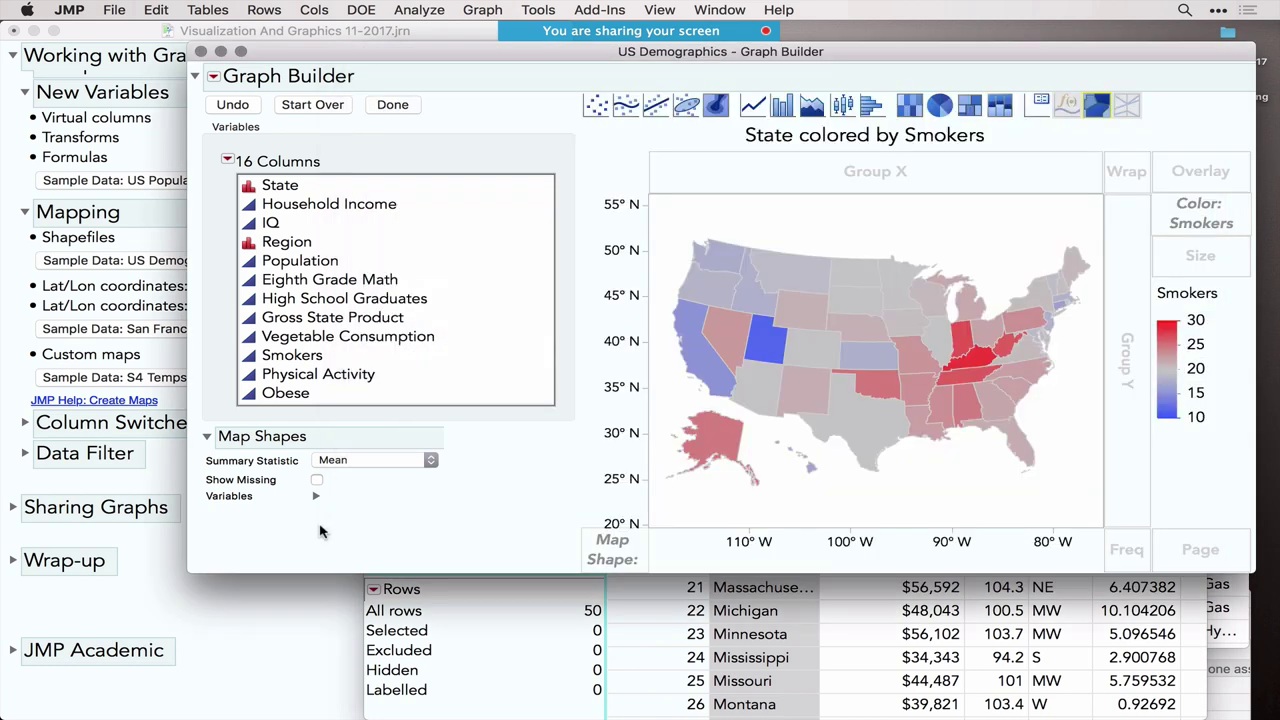
left_click(975, 366)
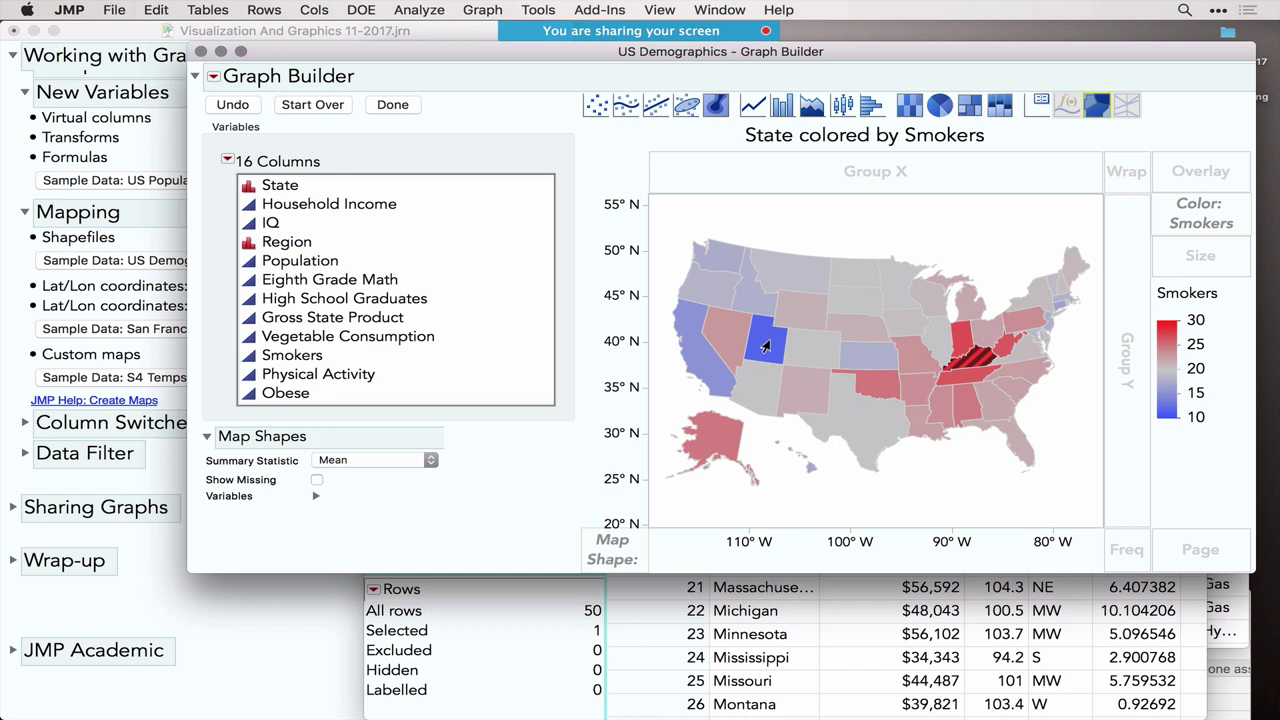
mouse_move(765, 345)
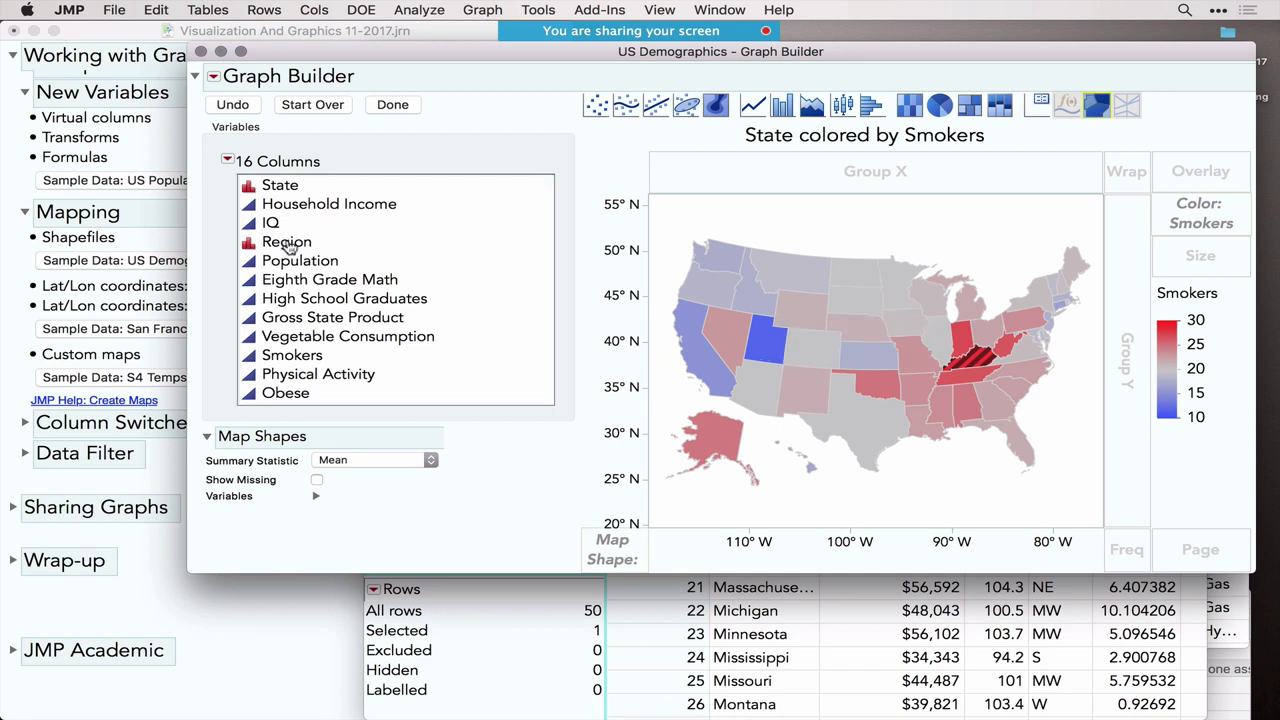
Wrap the Smokers map by Region and show the states with missing values in each regional map.
left_click_drag(287, 245, 1126, 174)
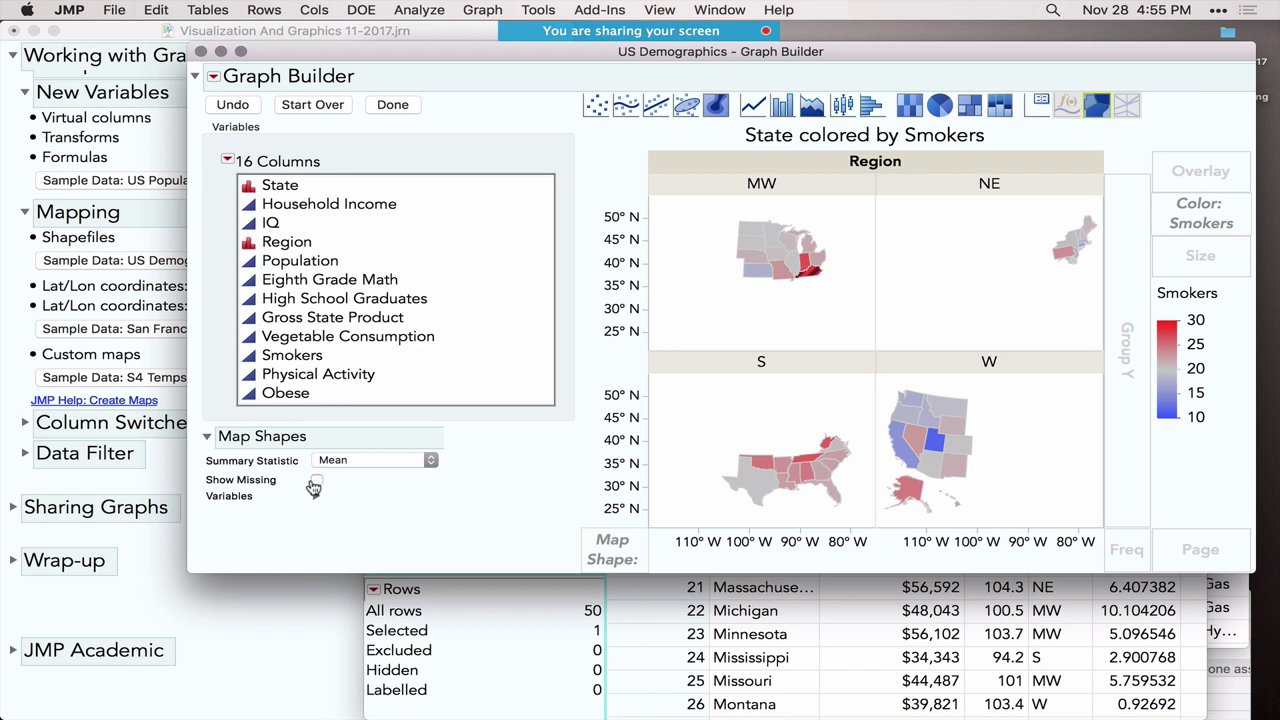
left_click(317, 484)
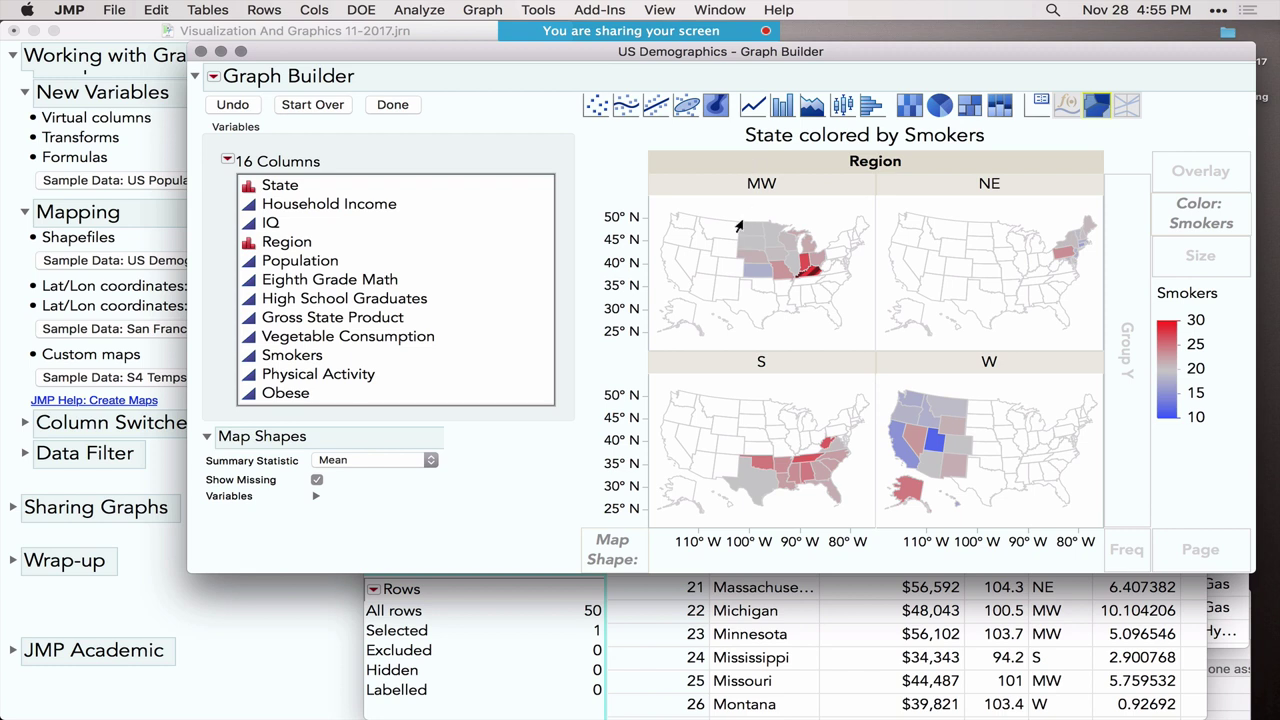
mouse_move(767, 140)
left_mouse_down()
mouse_move(774, 220)
mouse_move(716, 168)
left_mouse_up()
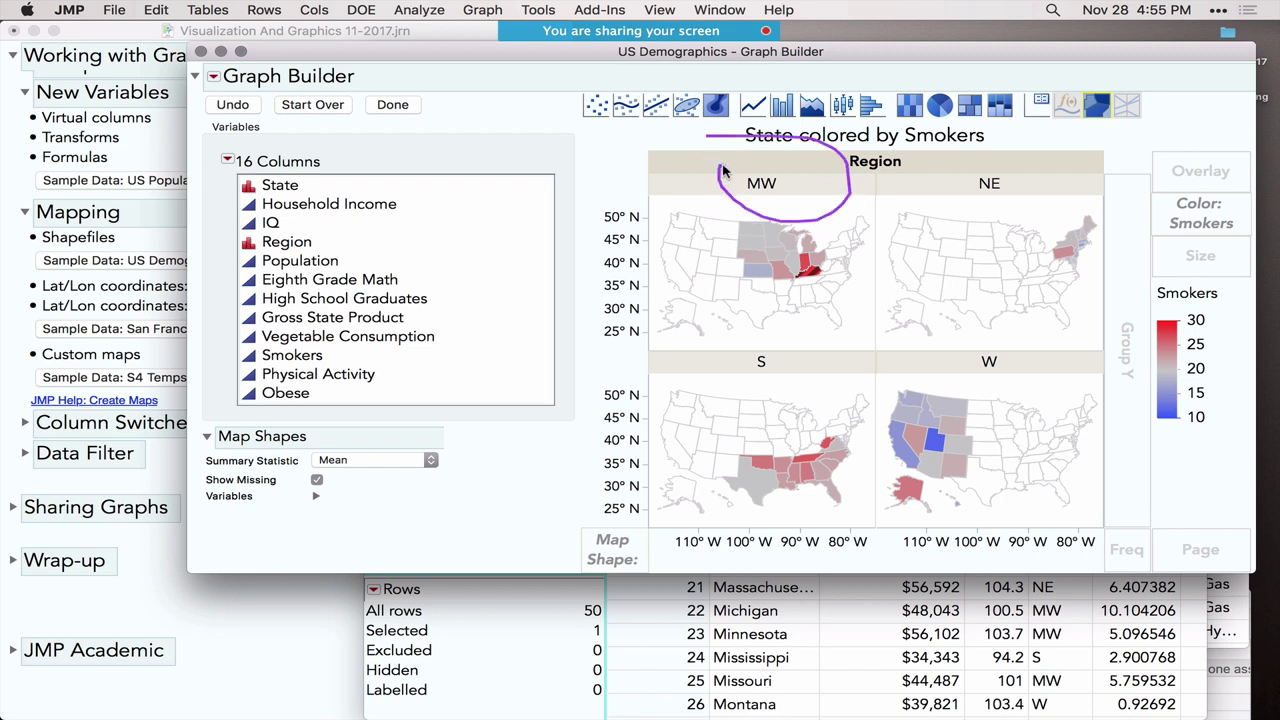
mouse_move(1035, 140)
left_mouse_down()
mouse_move(1070, 200)
mouse_move(1040, 138)
left_mouse_up()
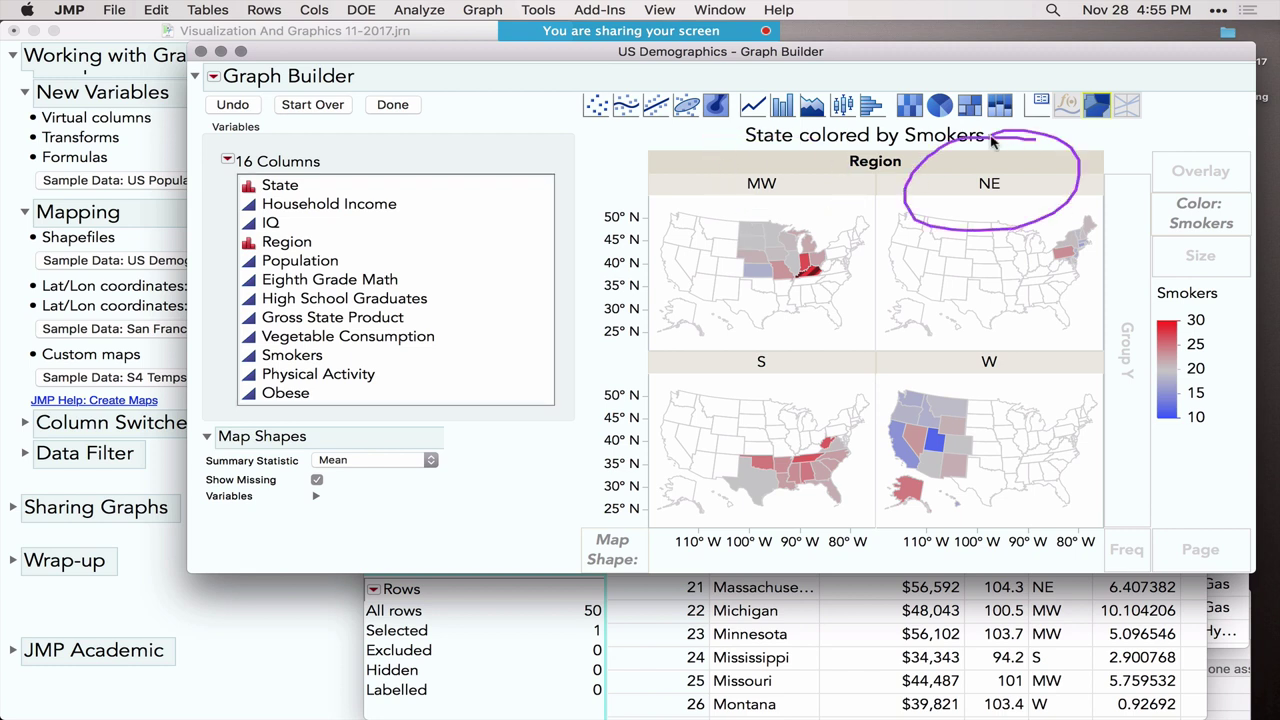
mouse_move(961, 424)
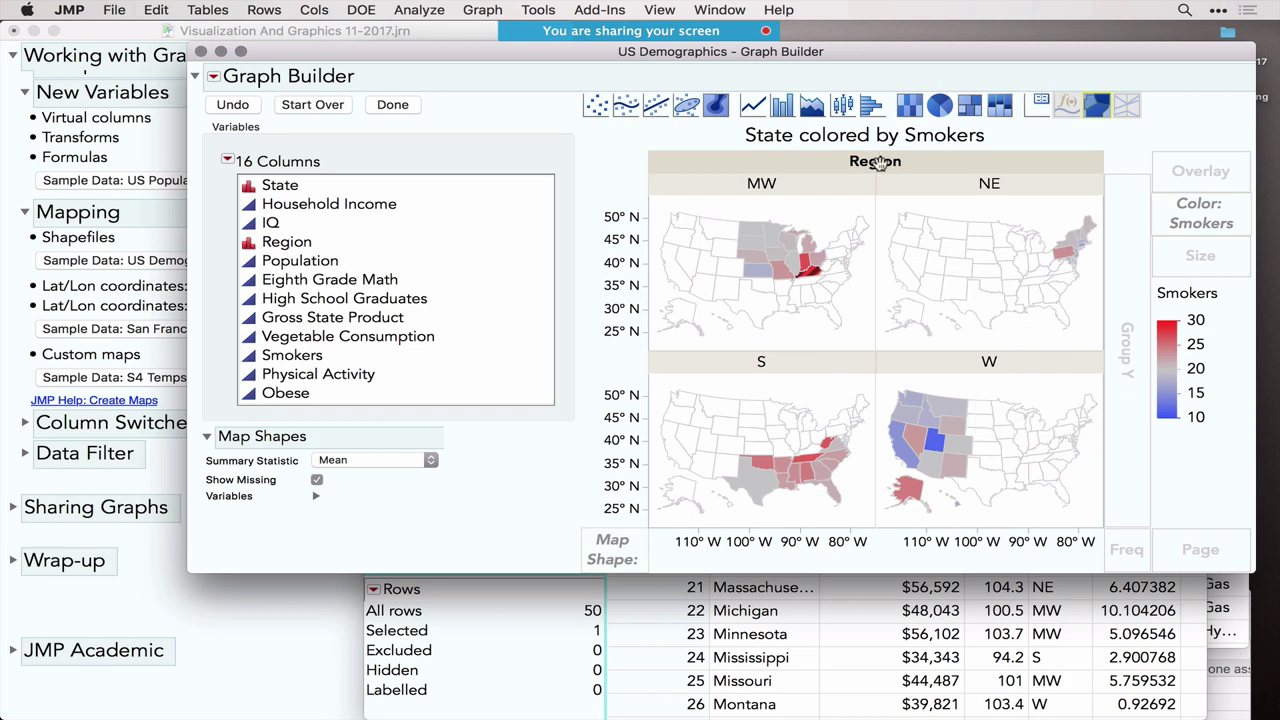
Remove the Region grouping, clear the state selection, and start the graph over.
left_click_drag(885, 160, 512, 152)
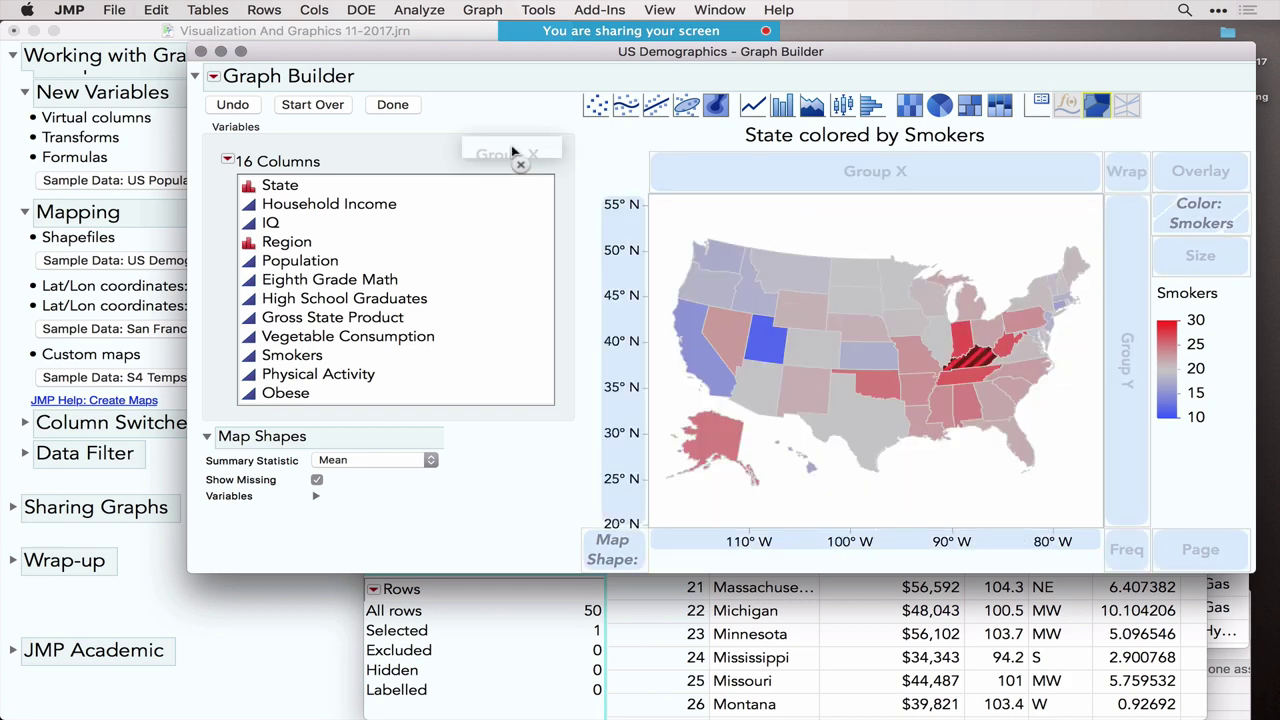
left_click(702, 216)
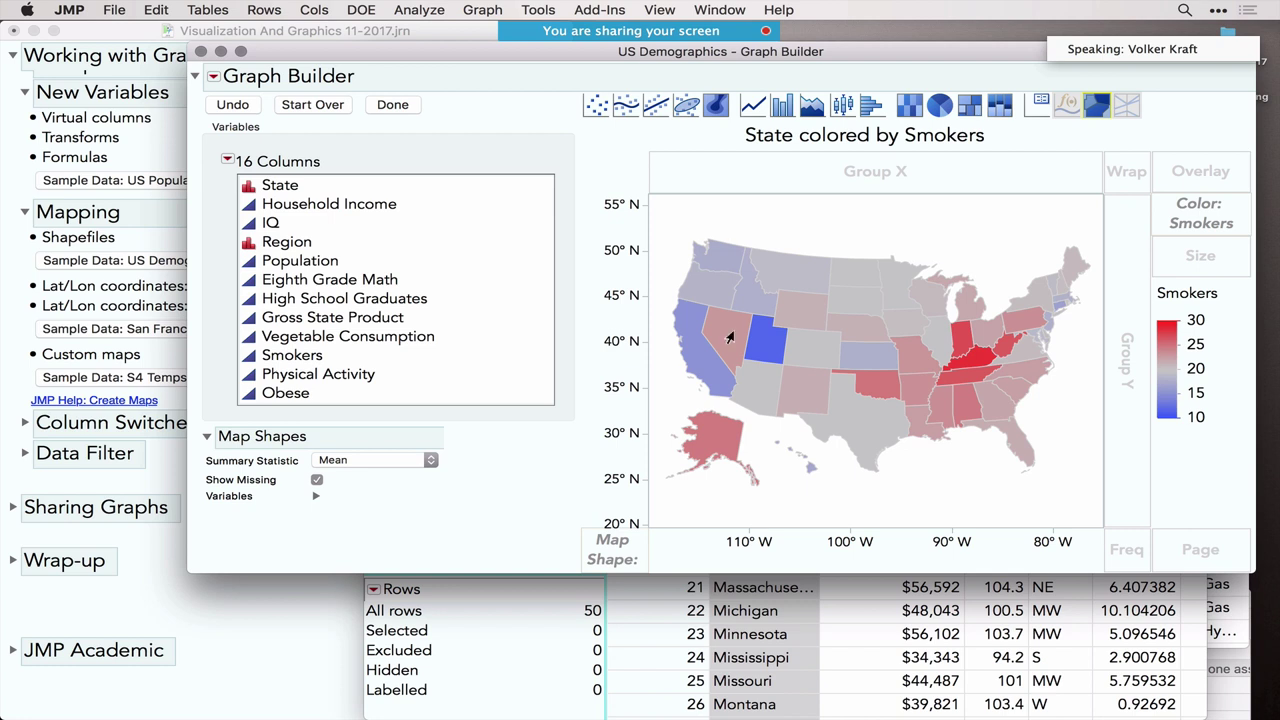
left_click(315, 104)
Plot Latitude against Longitude as points only, without the smoother line.
scroll(340, 330, "down", 3)
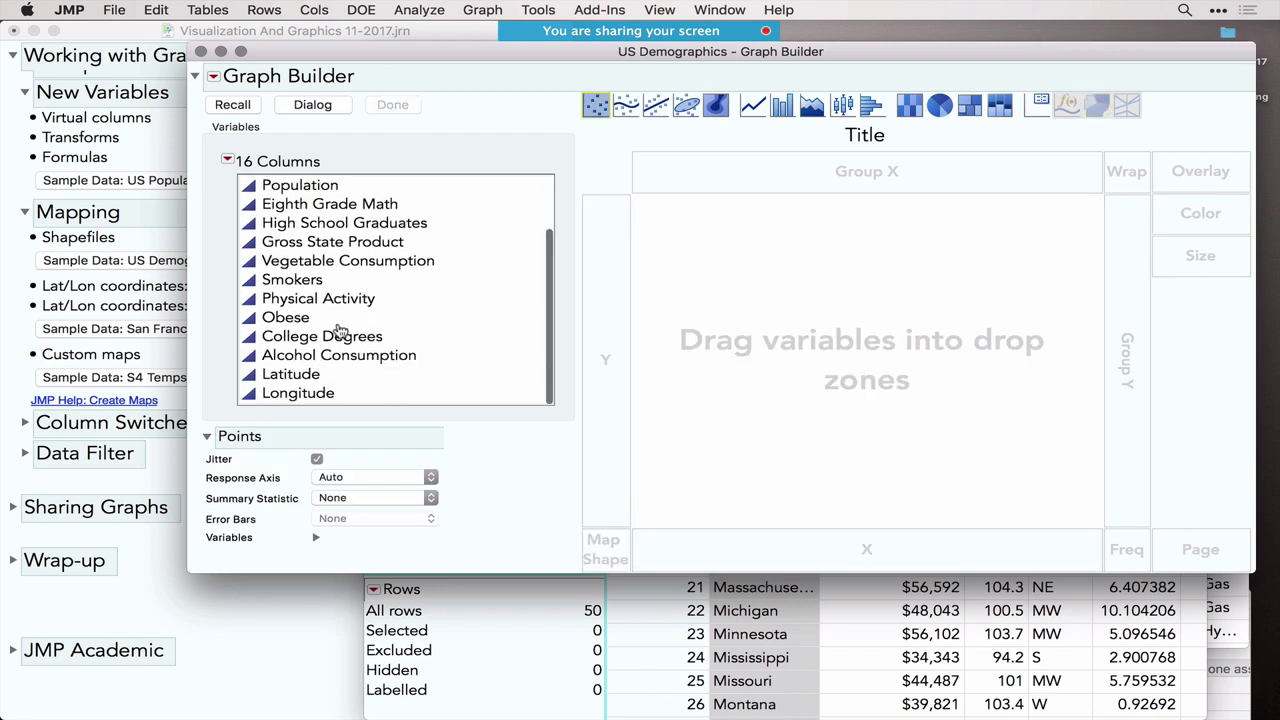
left_click(294, 381)
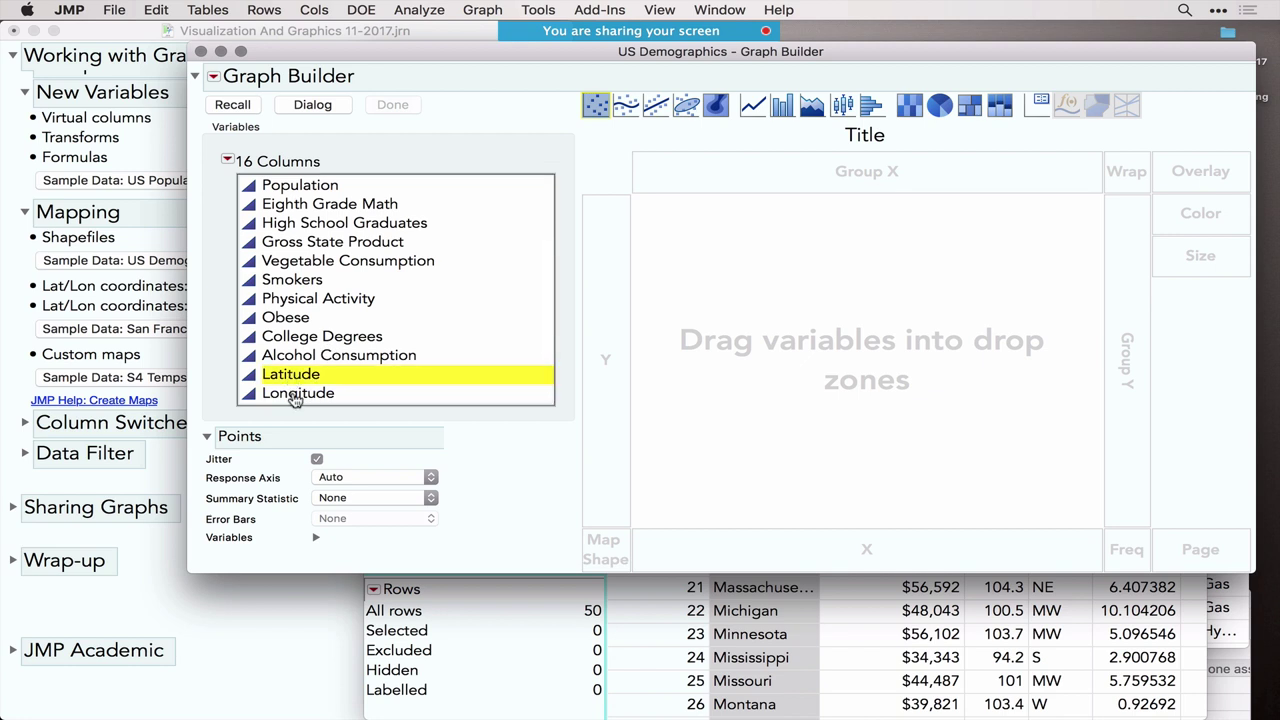
left_click(297, 396, "shift")
left_click_drag(297, 396, 828, 335)
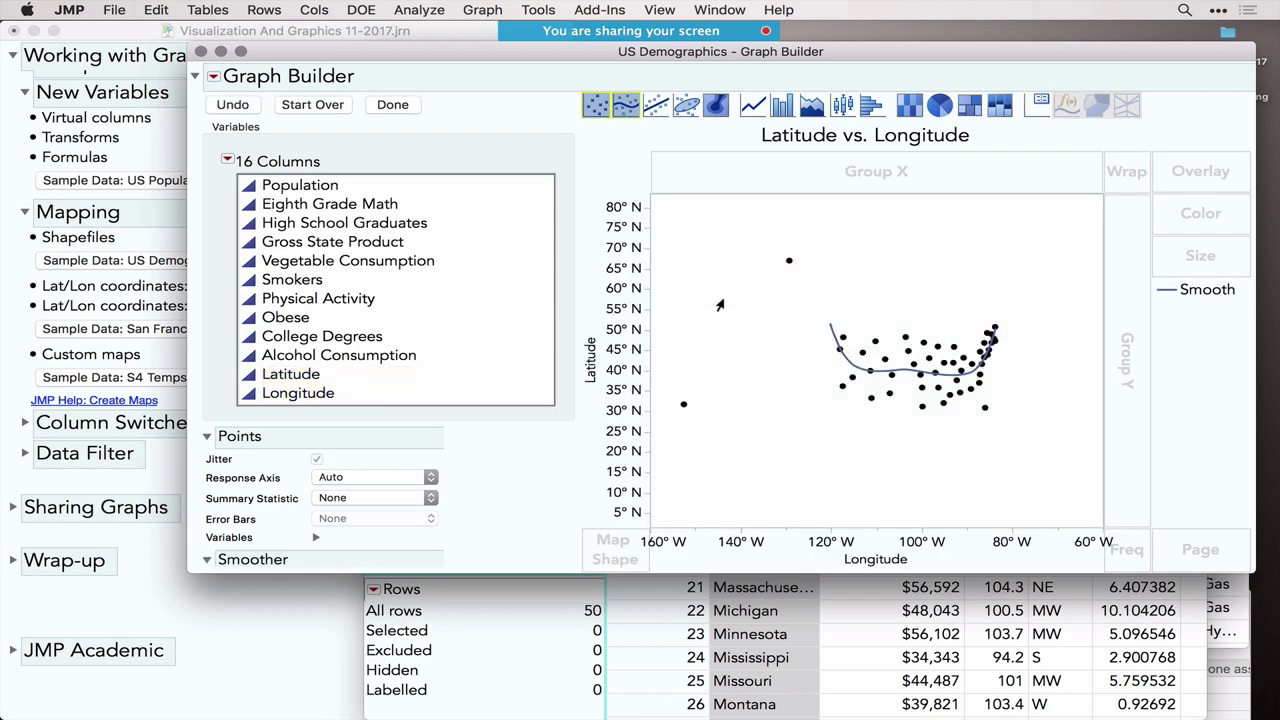
left_click(627, 106)
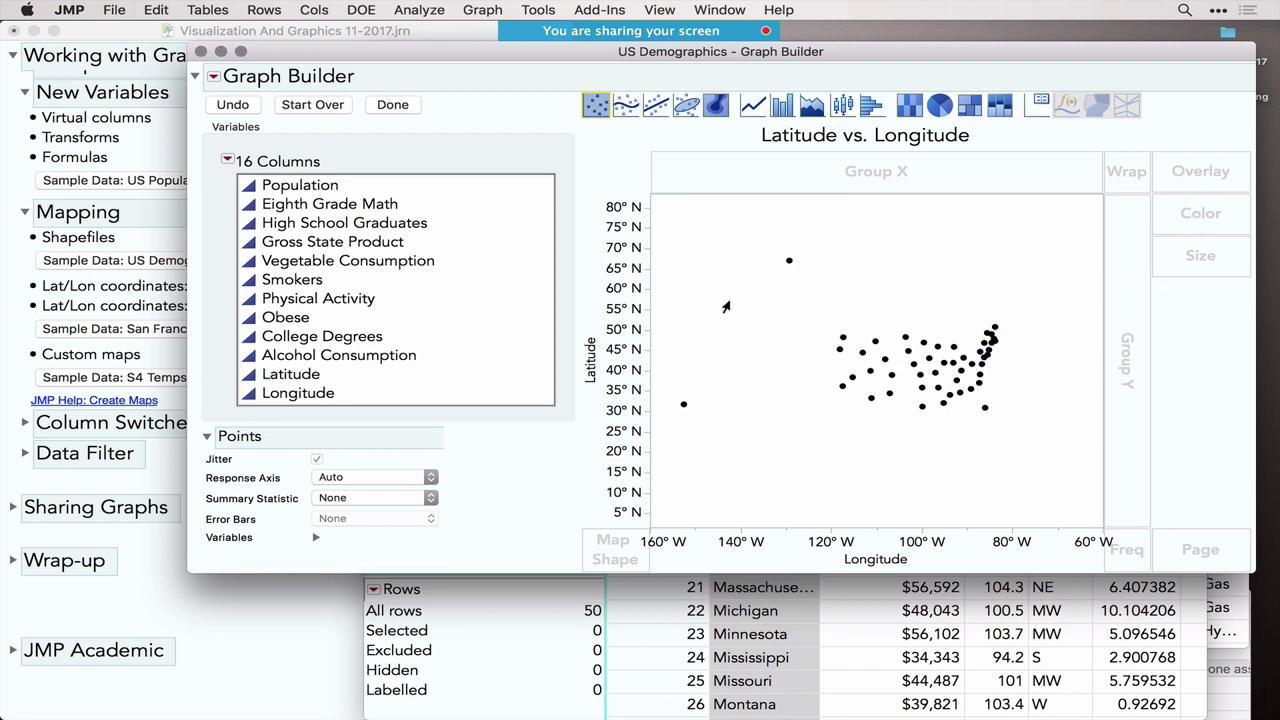
mouse_move(787, 265)
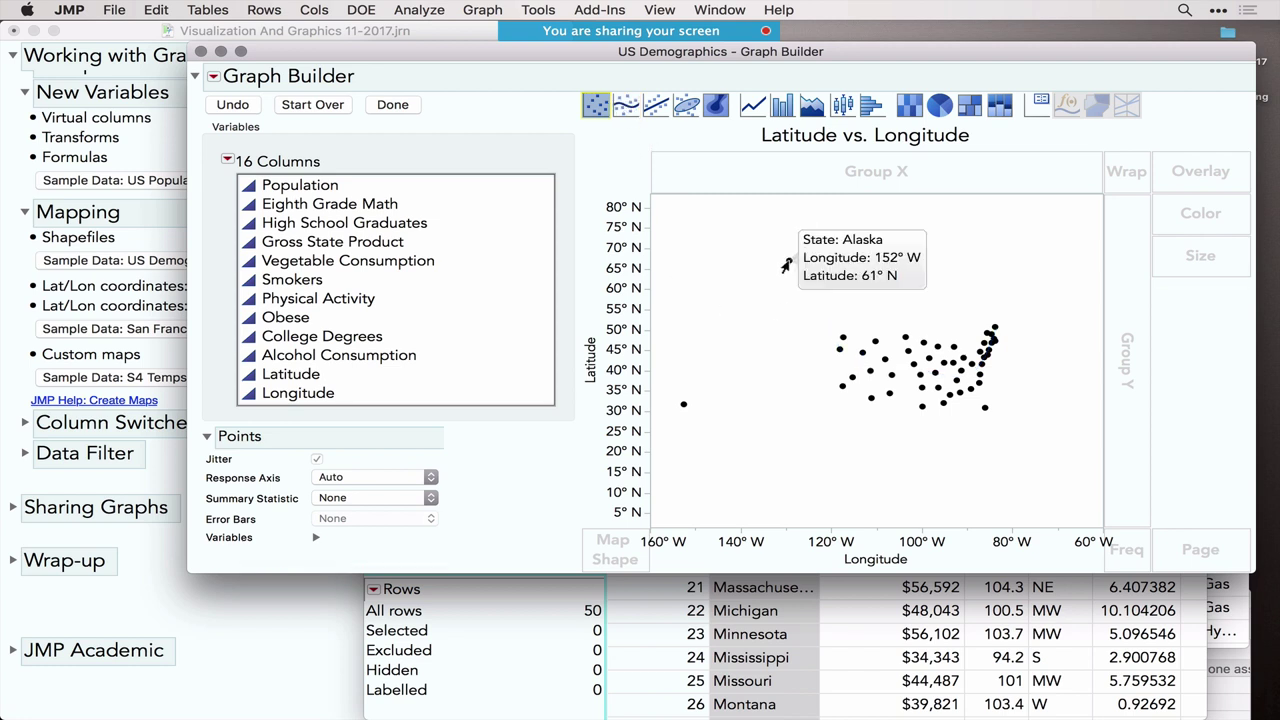
mouse_move(680, 406)
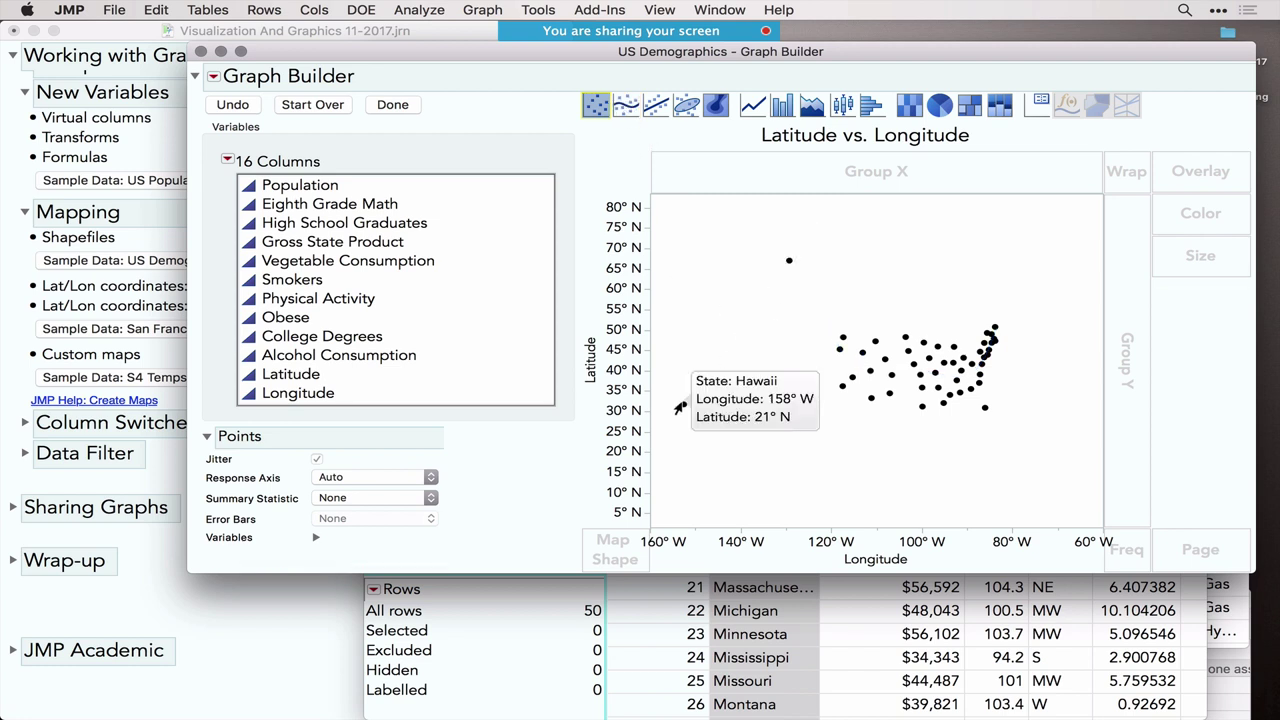
Add an Earth image background map behind the Latitude and Longitude points and color the points by Smokers.
right_click(692, 319)
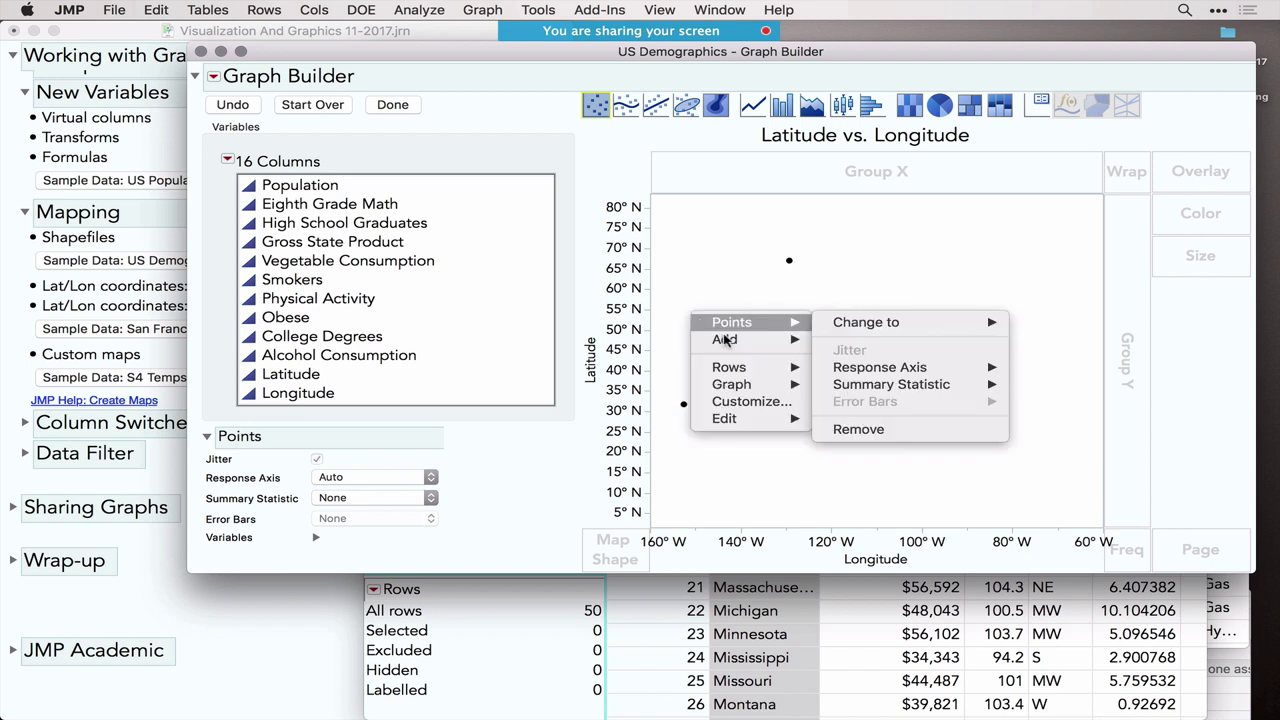
mouse_move(728, 341)
mouse_move(750, 386)
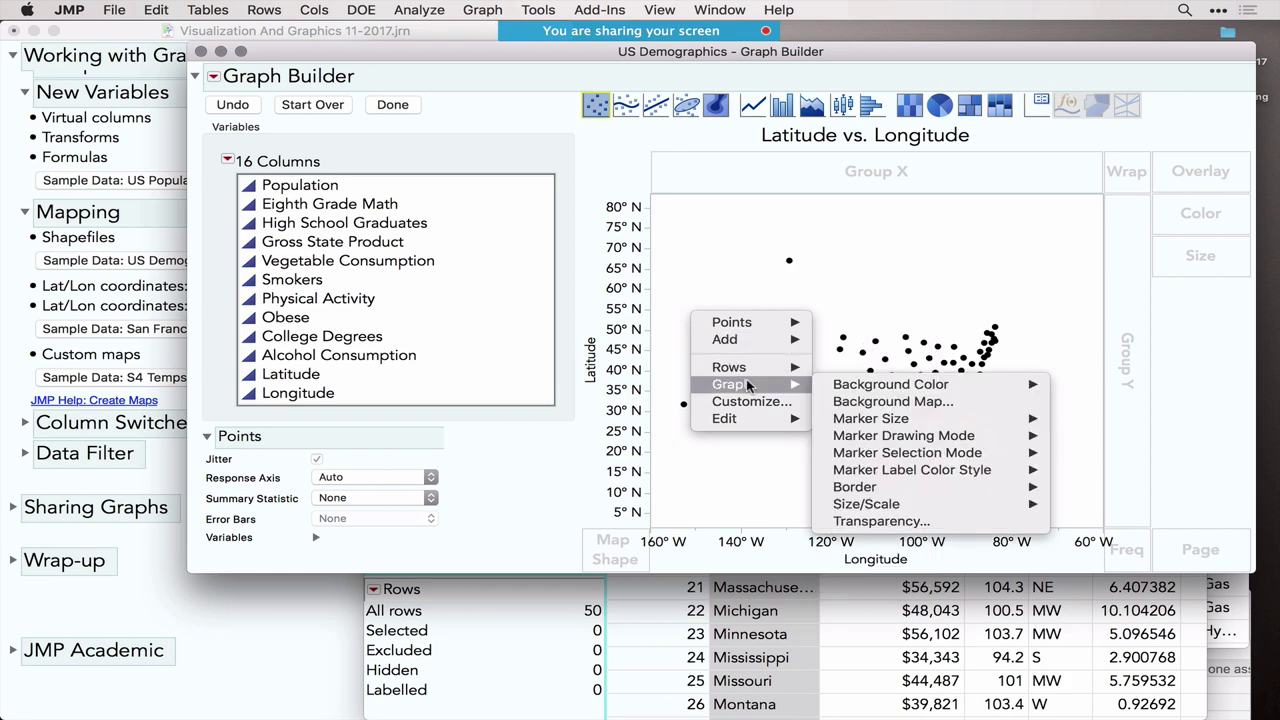
left_click(905, 403)
left_click(352, 174)
left_click(911, 397)
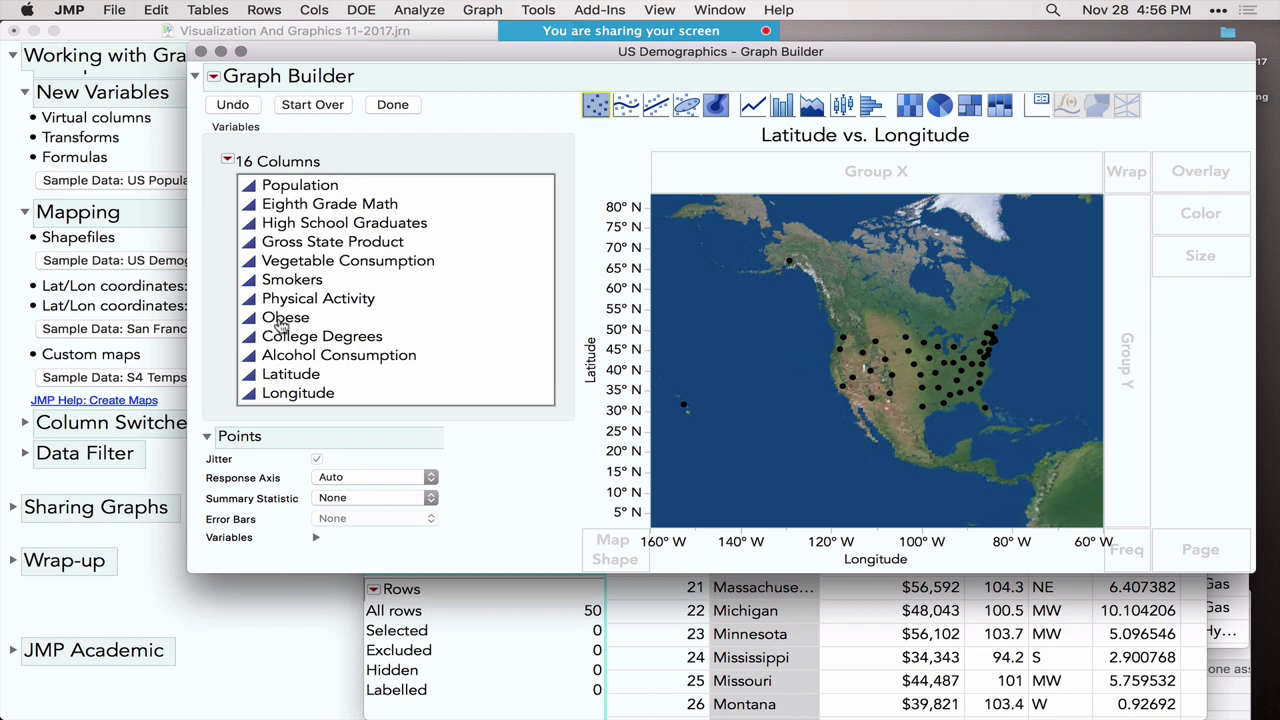
left_click_drag(281, 281, 1206, 214)
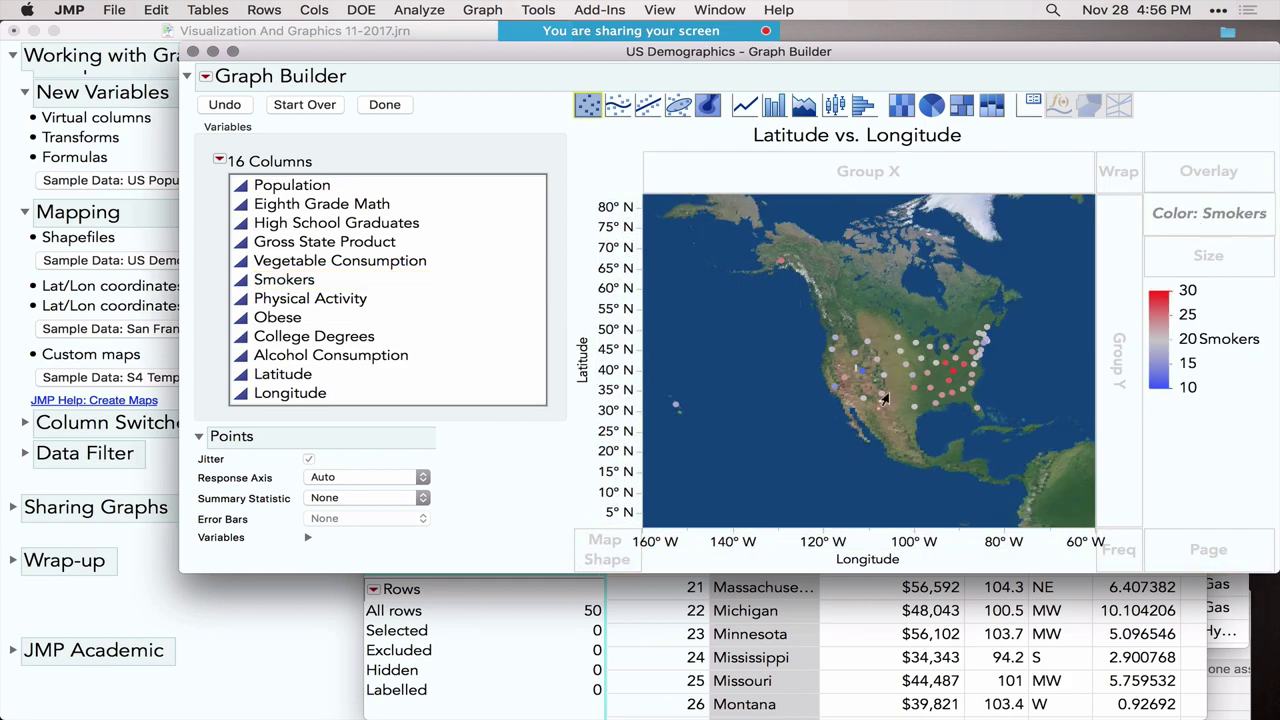
mouse_move(1178, 445)
left_mouse_down()
mouse_move(1158, 260)
mouse_move(1136, 290)
mouse_move(1196, 280)
left_mouse_up()
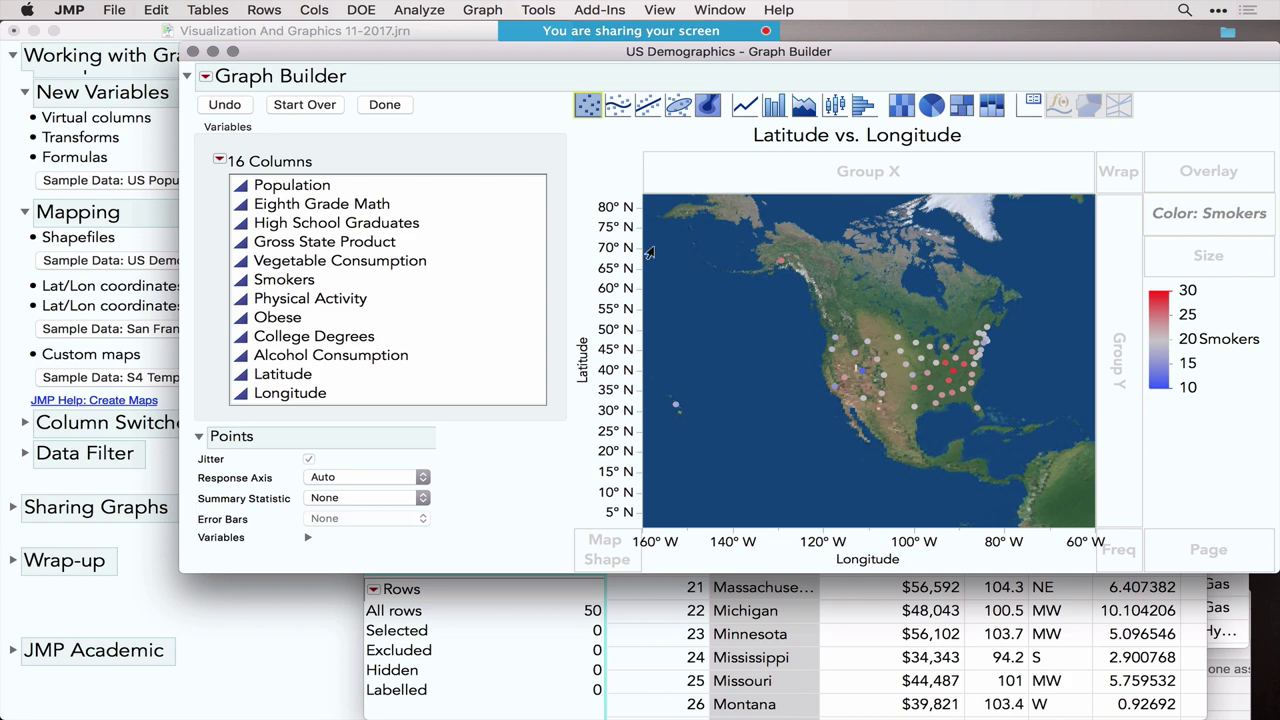
Close the US Demographics graph and open the San Francisco Crime sample data from the journal.
left_click(194, 52)
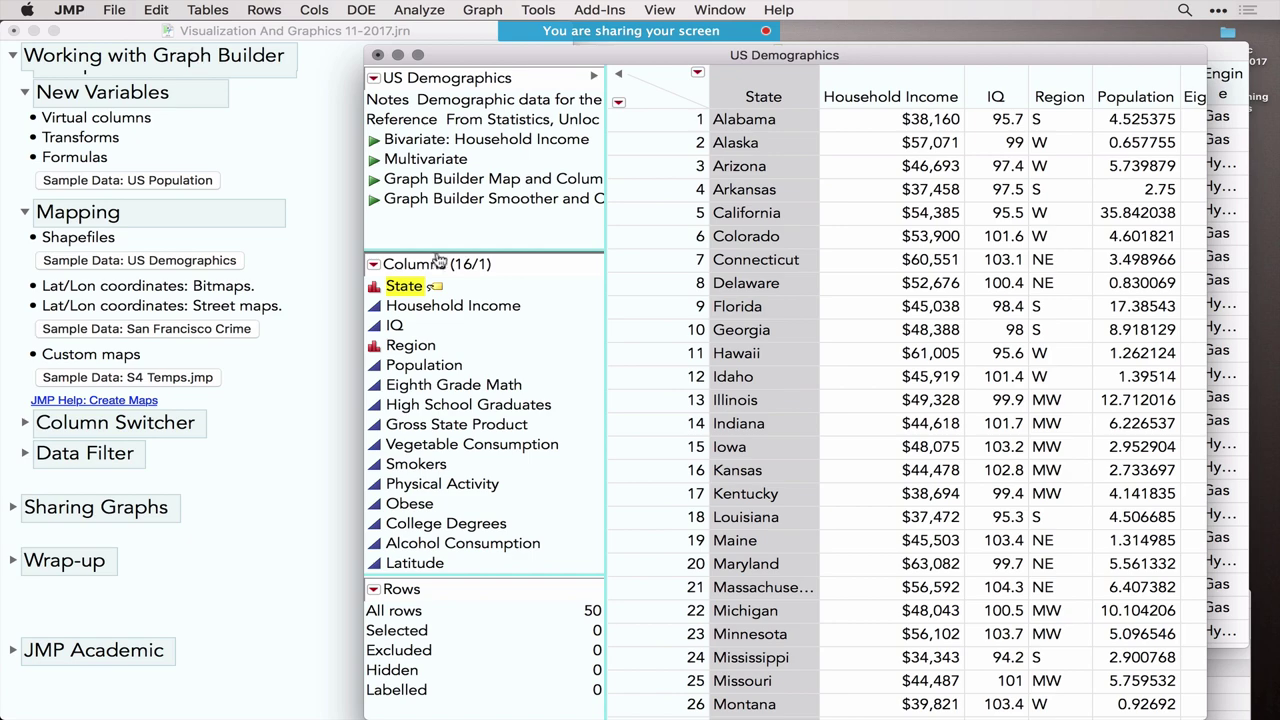
left_click(240, 219)
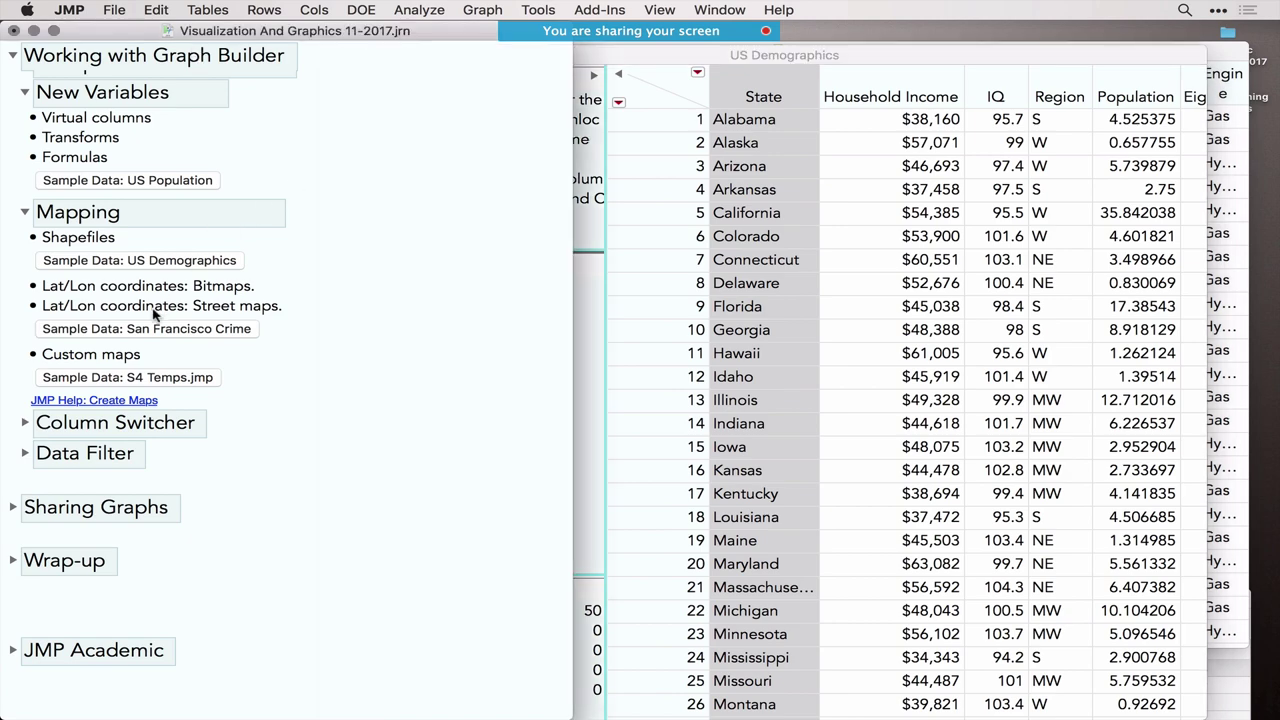
left_click(166, 333)
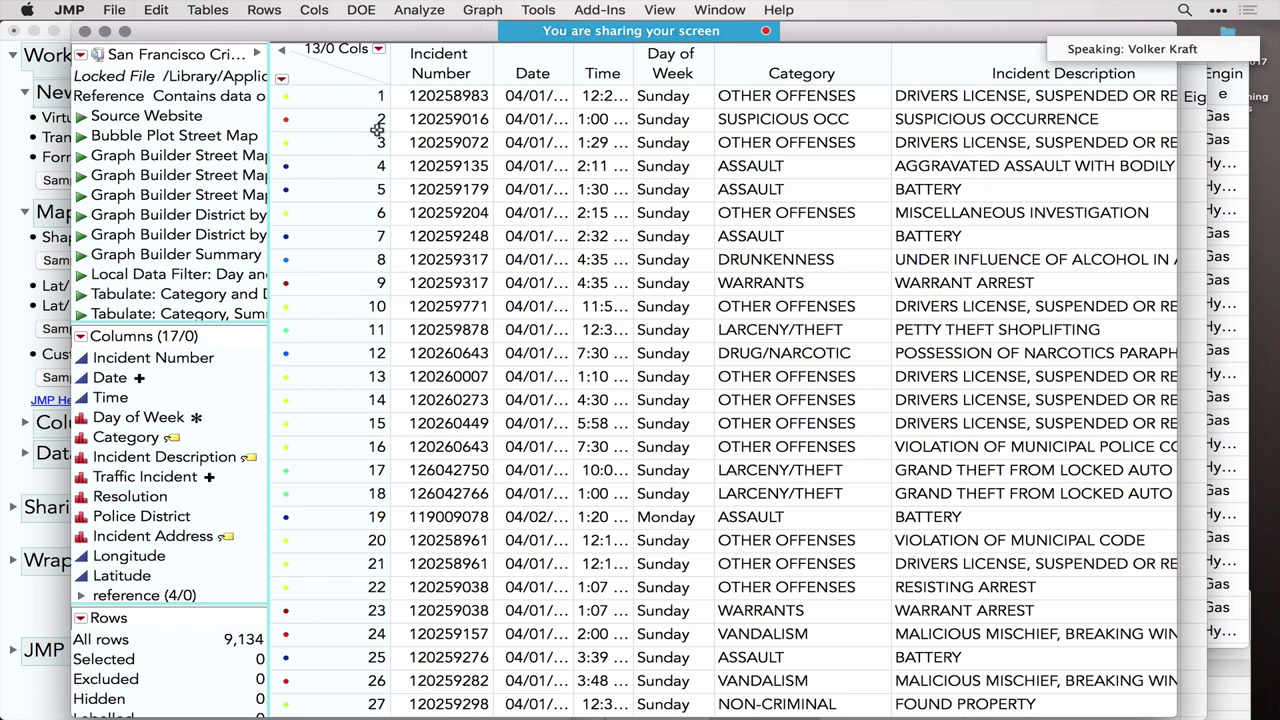
Launch Graph Builder on the San Francisco Crime table and plot Latitude against Longitude.
left_click(487, 12)
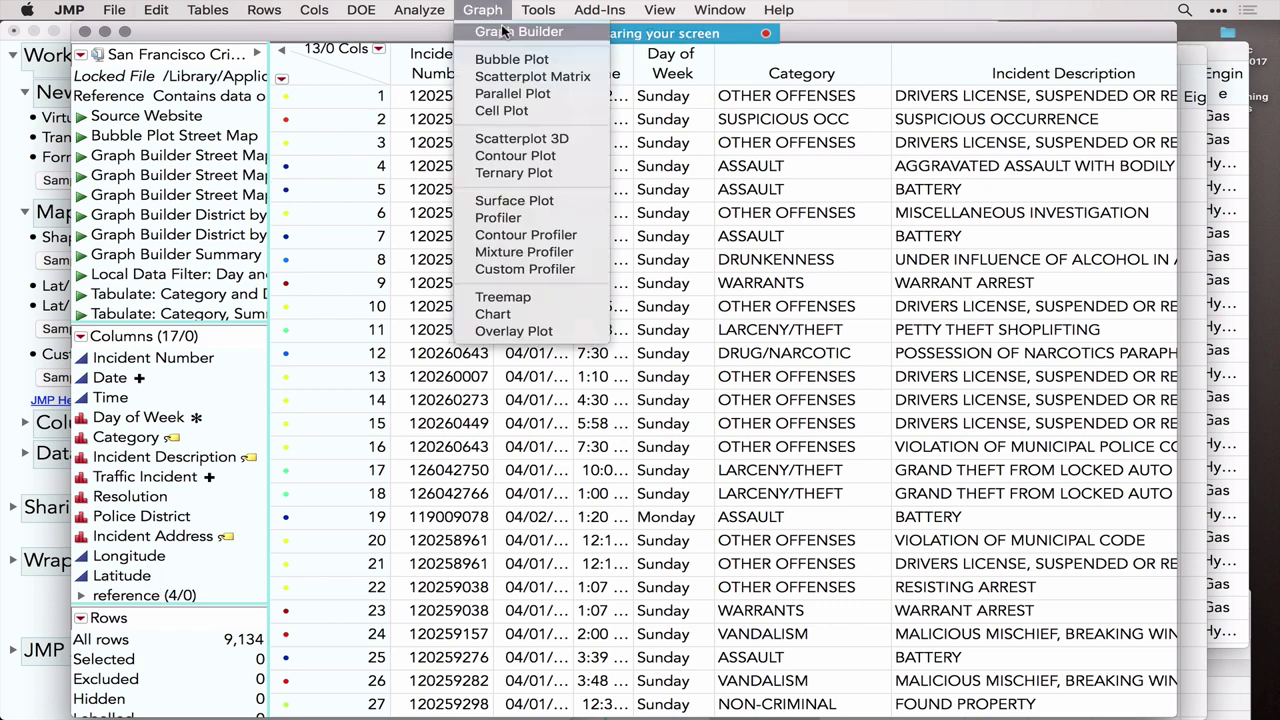
left_click(519, 31)
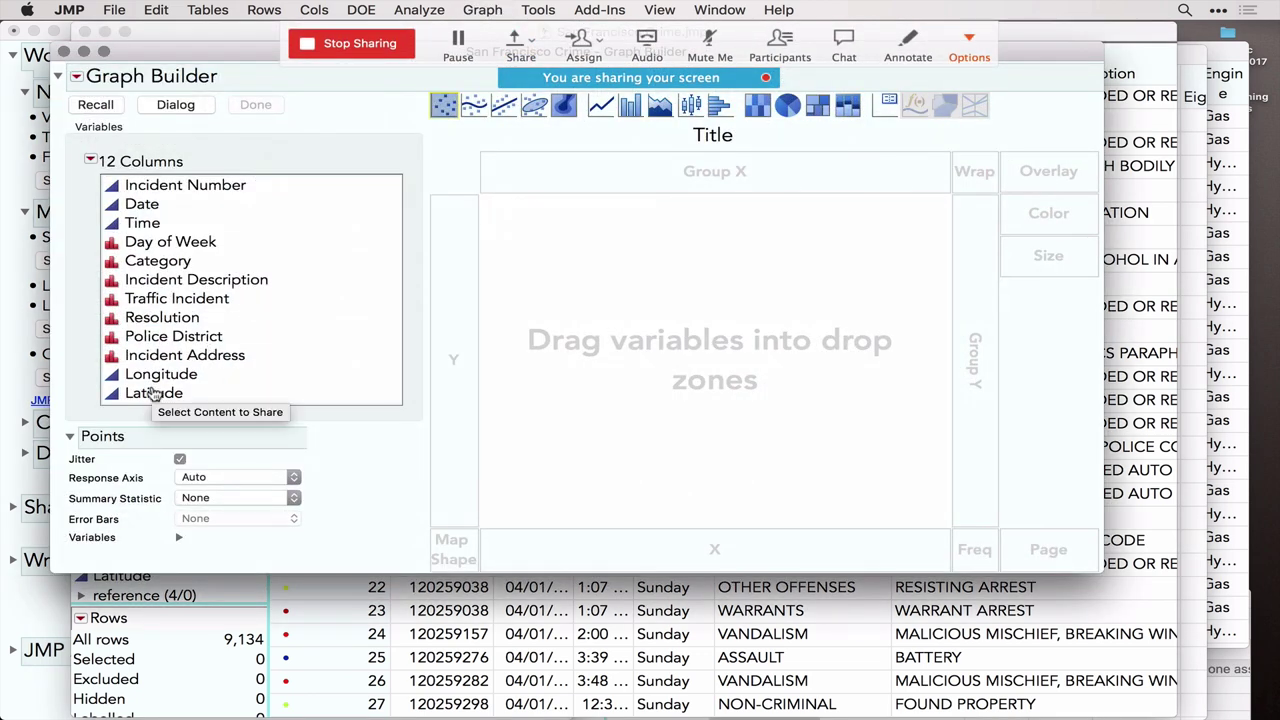
left_click_drag(155, 381, 735, 404)
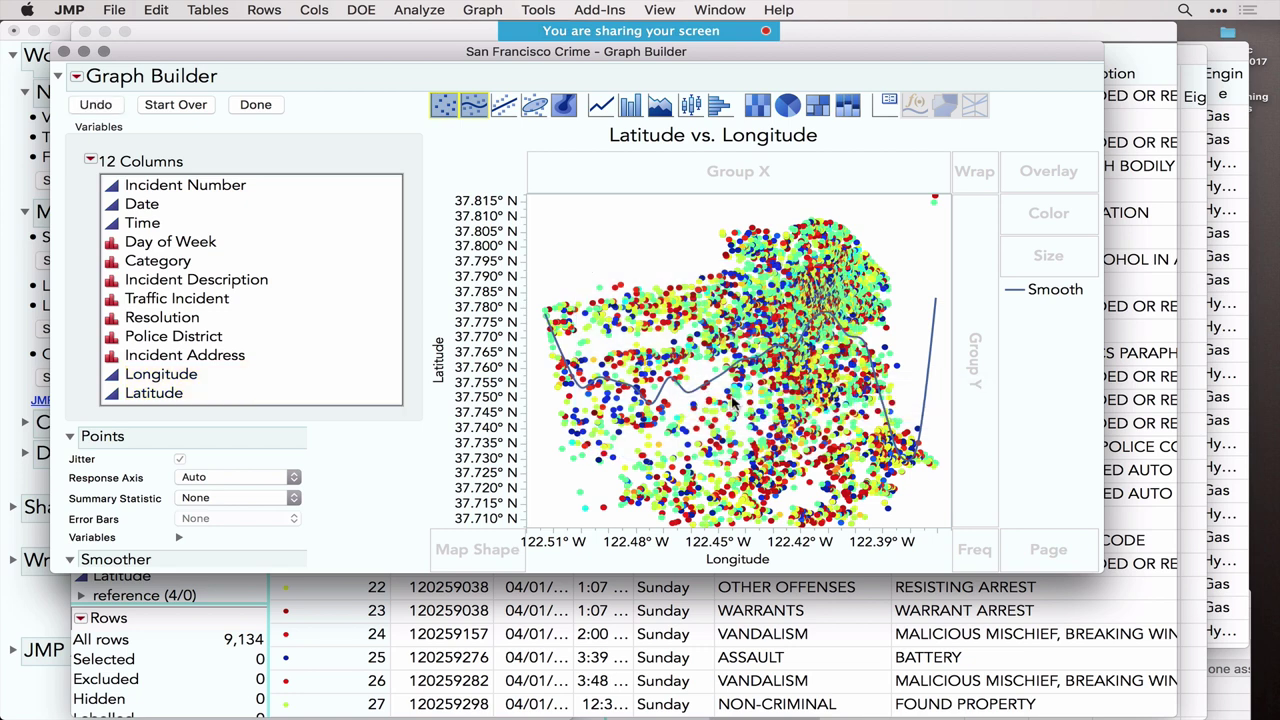
Remove the smoother from the Latitude vs. Longitude graph and add a Street Map Service background map behind the points.
left_click(478, 106)
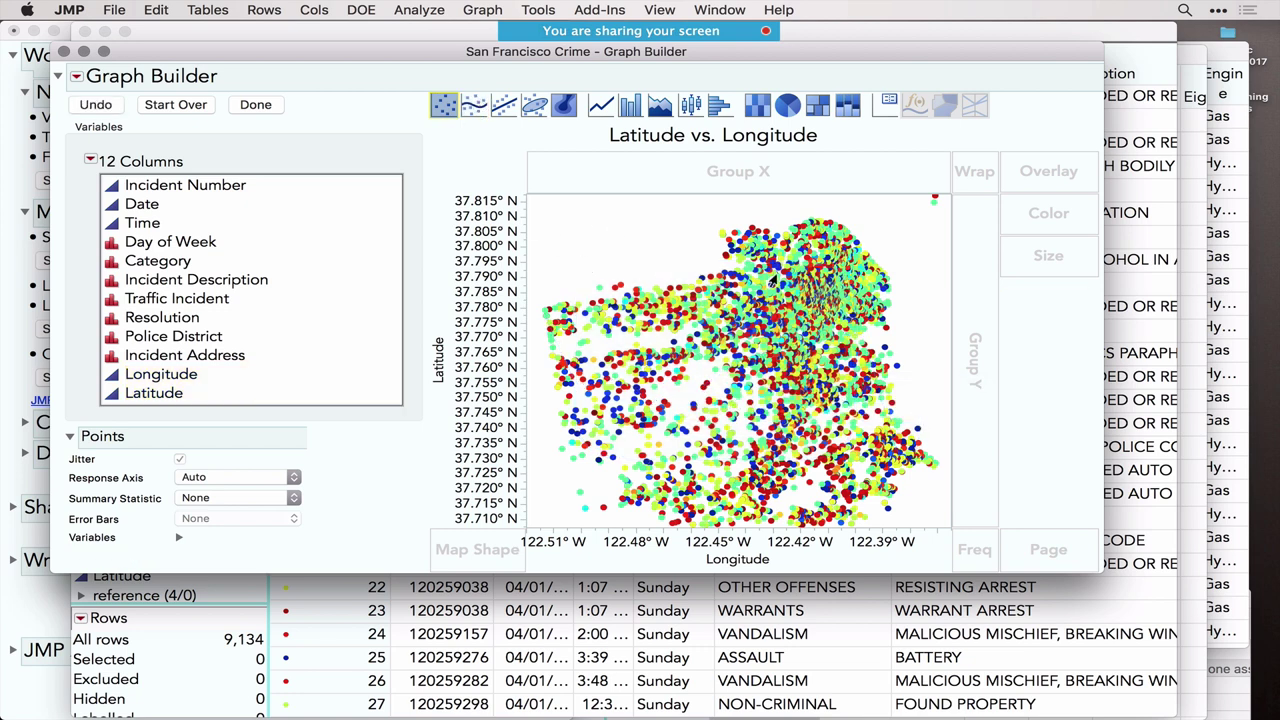
mouse_move(777, 281)
left_click(826, 356)
left_click(620, 227)
right_click(575, 226)
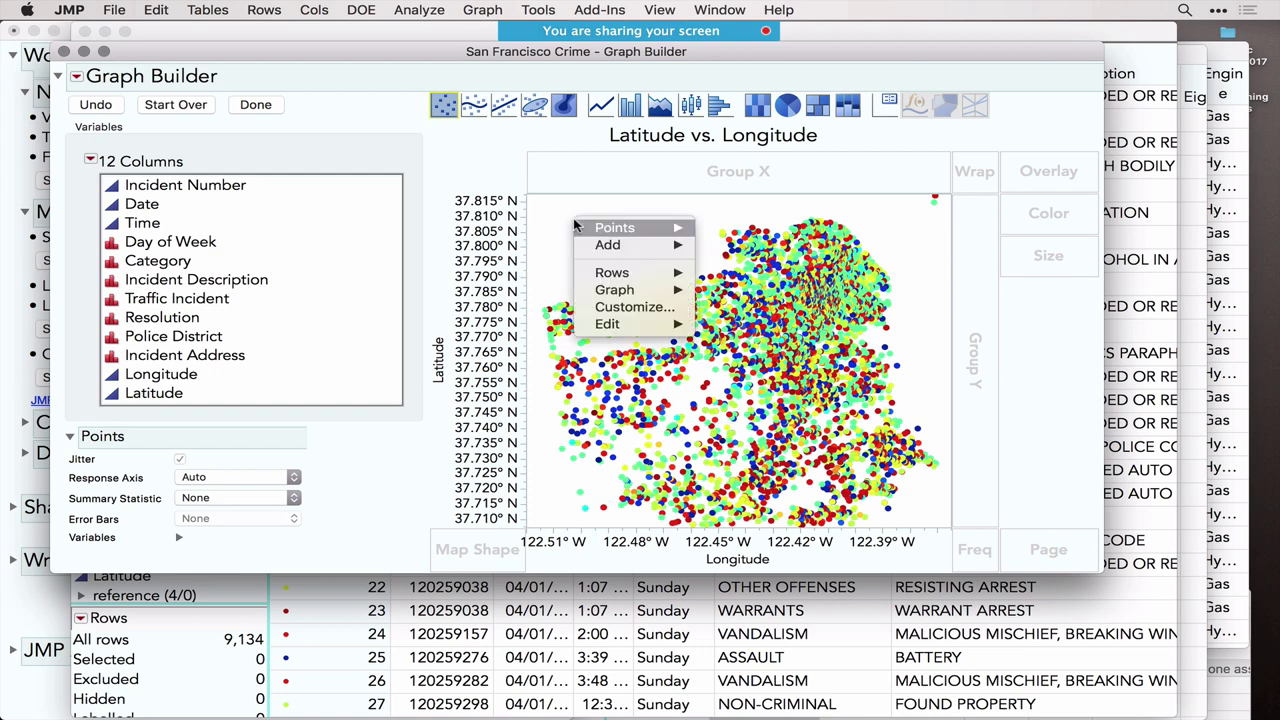
mouse_move(618, 290)
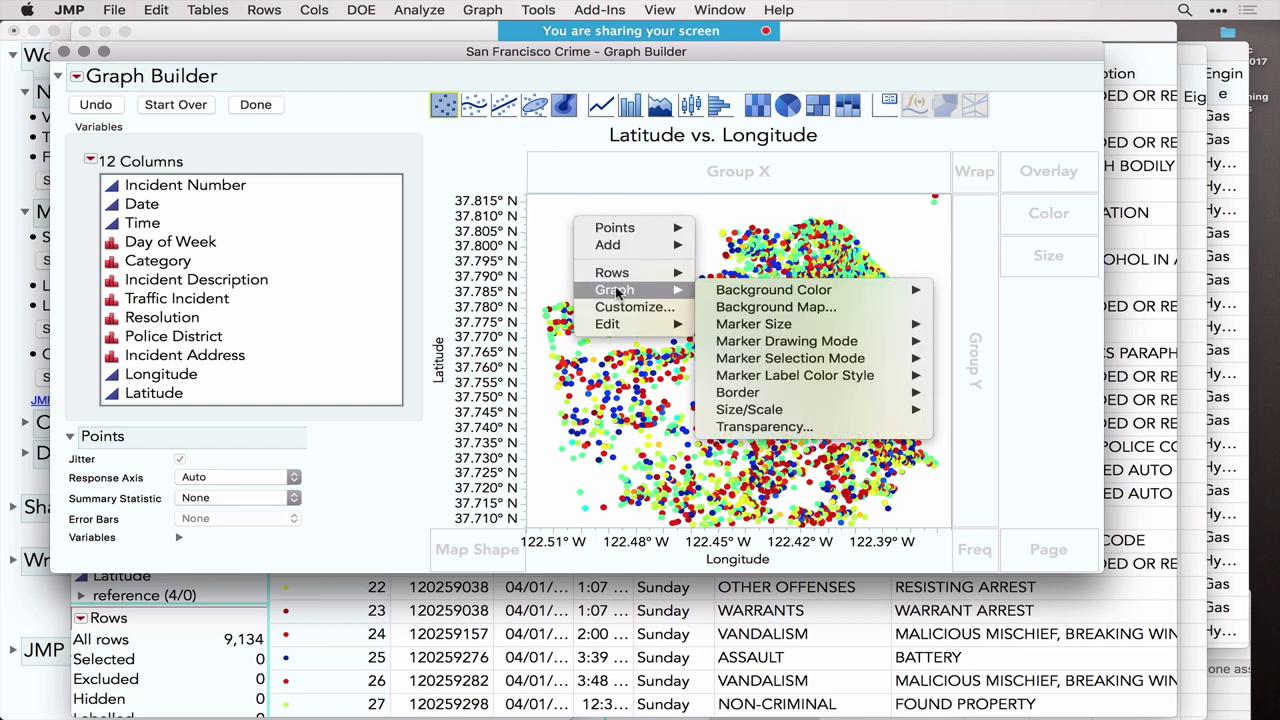
left_click(768, 308)
left_click(350, 224)
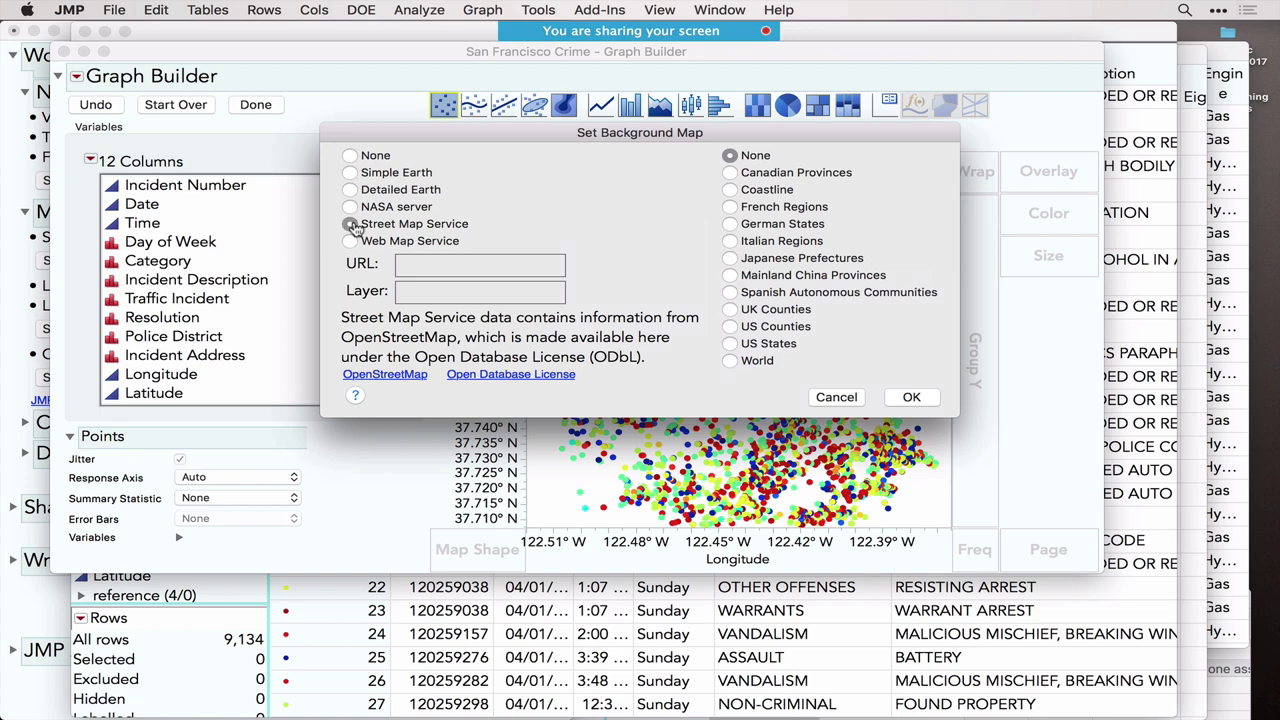
left_click(911, 397)
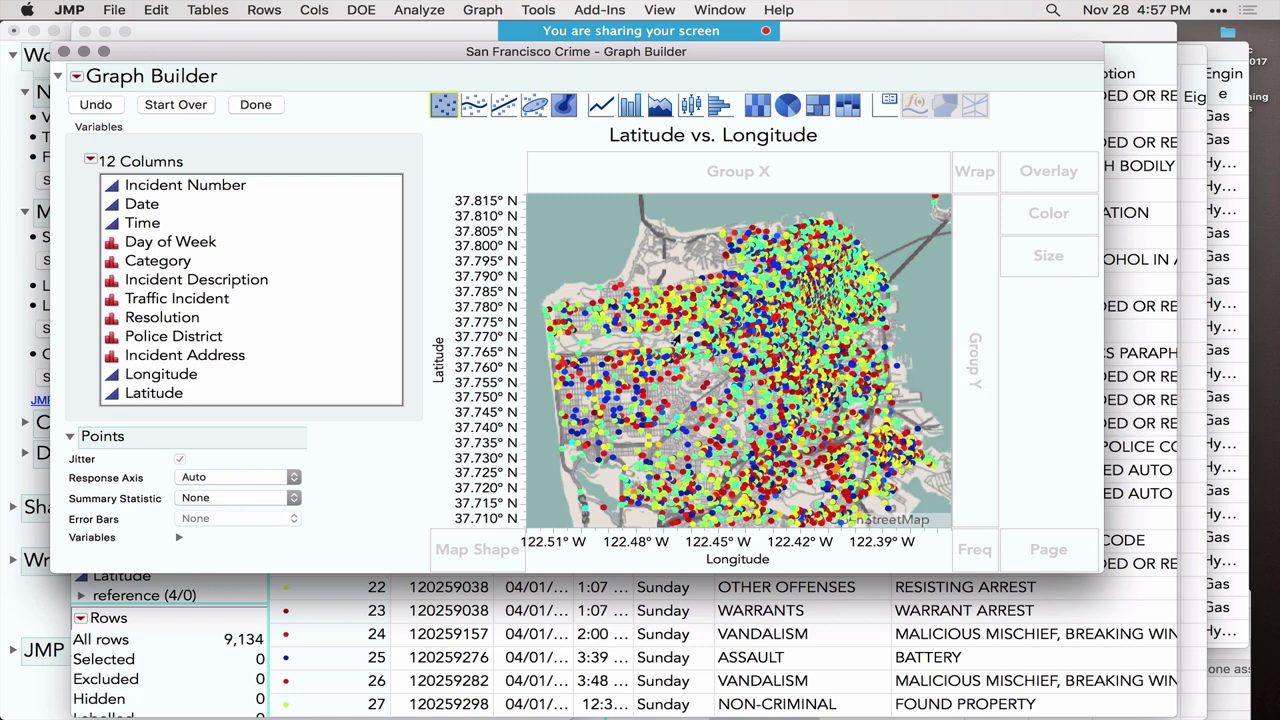
Enlarge the San Francisco Crime map and zoom in to street-name level with the Magnifier tool.
left_click_drag(397, 260, 255, 255)
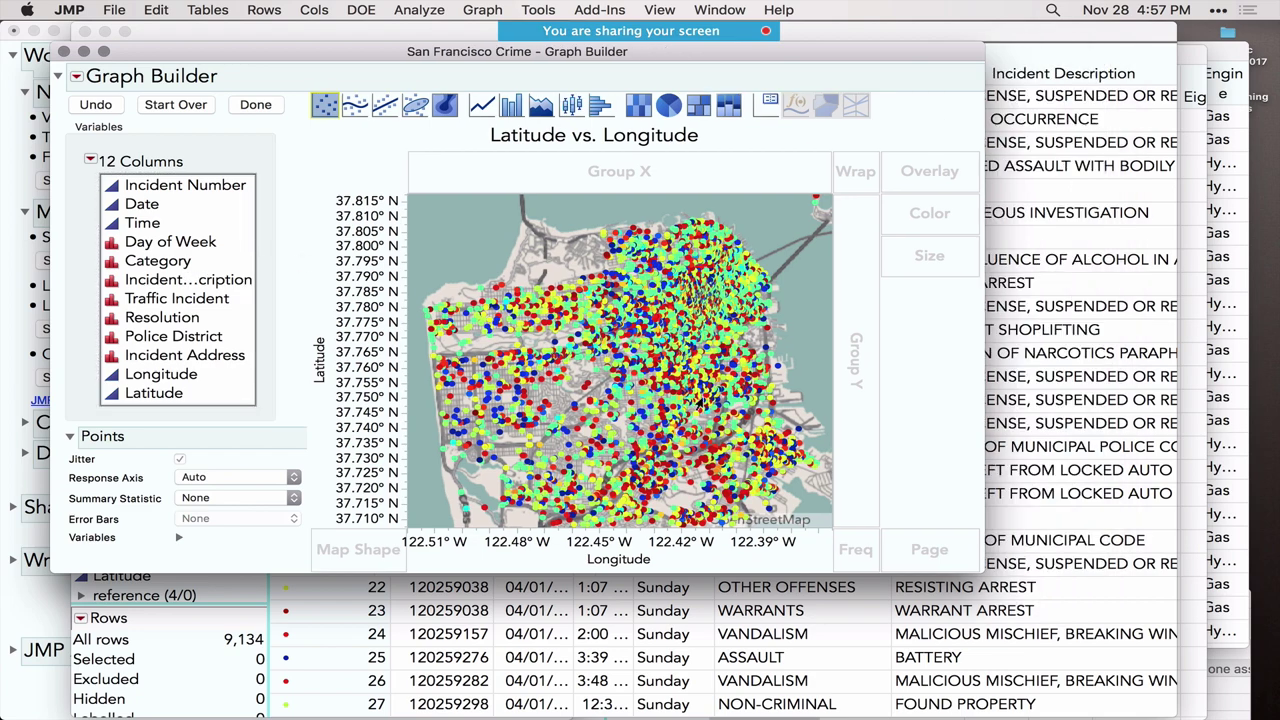
left_click_drag(983, 568, 1212, 674)
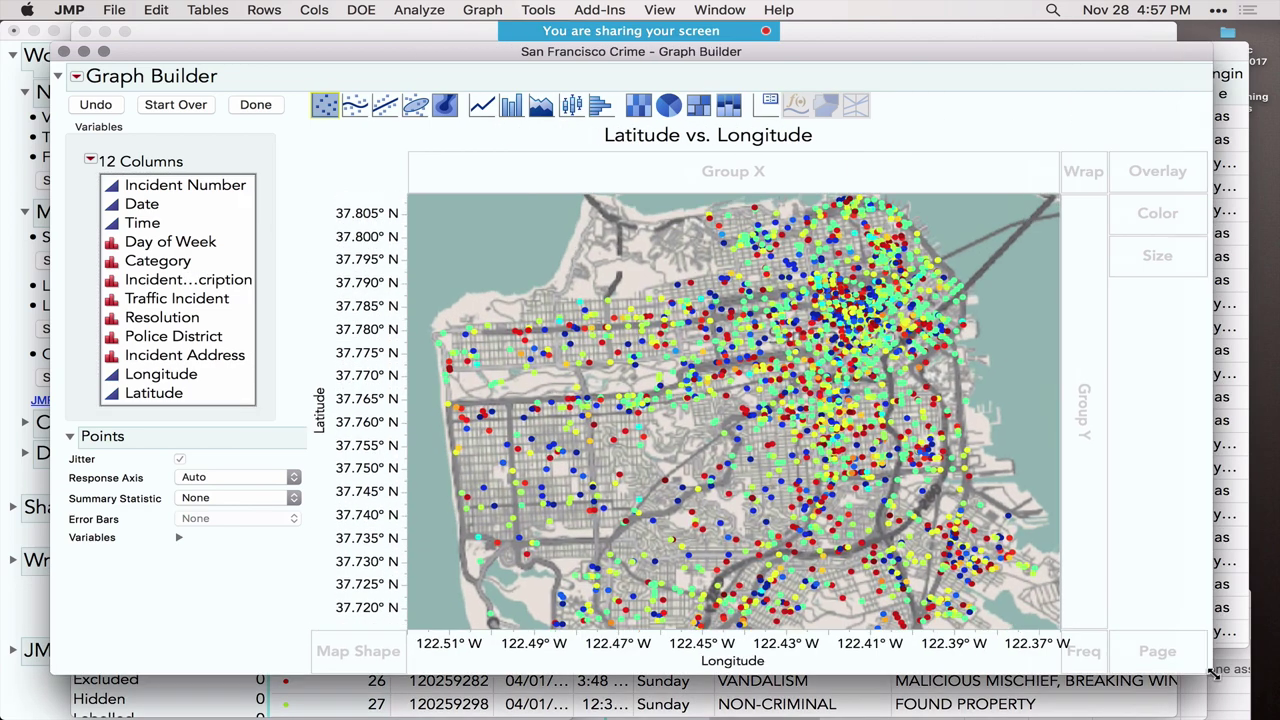
left_click(480, 10)
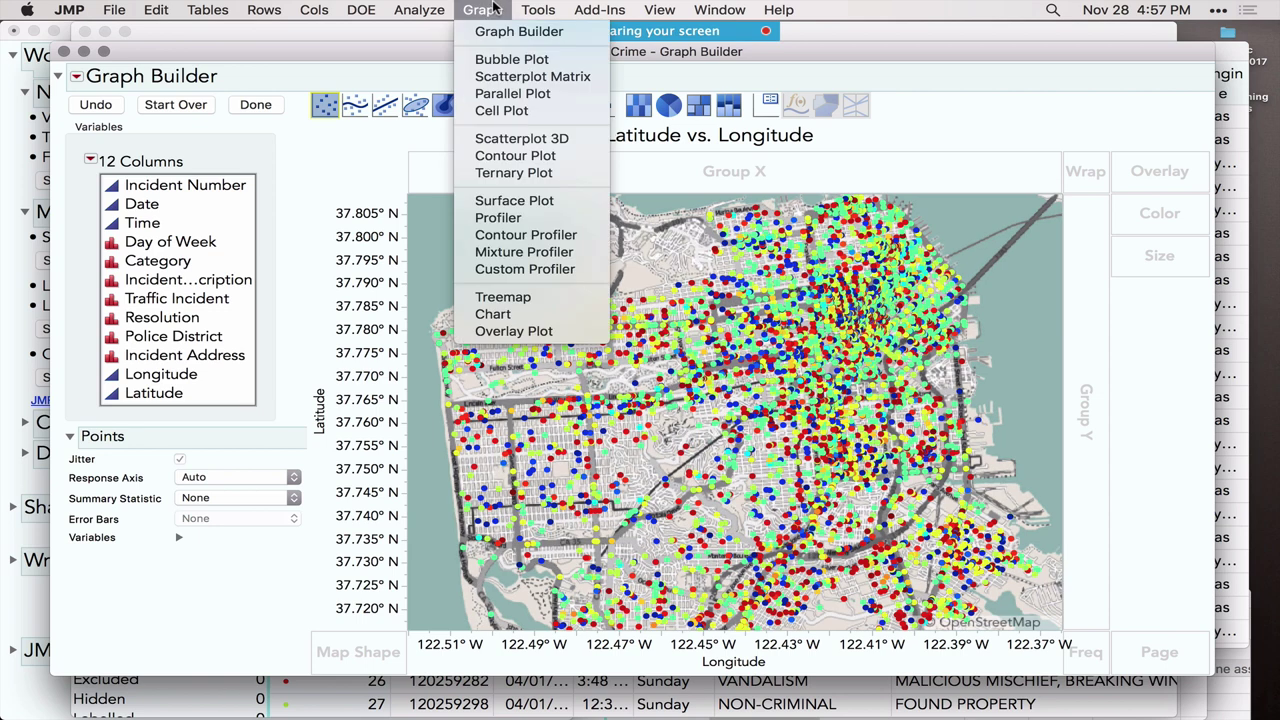
mouse_move(537, 10)
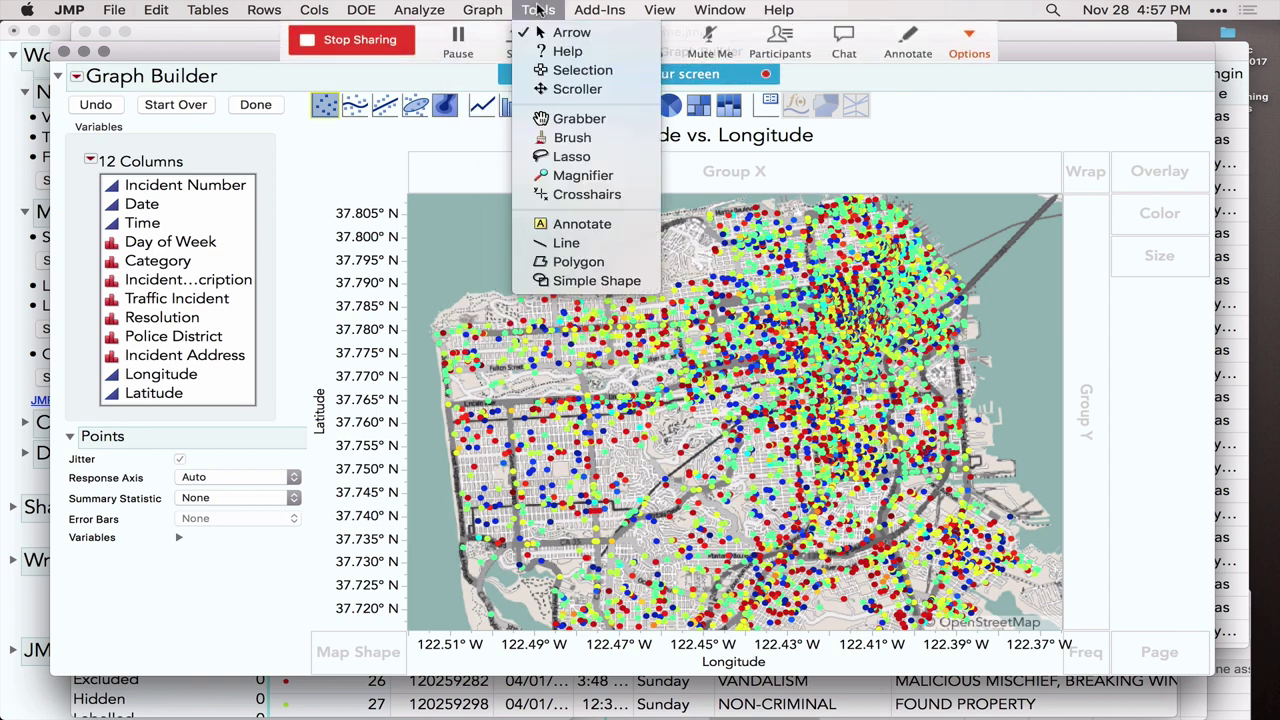
left_click(568, 177)
left_click_drag(730, 296, 882, 398)
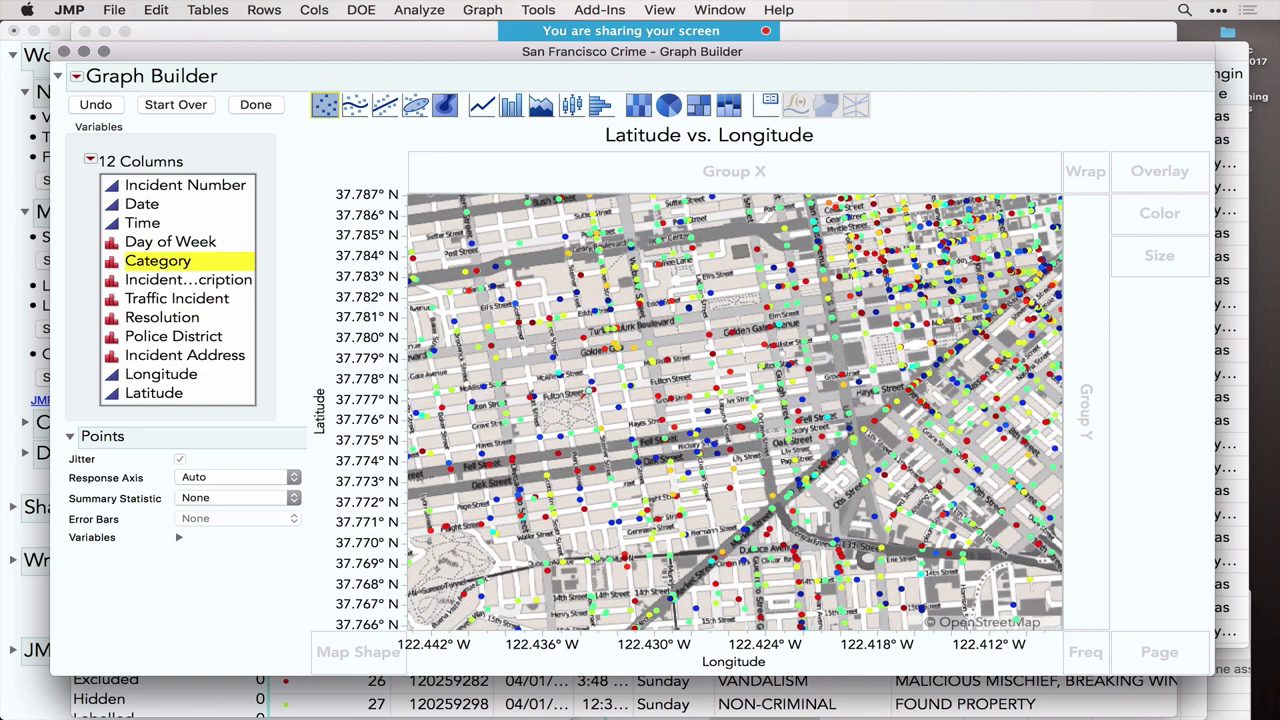
left_click(594, 397)
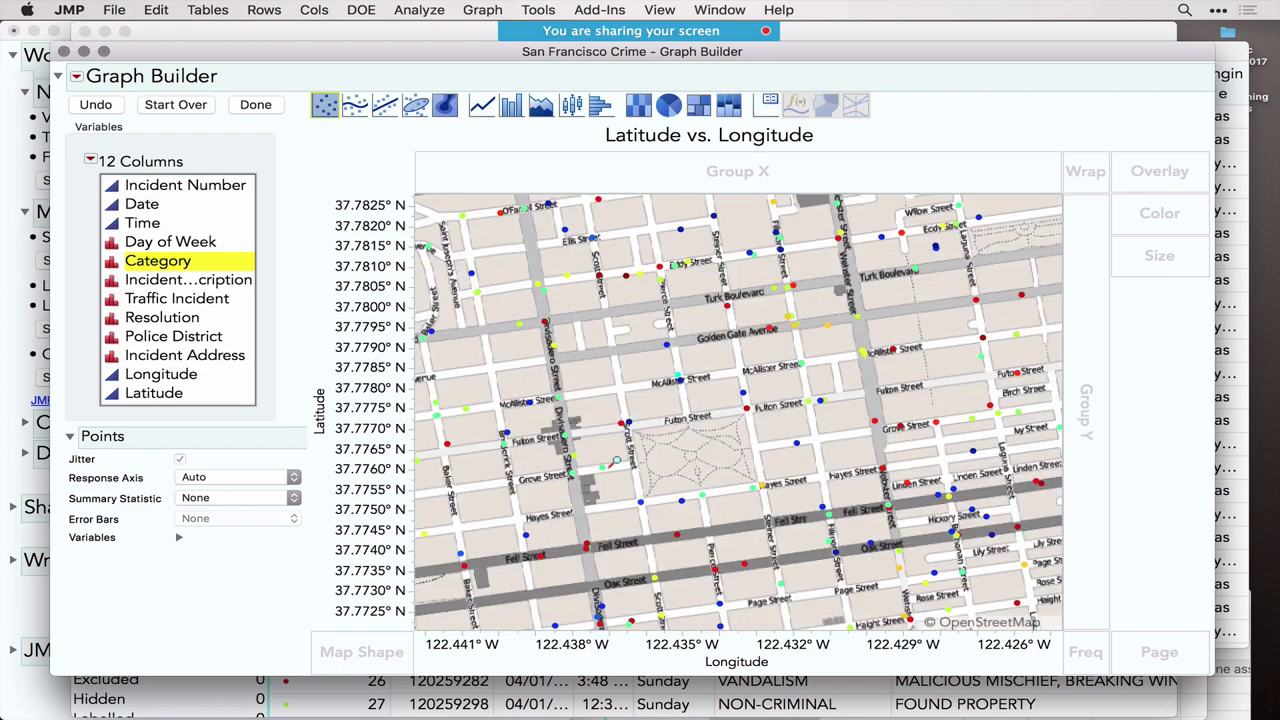
Put away the San Francisco Crime graph and table, and open the S4 Temps.jmp sample data from the journal.
left_click(64, 51)
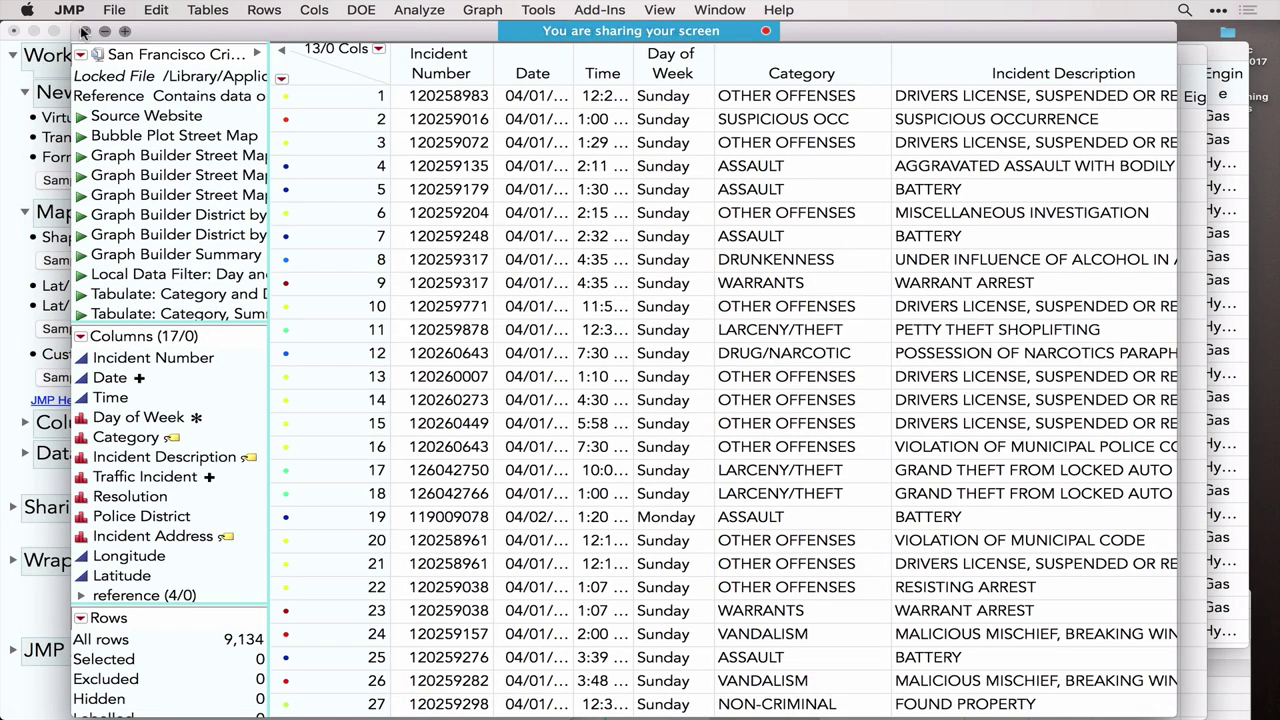
left_click(104, 32)
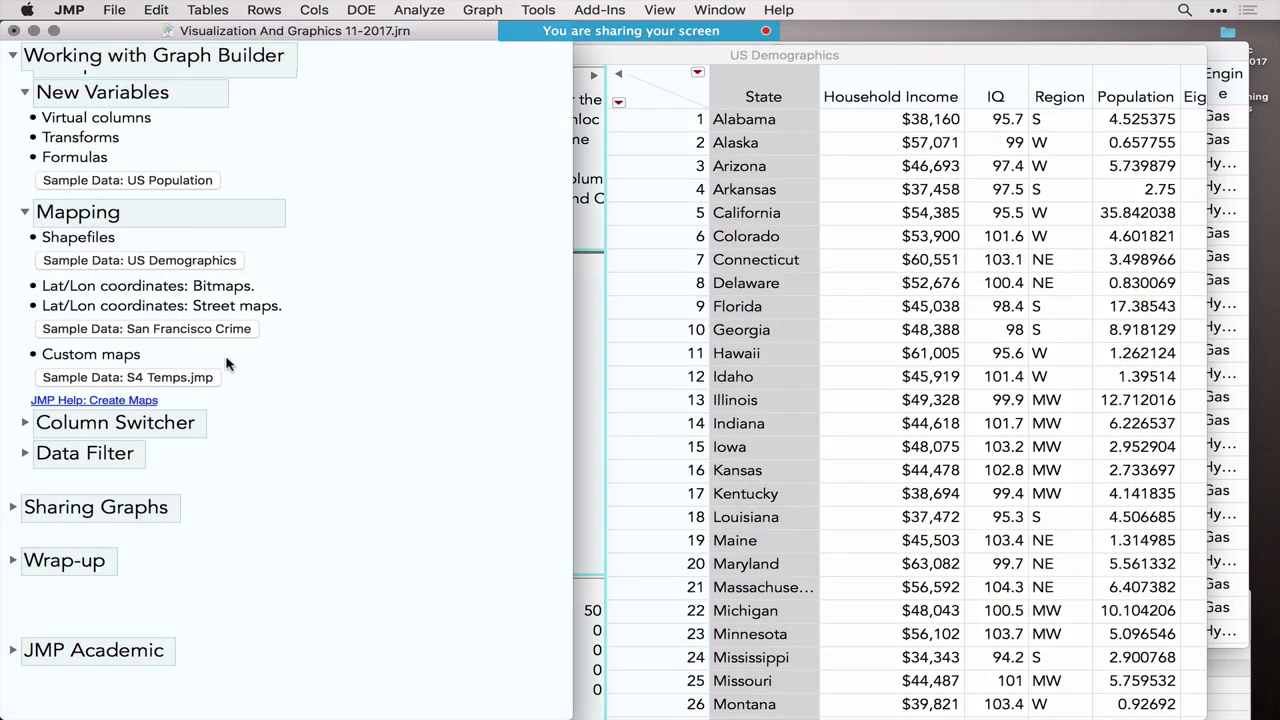
left_click(175, 379)
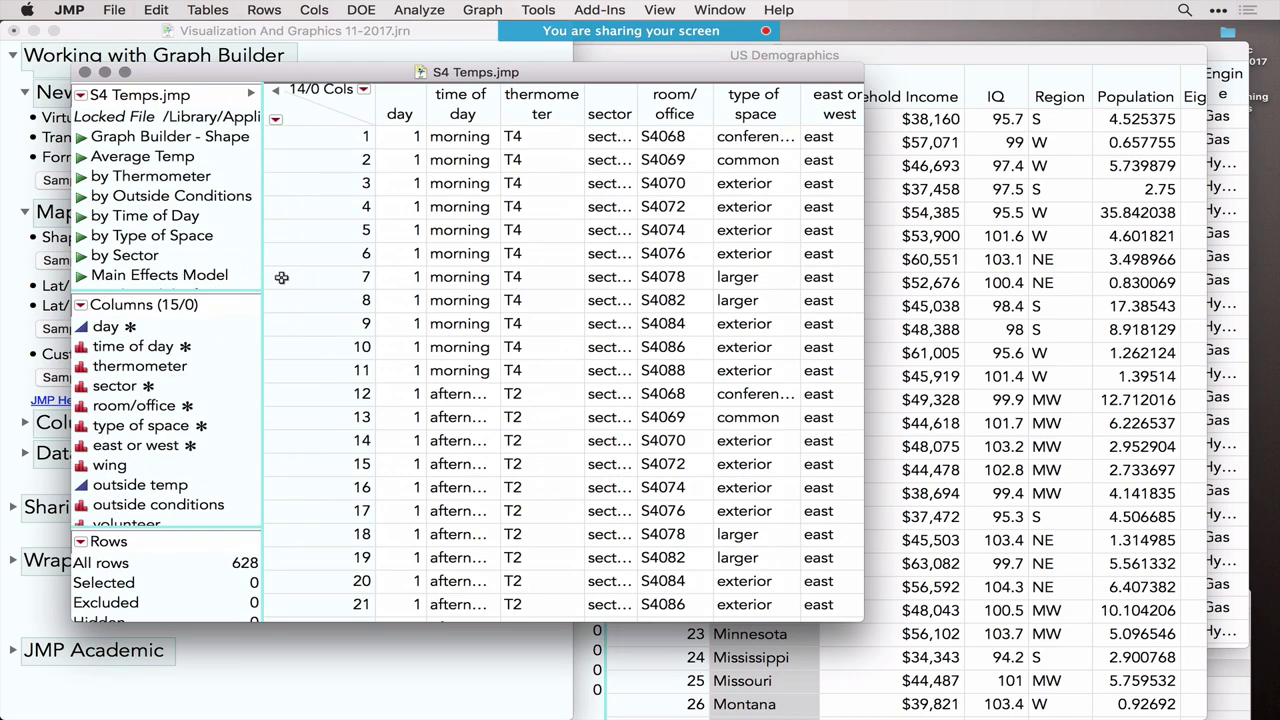
Run the table's Graph Builder - Shape script and show the control panel of the resulting room/office floor plan.
left_click(82, 137)
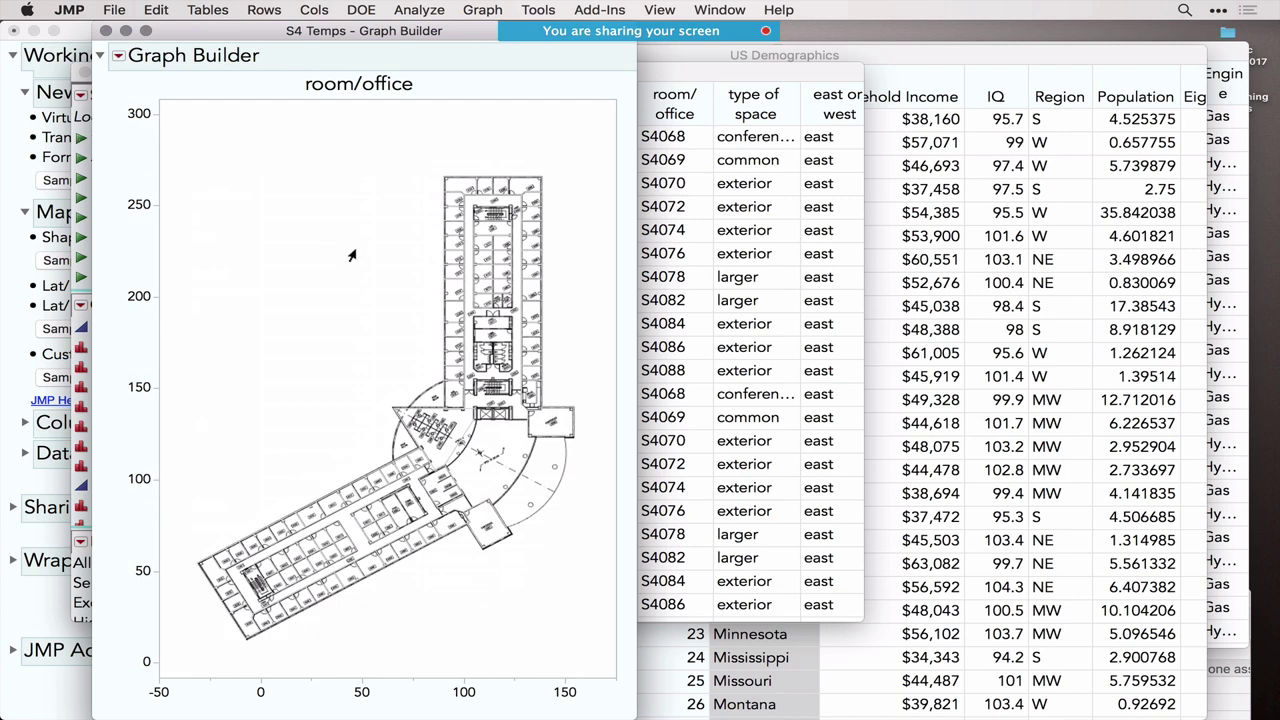
left_click_drag(341, 33, 714, 60)
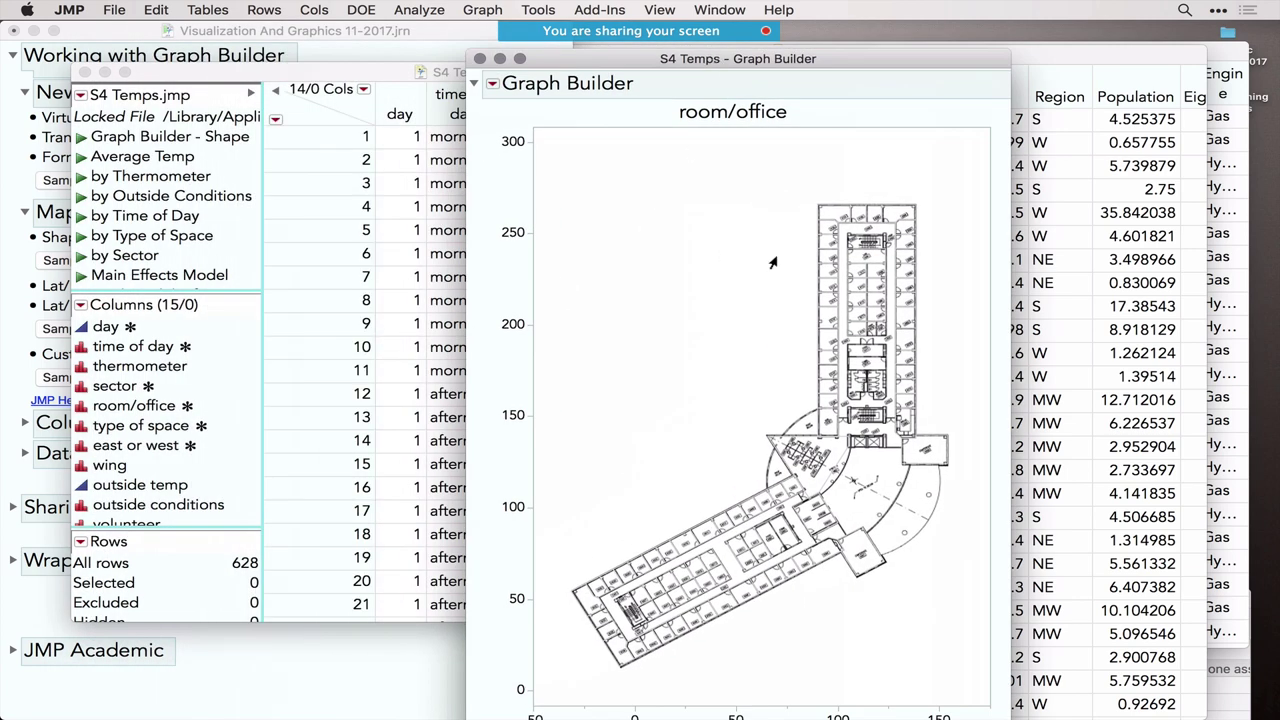
left_click(492, 84)
left_click(521, 100)
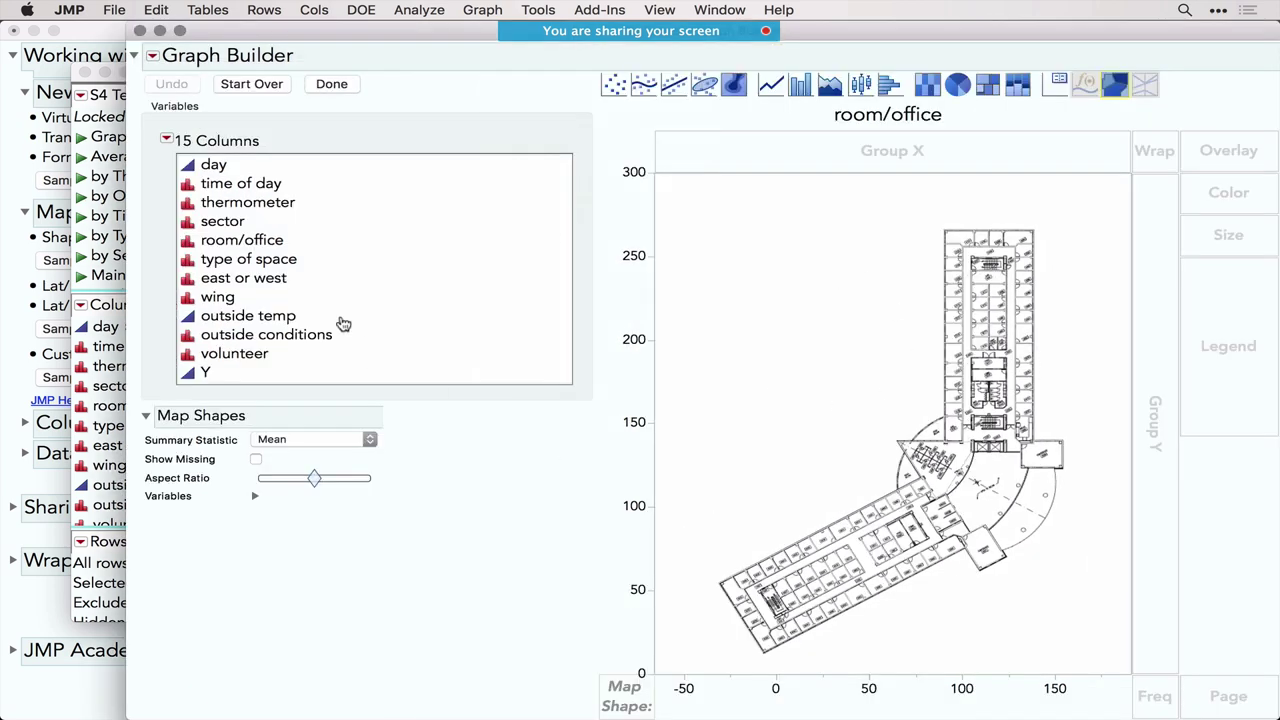
Color the room/office shapes on the floor plan by fahrenheit.
left_click(230, 320)
scroll(232, 330, "down", 1)
left_click_drag(232, 336, 868, 536)
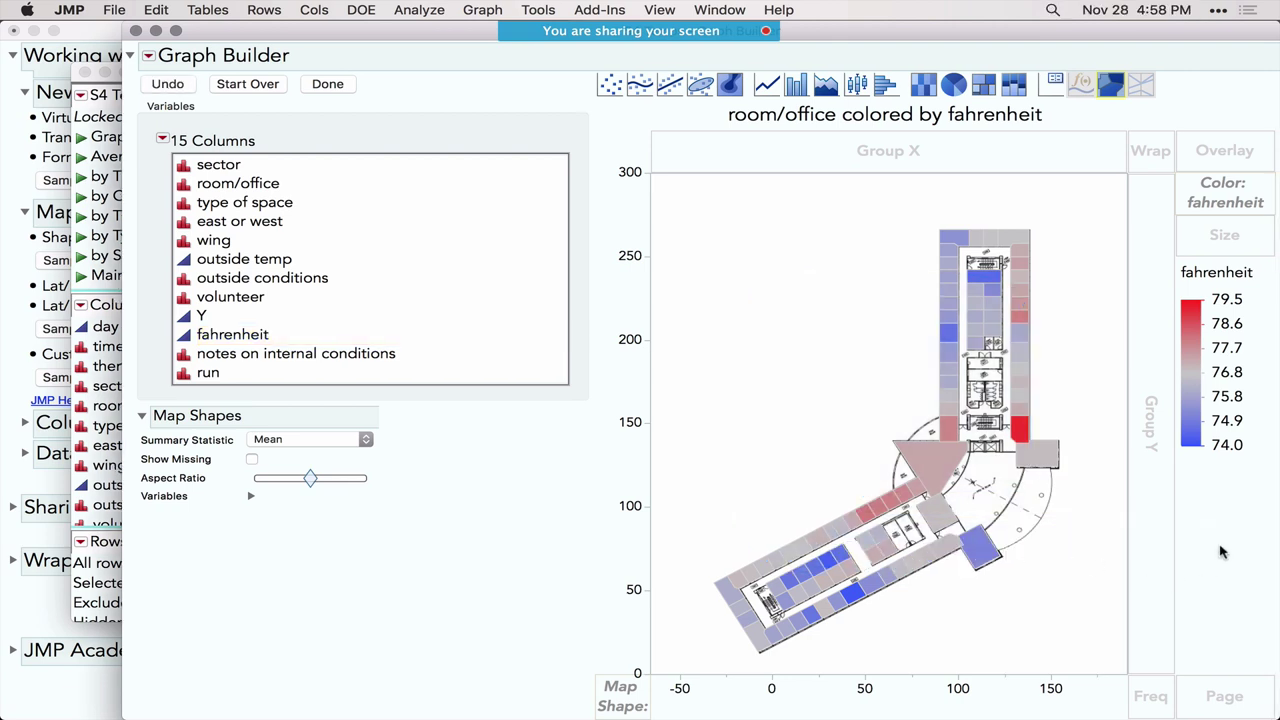
mouse_move(1219, 537)
left_mouse_down()
mouse_move(1185, 323)
mouse_move(1265, 343)
left_mouse_up()
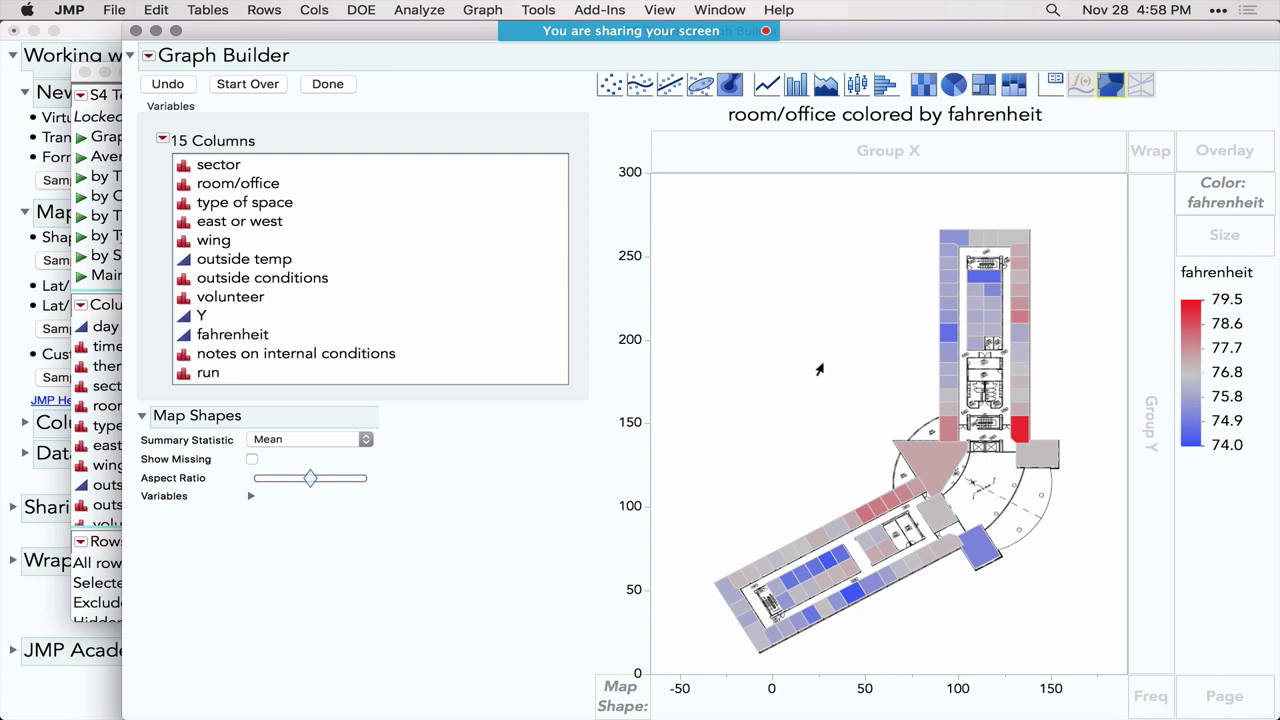
Close the floor plan graph and expand the journal's Column Switcher and Data Filter topics, highlighting the Local Data Filter item.
left_click(136, 30)
left_click(8, 145)
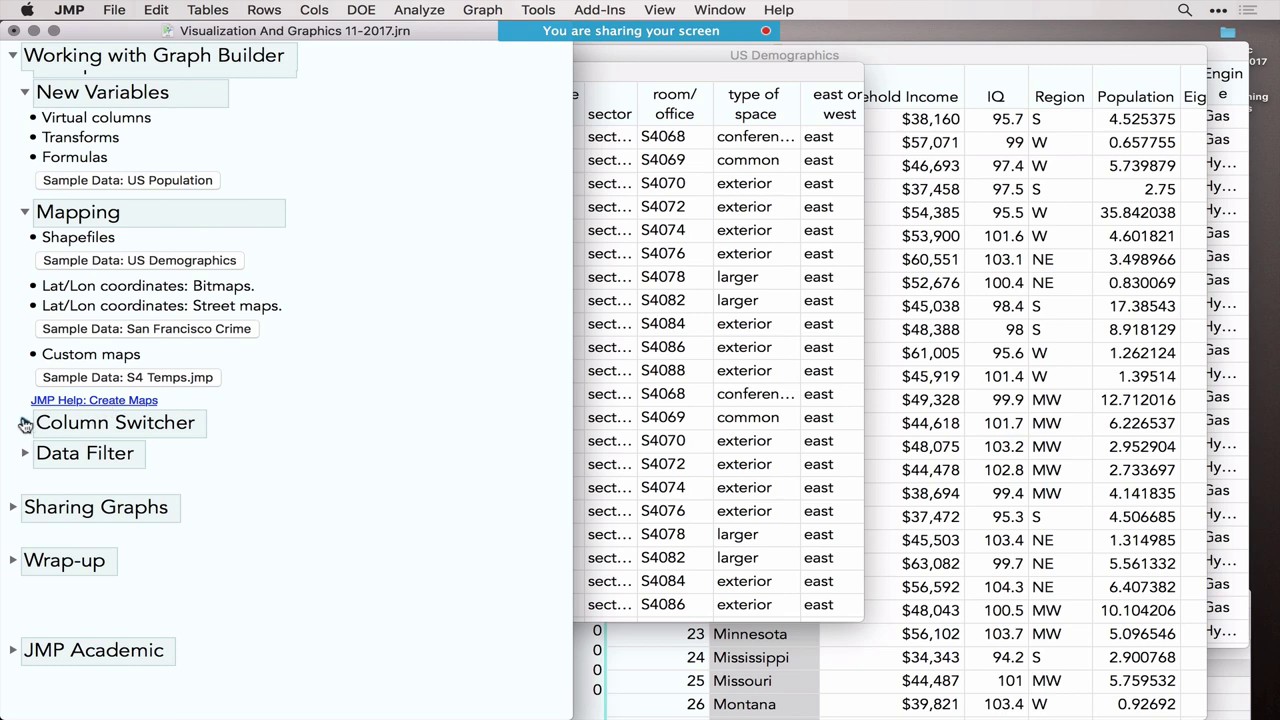
left_click(25, 423)
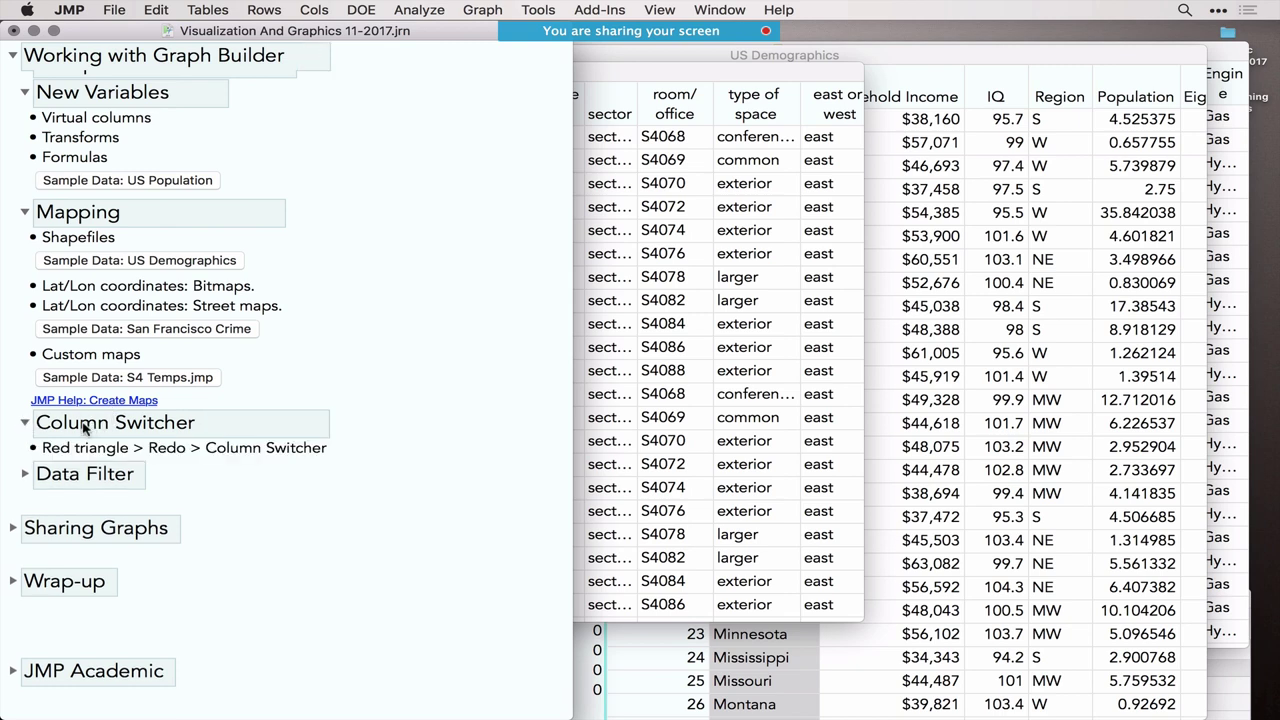
left_click(25, 475)
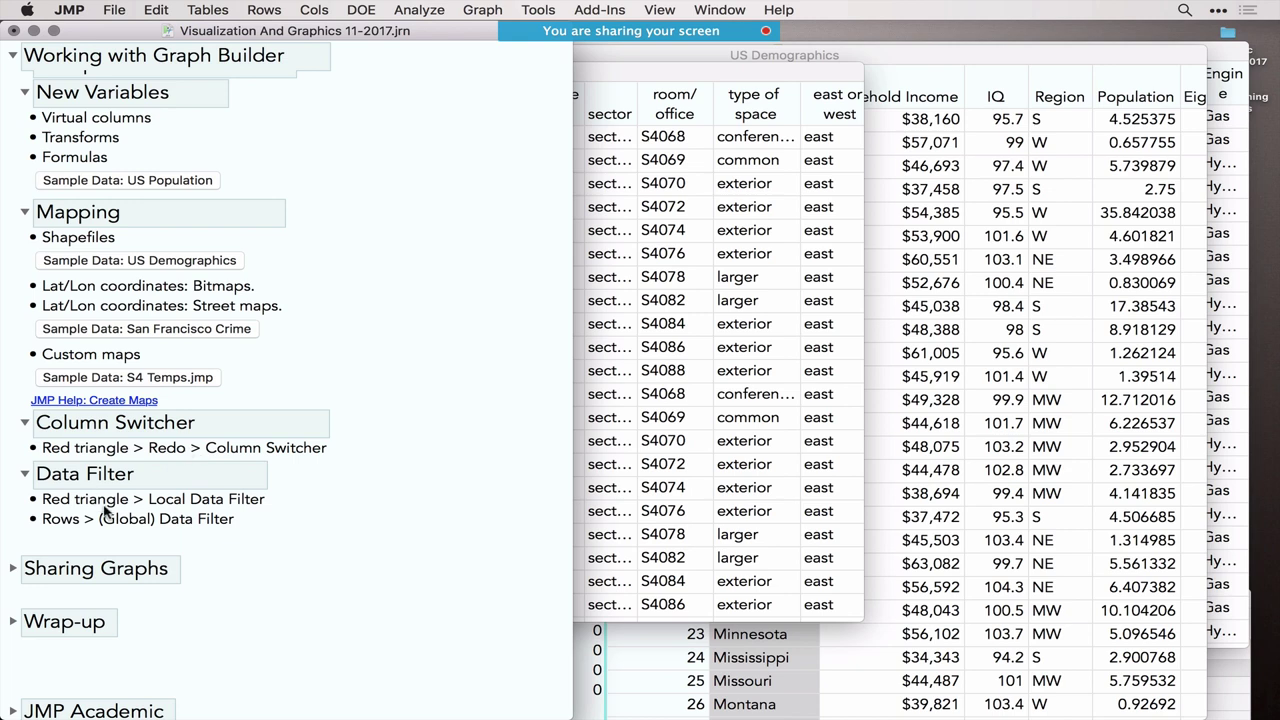
left_click(145, 500)
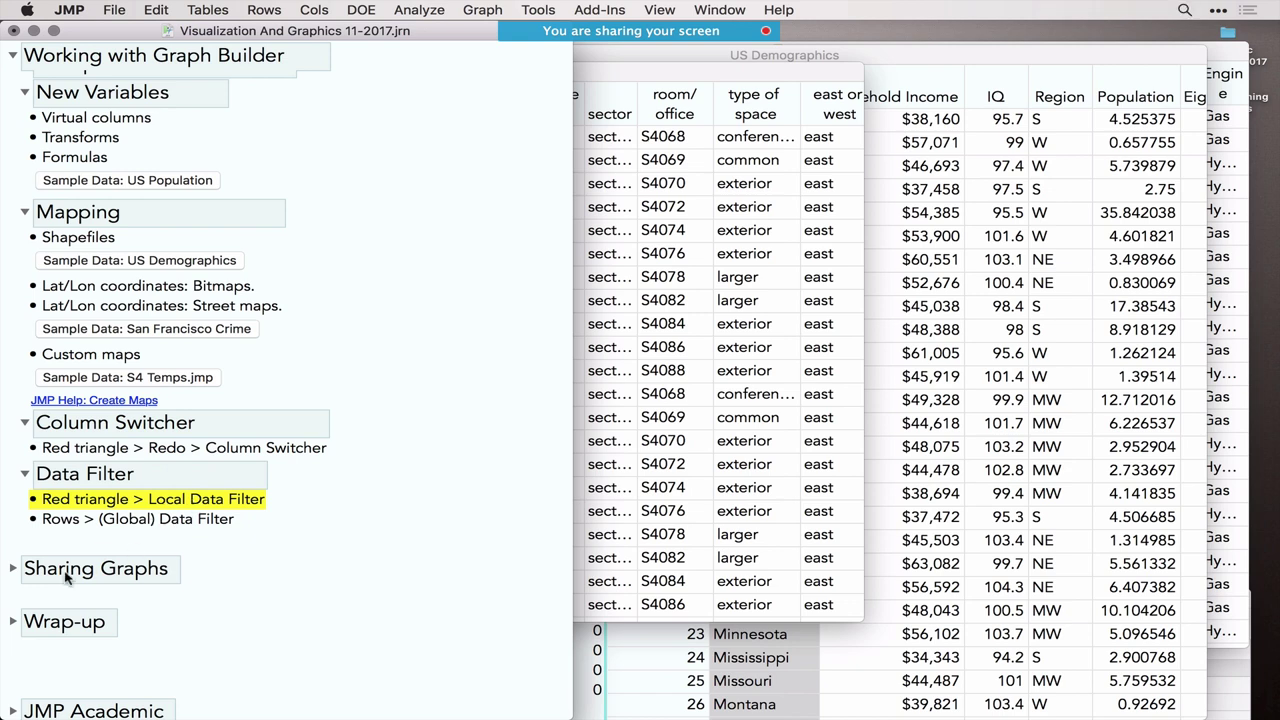
Expand the journal's Sharing Graphs section and review the script-saving, copy and paste special, and export items.
left_click(14, 569)
scroll(167, 603, "down", 5)
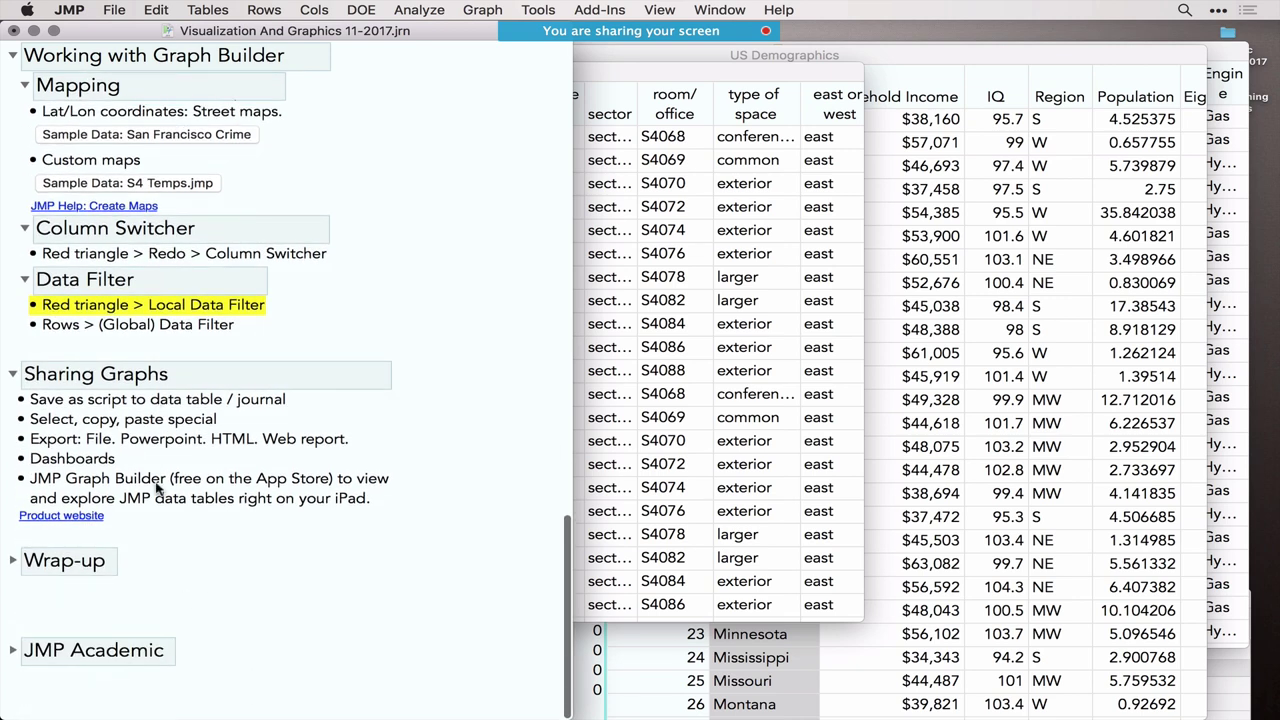
left_click(140, 399)
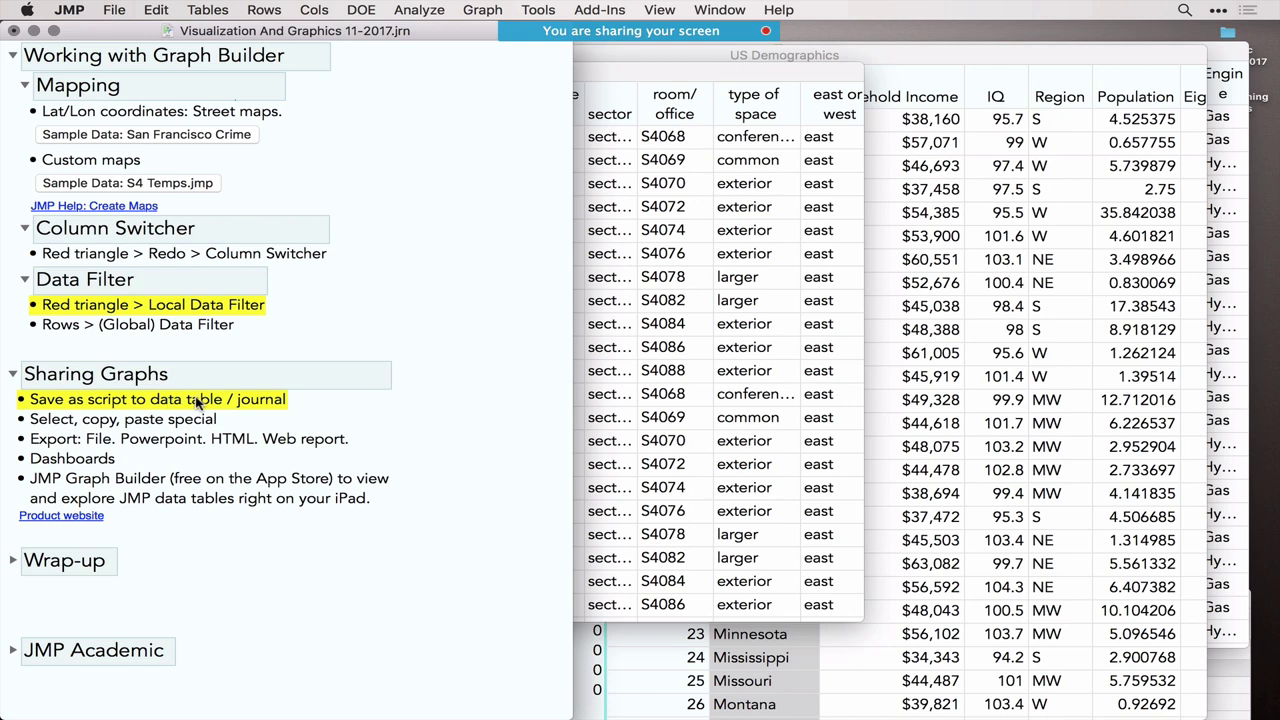
left_click(161, 424)
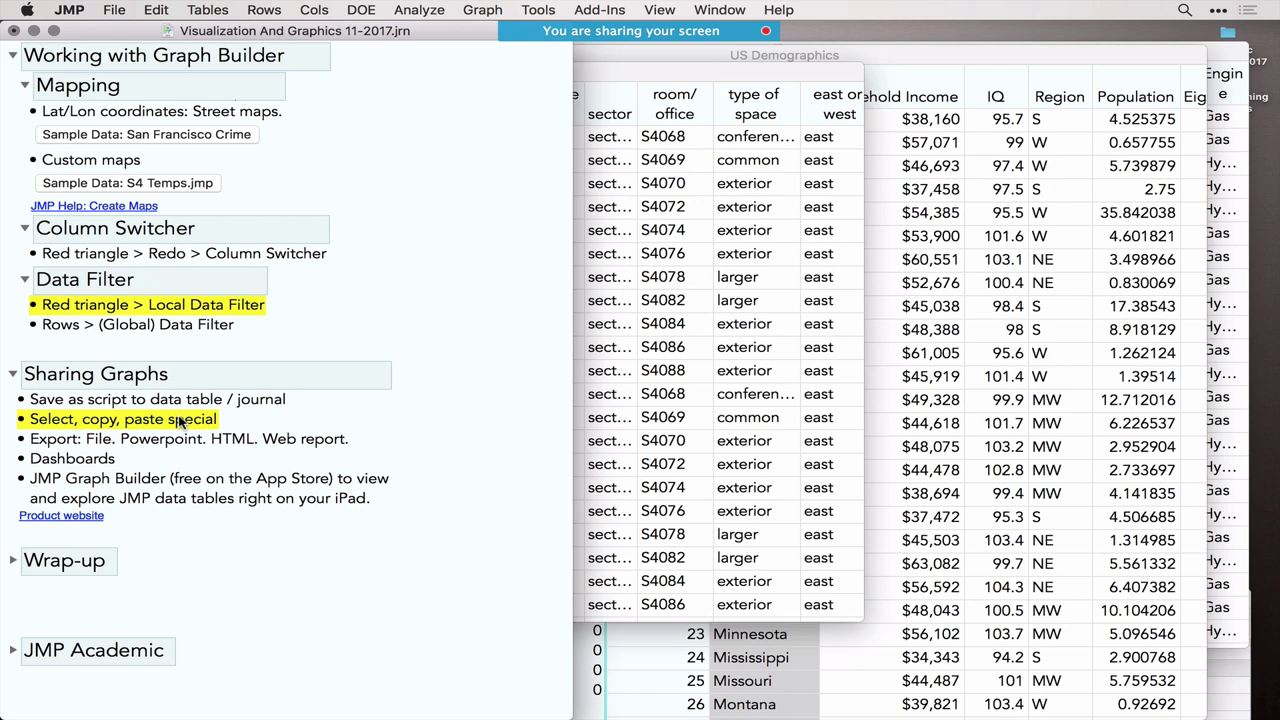
left_click(484, 10)
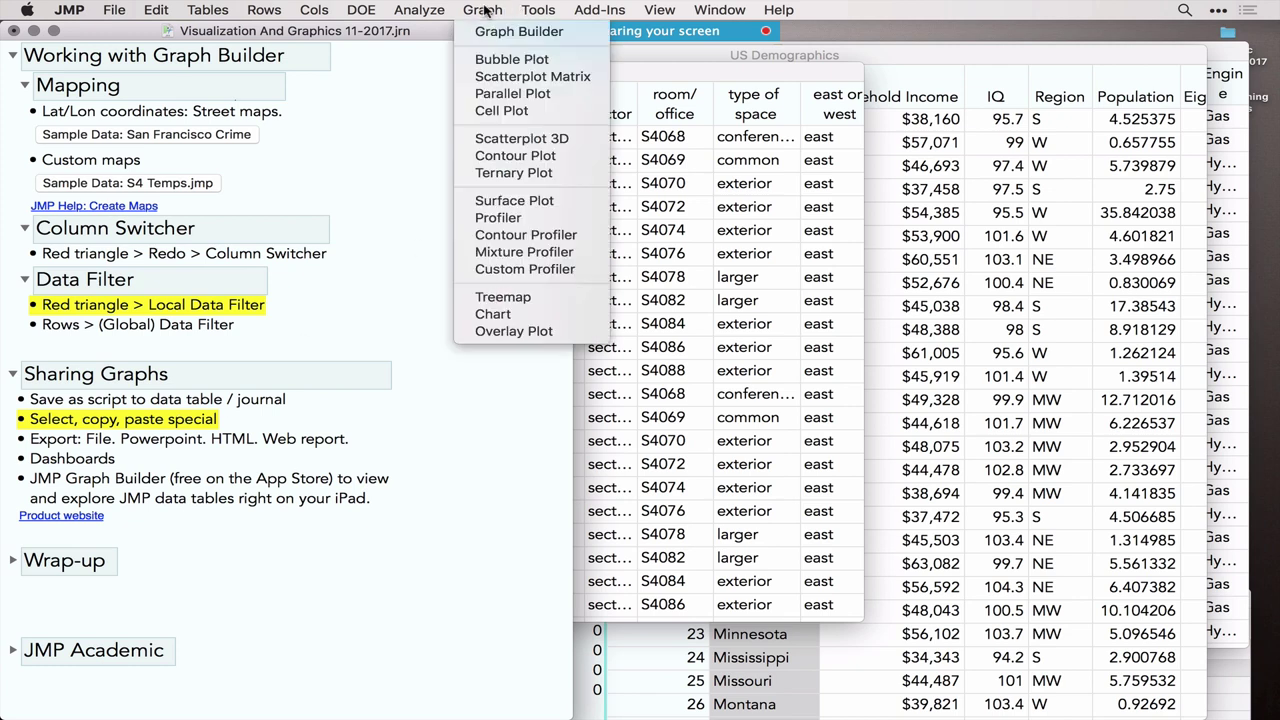
mouse_move(537, 10)
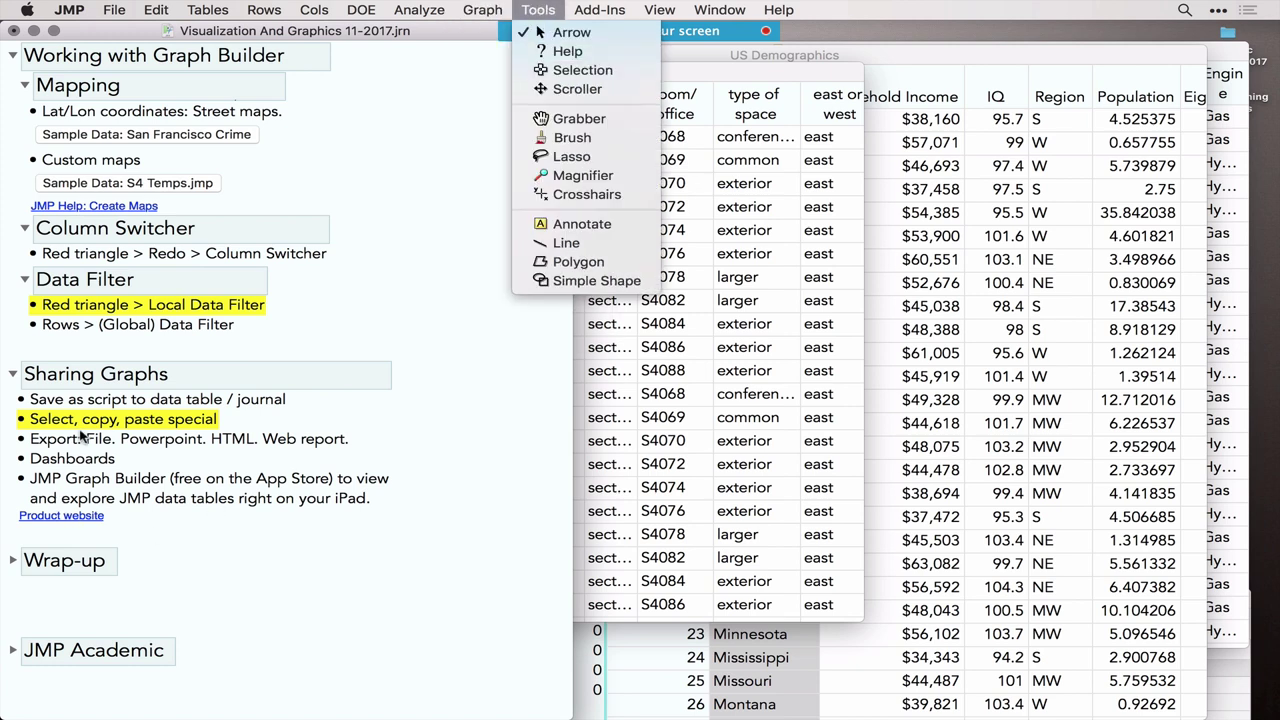
left_click(133, 438)
left_click(133, 438)
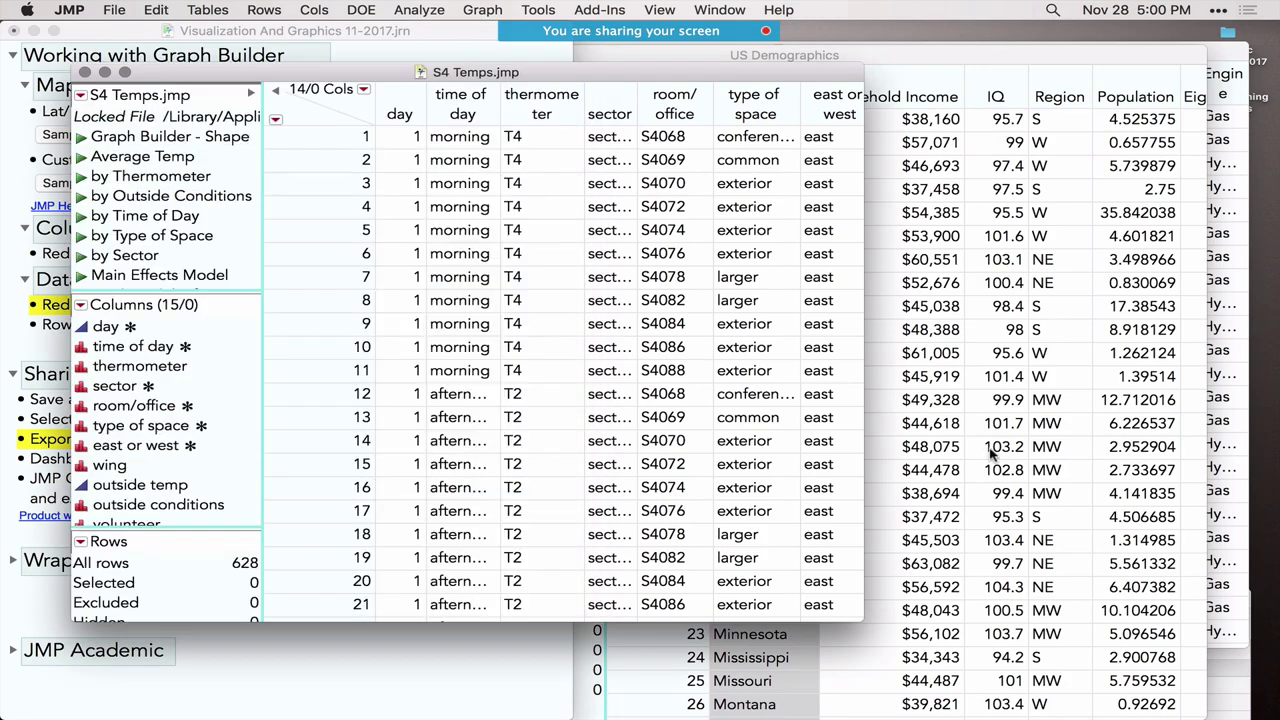
Locate the leftover tables among the open windows, close Hybrid Fuel Economy and minimize US Demographics.
left_click(993, 455)
left_click(304, 204)
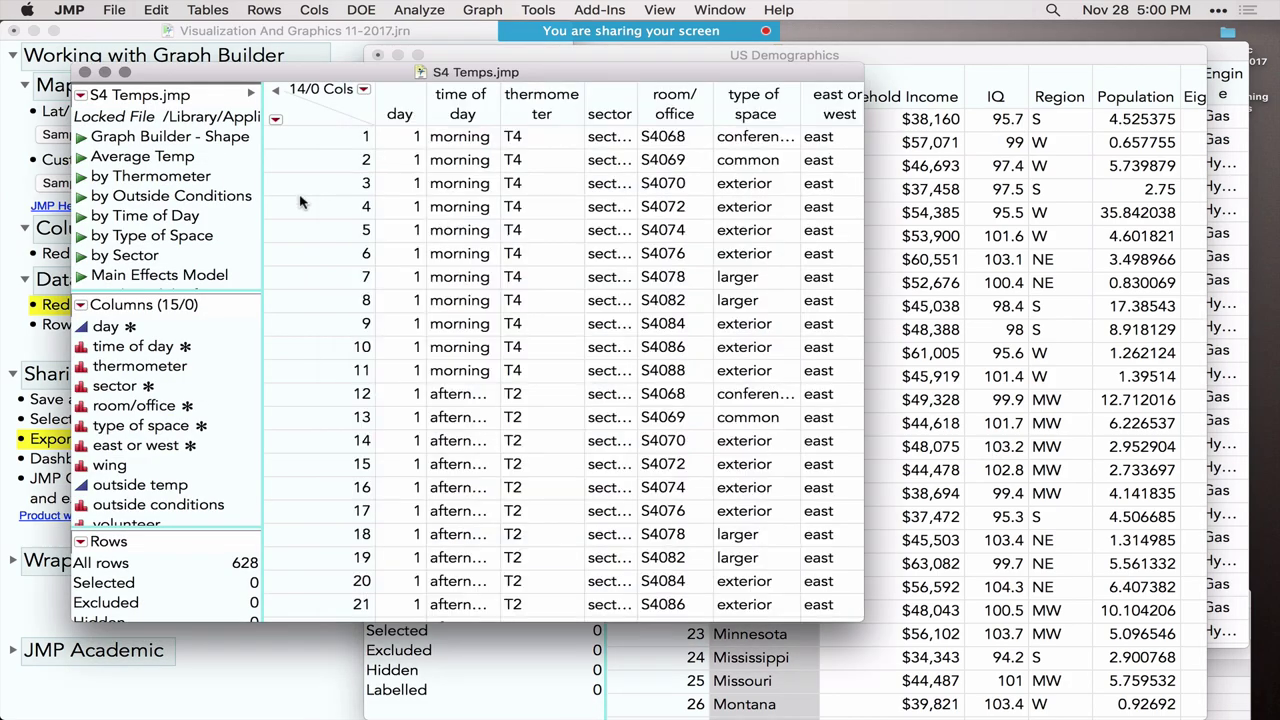
left_click(1035, 154)
key("ctrl+Down")
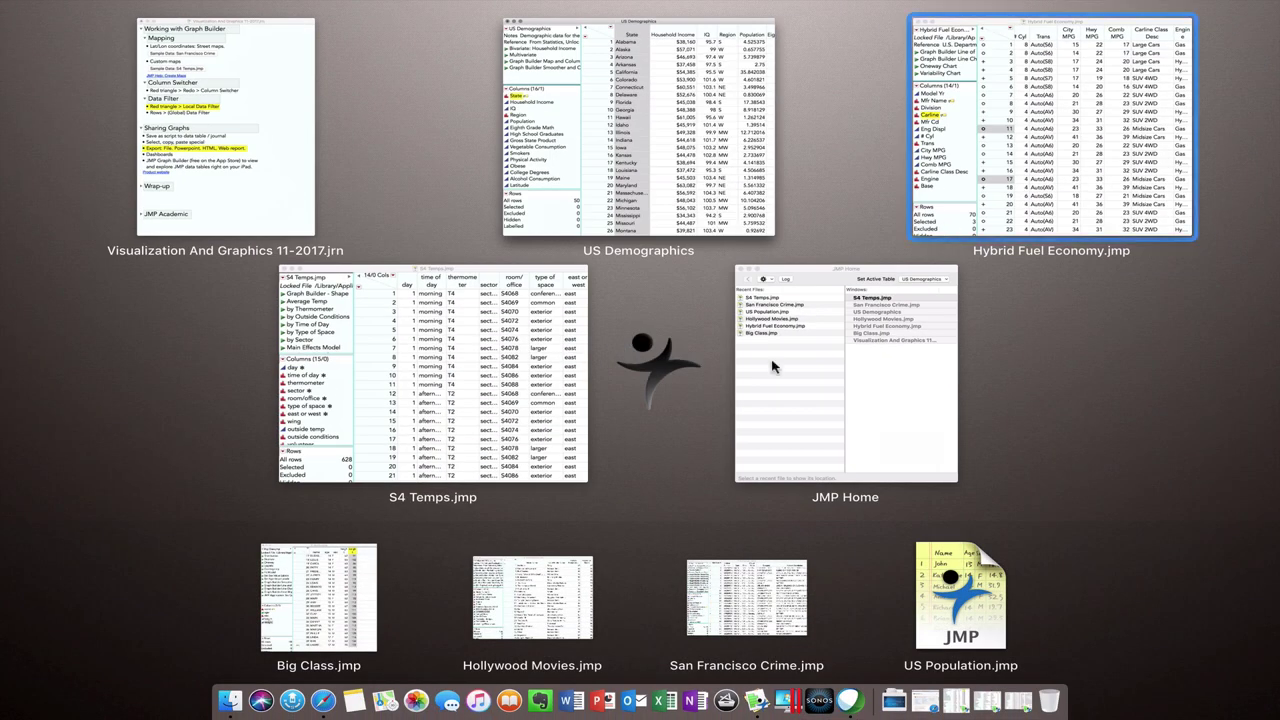
left_click(529, 400)
key("ctrl+Down")
left_click(586, 186)
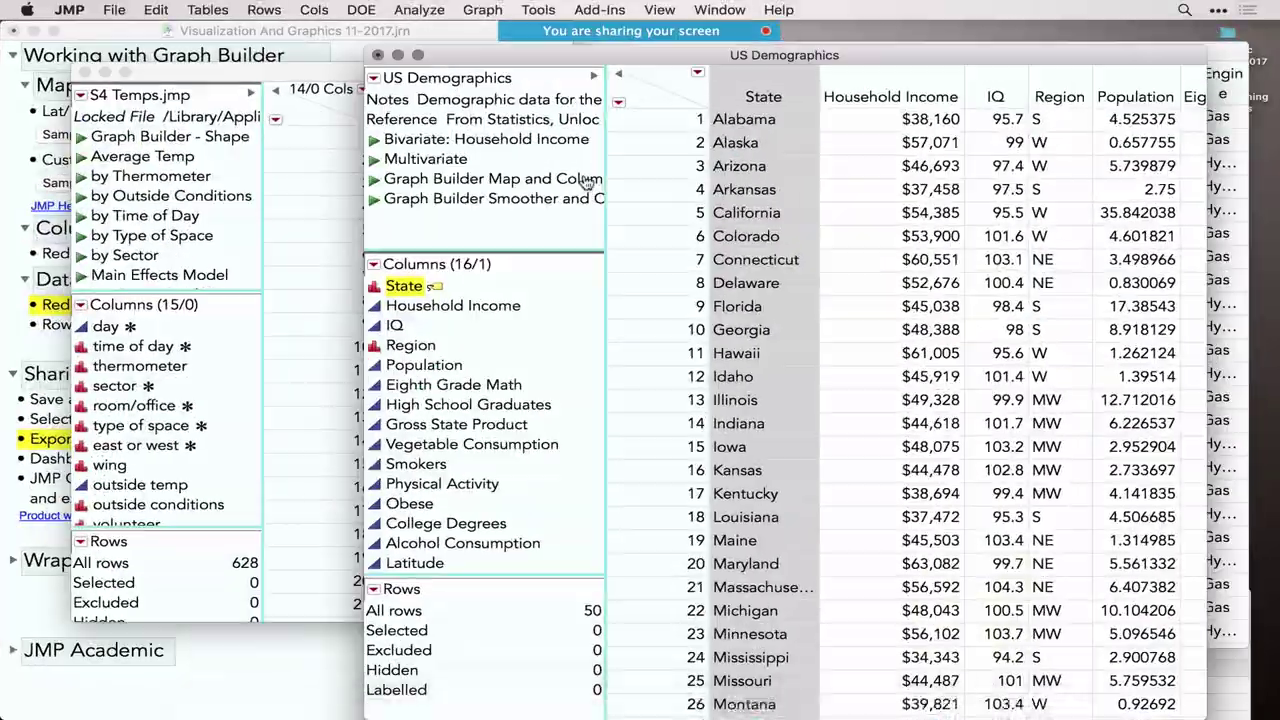
key("ctrl+Down")
left_click(970, 106)
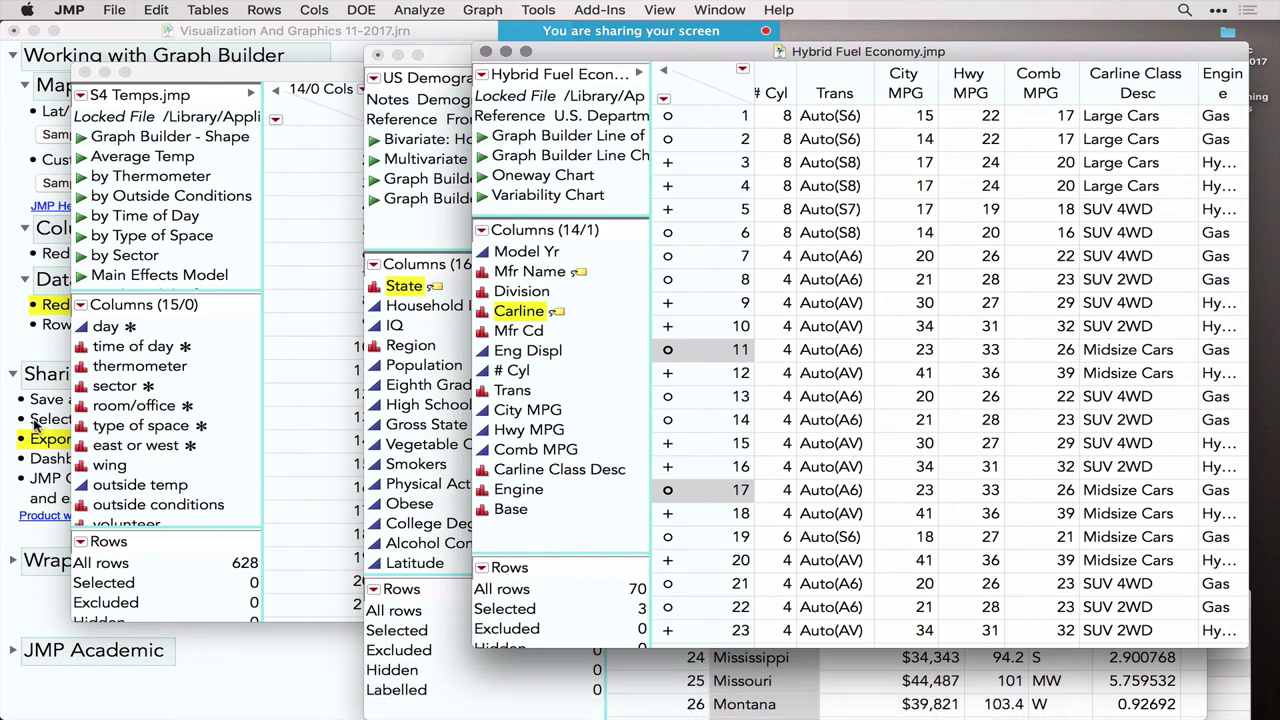
left_click(486, 52)
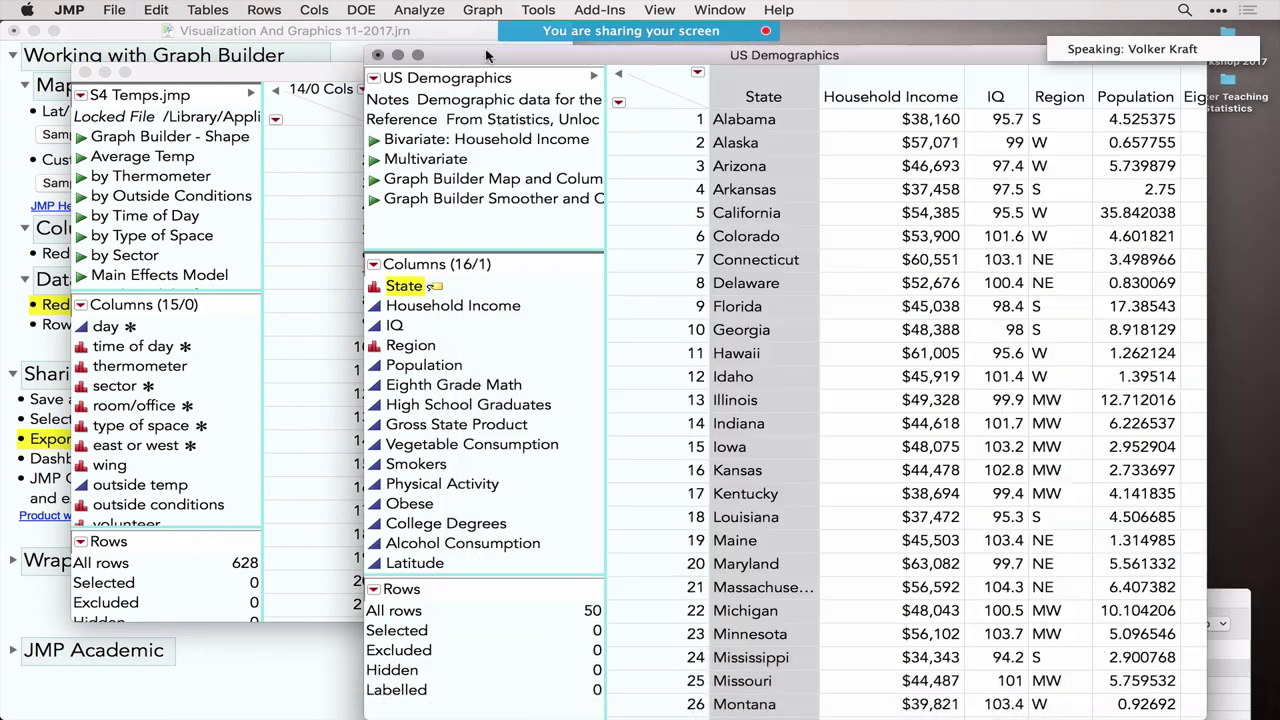
left_click(397, 56)
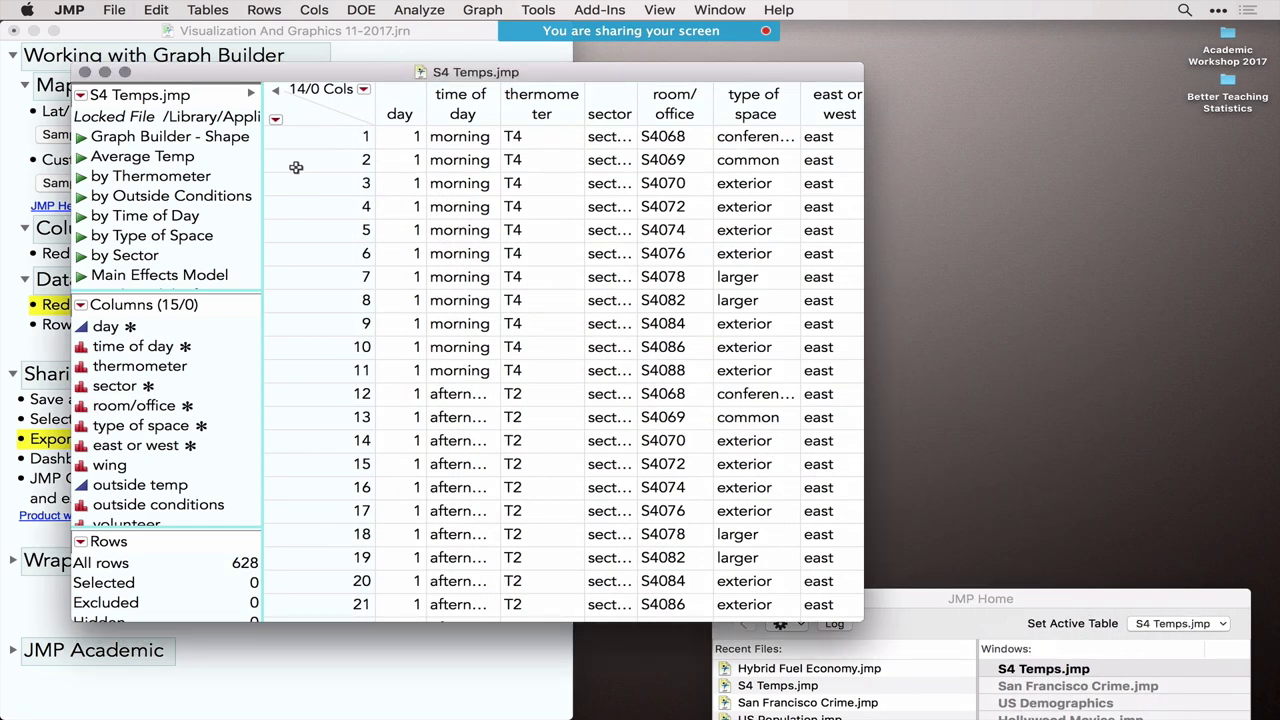
Bring up the minimized Hollywood Movies table and run its Graph Builder scripts for scores by opening and for world and domestic gross.
left_click(345, 210)
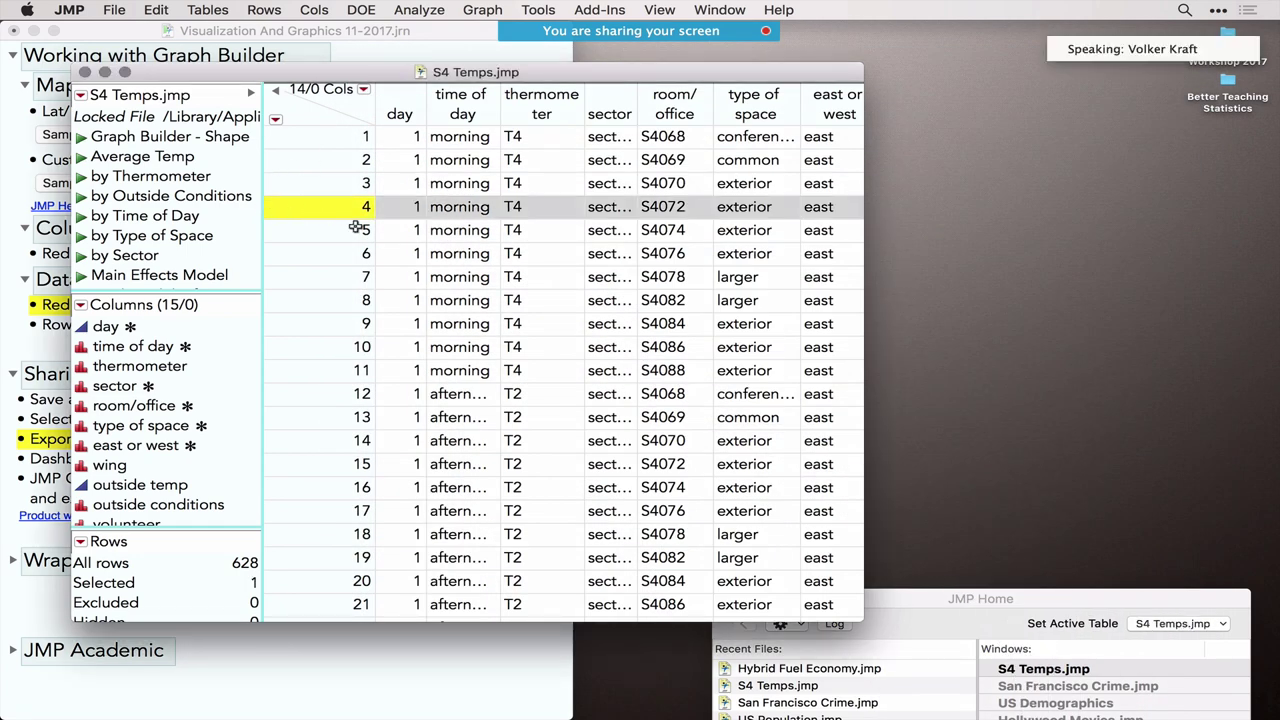
left_click(688, 688)
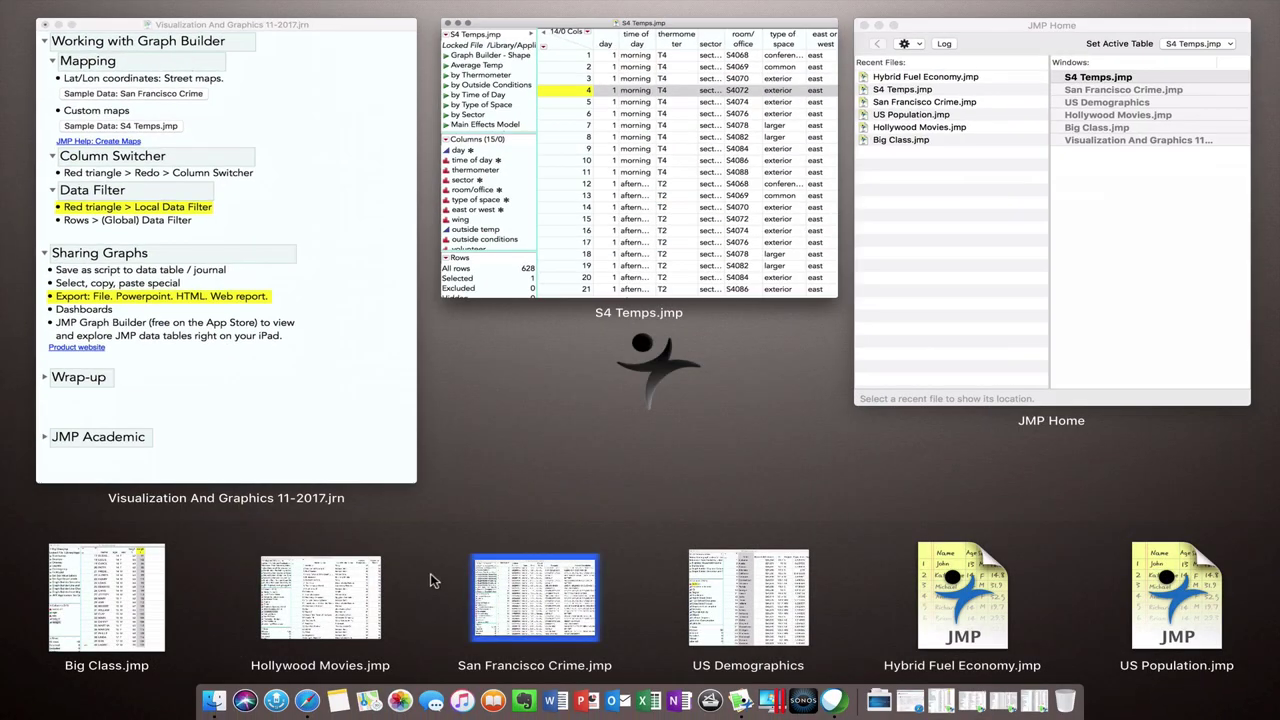
left_click(323, 588)
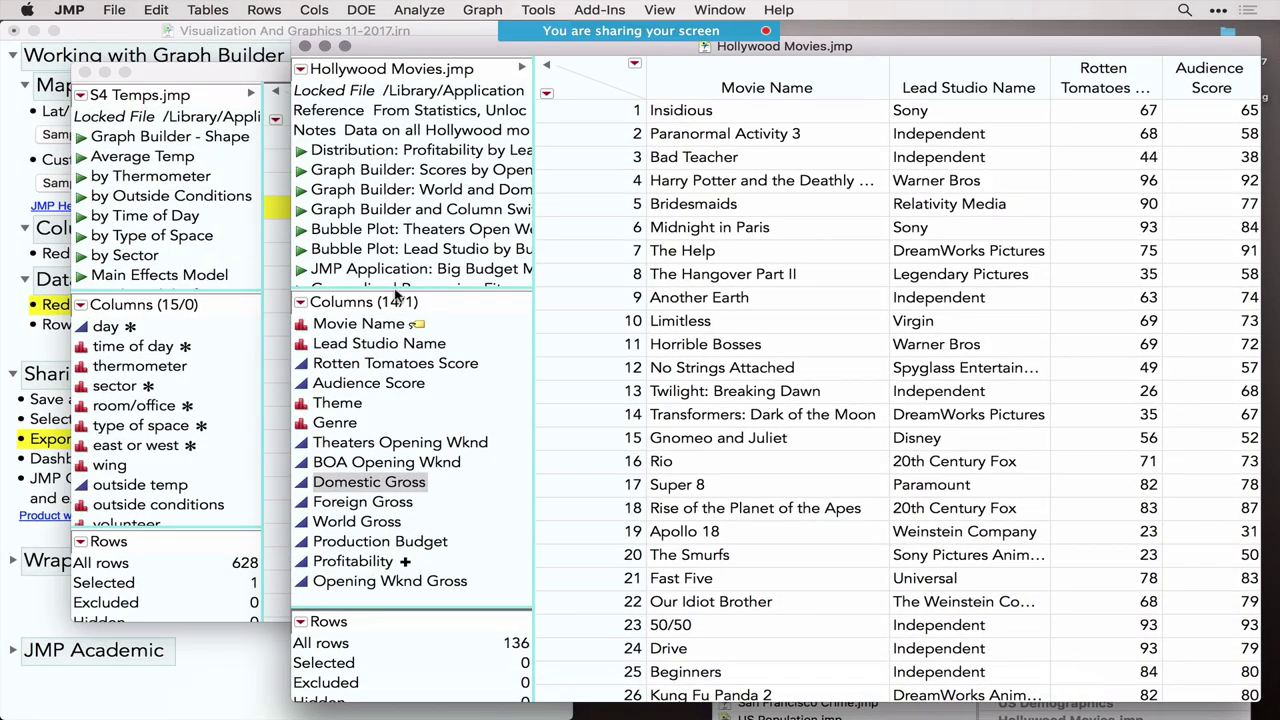
left_click(303, 172)
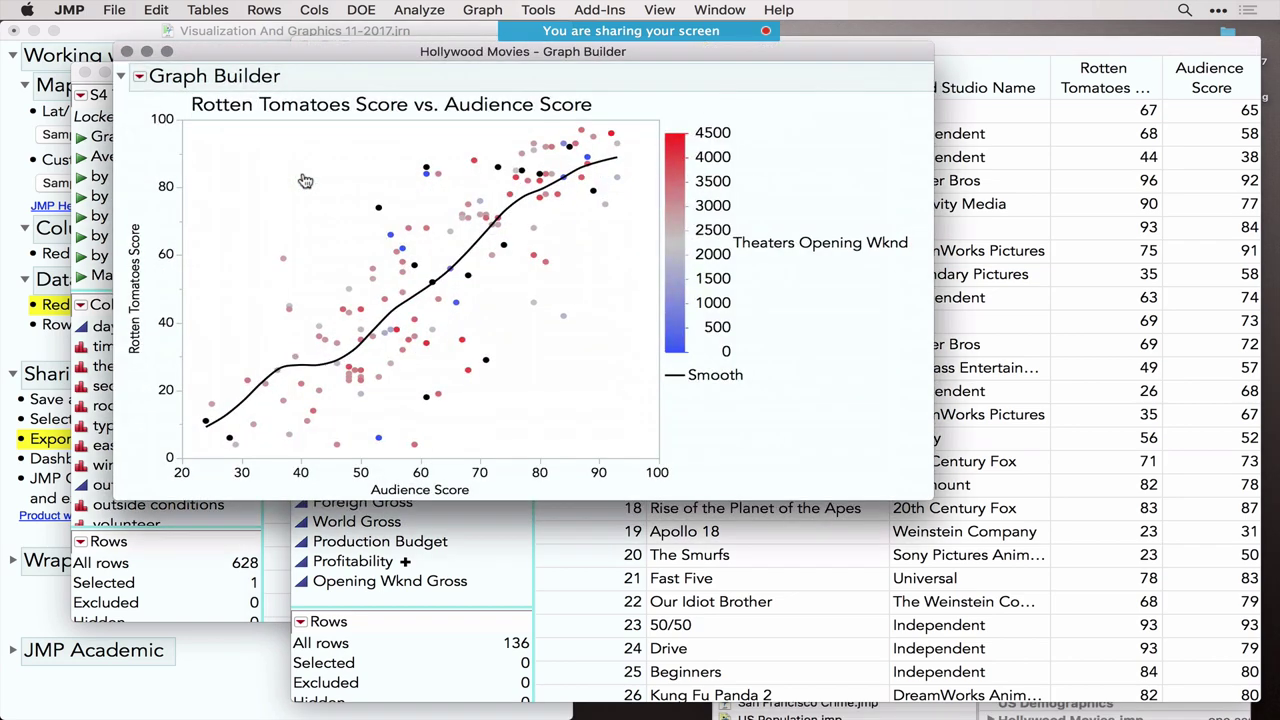
left_click_drag(412, 61, 712, 174)
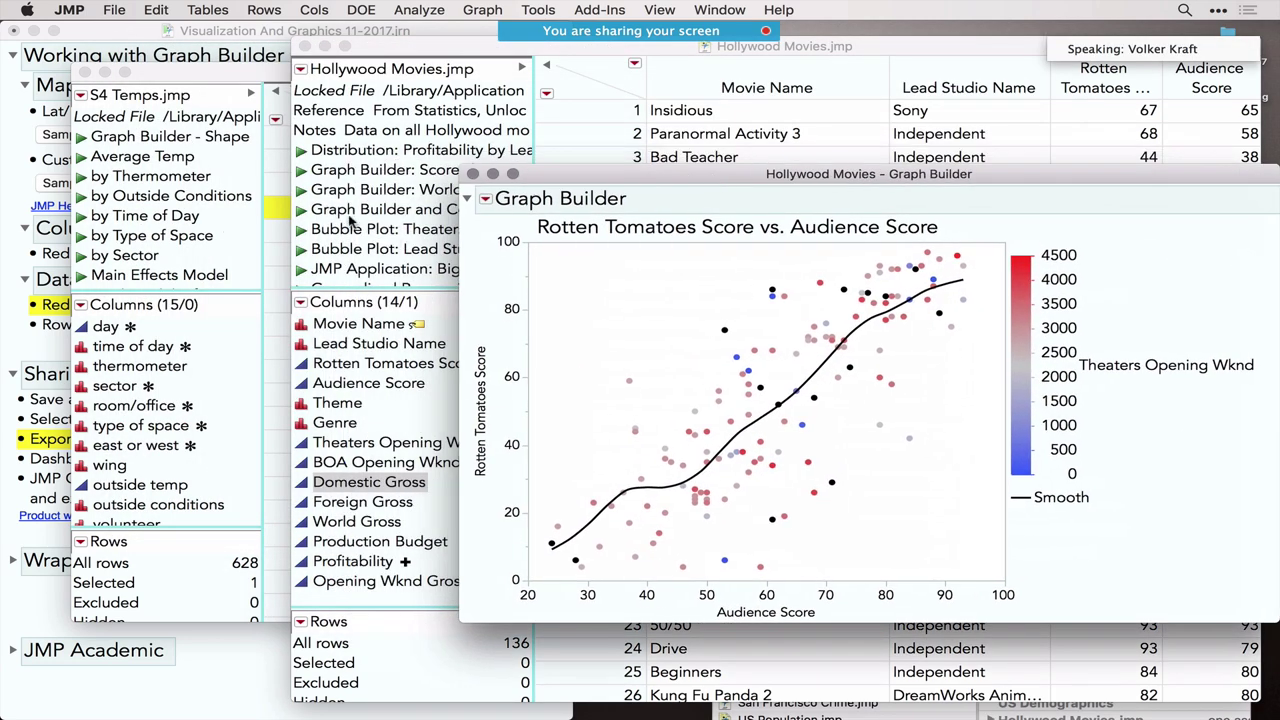
left_click(302, 193)
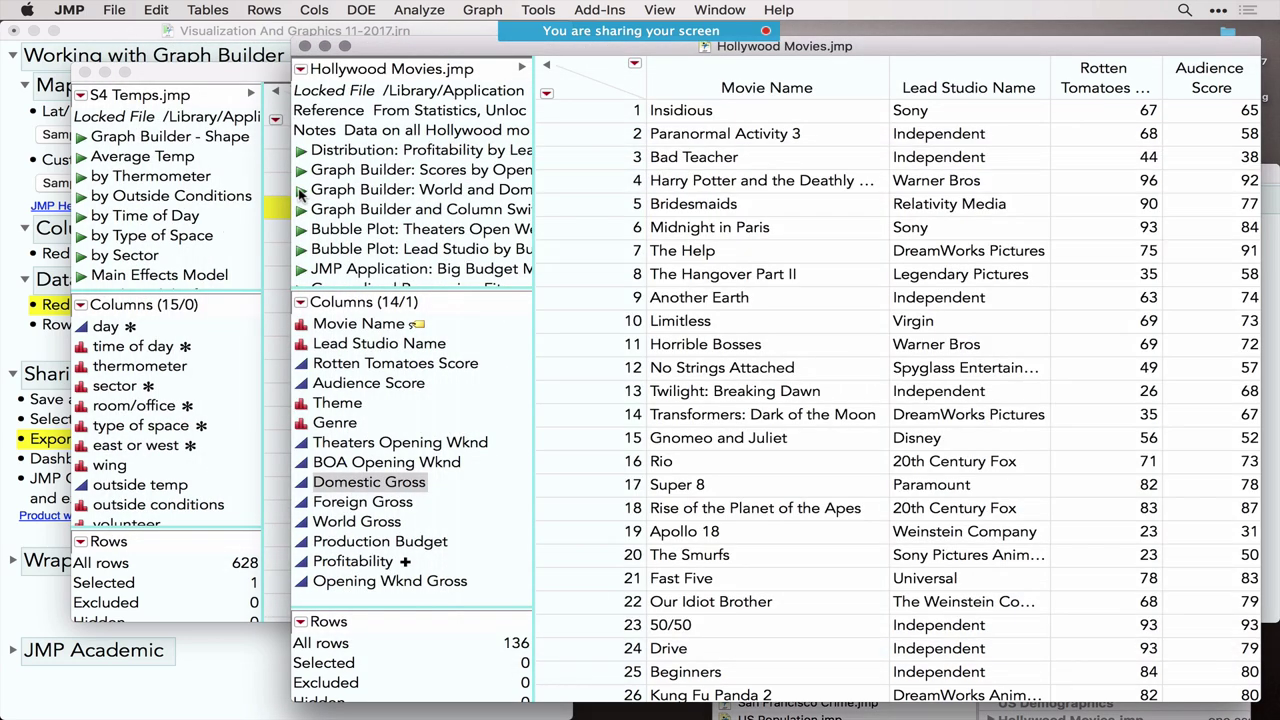
left_click(300, 193)
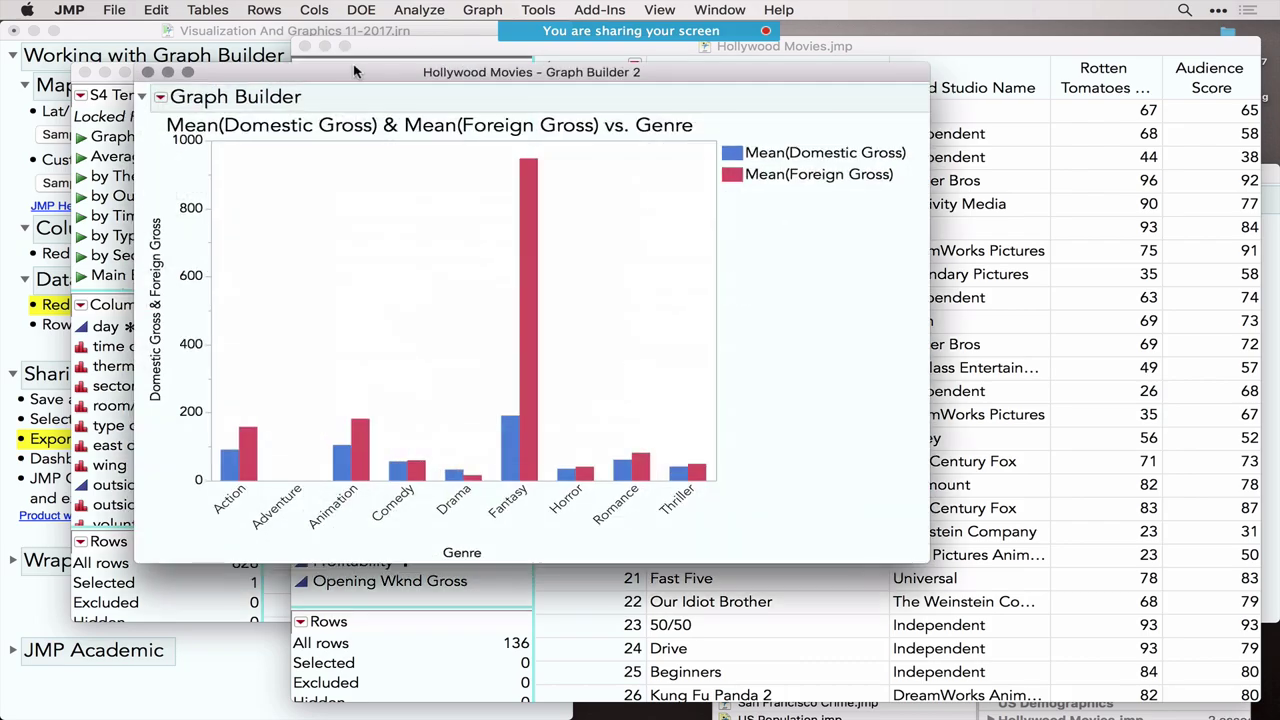
Minimize the S4 Temps table and run the Hollywood Movies script for the bubble plot of Theaters Opening Wknd by Domestic Gross.
left_click(263, 57)
key("ctrl+Down")
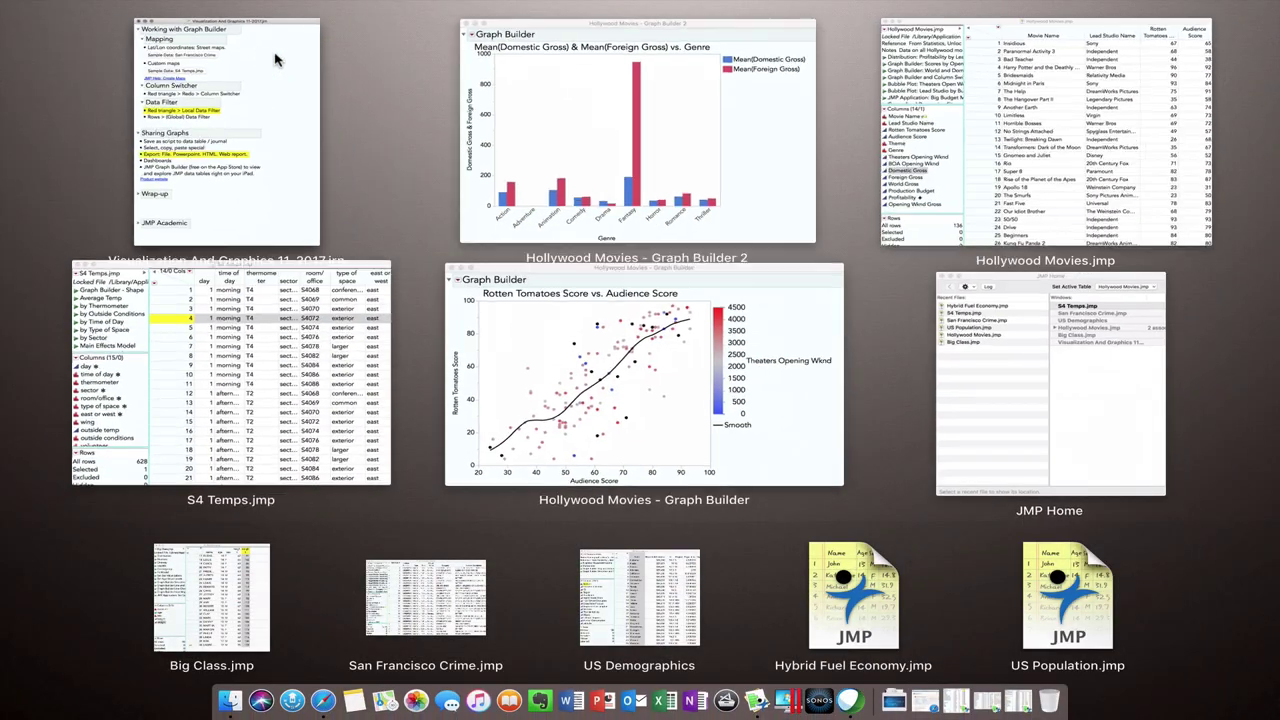
left_click(313, 372)
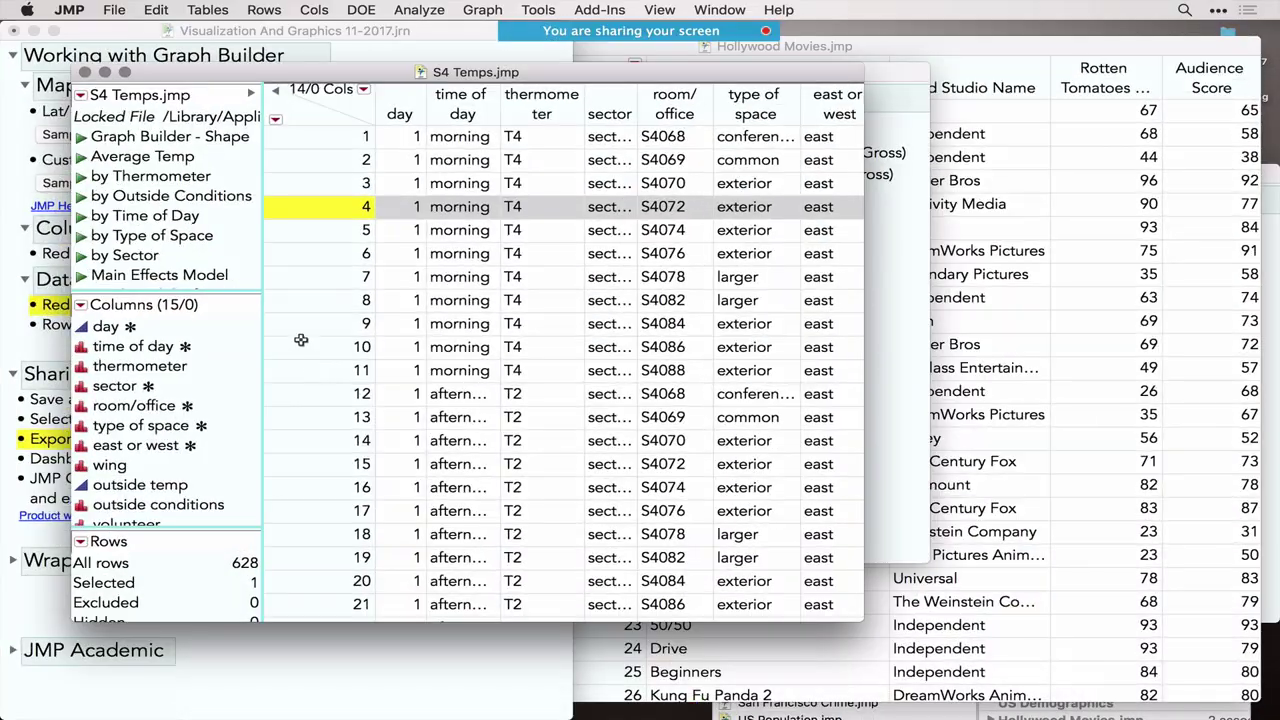
left_click(103, 73)
key("ctrl+Down")
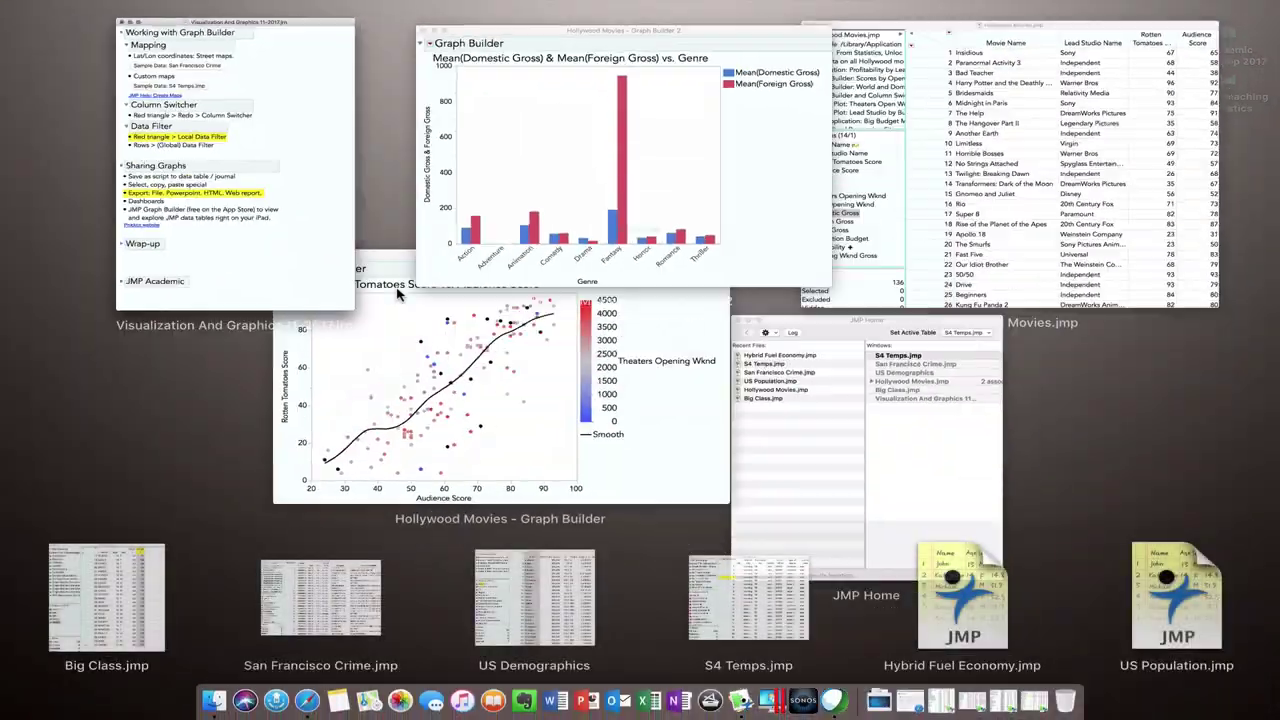
left_click(990, 205)
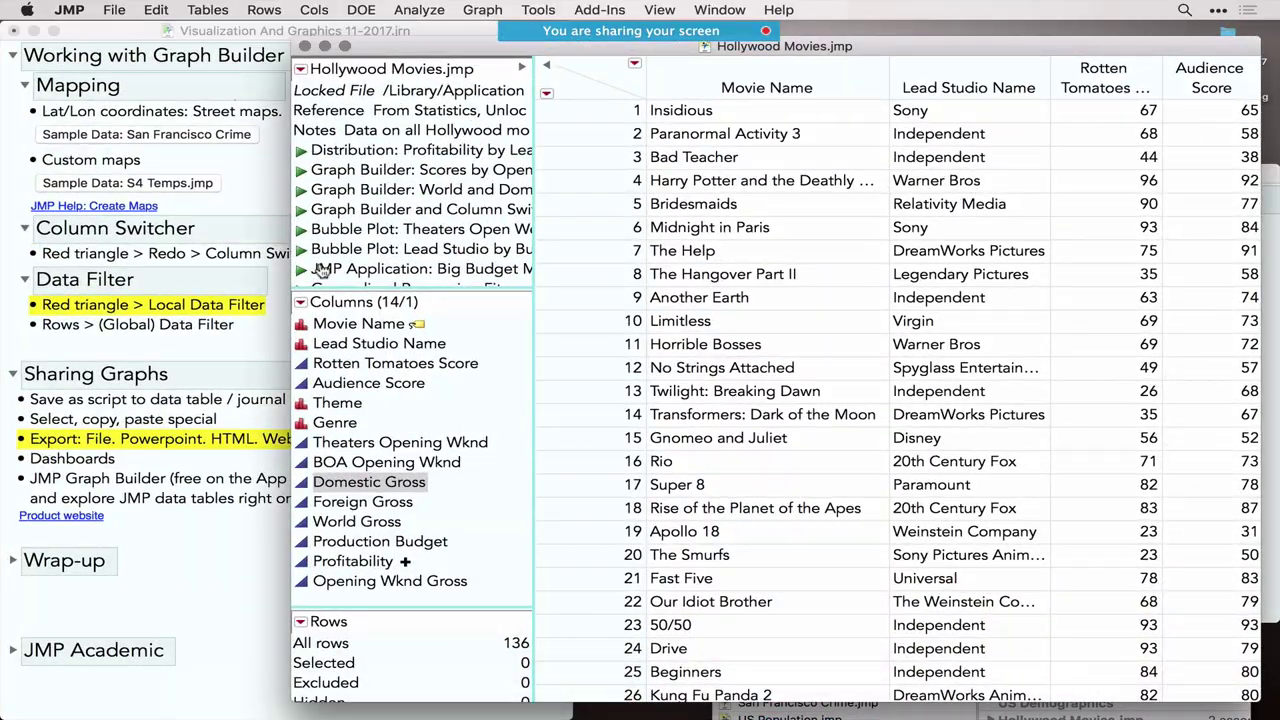
left_click(303, 230)
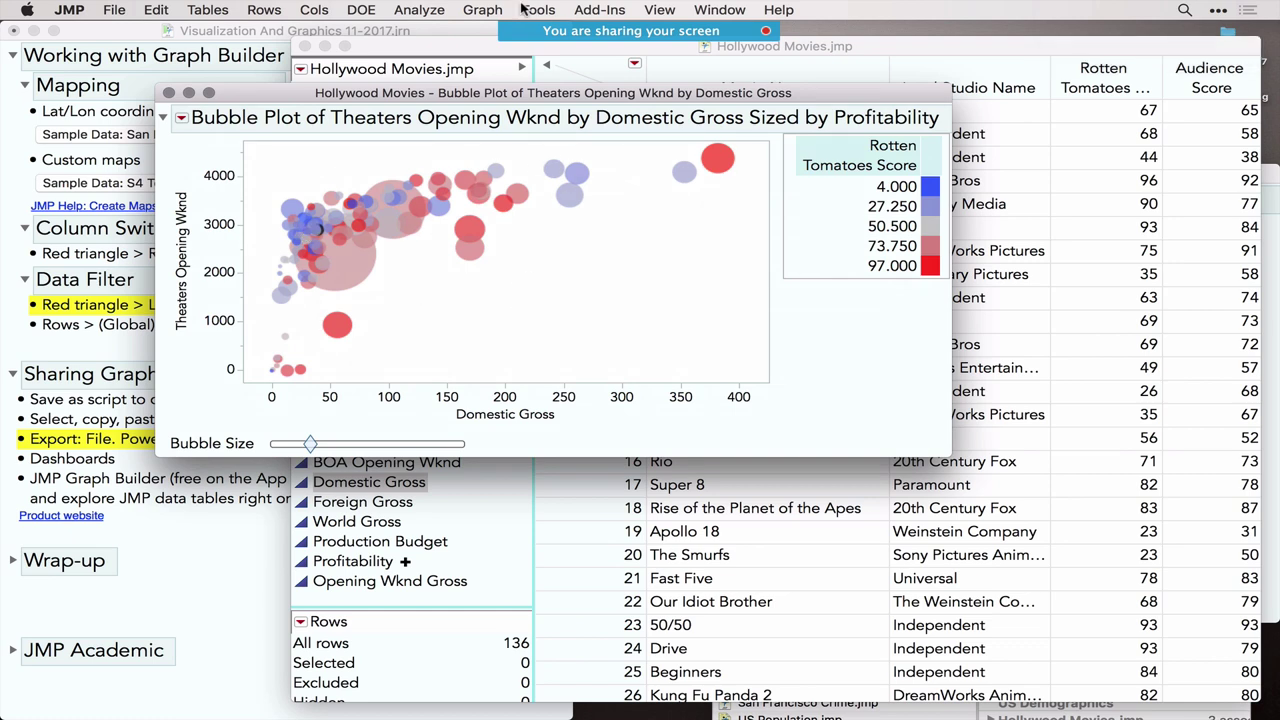
Examine the Create Web Report setup for the three open Hollywood Movies reports through its customization page, then cancel without building it.
left_click(600, 10)
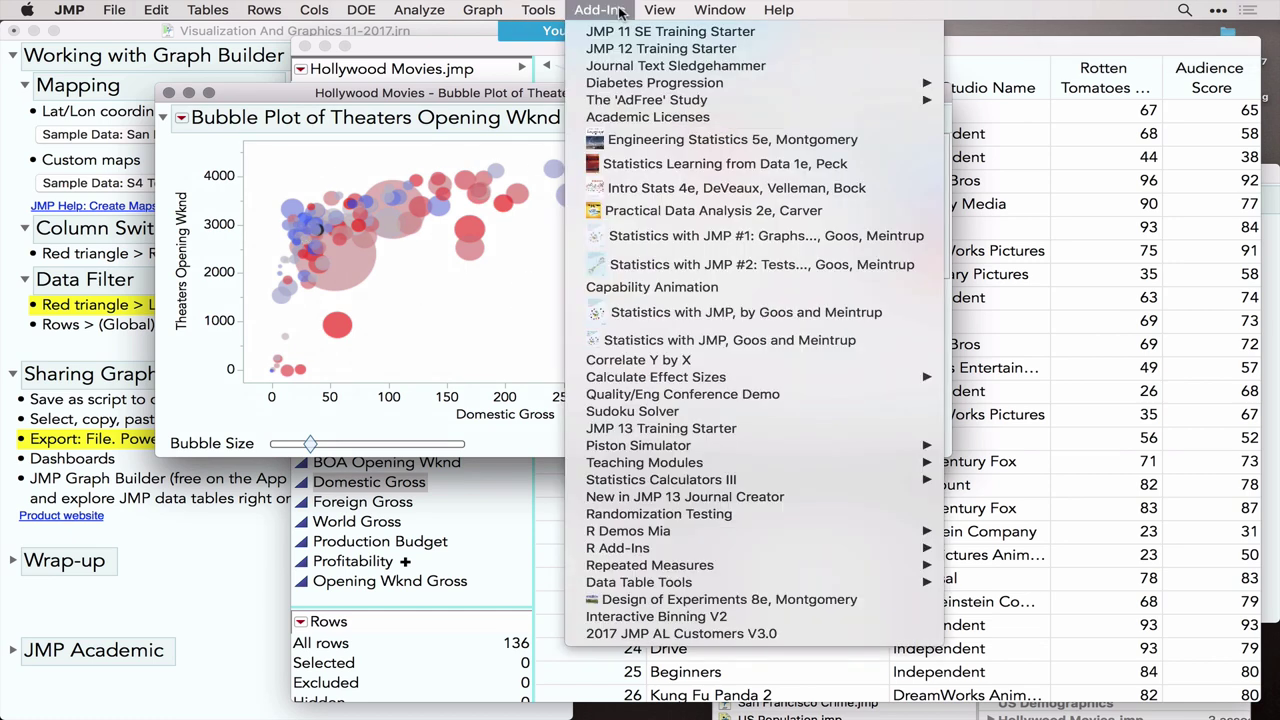
mouse_move(658, 14)
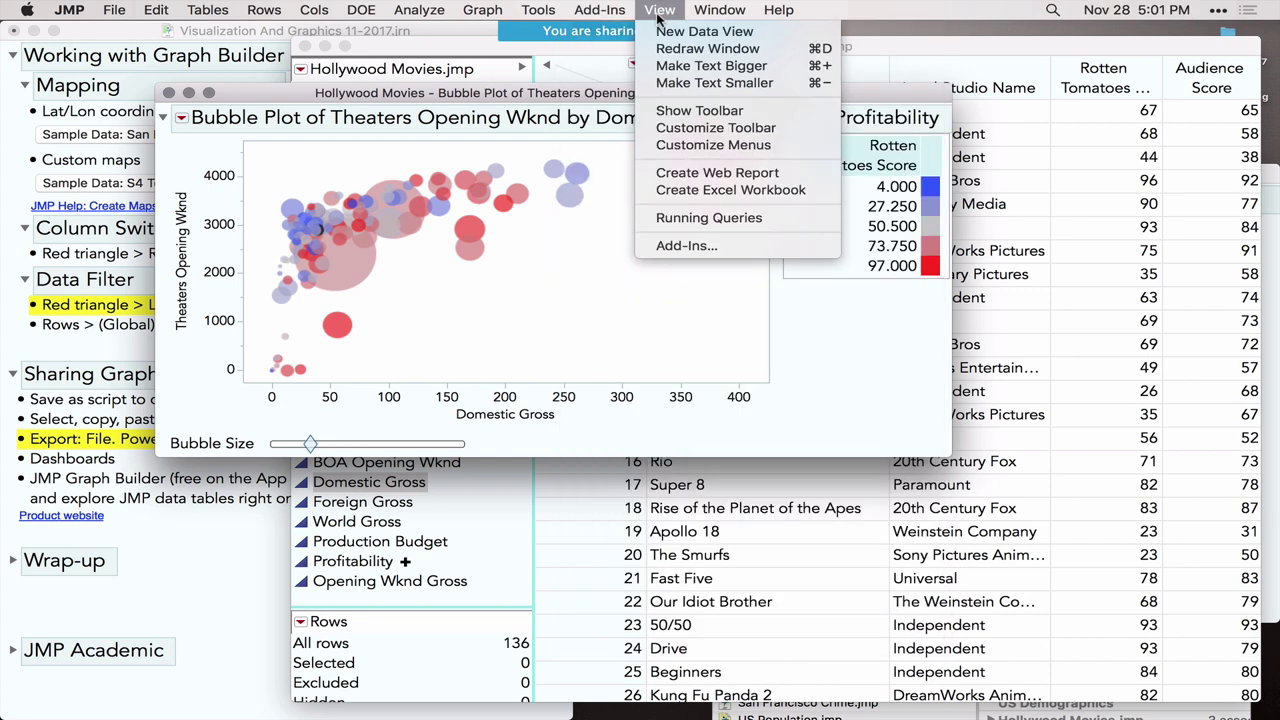
left_click(720, 172)
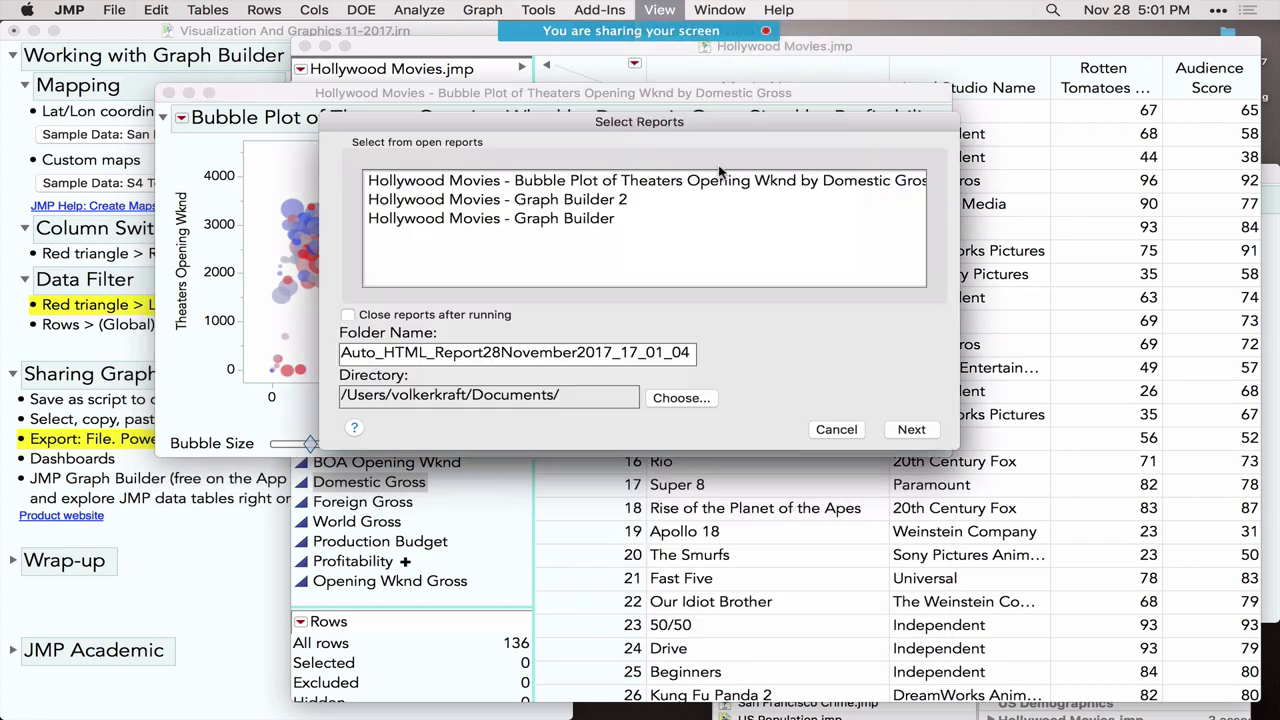
left_click(910, 429)
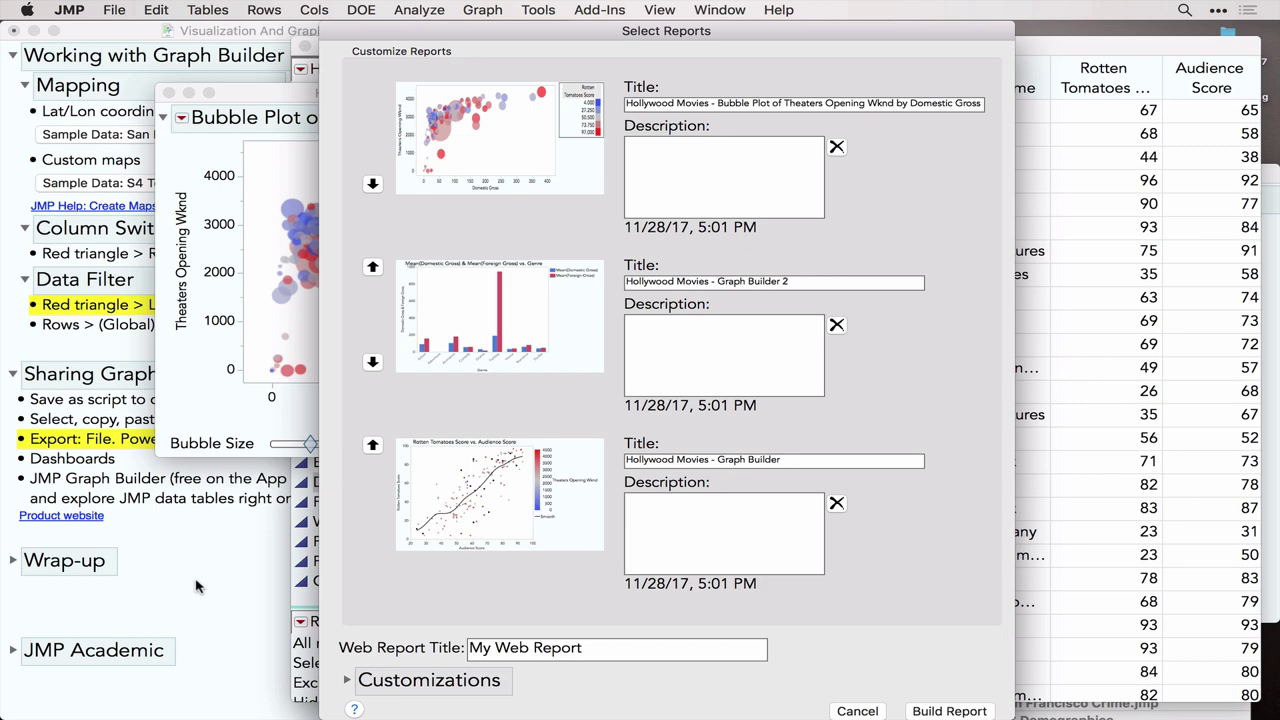
left_click(857, 710)
Return to the journal, highlight the Dashboards item and show where a new dashboard can be created.
left_click(98, 561)
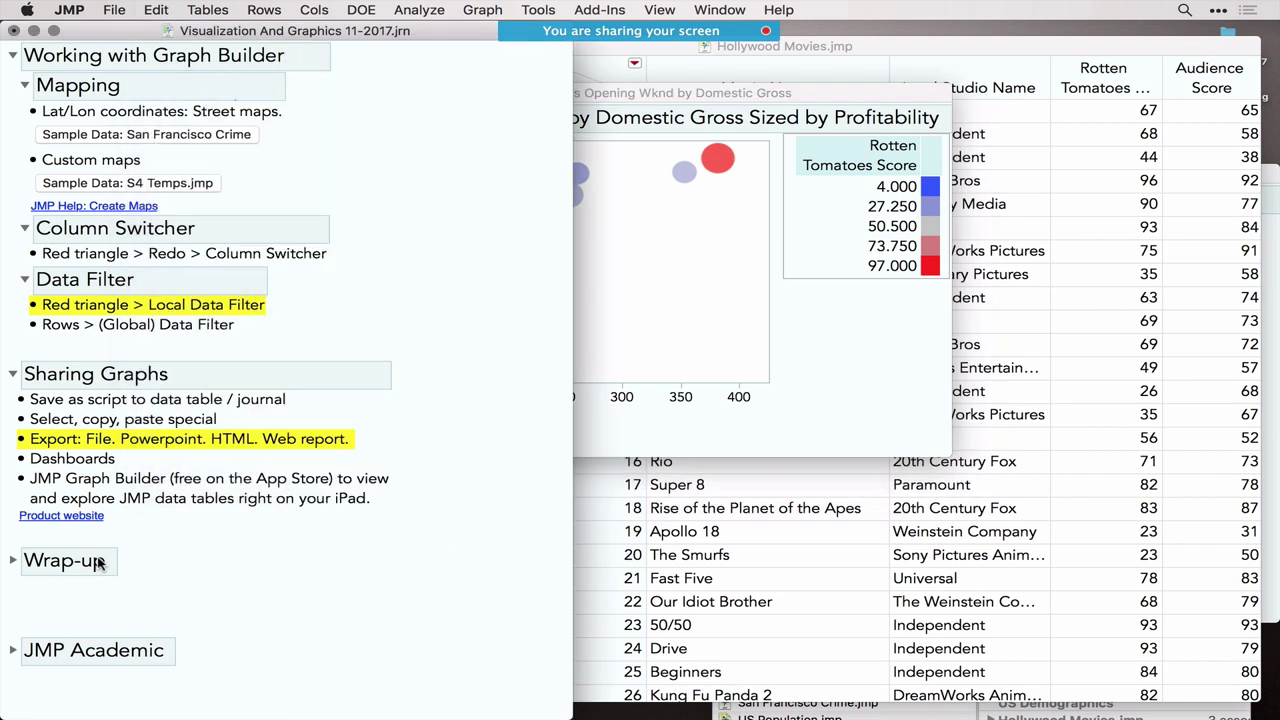
left_click(75, 457)
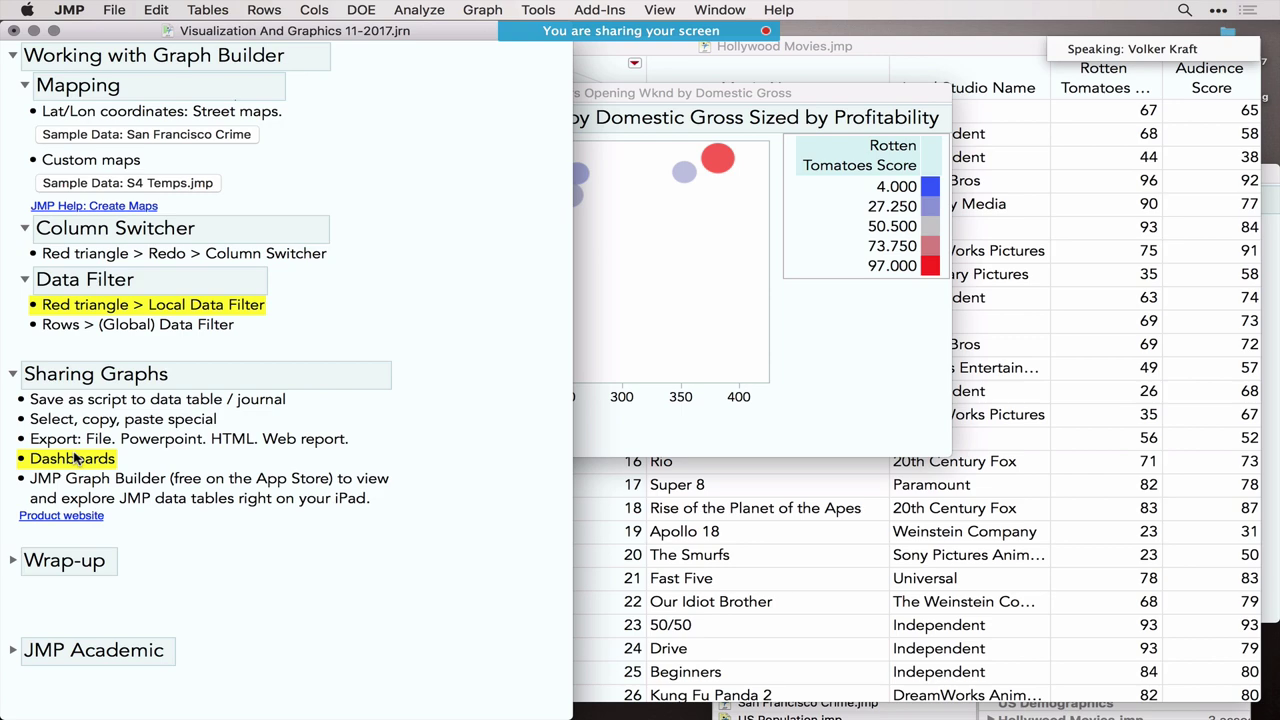
left_click(113, 10)
mouse_move(127, 37)
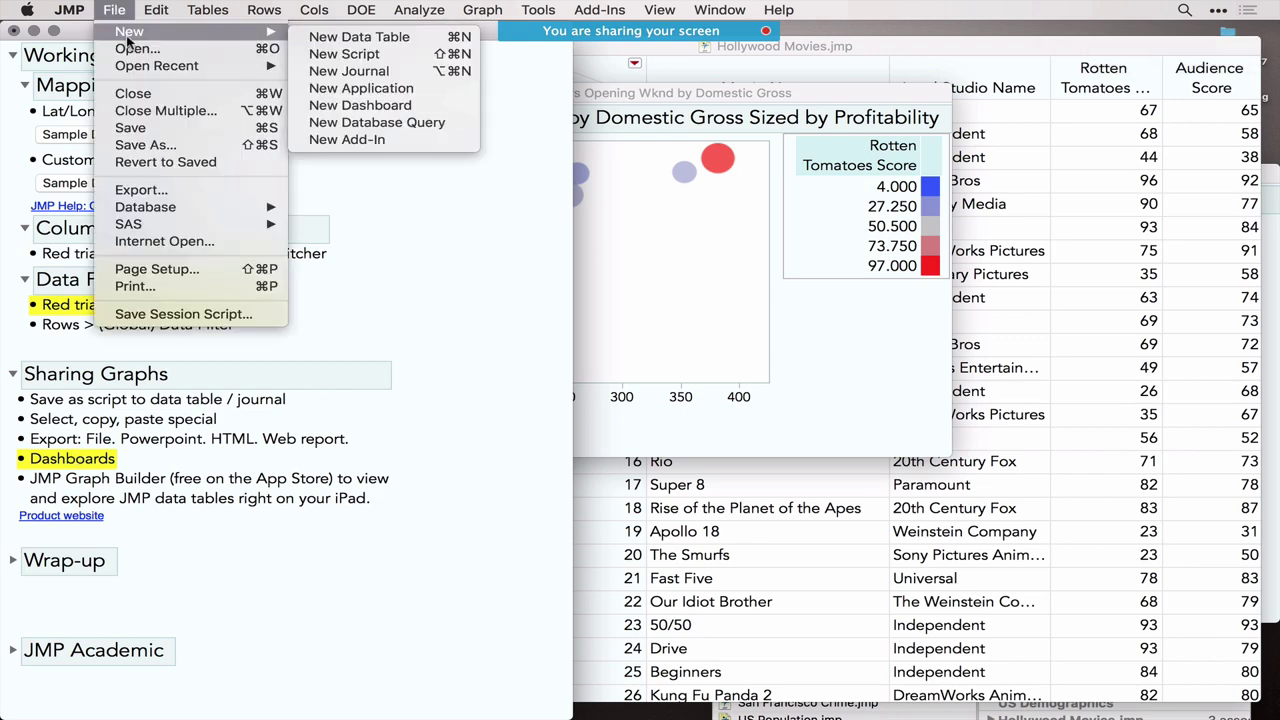
left_click(360, 548)
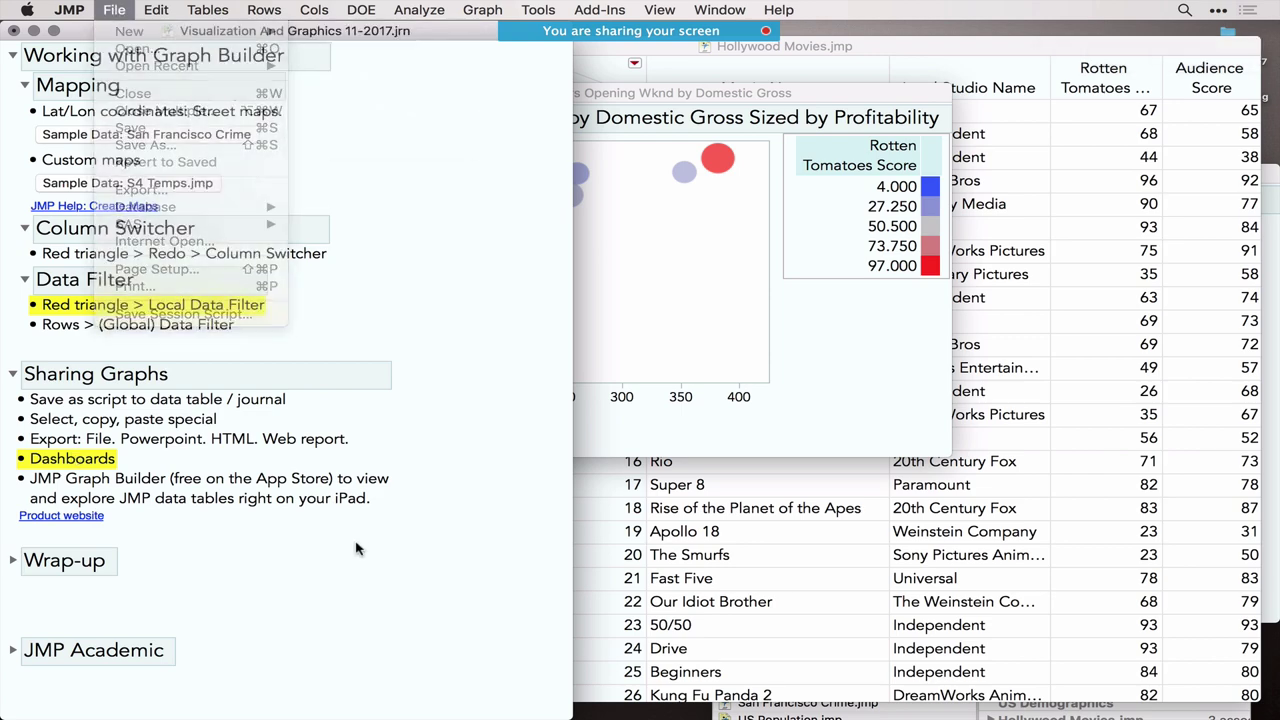
Highlight the journal's iPad Graph Builder item and open its product website in Safari to review the Get started section.
left_click(195, 498)
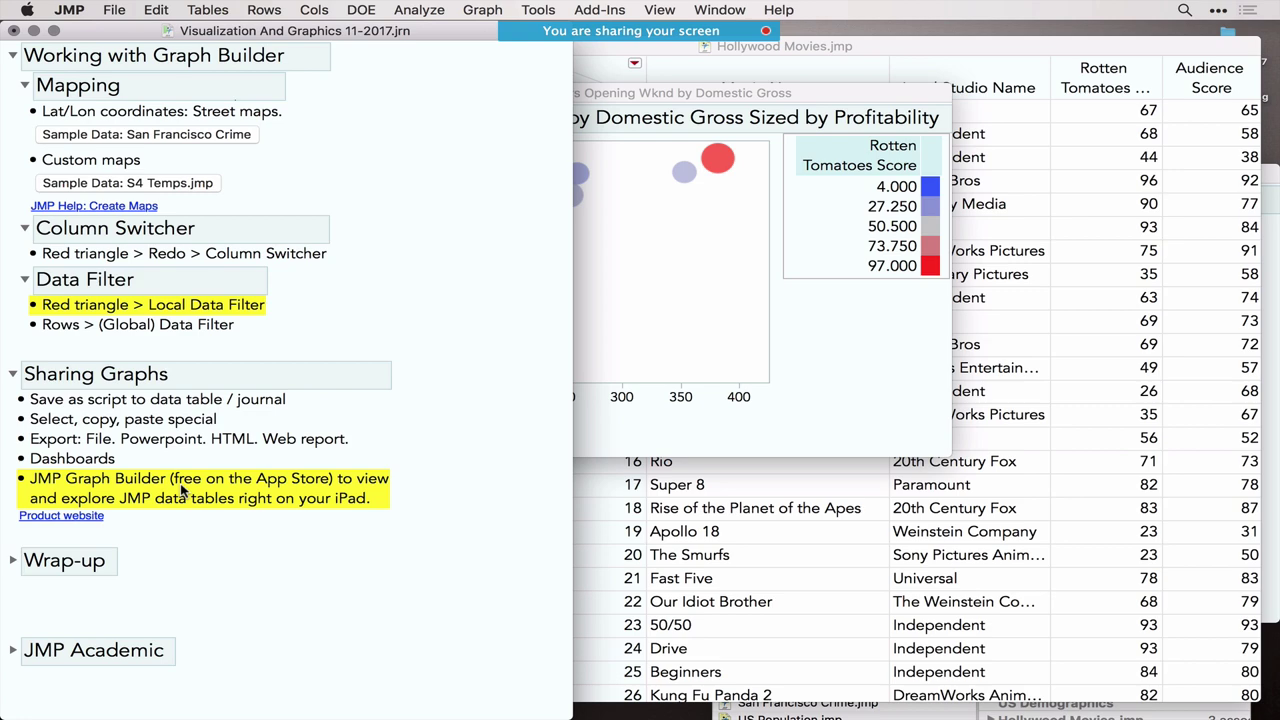
left_click(76, 516)
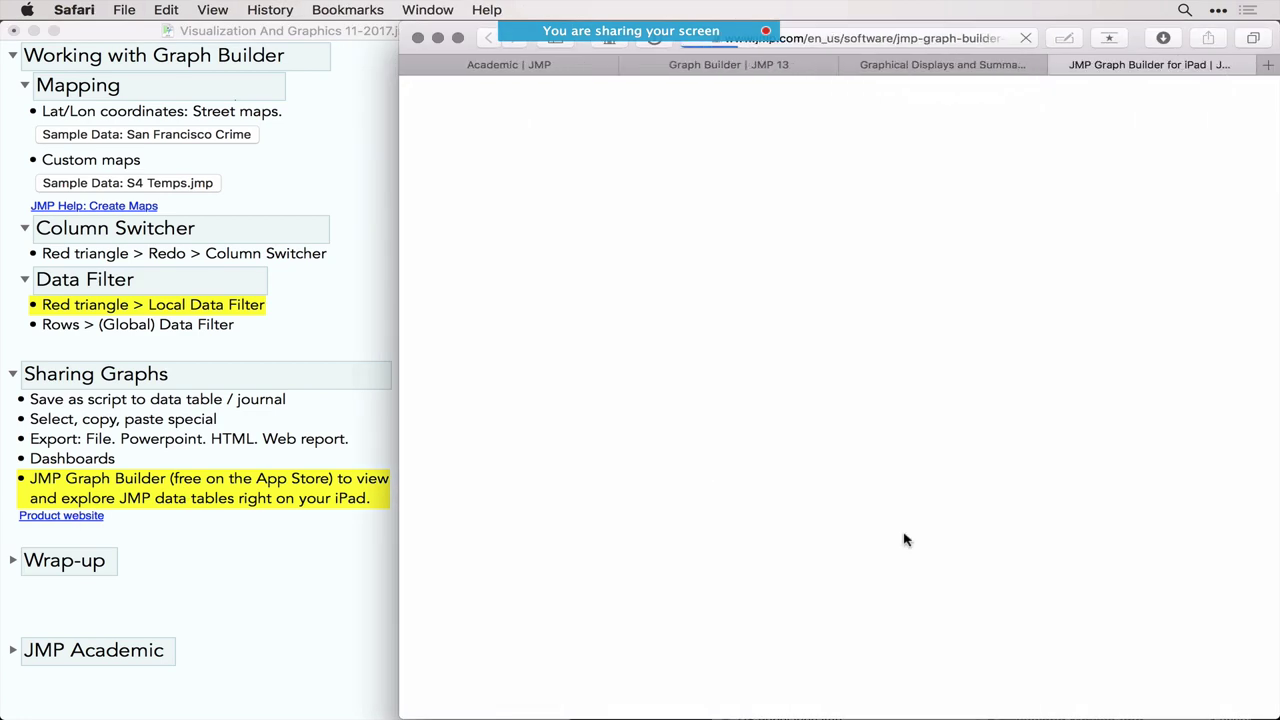
scroll(904, 540, "down", 5)
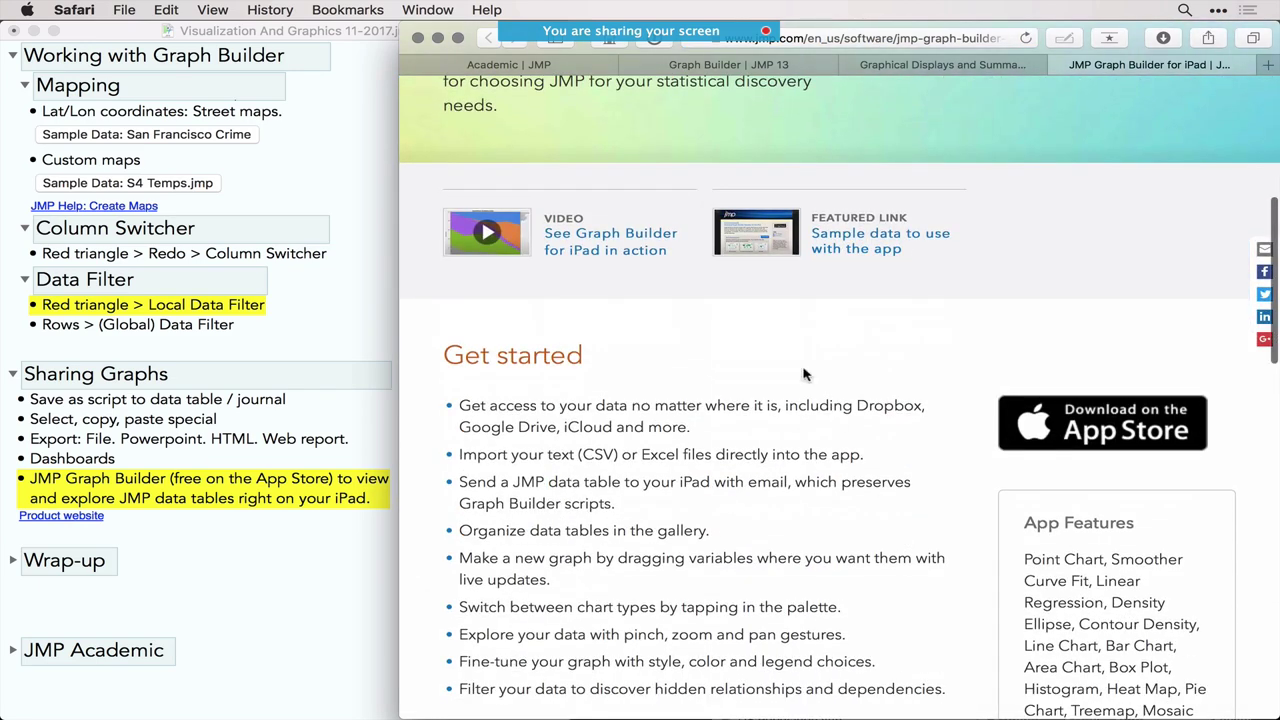
Open the page of sample data for the iPad app and review its samples from Office Map through US Election 2008.
left_click(760, 232)
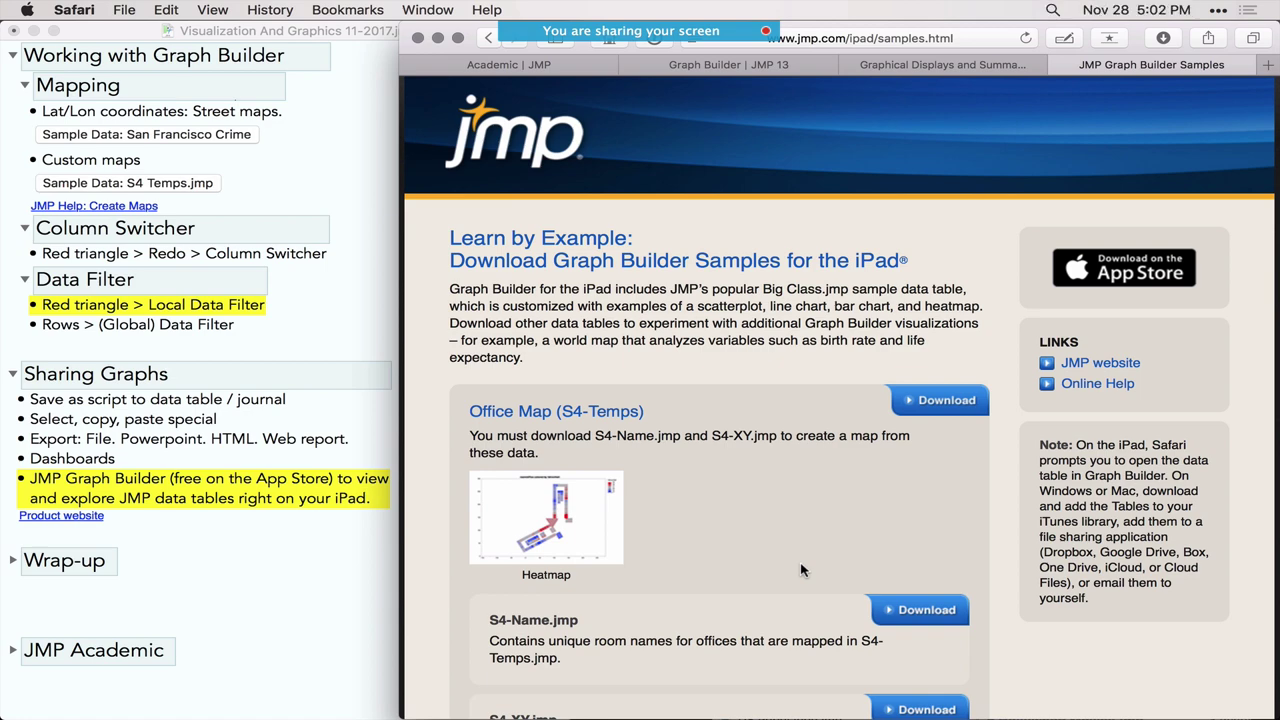
scroll(800, 570, "down", 5)
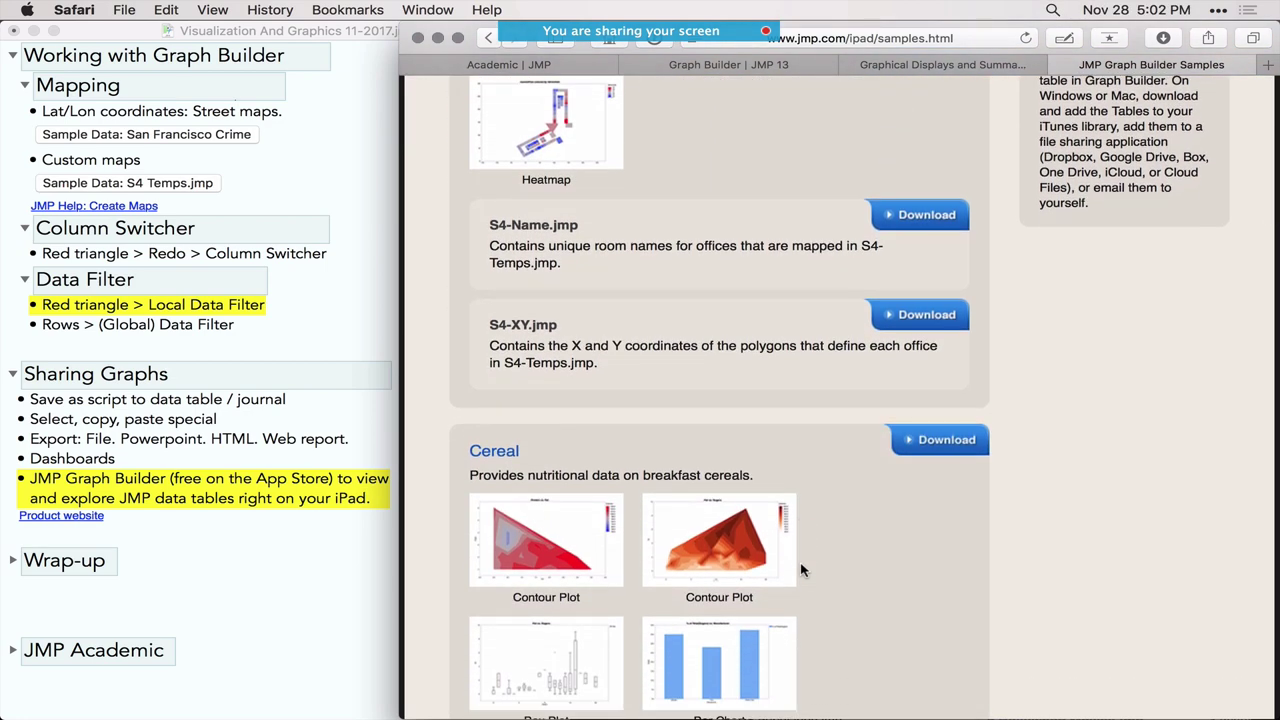
scroll(800, 570, "down", 4)
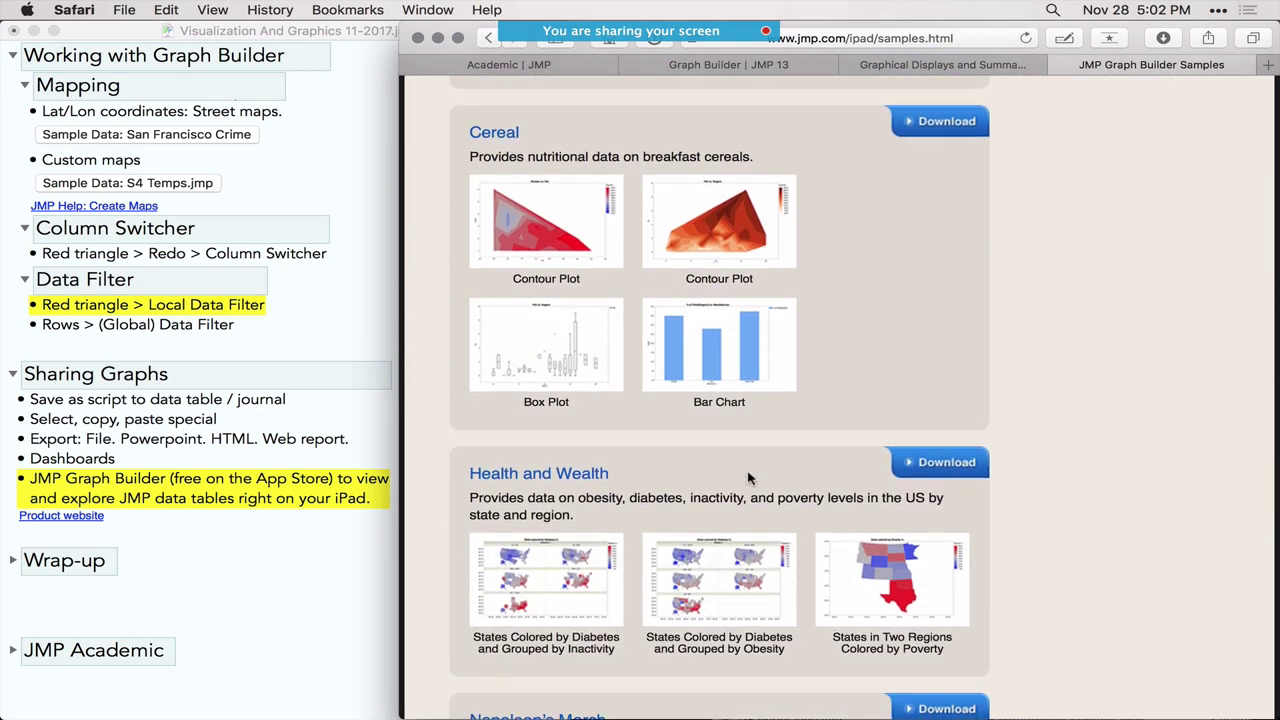
scroll(748, 478, "down", 5)
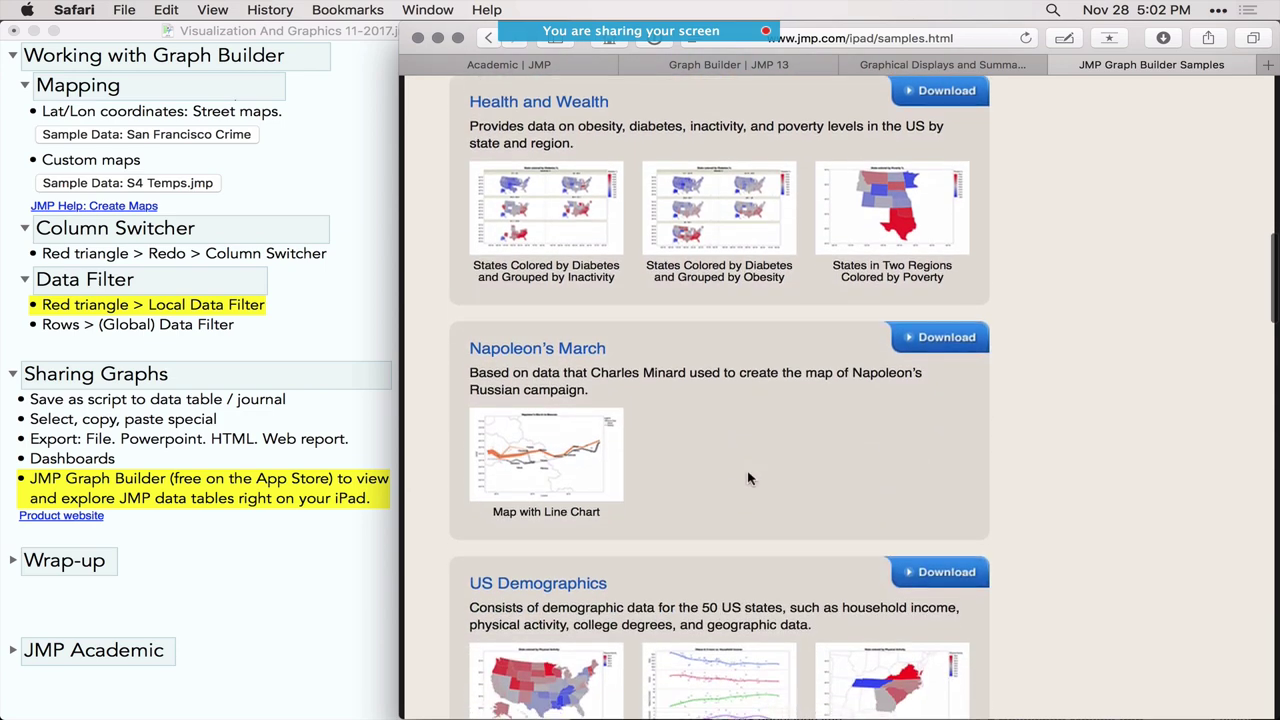
scroll(748, 478, "down", 15)
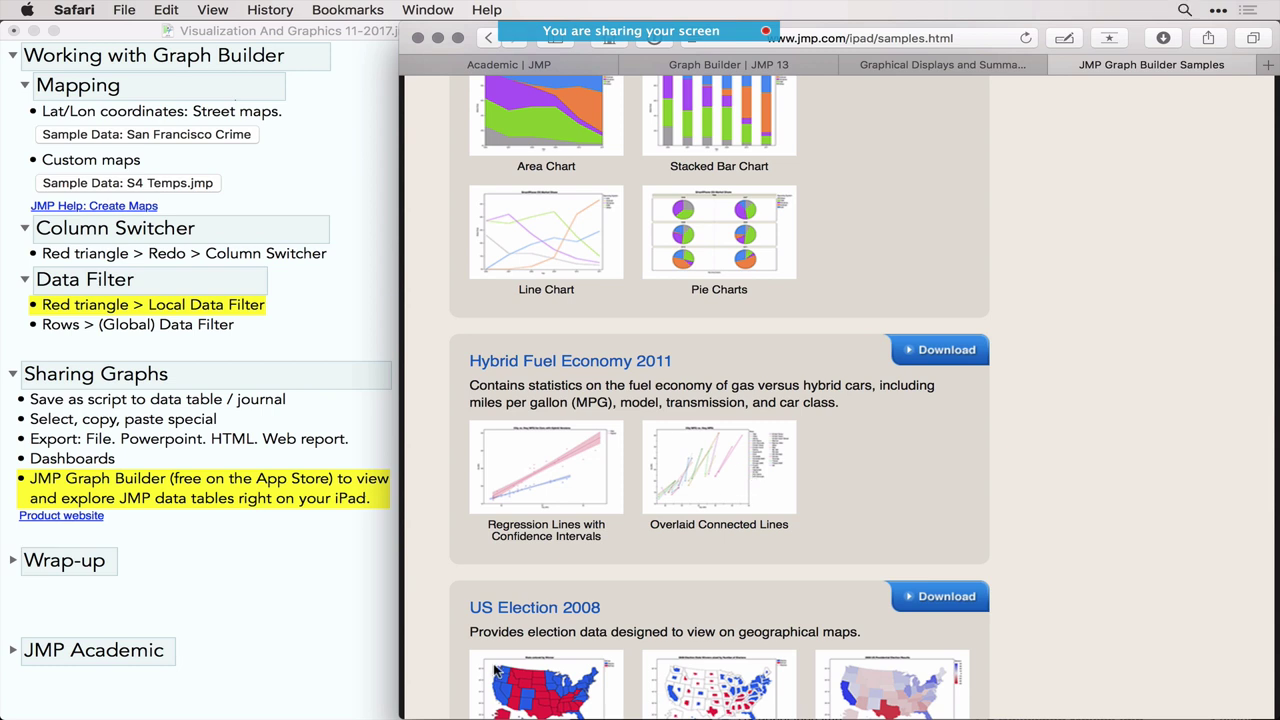
Switch back to the JMP journal, expand the Wrap-up section and review its summary, next webinar, how-to resources and book.
left_click(262, 569)
left_click(13, 560)
scroll(200, 617, "down", 1)
scroll(200, 617, "down", 5)
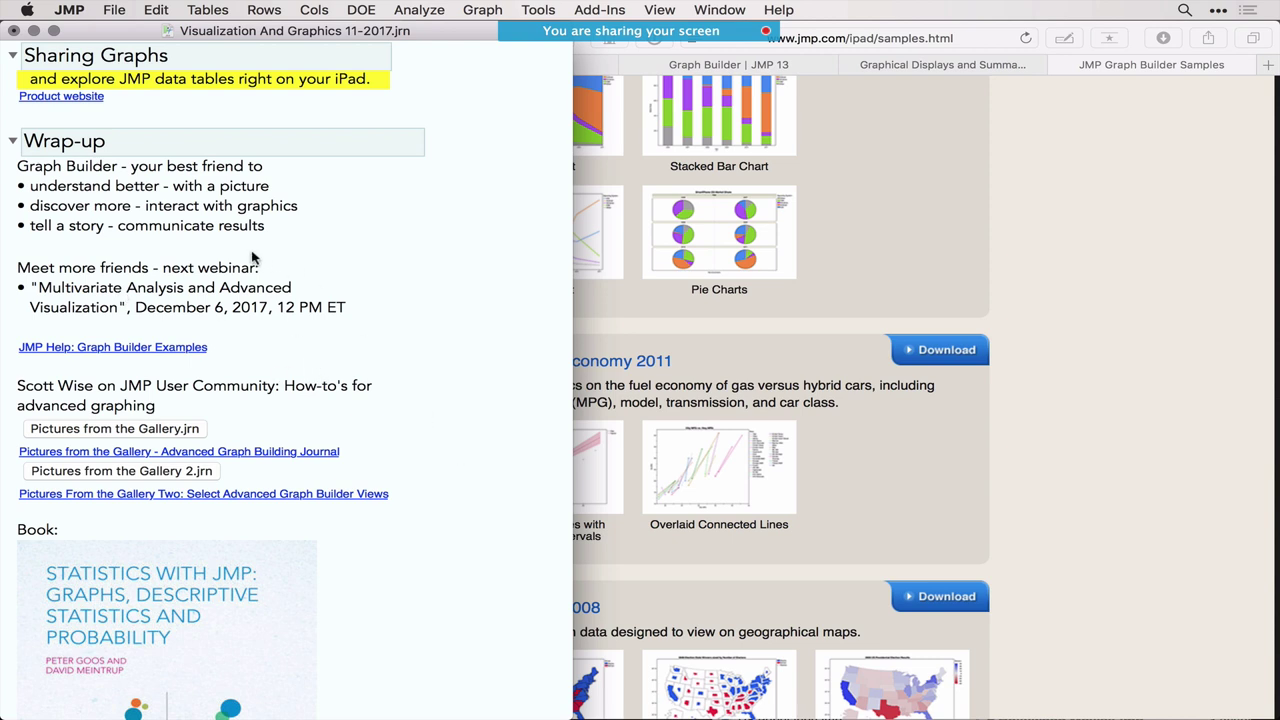
scroll(497, 572, "down", 5)
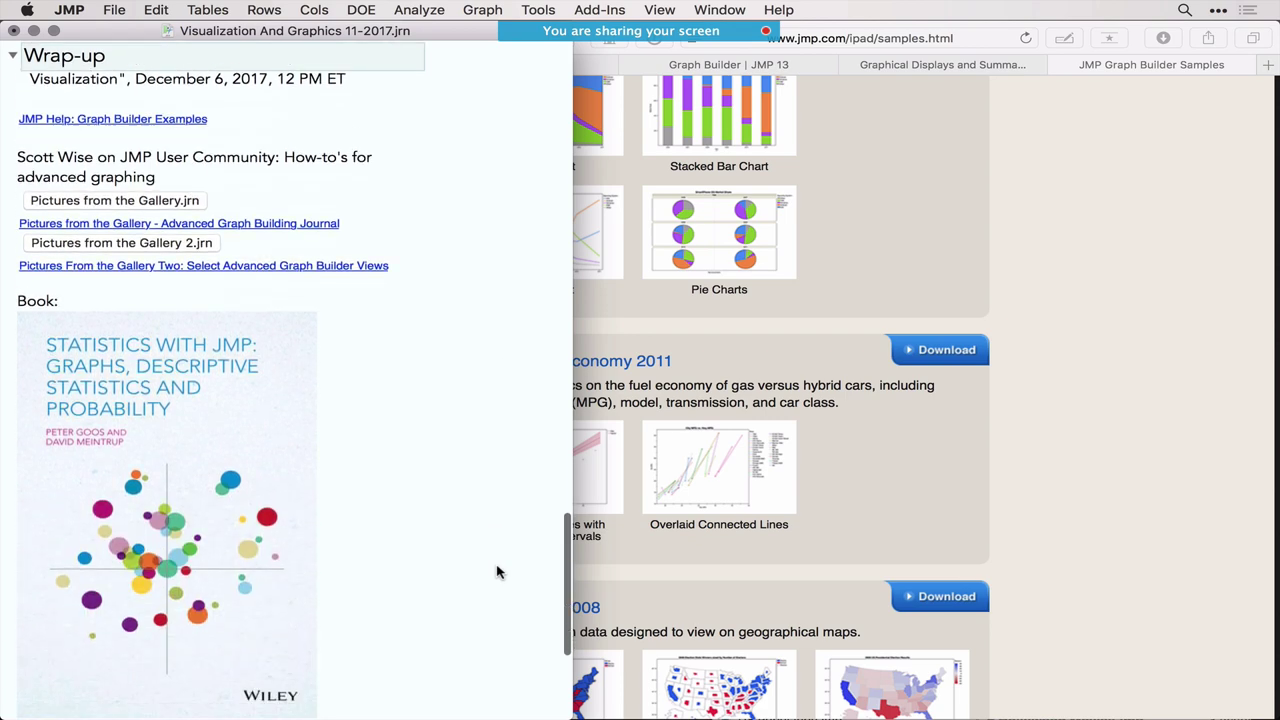
scroll(497, 572, "up", 2)
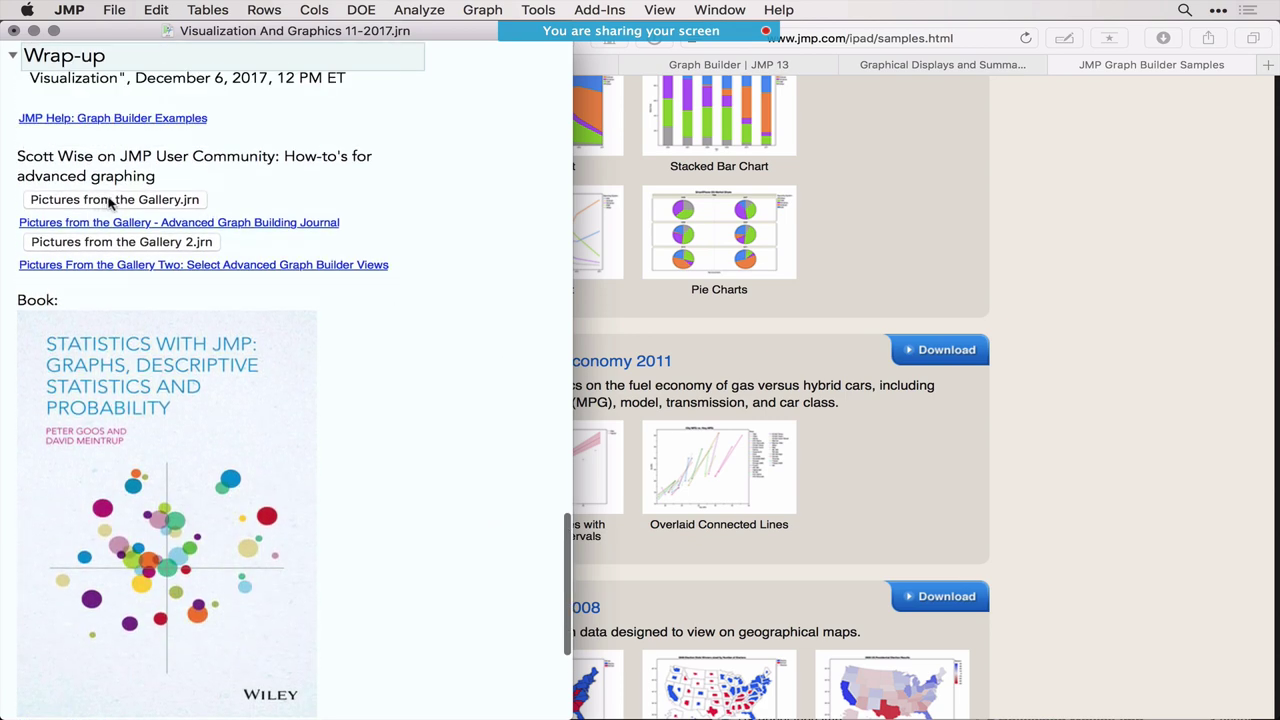
Open the Pictures from the Gallery 2 journal, expand its picture gallery and review the six advanced graph examples and topic list.
left_click(125, 242)
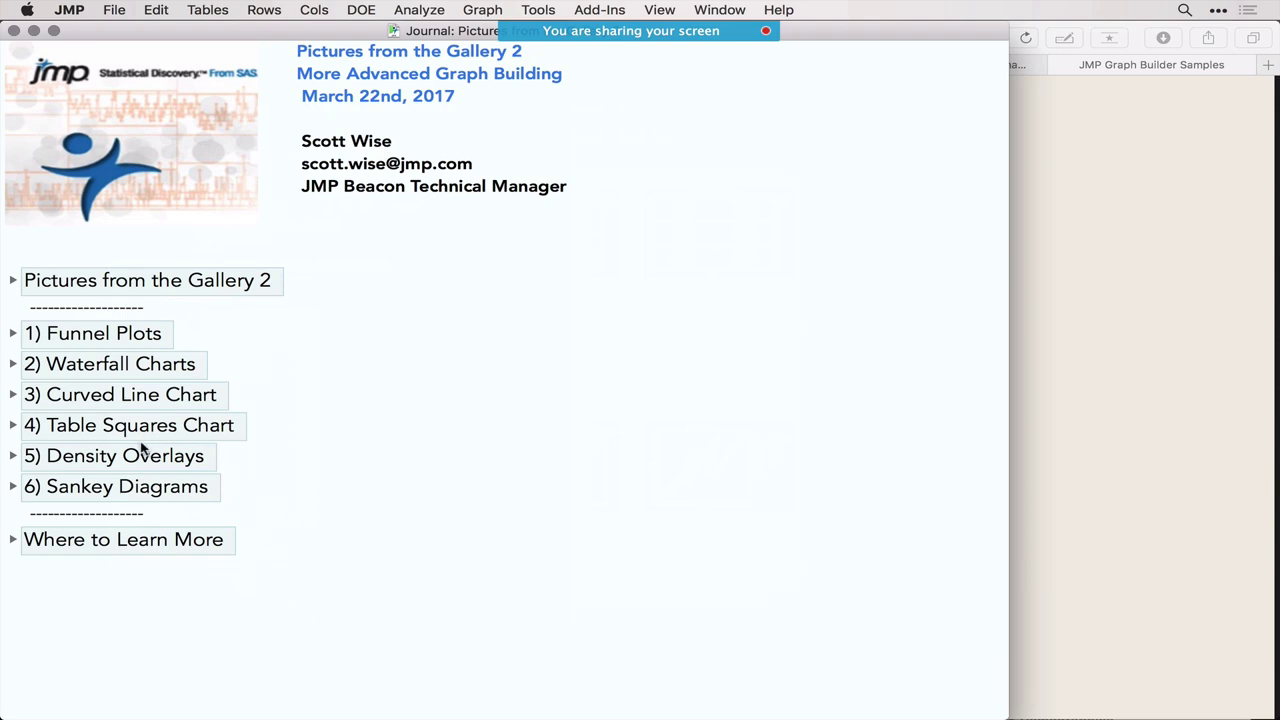
left_click(12, 281)
scroll(298, 447, "down", 2)
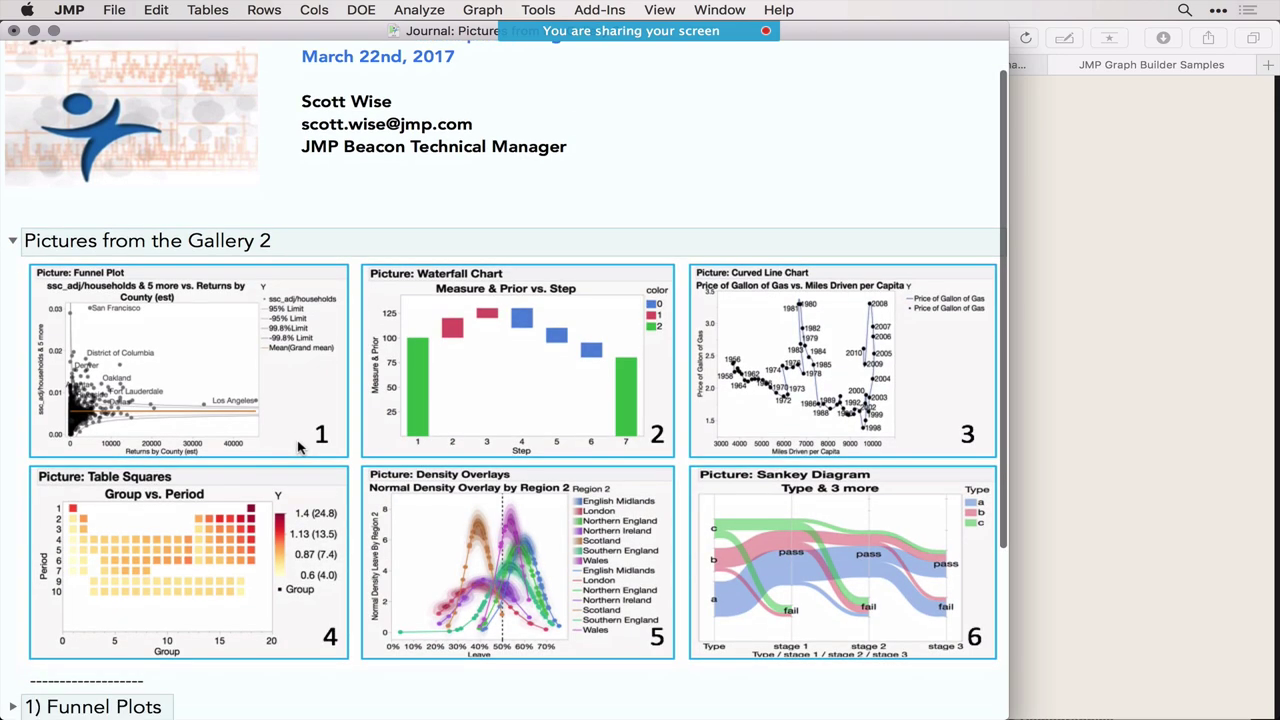
scroll(598, 548, "down", 2)
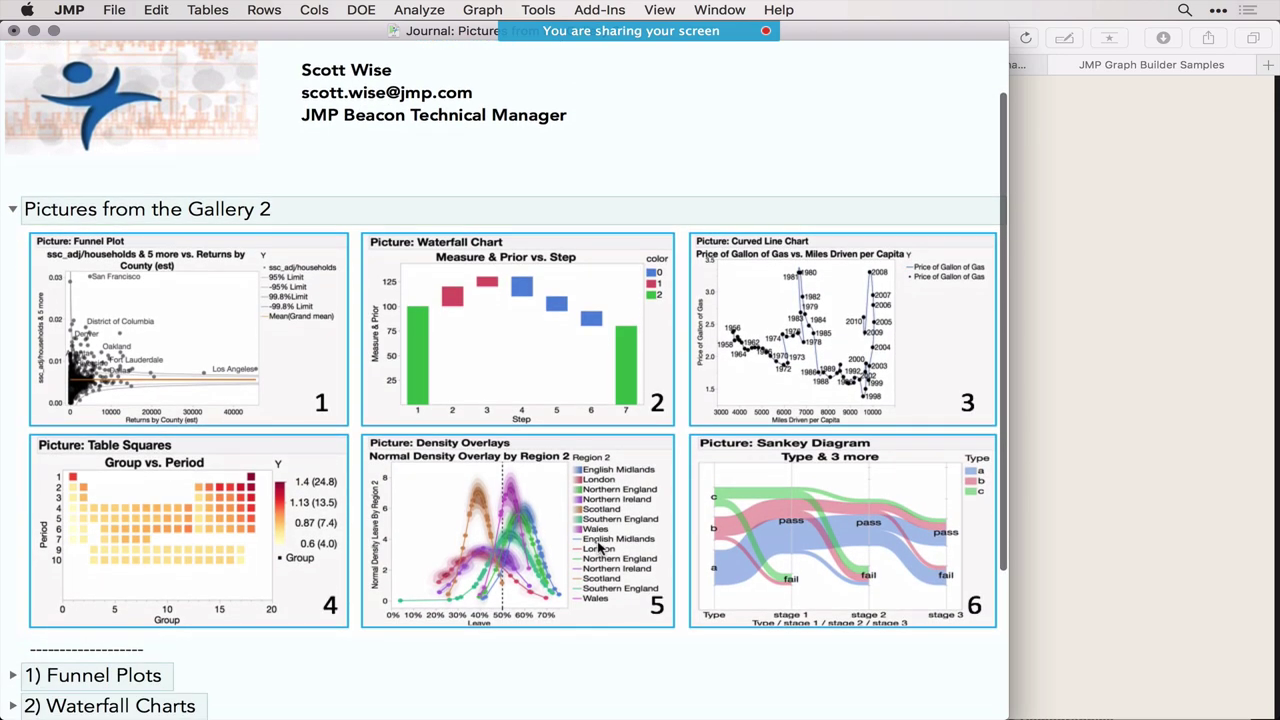
scroll(612, 643, "down", 10)
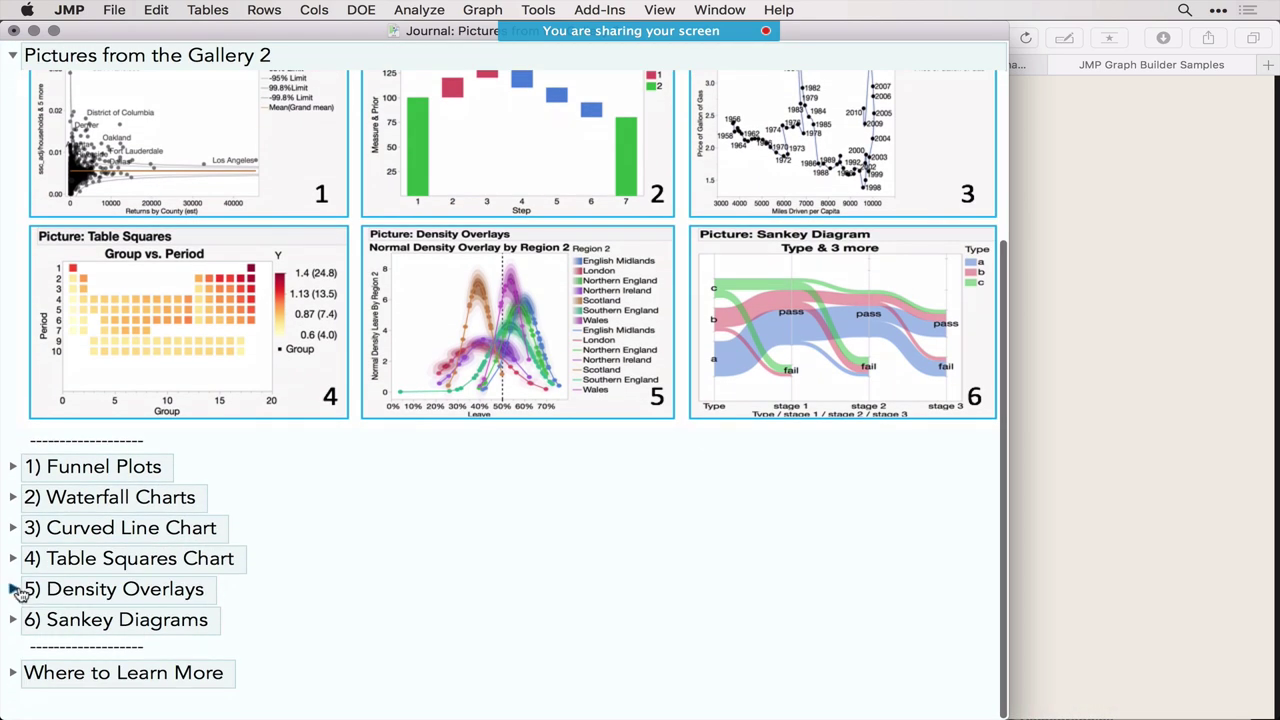
Expand the Density Overlays topic and review its example picture, reasons for use, graph tips and Graph Builder steps.
left_click(12, 590)
scroll(223, 614, "down", 10)
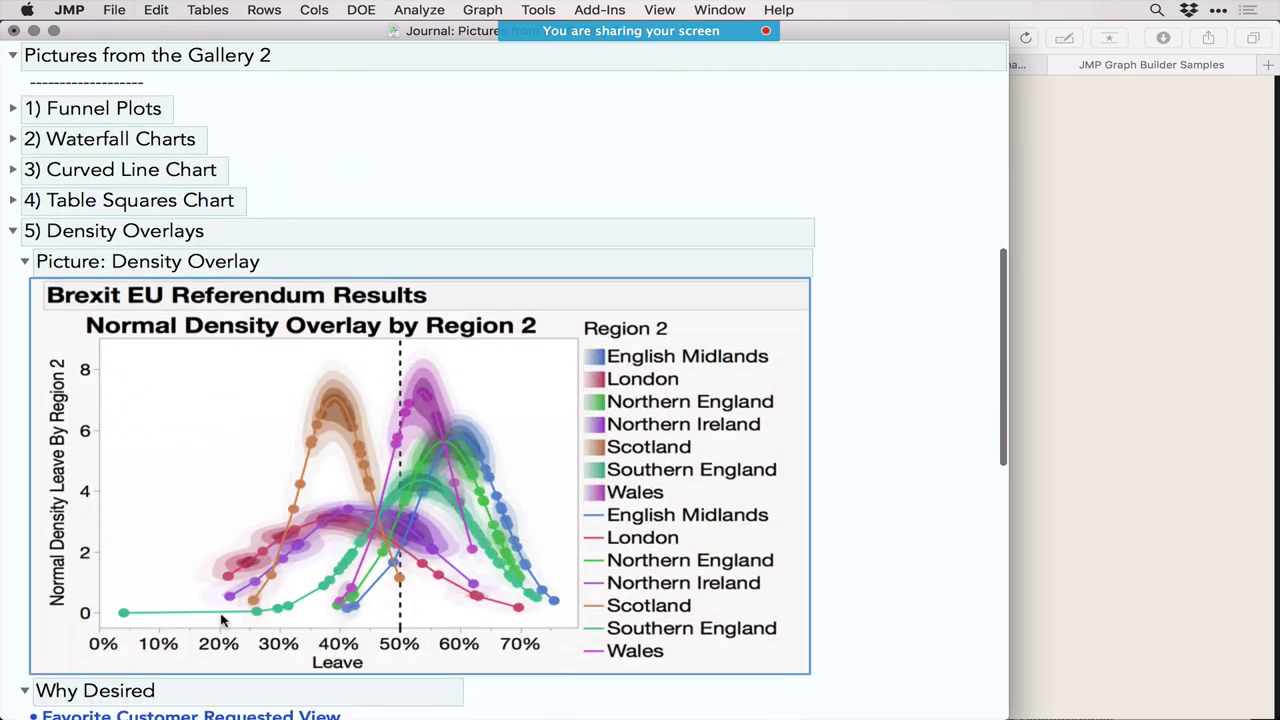
scroll(223, 617, "up", 5)
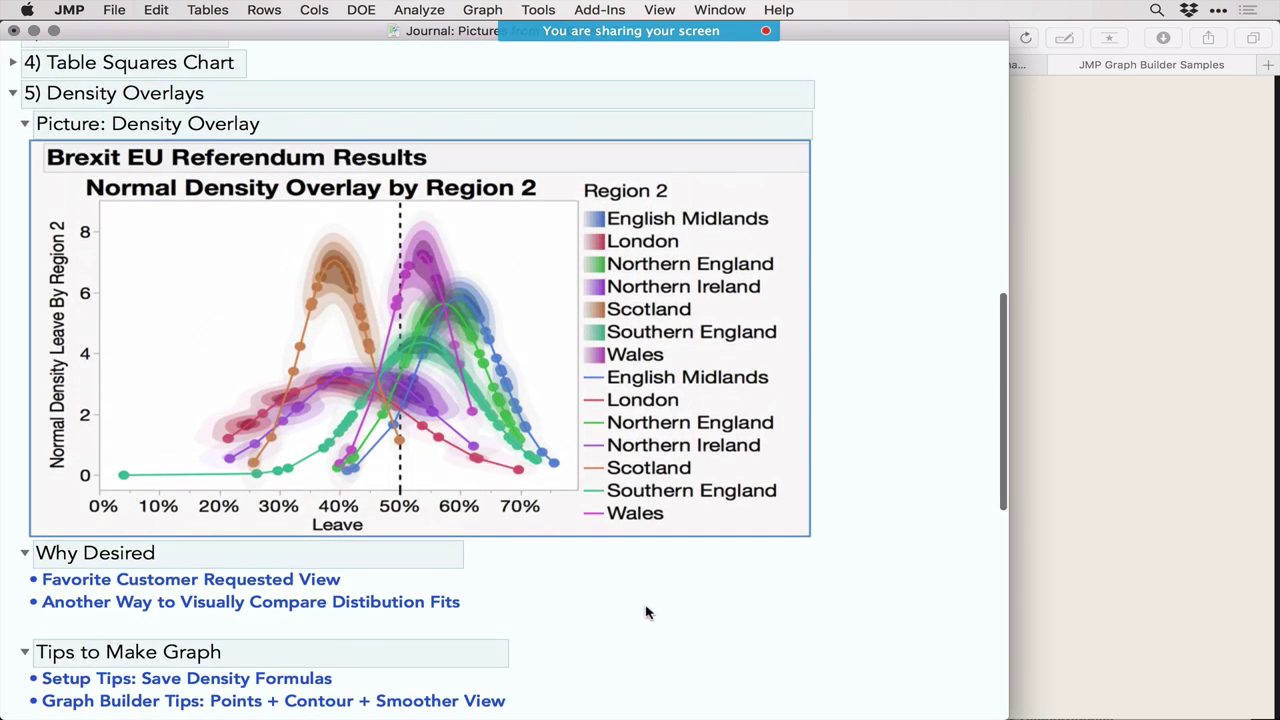
scroll(646, 613, "down", 7)
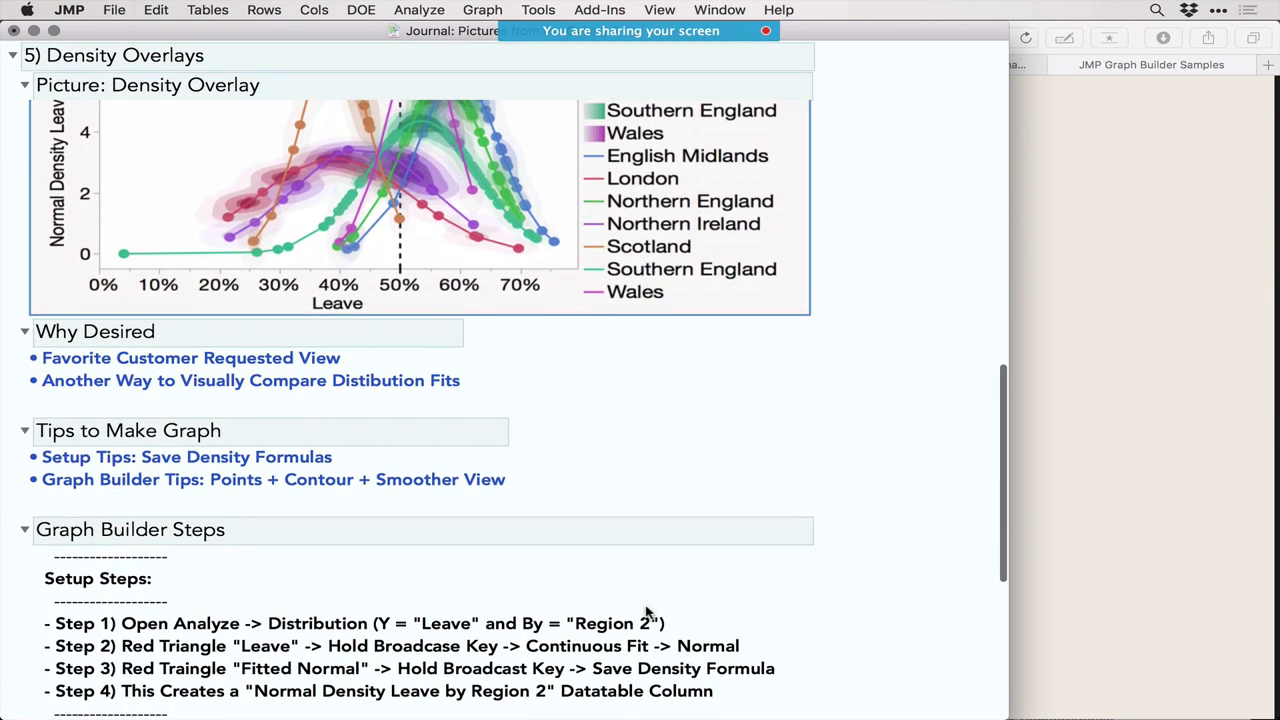
scroll(646, 613, "down", 1)
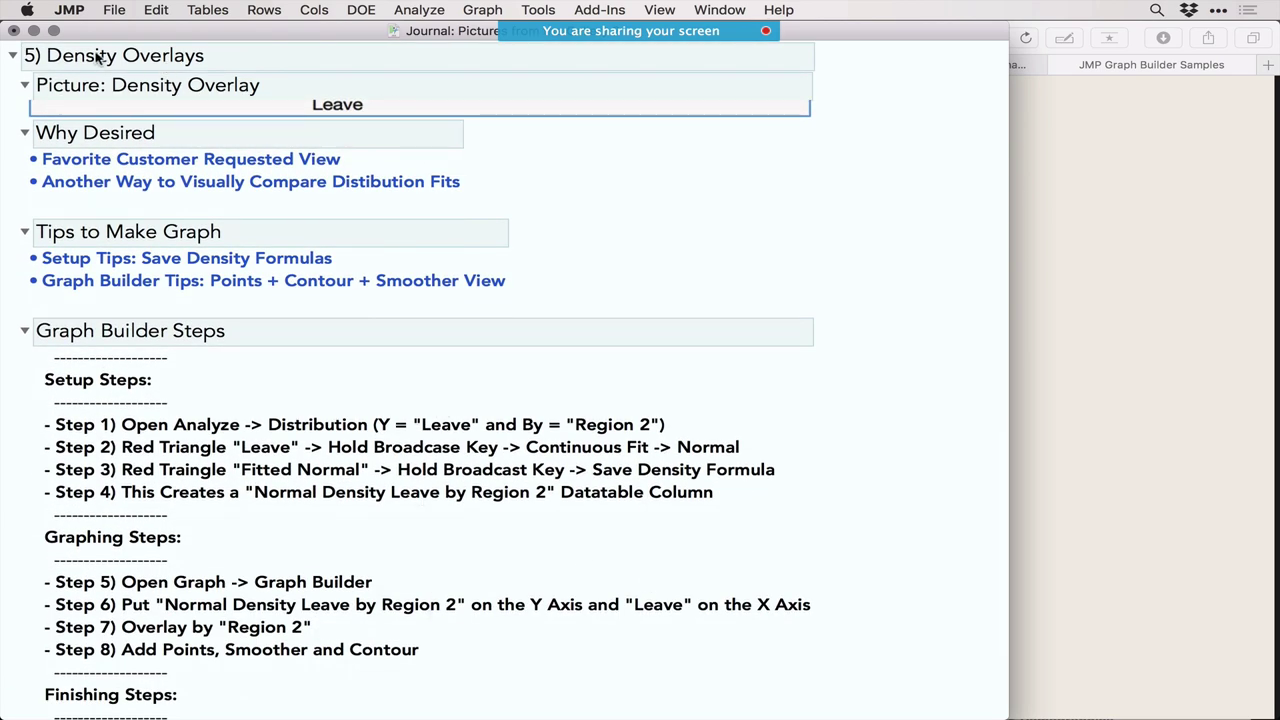
Minimize the gallery journal and highlight the "We are here to help" line at the end of the Wrap-up section.
left_click(34, 31)
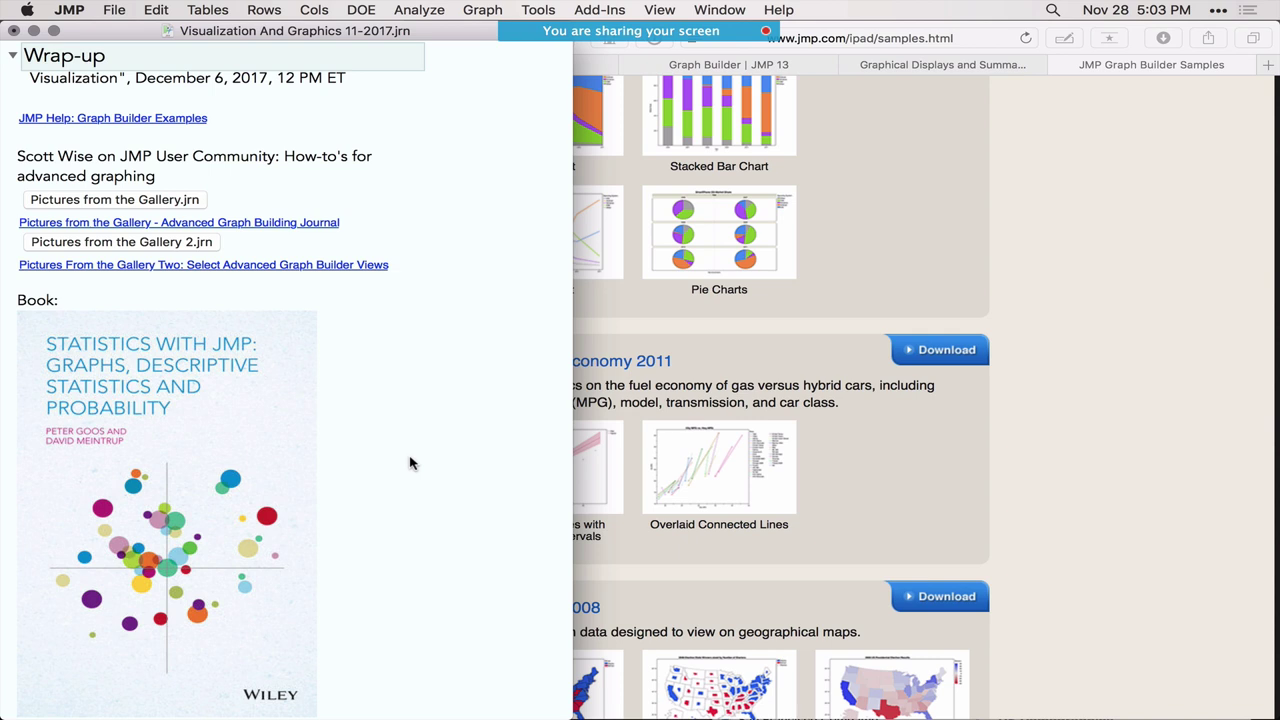
scroll(410, 463, "down", 10)
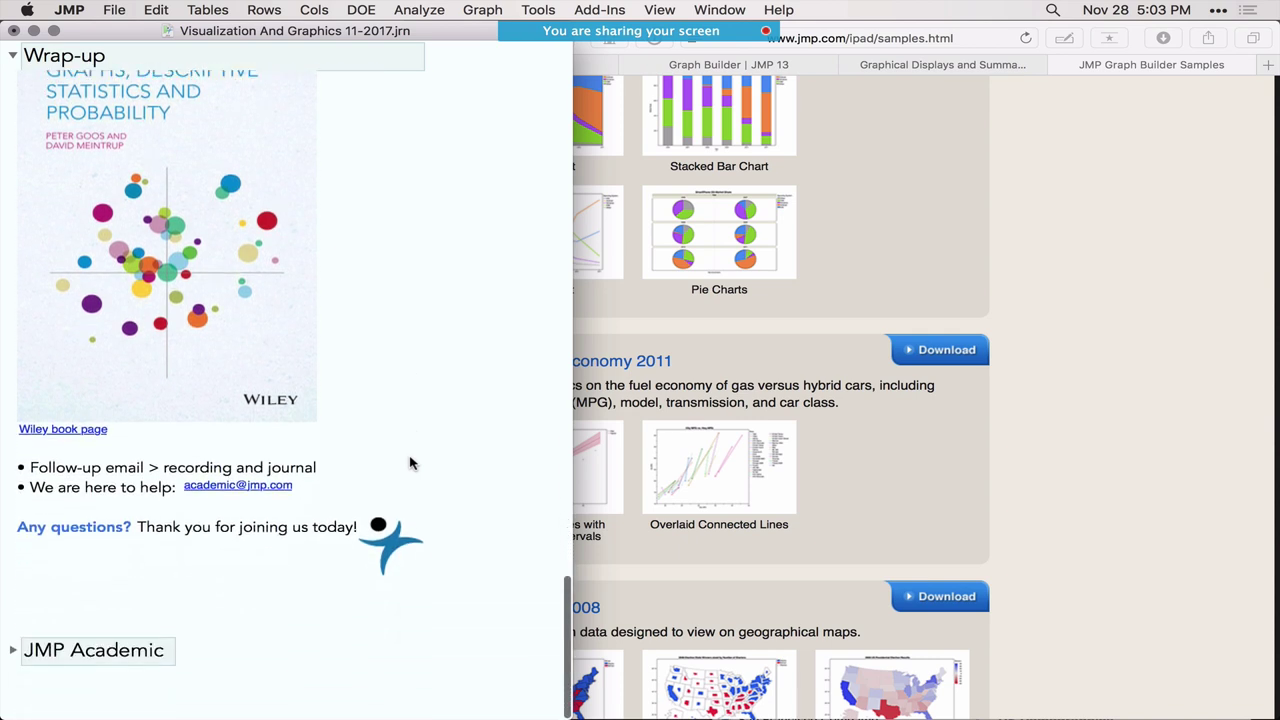
left_click(127, 490)
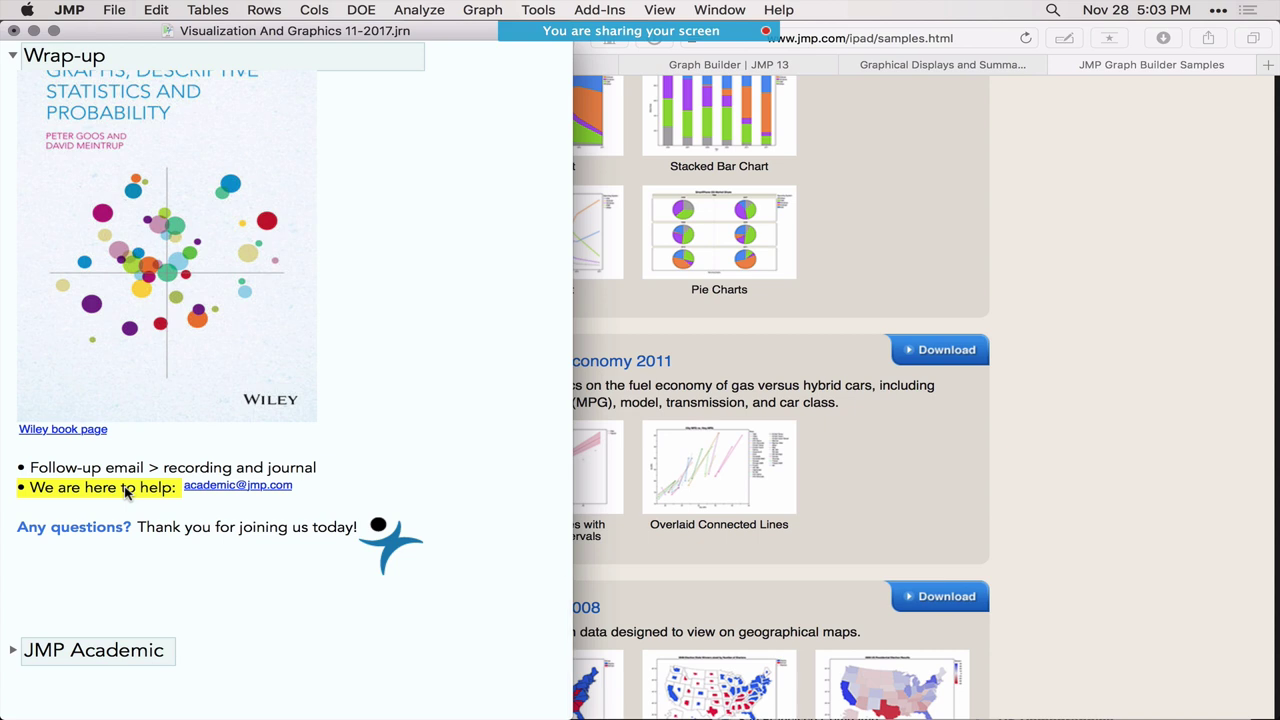